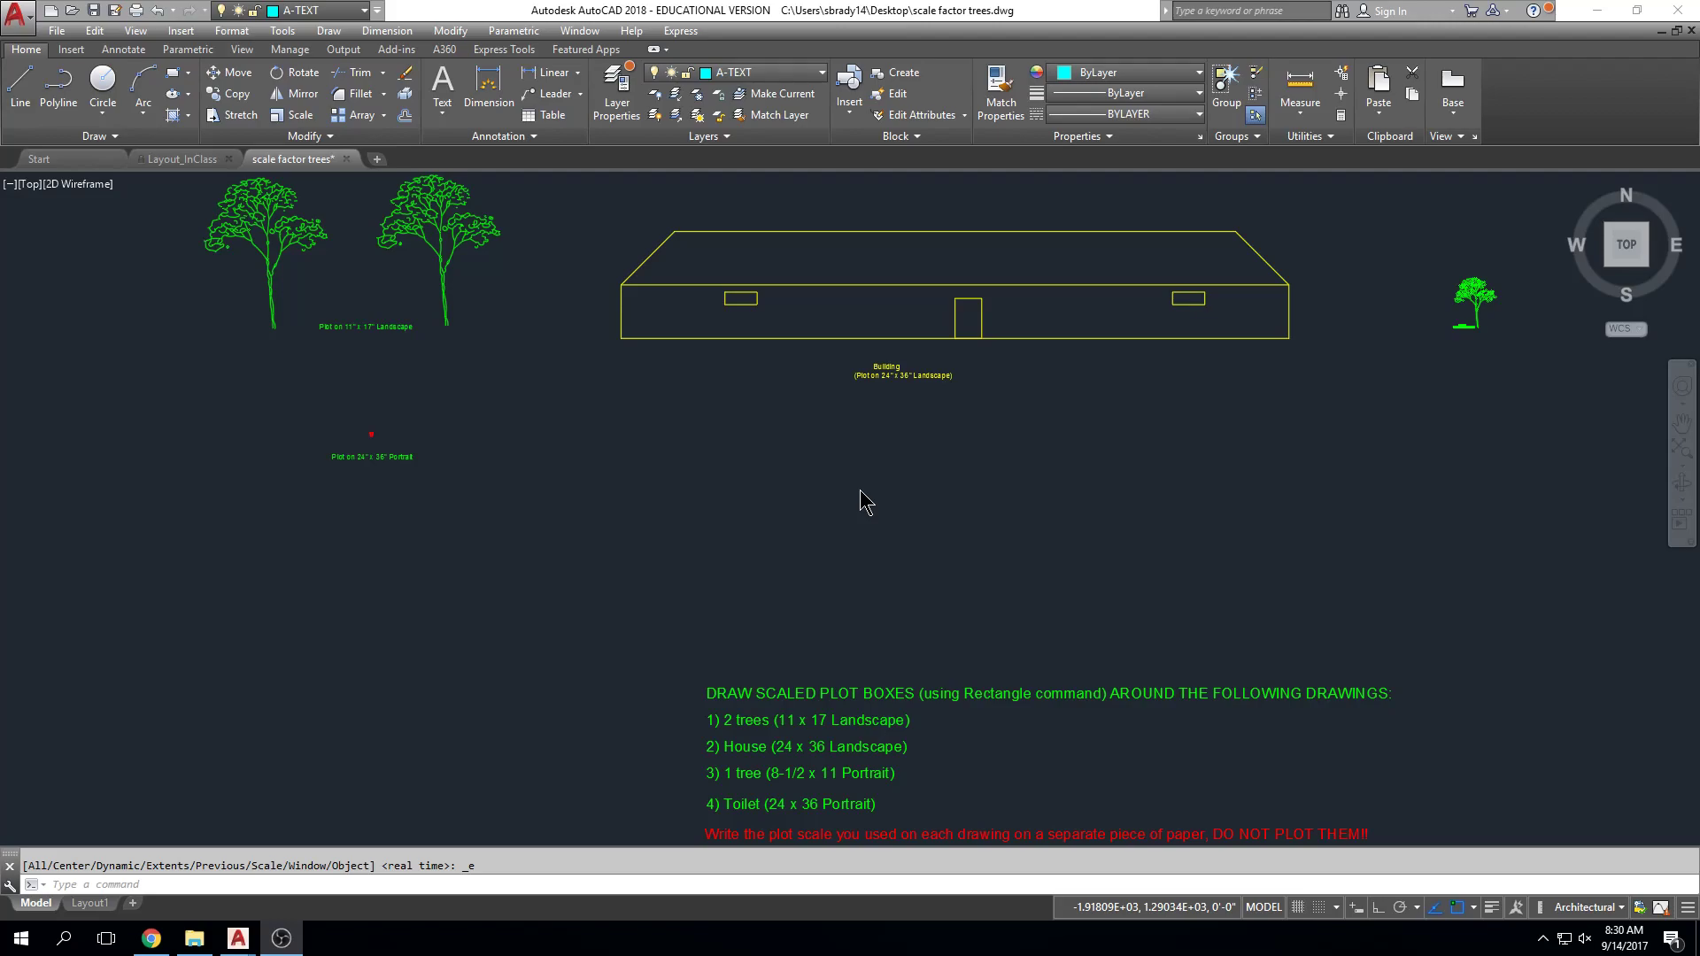
Step: Measure the building's bottom edge from corner to corner with DIST
click(810, 3)
key(Escape)
text(dist)
key(Return)
click(622, 337)
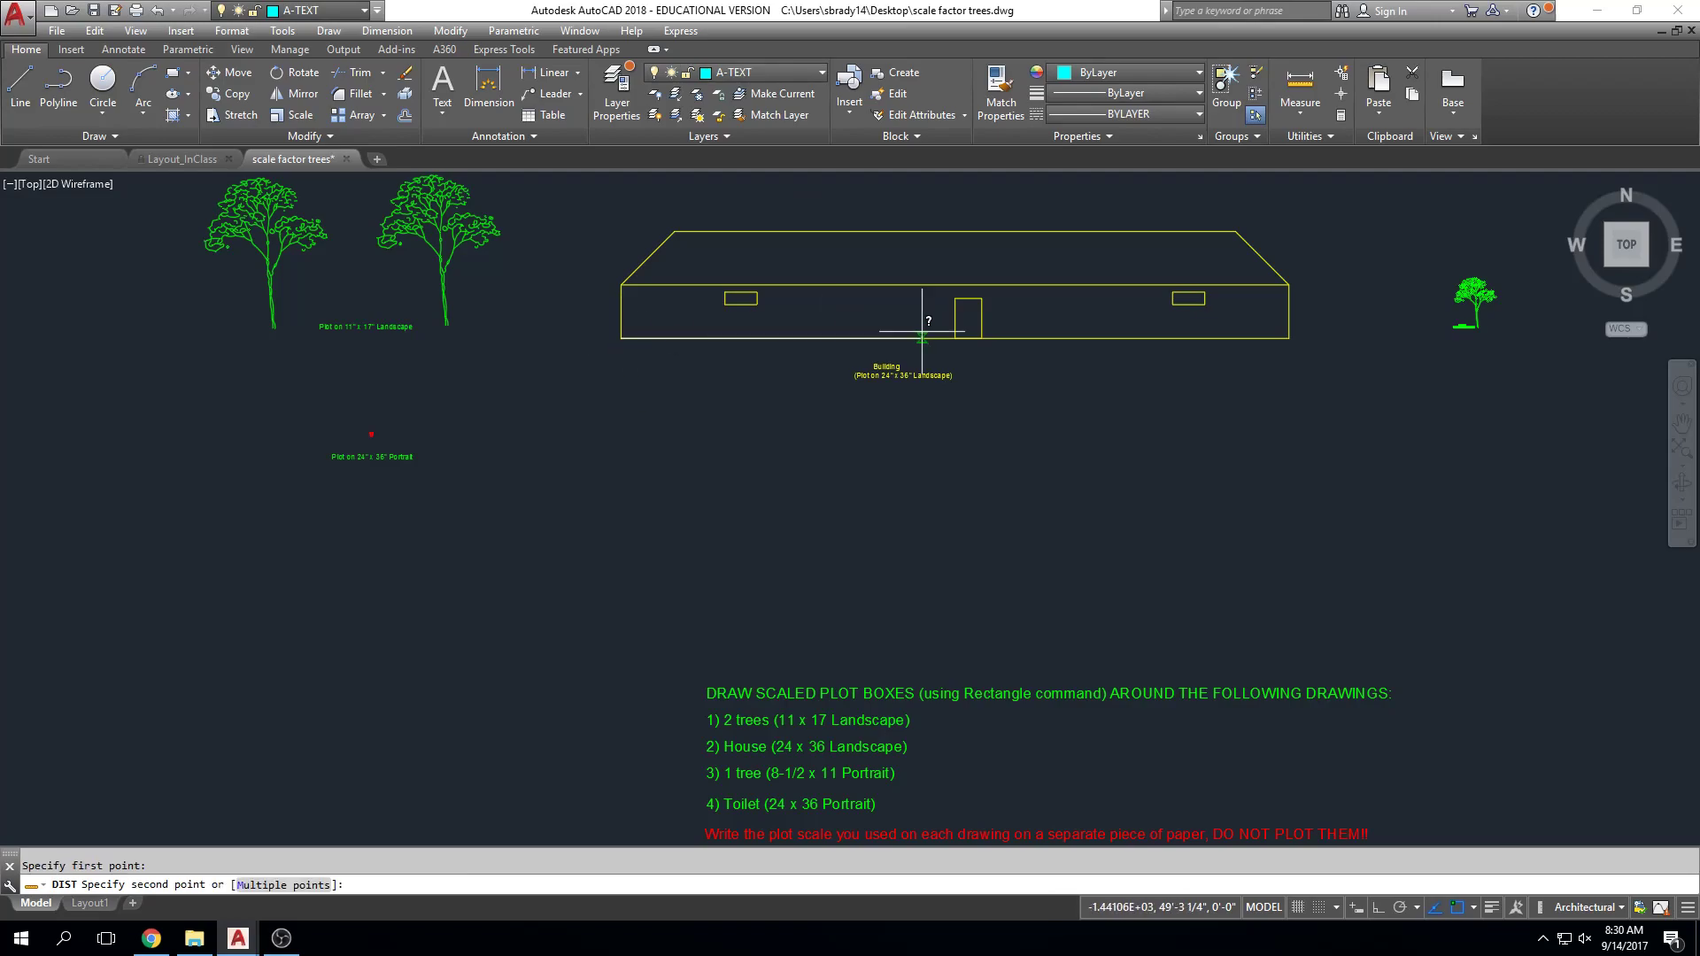
click(1283, 335)
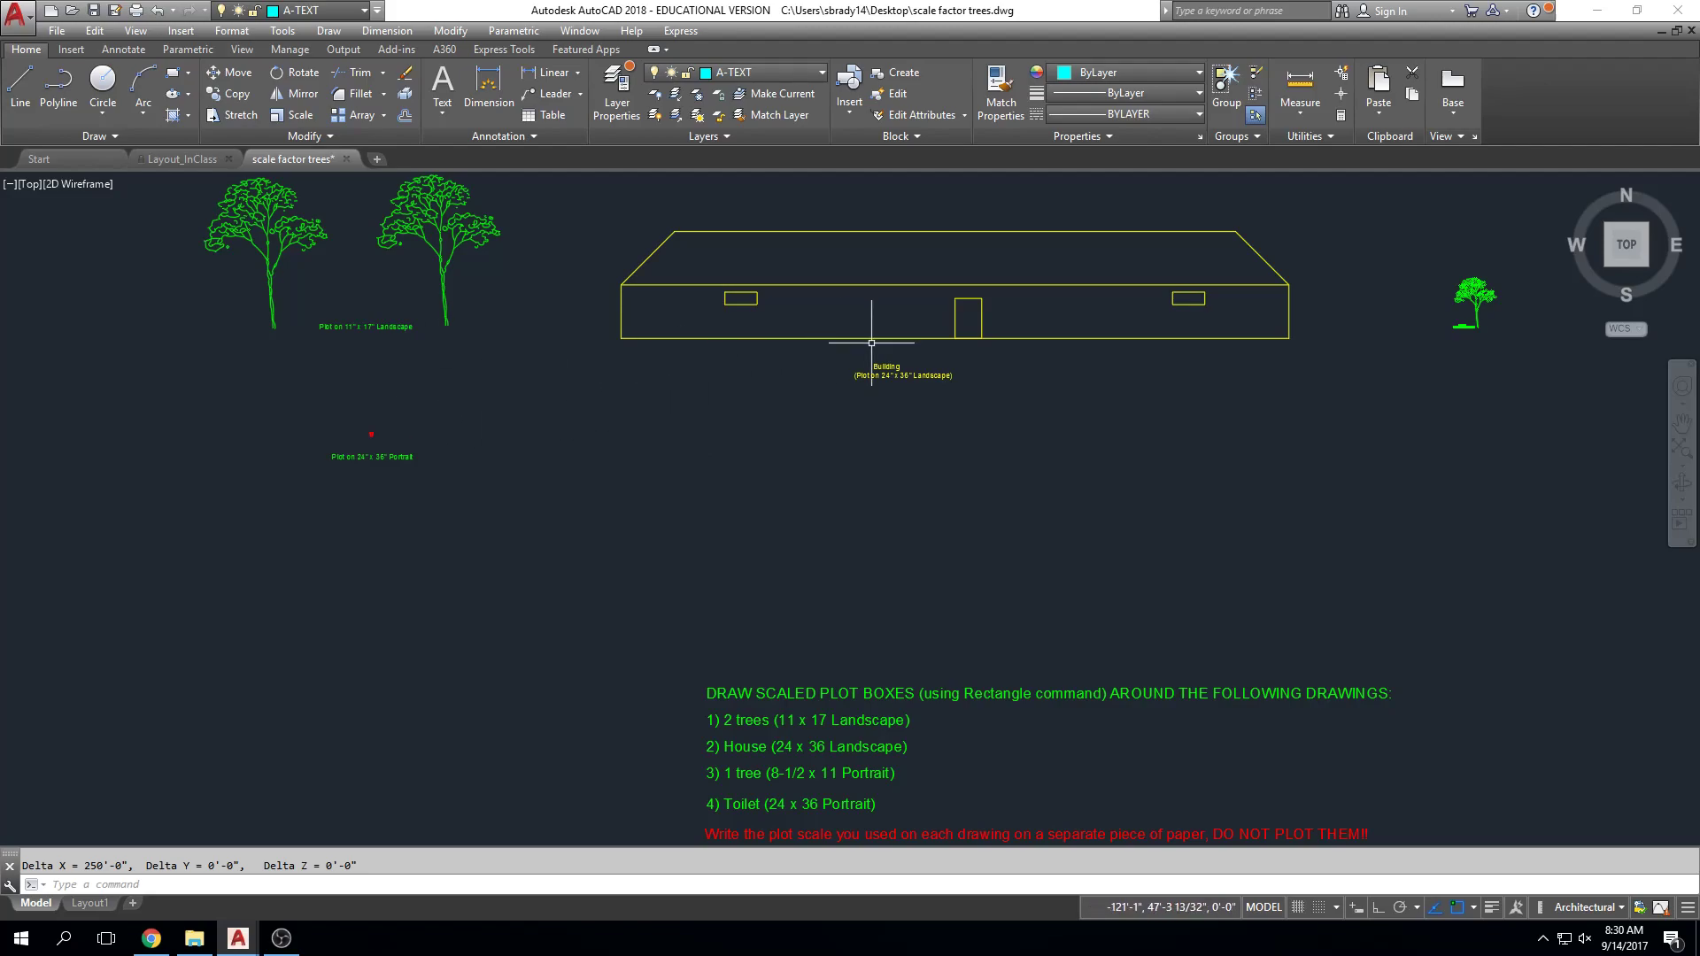
Step: Re-measure from the bottom-left to the bottom-right corner, confirming a 250'-0" width
middle_drag(758, 473, 764, 487)
text(dist)
key(Return)
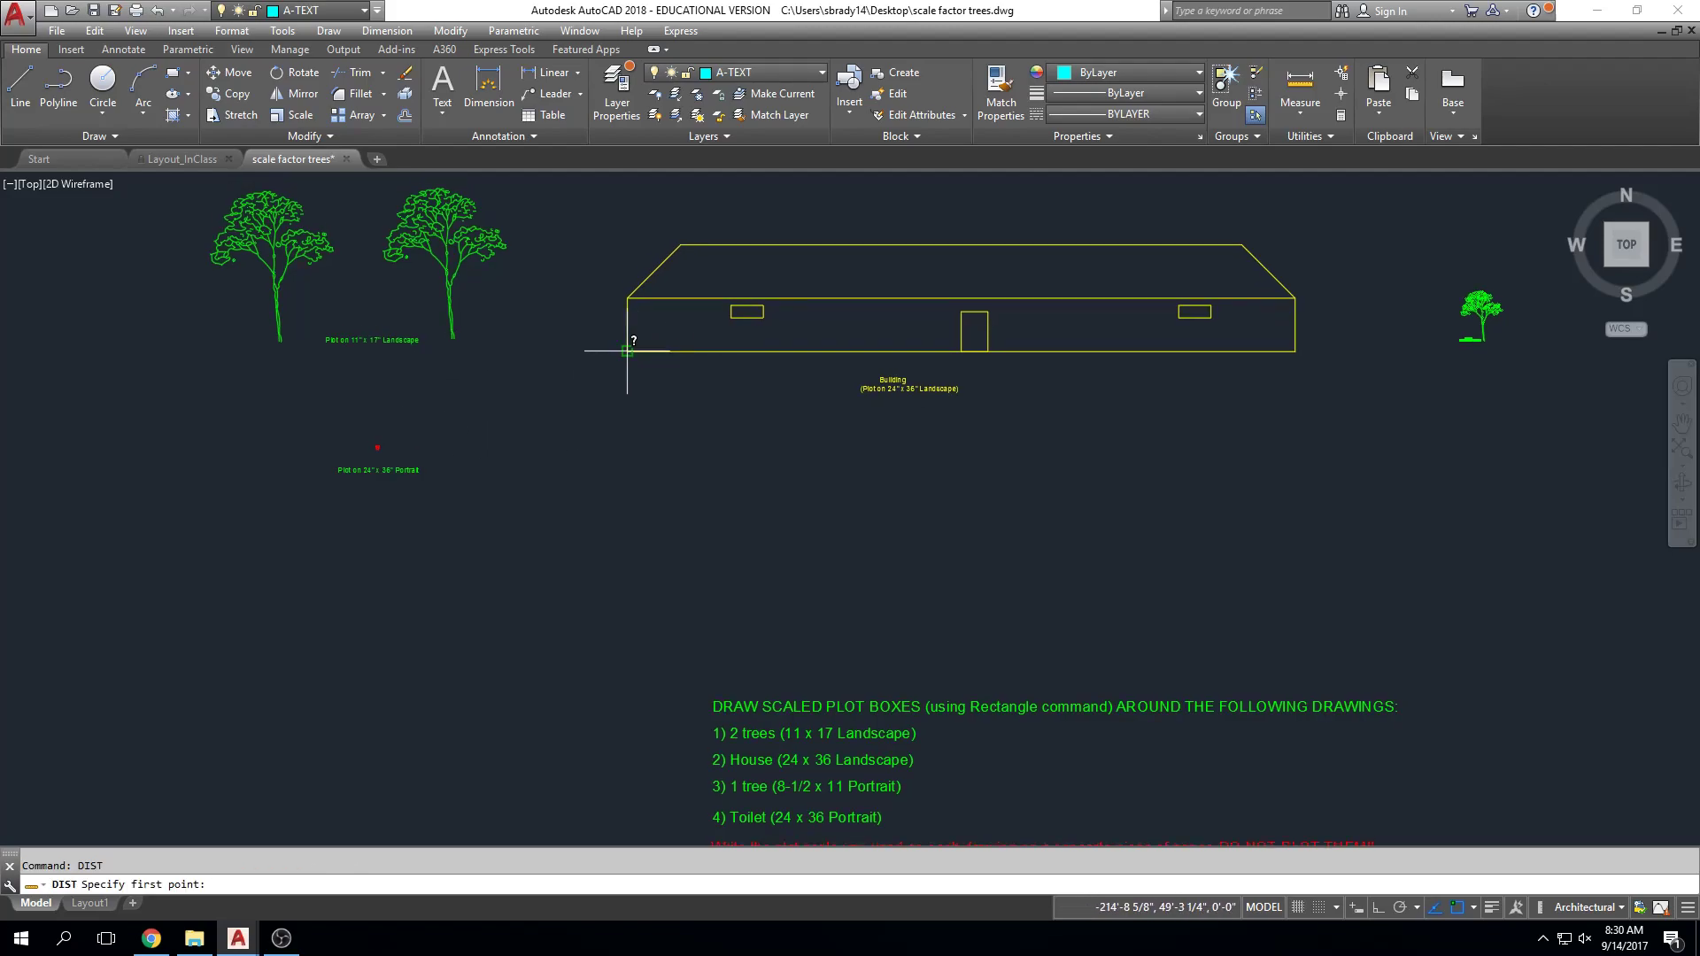
click(627, 352)
click(1292, 351)
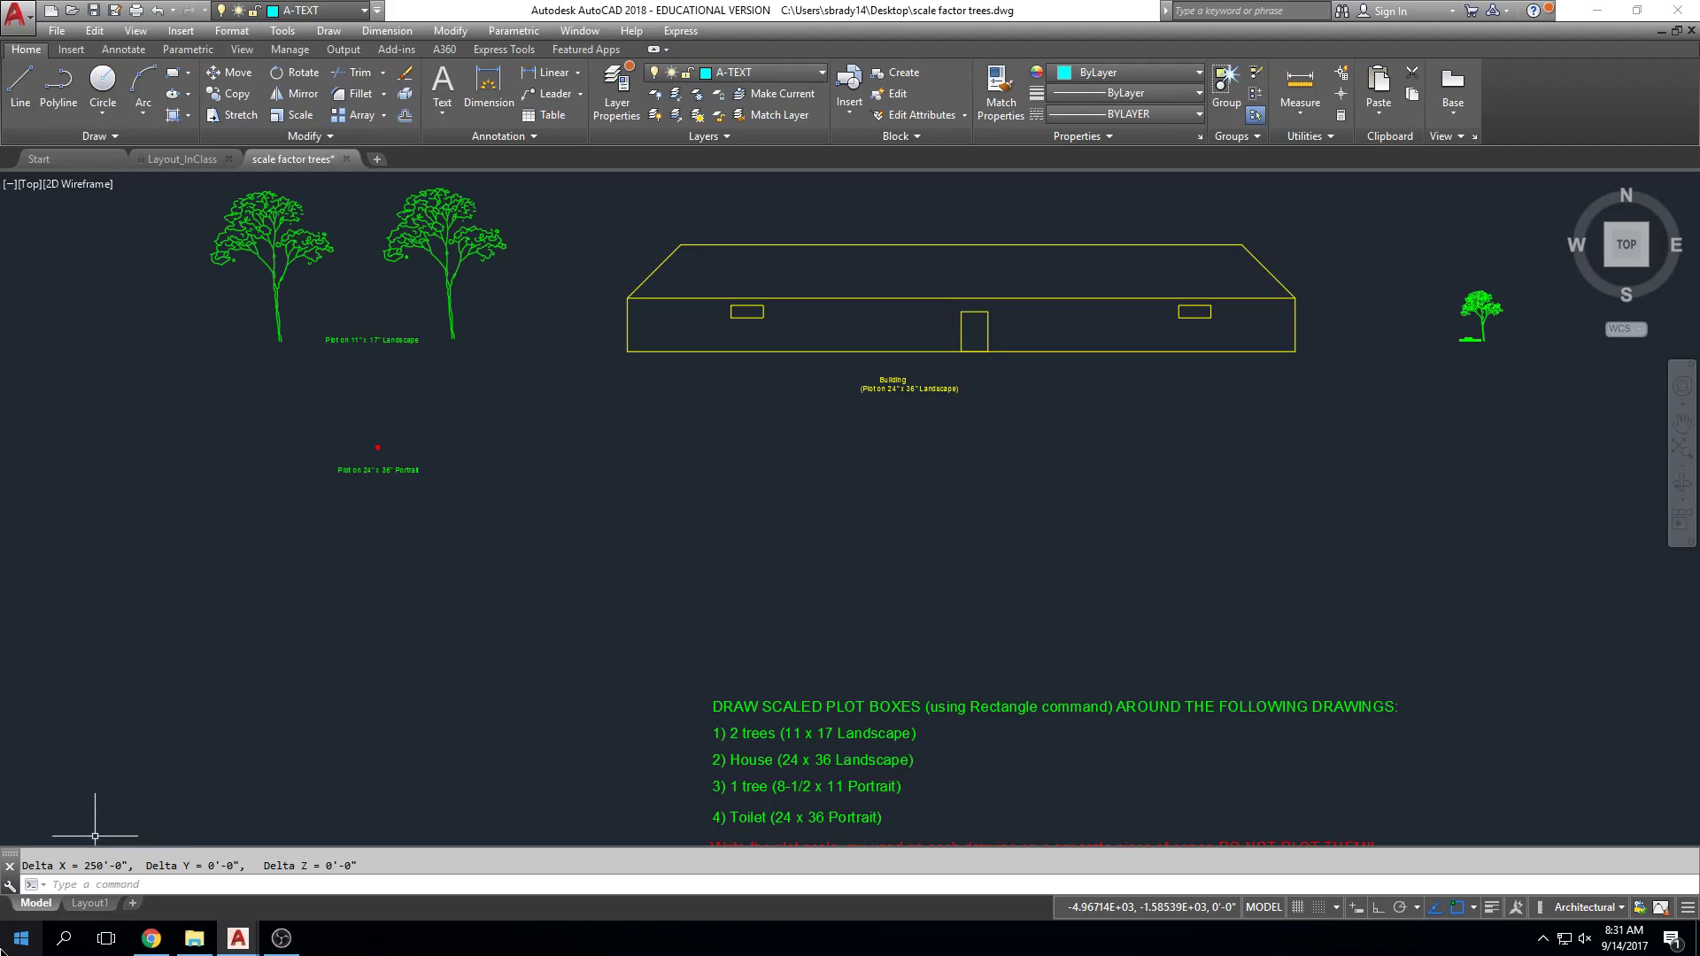
Step: On Layout1, give the viewport a 1/8" = 1'-0" scale and work inside it
click(104, 903)
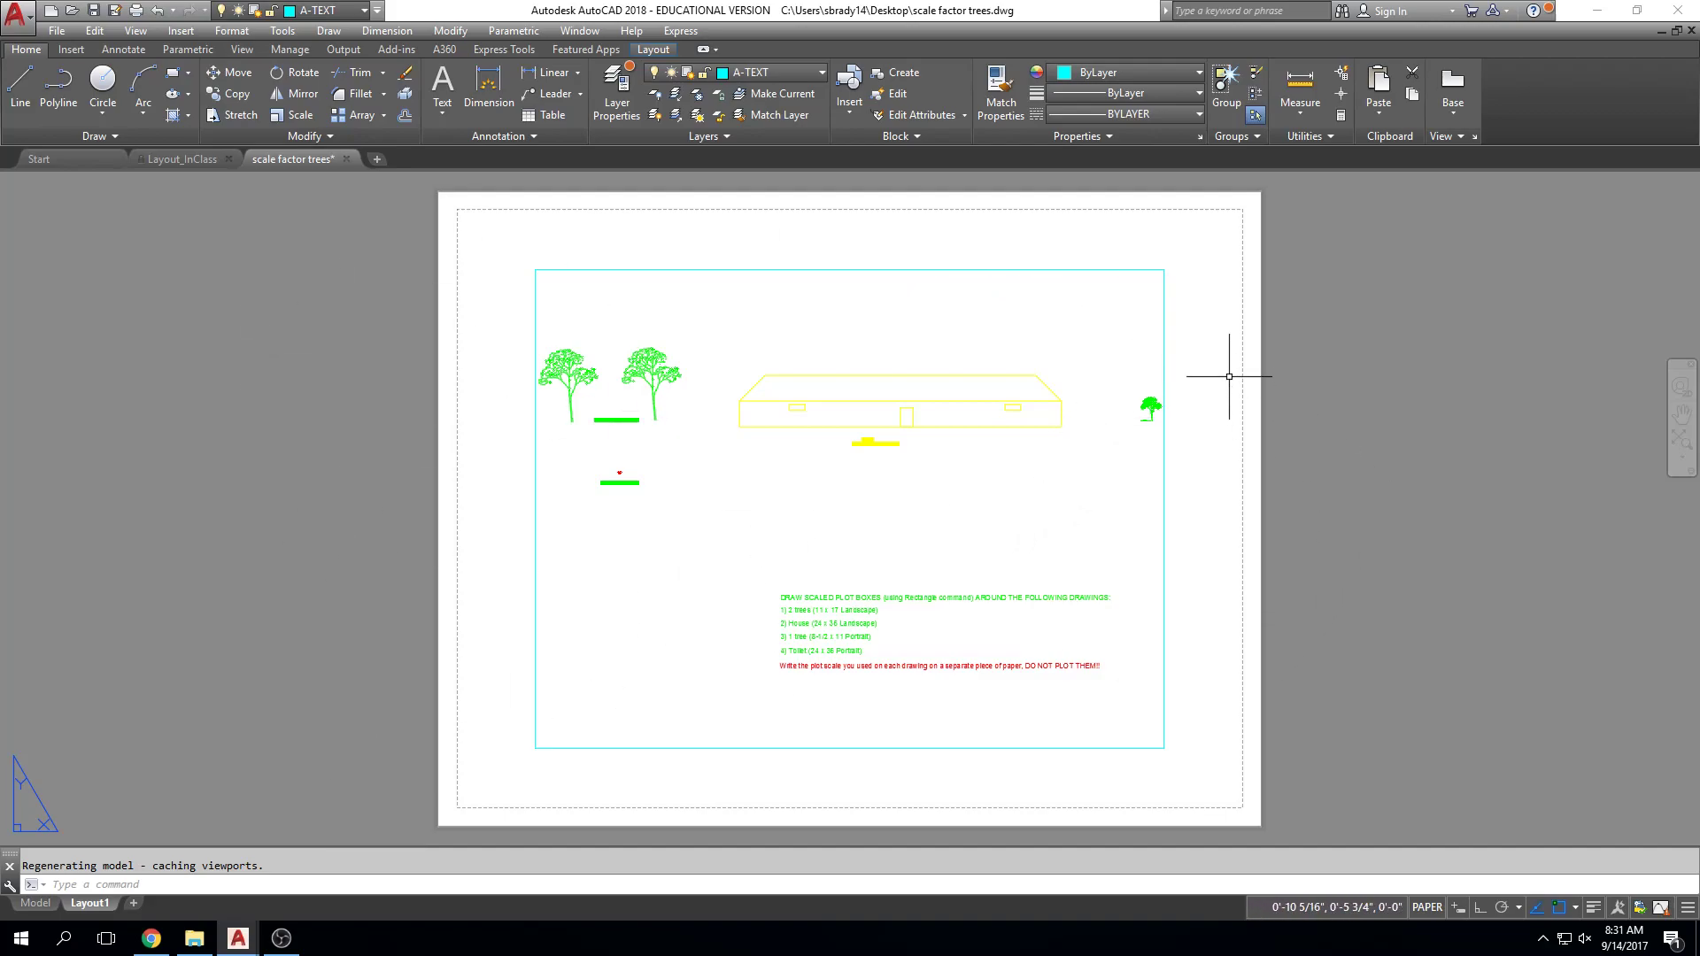
click(1197, 334)
click(1122, 343)
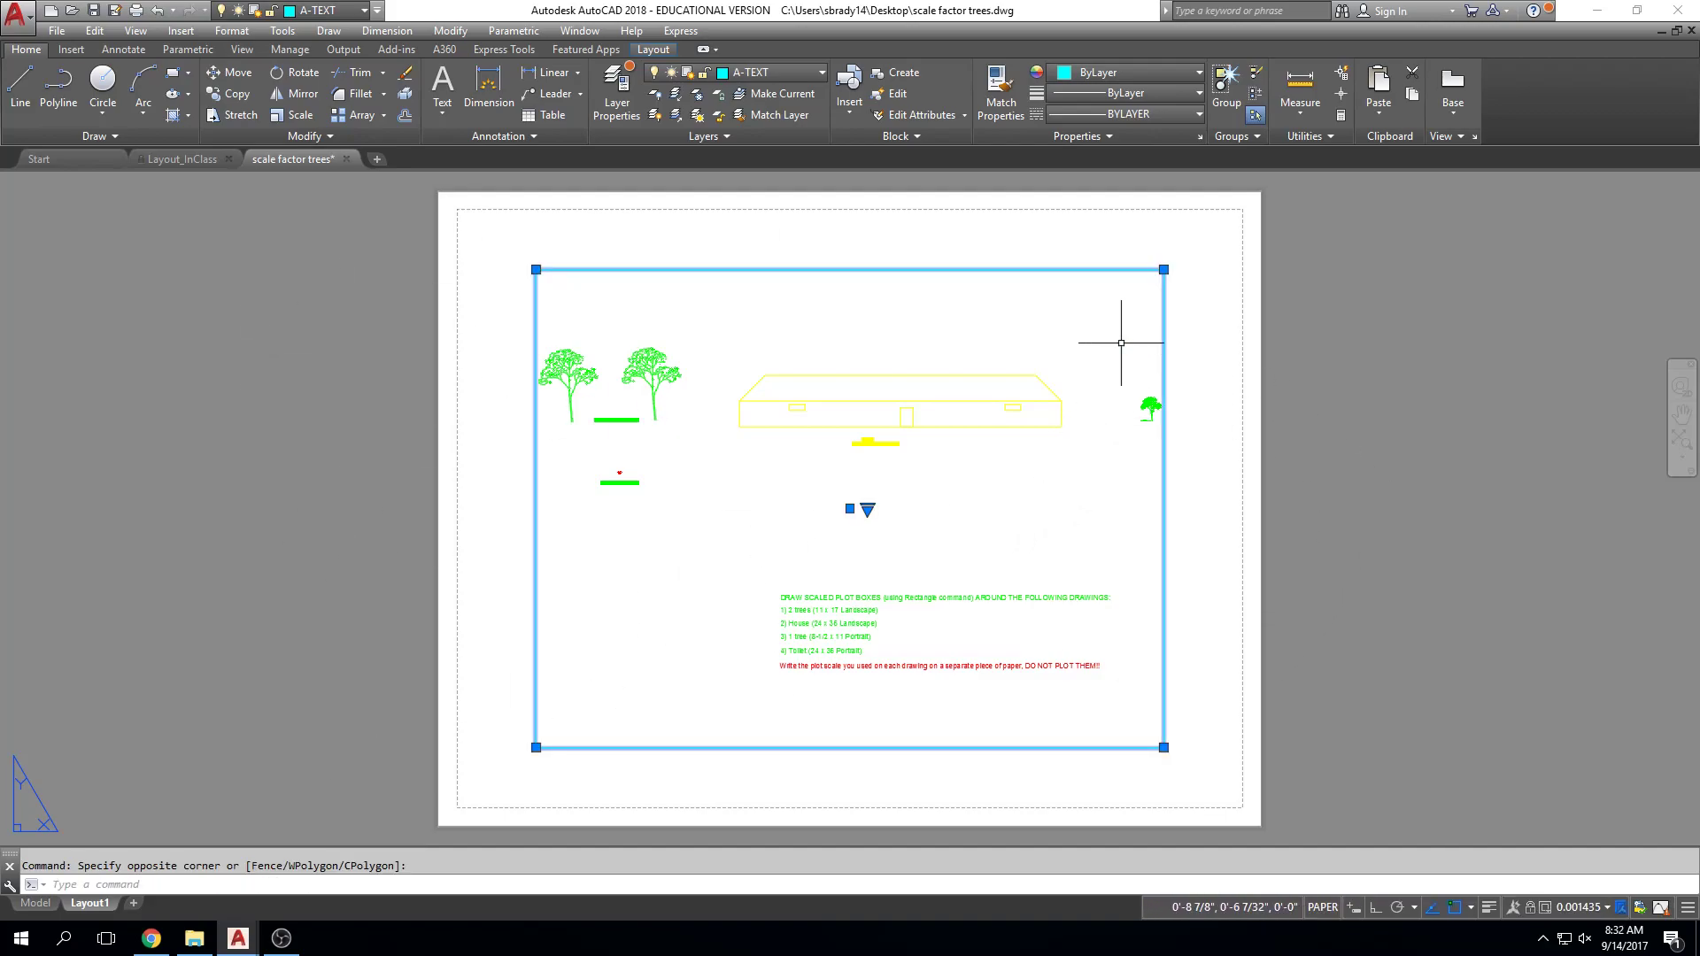
click(1607, 907)
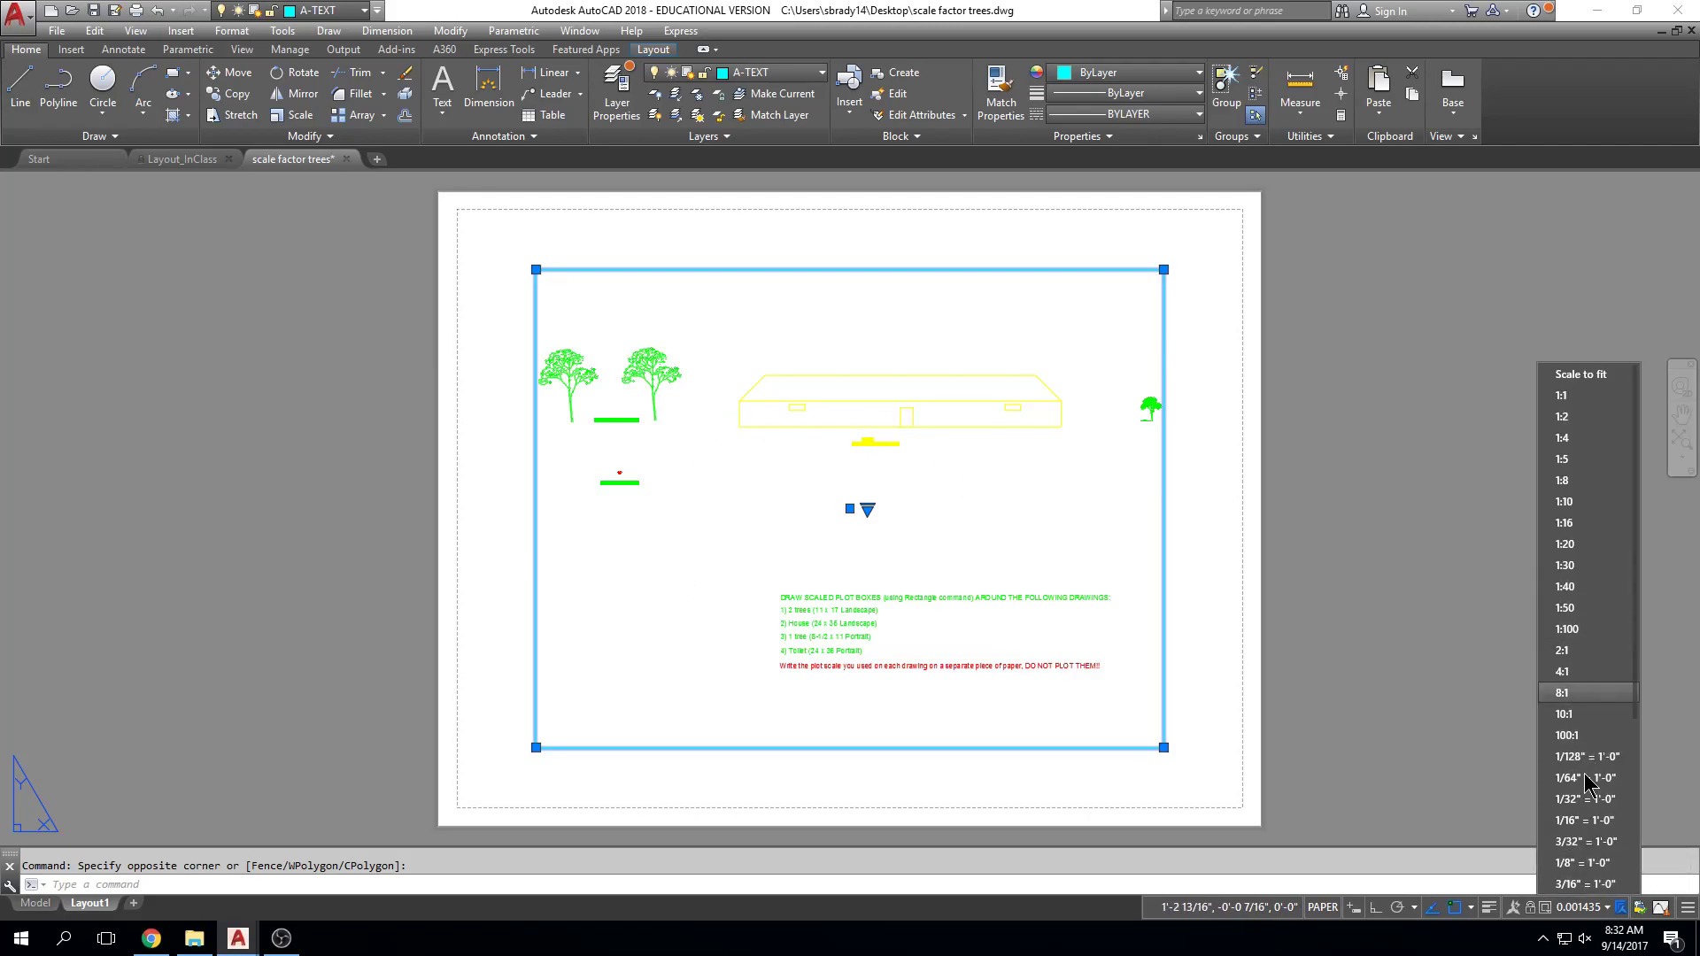
scroll(1578, 779, down, 1)
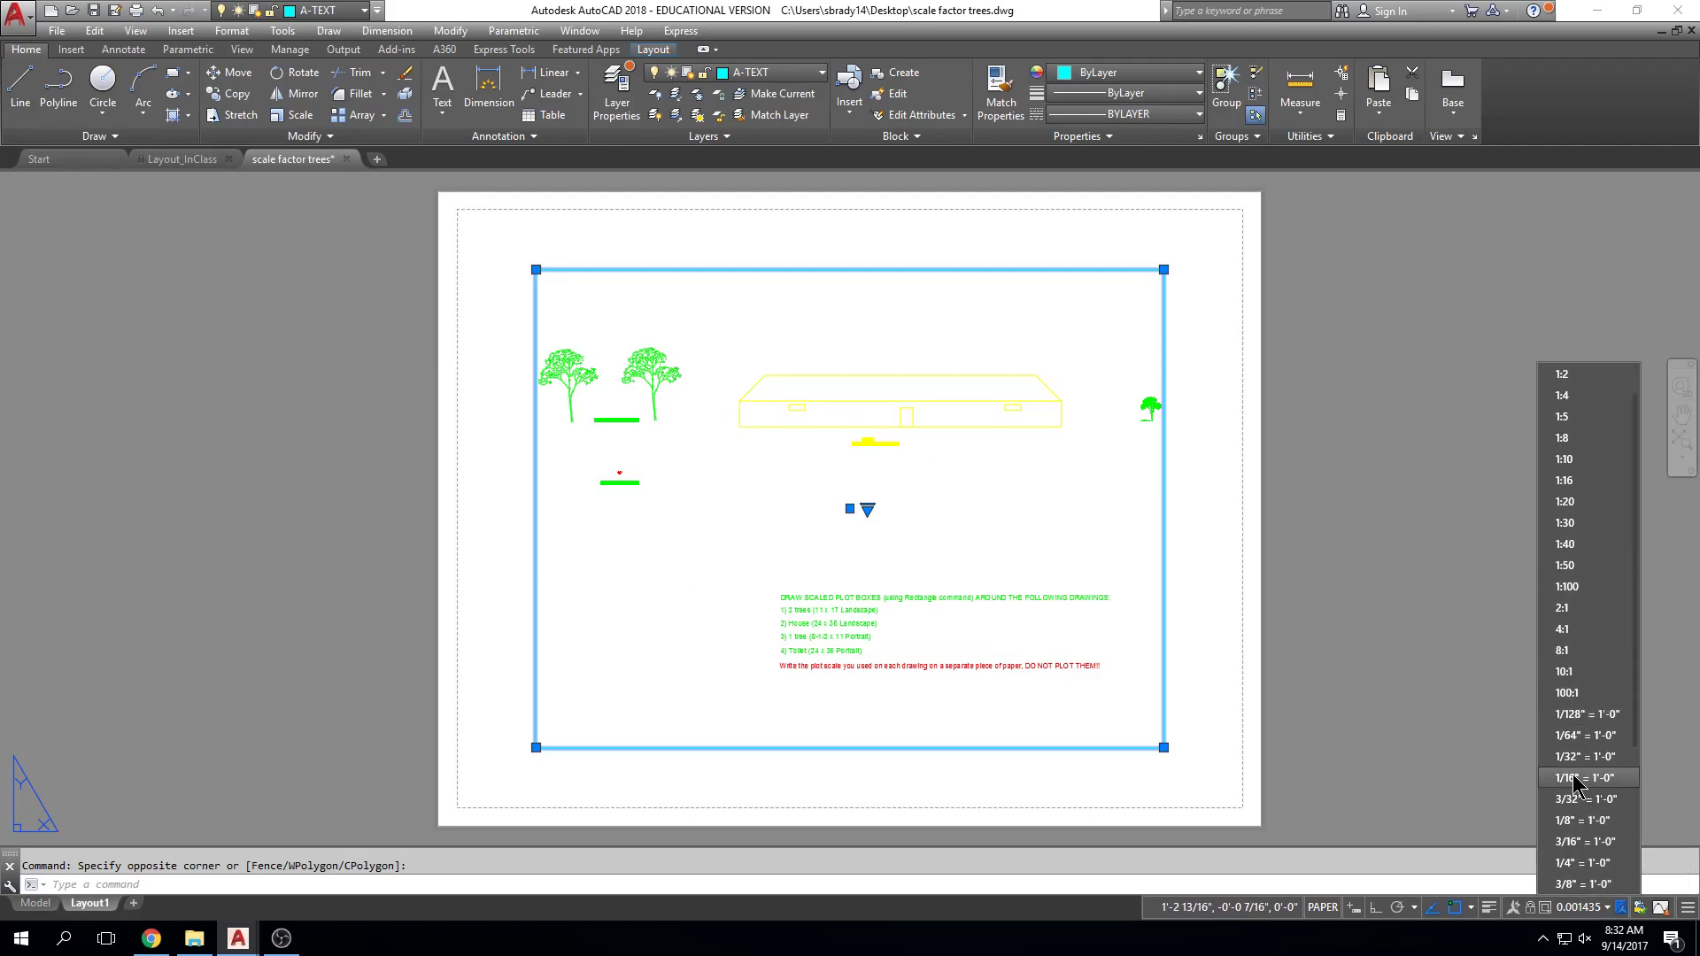
click(1617, 820)
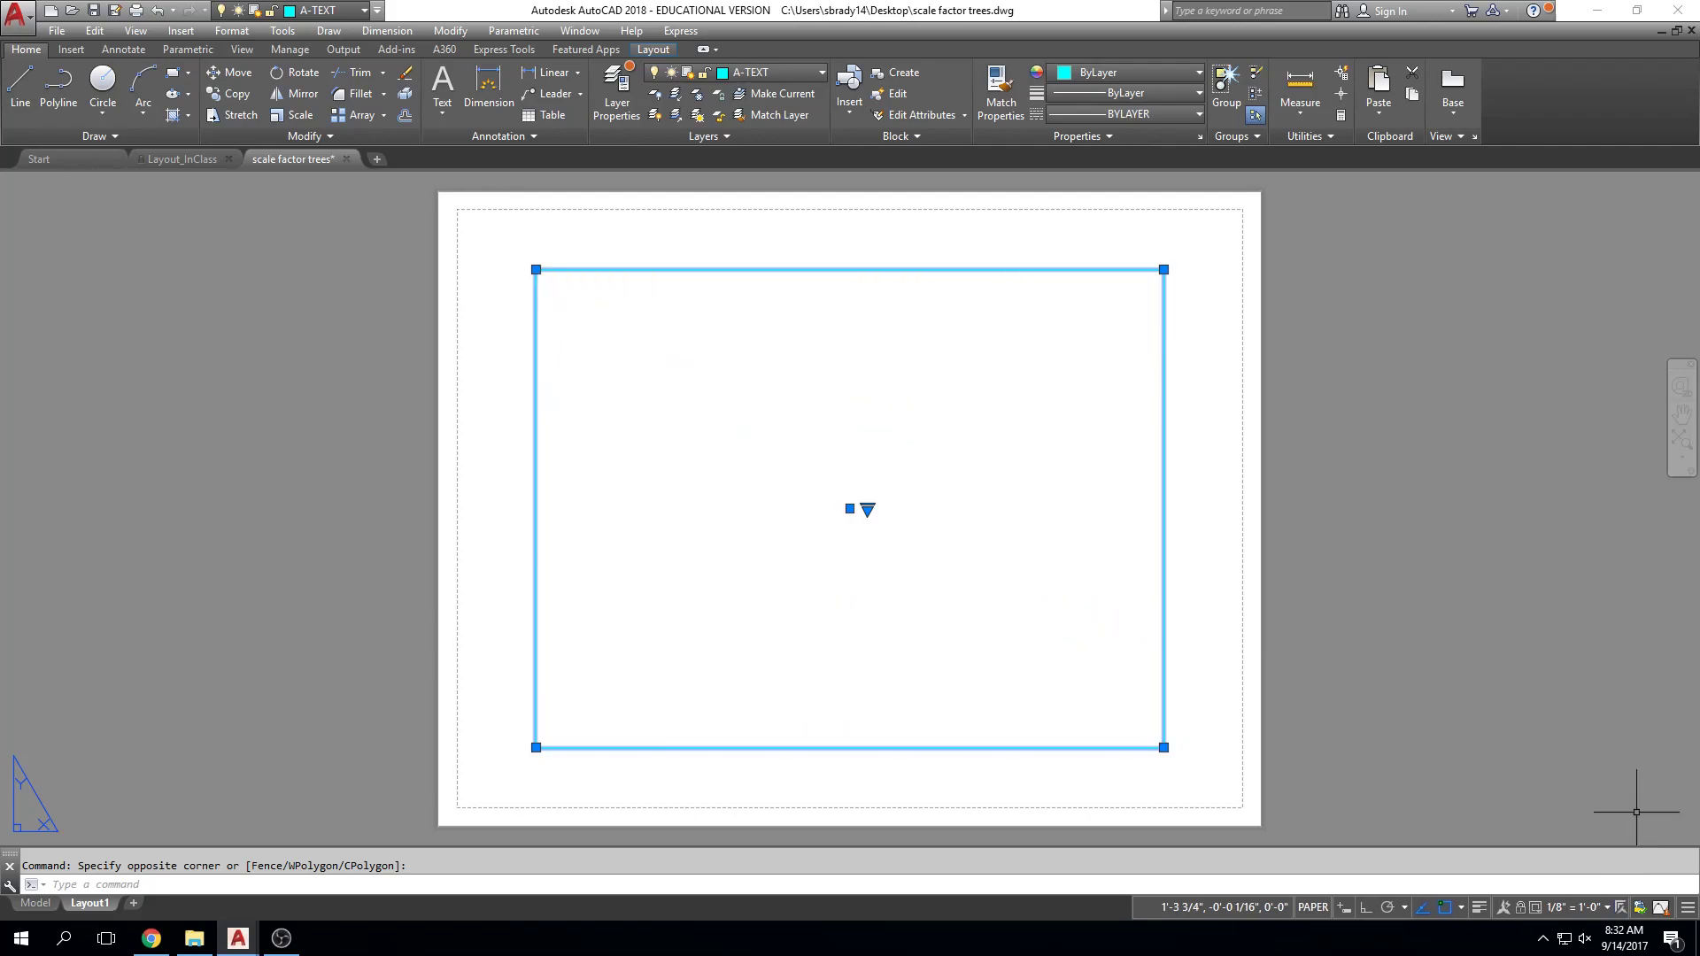
double_click(782, 412)
Step: Show the building in top view inside the viewport, then return to paper space
click(1103, 327)
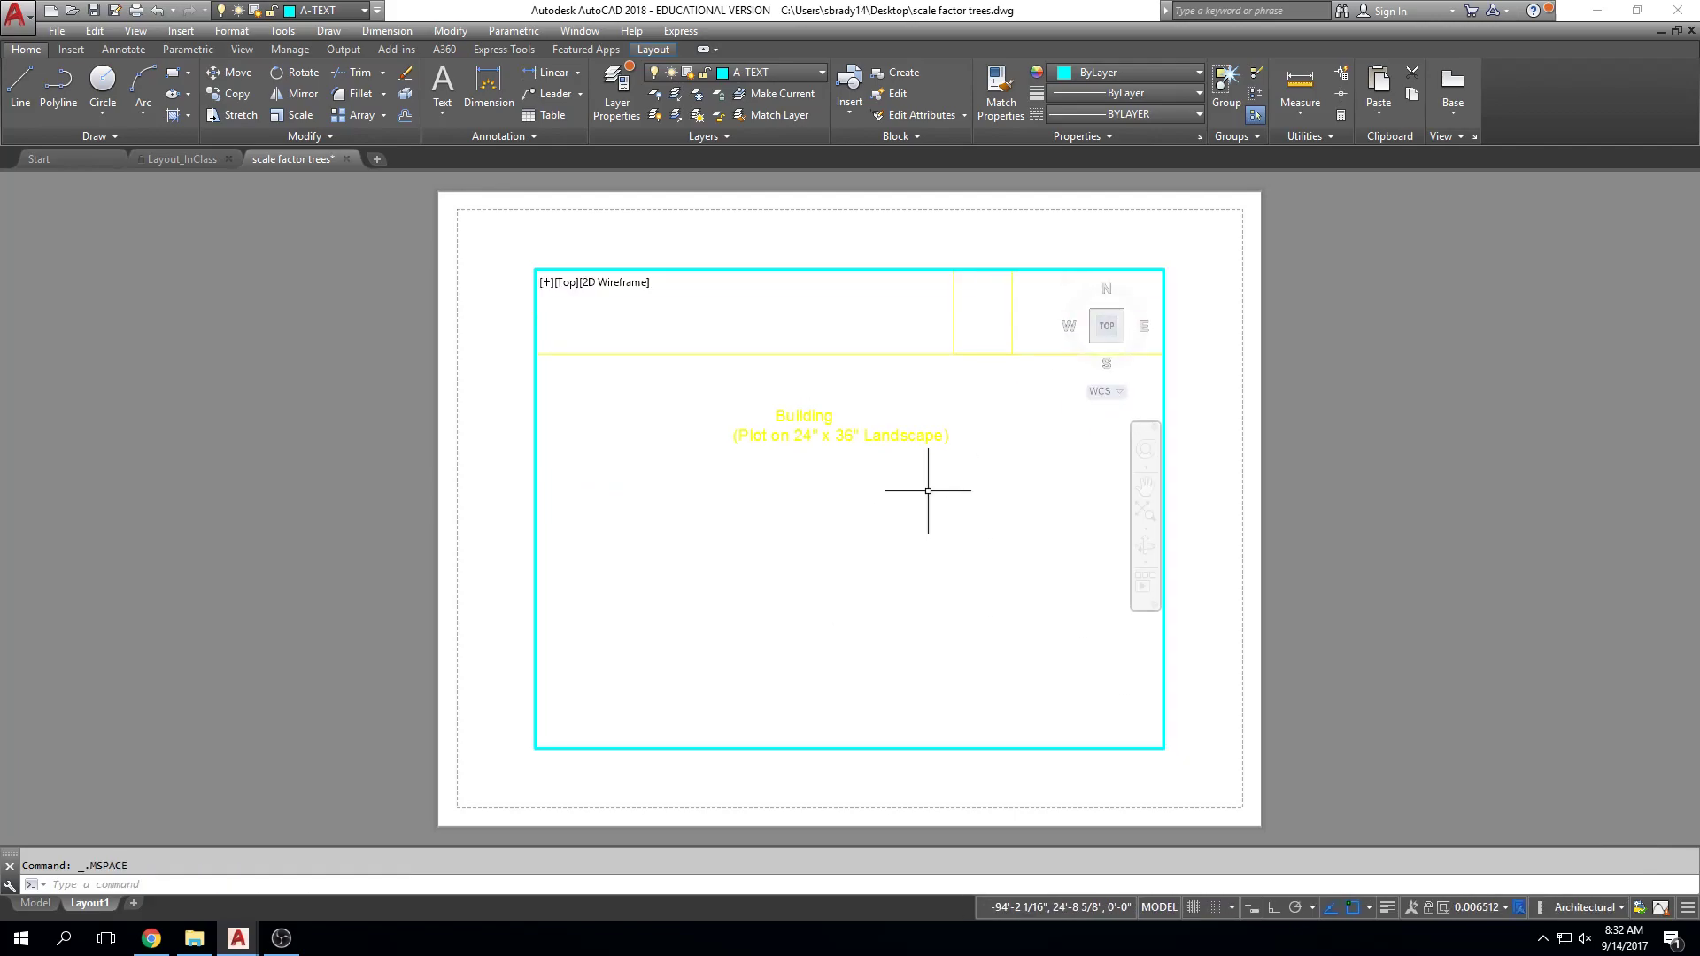
double_click(1403, 517)
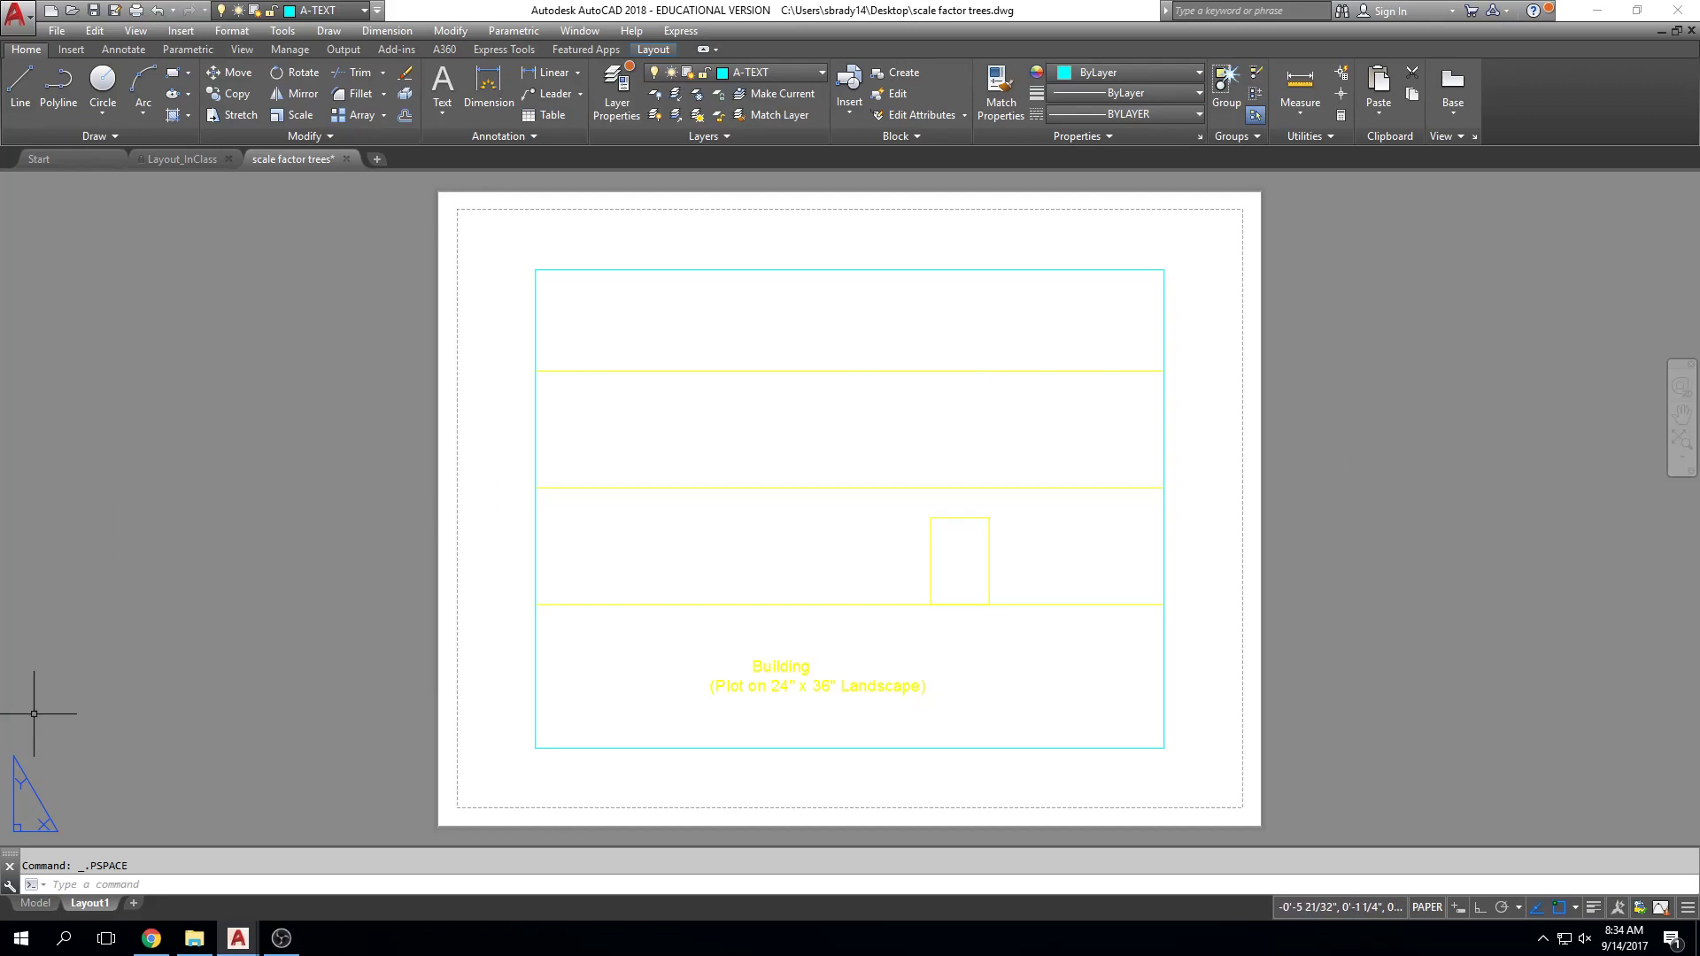
click(36, 903)
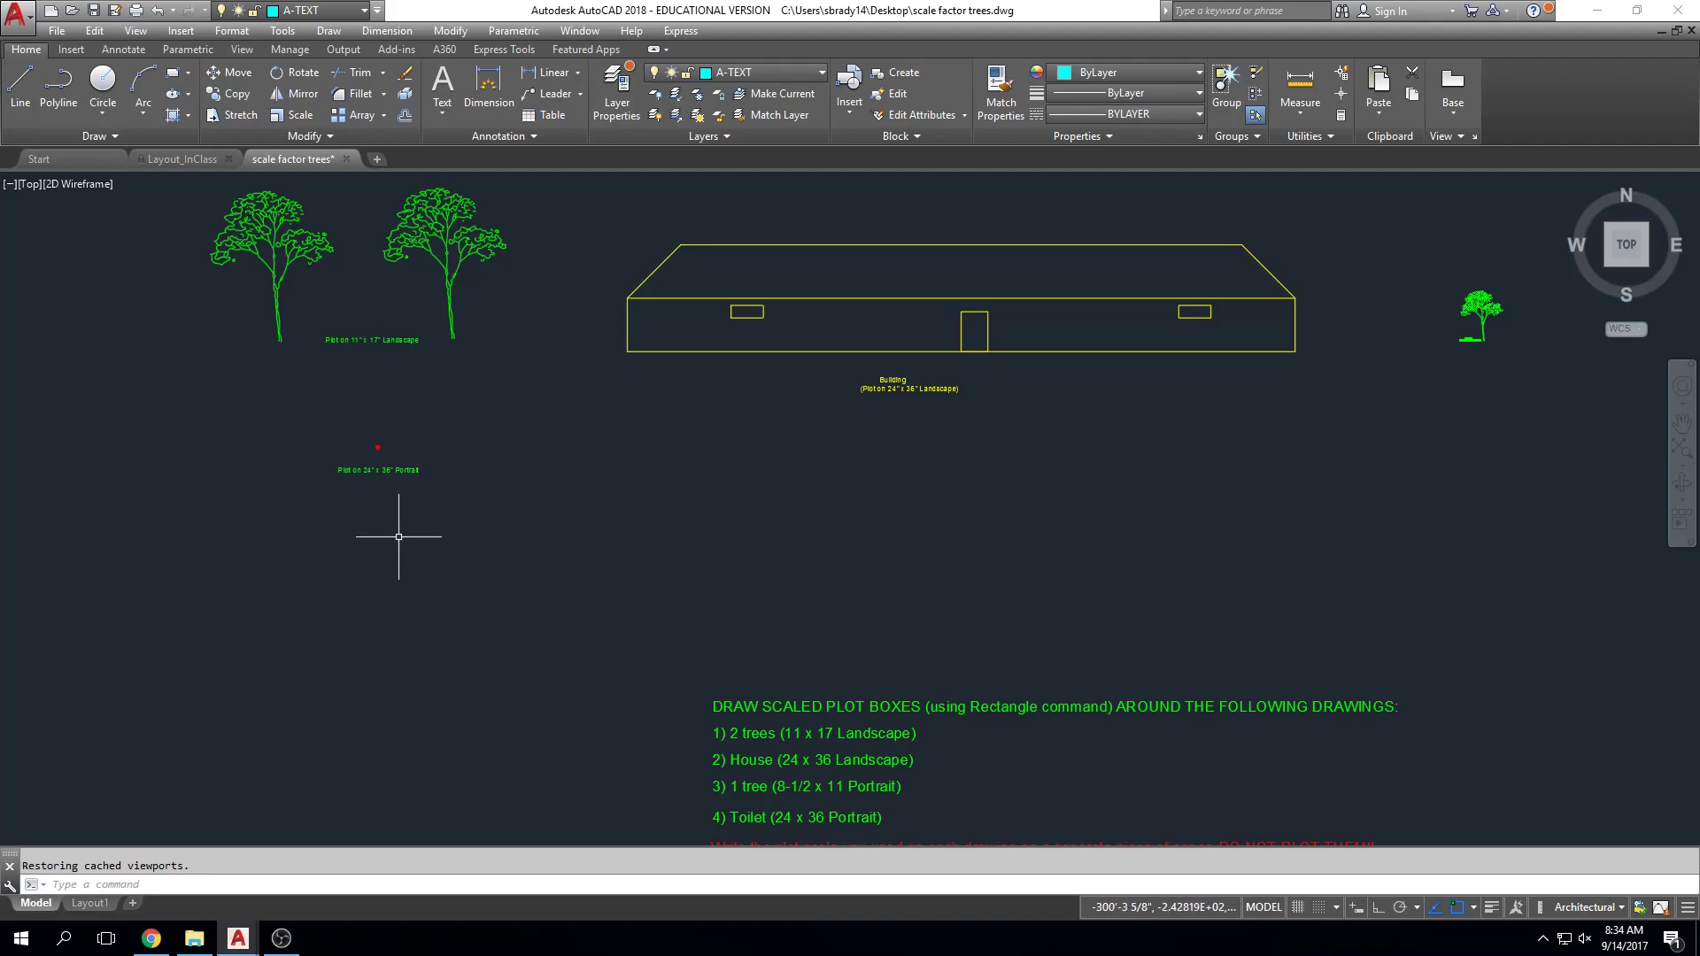
click(90, 904)
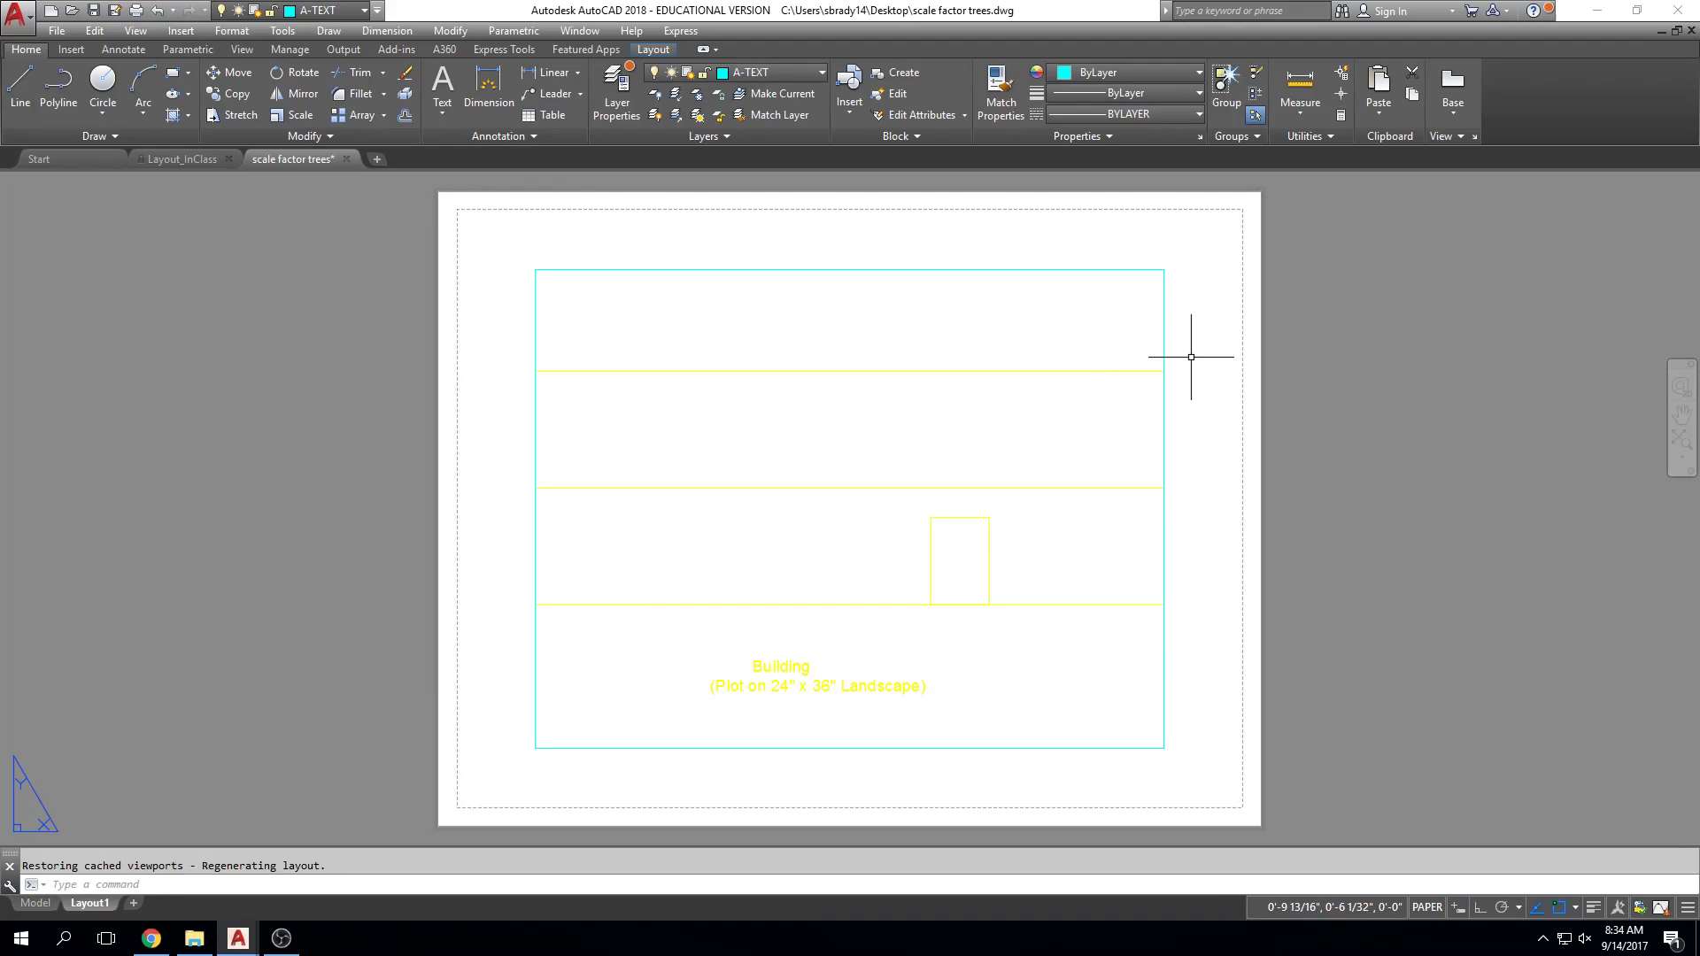
click(1164, 285)
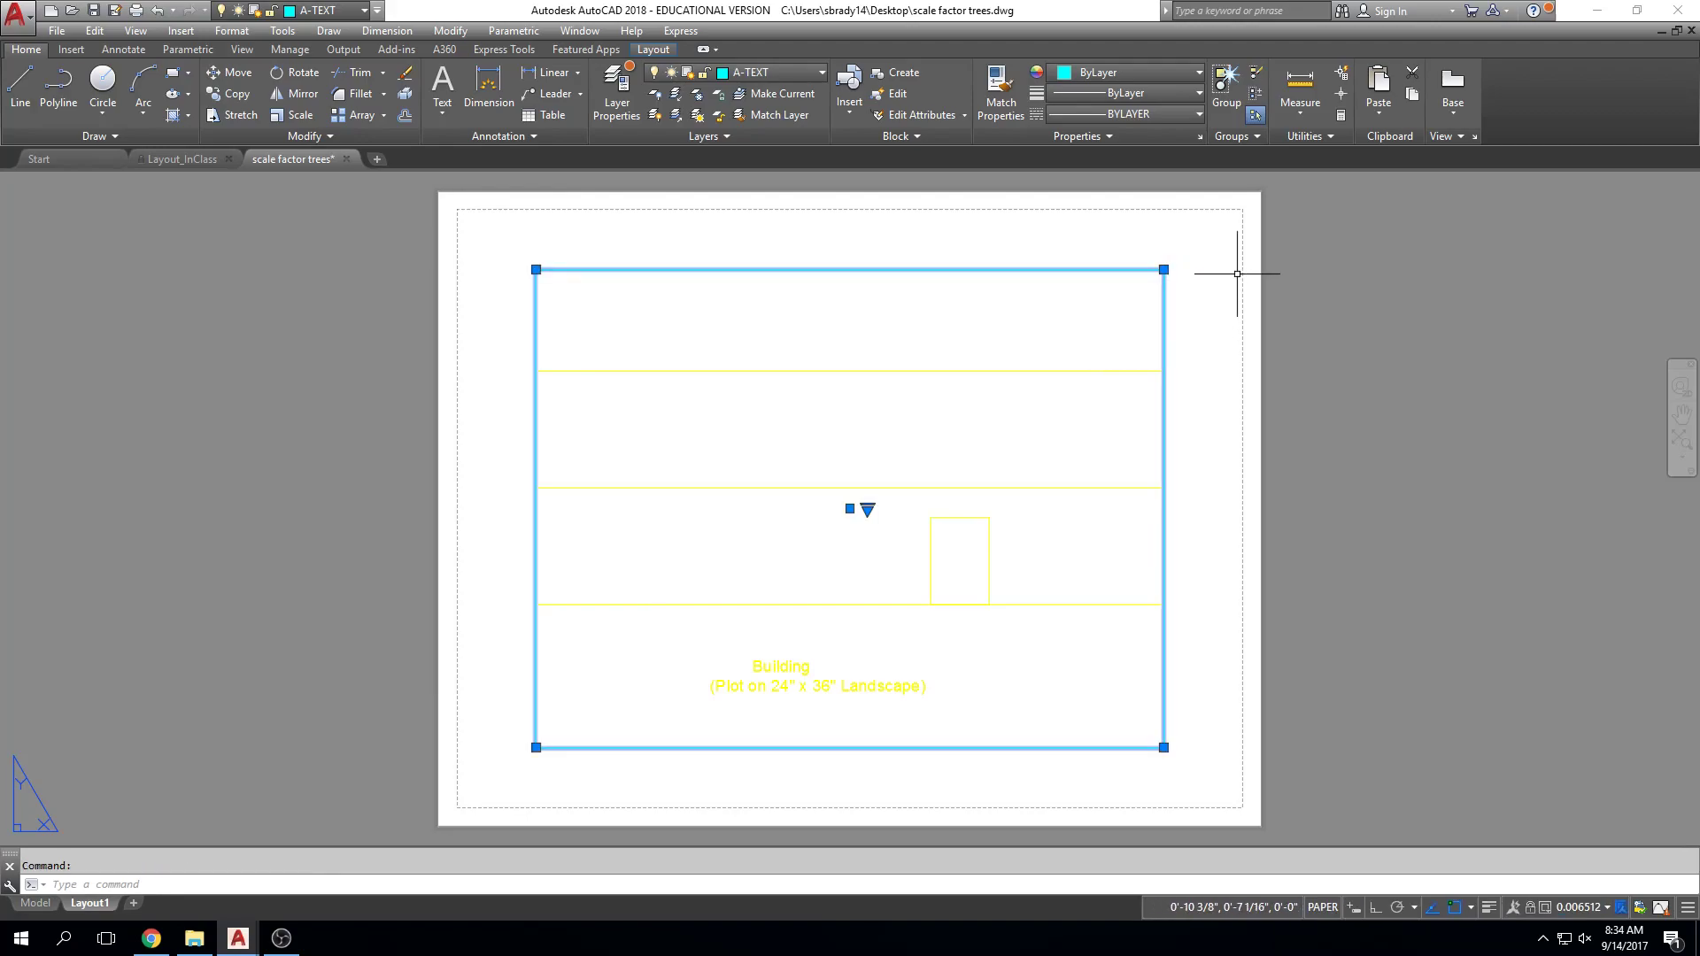
Step: Adjust the zoom inside the Layout1 viewport and return to paper space
double_click(877, 416)
scroll(877, 415, down, 6)
scroll(878, 415, up, 3)
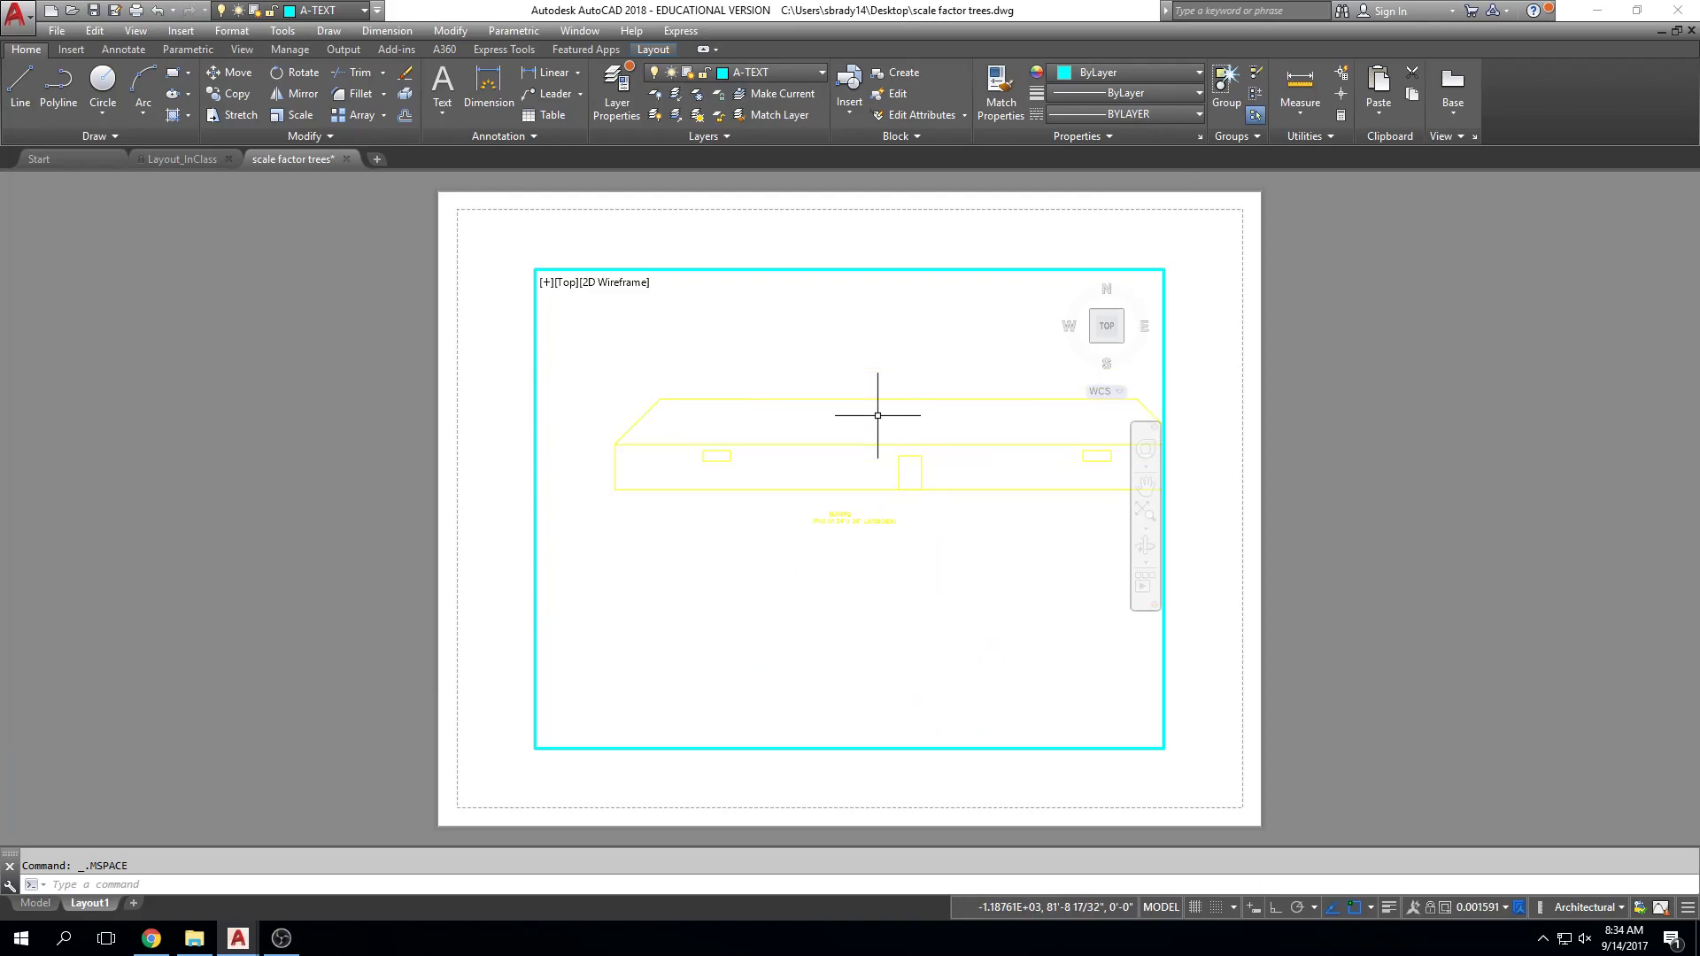
double_click(1448, 401)
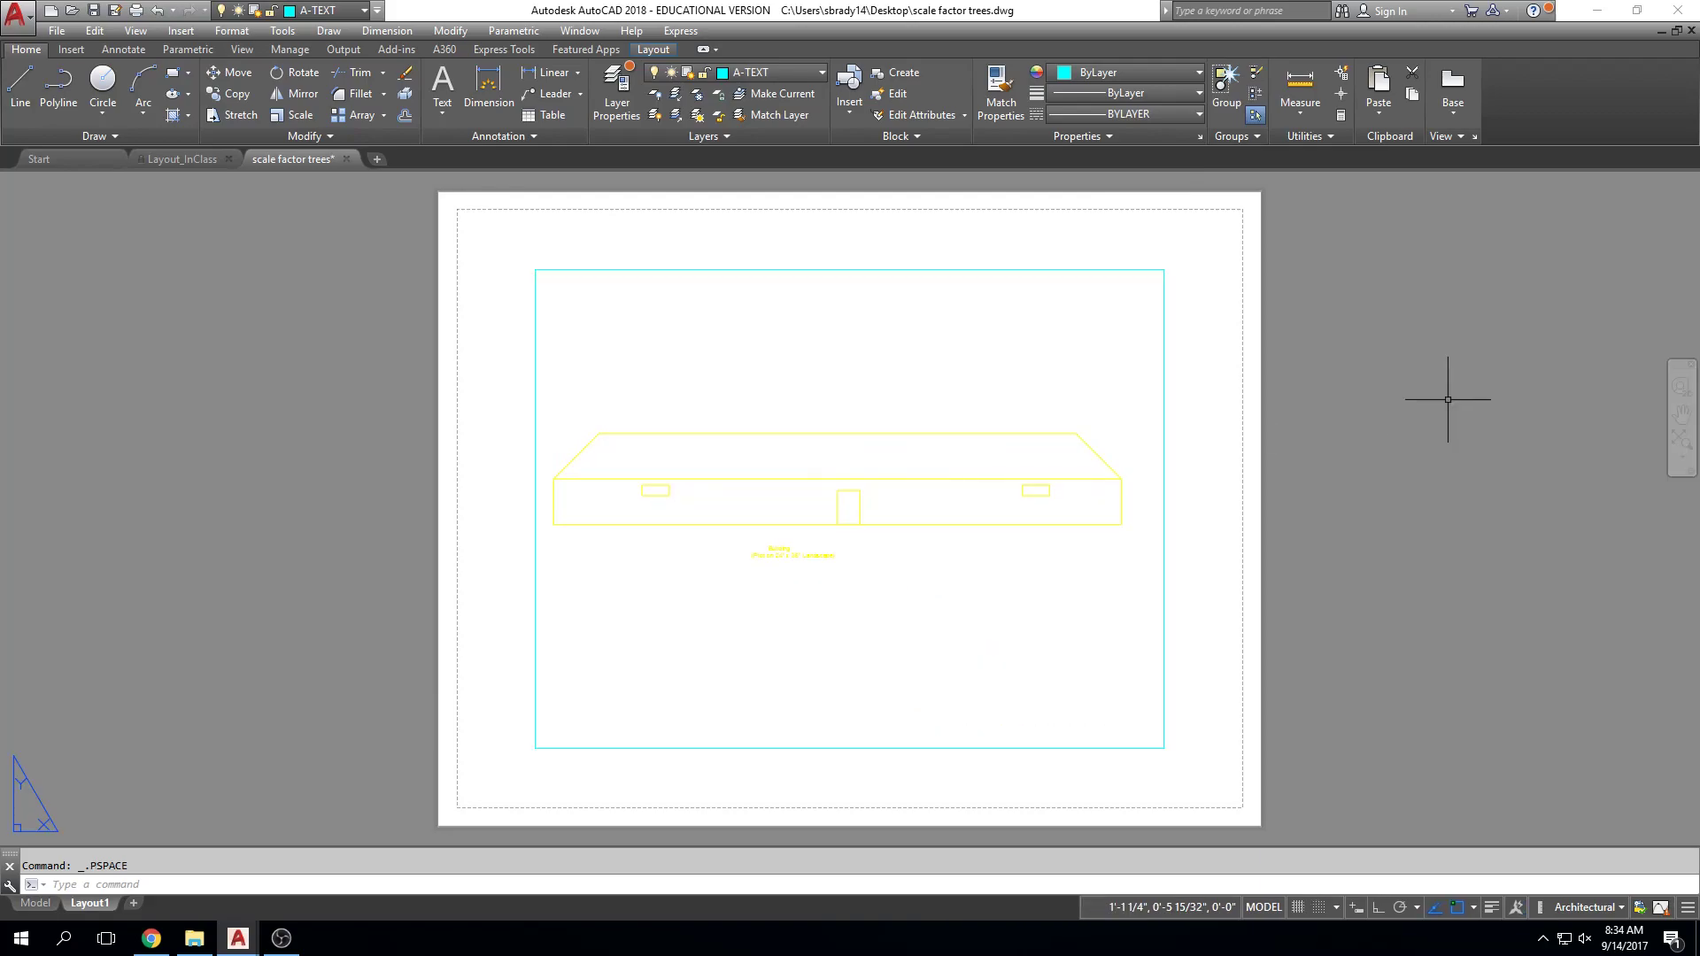
Step: Change the viewport scale to 1/16" = 1'-0", then centre the building in Model space
click(1275, 292)
click(1139, 393)
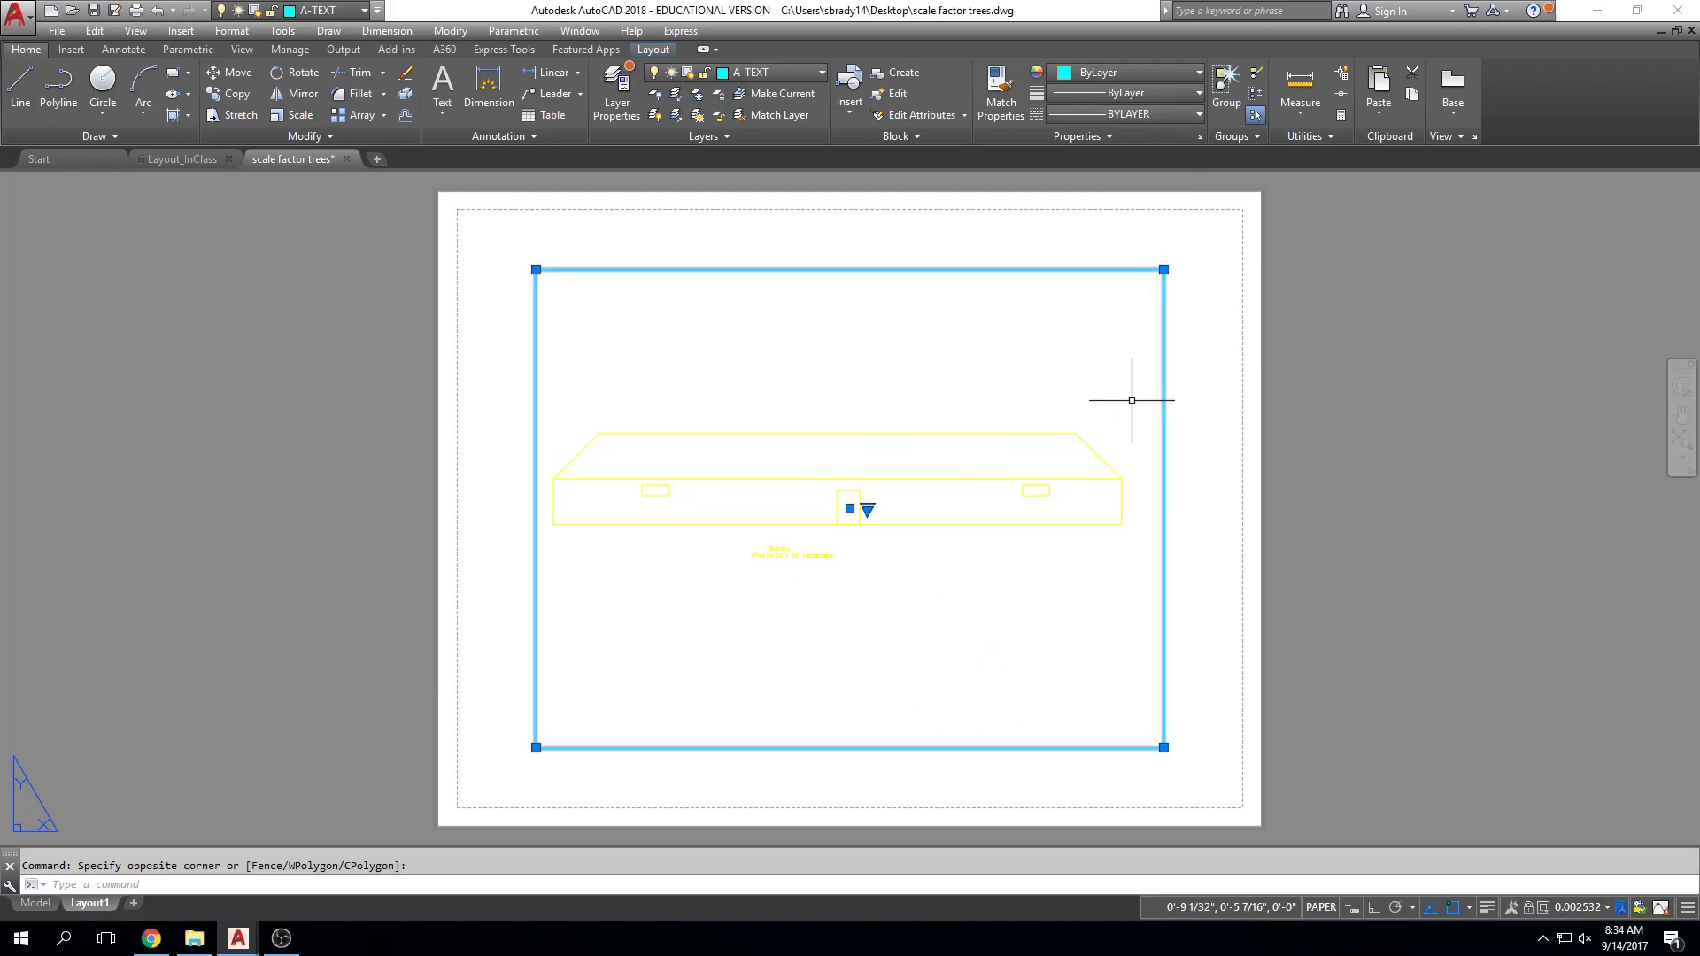
click(1607, 907)
click(1623, 813)
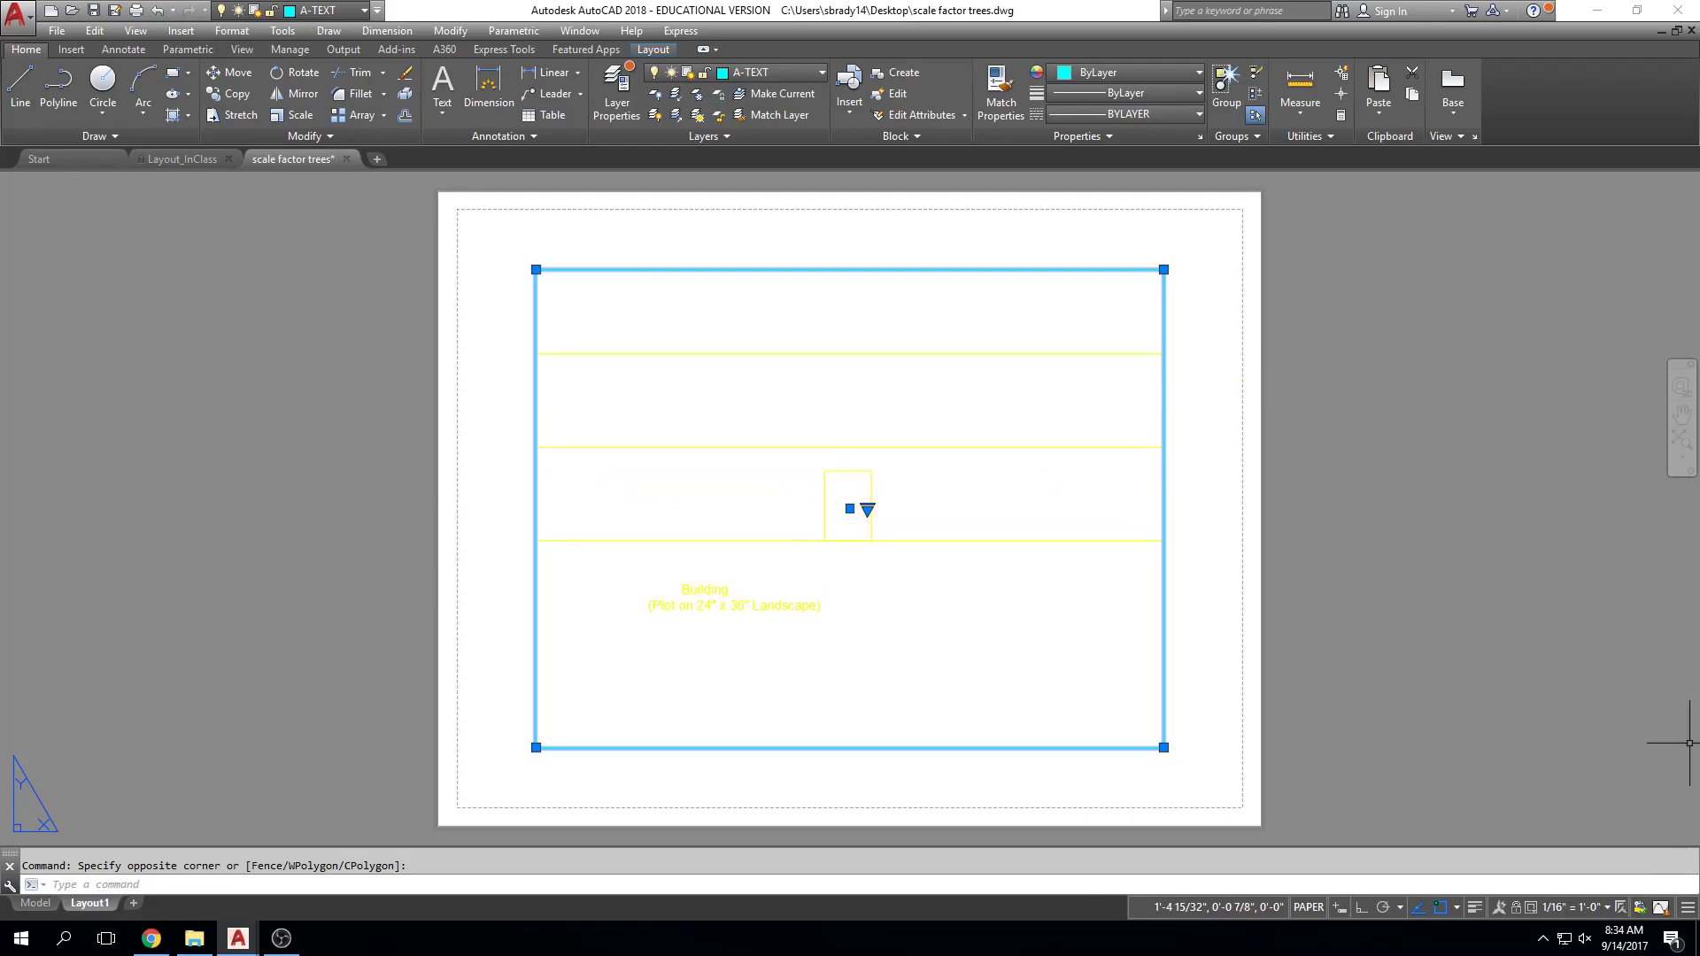
key(Escape)
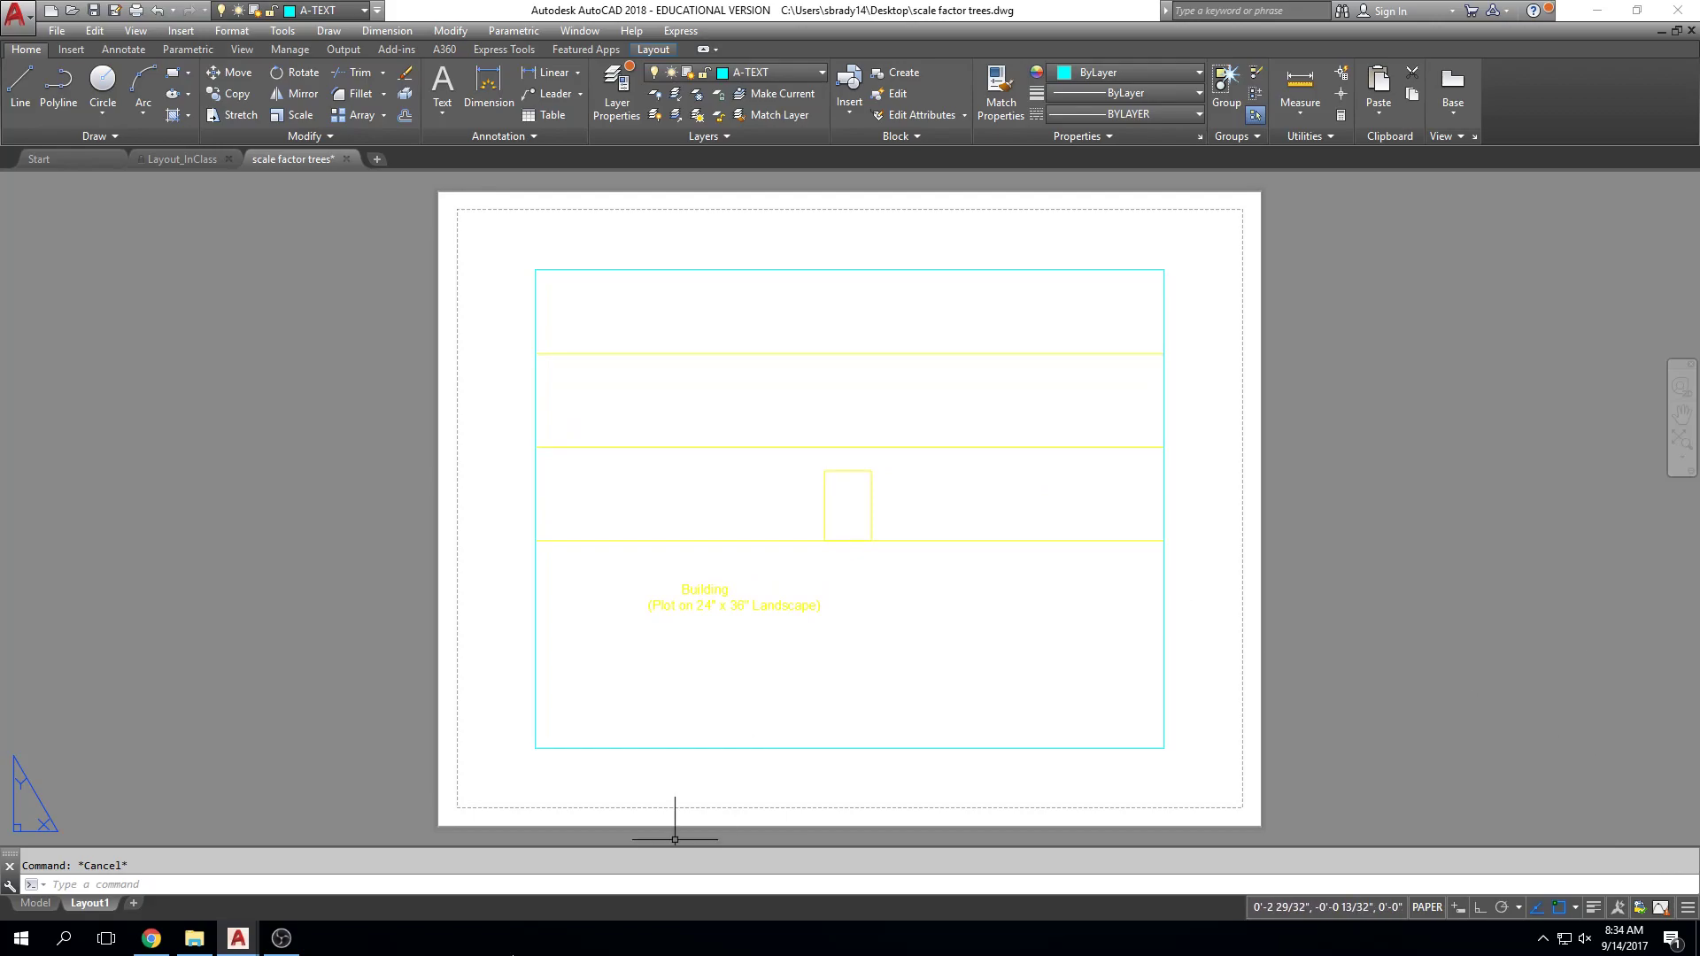
click(35, 903)
middle_drag(728, 380, 666, 462)
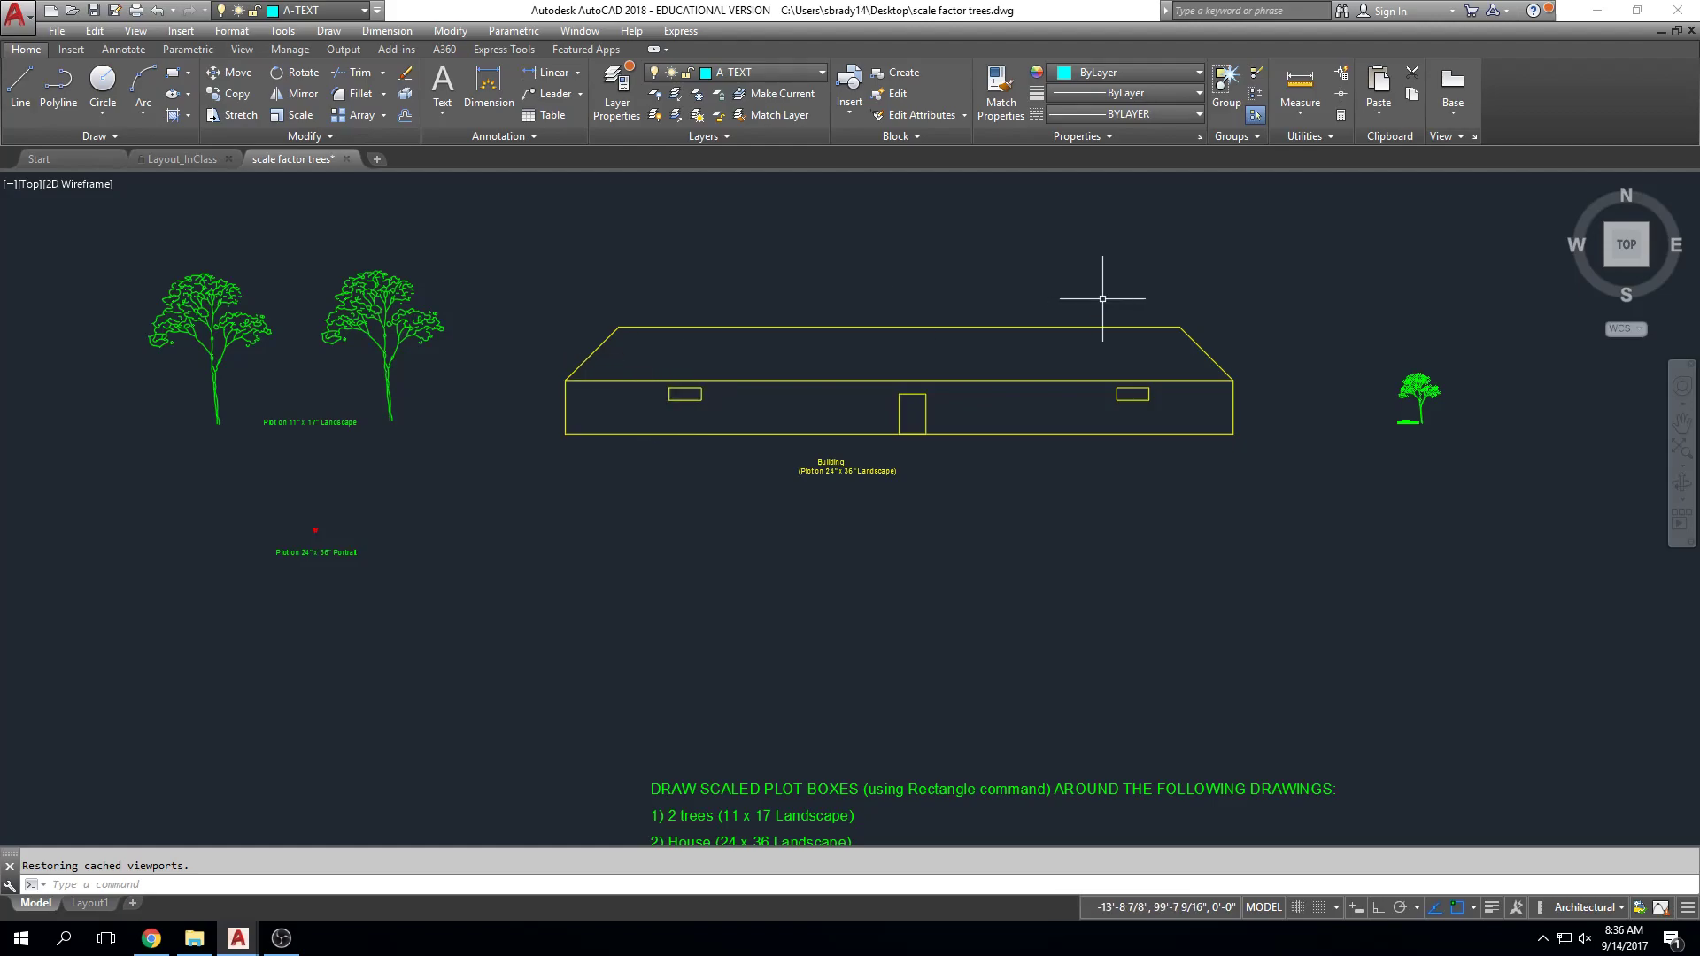
Step: Zoom so the two trees and their 11" x 17" Landscape label fill the screen
scroll(757, 630, down, 2)
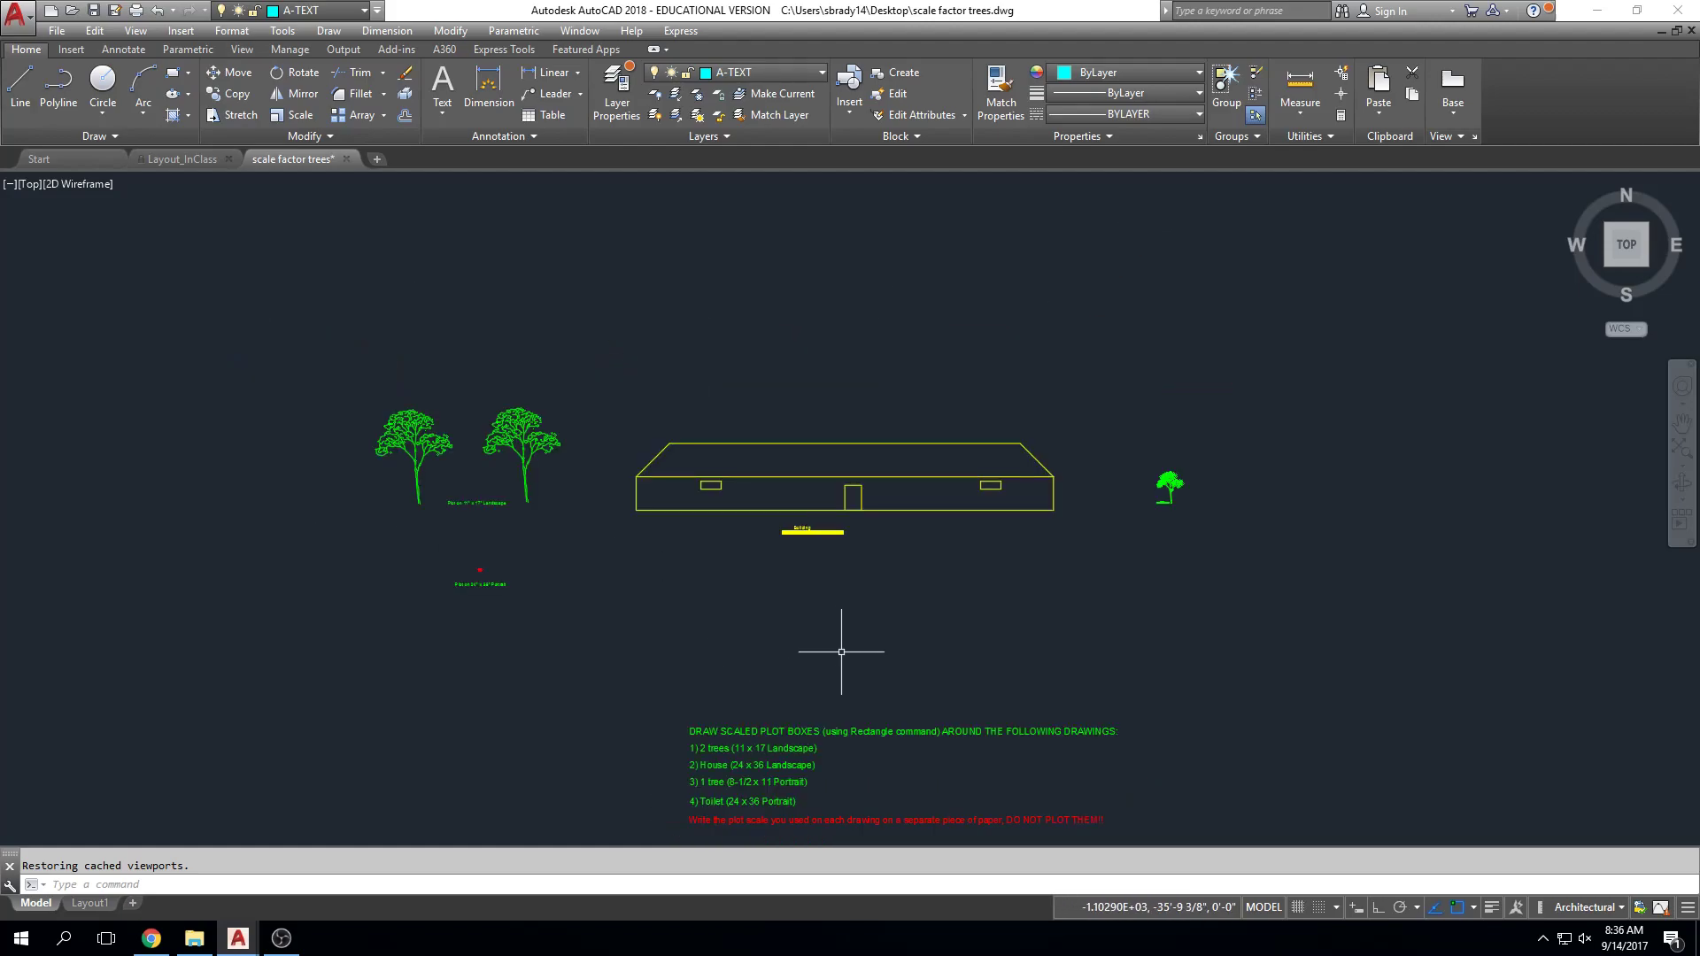
scroll(416, 465, up, 5)
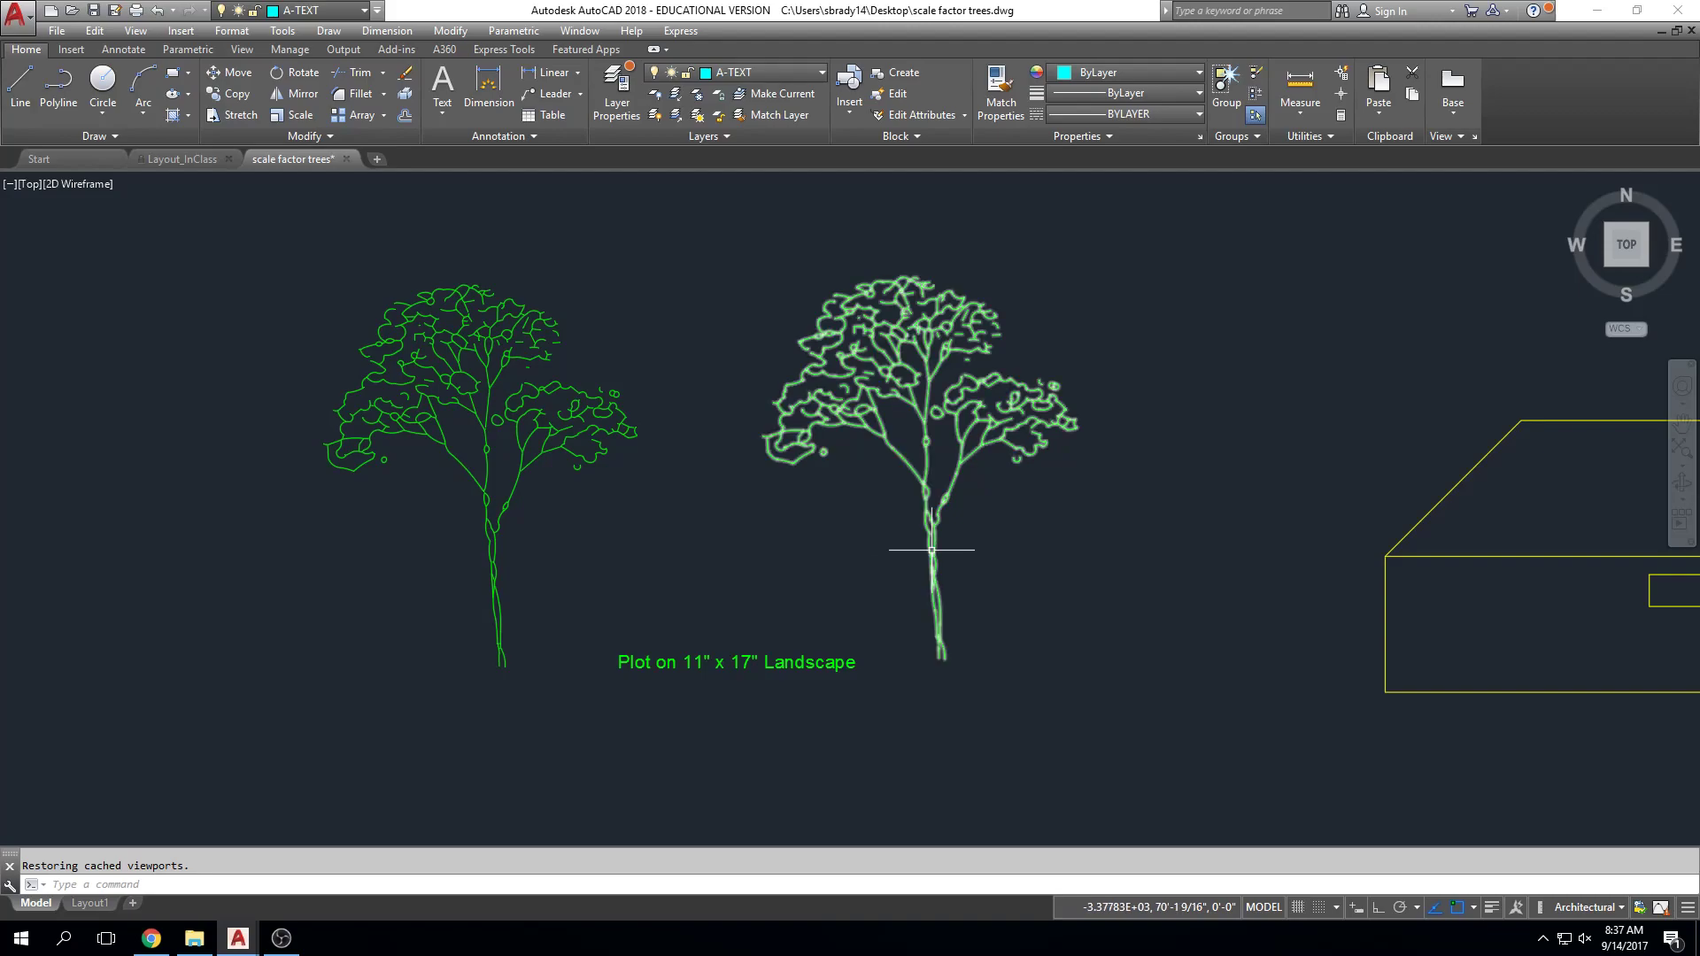
Step: Draw a diagonal line from below the left tree to above the right tree's canopy
text(L)
key(Return)
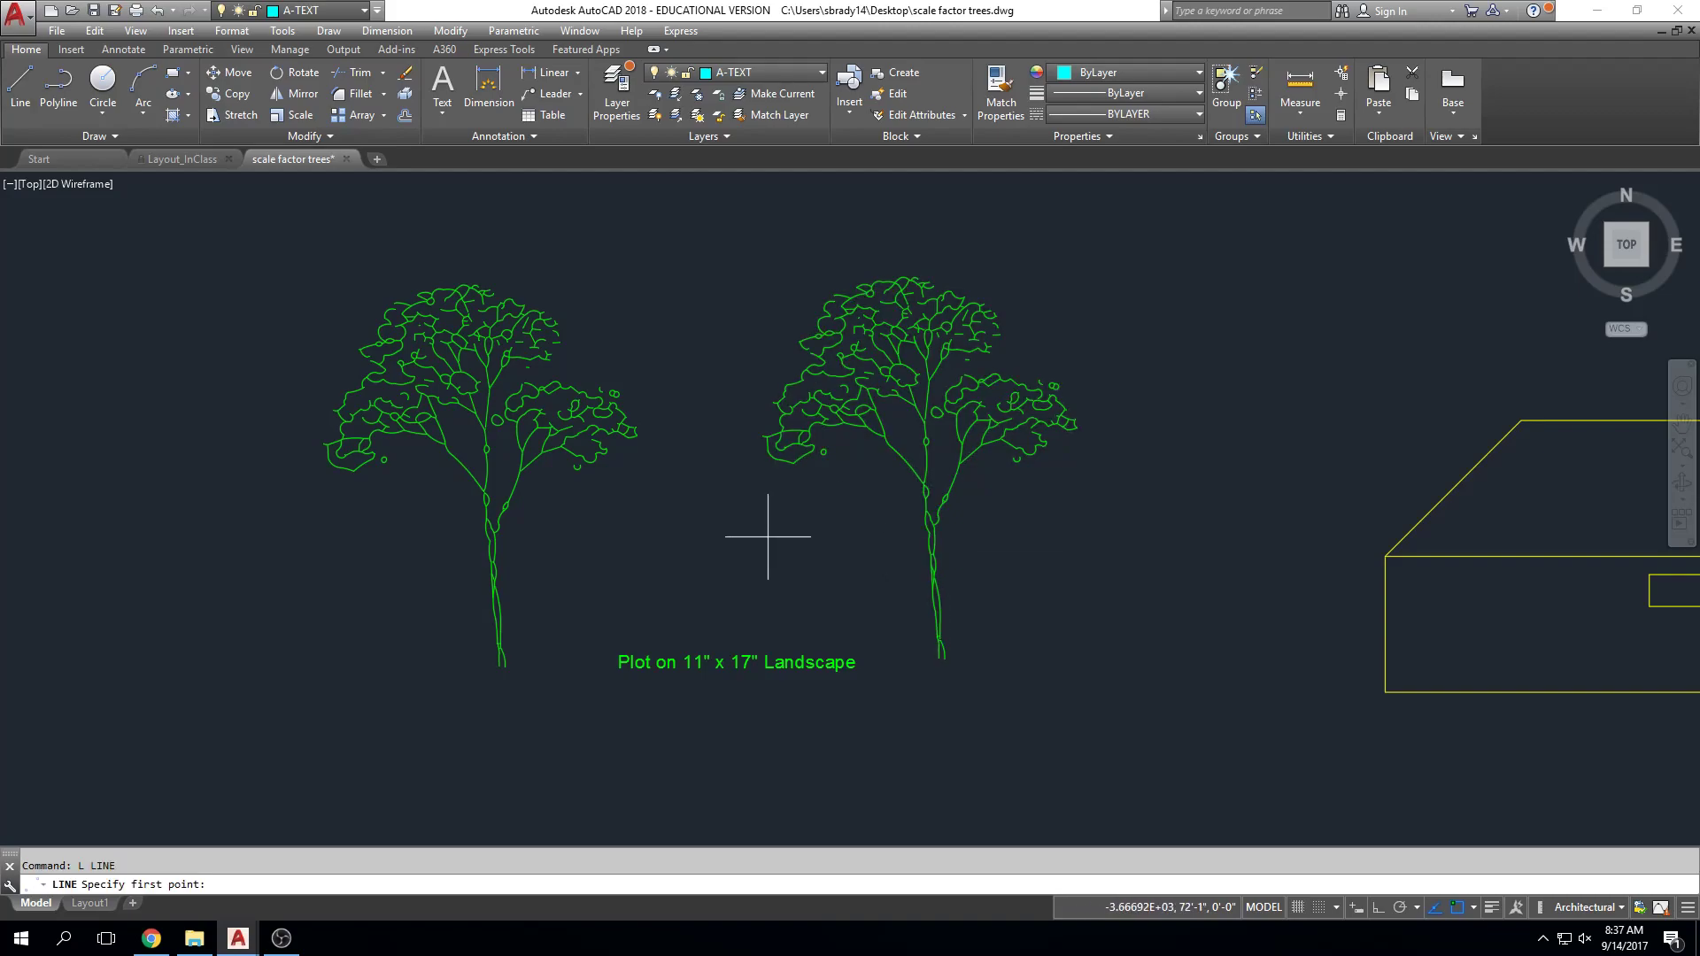
click(295, 702)
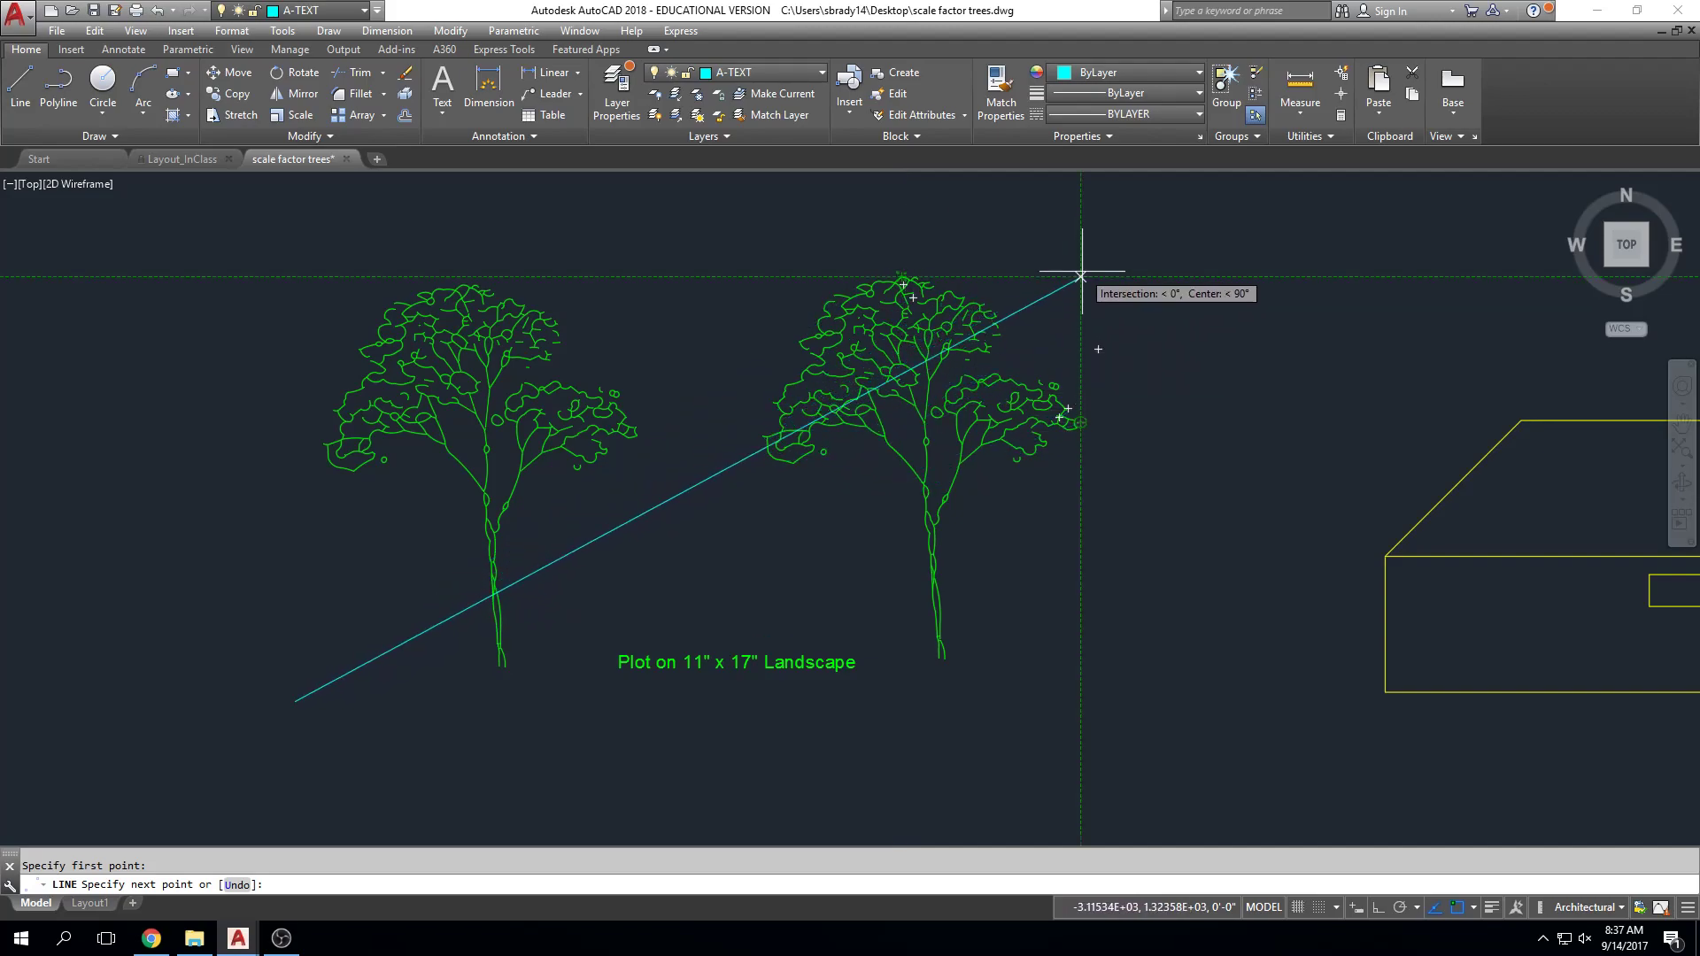
click(1112, 252)
key(Escape)
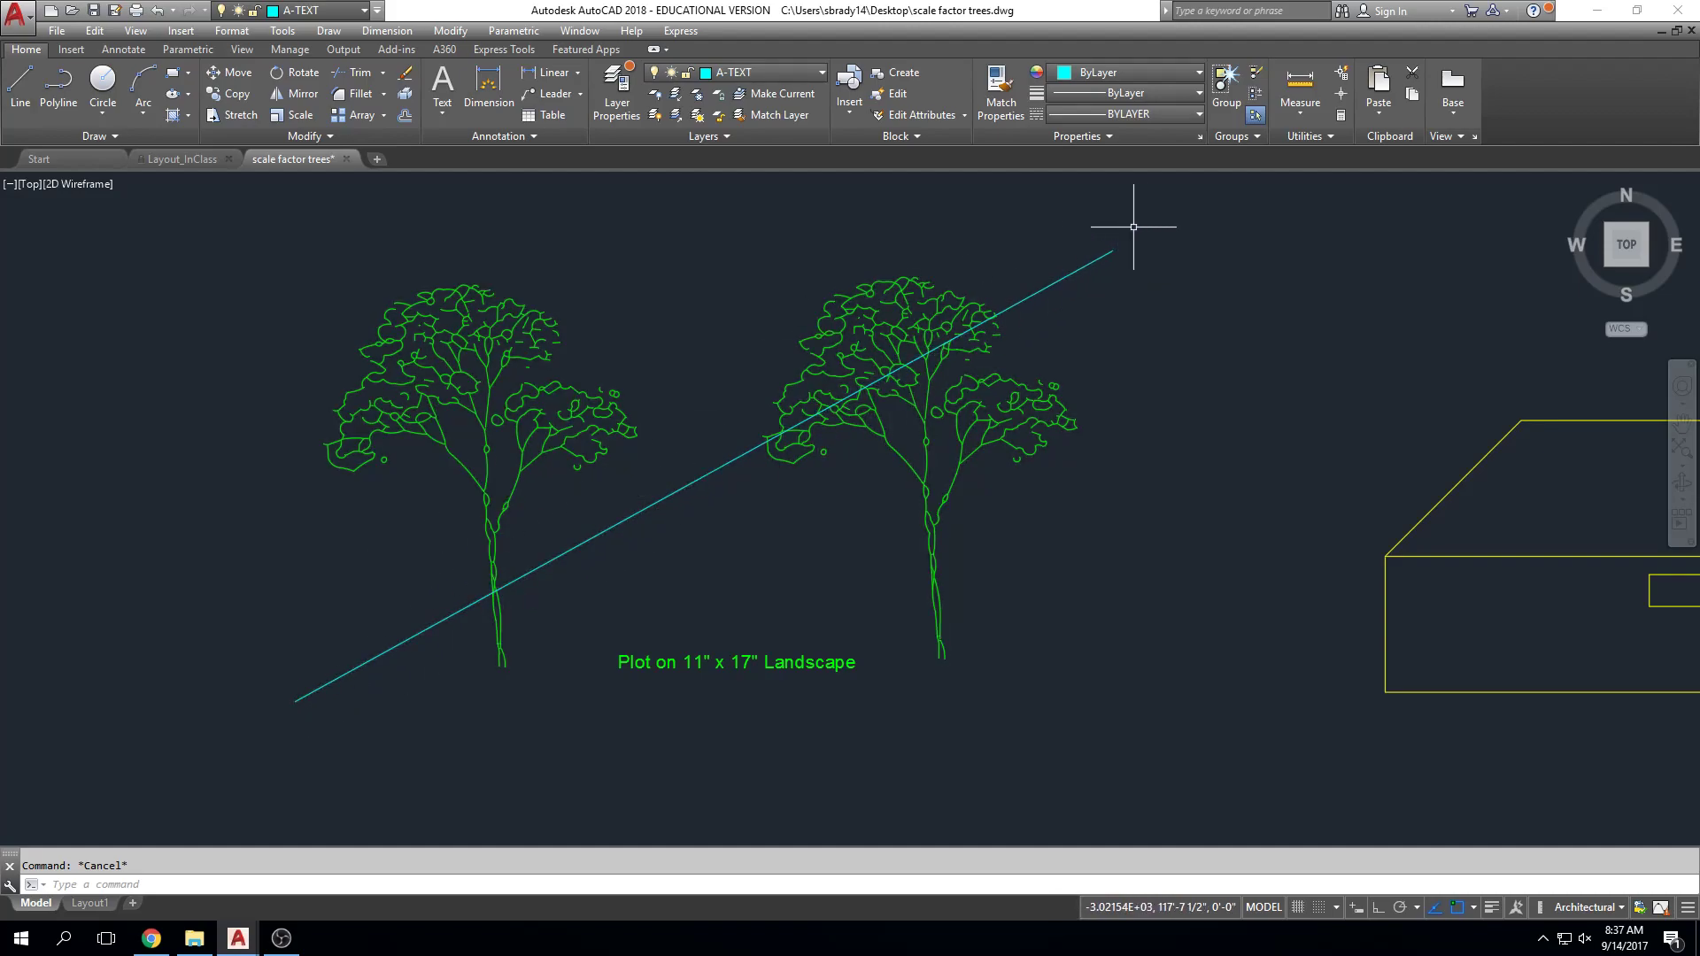
Step: Measure the diagonal line with DIST, reading 137'-4 15/16" in the history
text(dist)
key(Return)
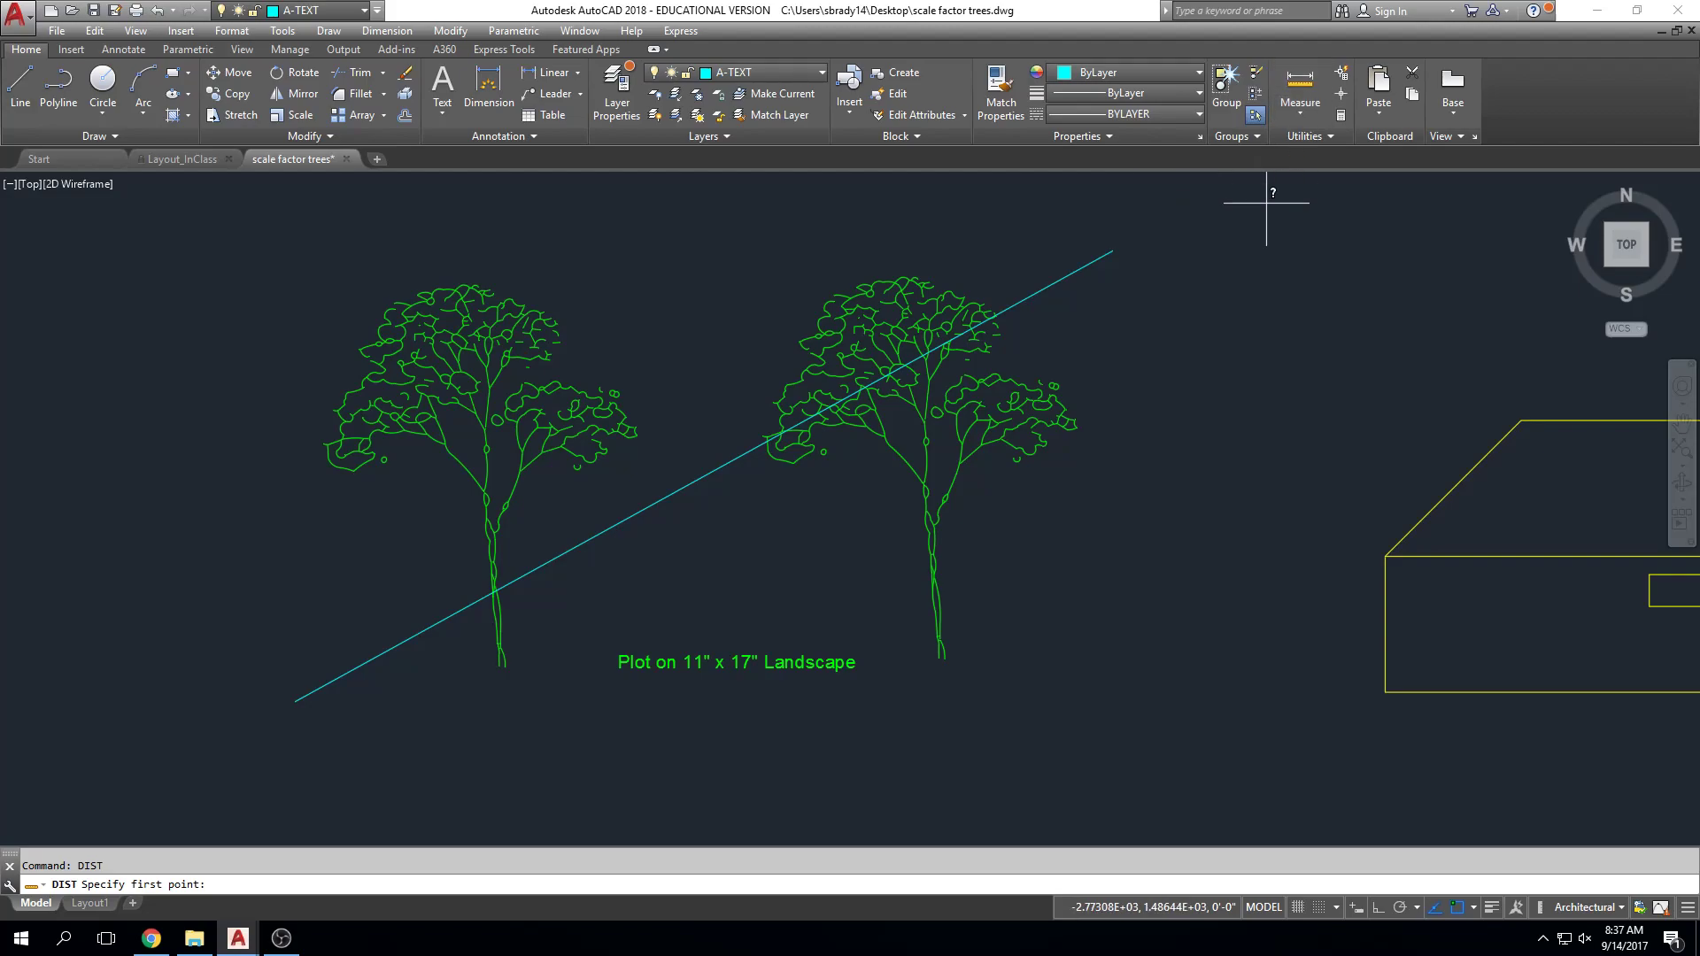
click(1113, 251)
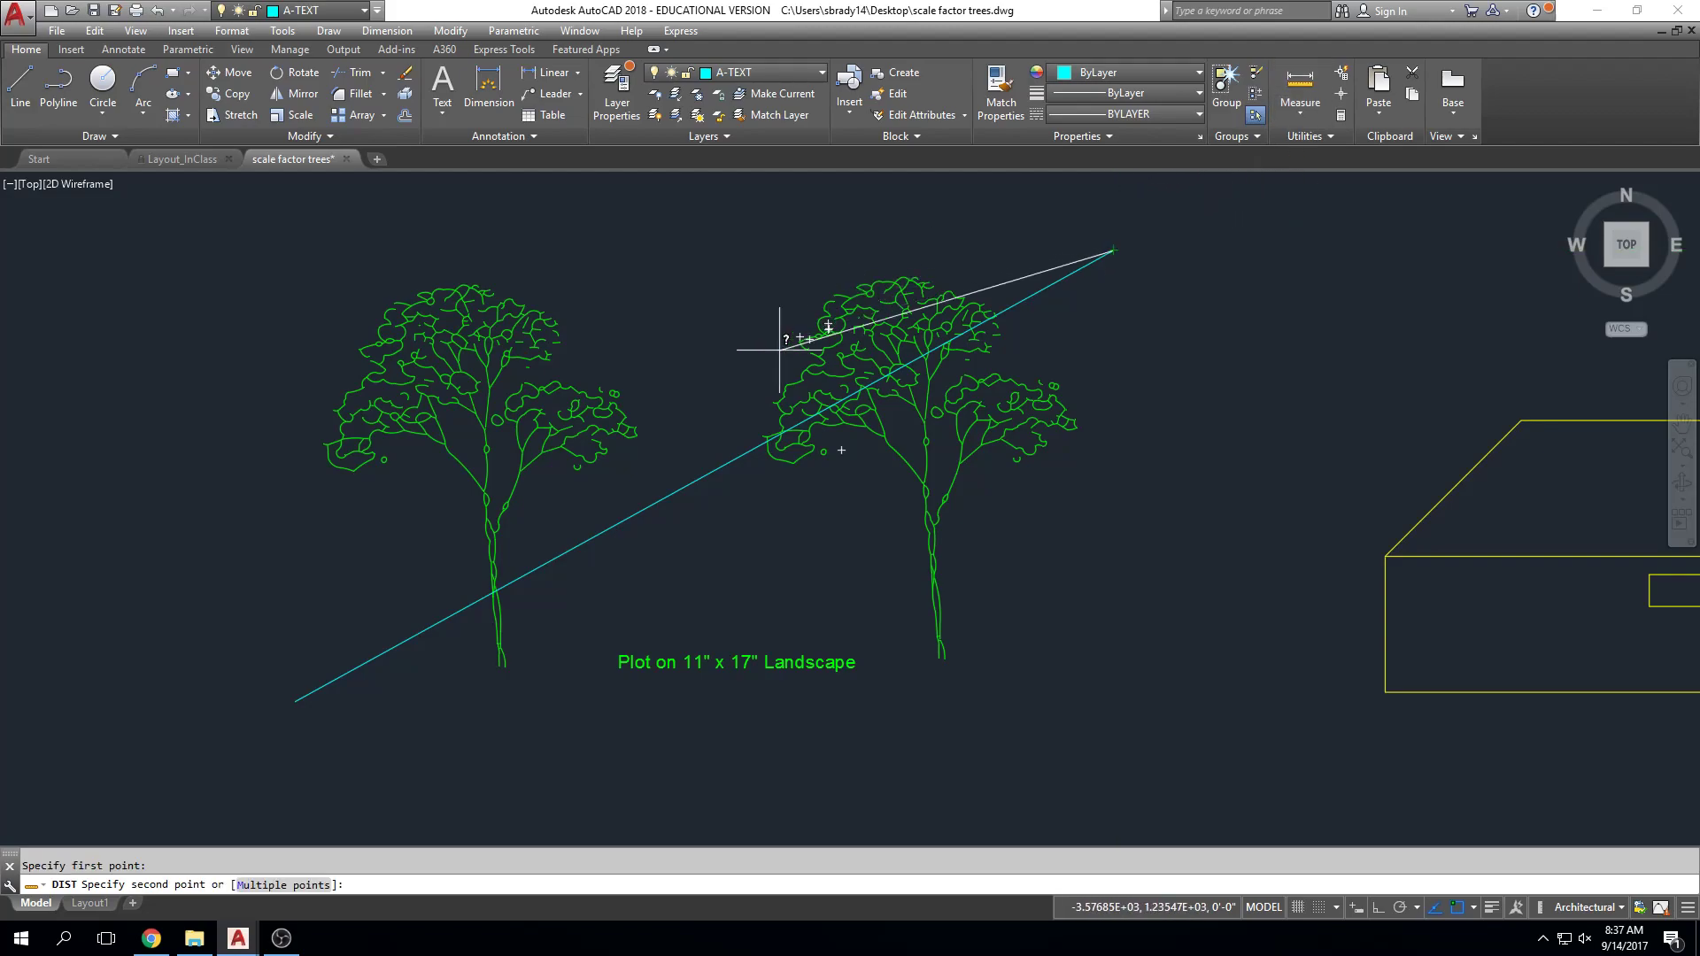
click(294, 702)
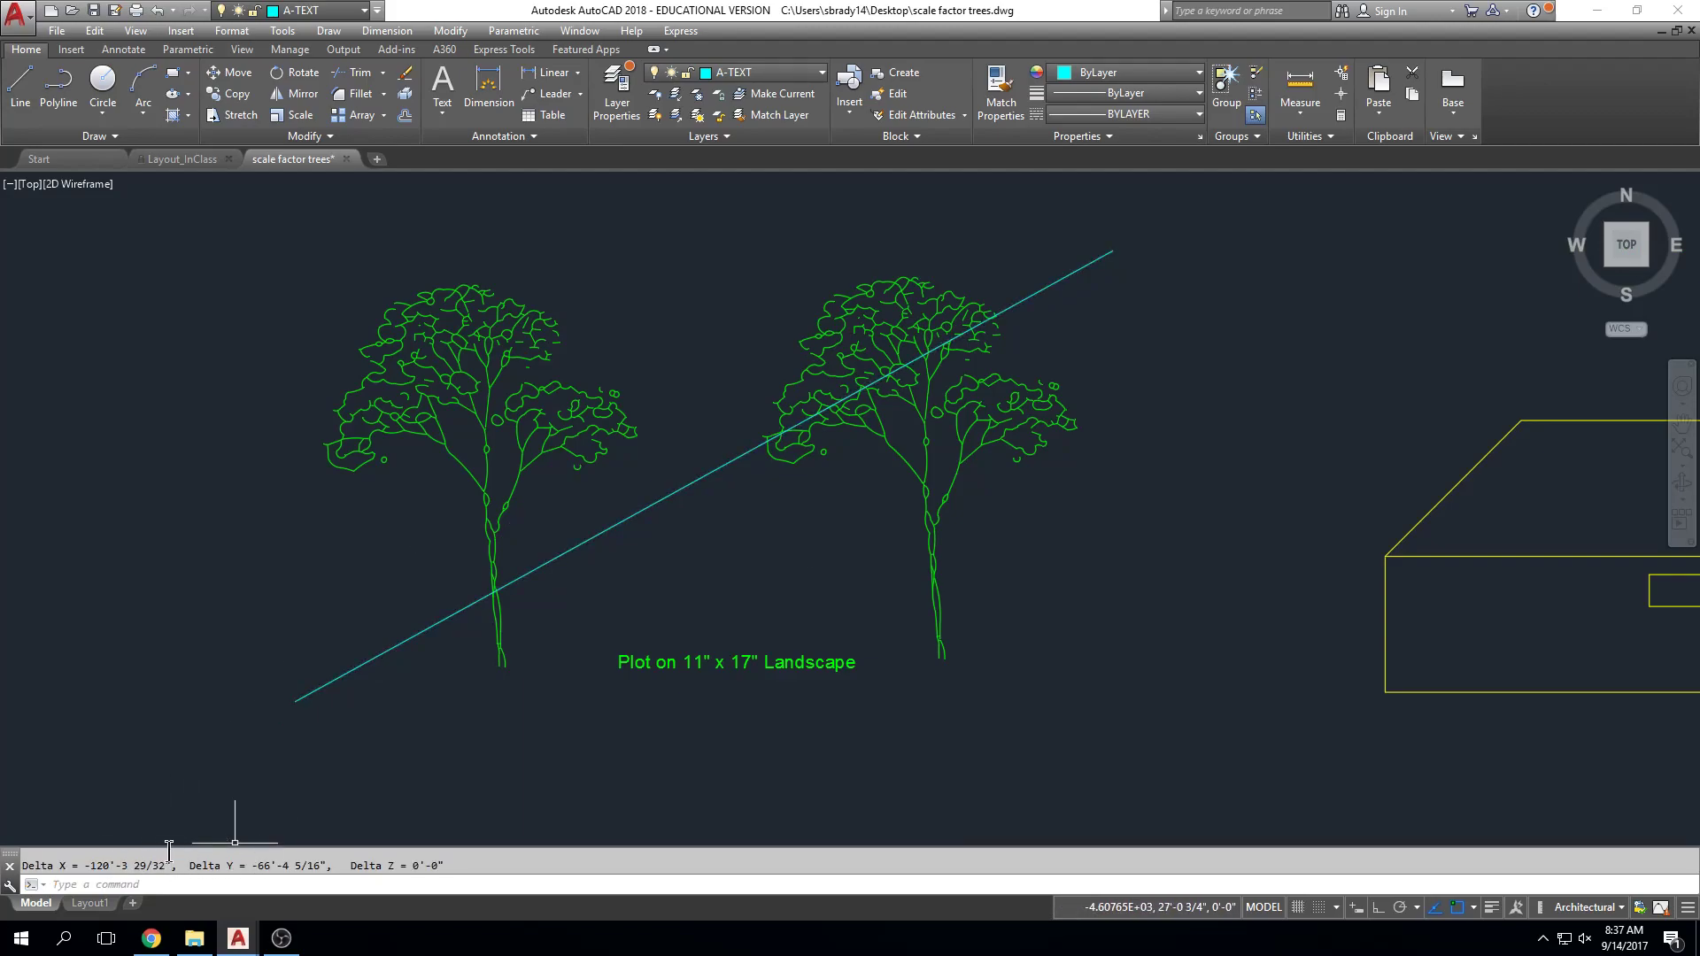
drag(168, 848, 173, 803)
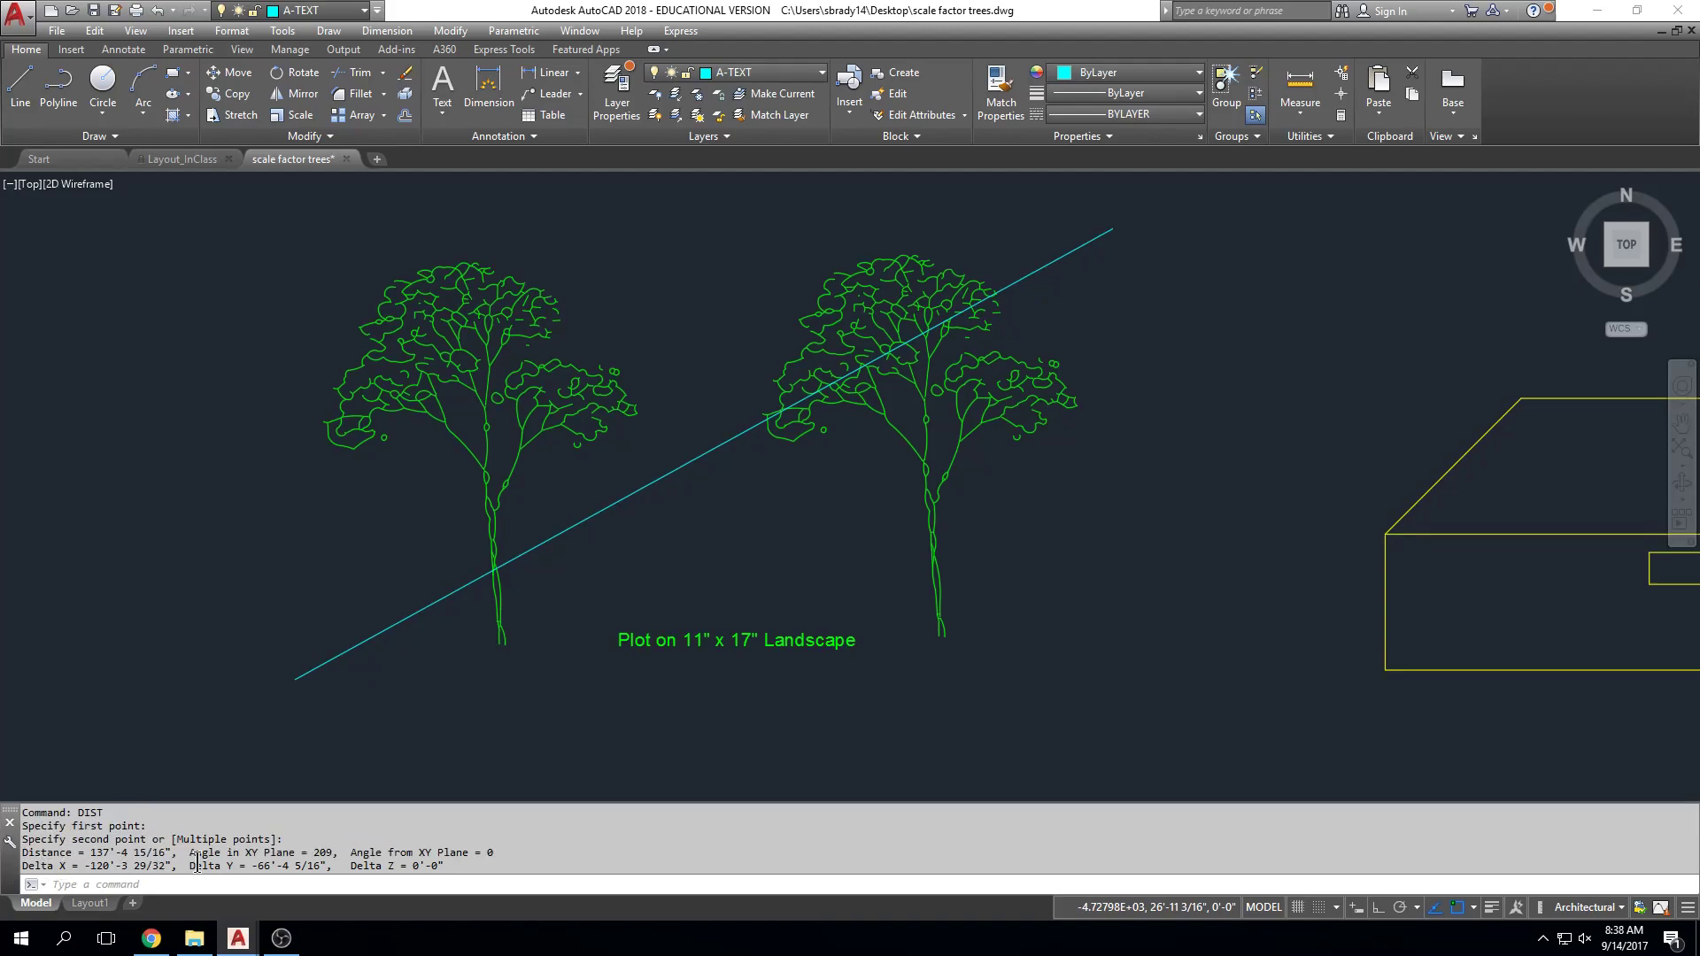
drag(23, 853, 175, 855)
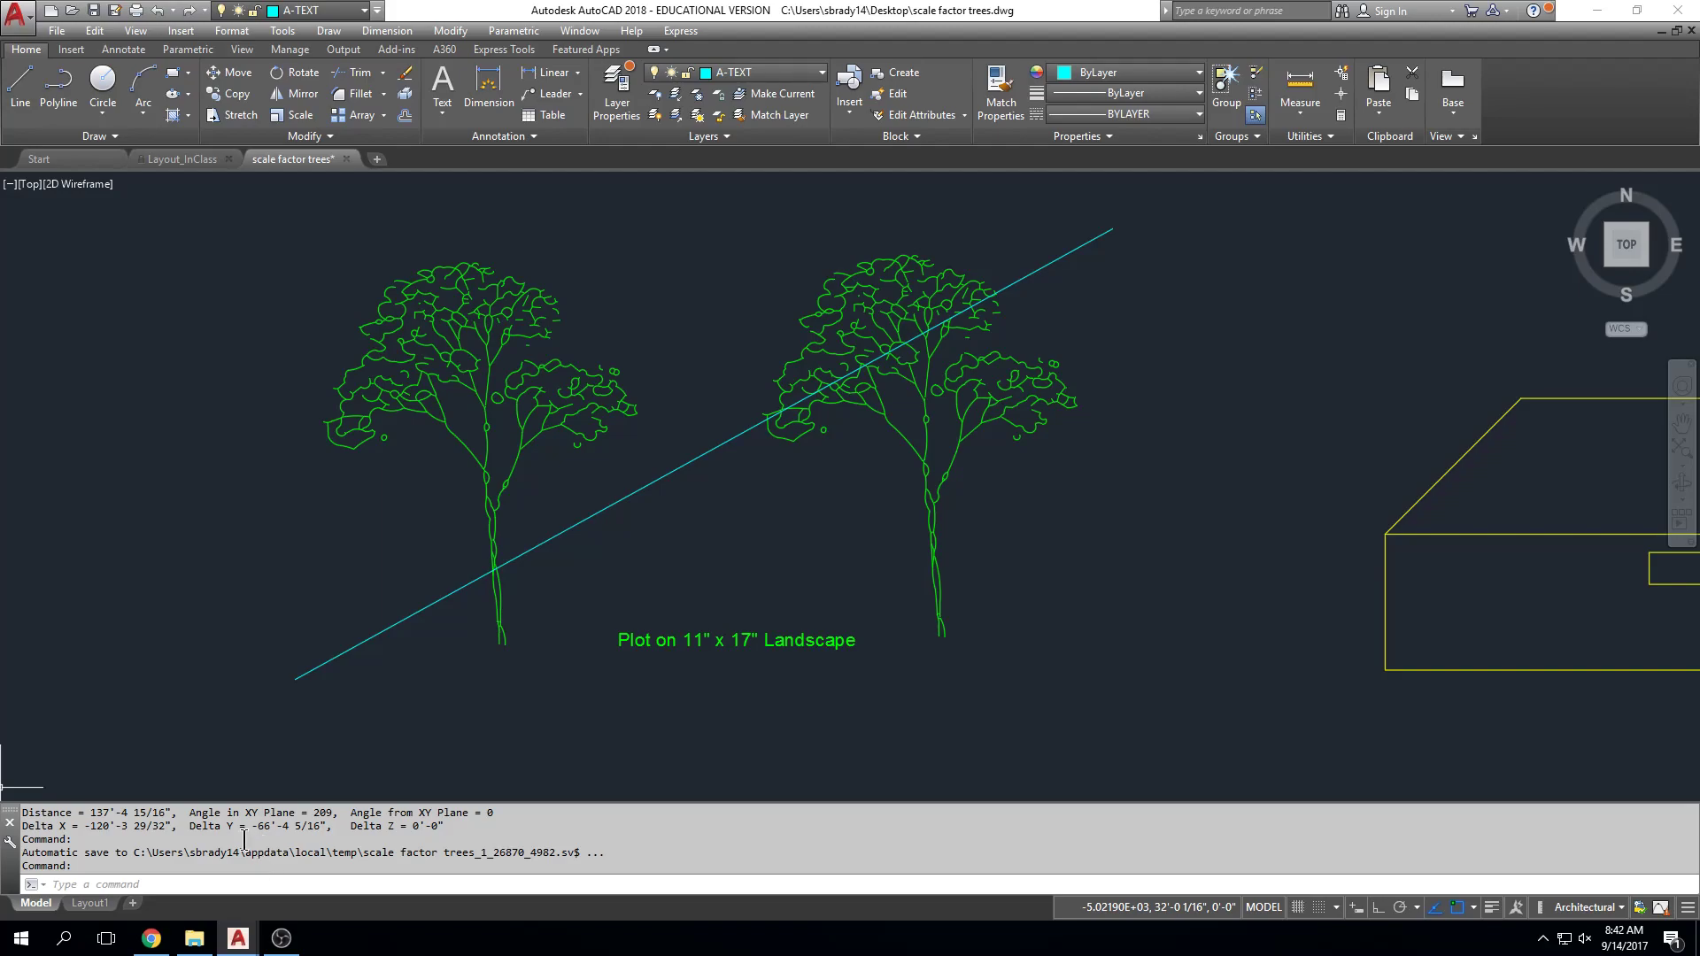
Step: Pan and zoom around the building and oak tree, ending centred on the two landscape trees
middle_drag(565, 459, 783, 549)
middle_drag(940, 489, 803, 422)
scroll(854, 453, down, 2)
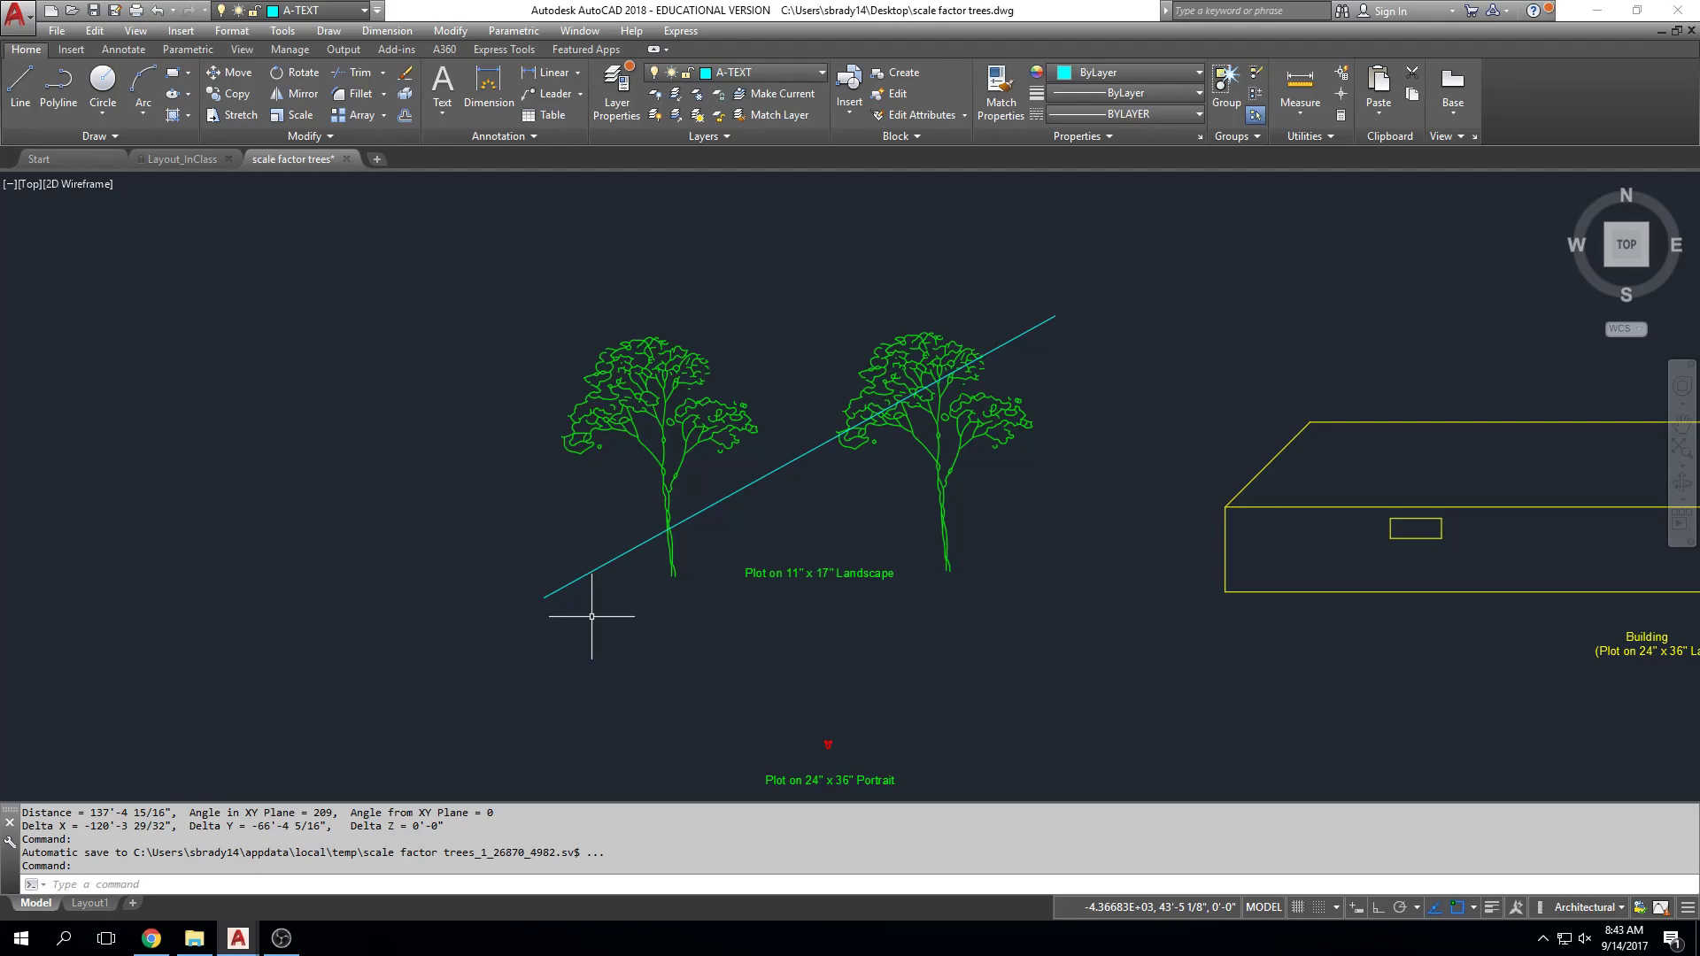
scroll(1045, 607, down, 3)
middle_drag(1127, 607, 714, 562)
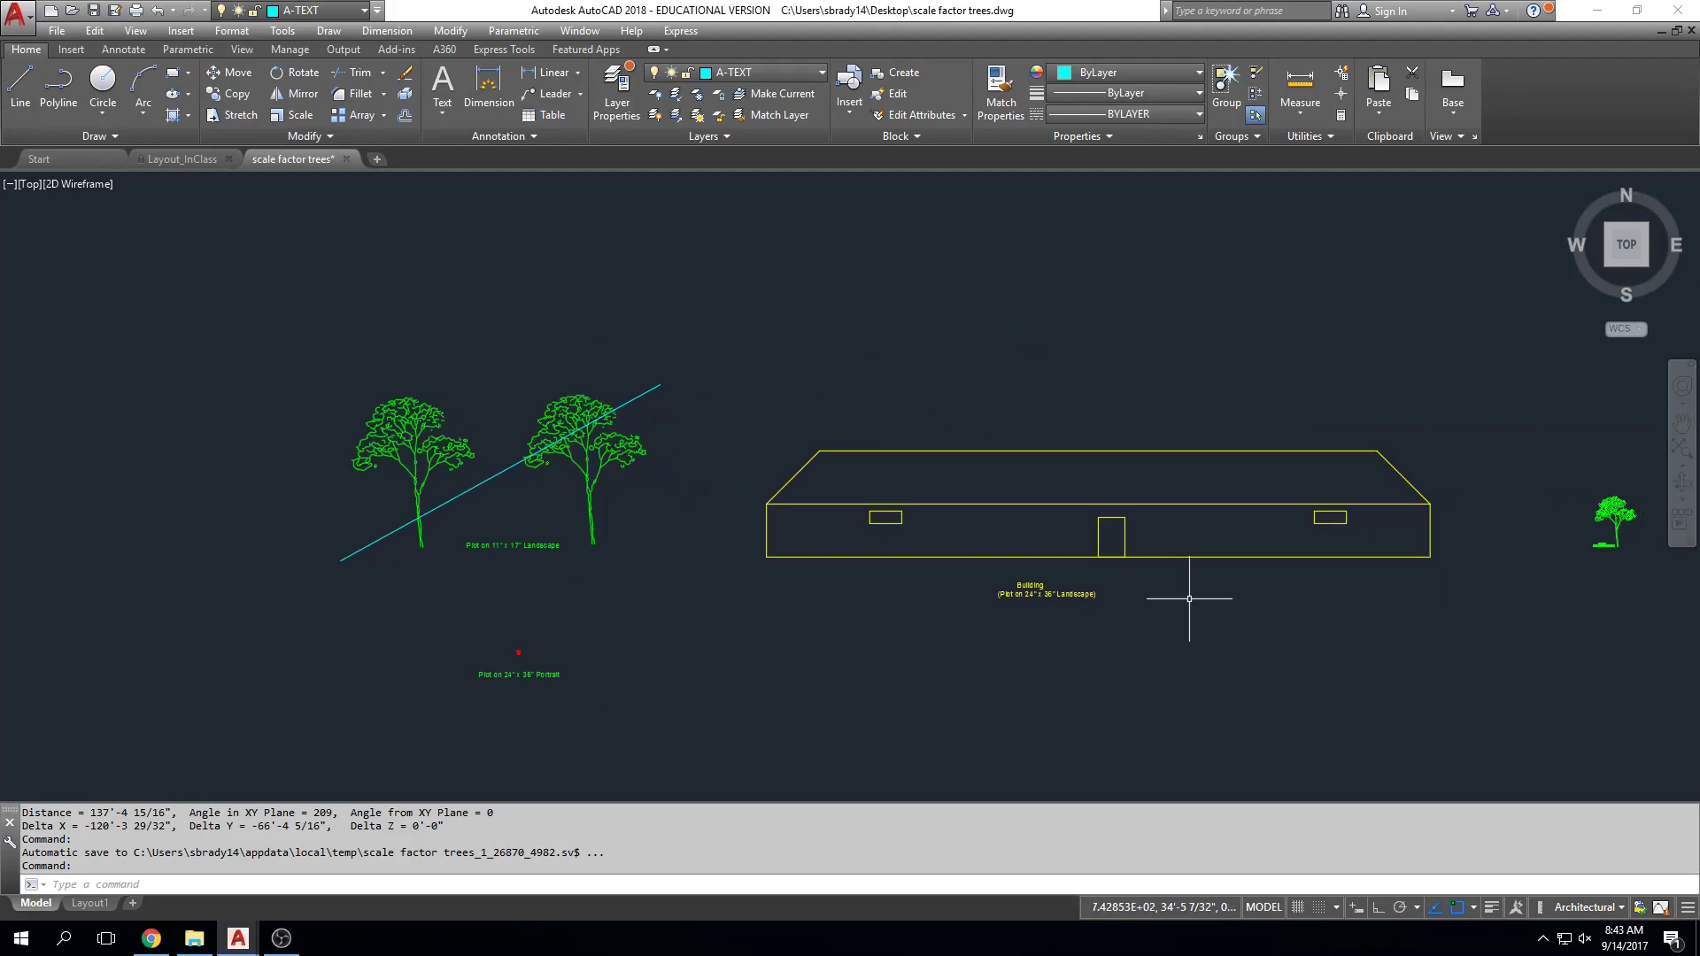
middle_drag(1647, 557, 1343, 554)
scroll(1309, 536, up, 6)
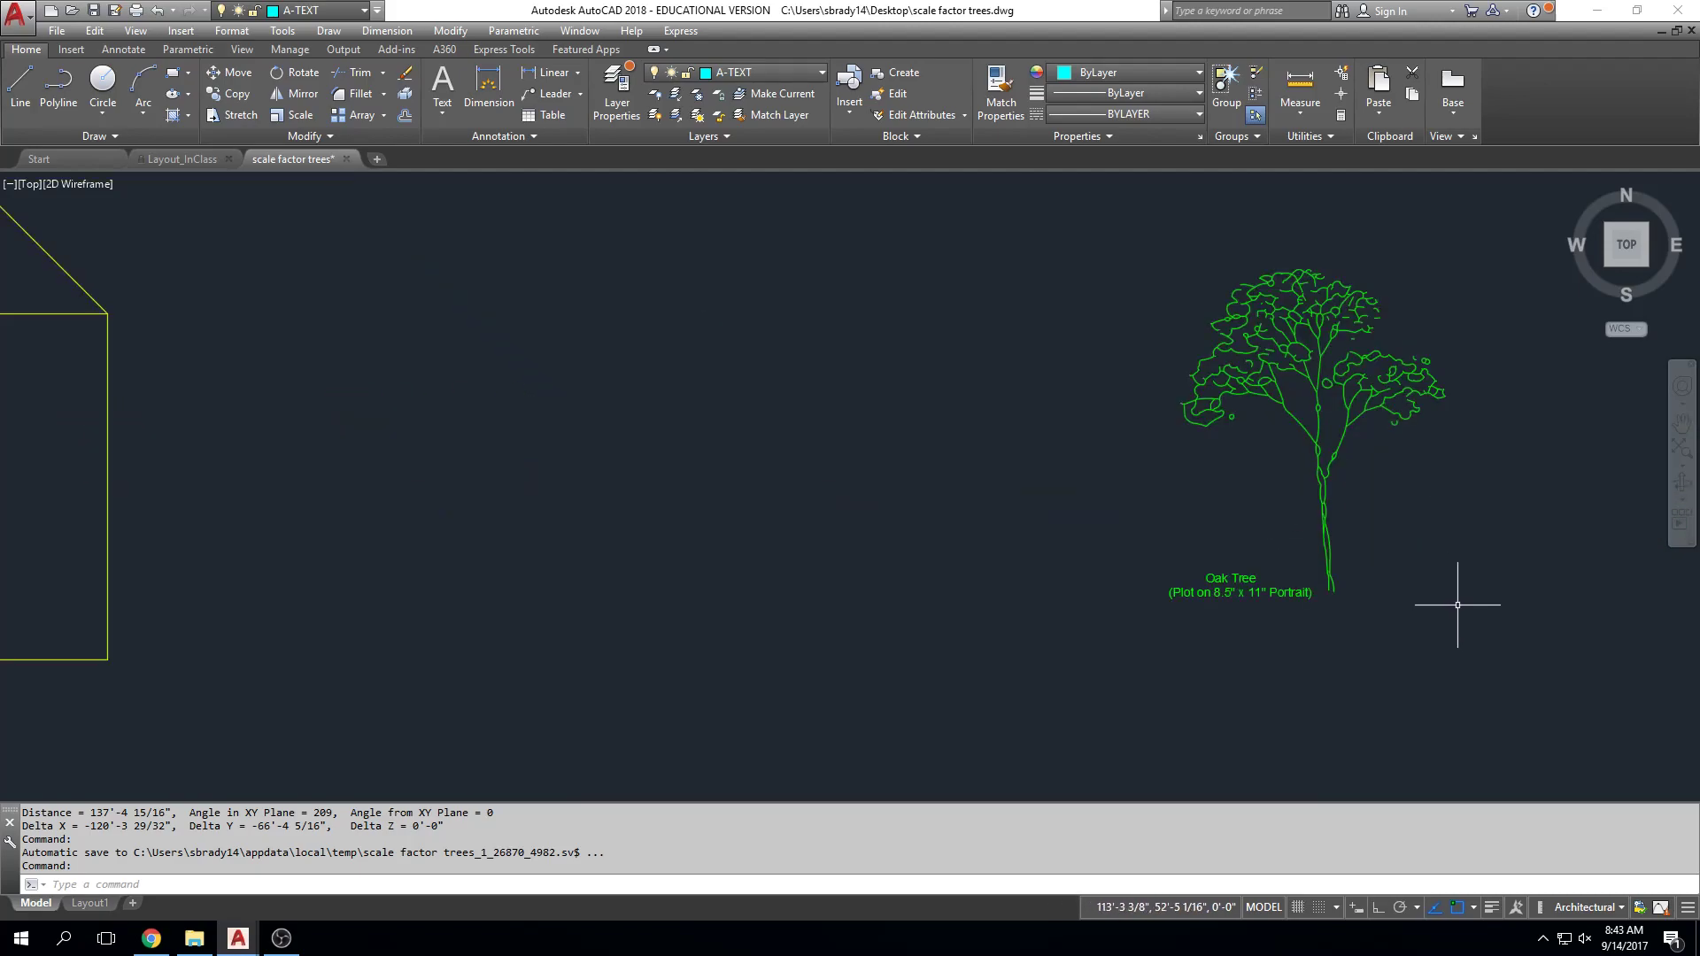
middle_drag(1455, 564, 1340, 594)
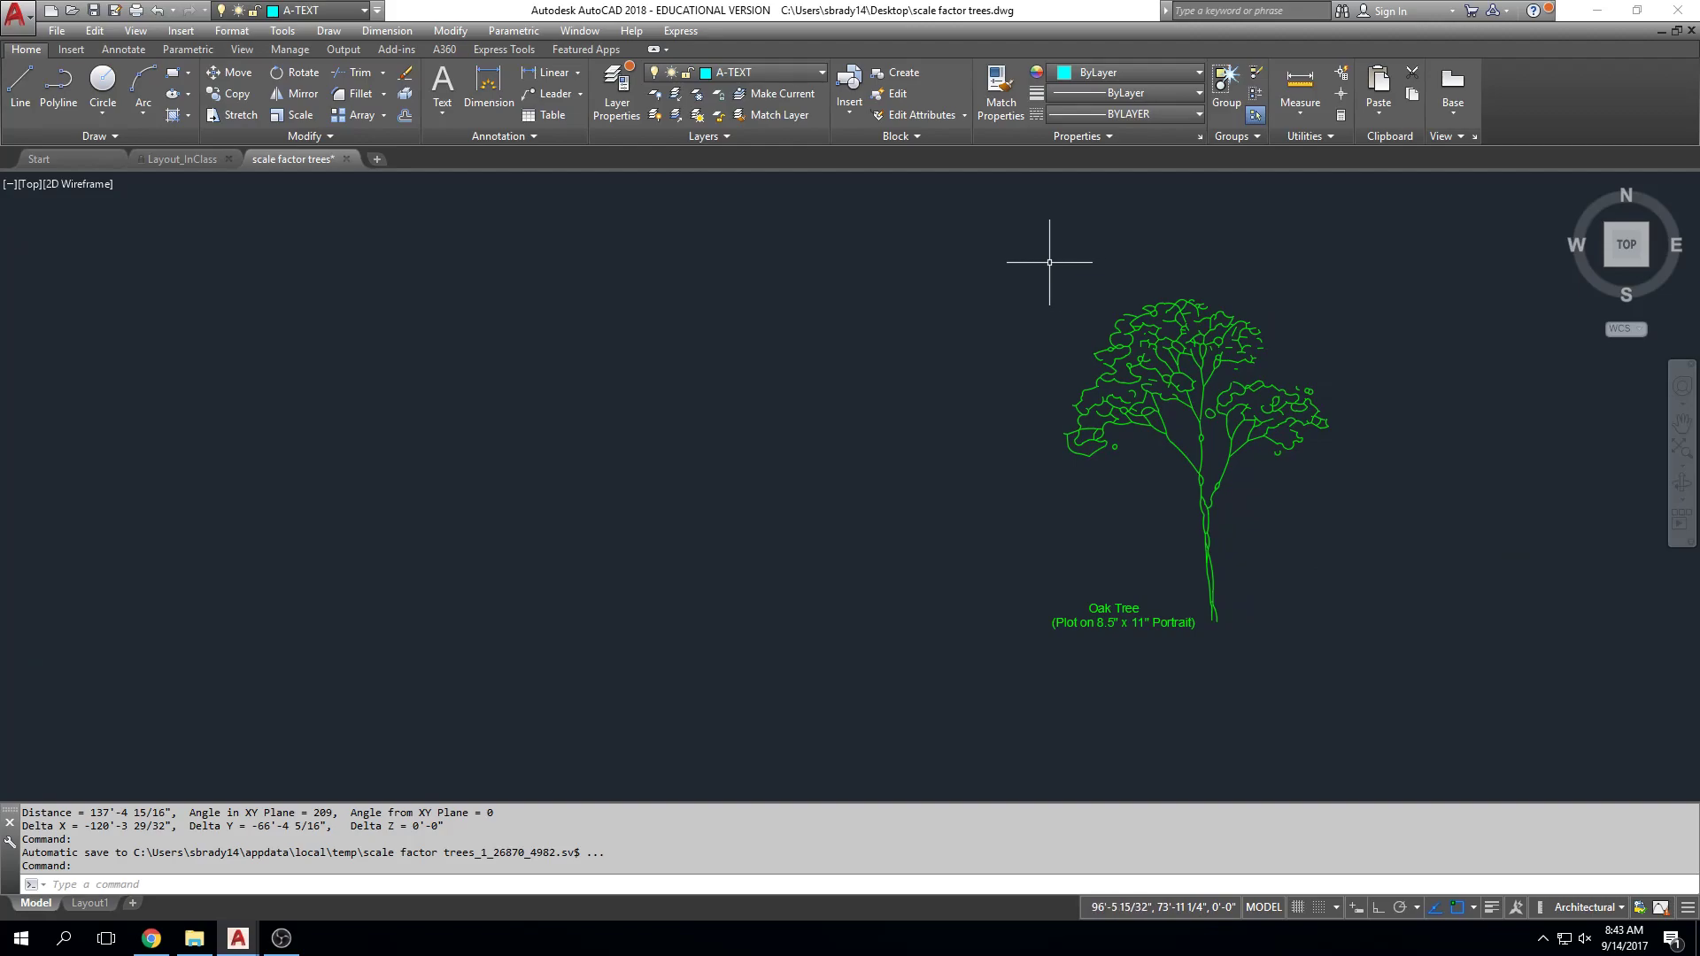
scroll(413, 635, down, 4)
middle_drag(528, 632, 1323, 636)
middle_drag(673, 597, 1181, 559)
middle_drag(622, 553, 1097, 546)
scroll(744, 546, down, 5)
scroll(809, 535, up, 5)
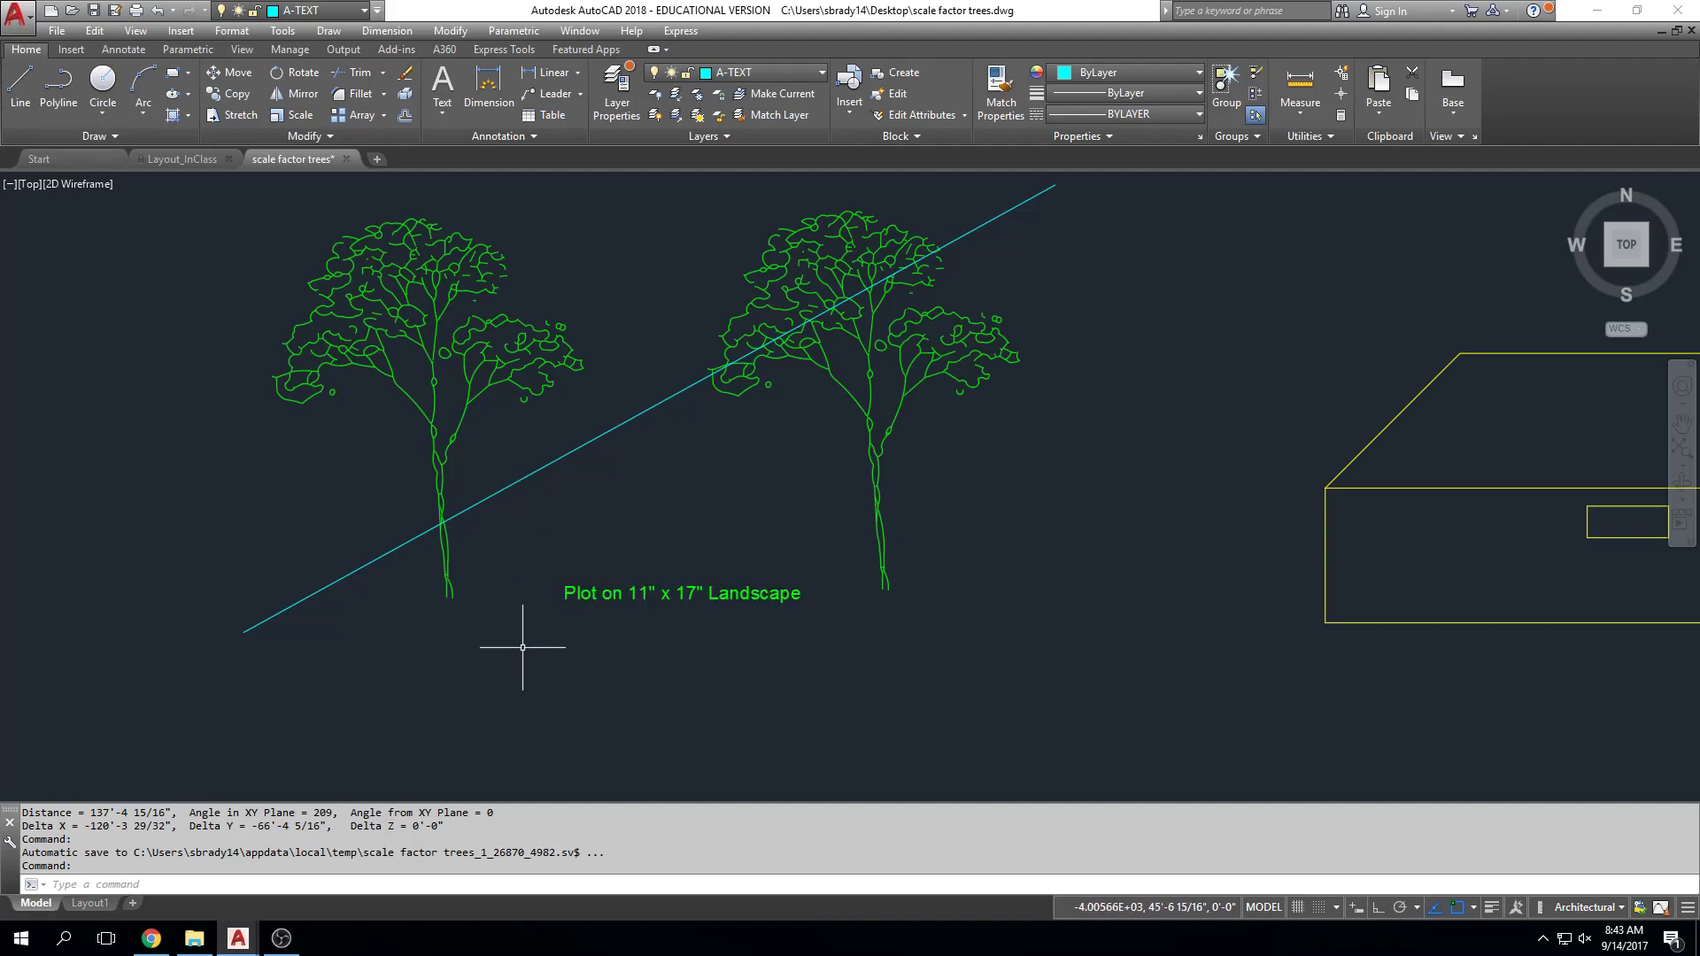
middle_drag(514, 652, 529, 692)
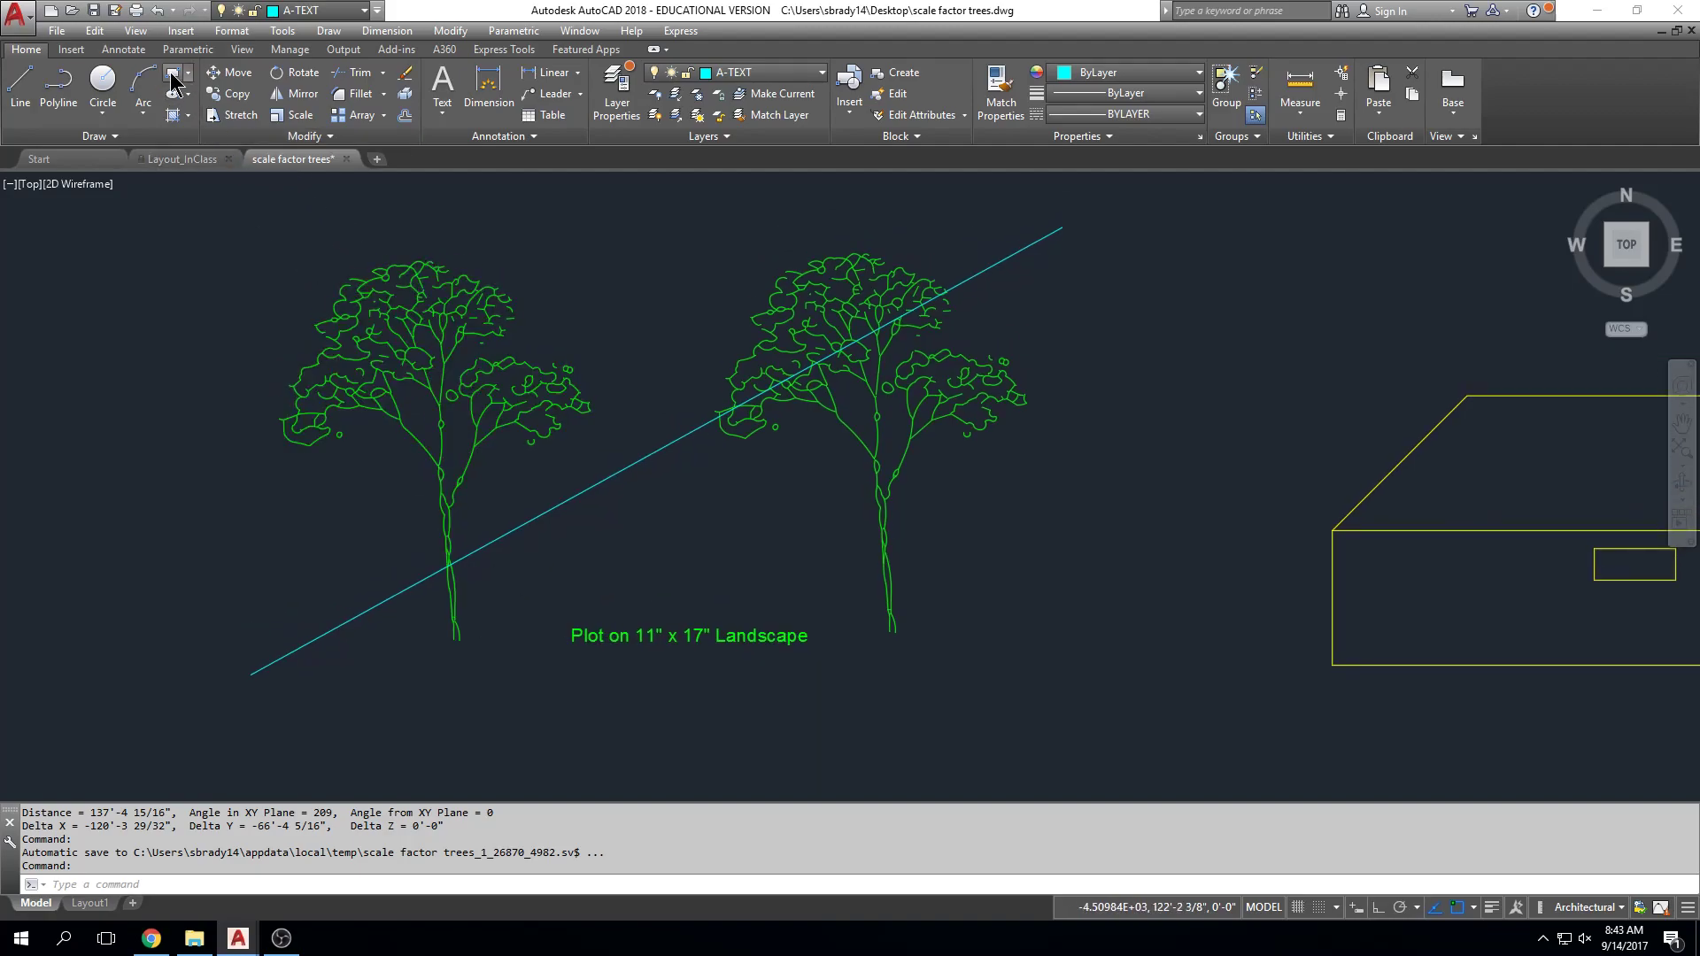
click(173, 80)
click(206, 713)
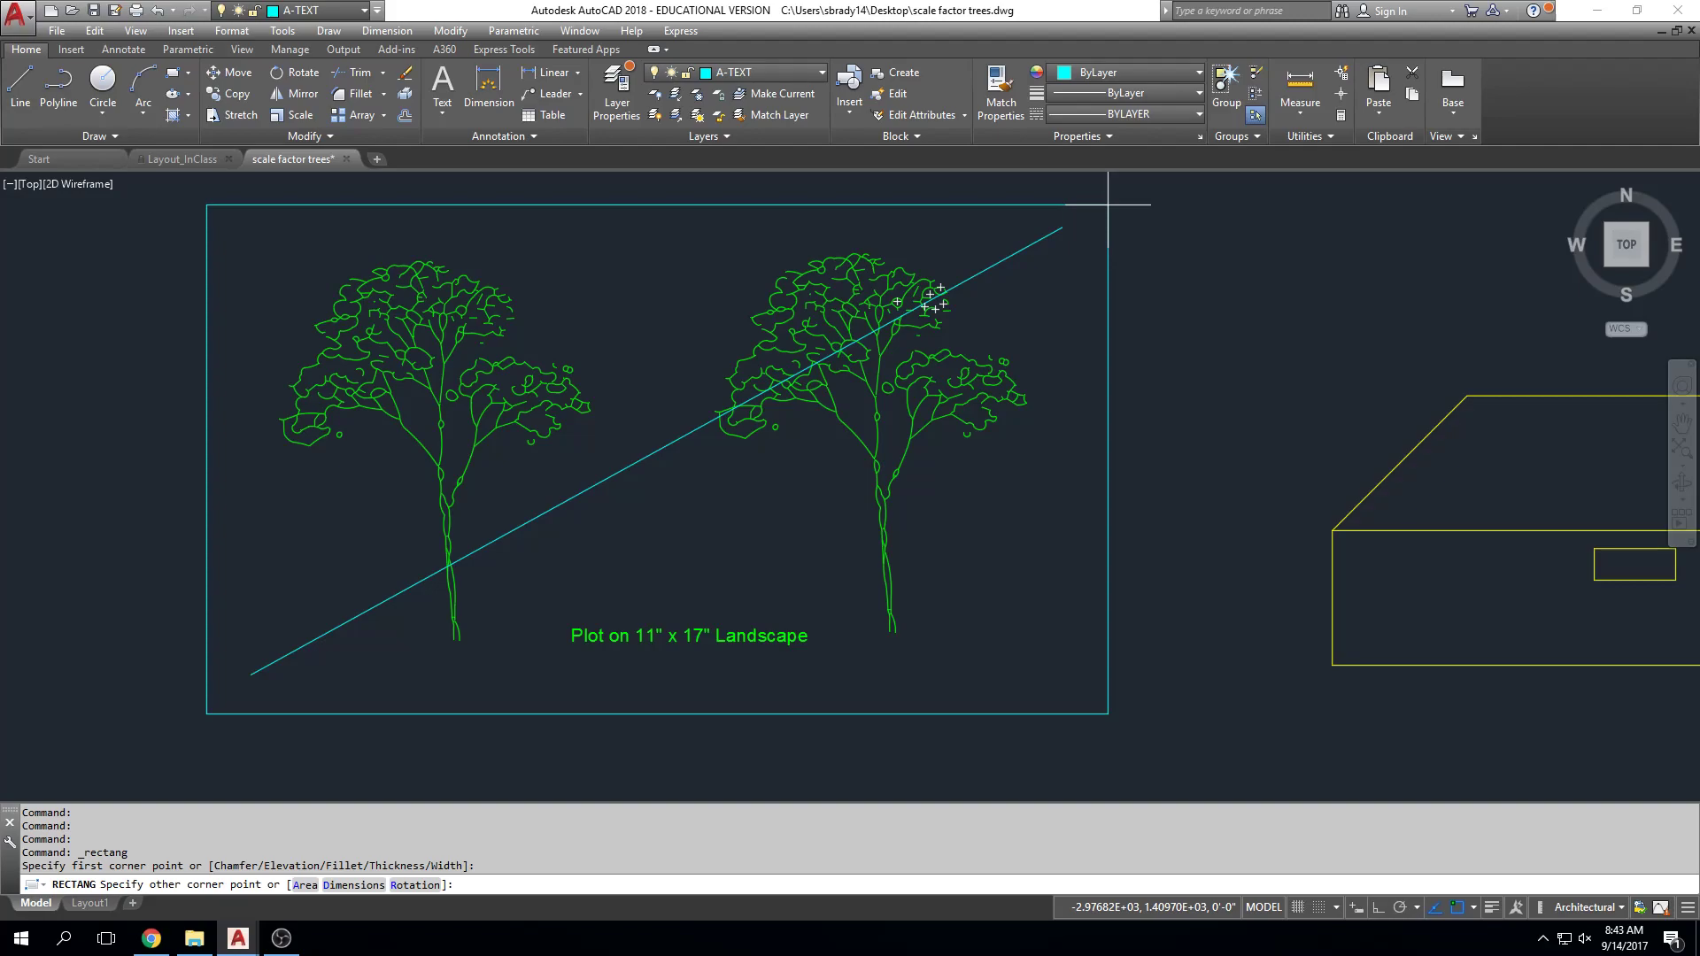
text(@136',88)
key(Return)
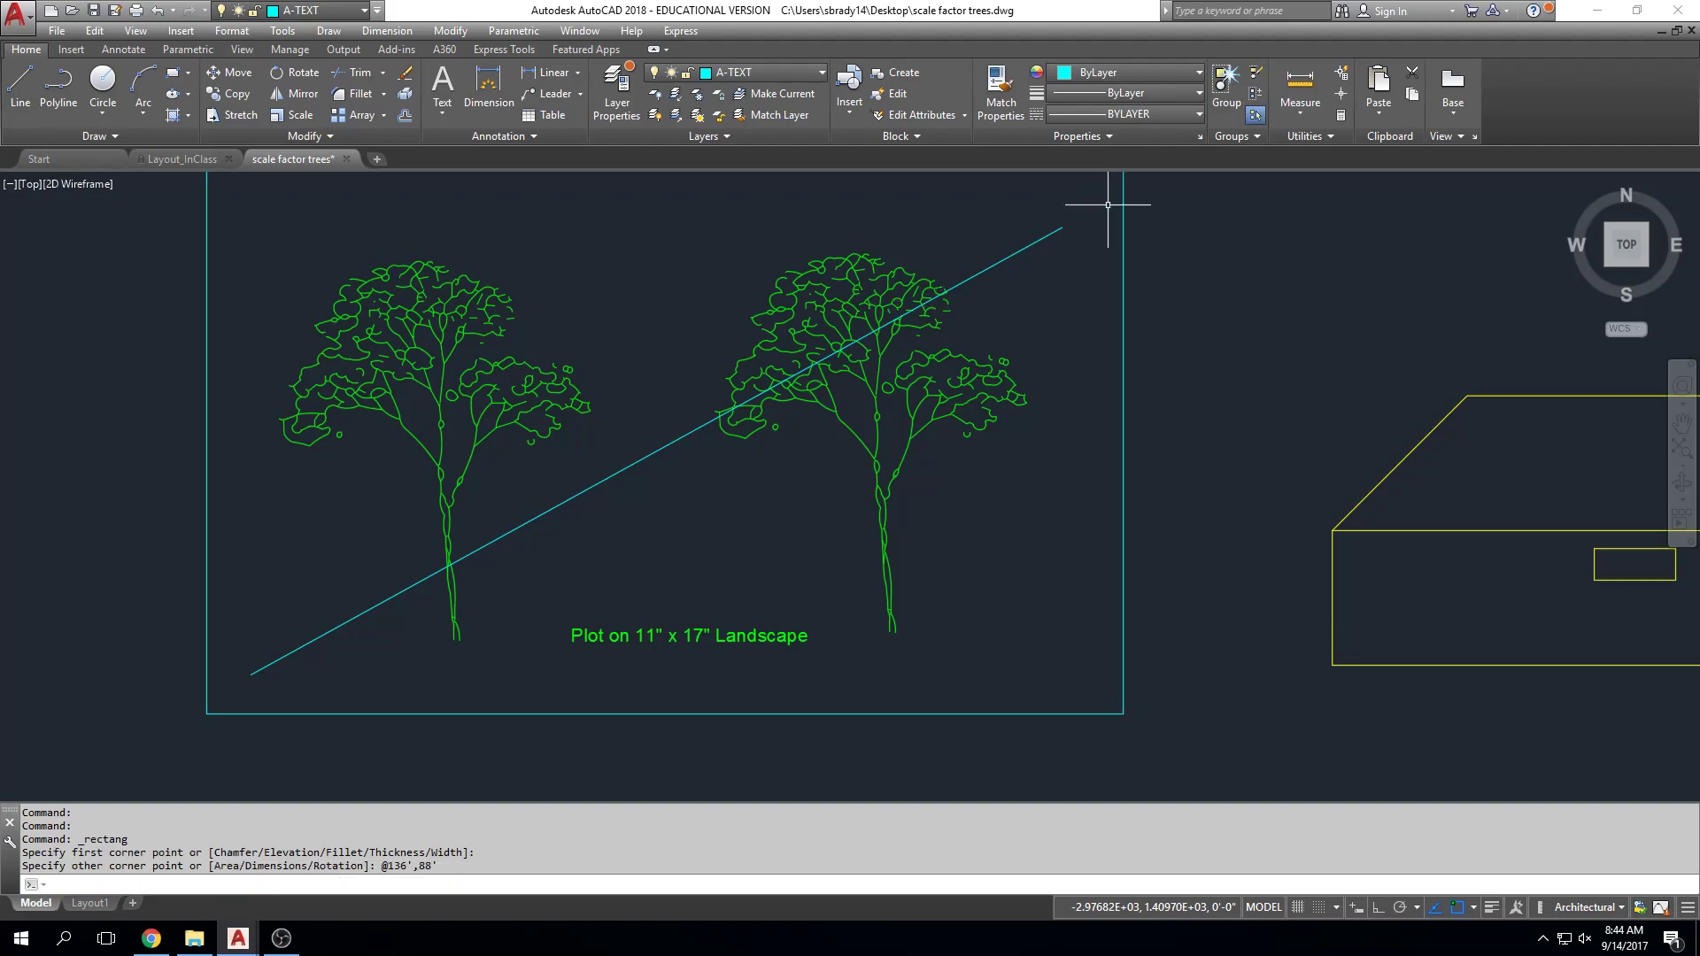
scroll(1112, 347, down, 2)
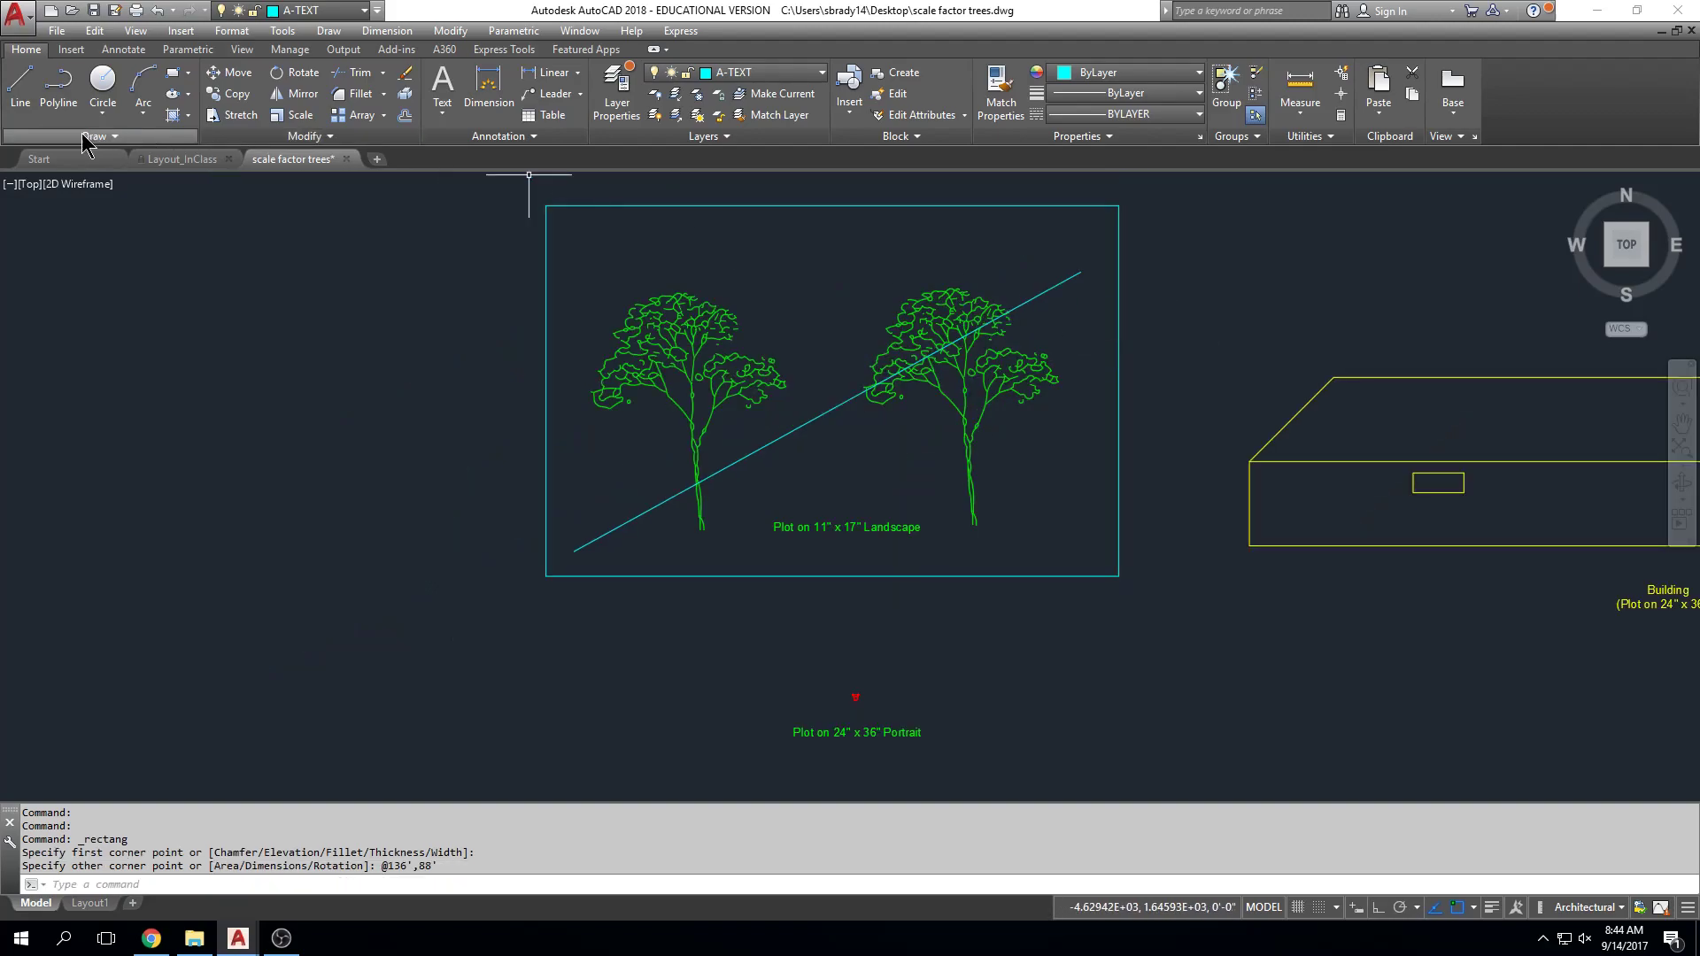
Step: With Ortho on, draw a trial line outline of 88', 136', 88', 136' left of the trees
click(16, 105)
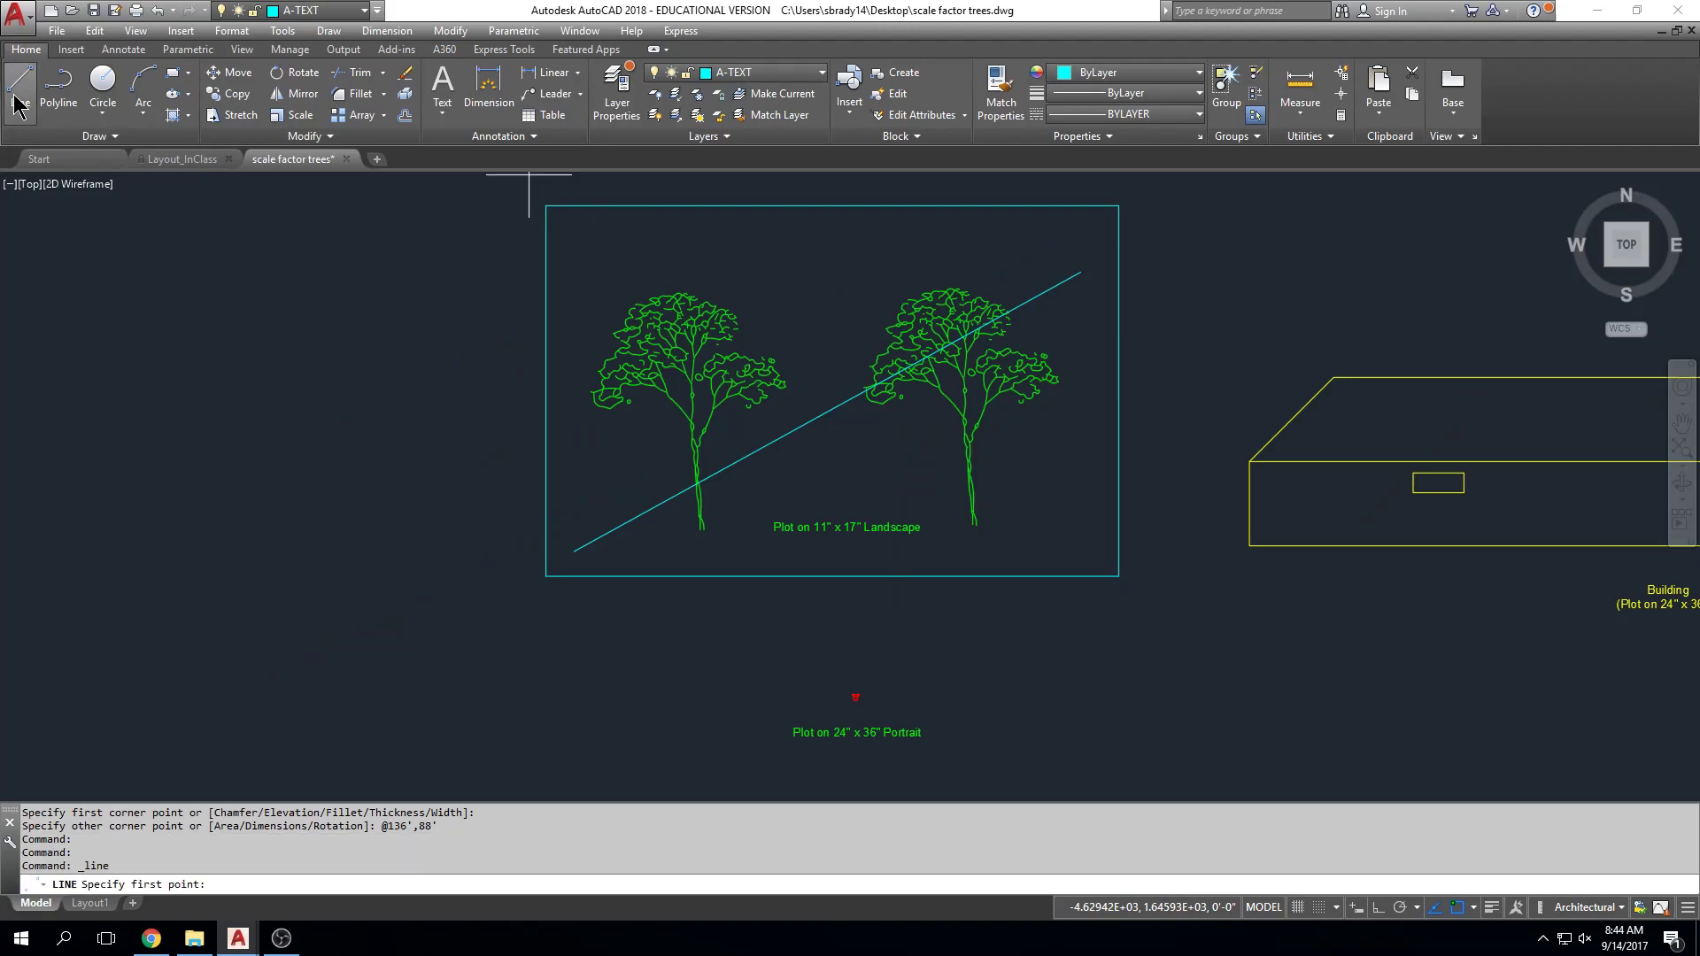
click(184, 600)
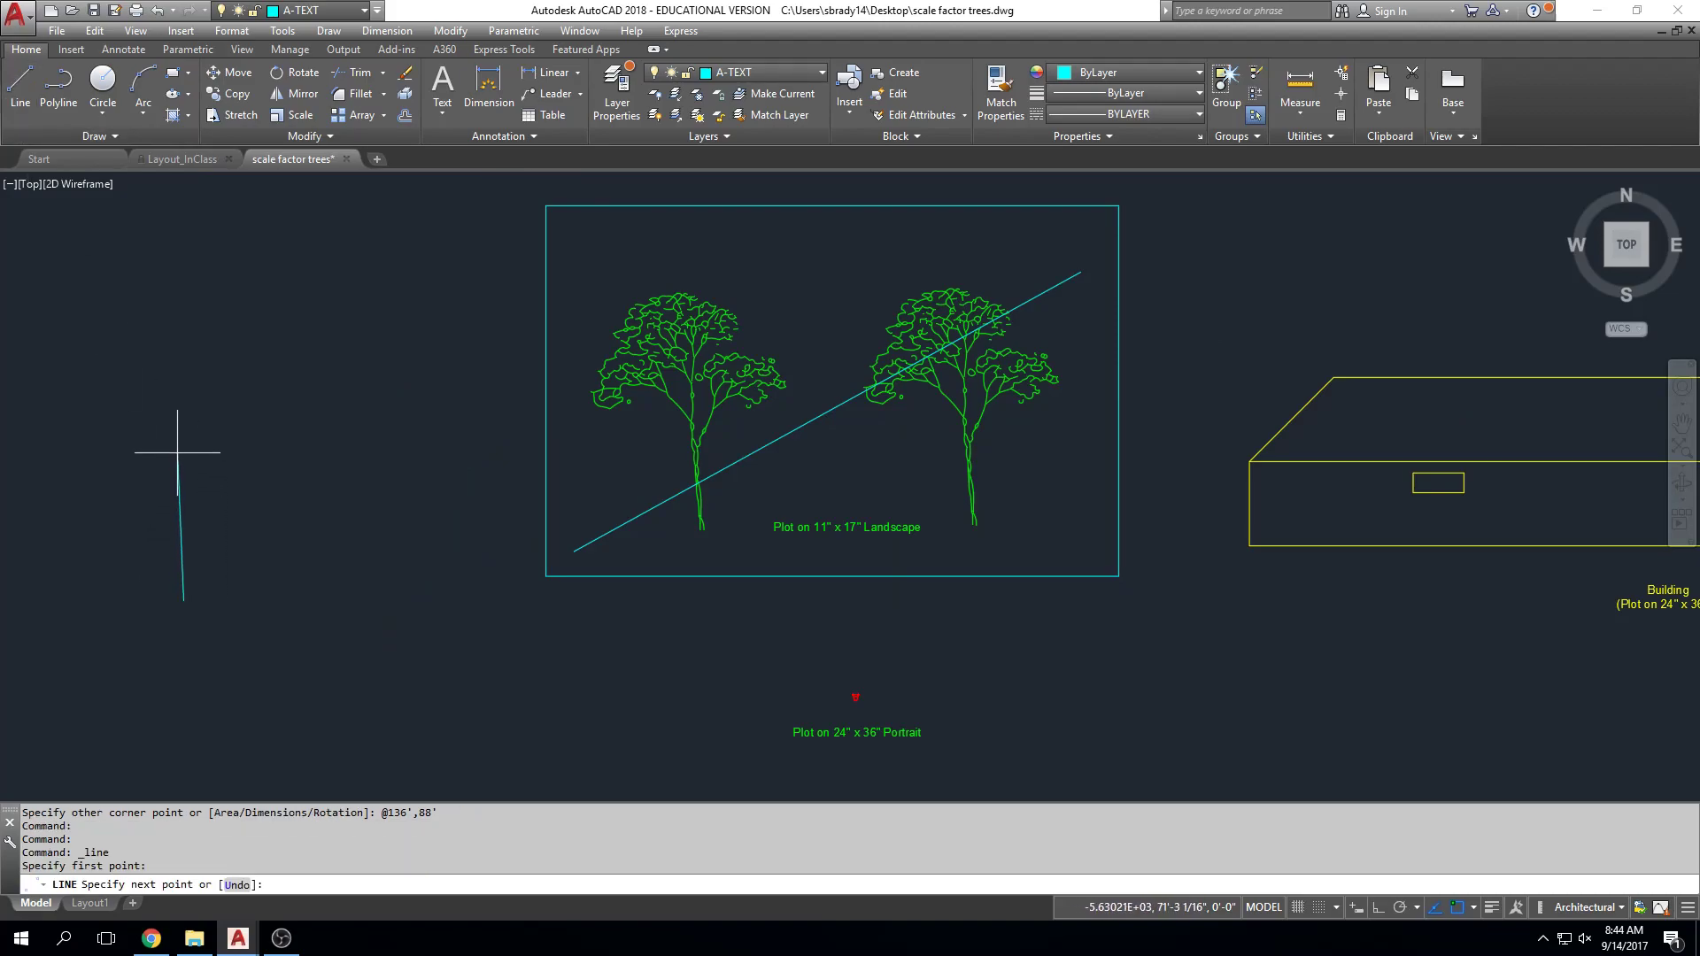
click(1379, 907)
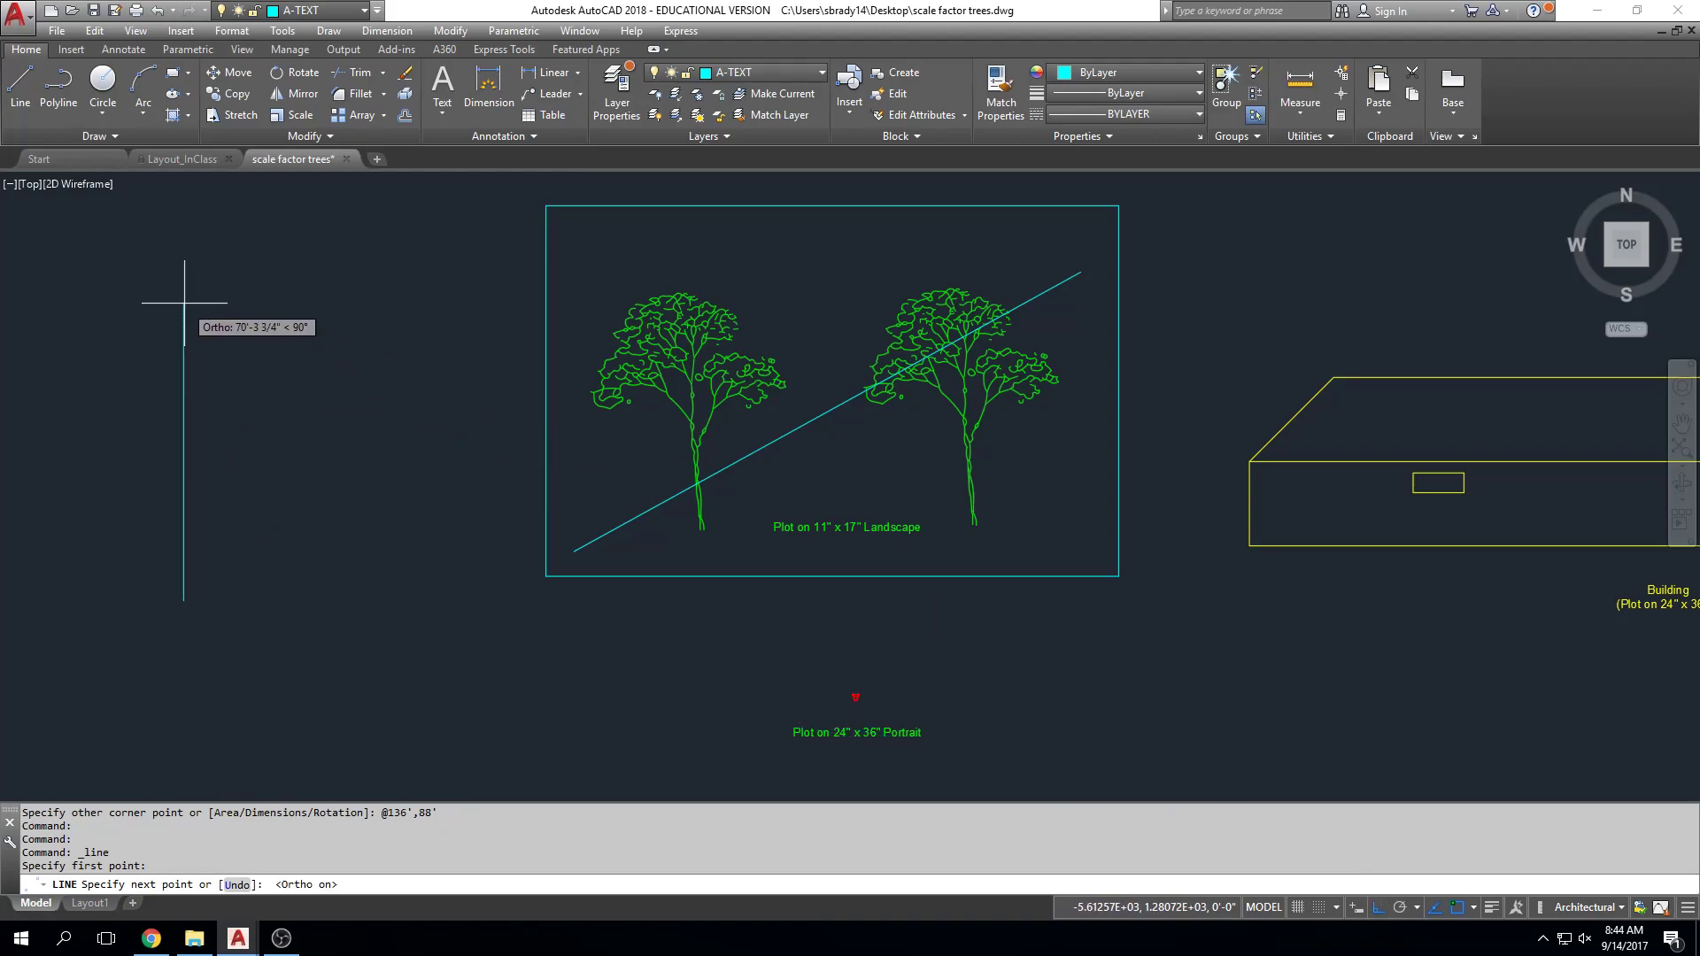
text(88')
key(Return)
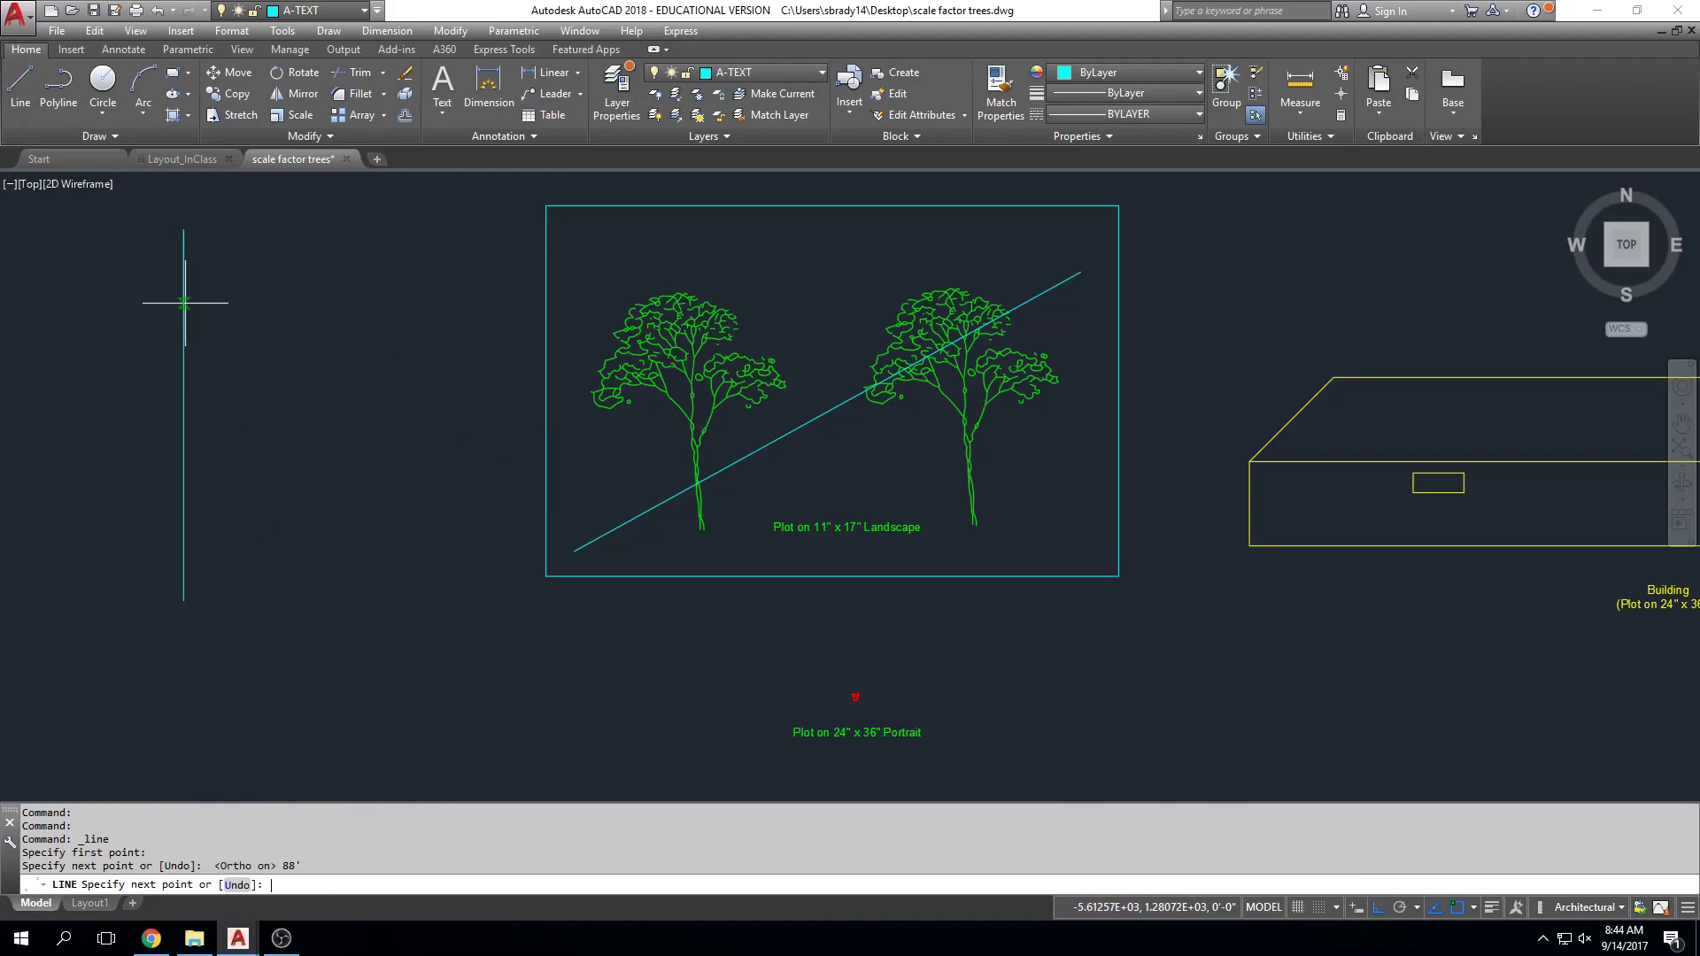
text(136')
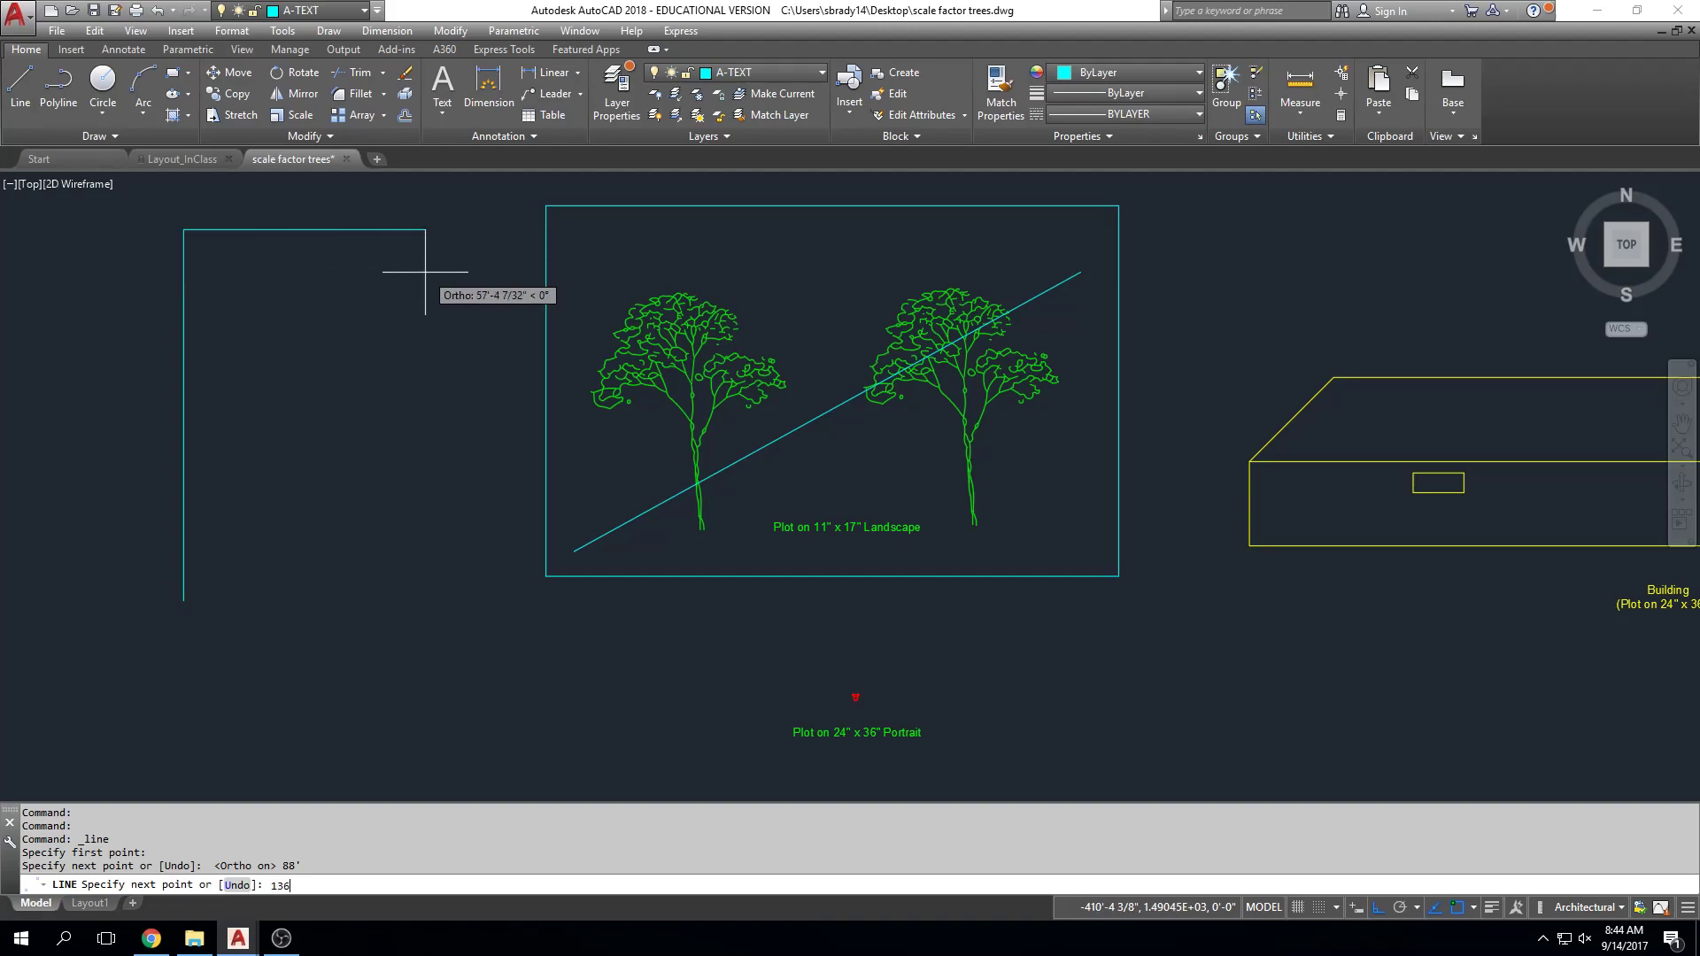
key(Return)
text(88')
key(Return)
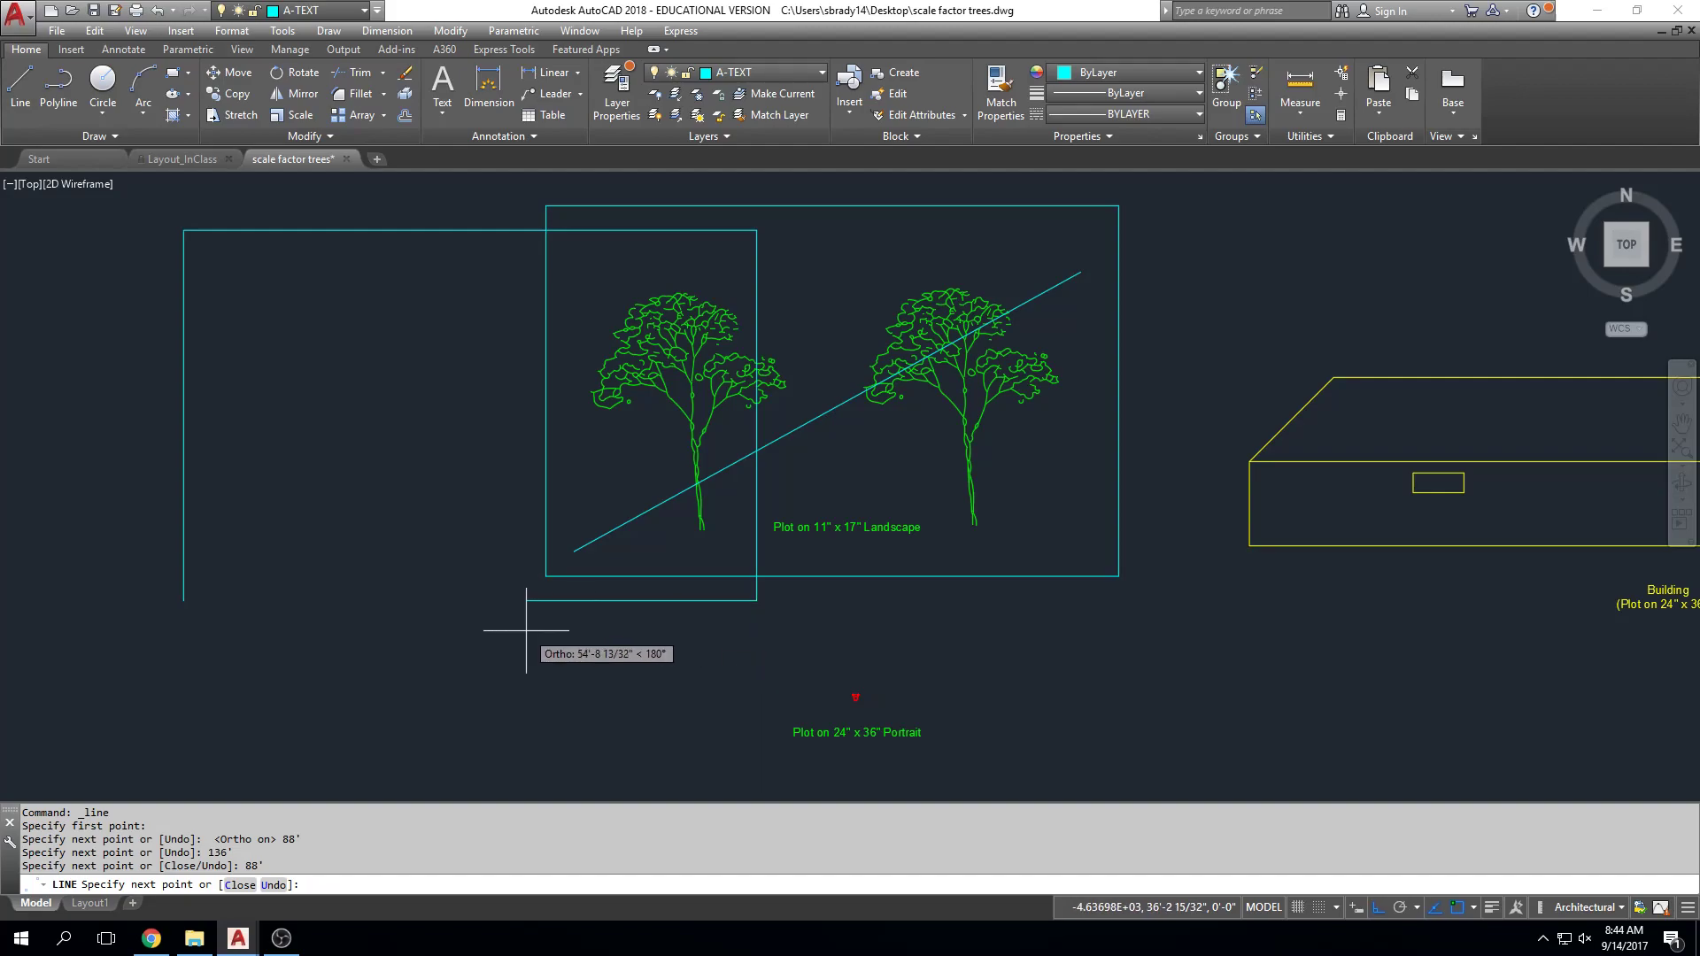
text(136')
key(Return)
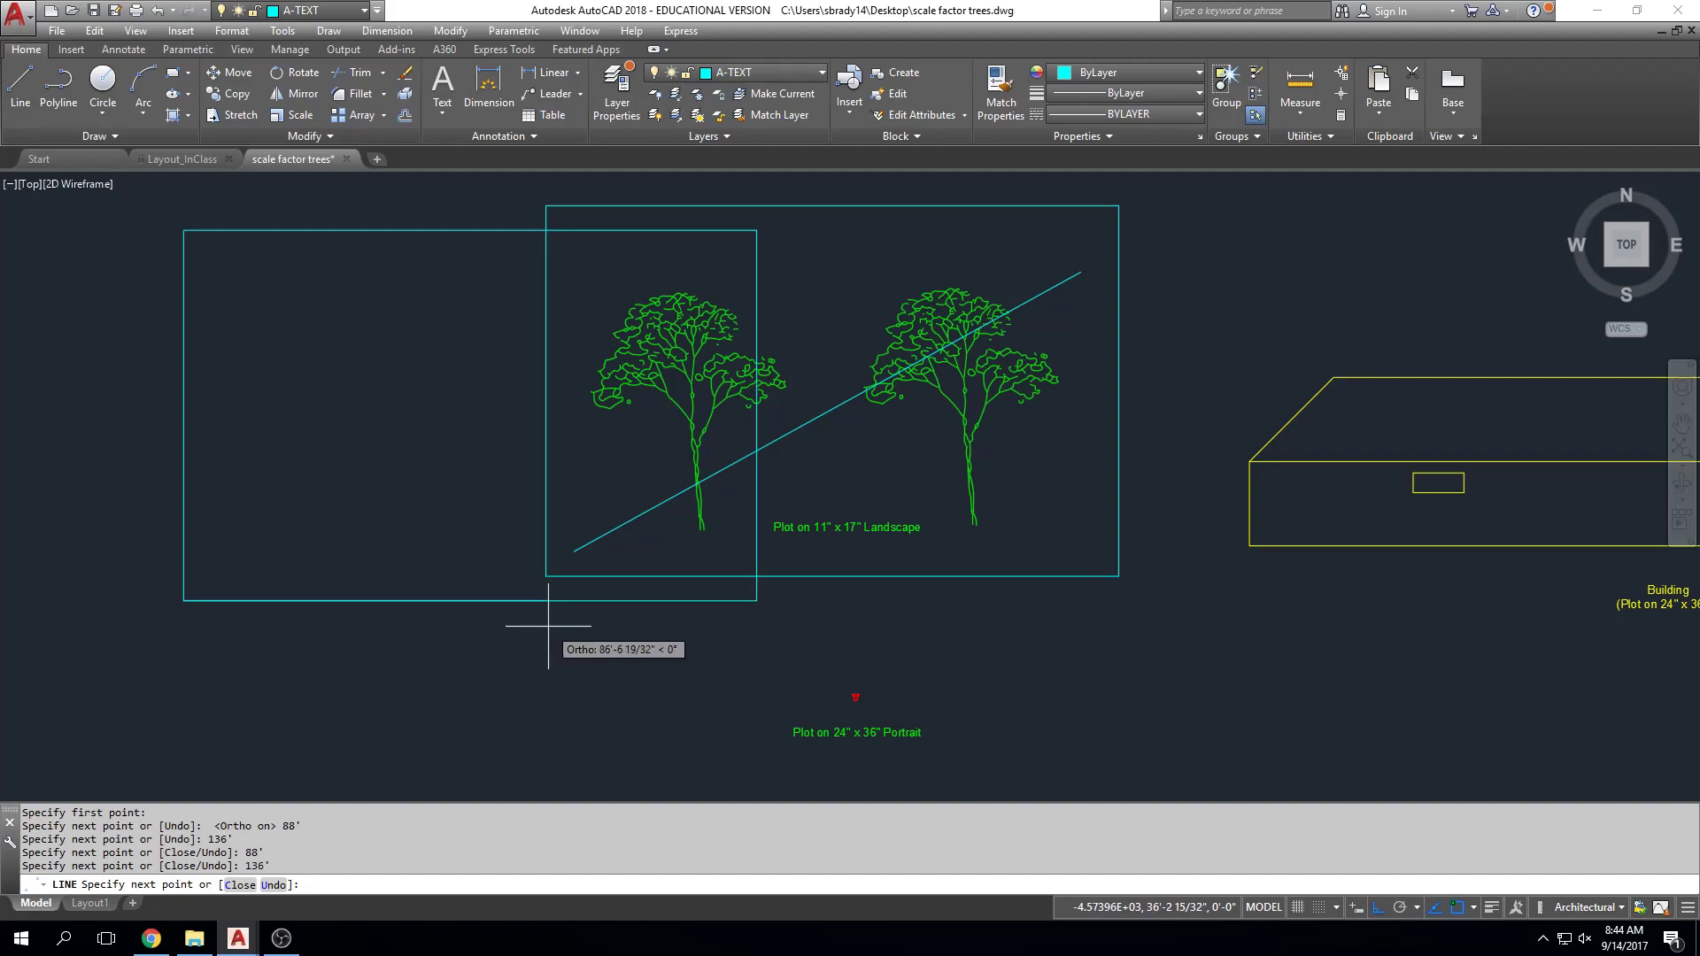
key(Escape)
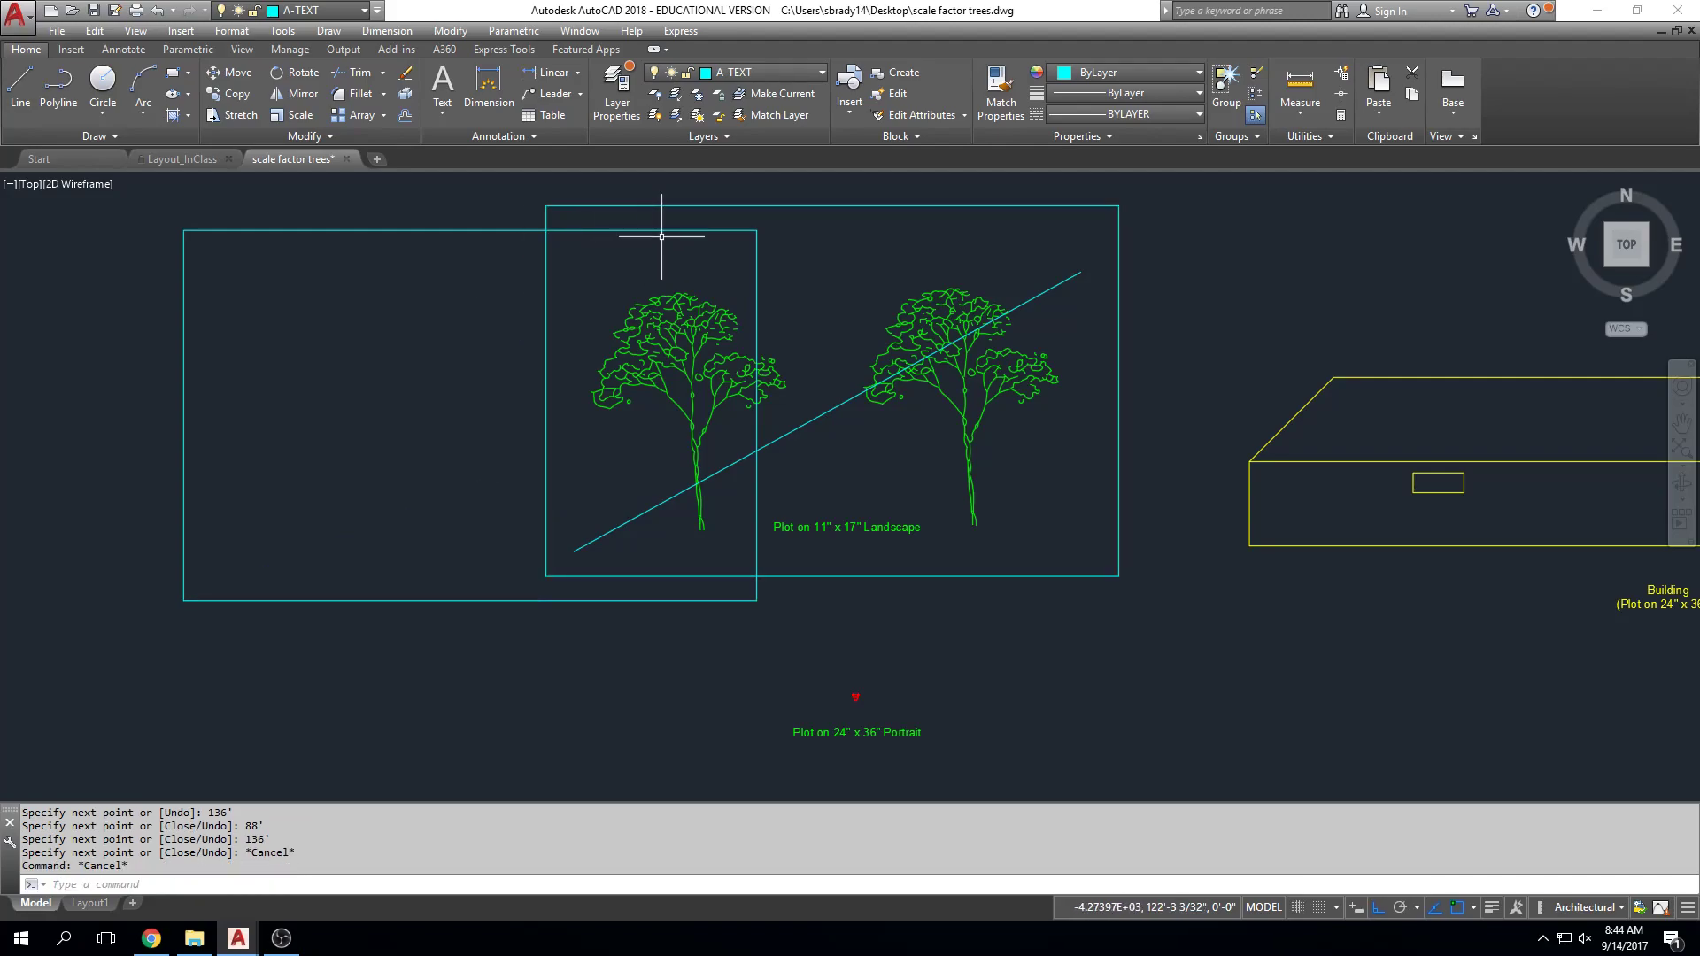
Step: Erase all four trial outline edges, leaving only the original rectangle frame
click(702, 231)
key(Delete)
click(784, 242)
click(744, 255)
key(Delete)
click(334, 301)
click(158, 652)
key(Delete)
middle_drag(387, 492, 289, 493)
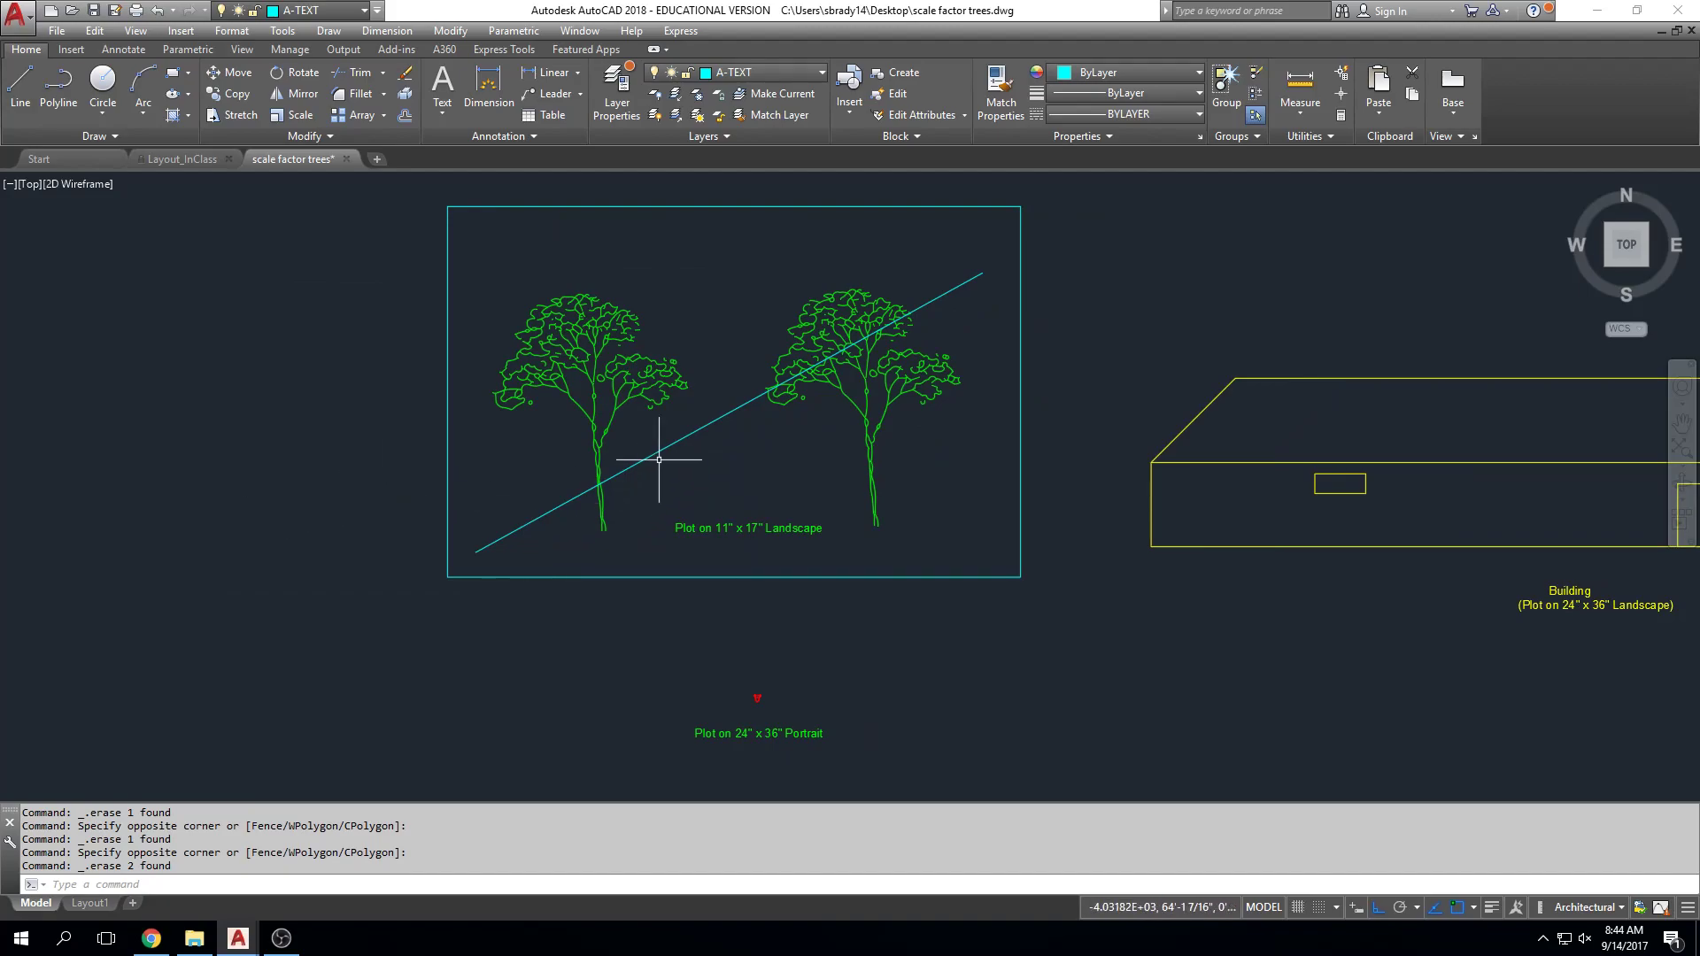
Step: Move the cyan frame to centre it on the trees, then delete the diagonal line
click(1033, 505)
click(941, 588)
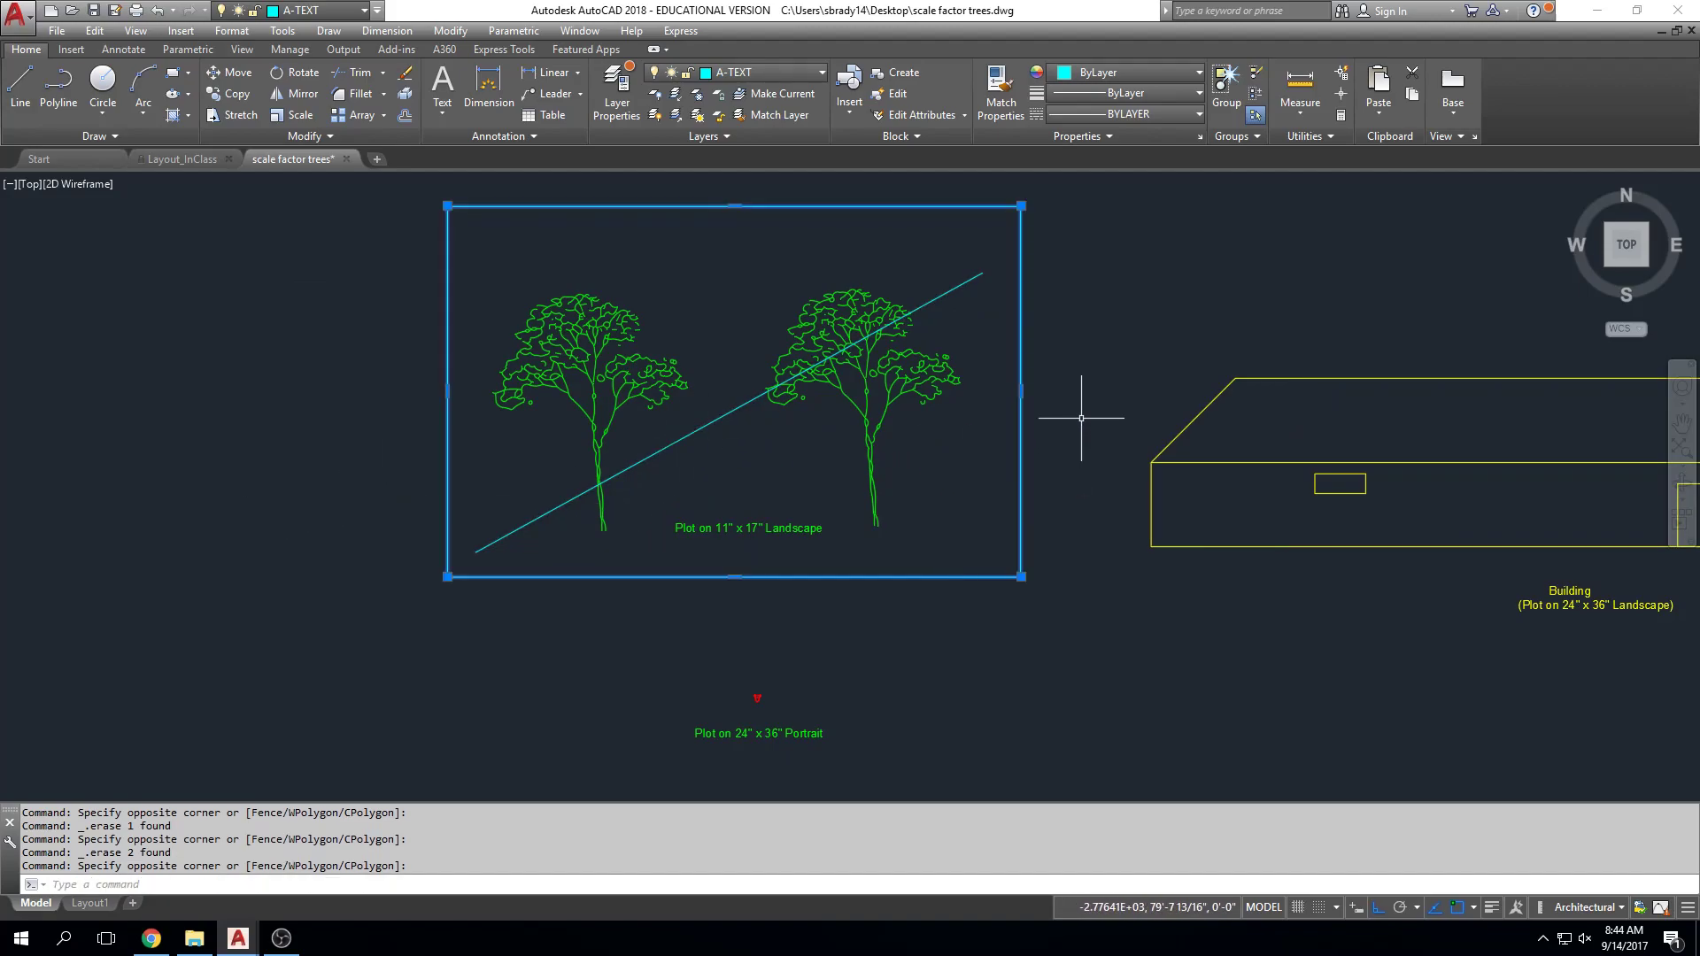
text(m)
key(Return)
scroll(1176, 279, up, 2)
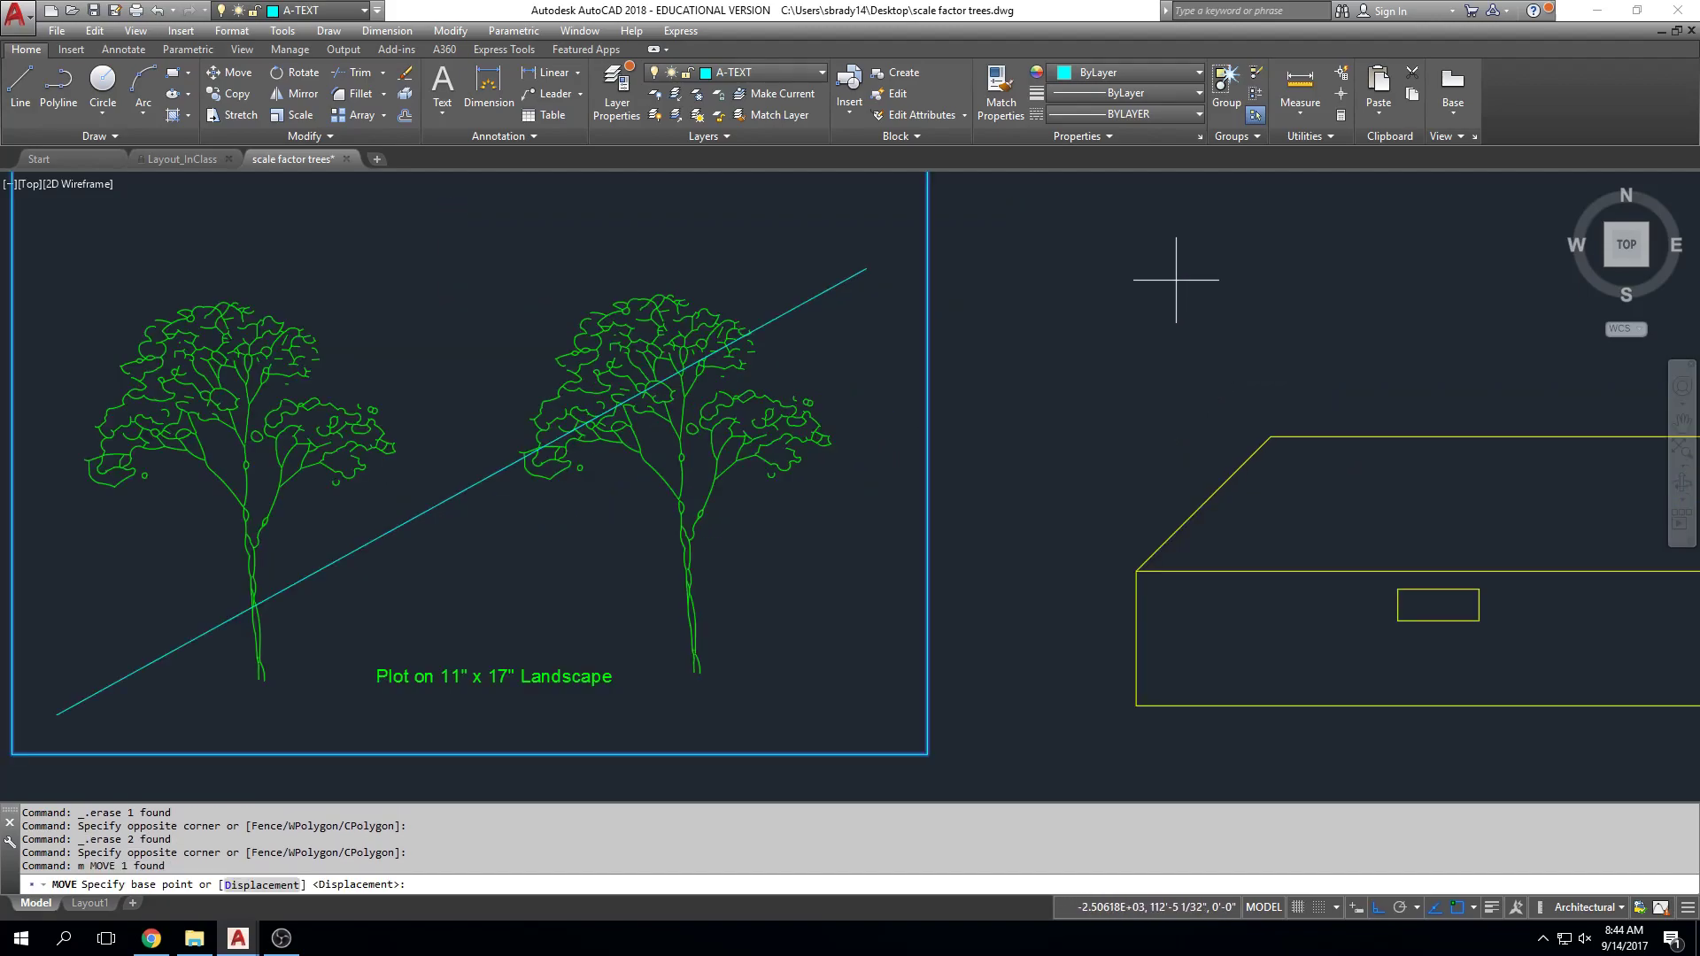
scroll(1179, 277, down, 2)
click(1182, 271)
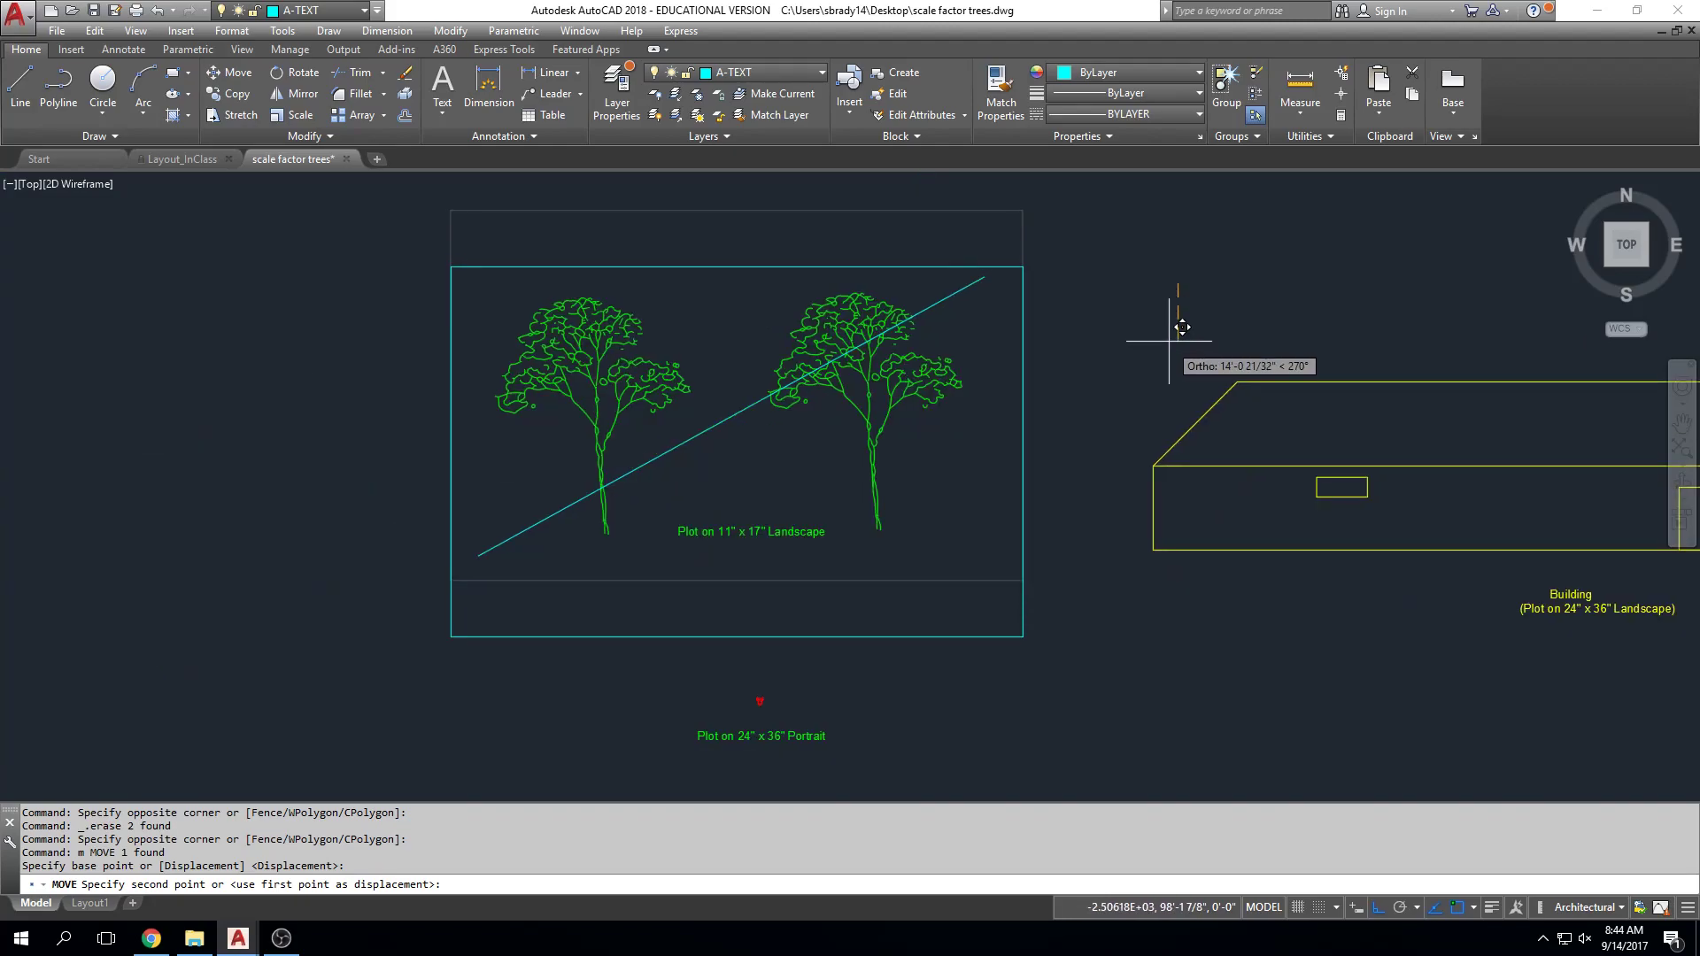
key(F8)
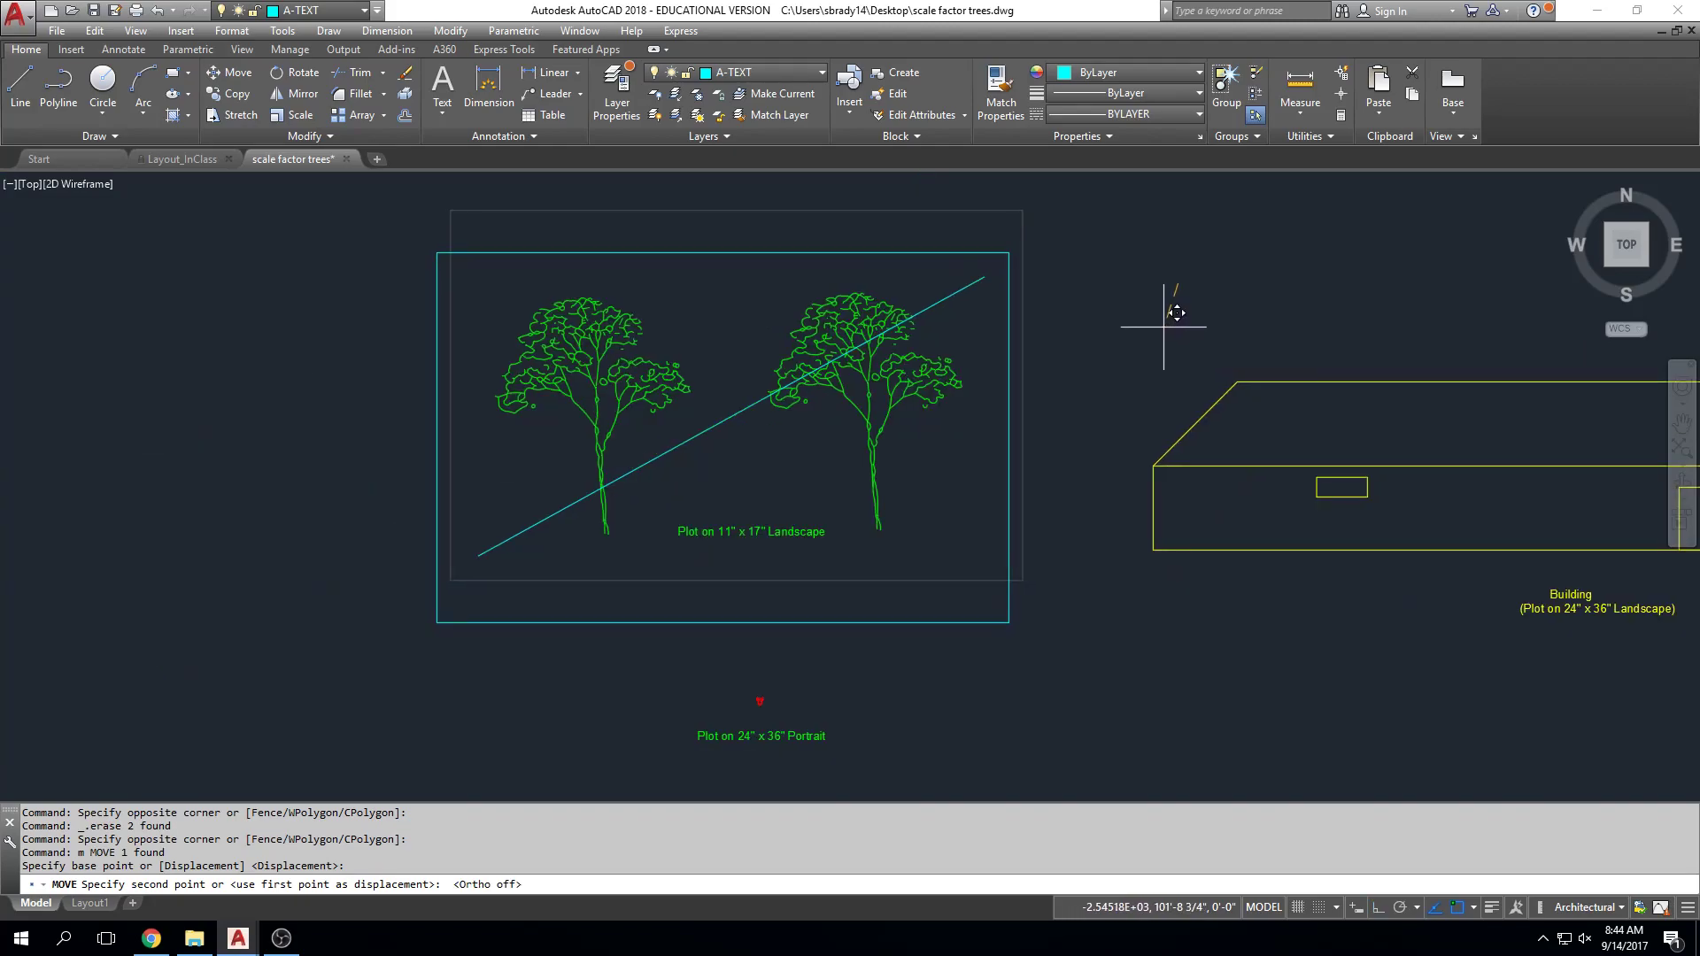
click(1168, 310)
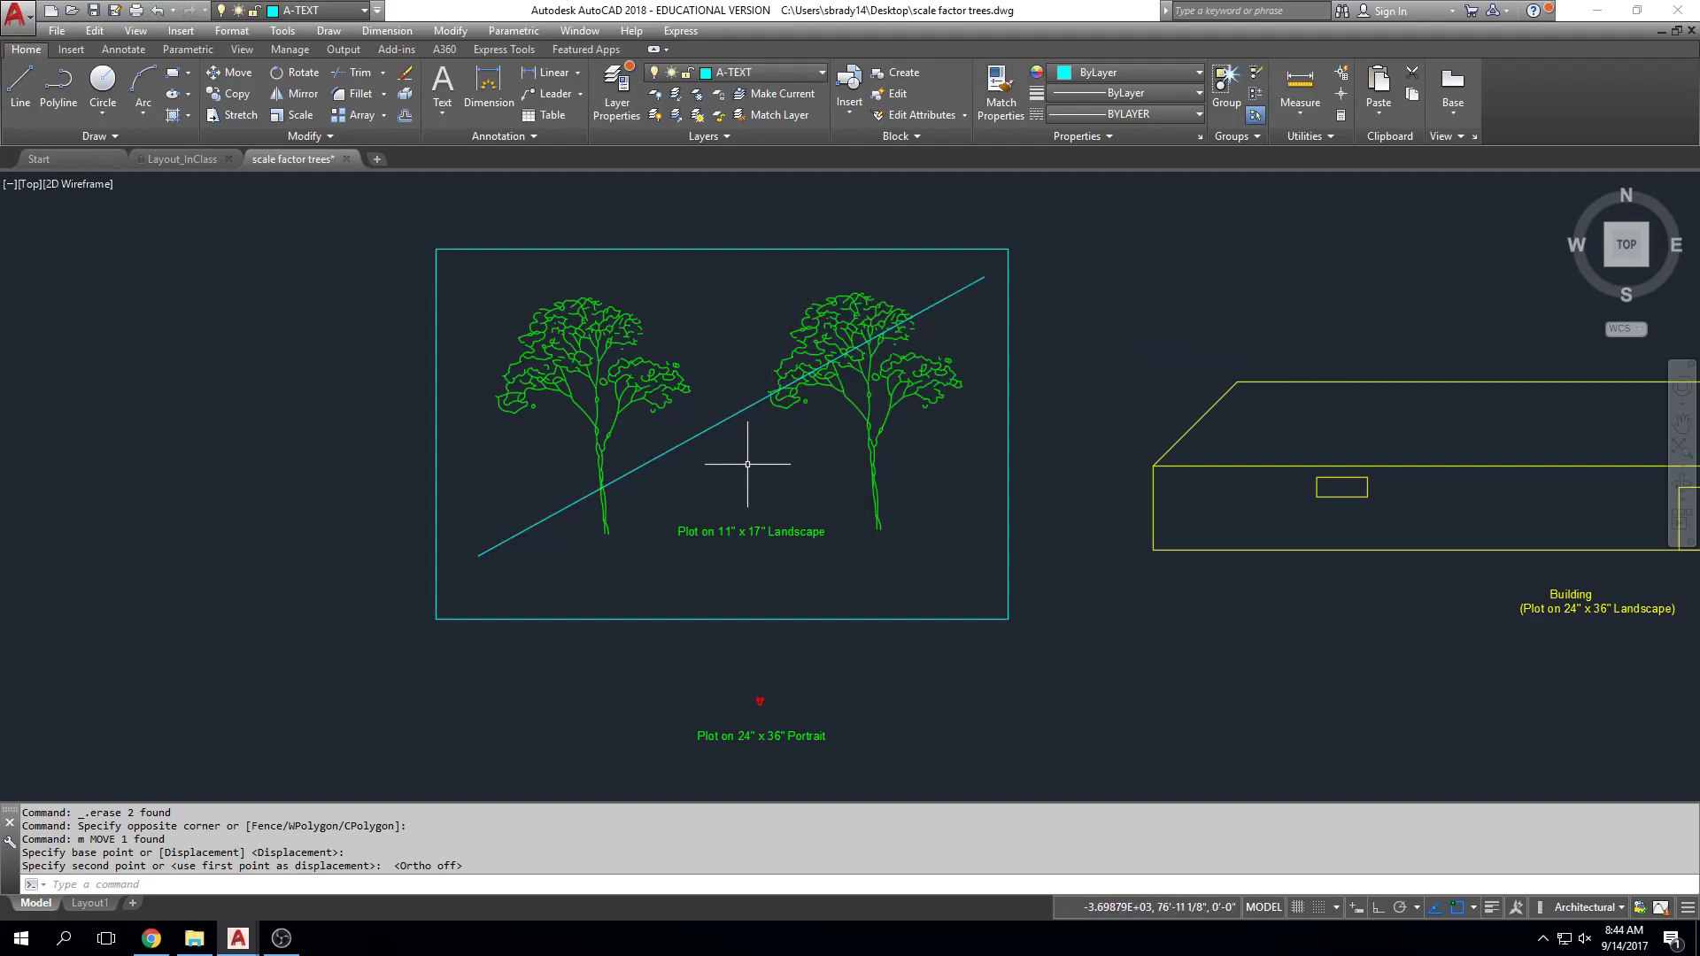
click(721, 411)
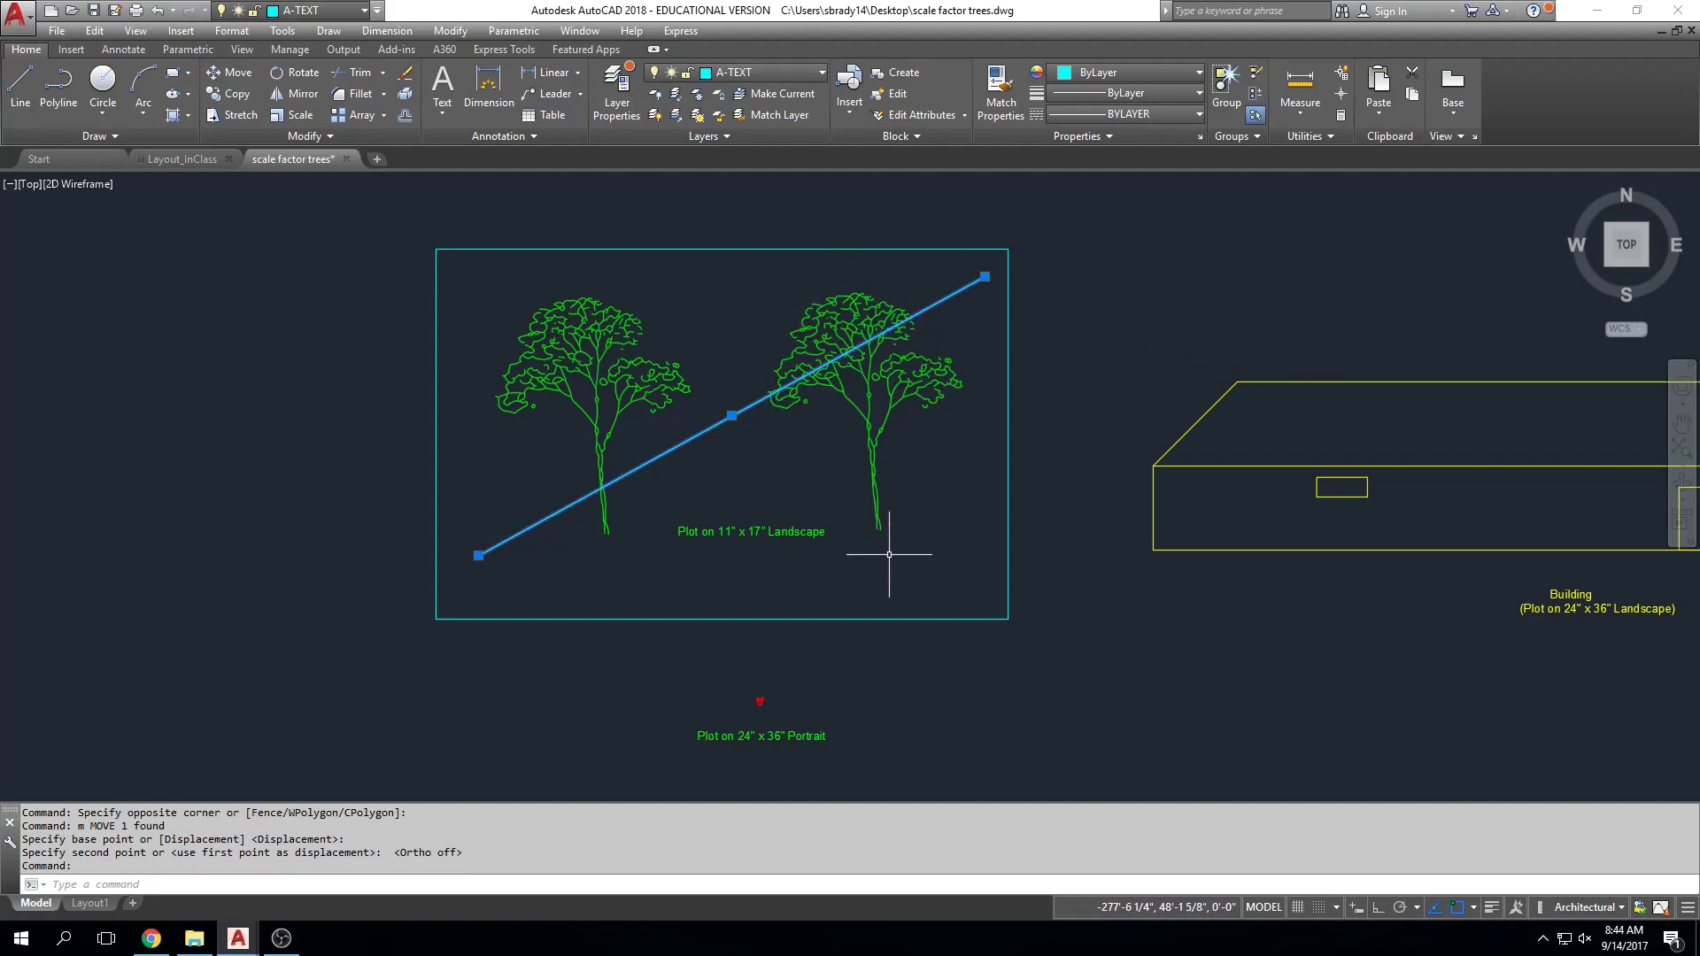
key(Delete)
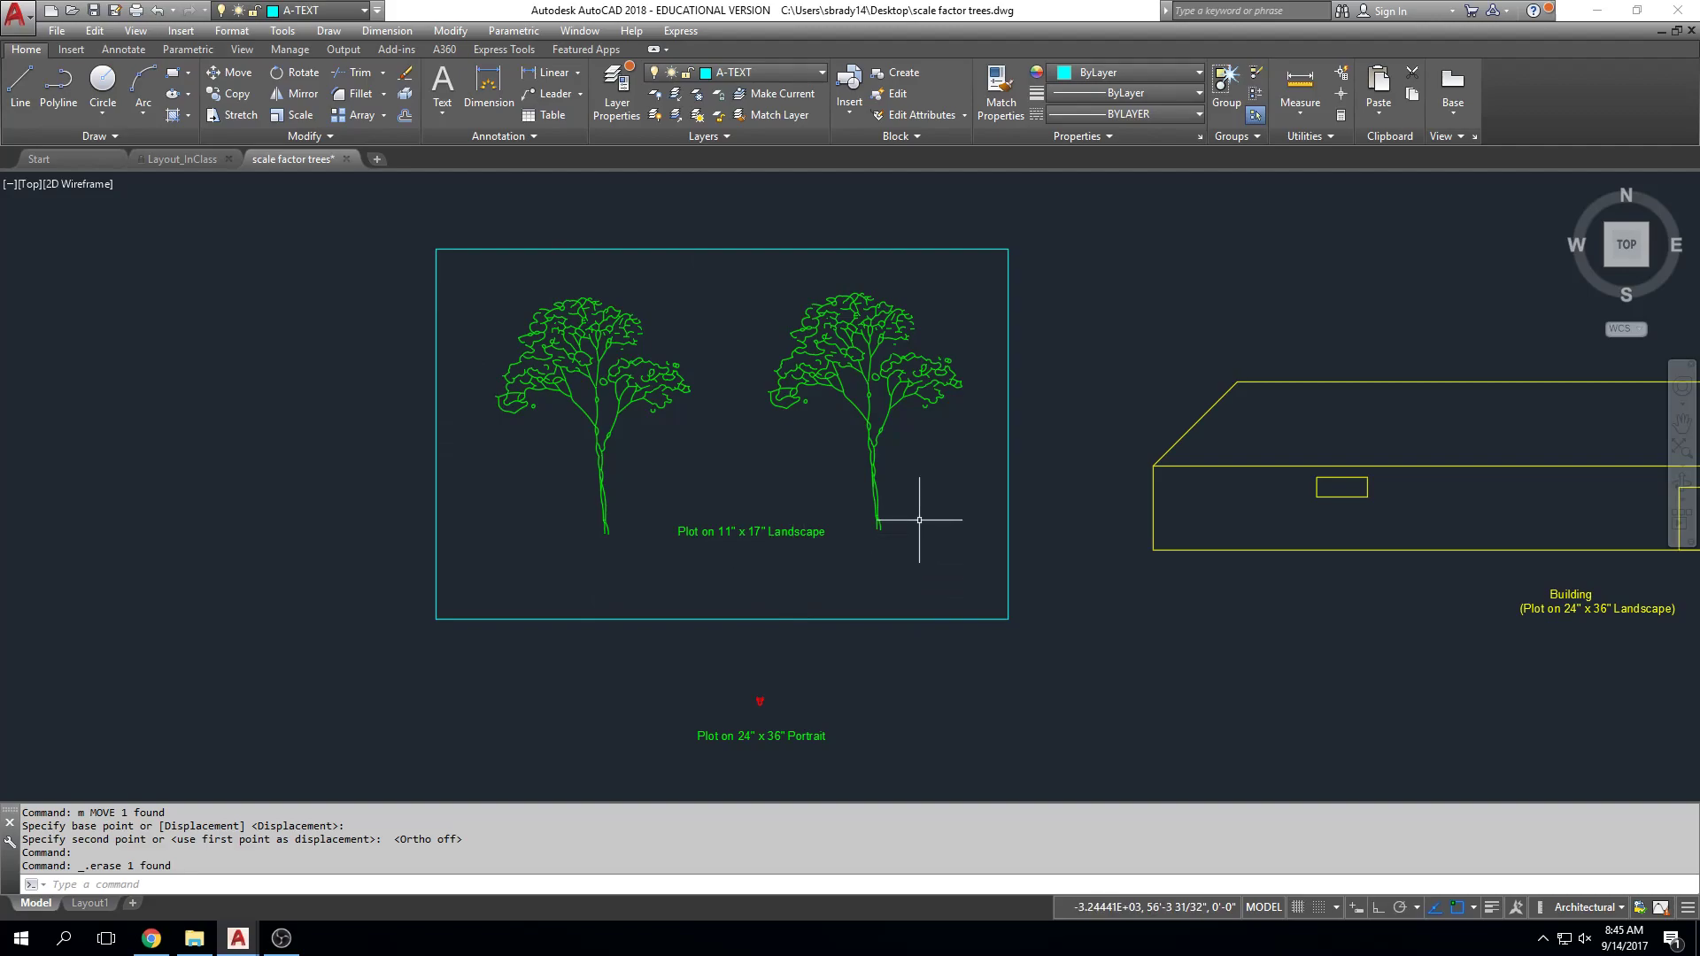
click(1006, 486)
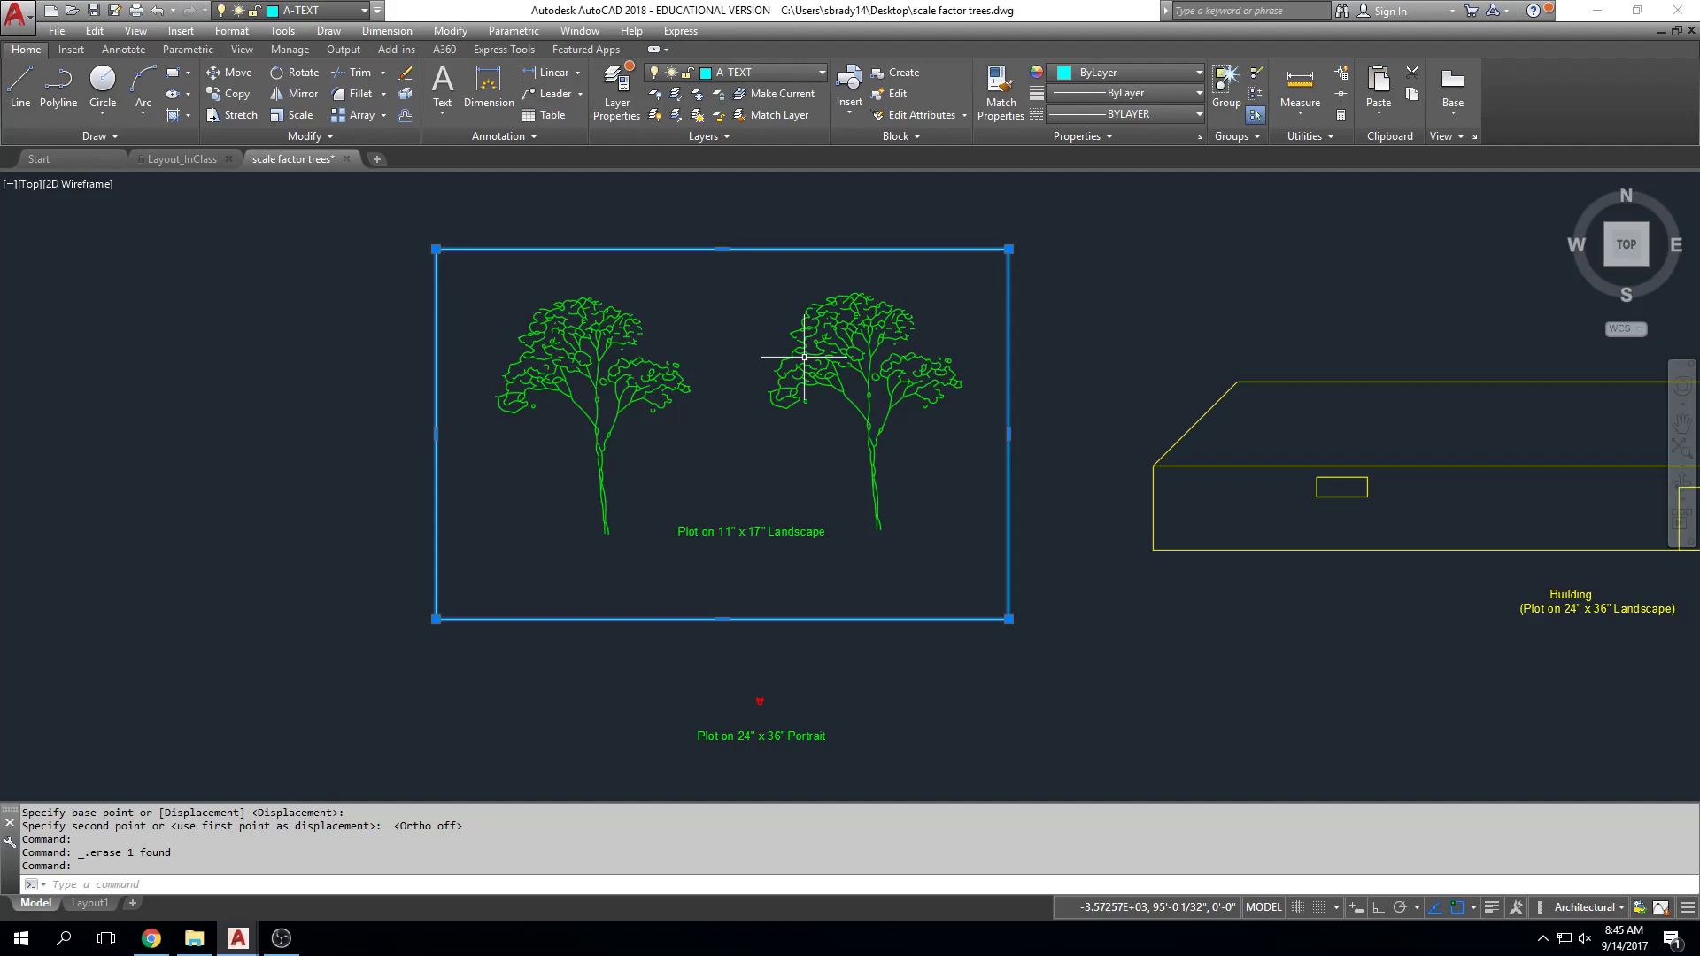
key(Escape)
key(Escape)
key(Escape)
key(Escape)
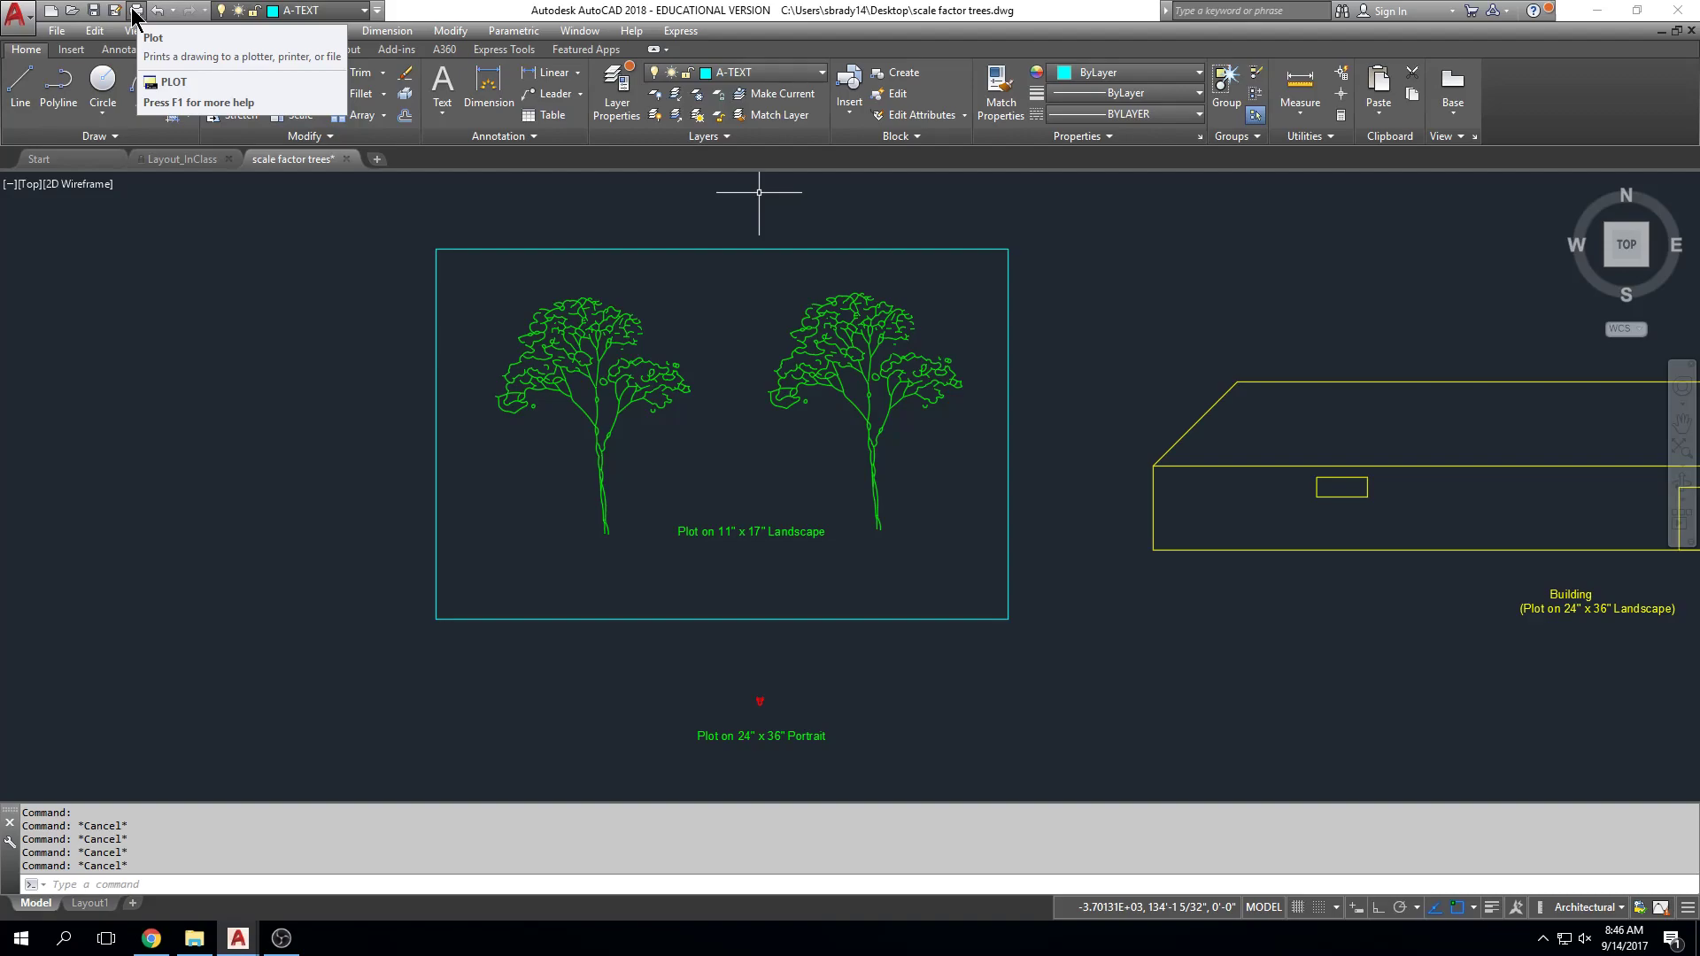
Step: Start a single-sheet plot with the batch plot prompt turned off, moving the Plot - Model dialog aside
key(Escape)
click(135, 11)
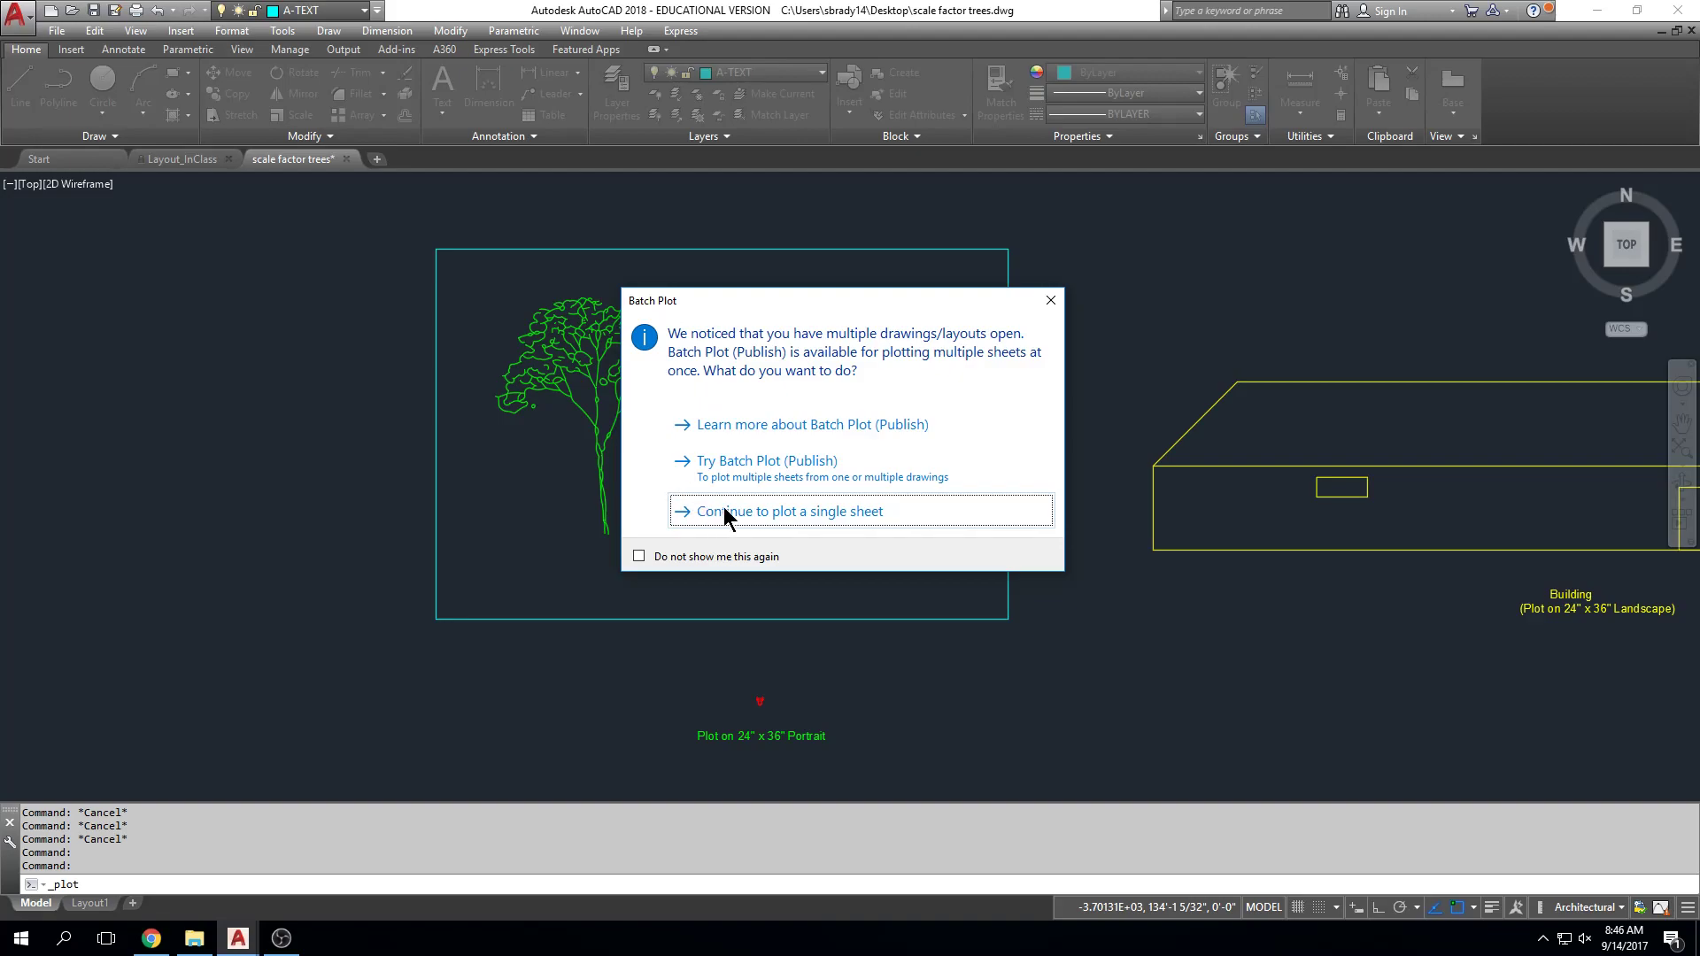
click(641, 558)
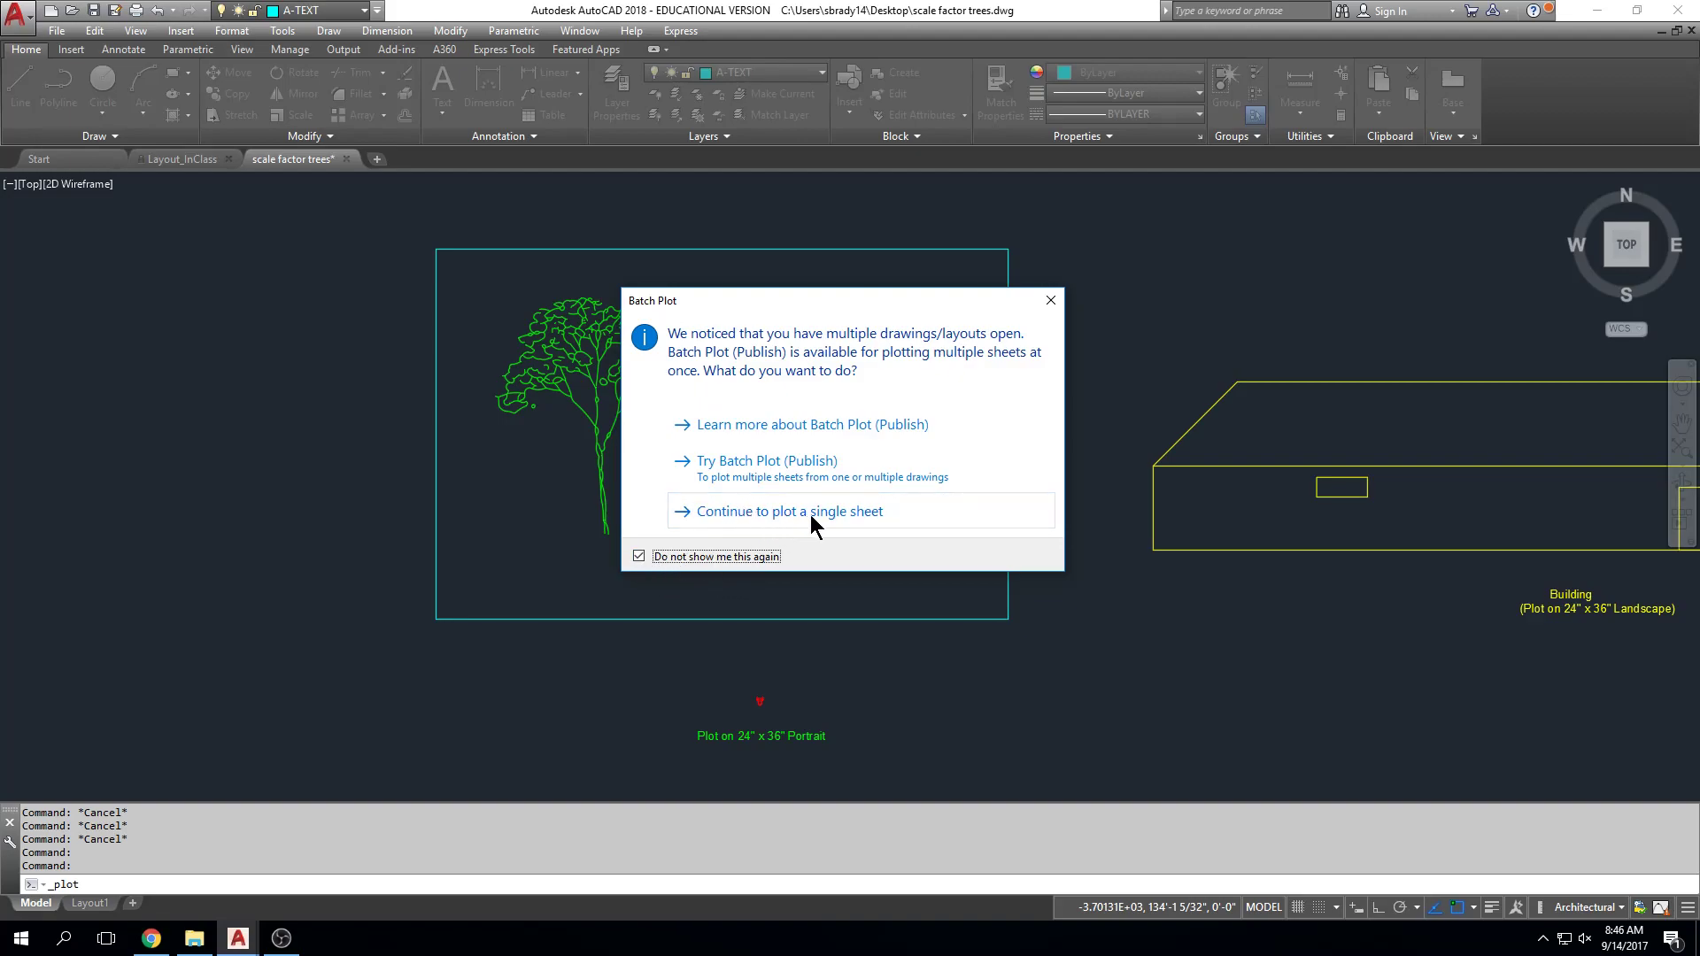
click(866, 523)
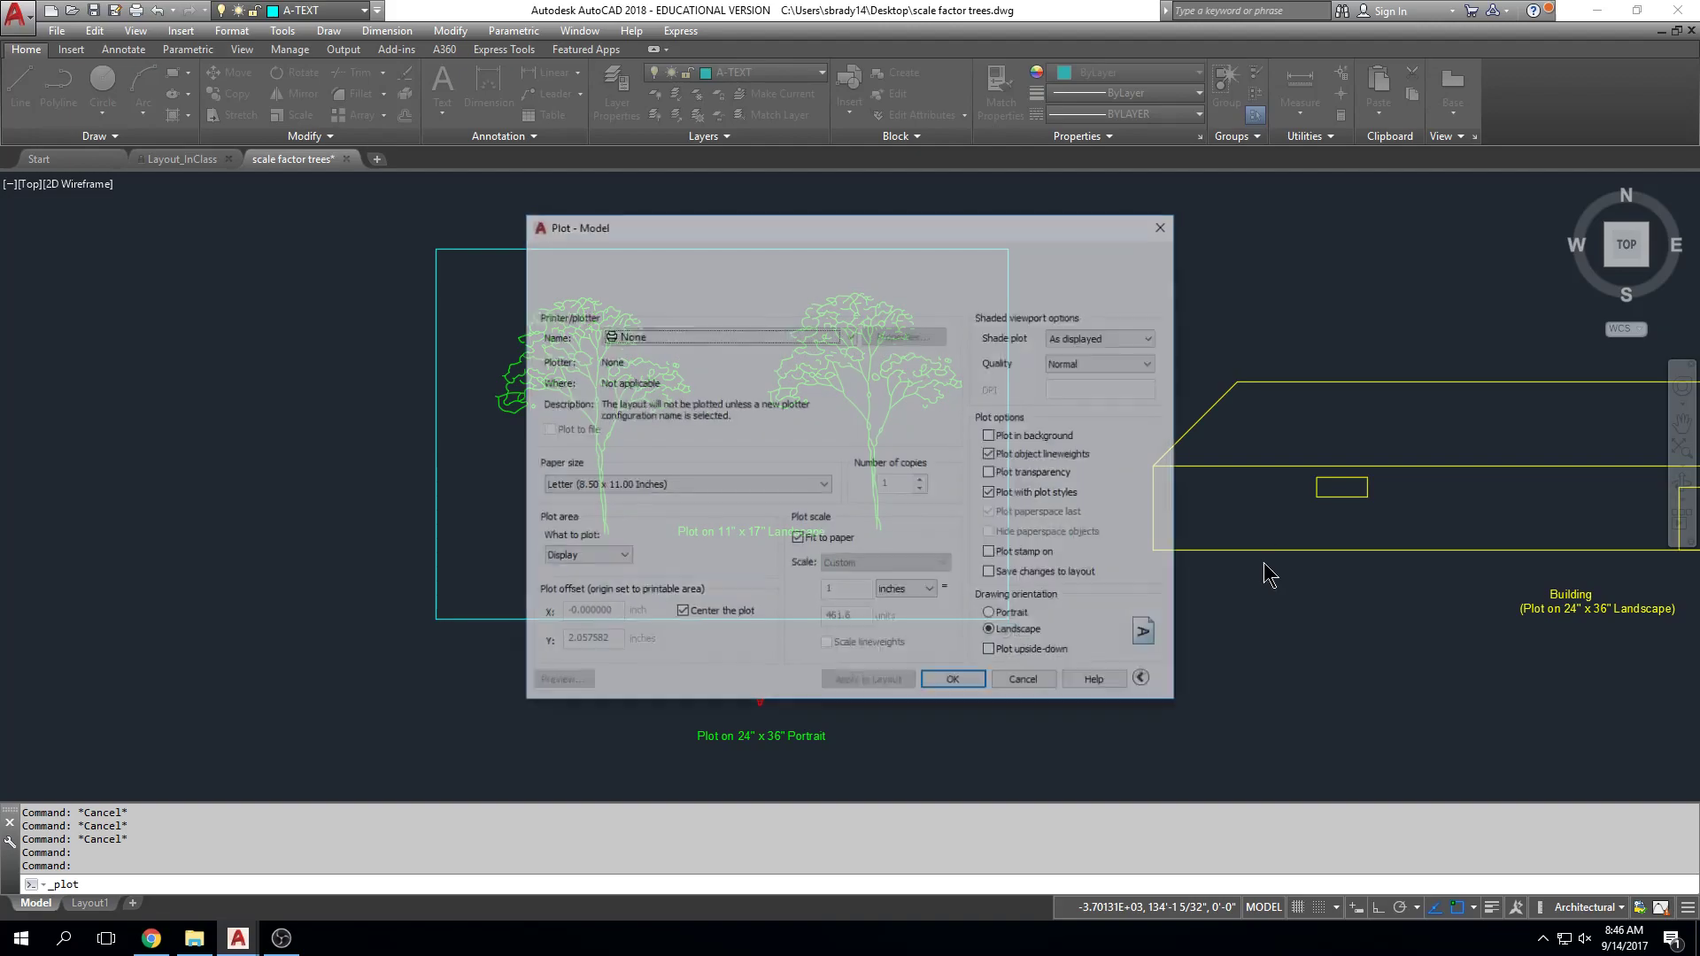
mouse_move(848, 237)
mouse_down()
mouse_move(806, 189)
mouse_move(820, 236)
mouse_move(1075, 243)
mouse_move(1016, 235)
mouse_up()
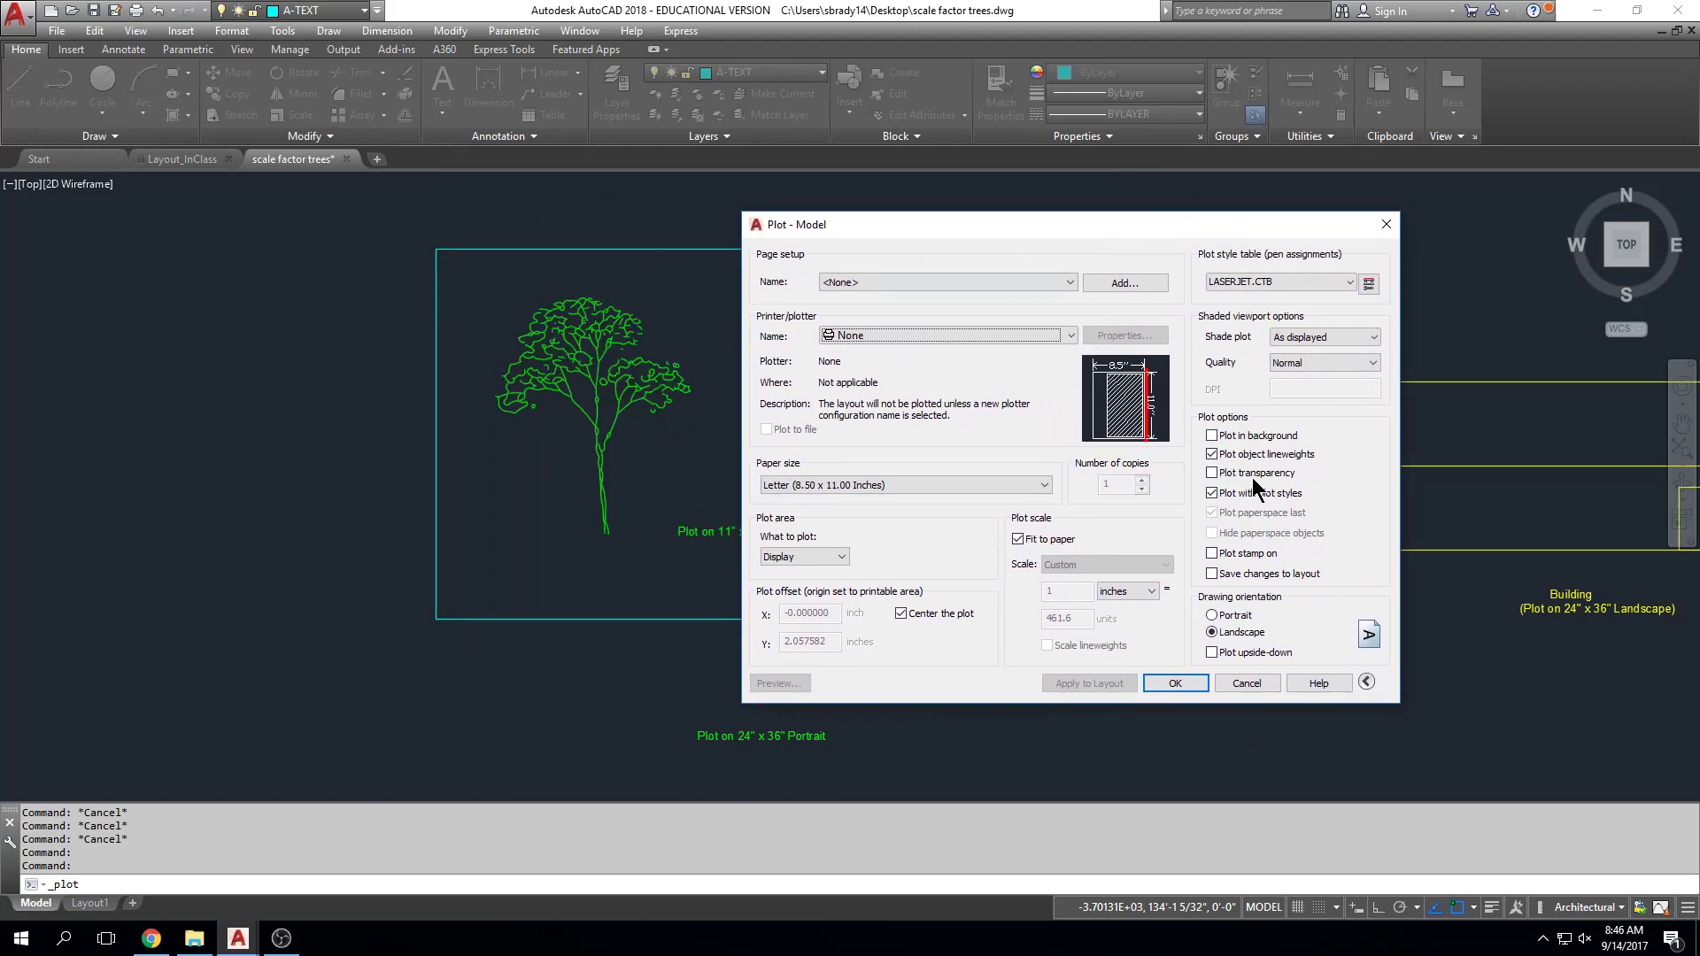
click(1366, 683)
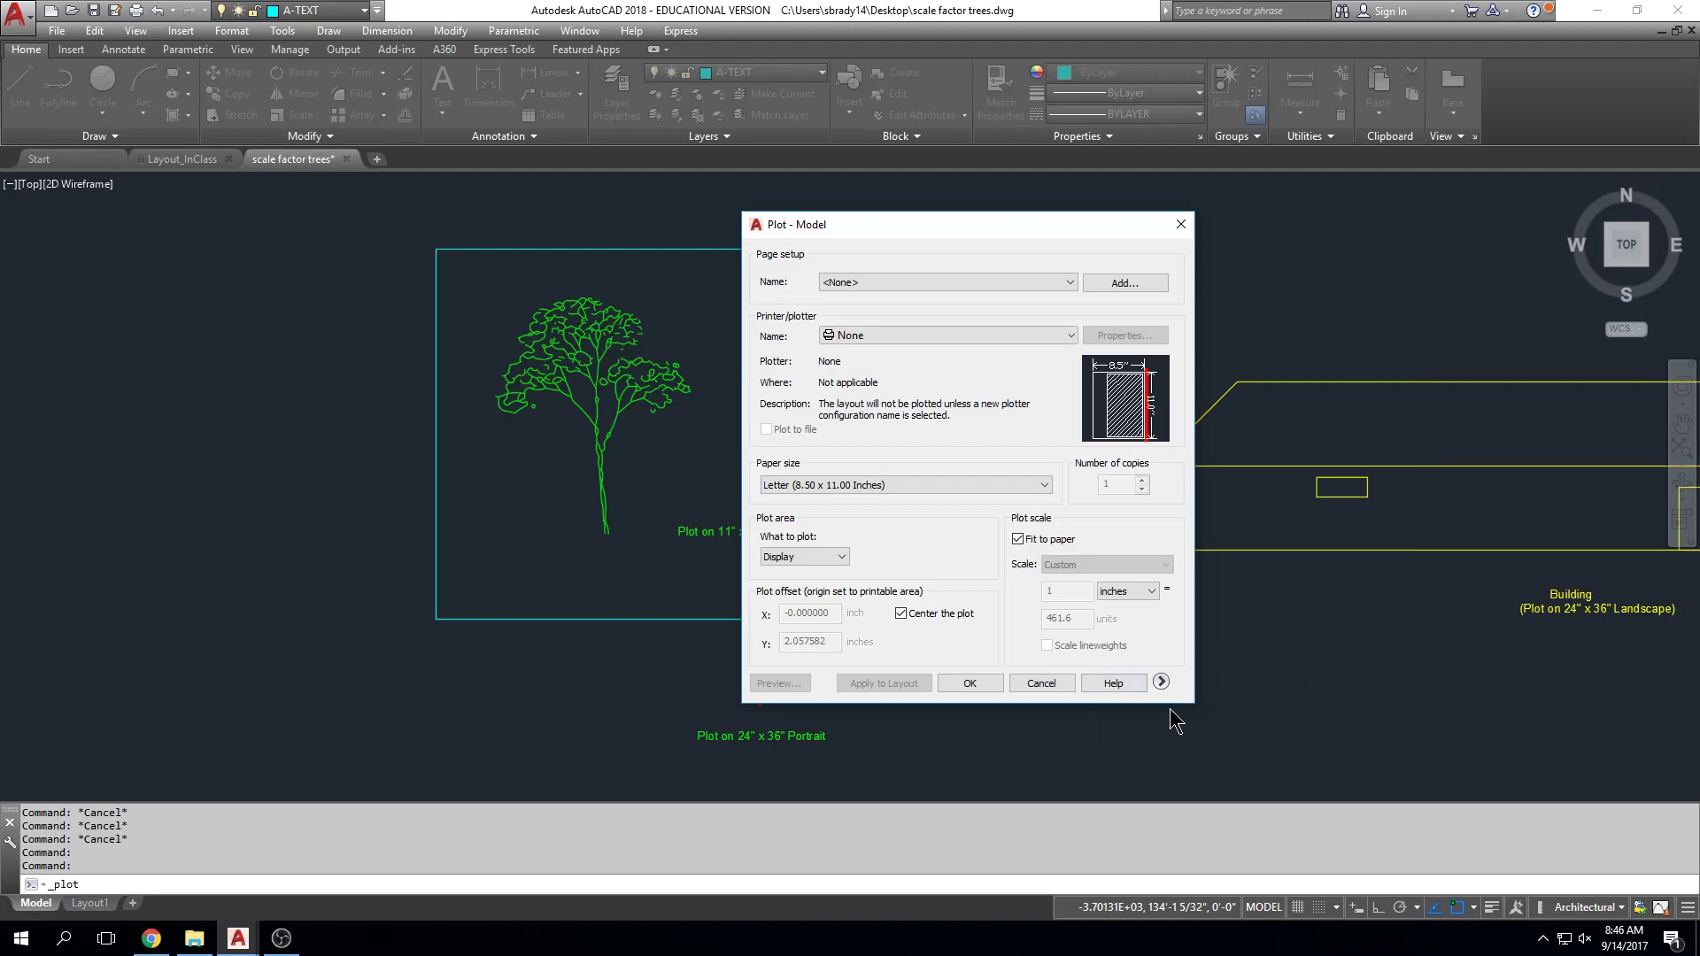
Step: Expand the Plot - Model dialog to show the LASERJET.CTB style table and Landscape orientation
click(1161, 682)
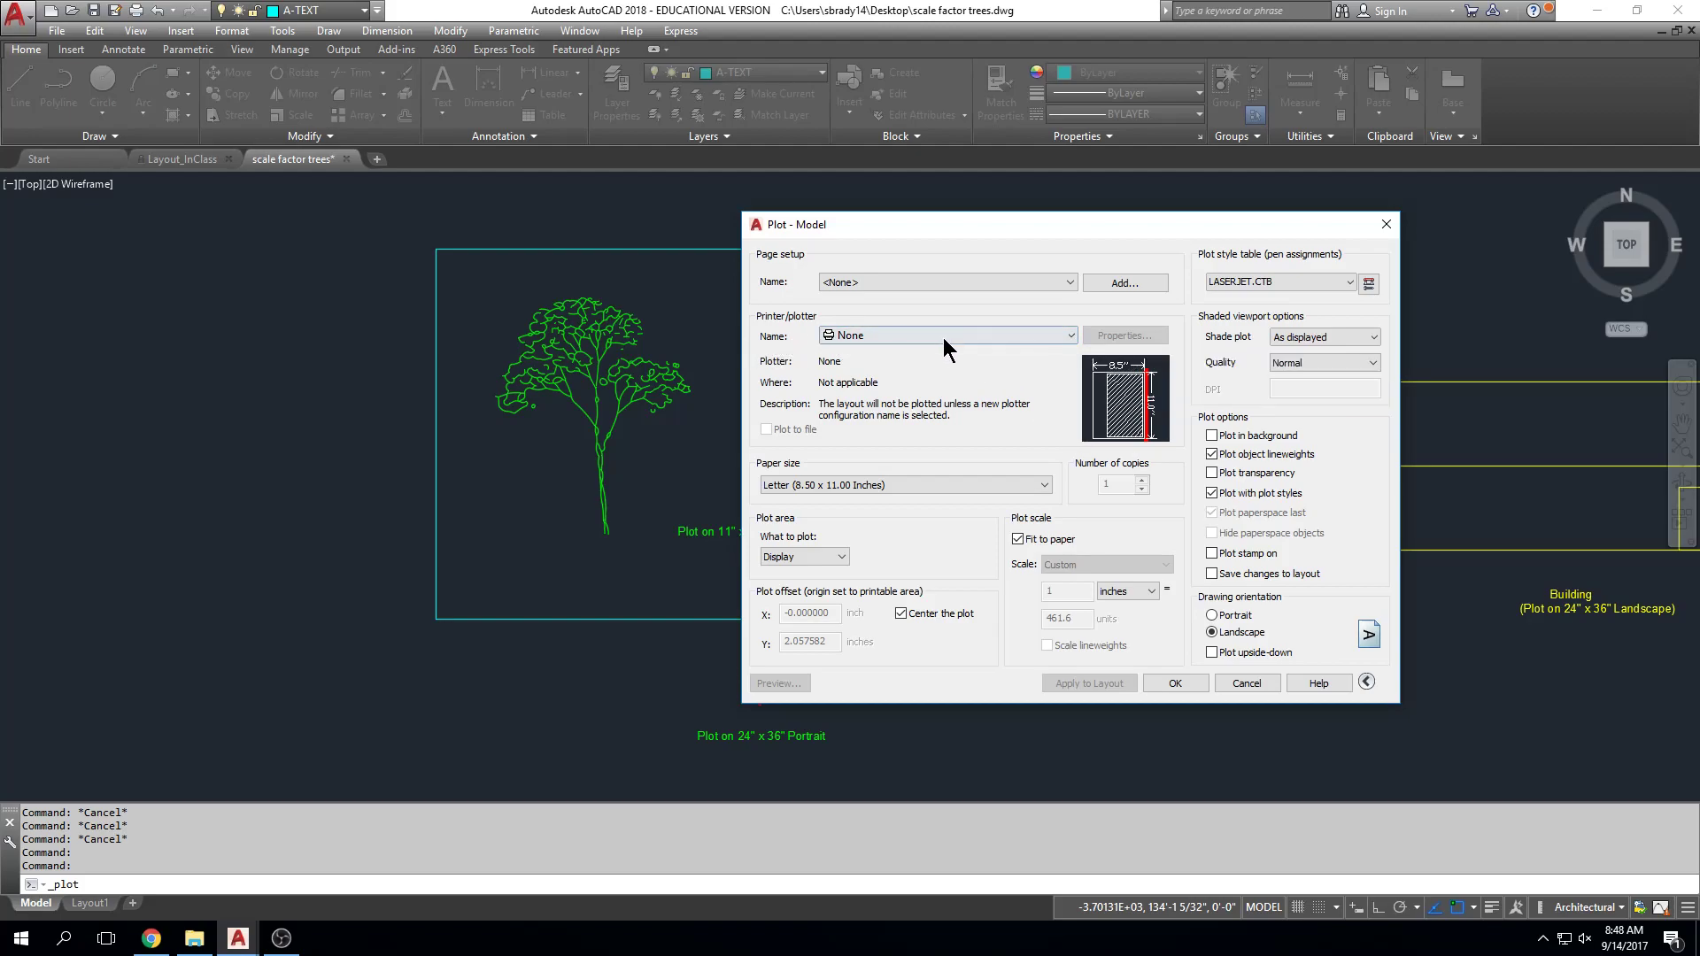
Step: Select \\rwdcadlab01\Oce PlotWave 500 - WPD2 as the plot printer
click(1046, 336)
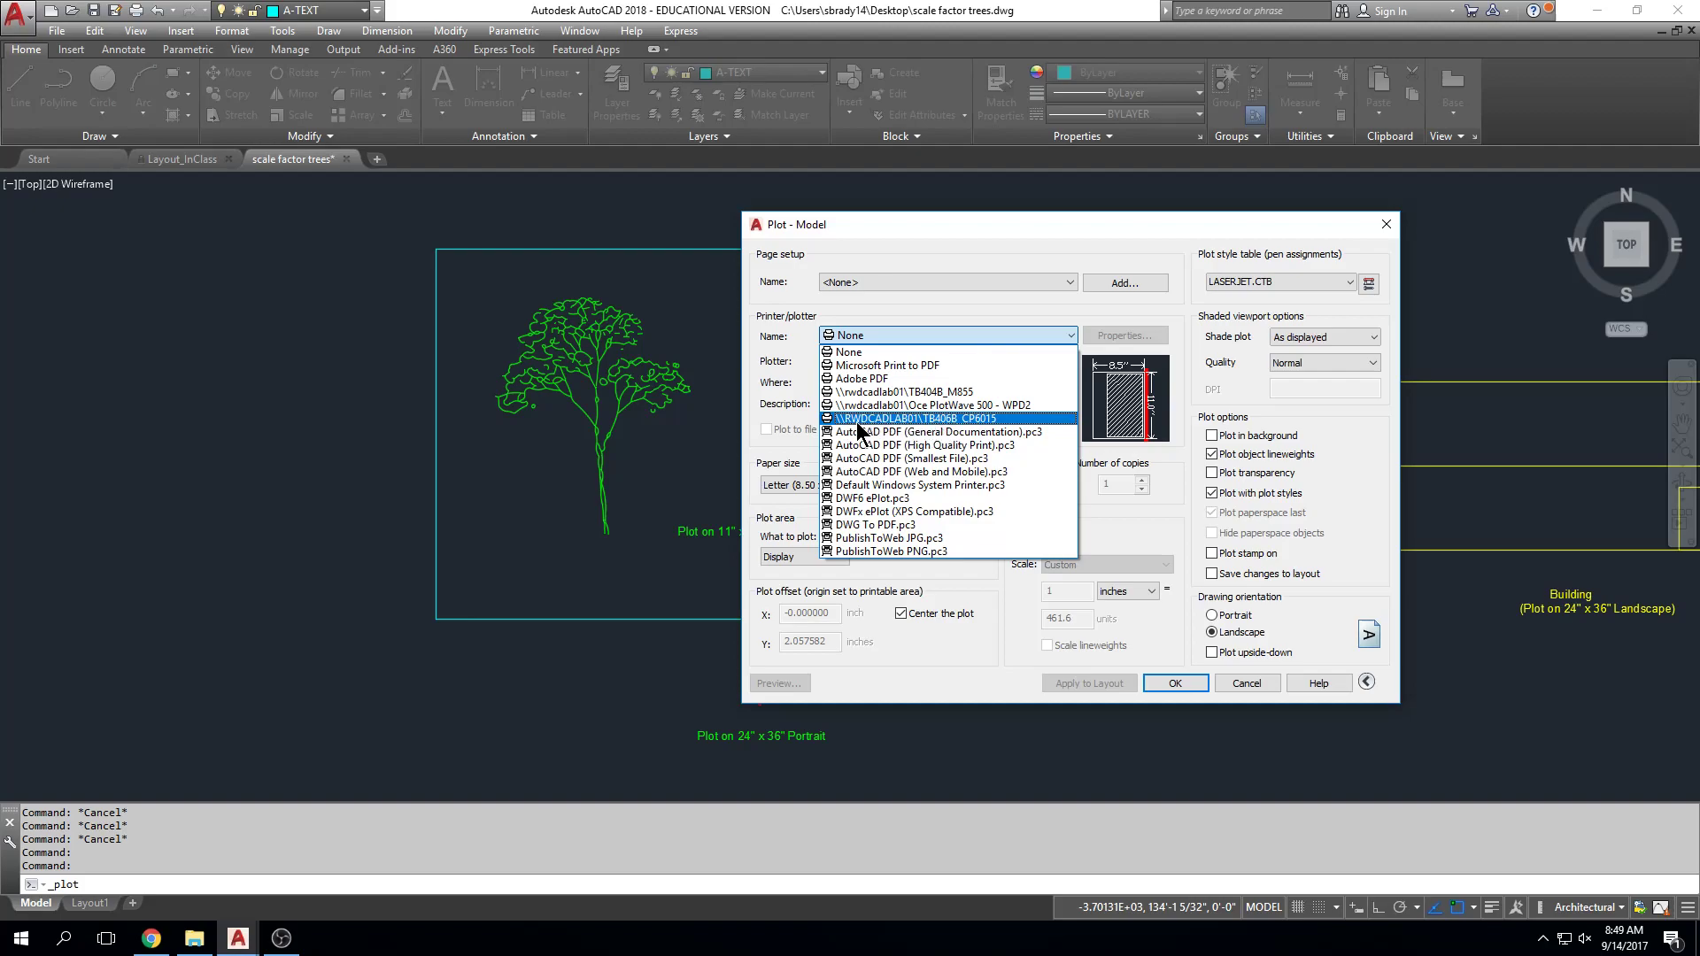
click(946, 407)
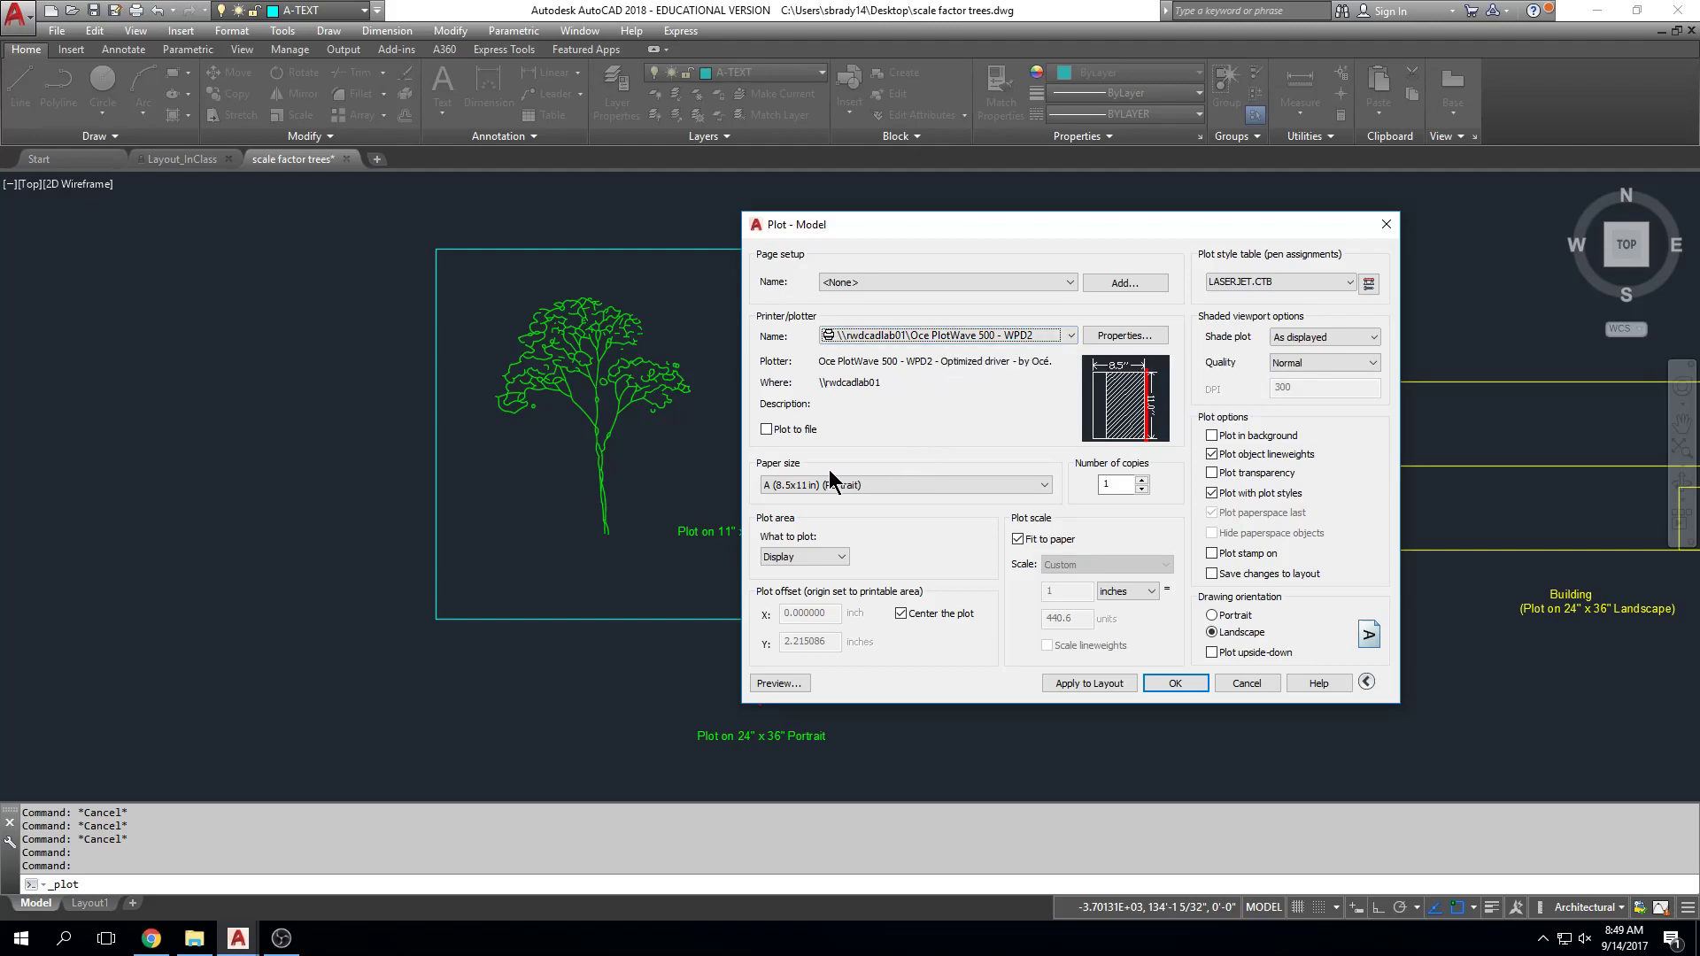
Step: Choose B (11x17 in) (Landscape) as the plot paper size
click(1047, 494)
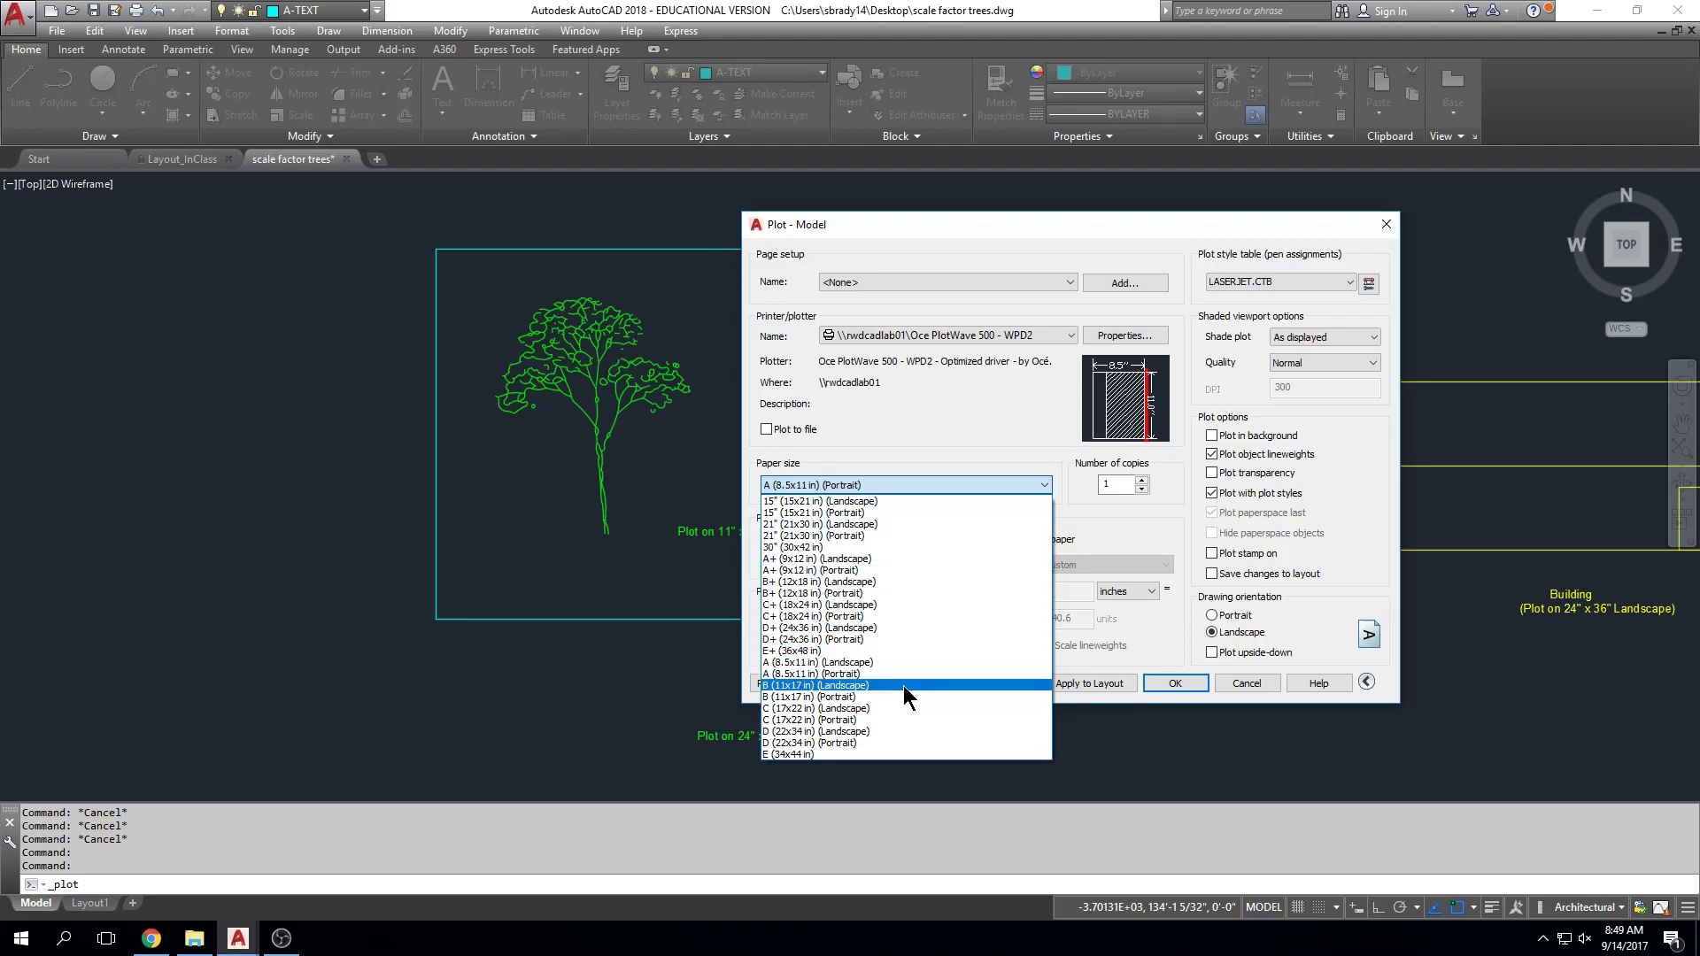
click(857, 687)
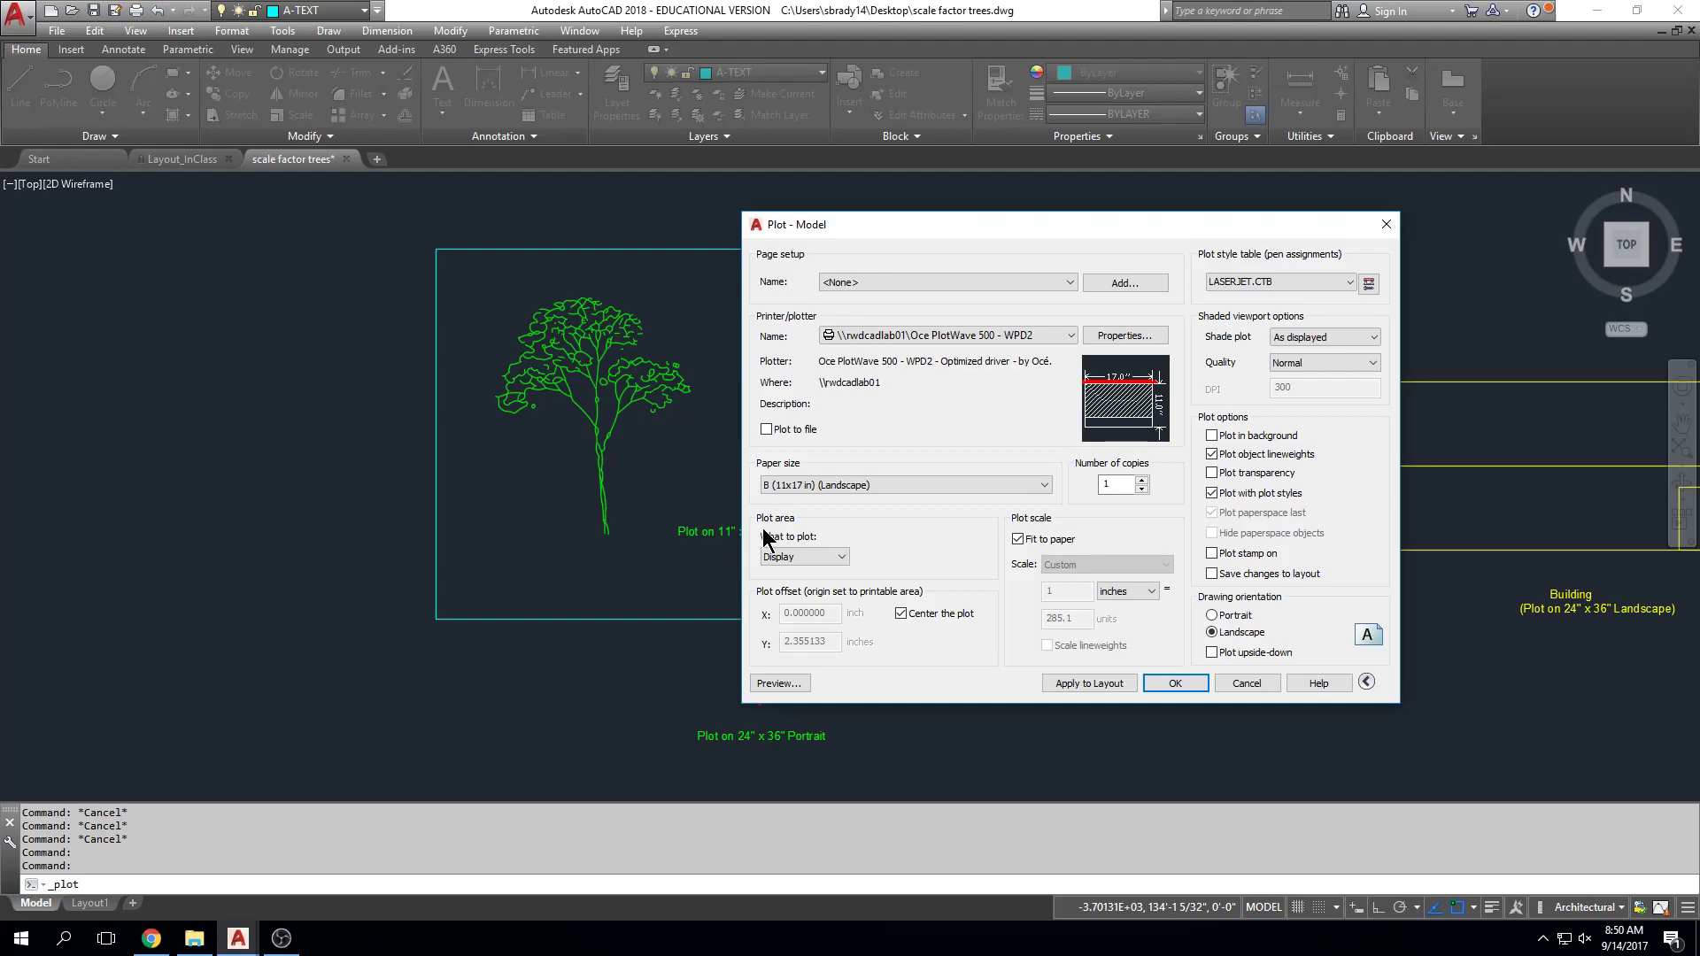
Step: Set What to plot to Window and frame the cyan box around the trees, re-picking its corners
click(839, 560)
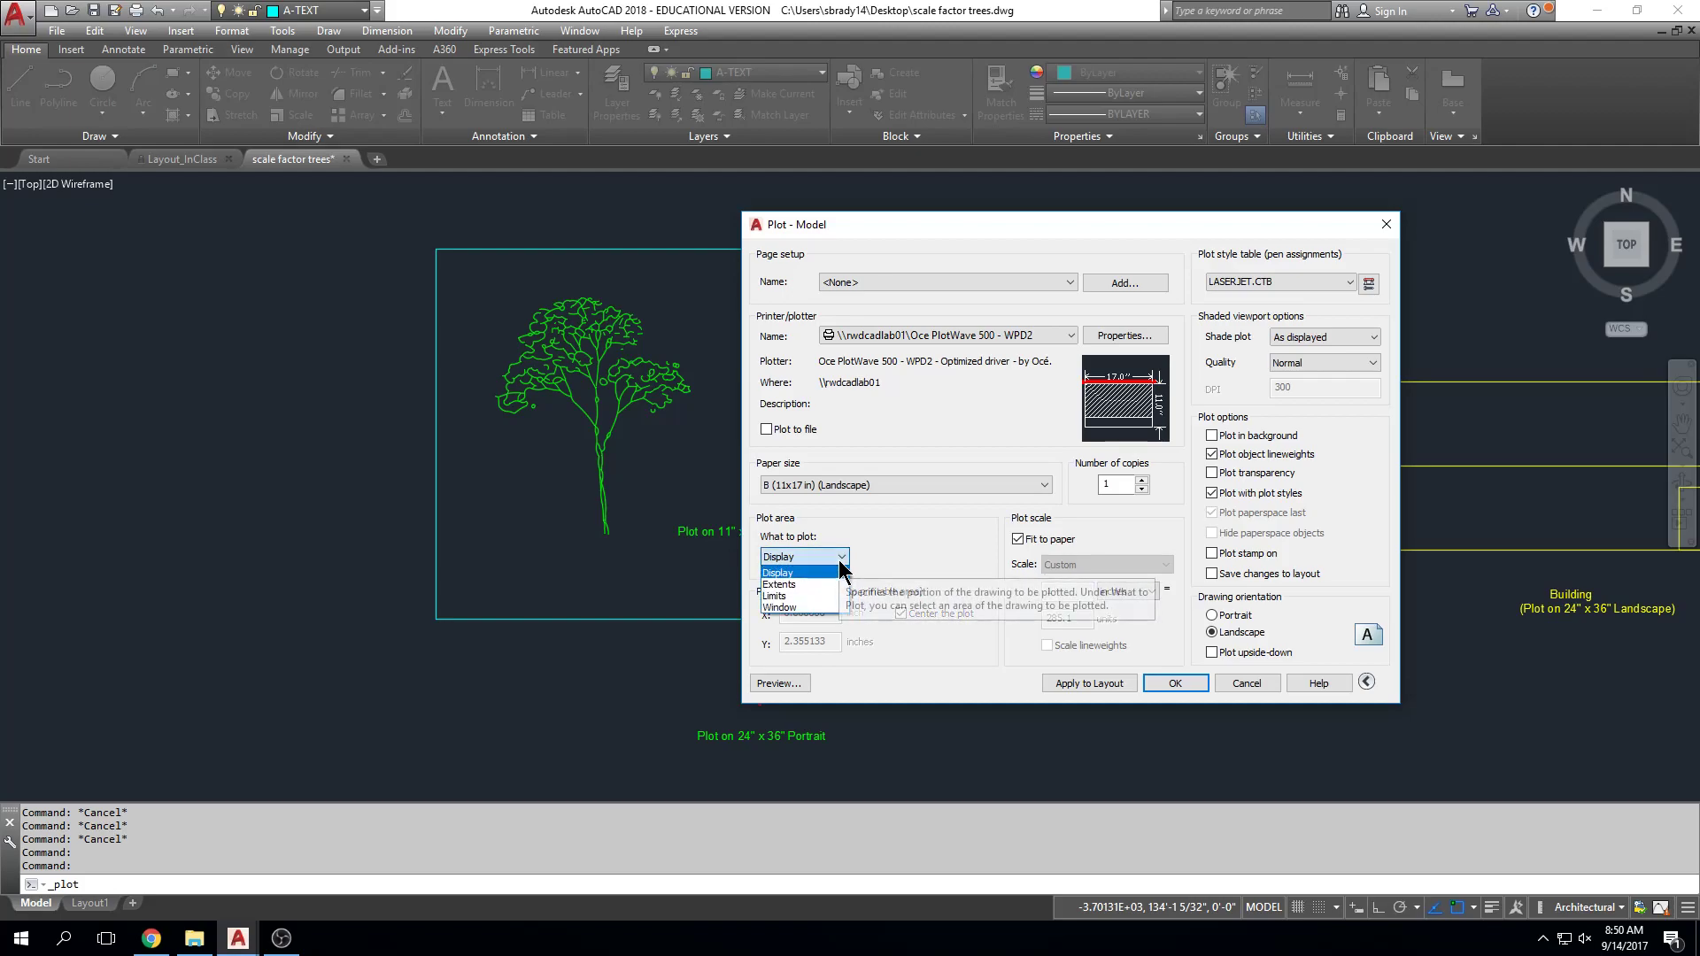
click(838, 606)
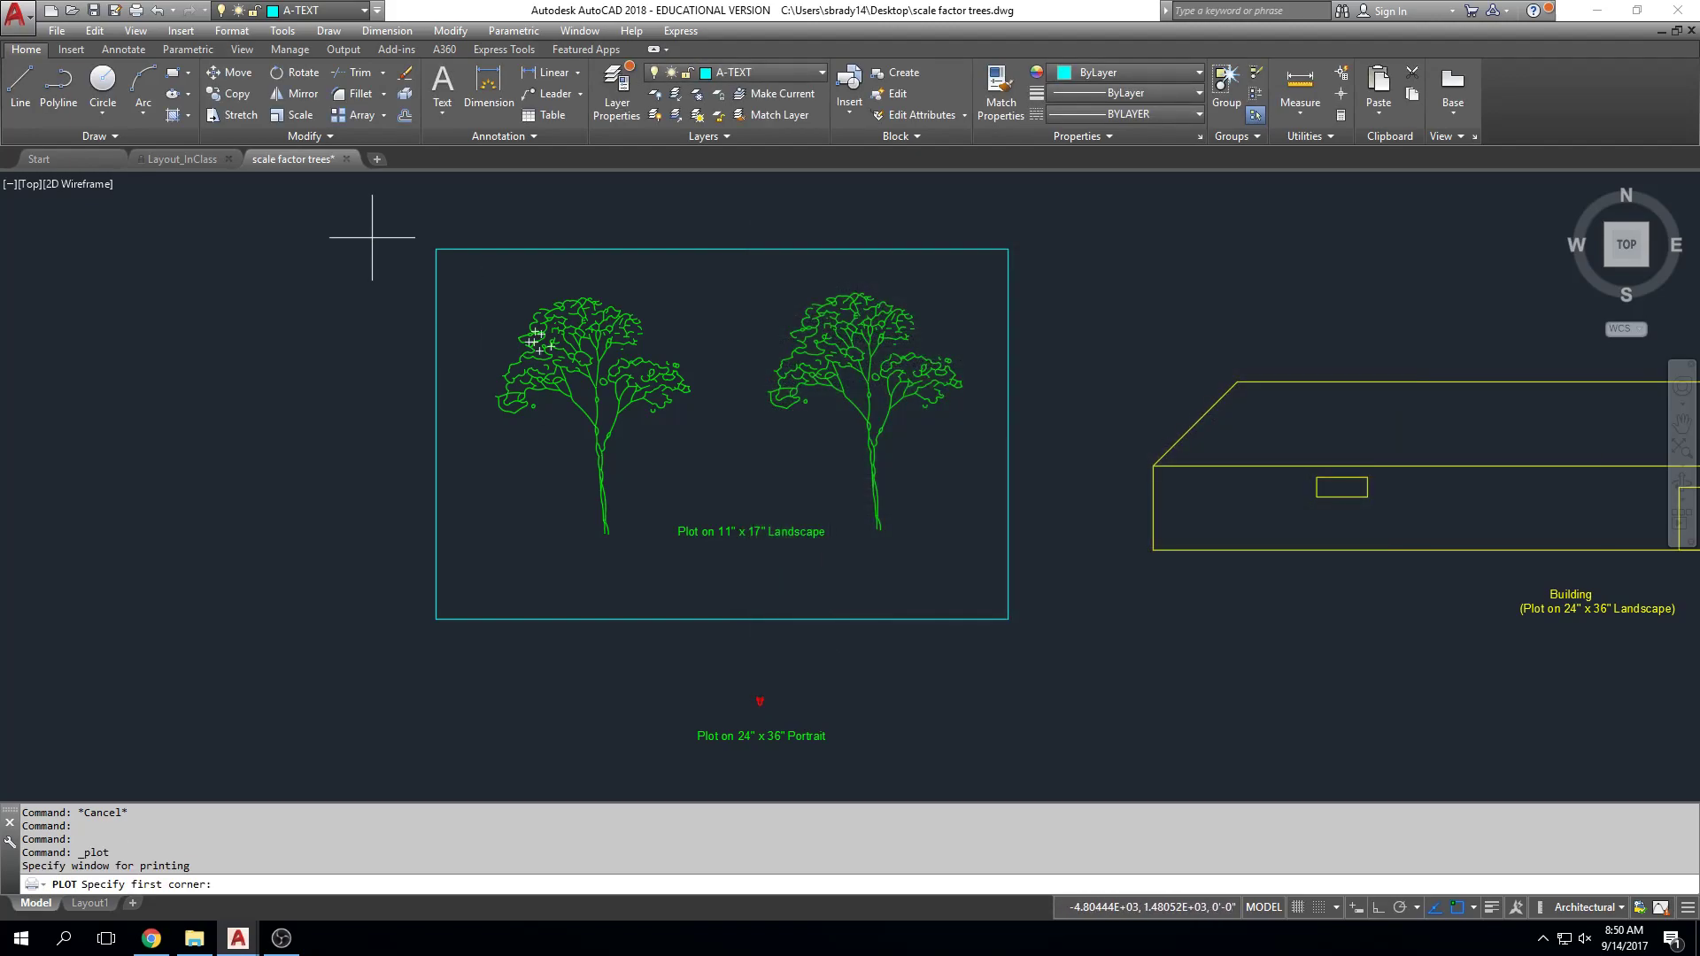
click(436, 241)
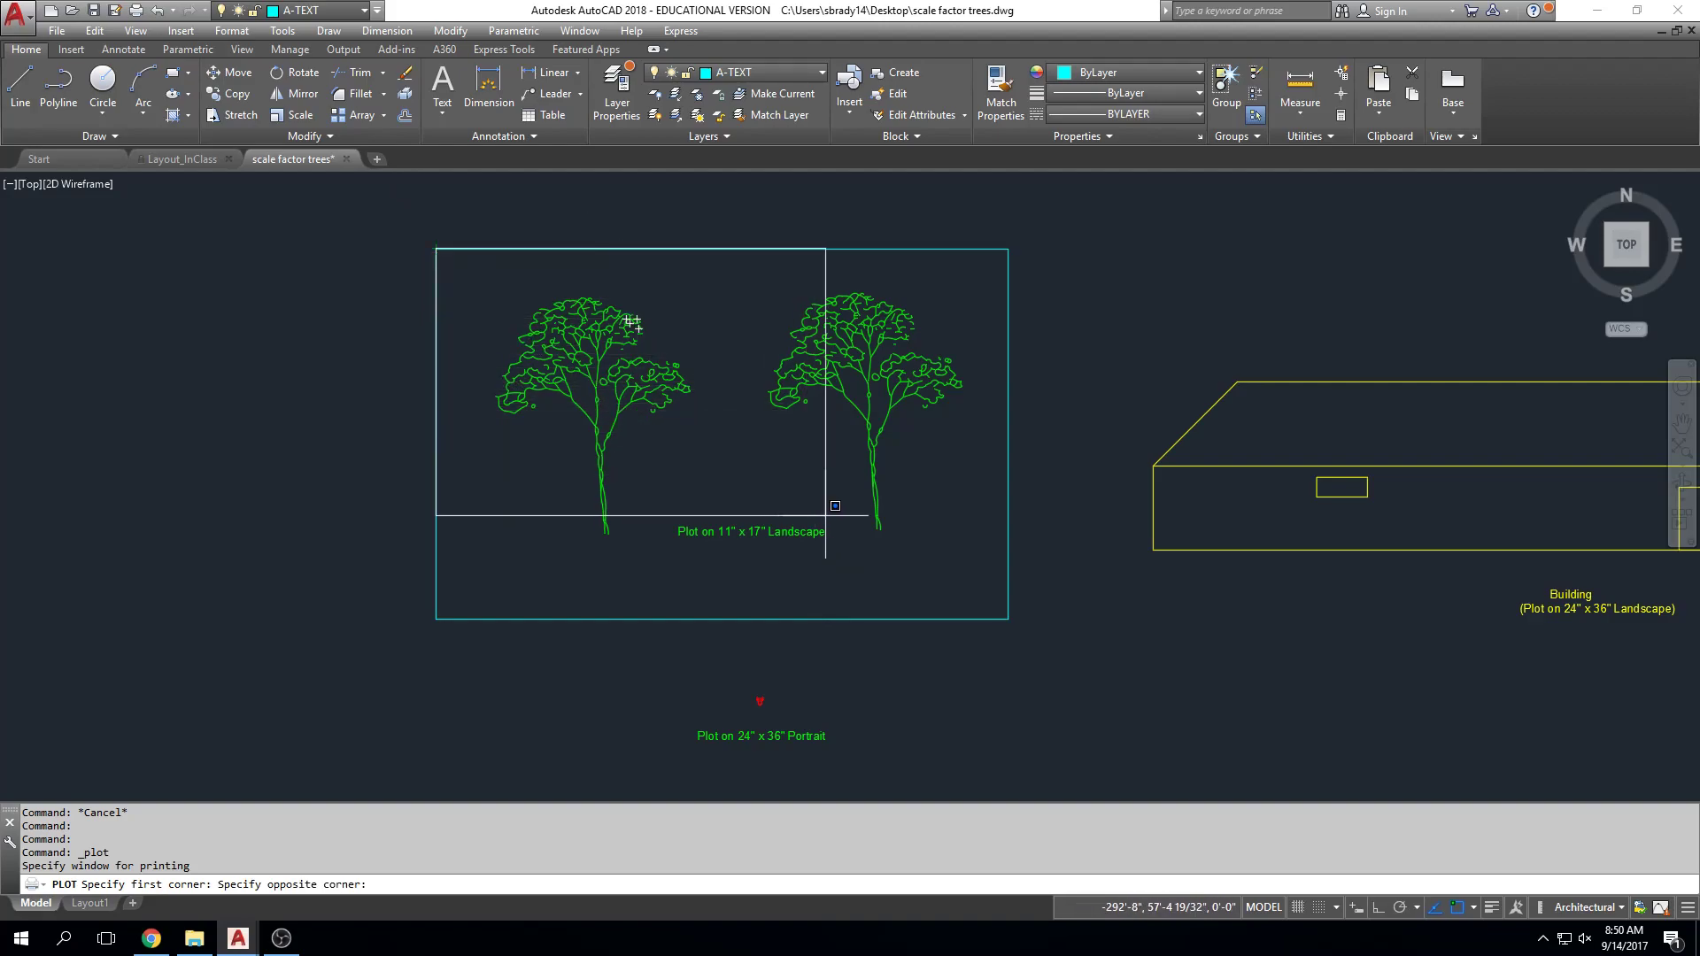
click(1009, 619)
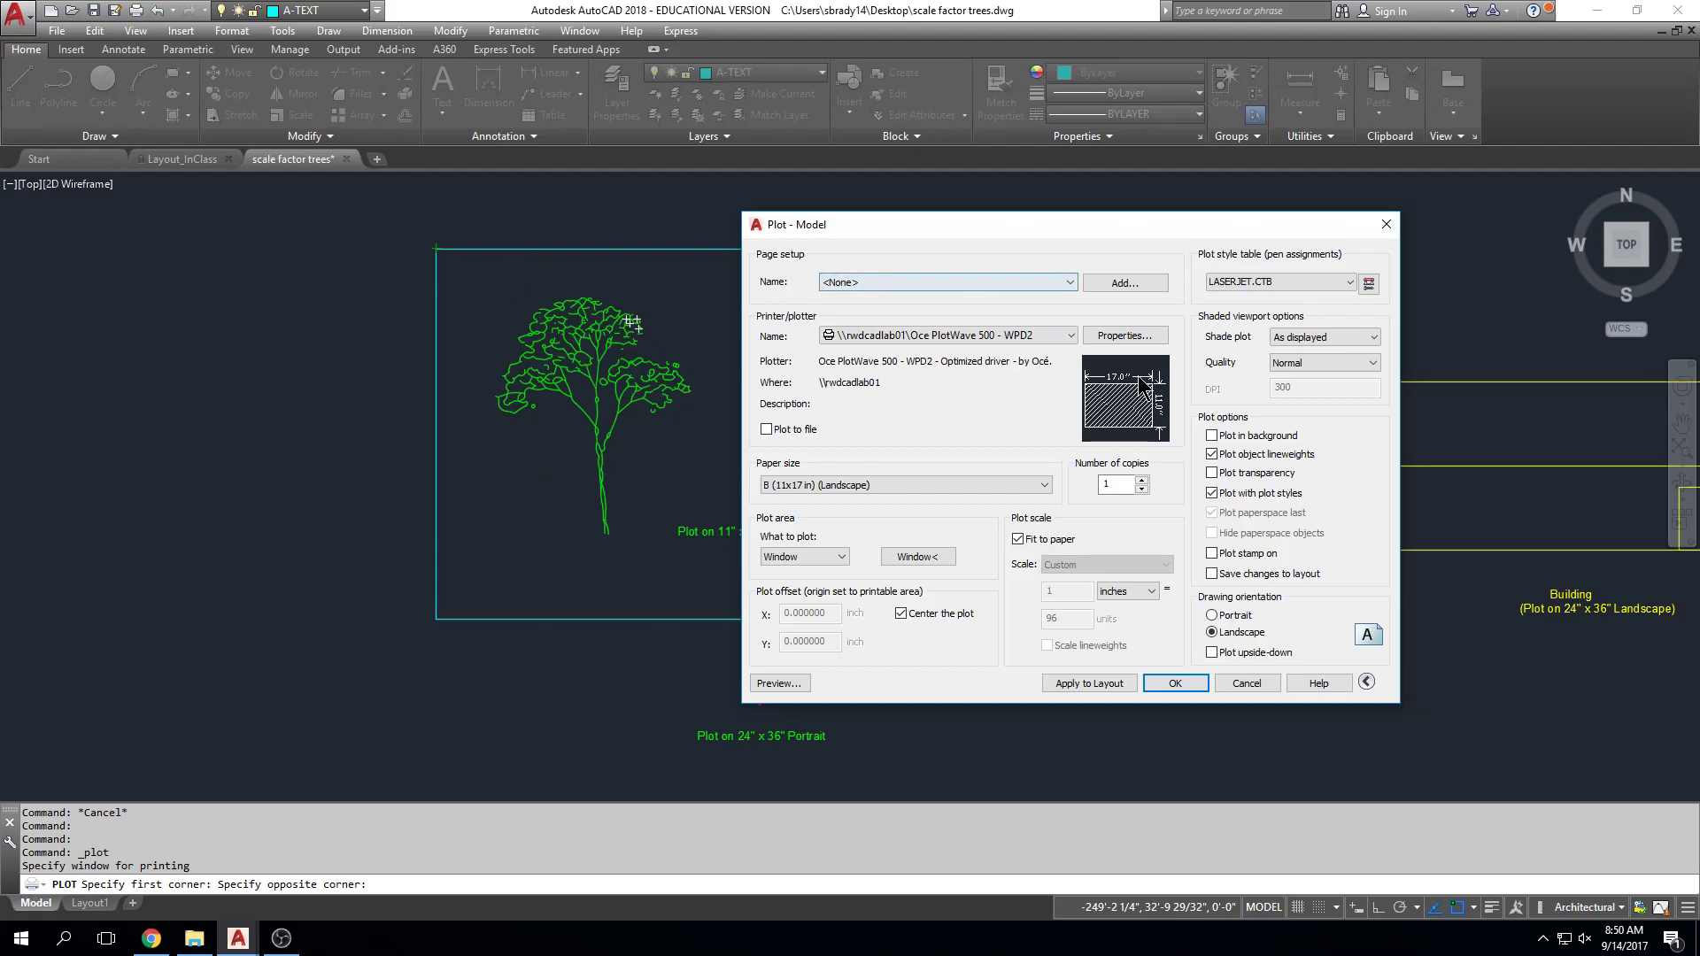
mouse_move(1145, 386)
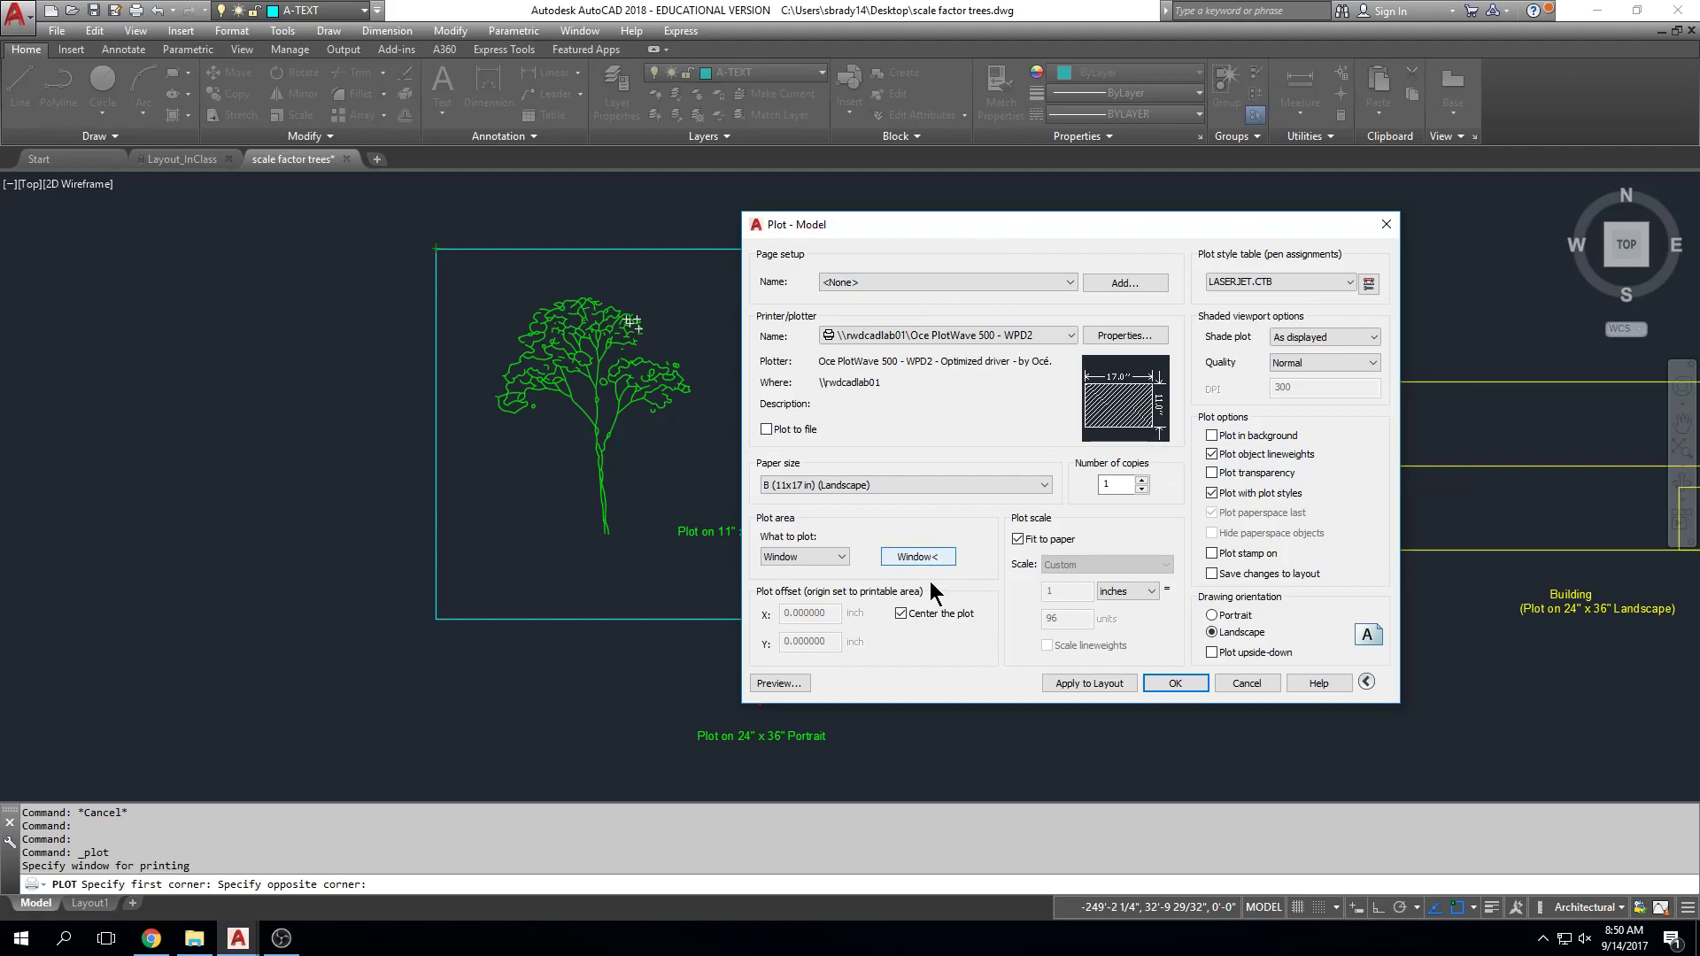
click(839, 555)
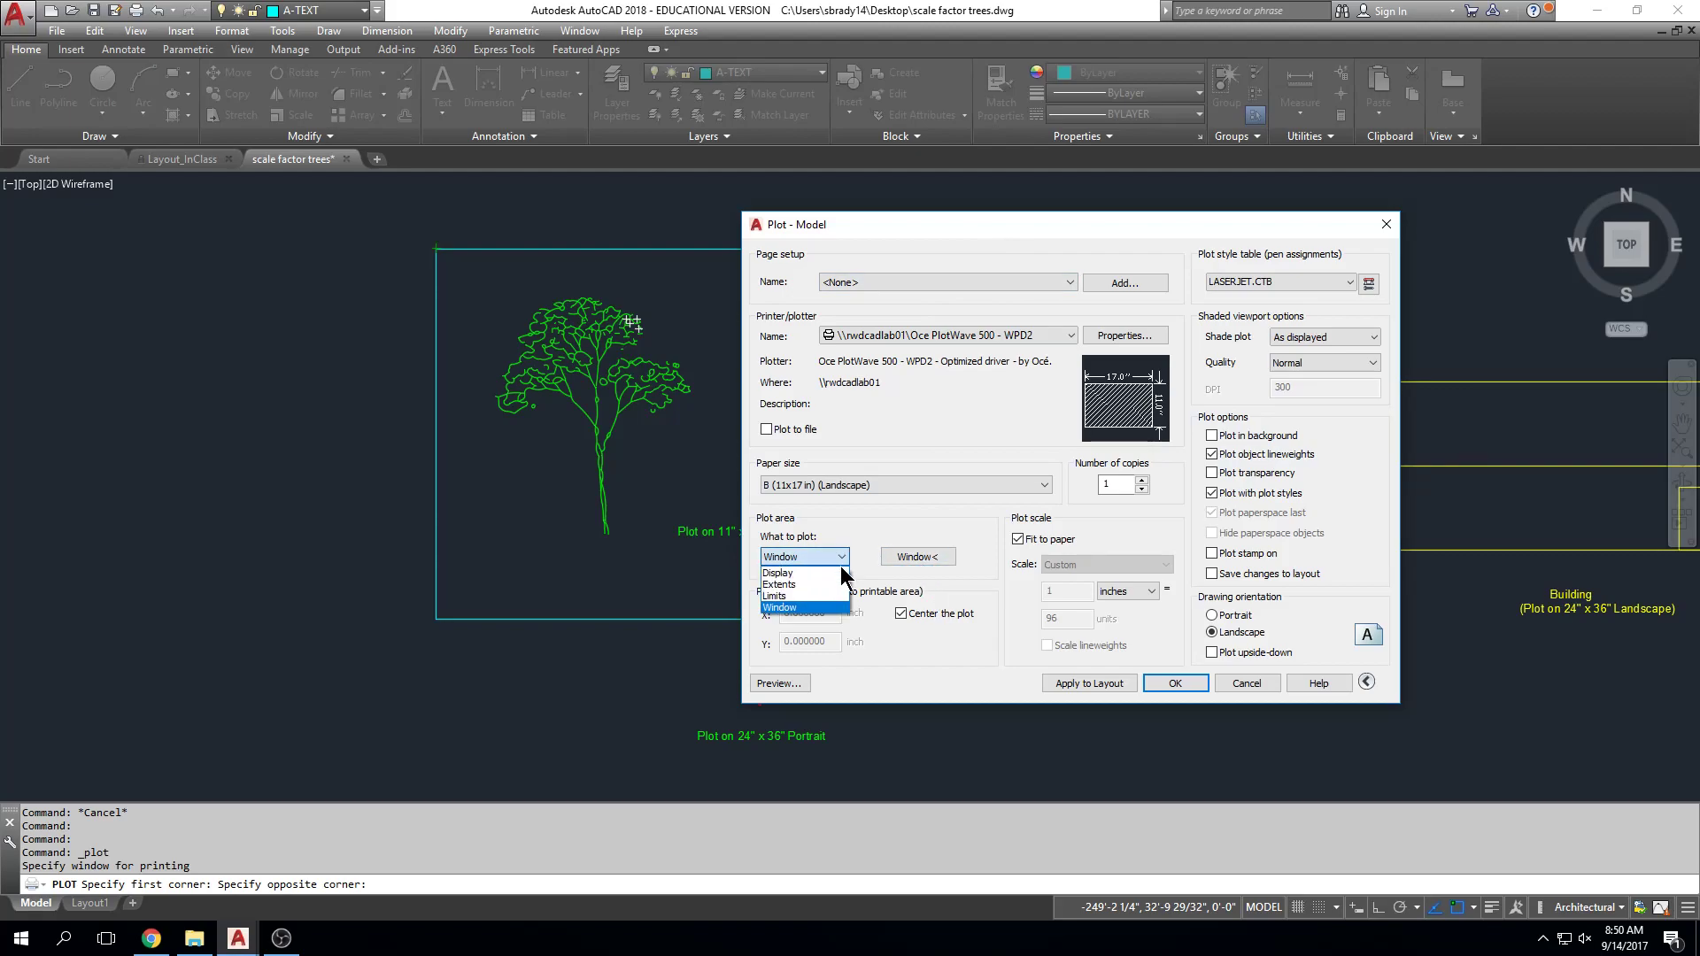
click(839, 609)
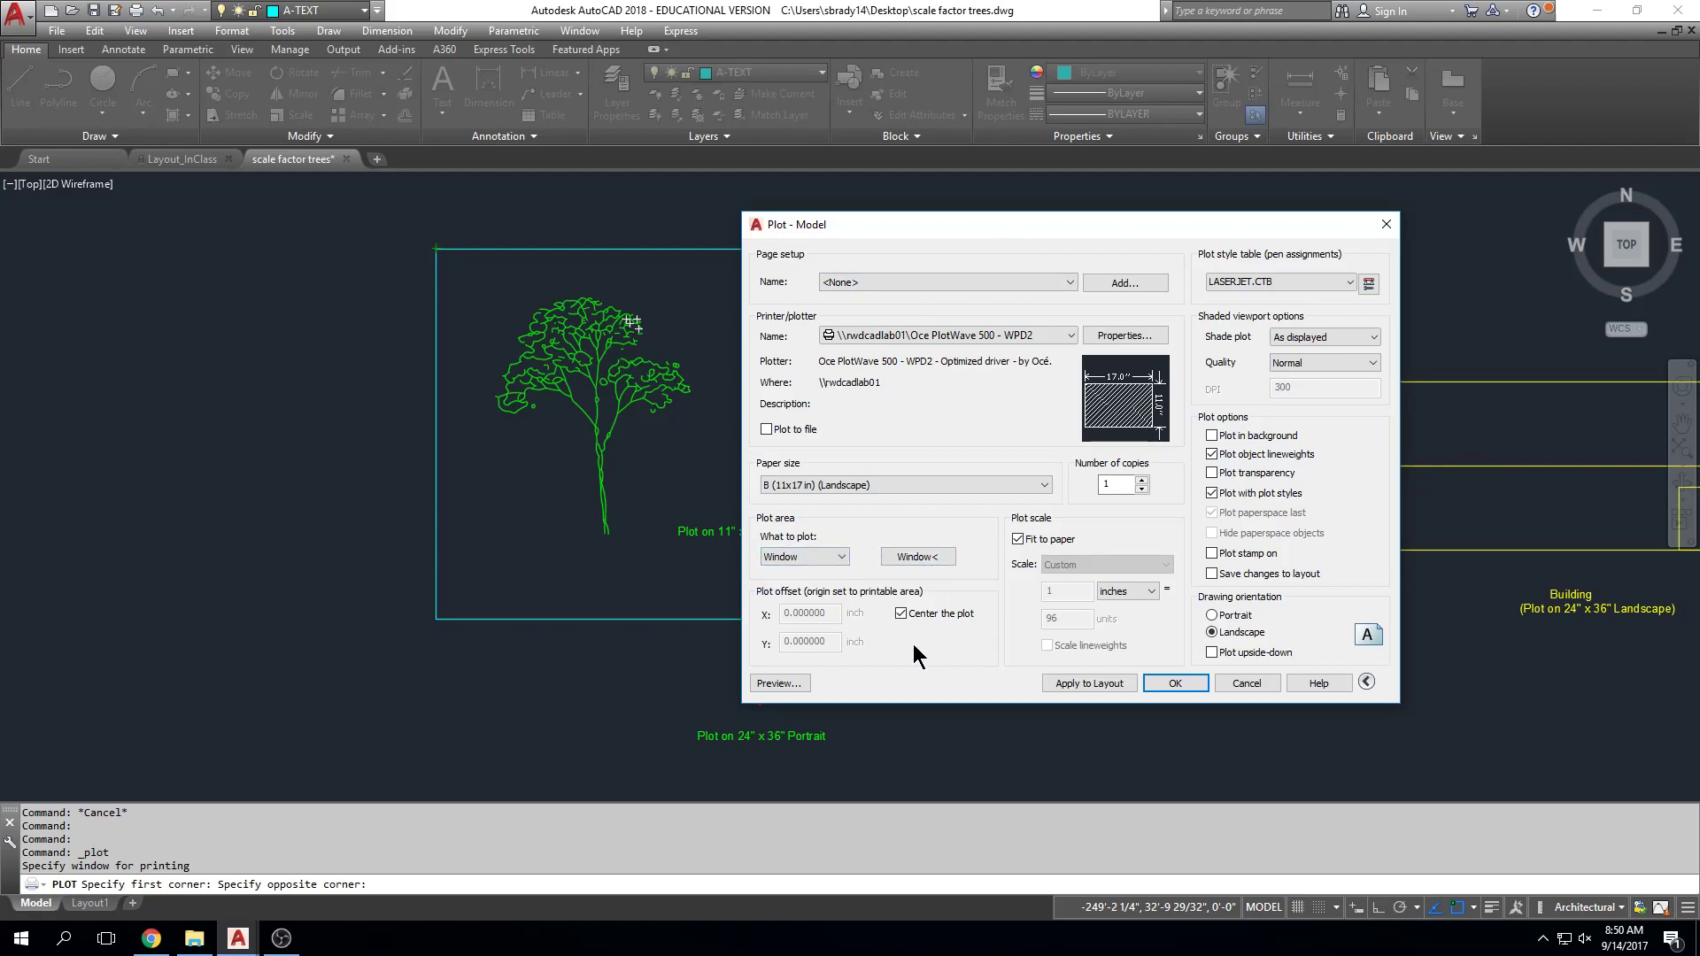
click(925, 560)
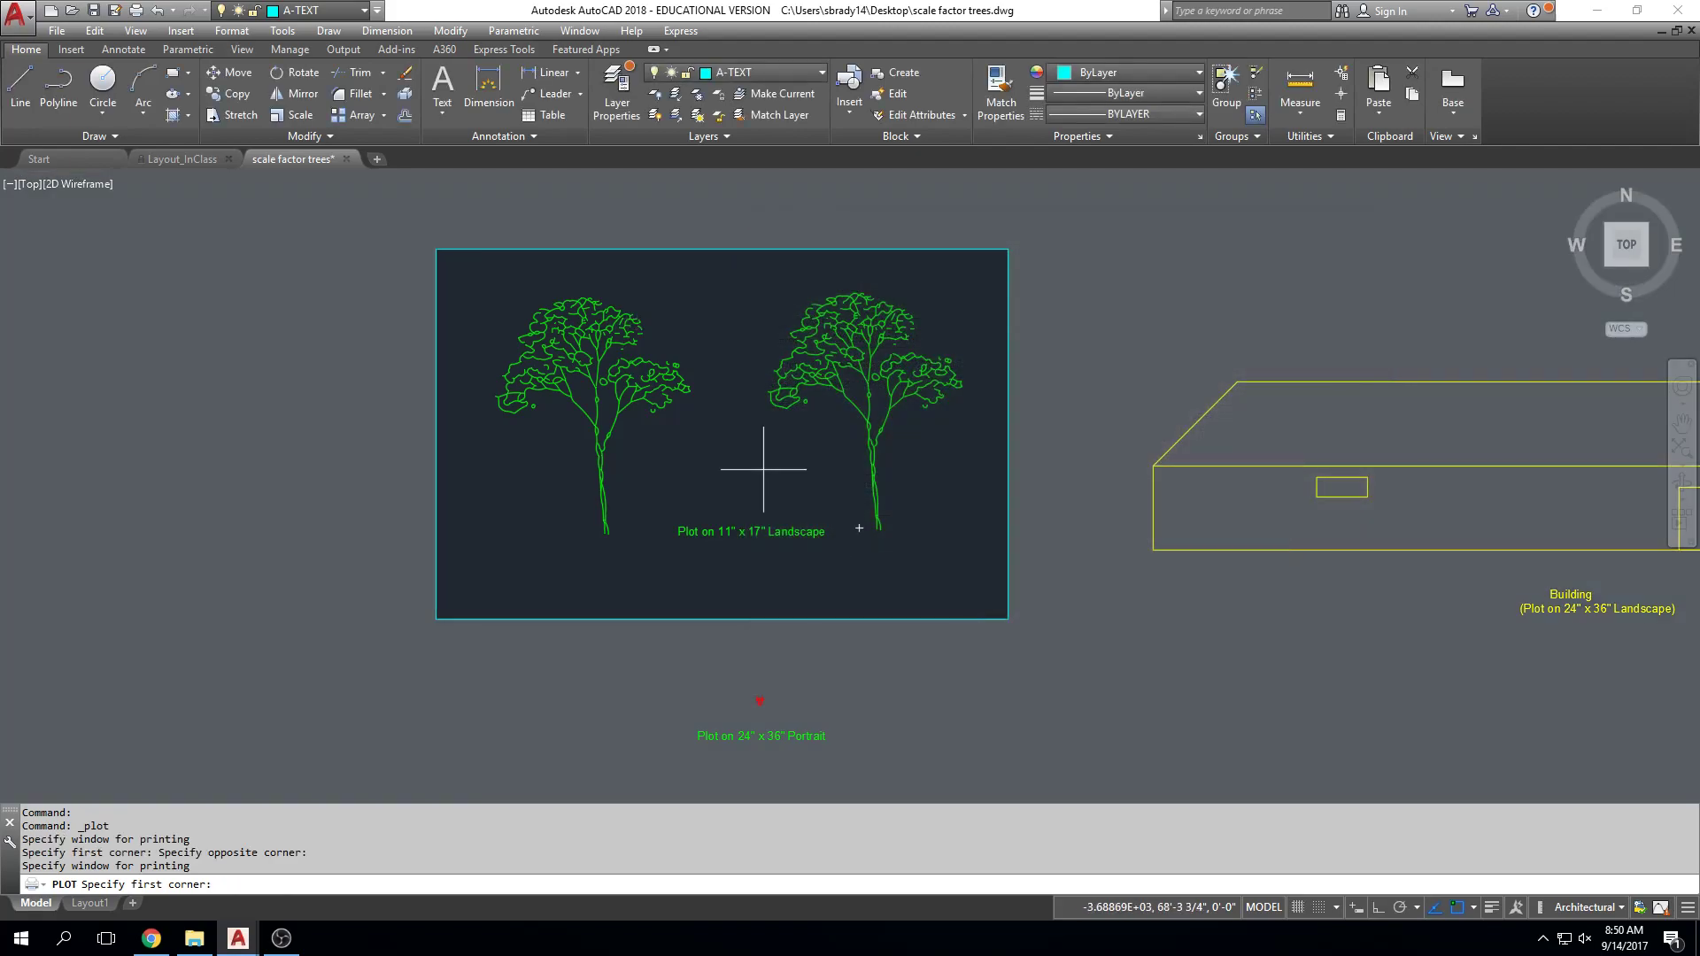
click(436, 249)
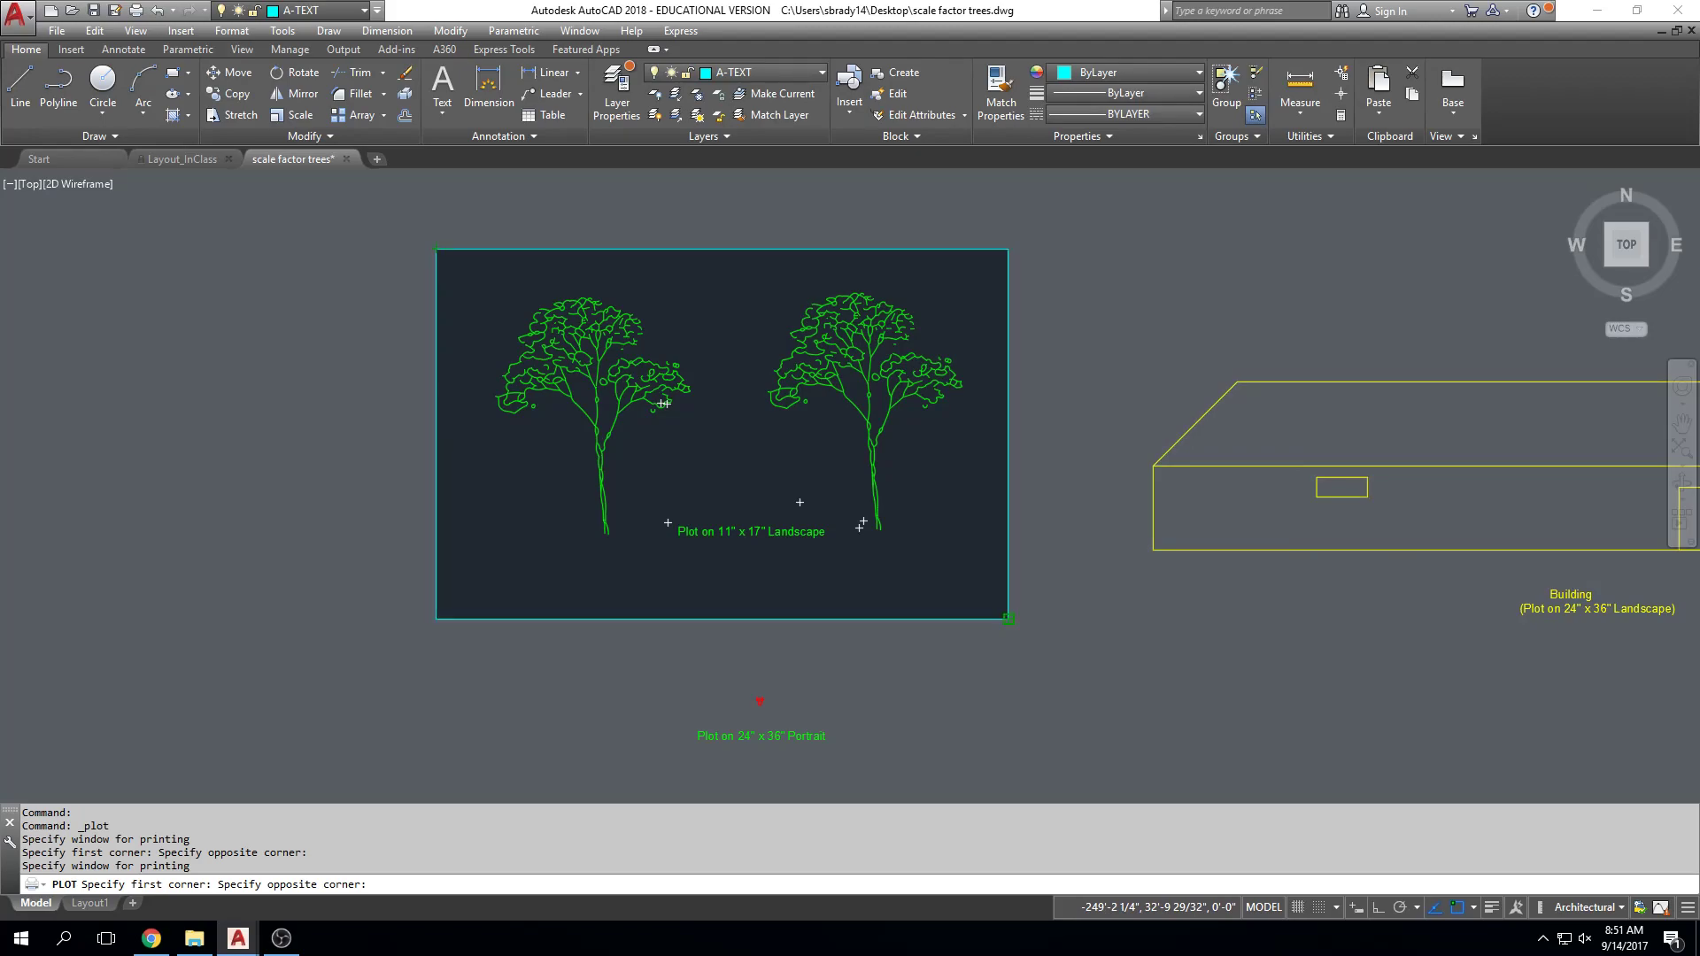
click(1008, 619)
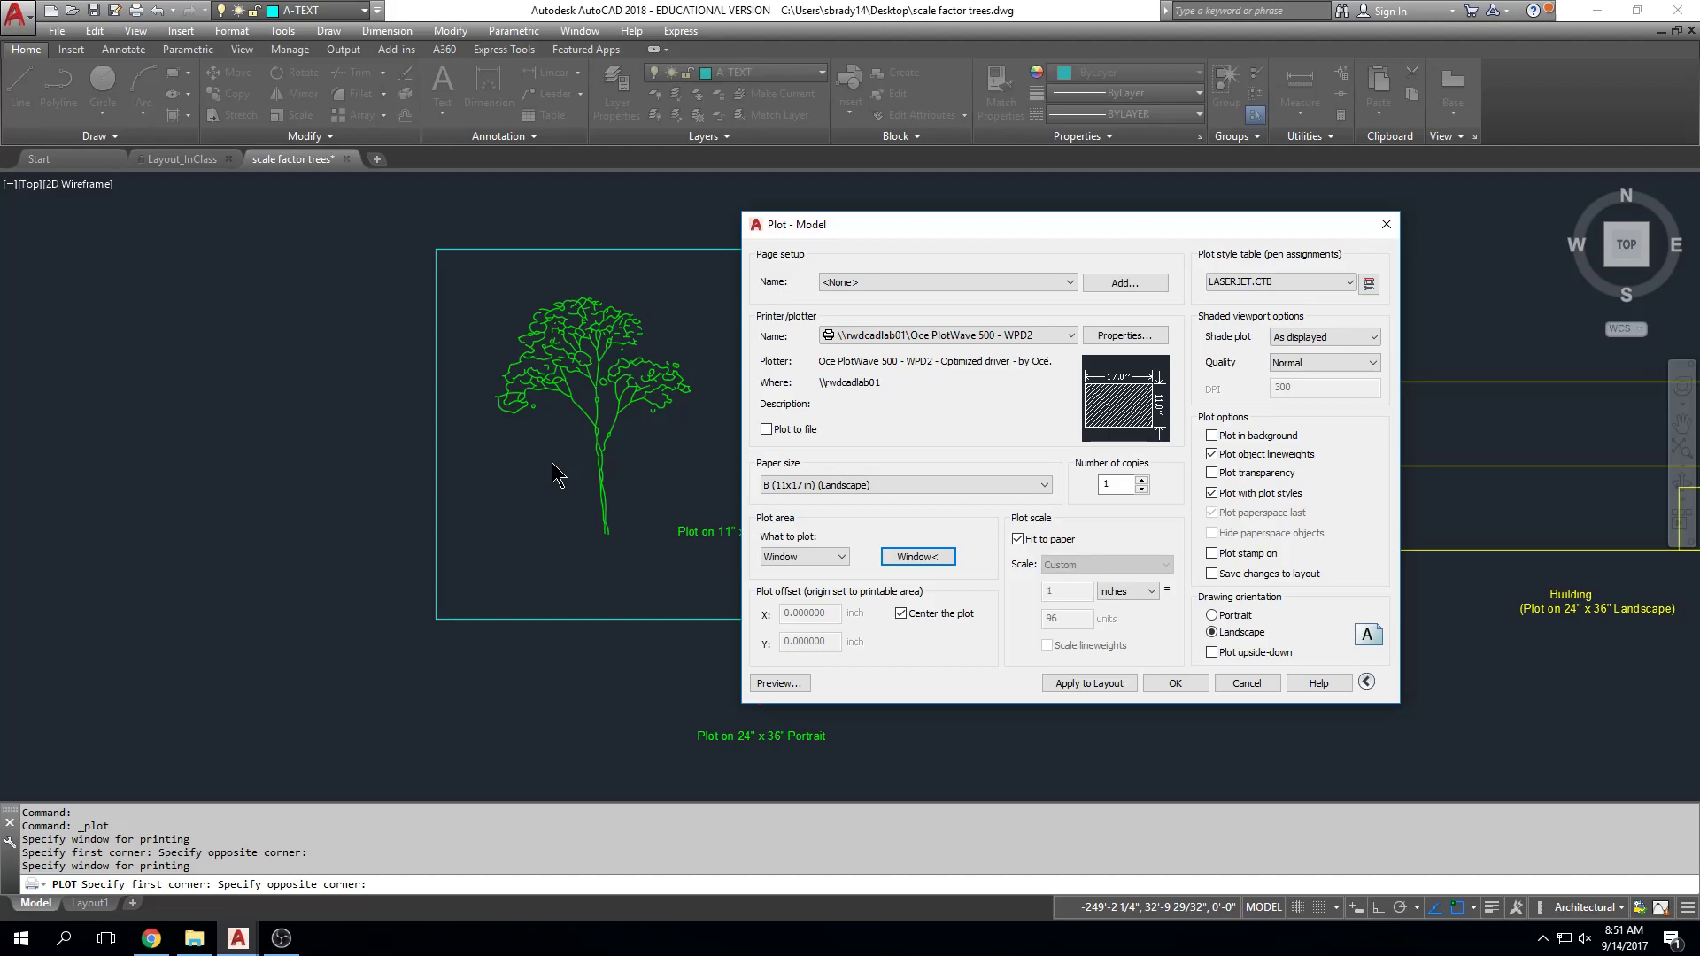
Step: Uncheck Fit to paper and set the plot scale to 1/8" = 1'-0"
click(1018, 539)
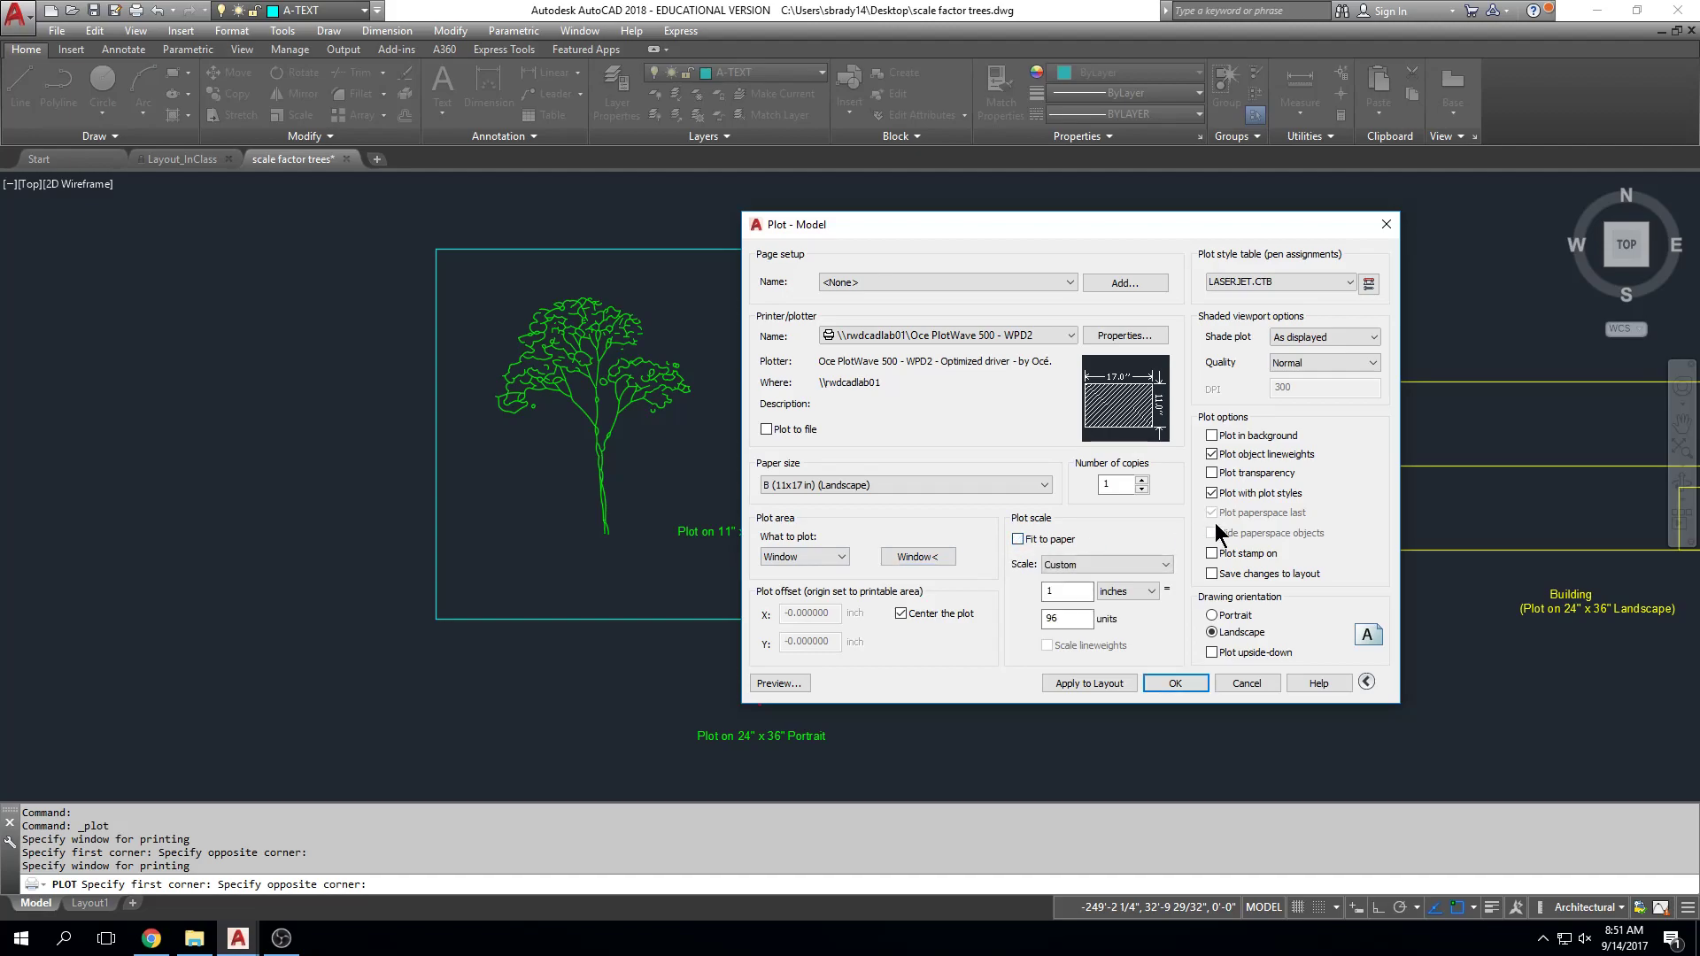
click(1163, 566)
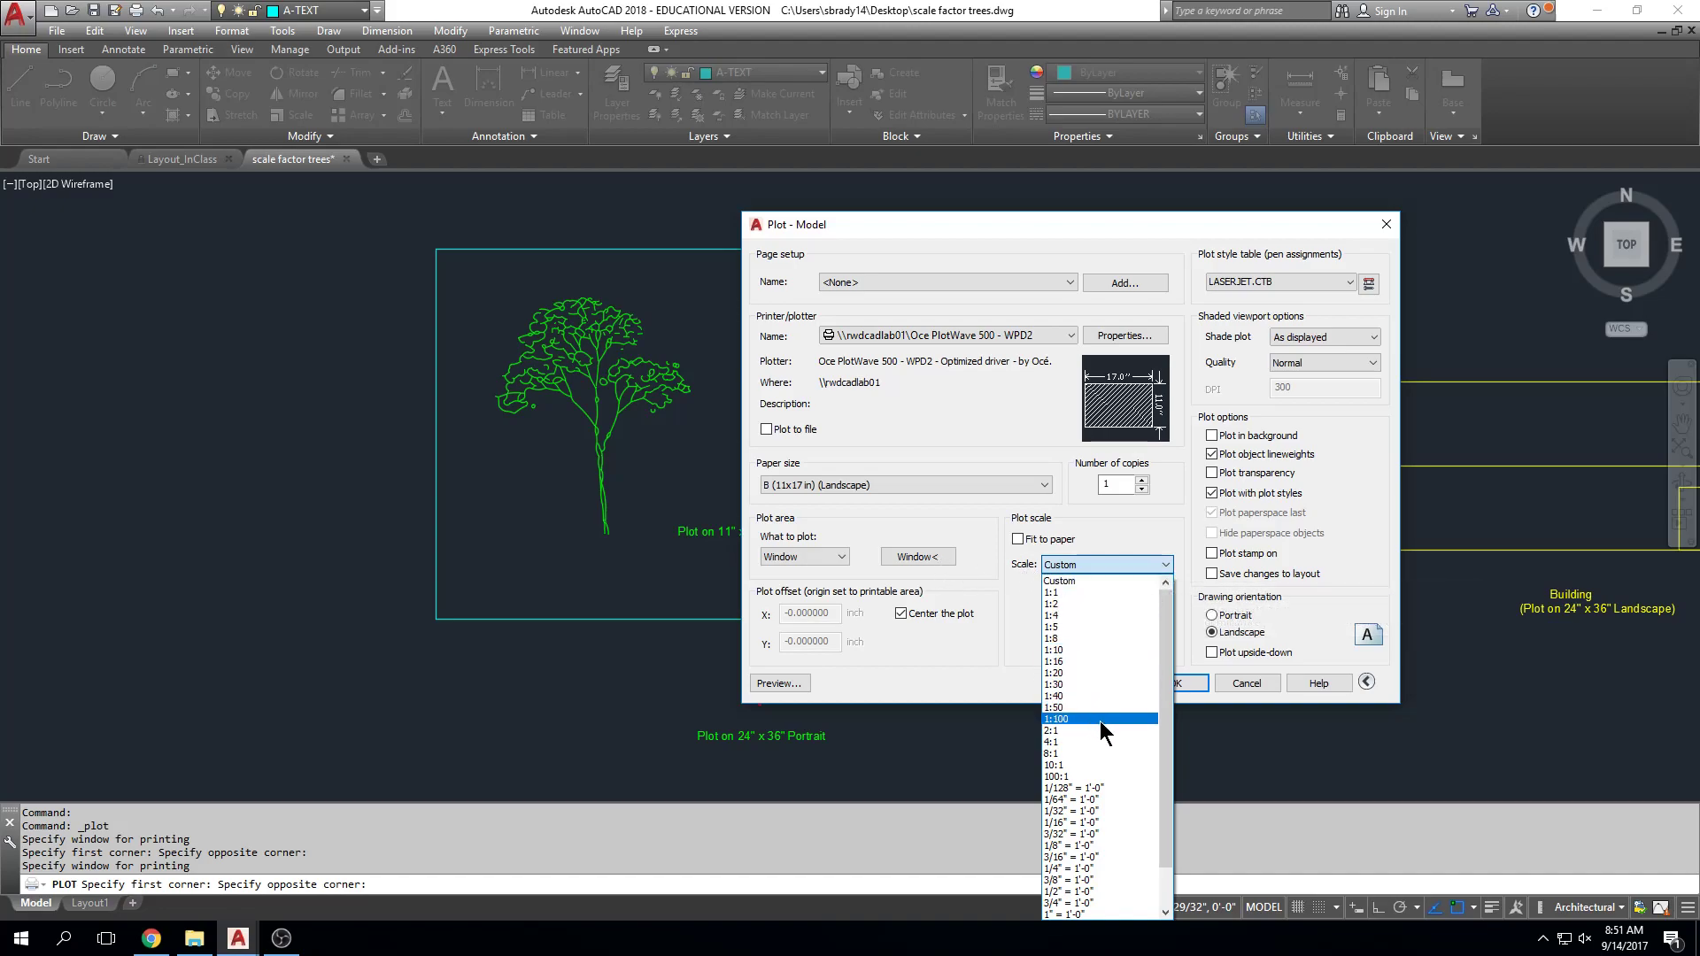
click(1103, 843)
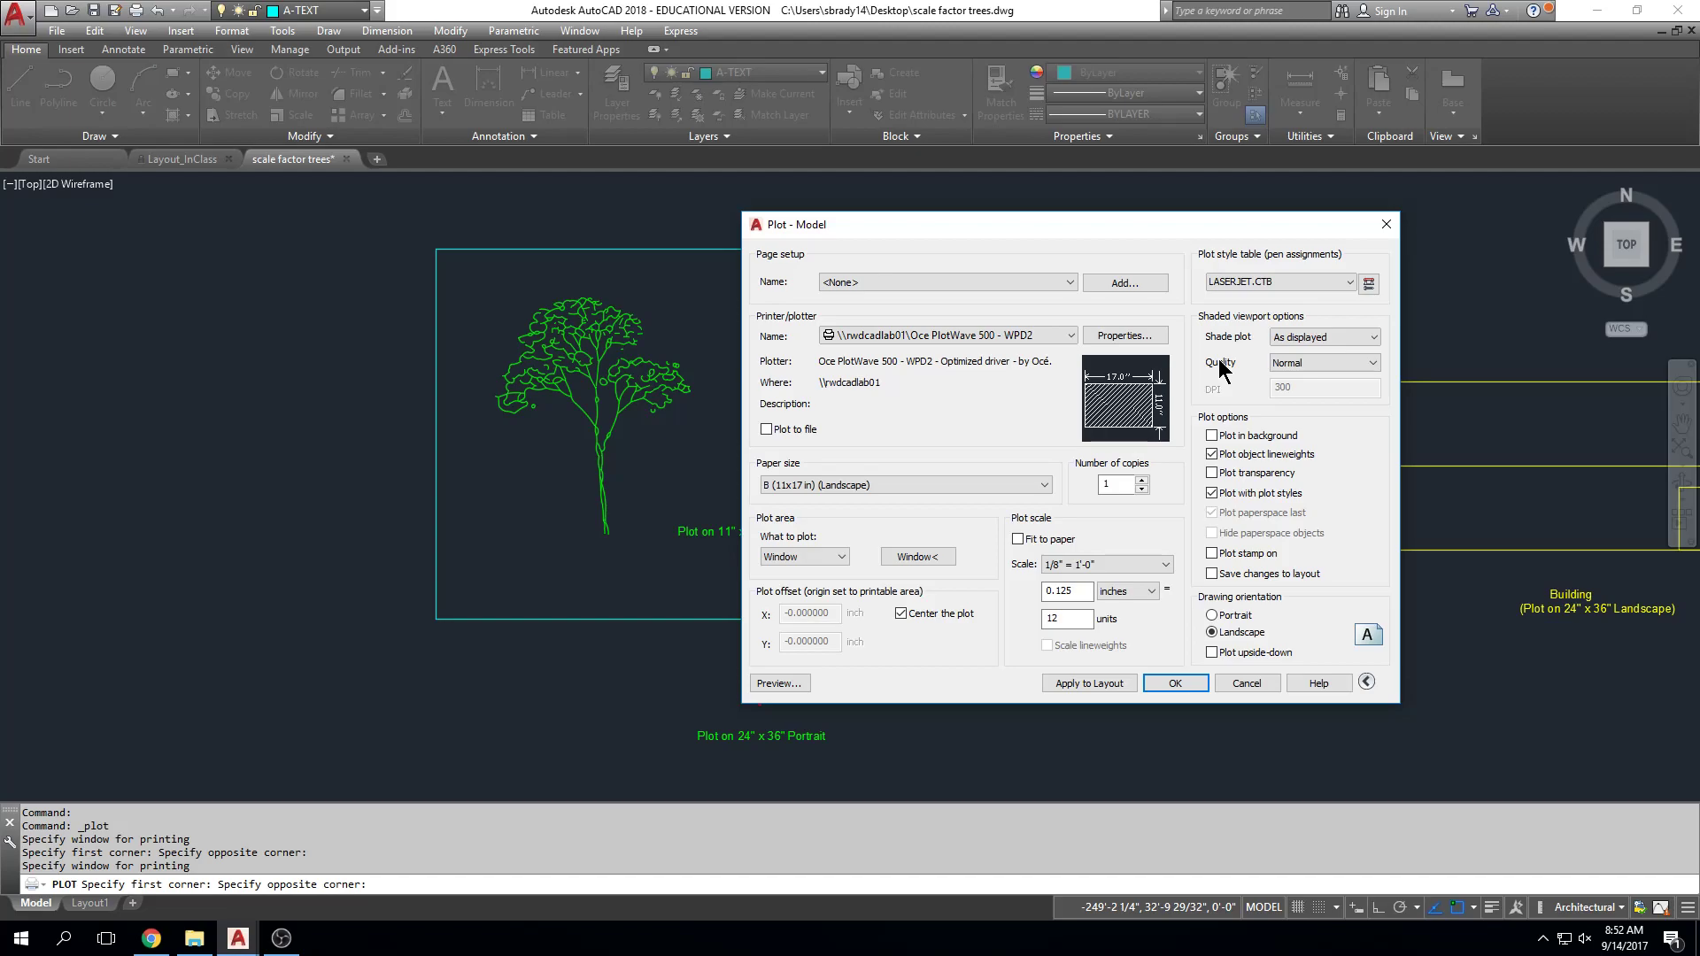
click(1212, 616)
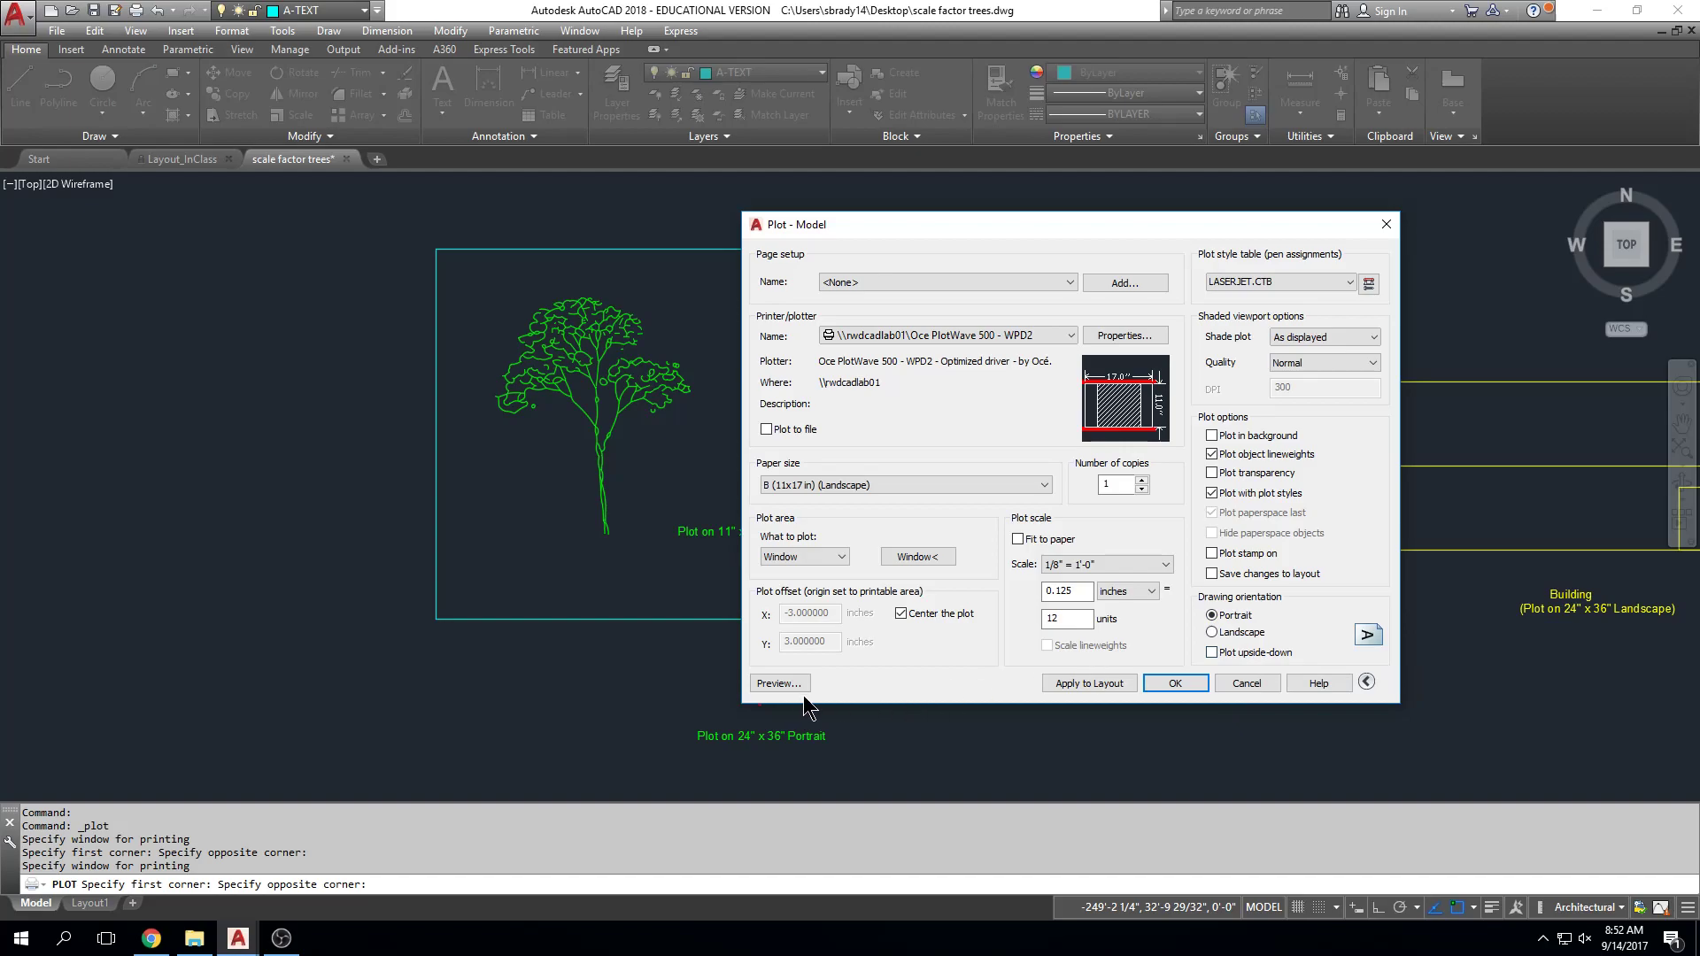
click(778, 684)
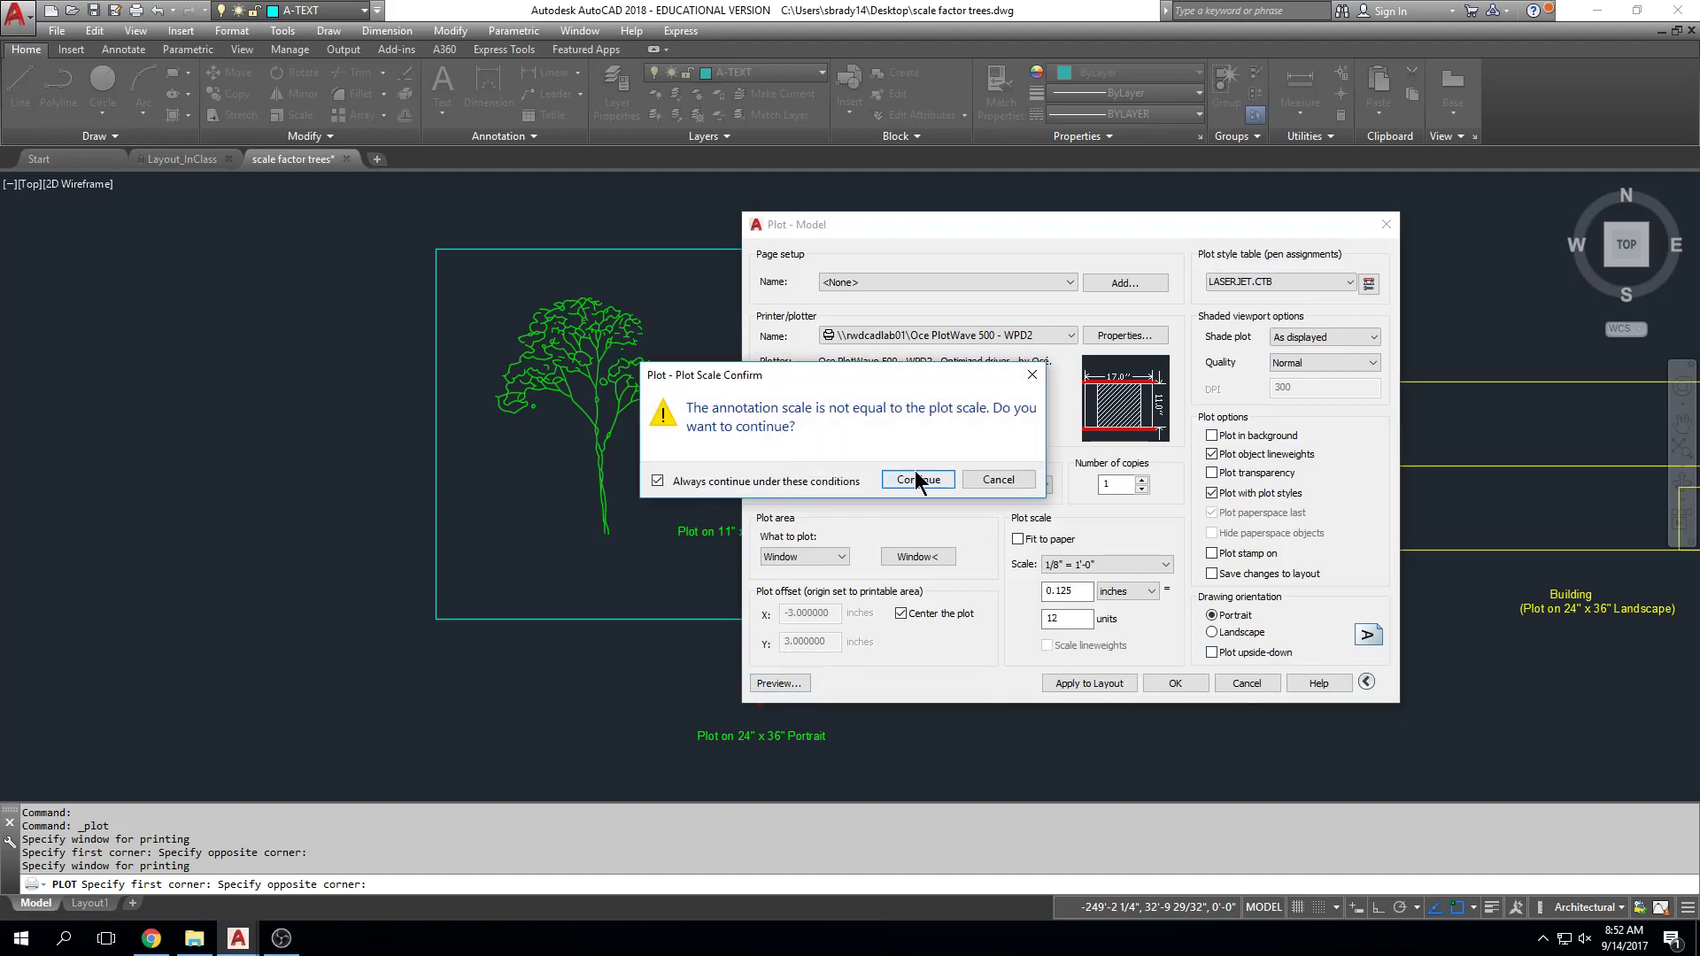
click(918, 480)
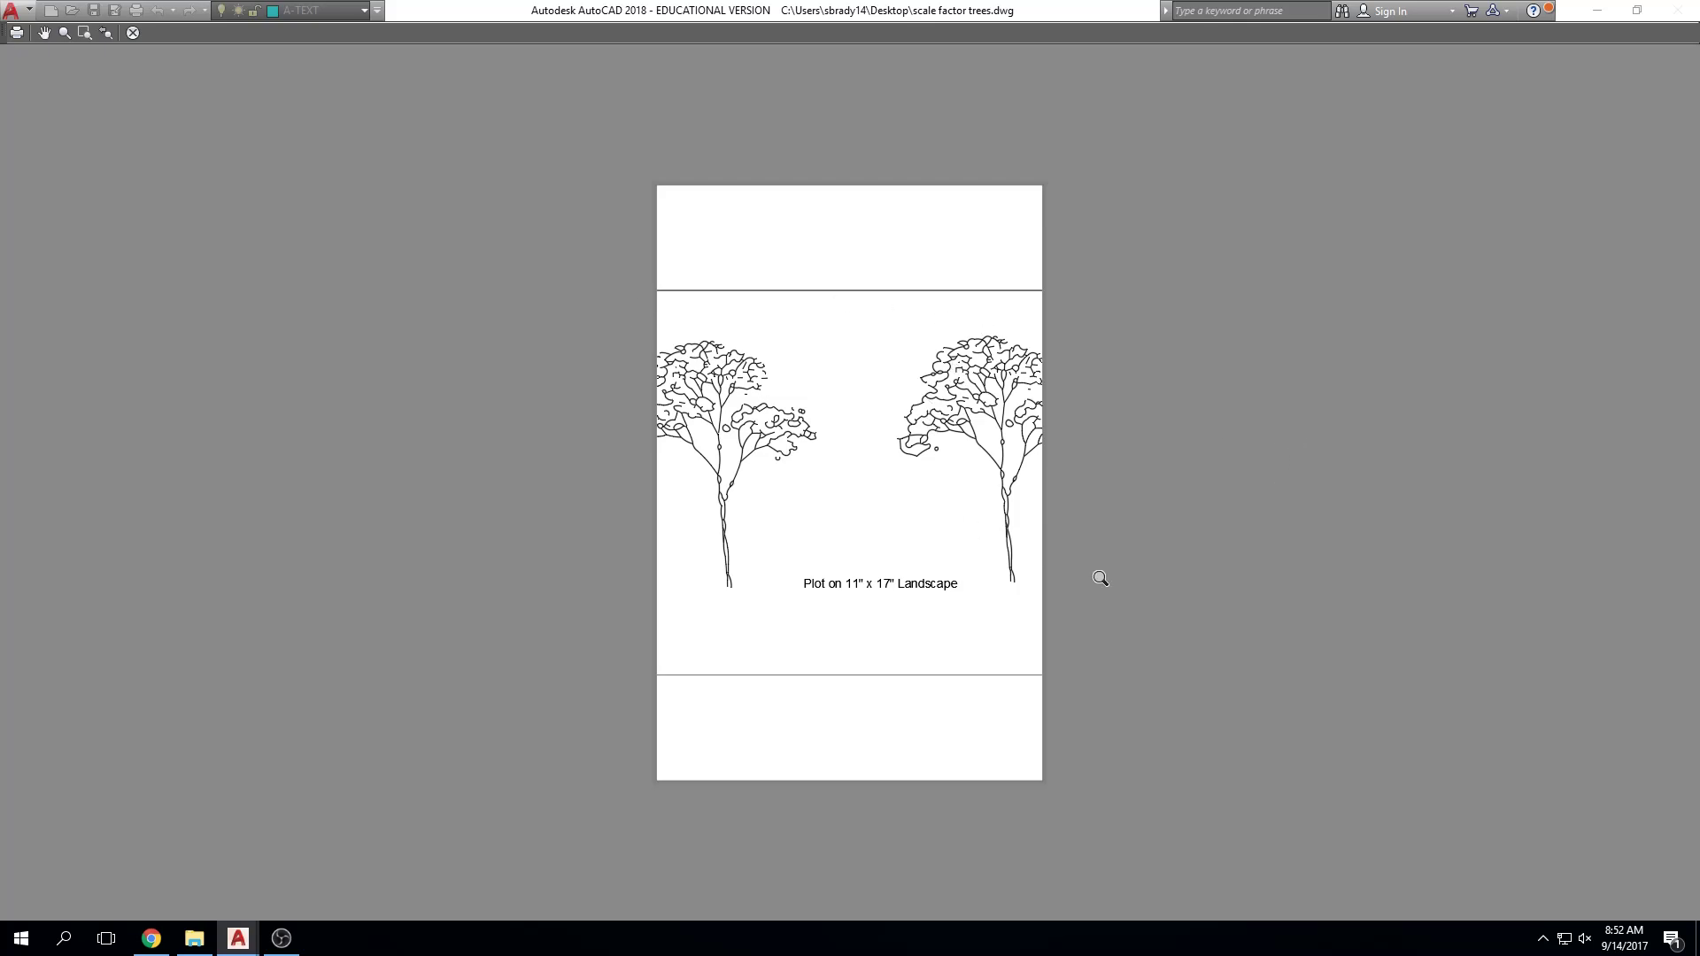
key(Escape)
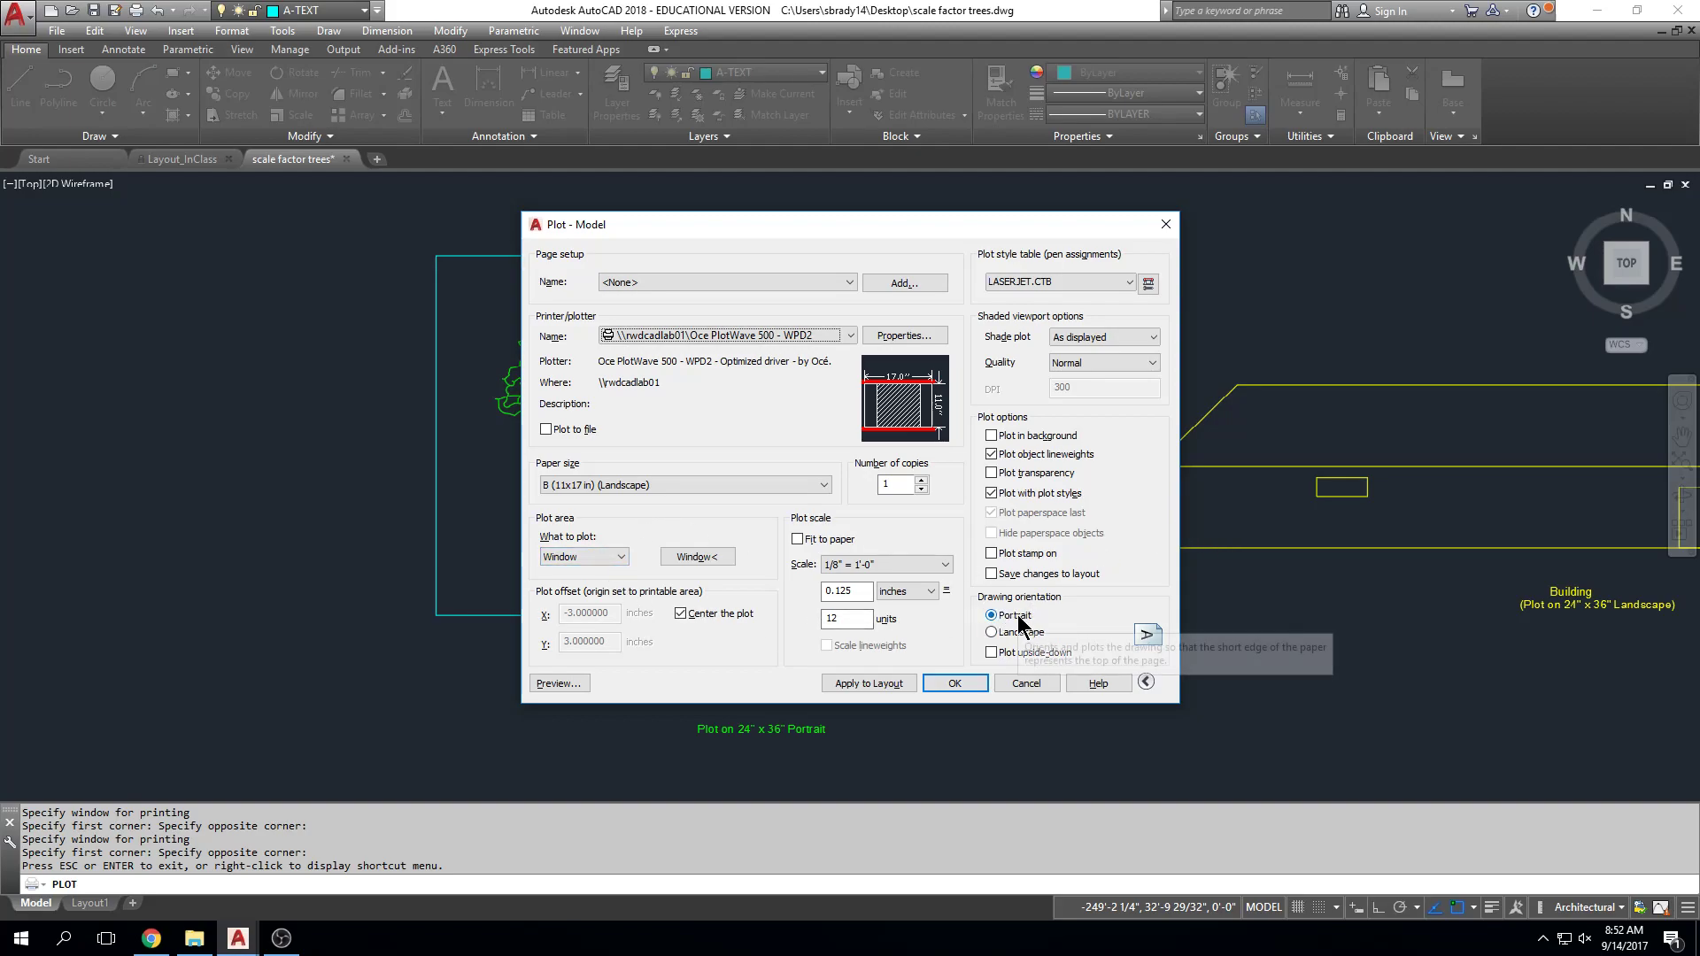
click(991, 633)
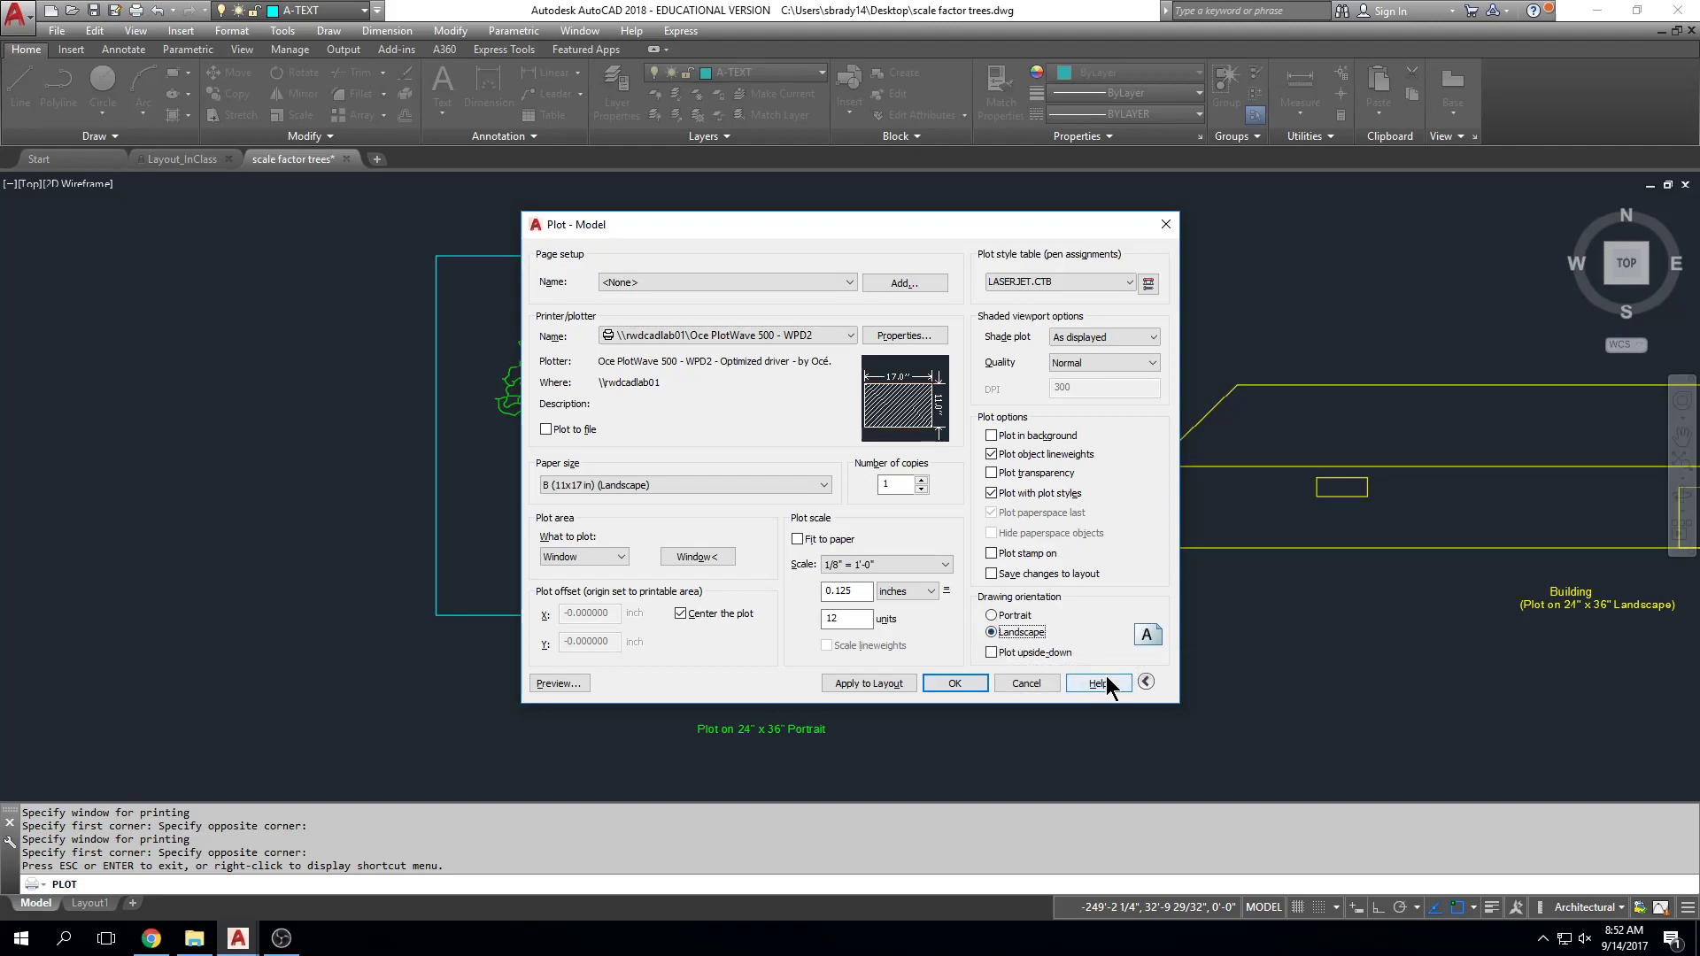
click(581, 685)
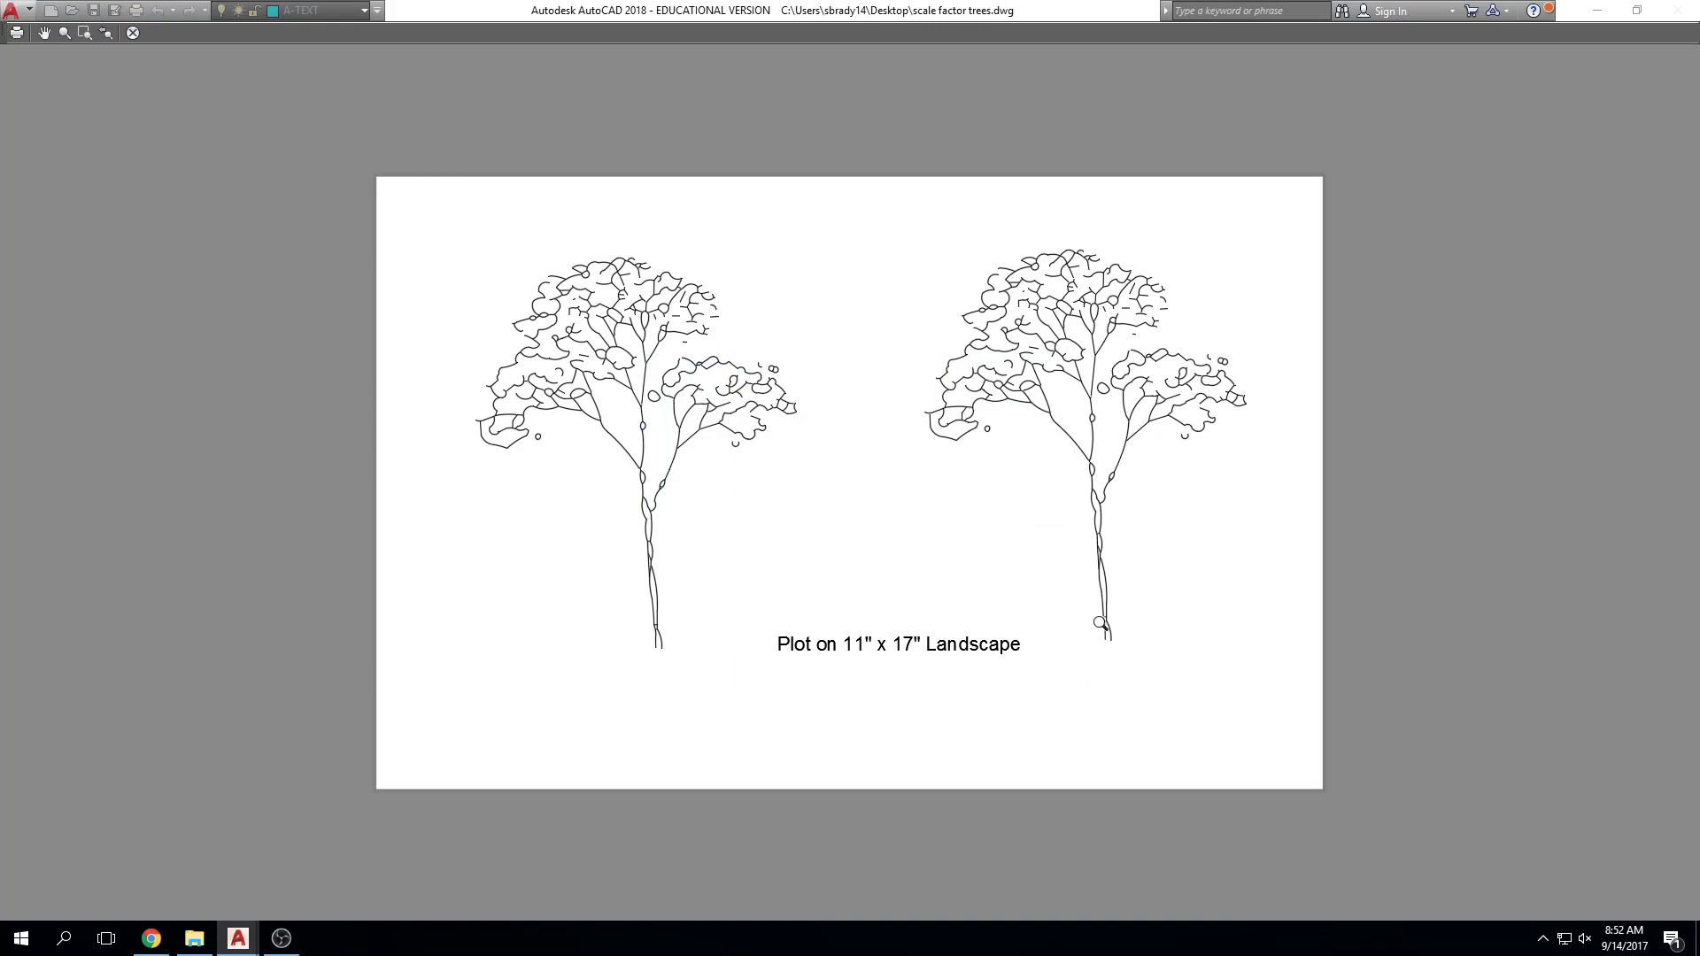
key(Escape)
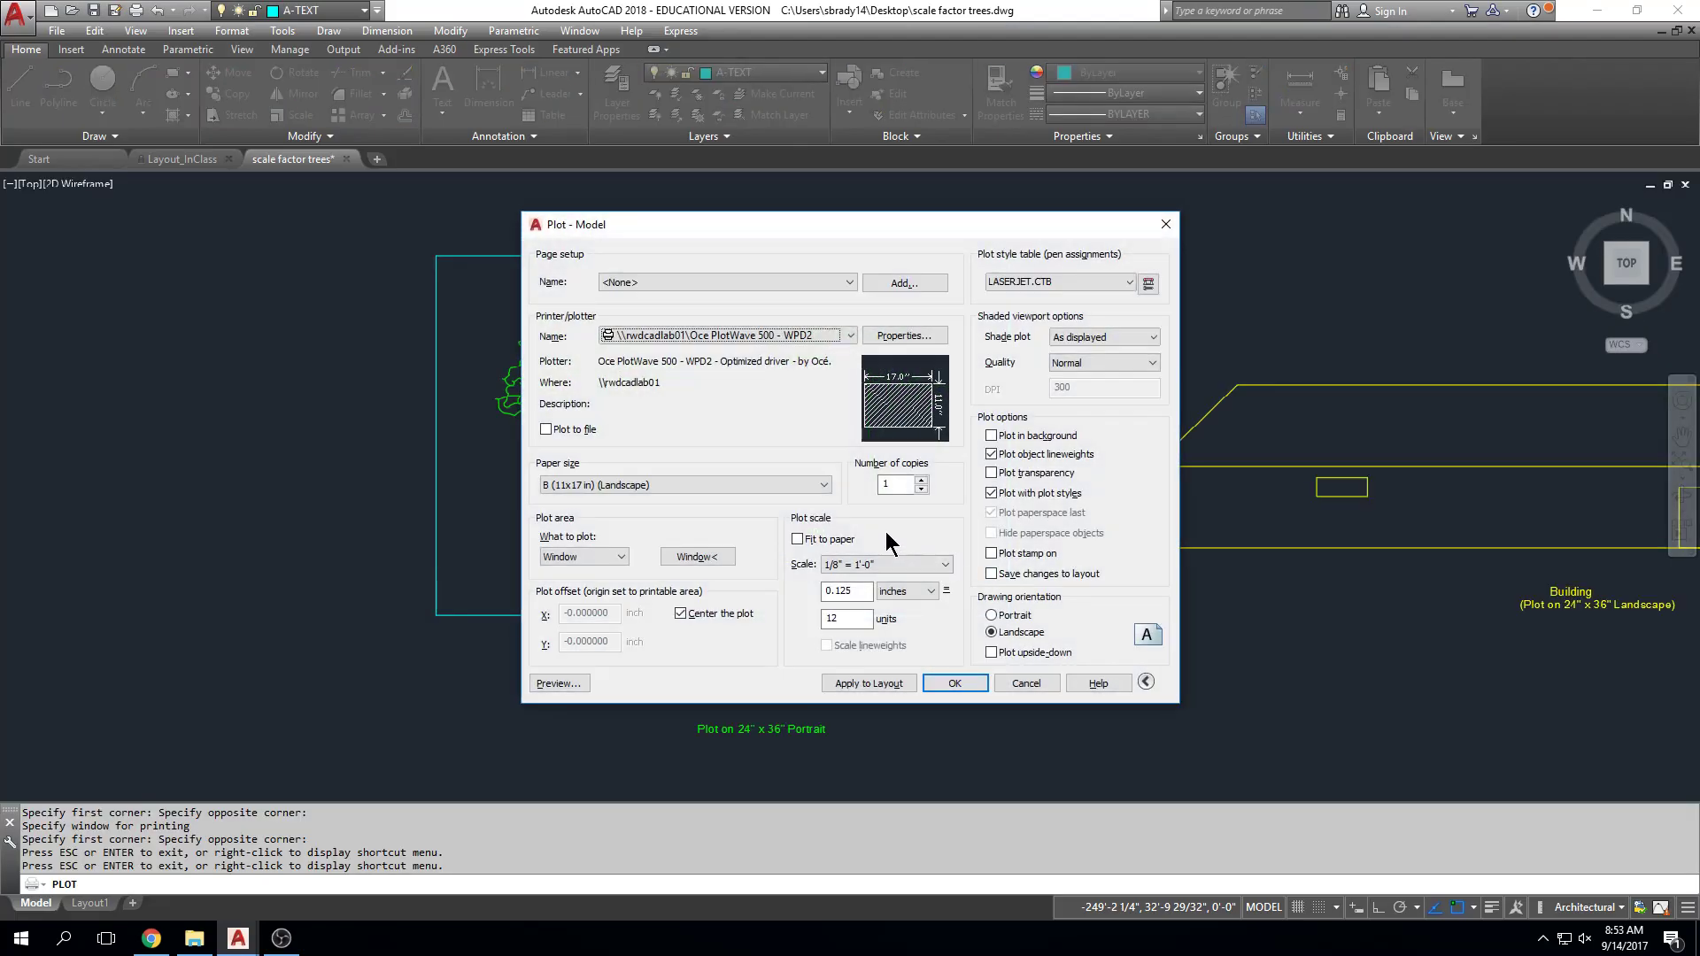
Step: Turn off Center the plot and preview the 1/8" = 1'-0" sheet
click(686, 614)
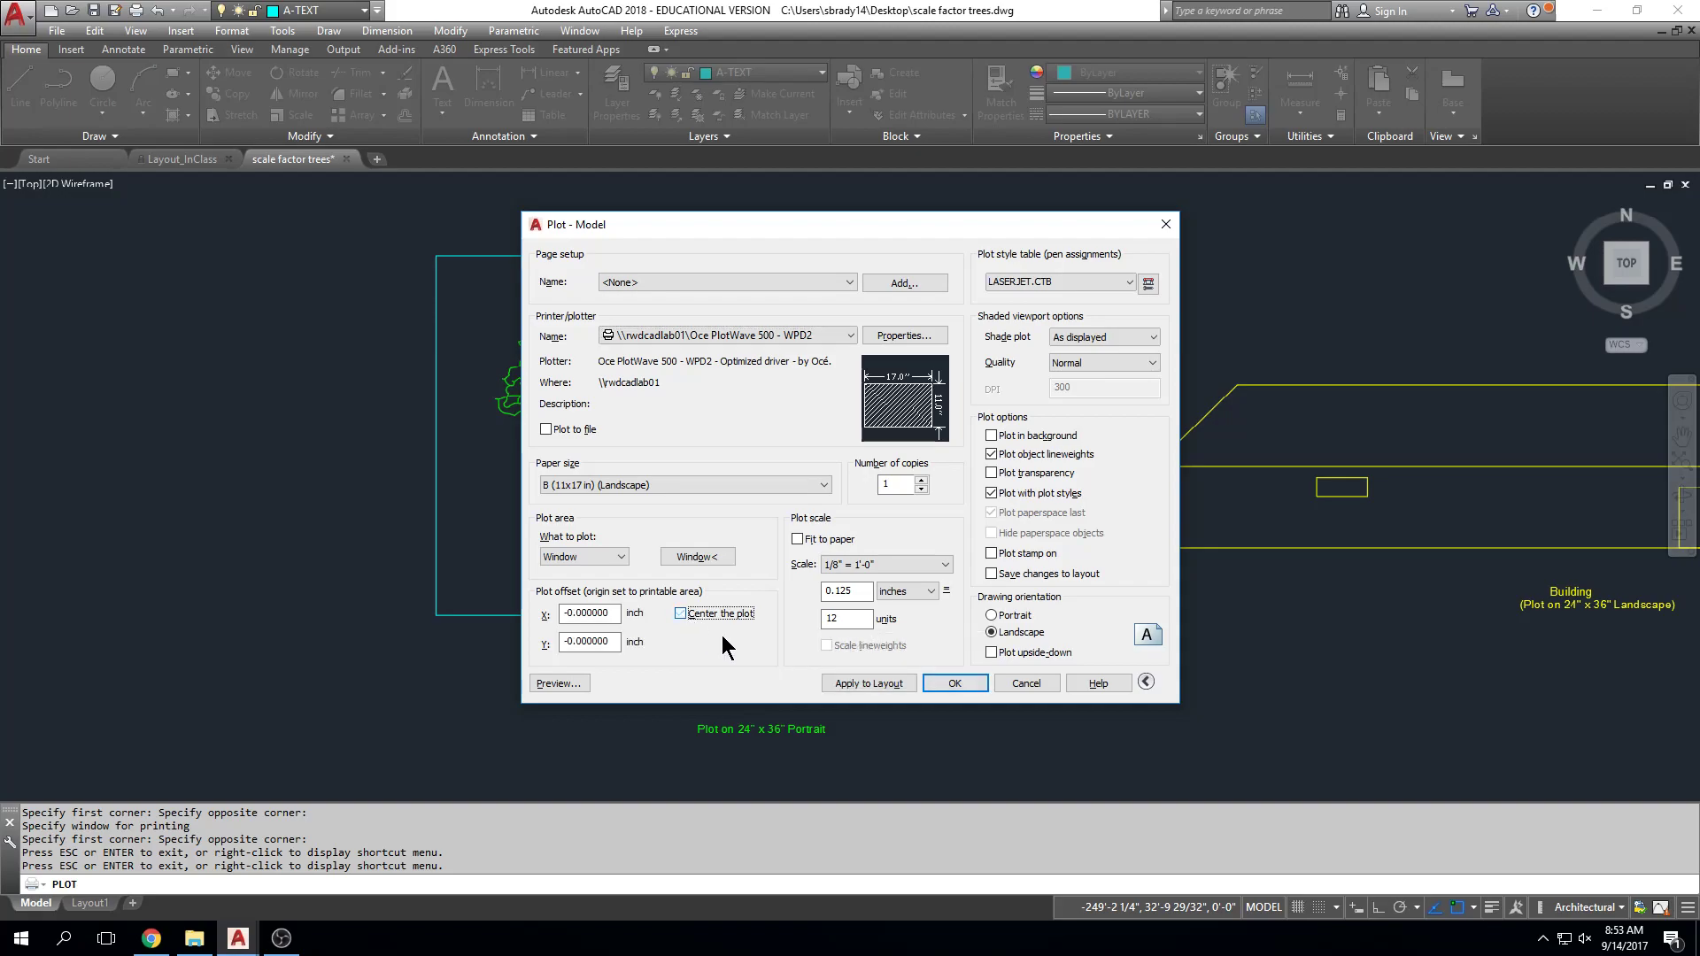
click(557, 684)
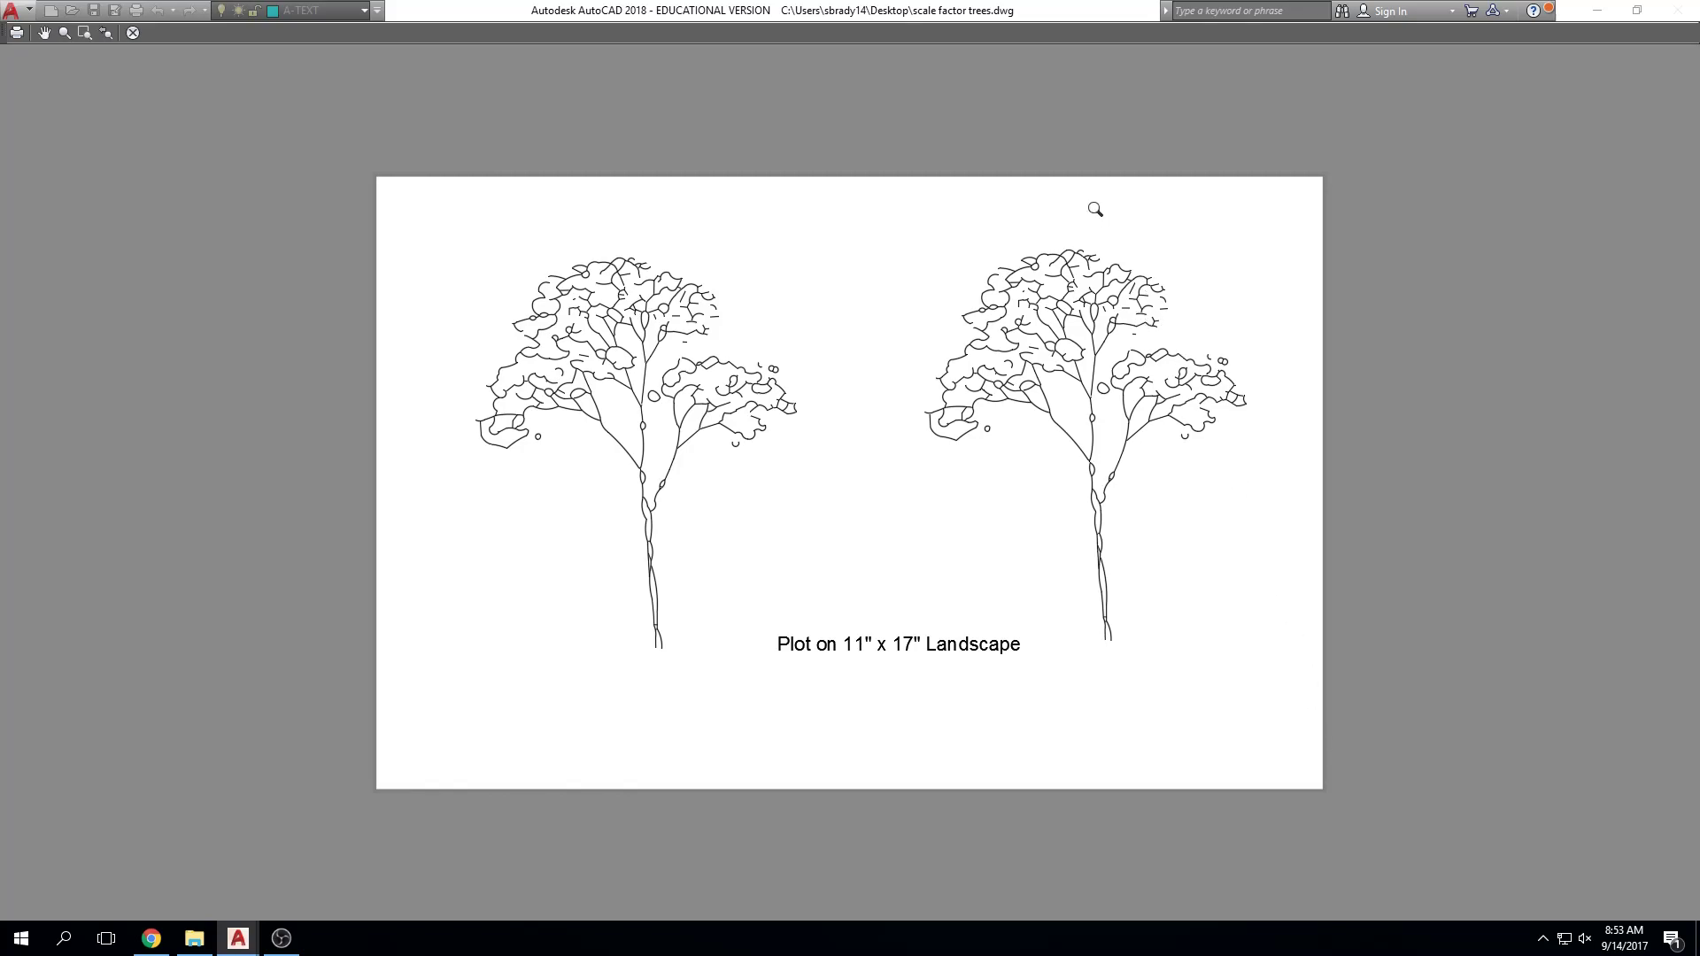
key(Escape)
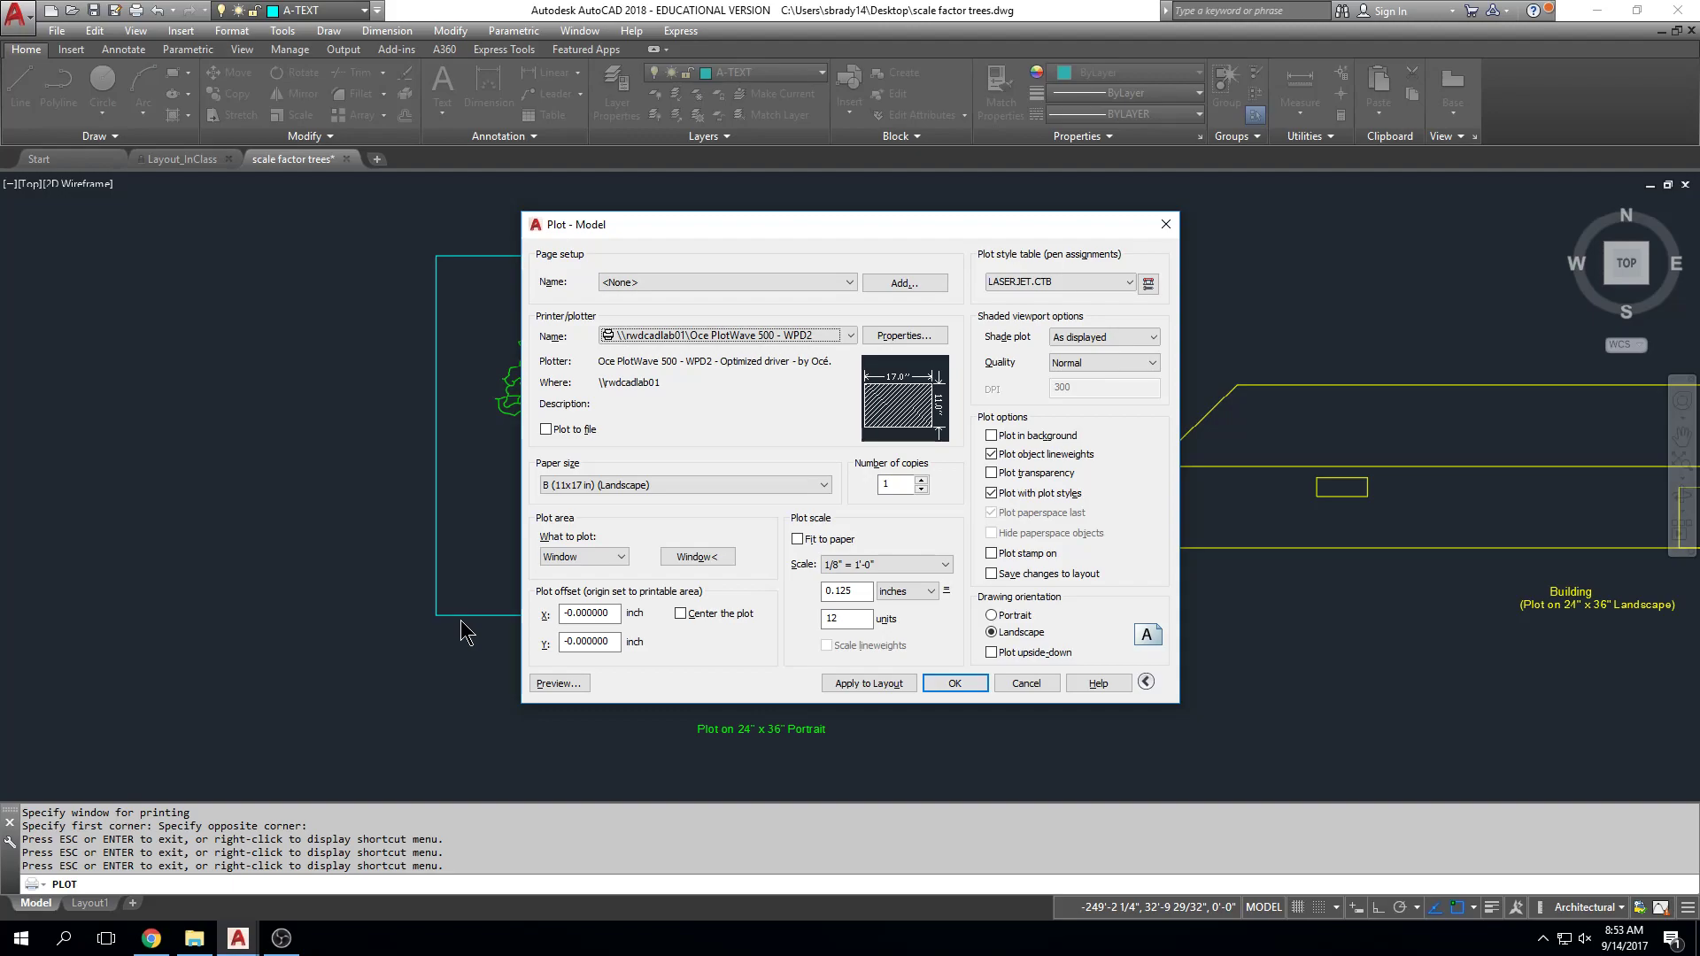
Step: Turn on Center the plot and Fit to paper, then preview the sheet
click(687, 614)
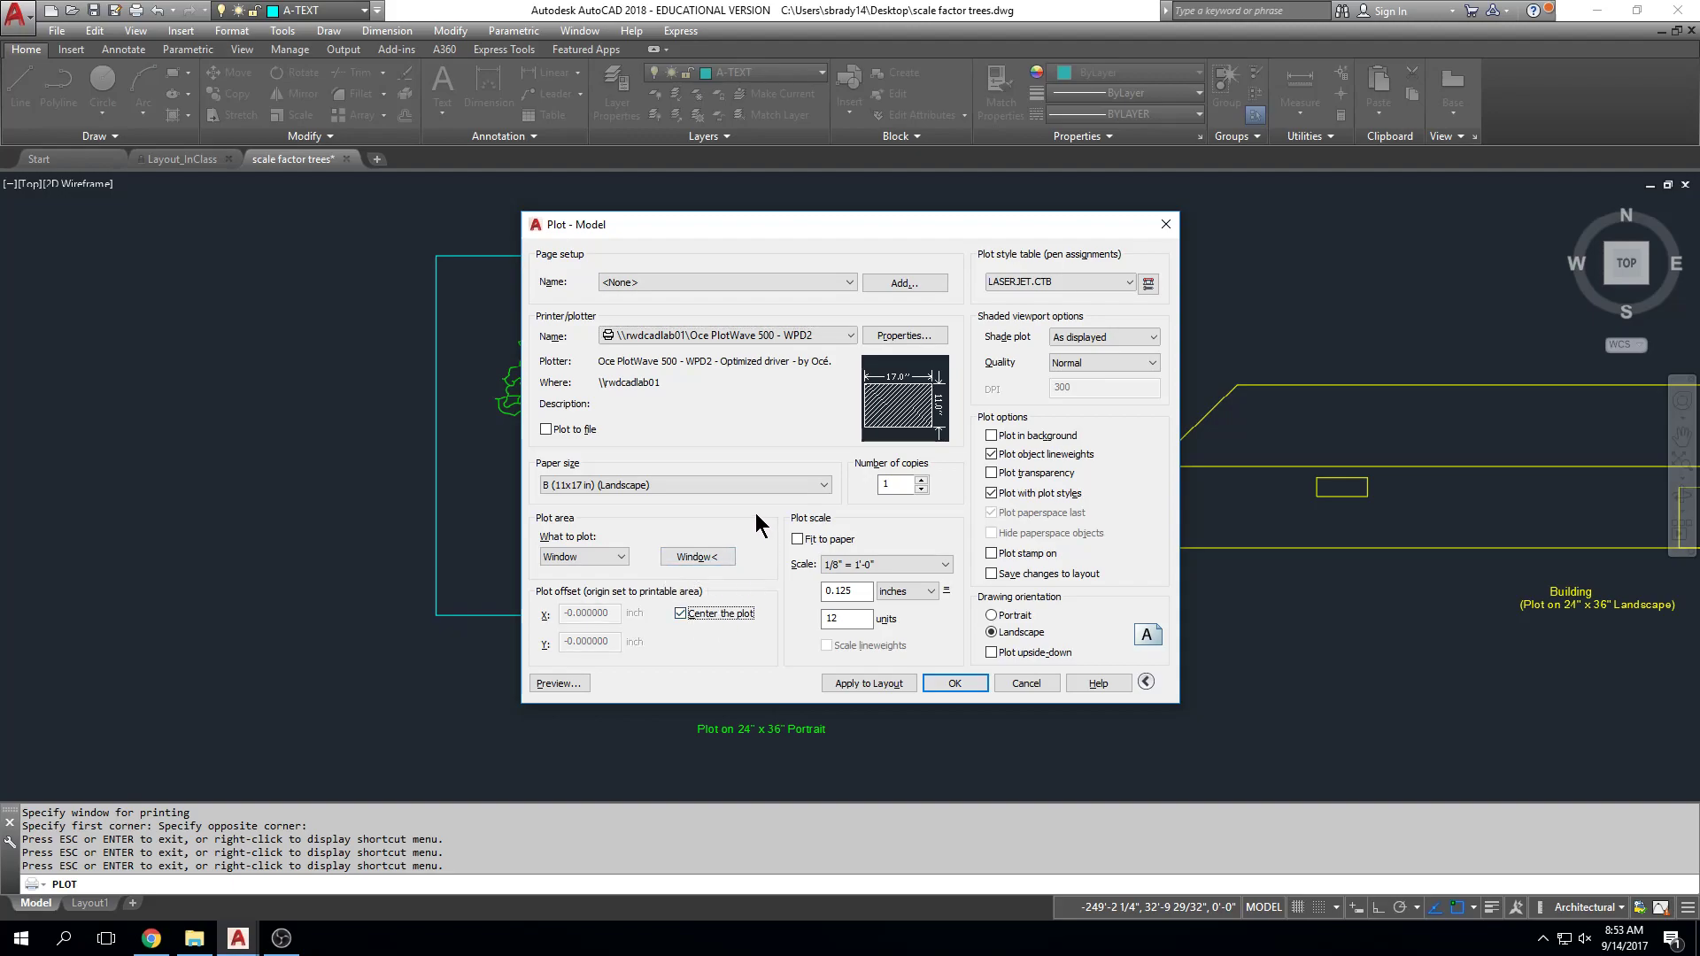
click(797, 539)
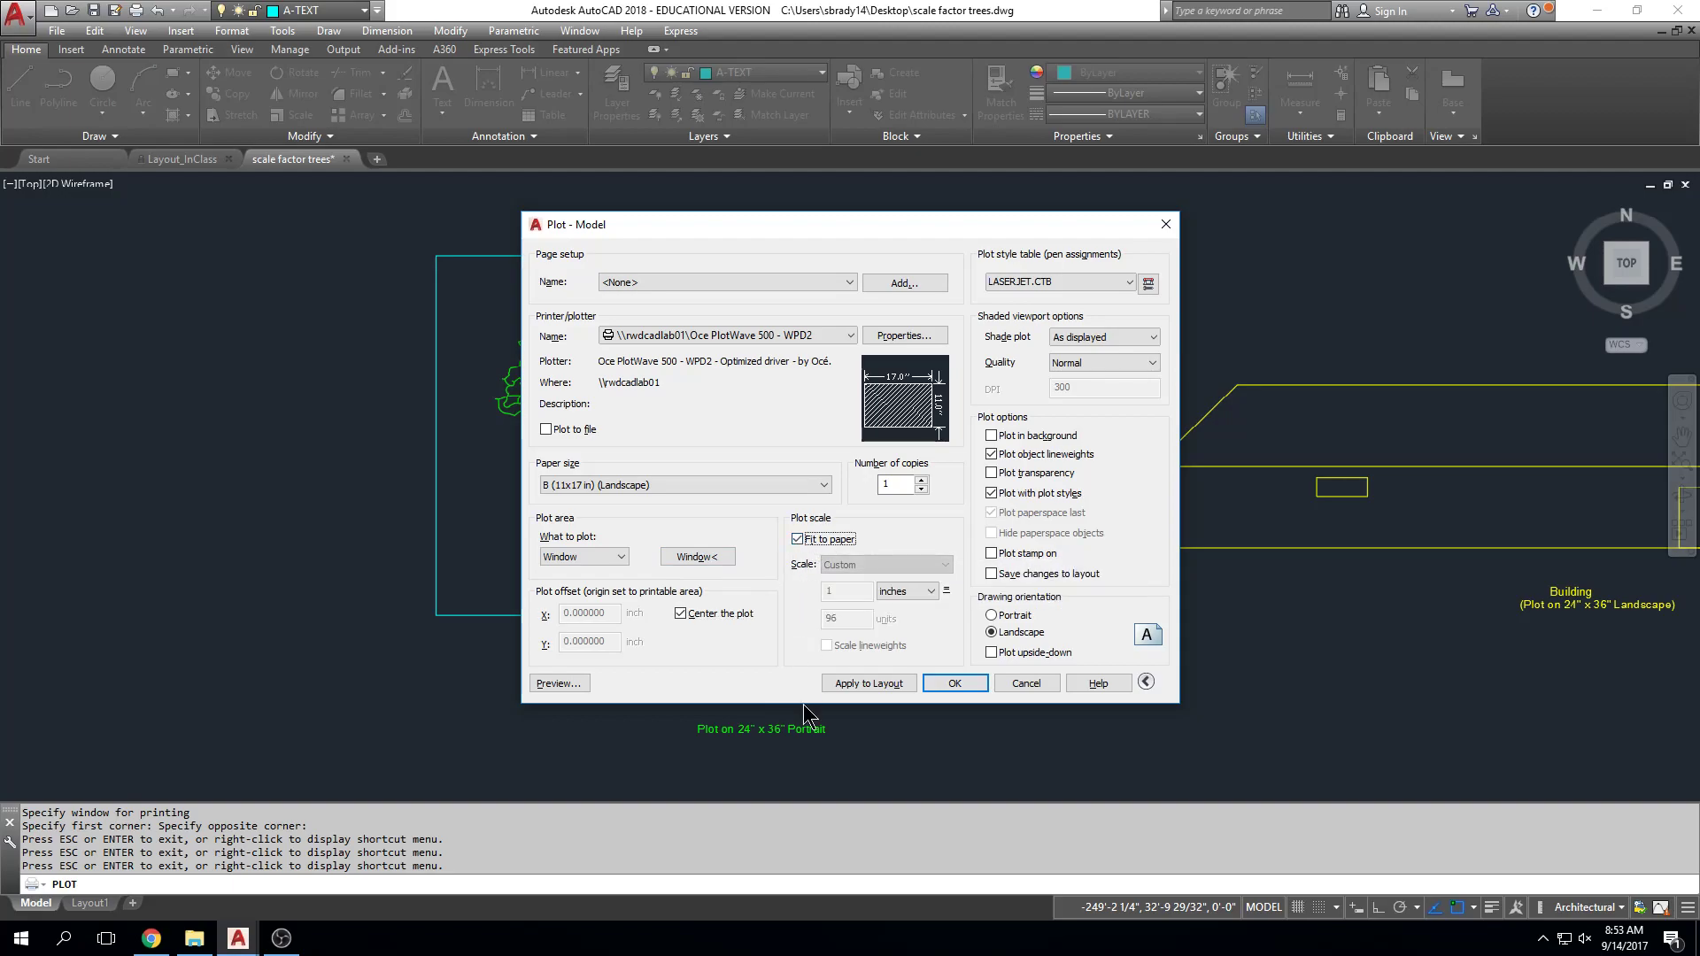
click(571, 683)
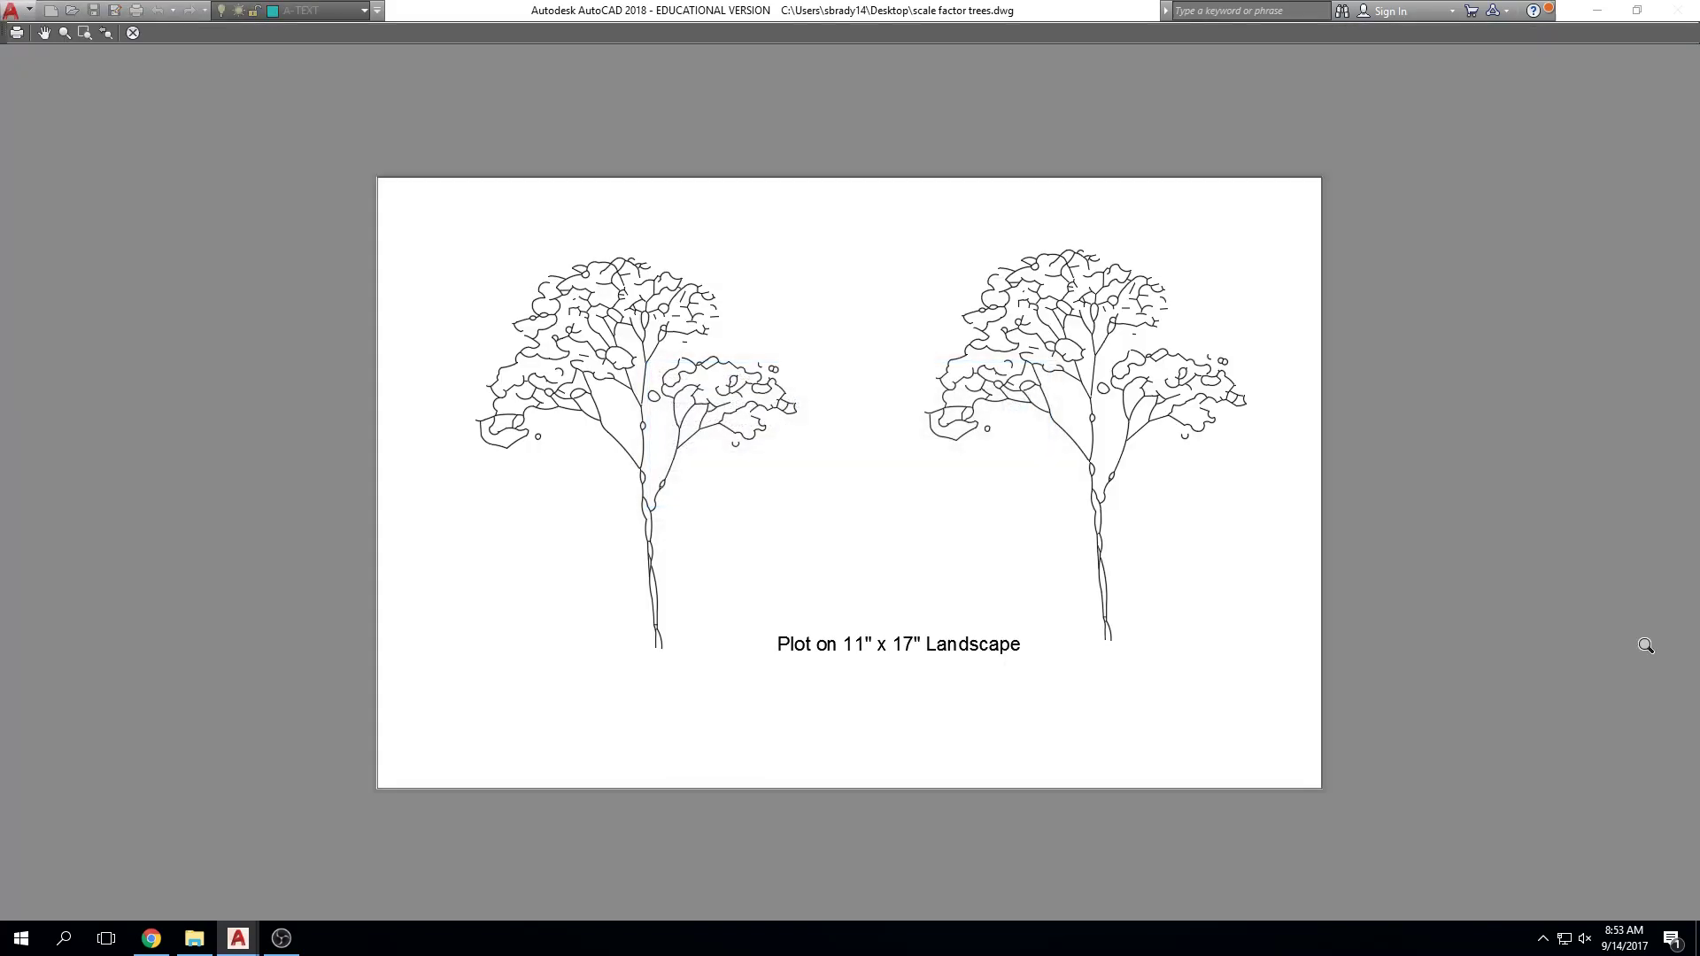
Step: Uncheck Center the plot and preview the fitted 11x17 sheet again, zooming around it
scroll(355, 169, up, 3)
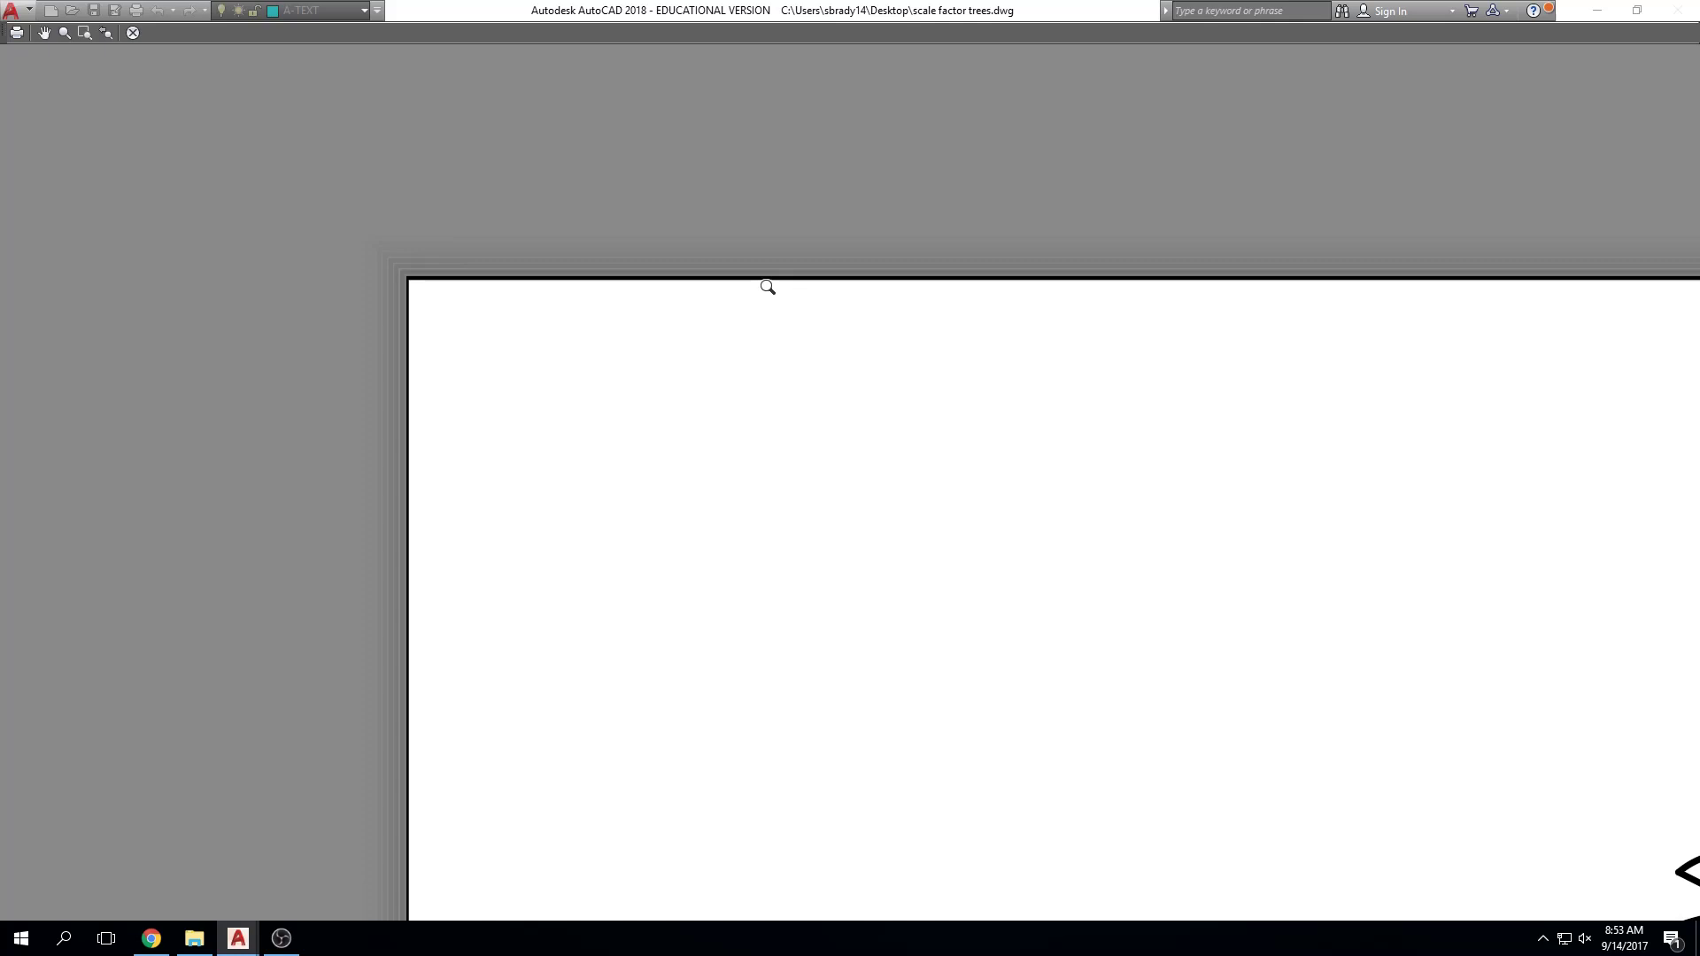
key(Escape)
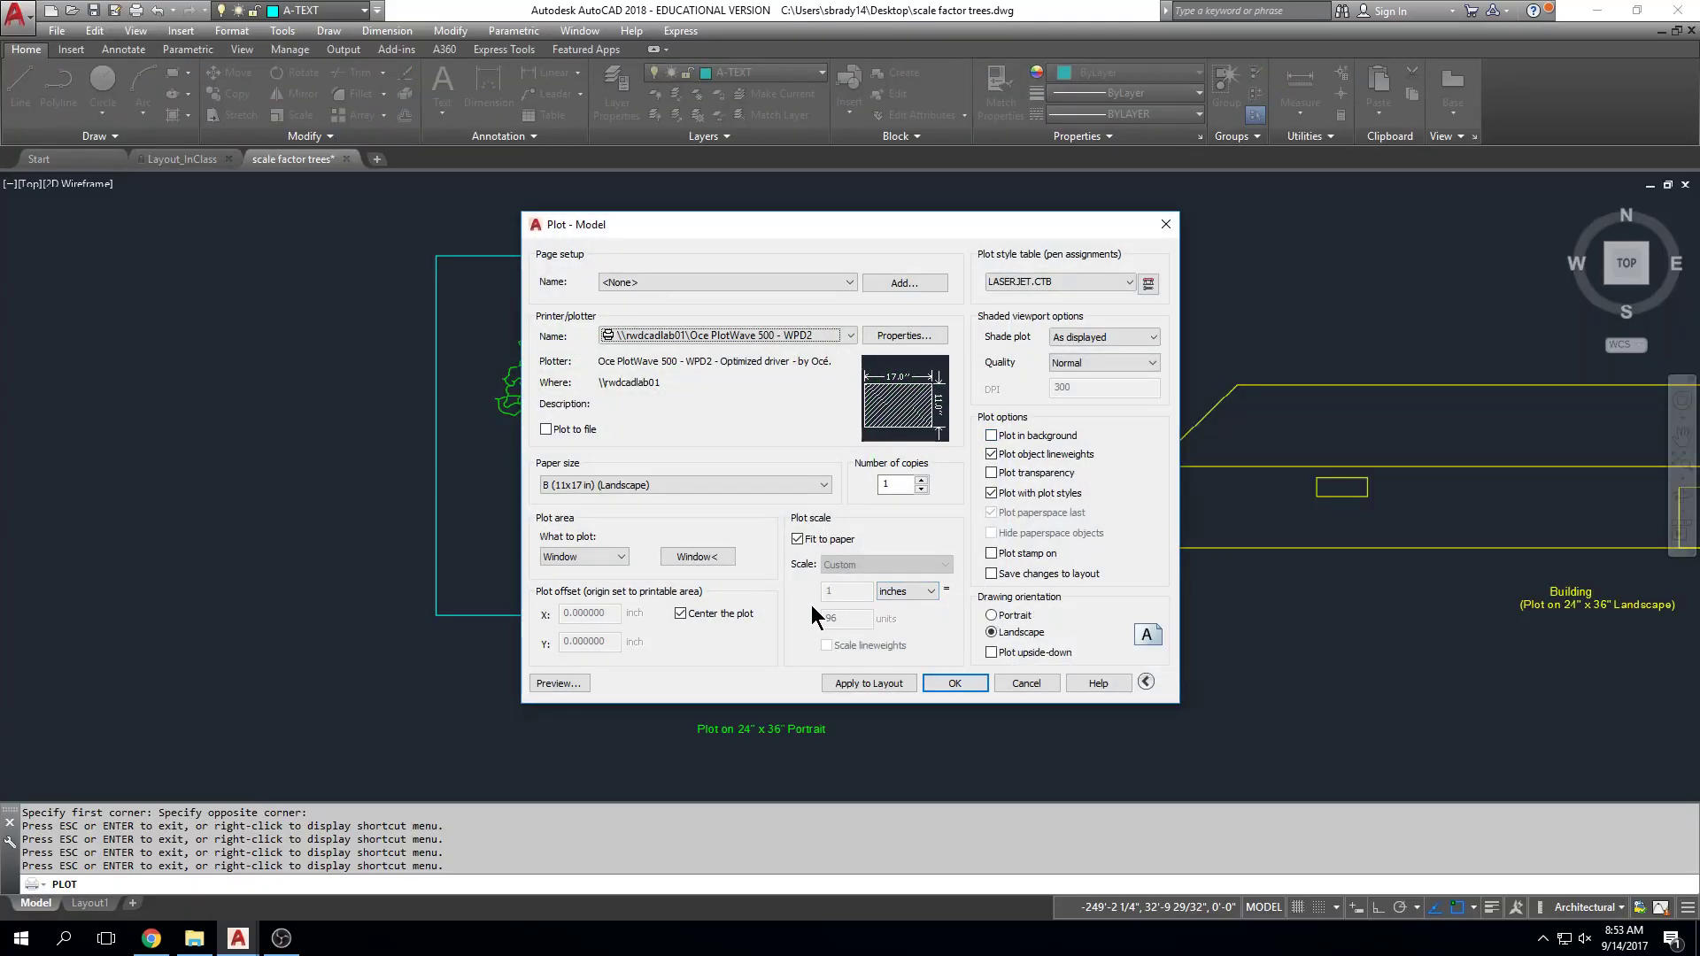
click(680, 613)
click(566, 682)
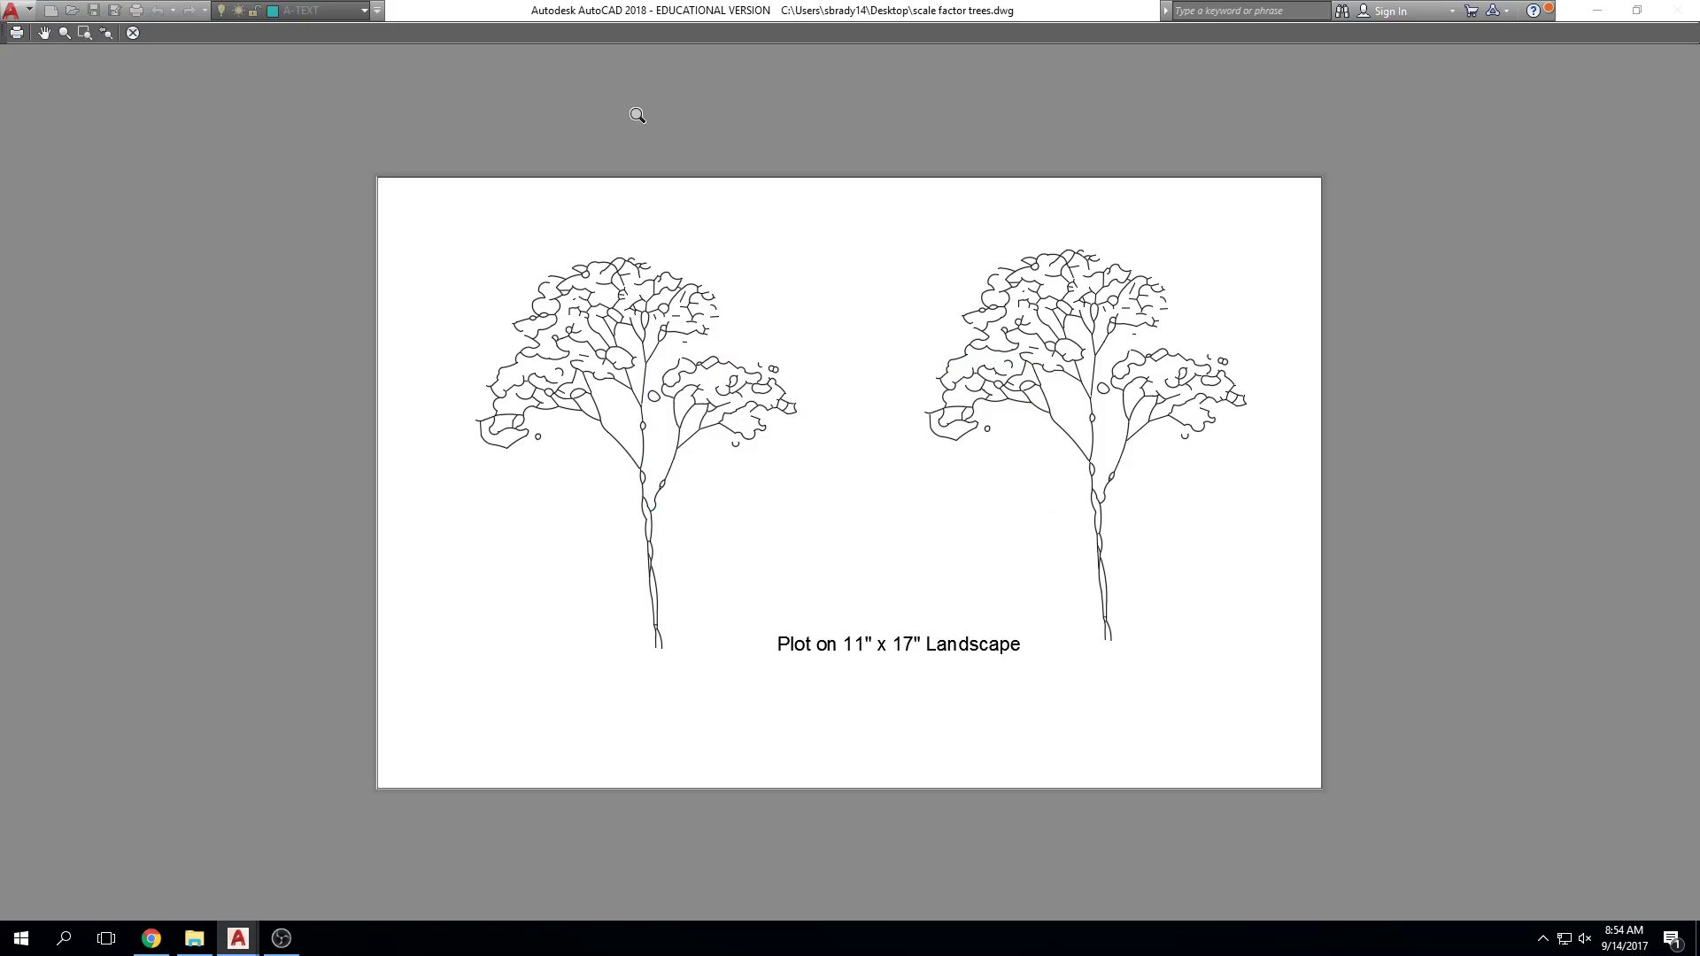
scroll(672, 114, up, 2)
scroll(257, 311, up, 4)
scroll(311, 162, down, 6)
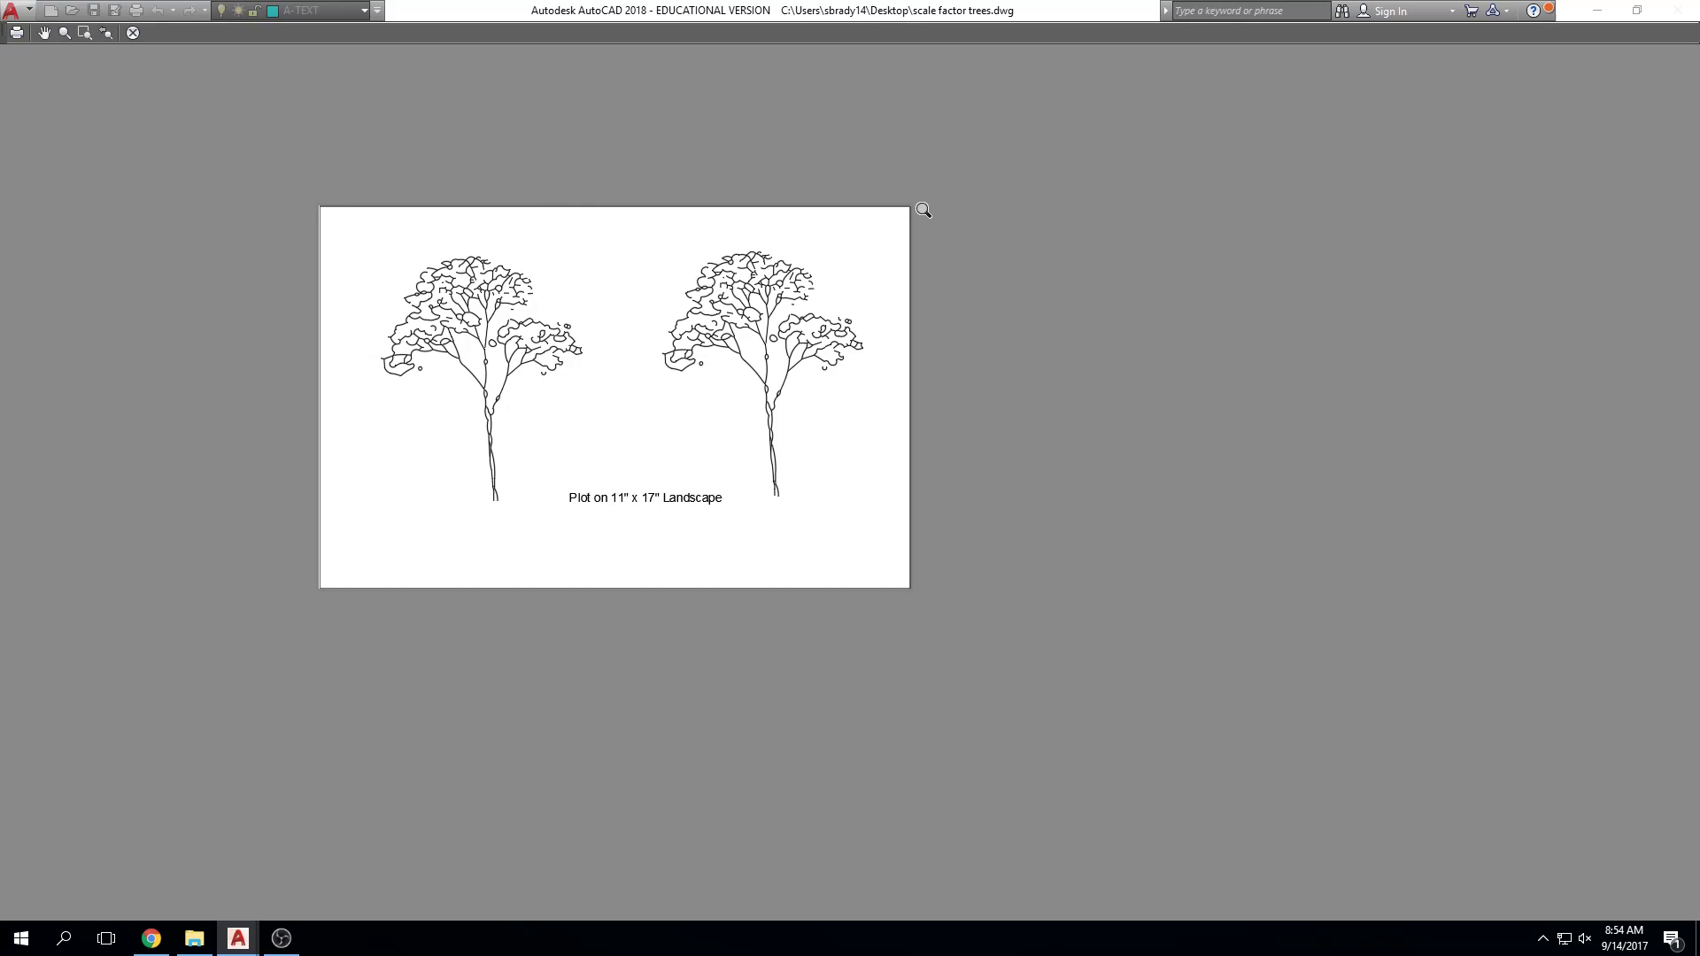
scroll(872, 232, up, 2)
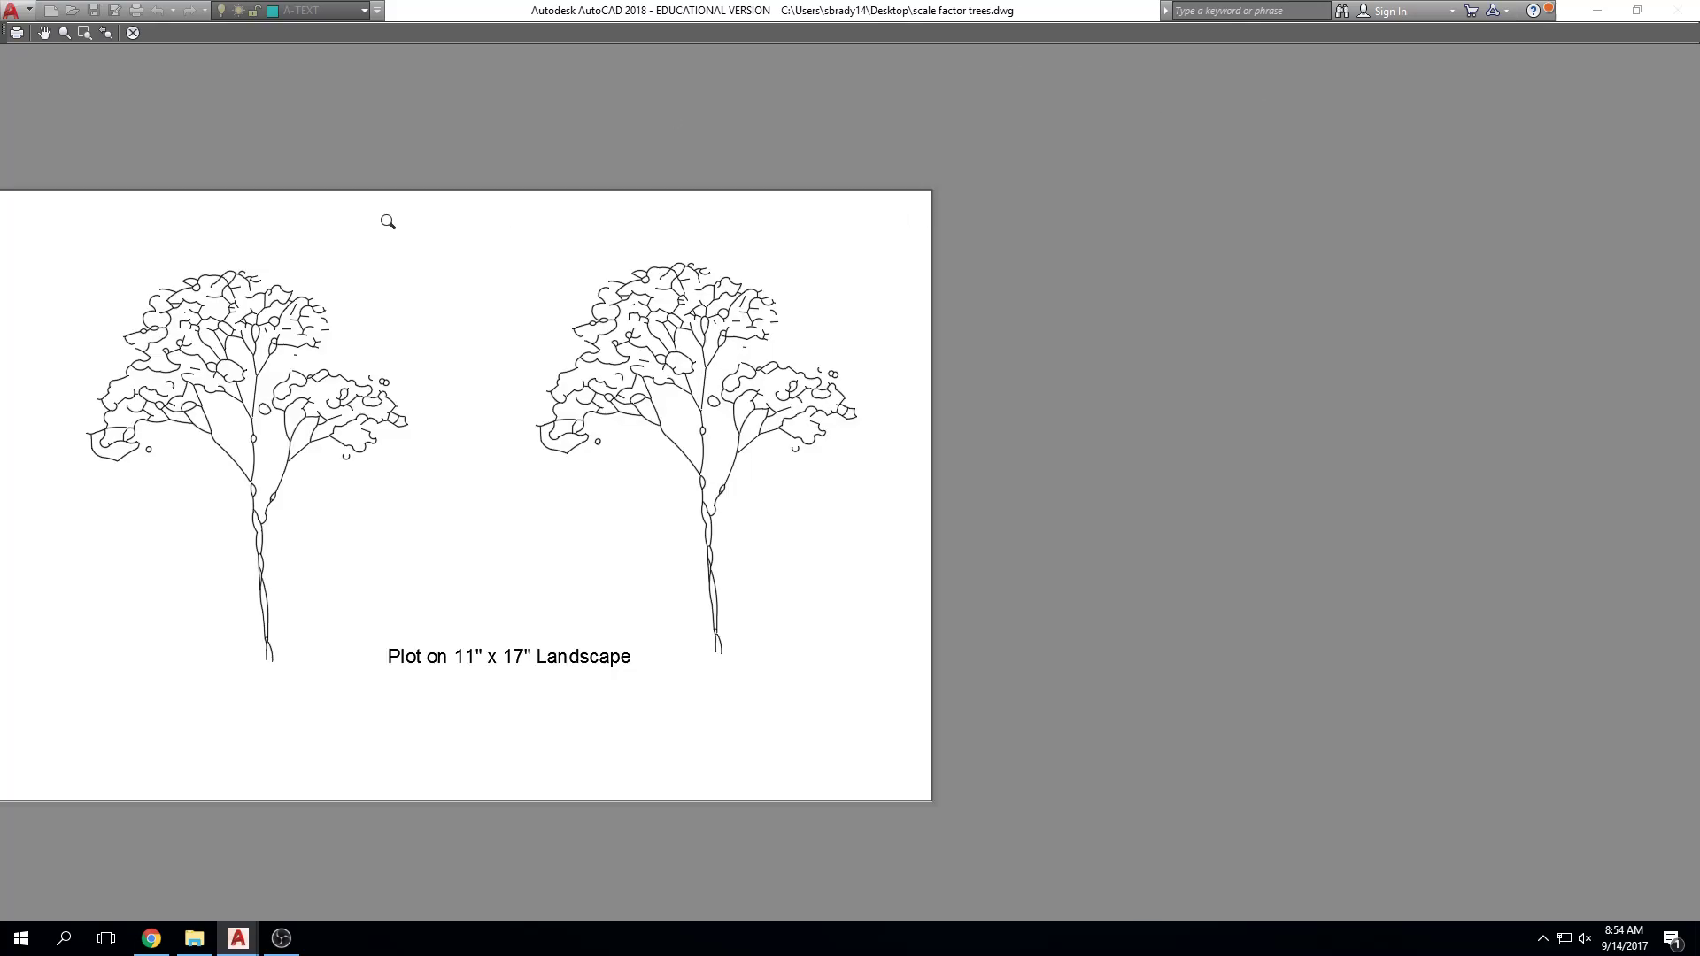
key(Escape)
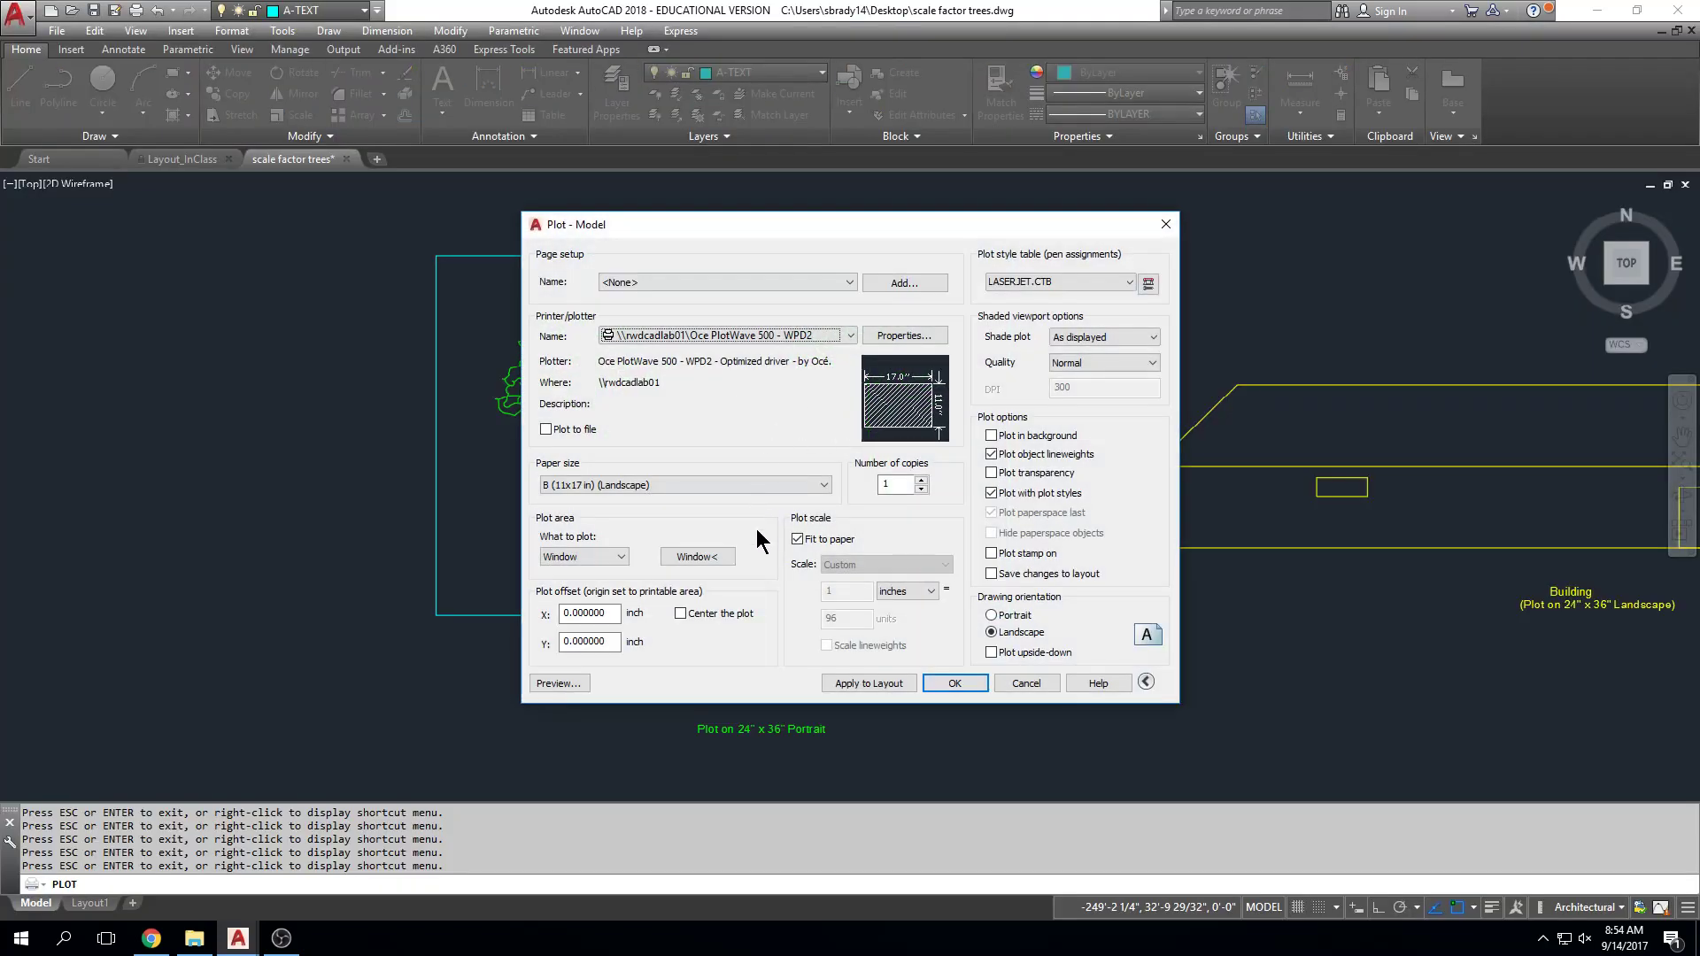
Step: Re-pick the plot window corner to corner around the tree frame and preview the fitted sheet
click(696, 557)
key(Escape)
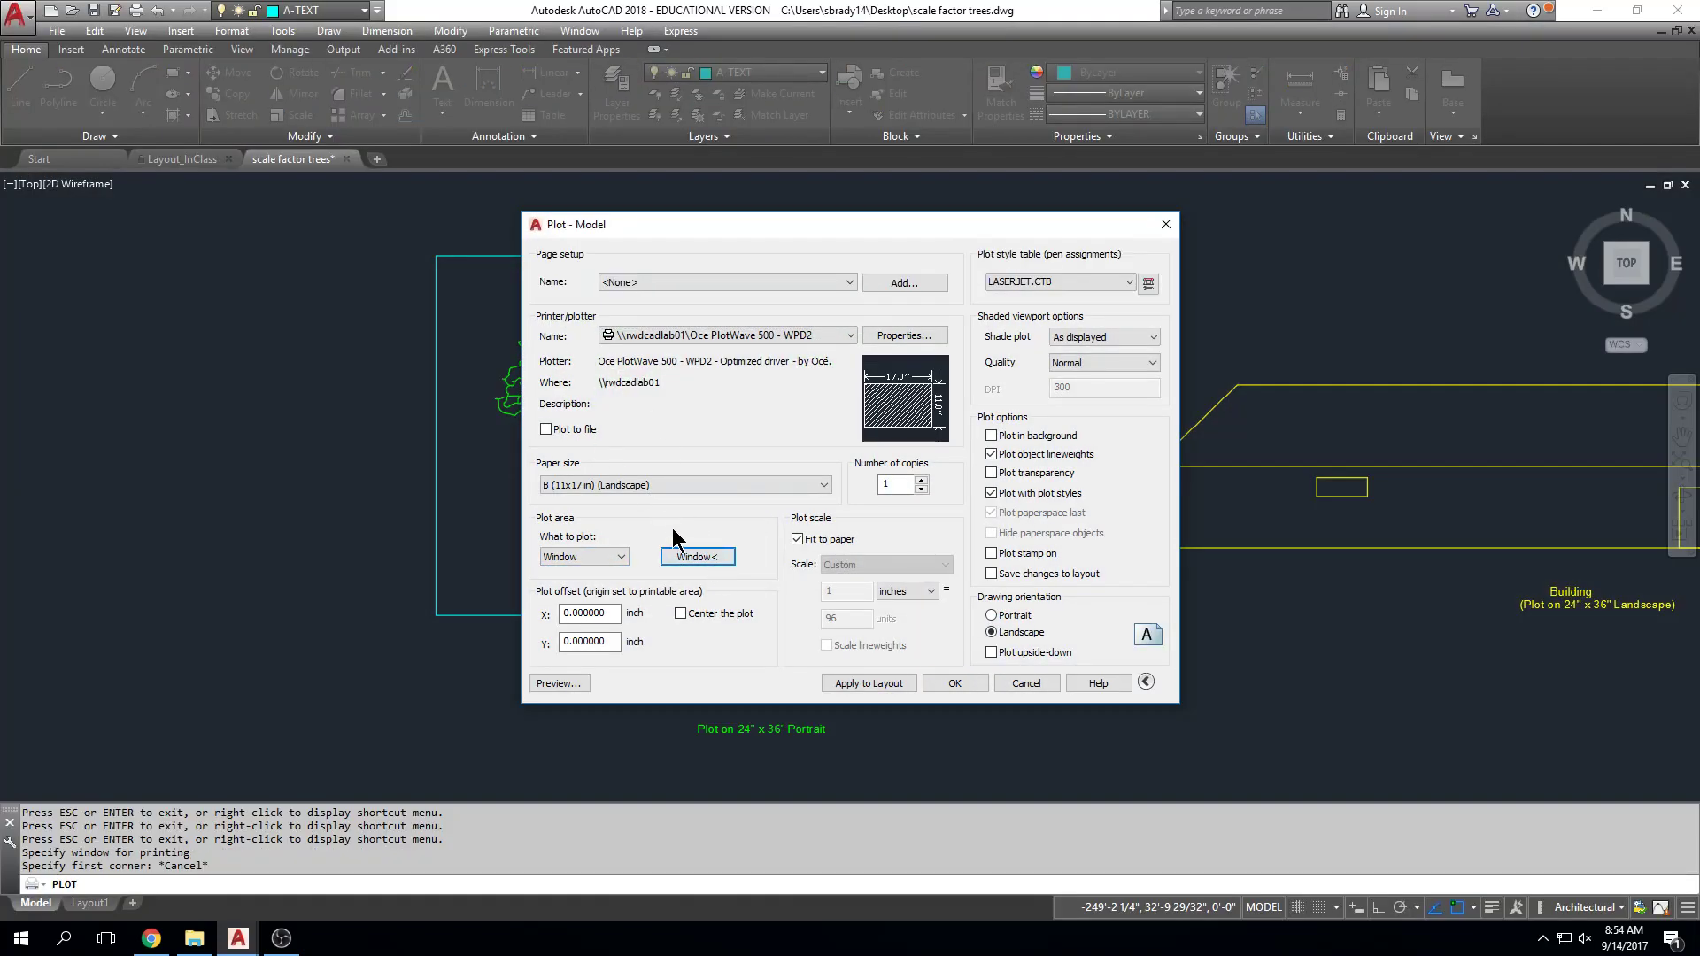
click(678, 553)
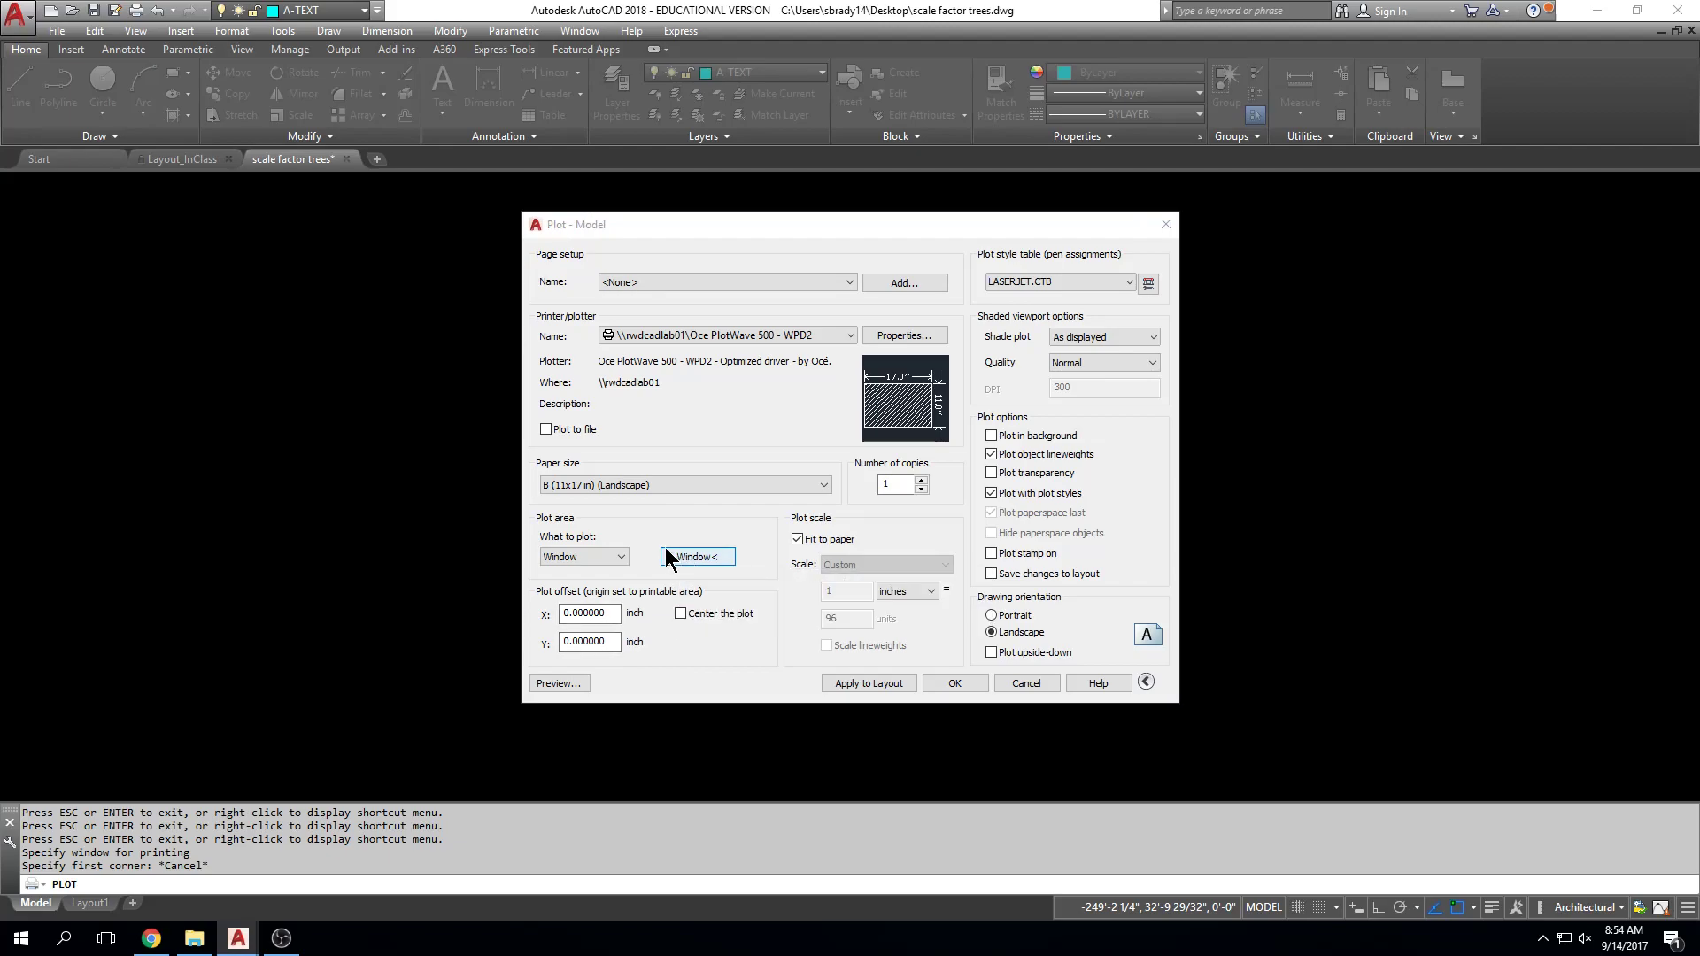
click(426, 235)
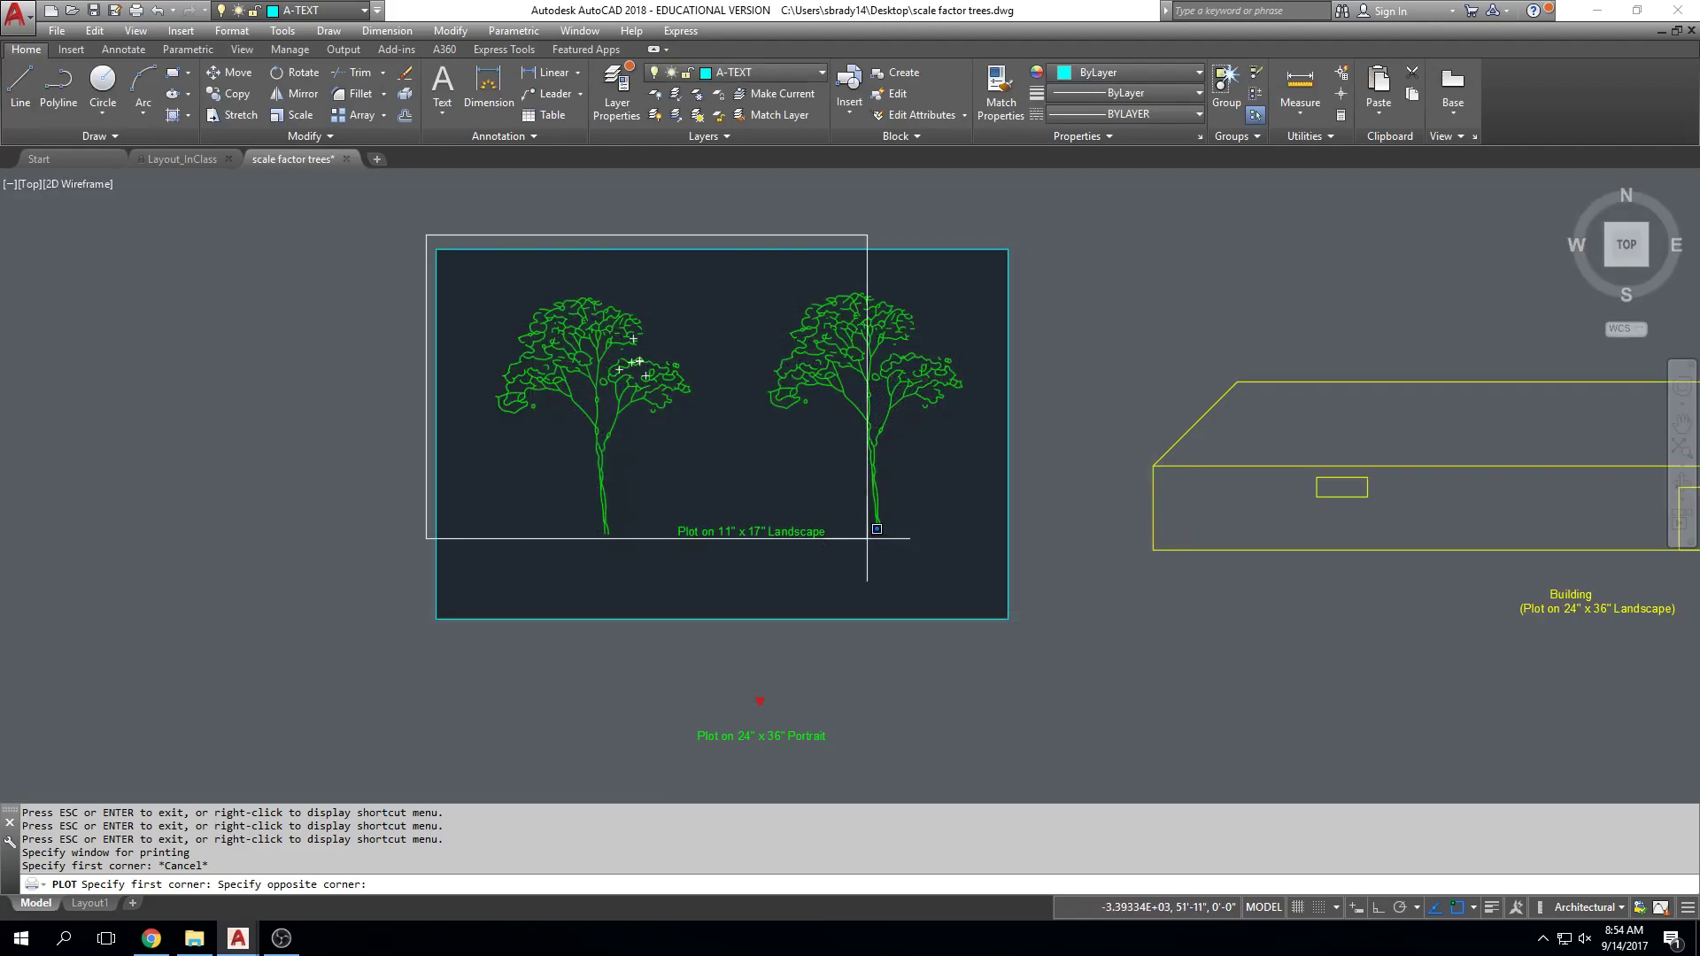
click(1019, 635)
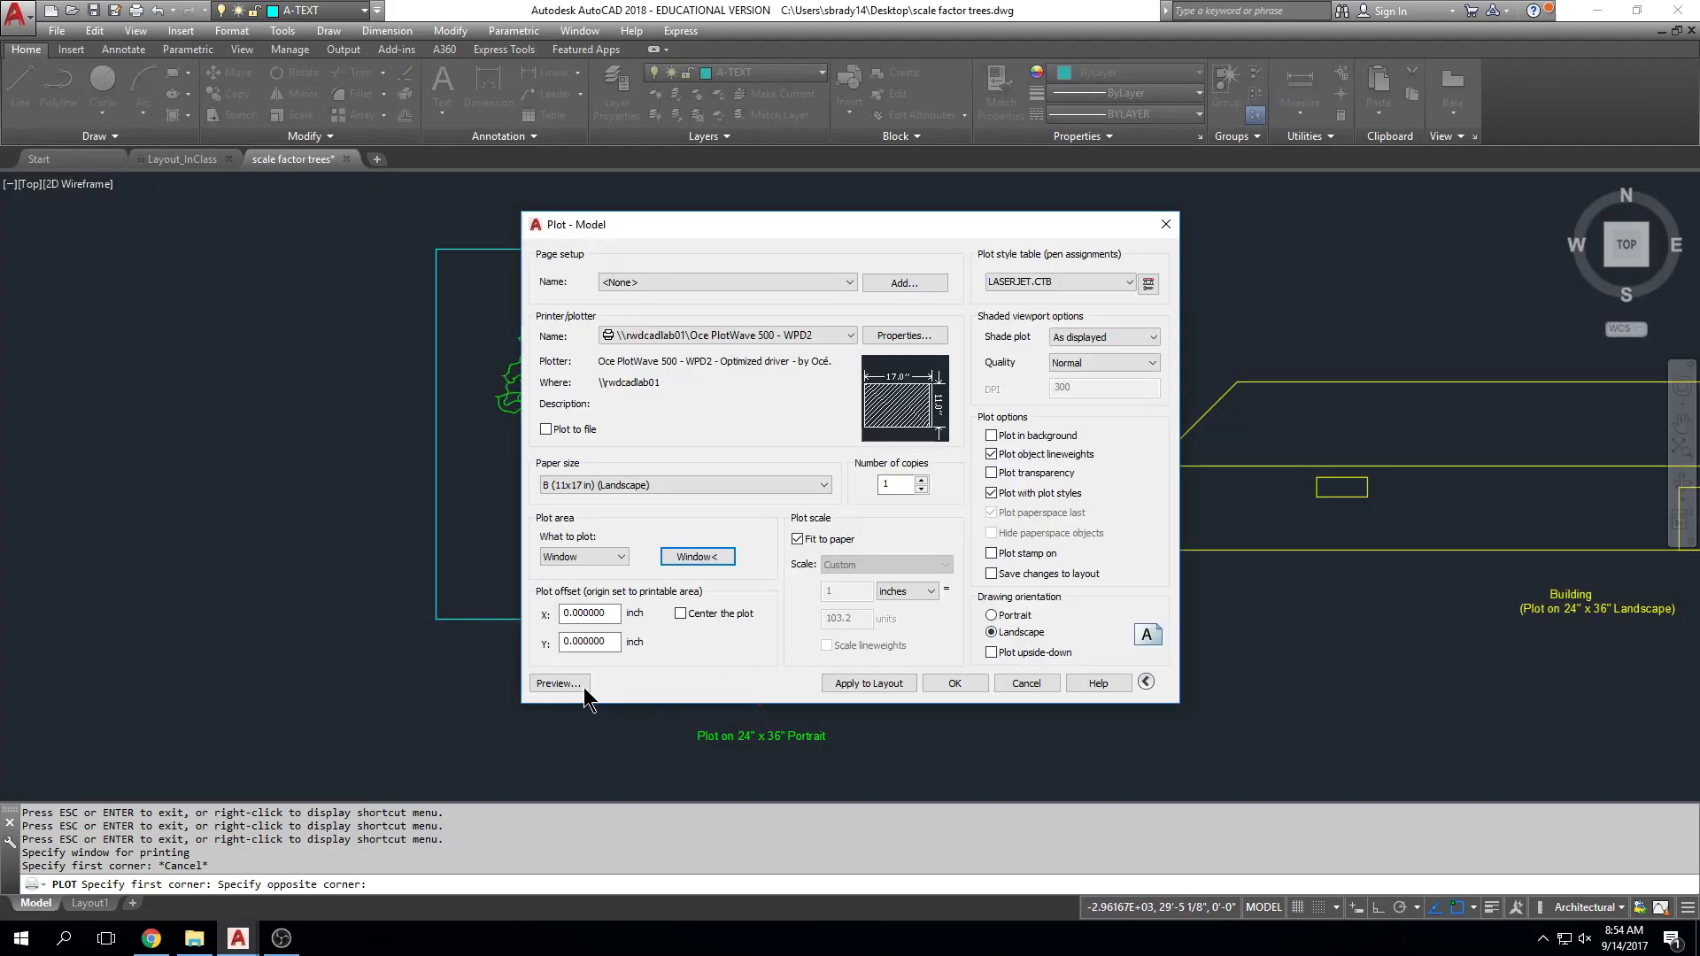
click(580, 691)
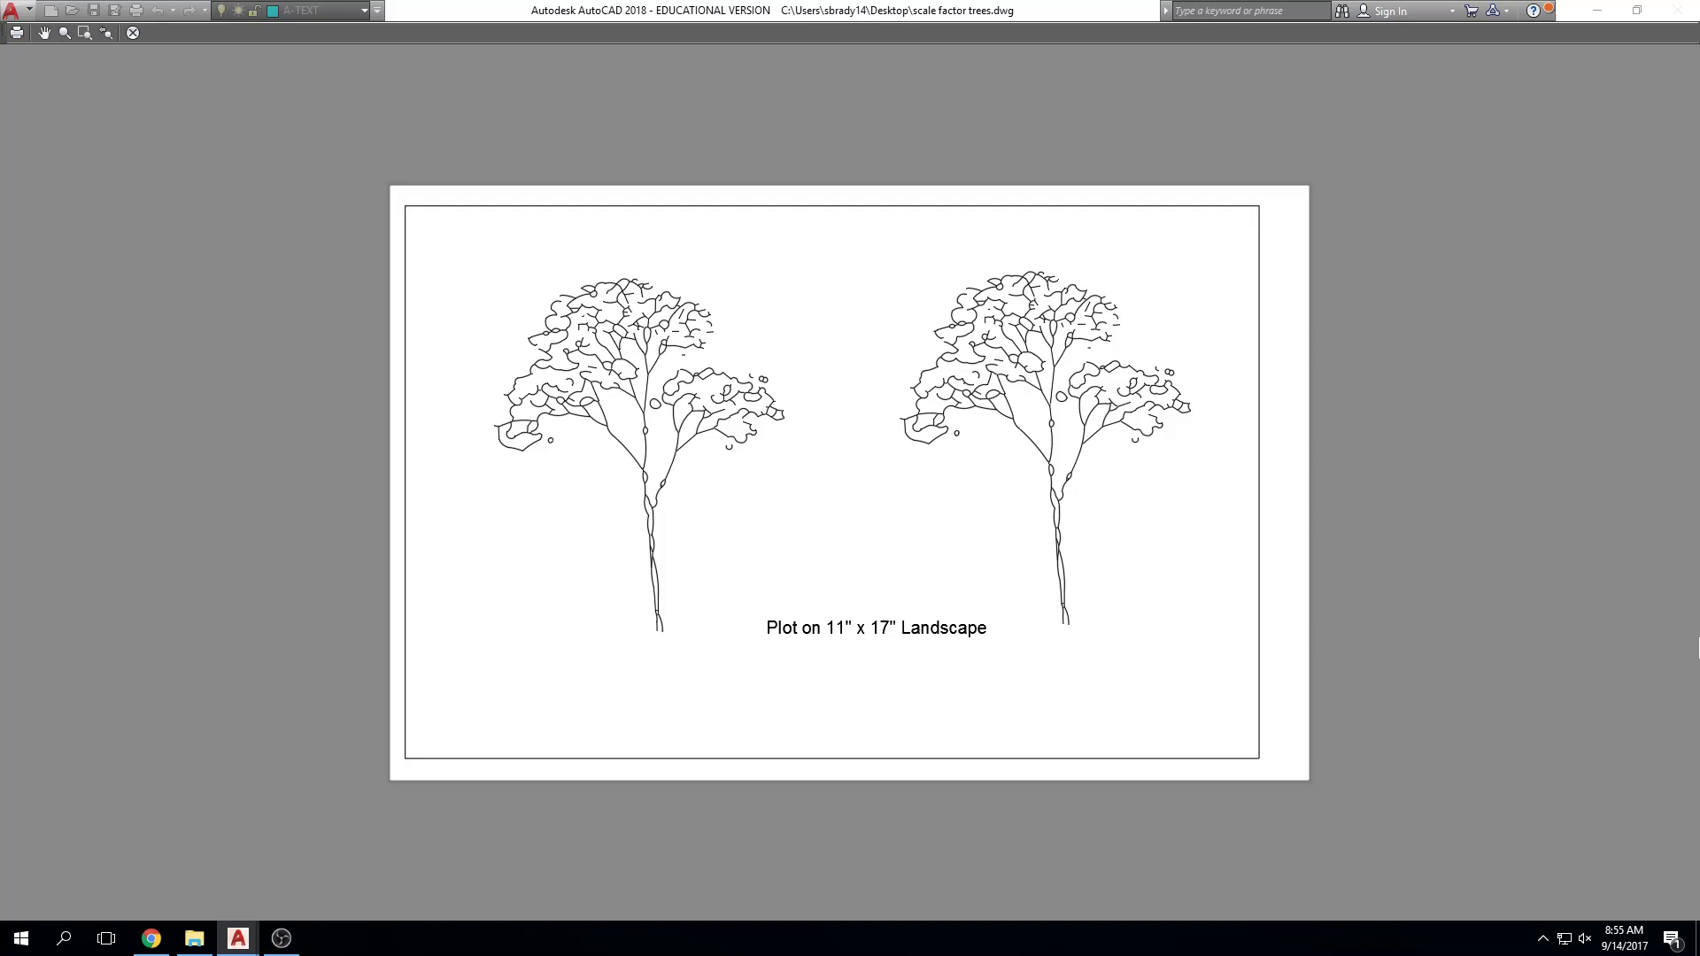
key(Escape)
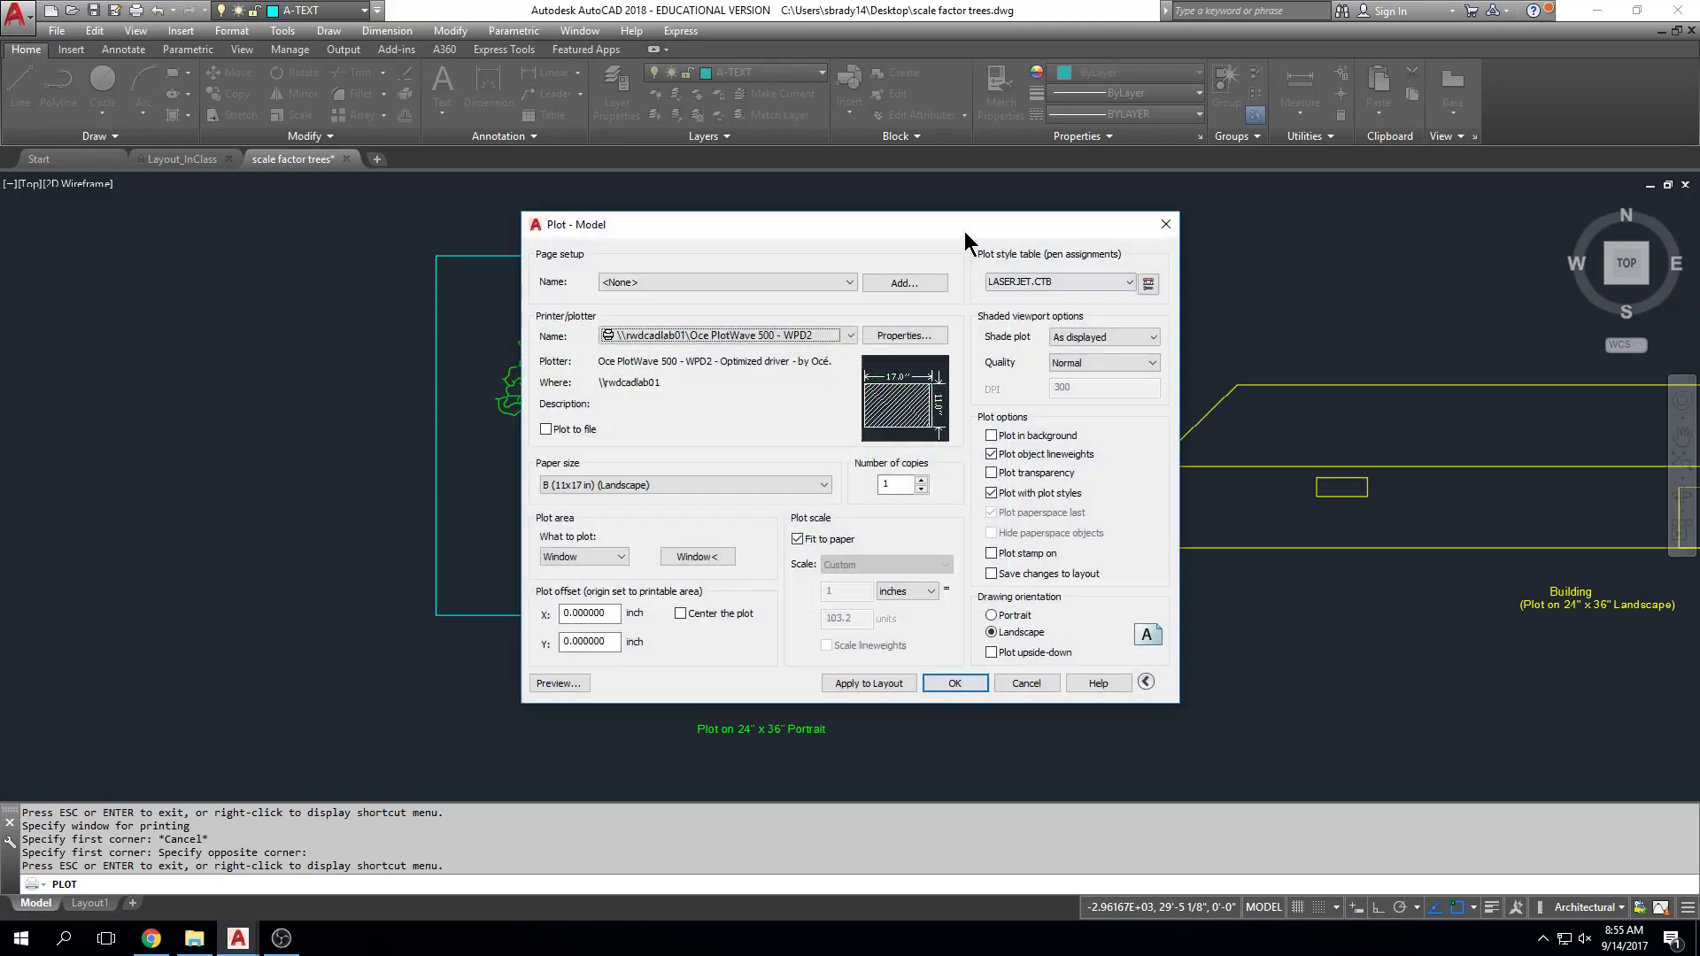
Step: Re-pick the plot window around the tree box and center the plot on the paper
click(700, 558)
key(Escape)
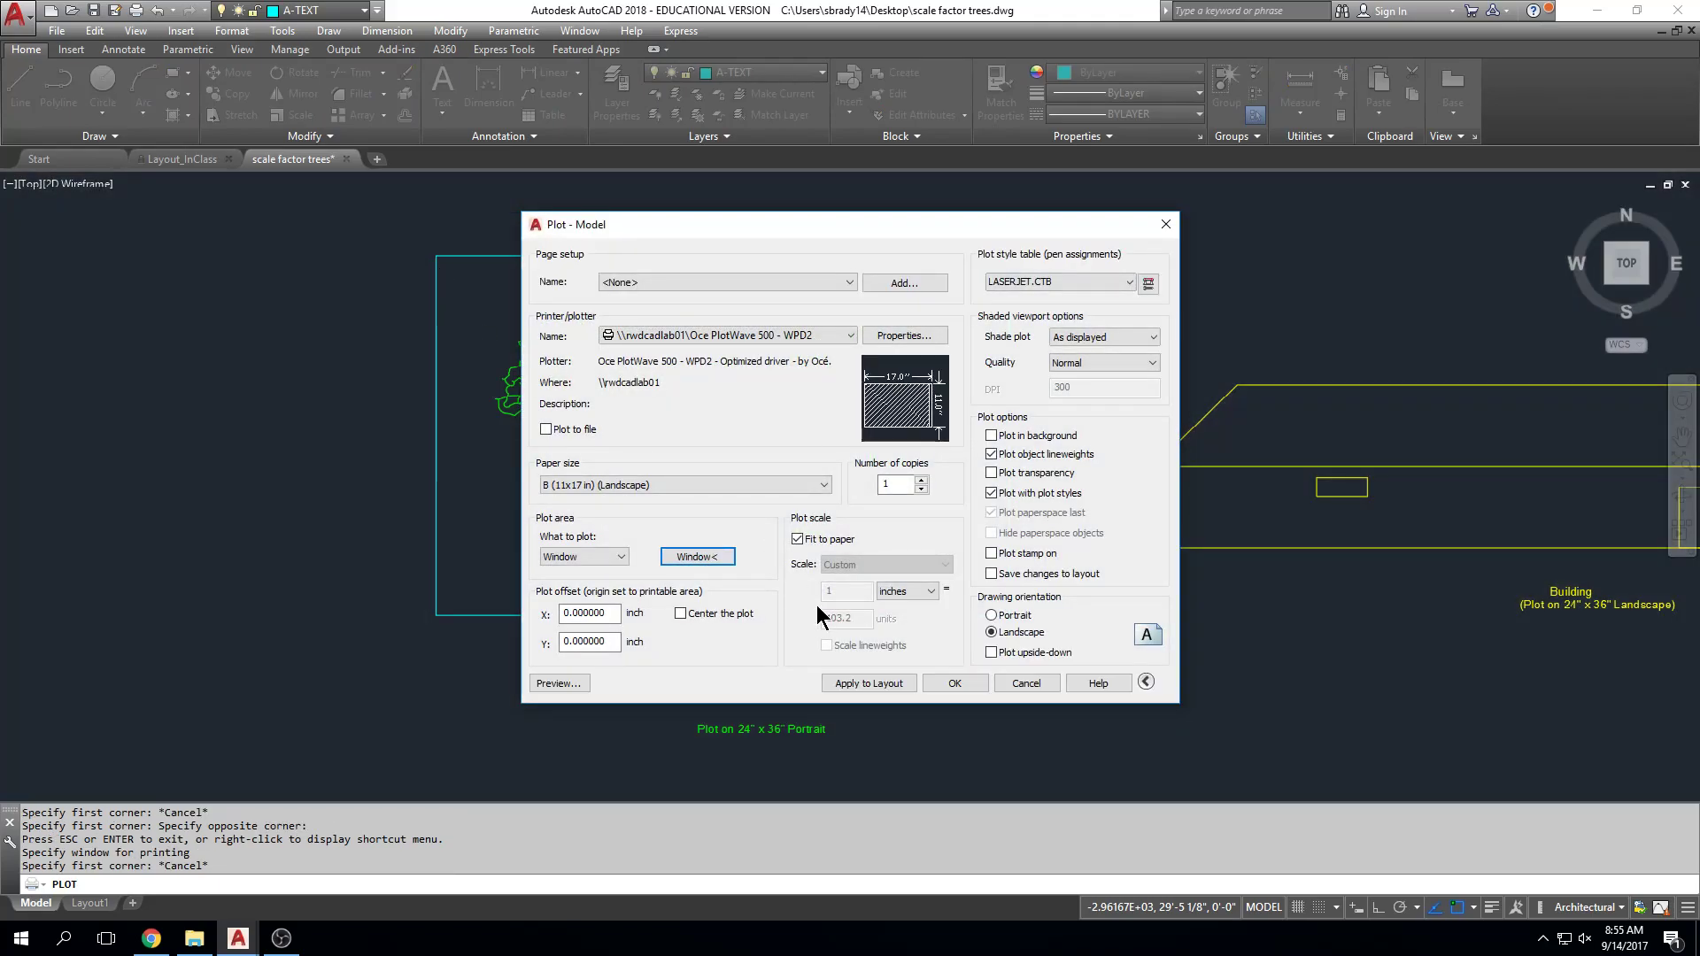
click(718, 563)
click(437, 241)
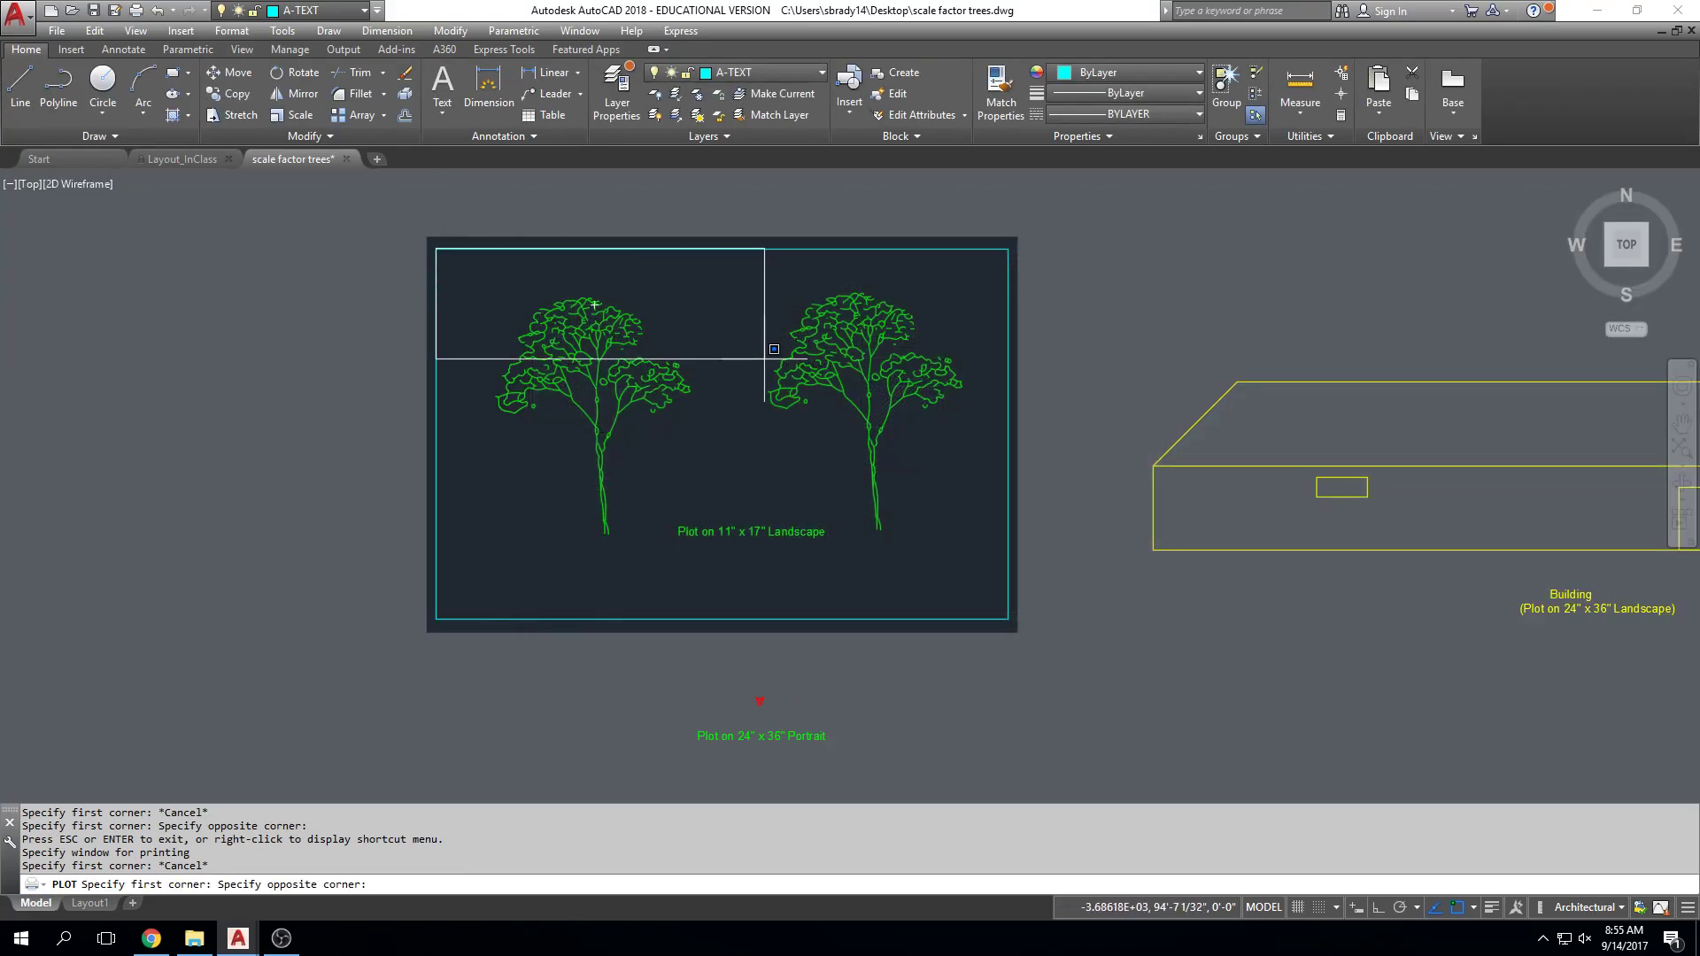
click(1019, 620)
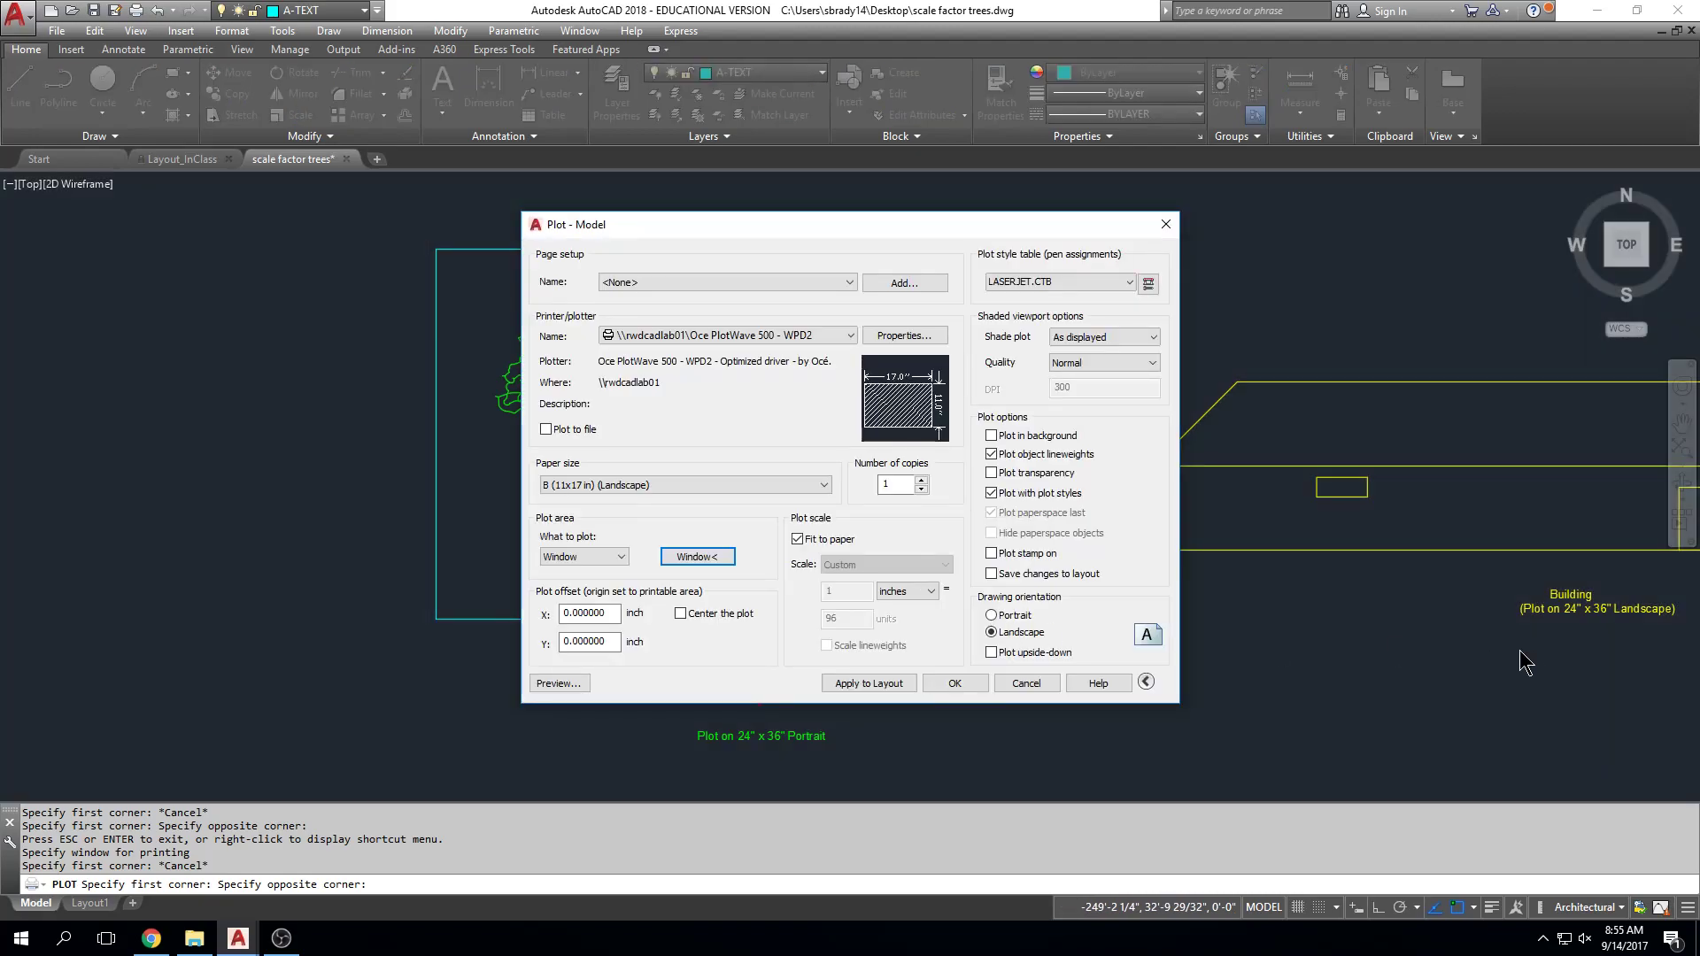
click(737, 617)
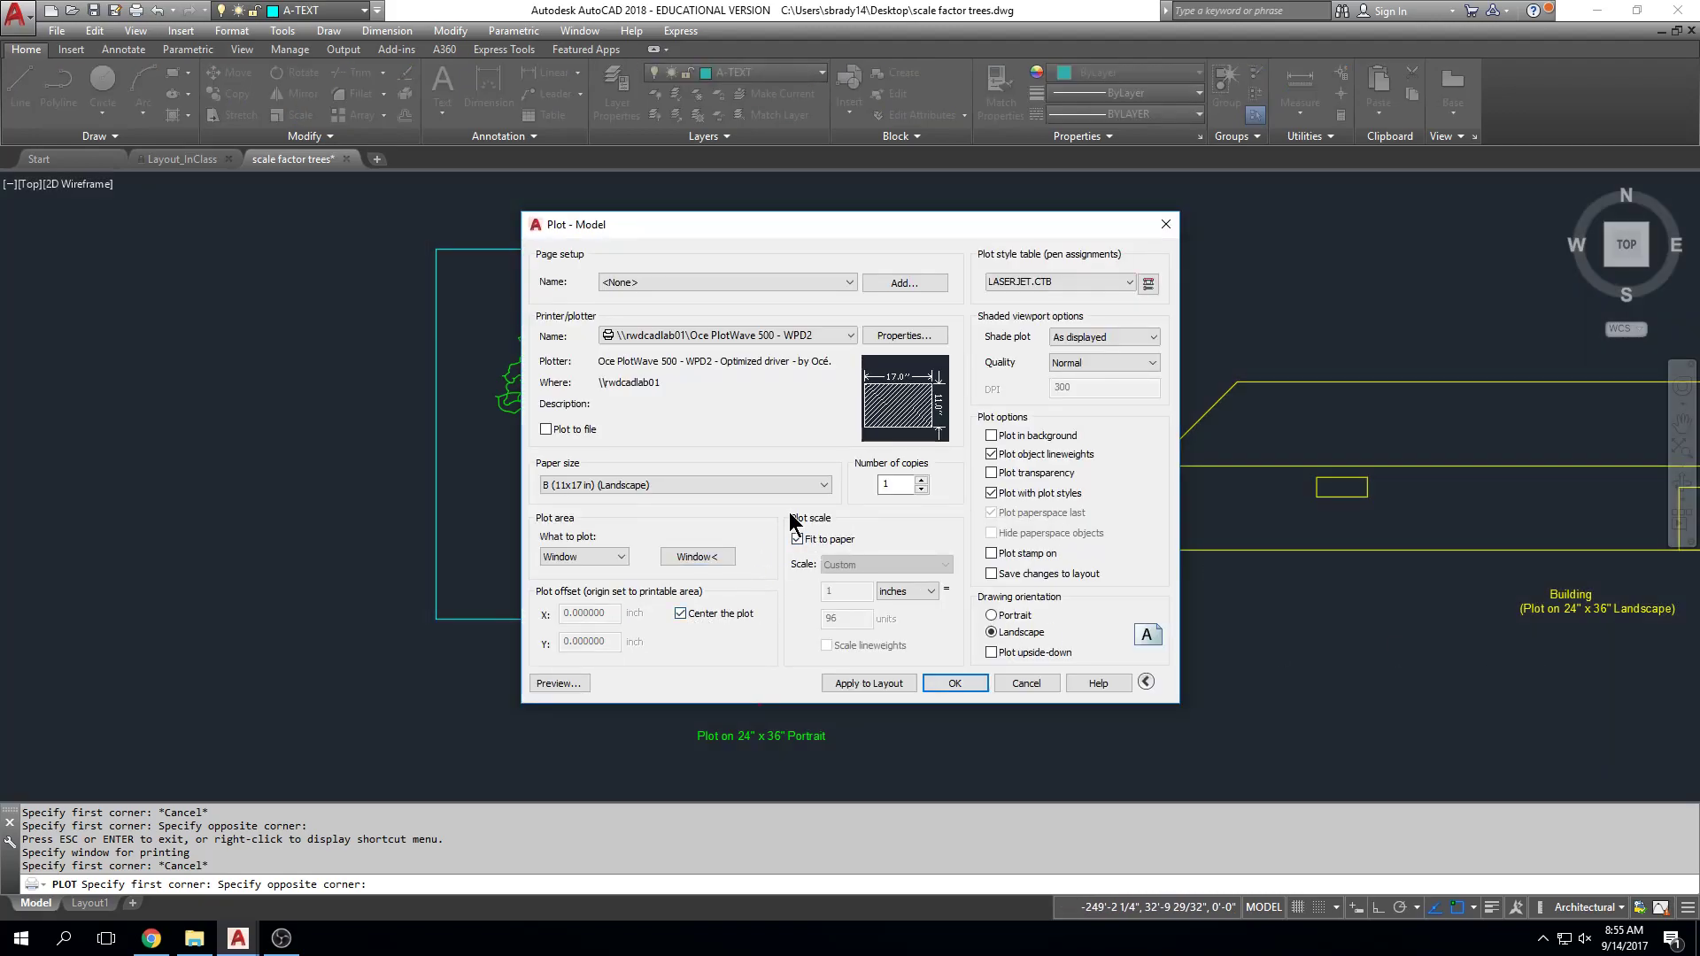
Step: Turn off Fit to paper and set the plot scale to 1/8" = 1'-0"
click(800, 543)
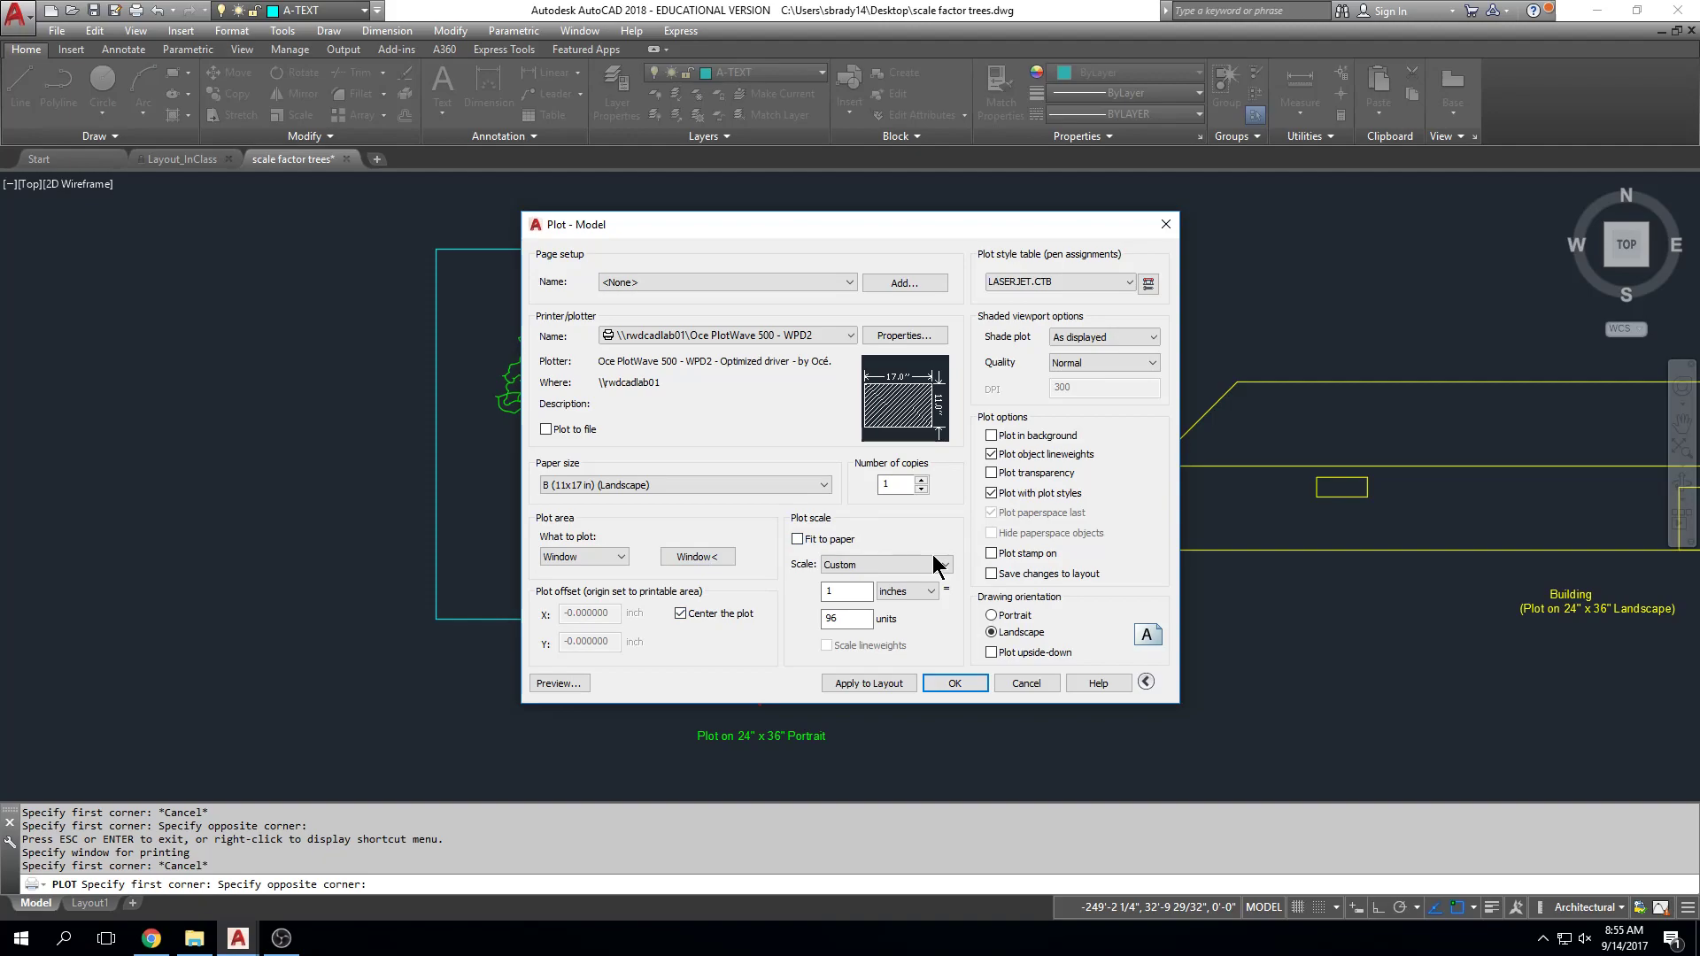
click(945, 565)
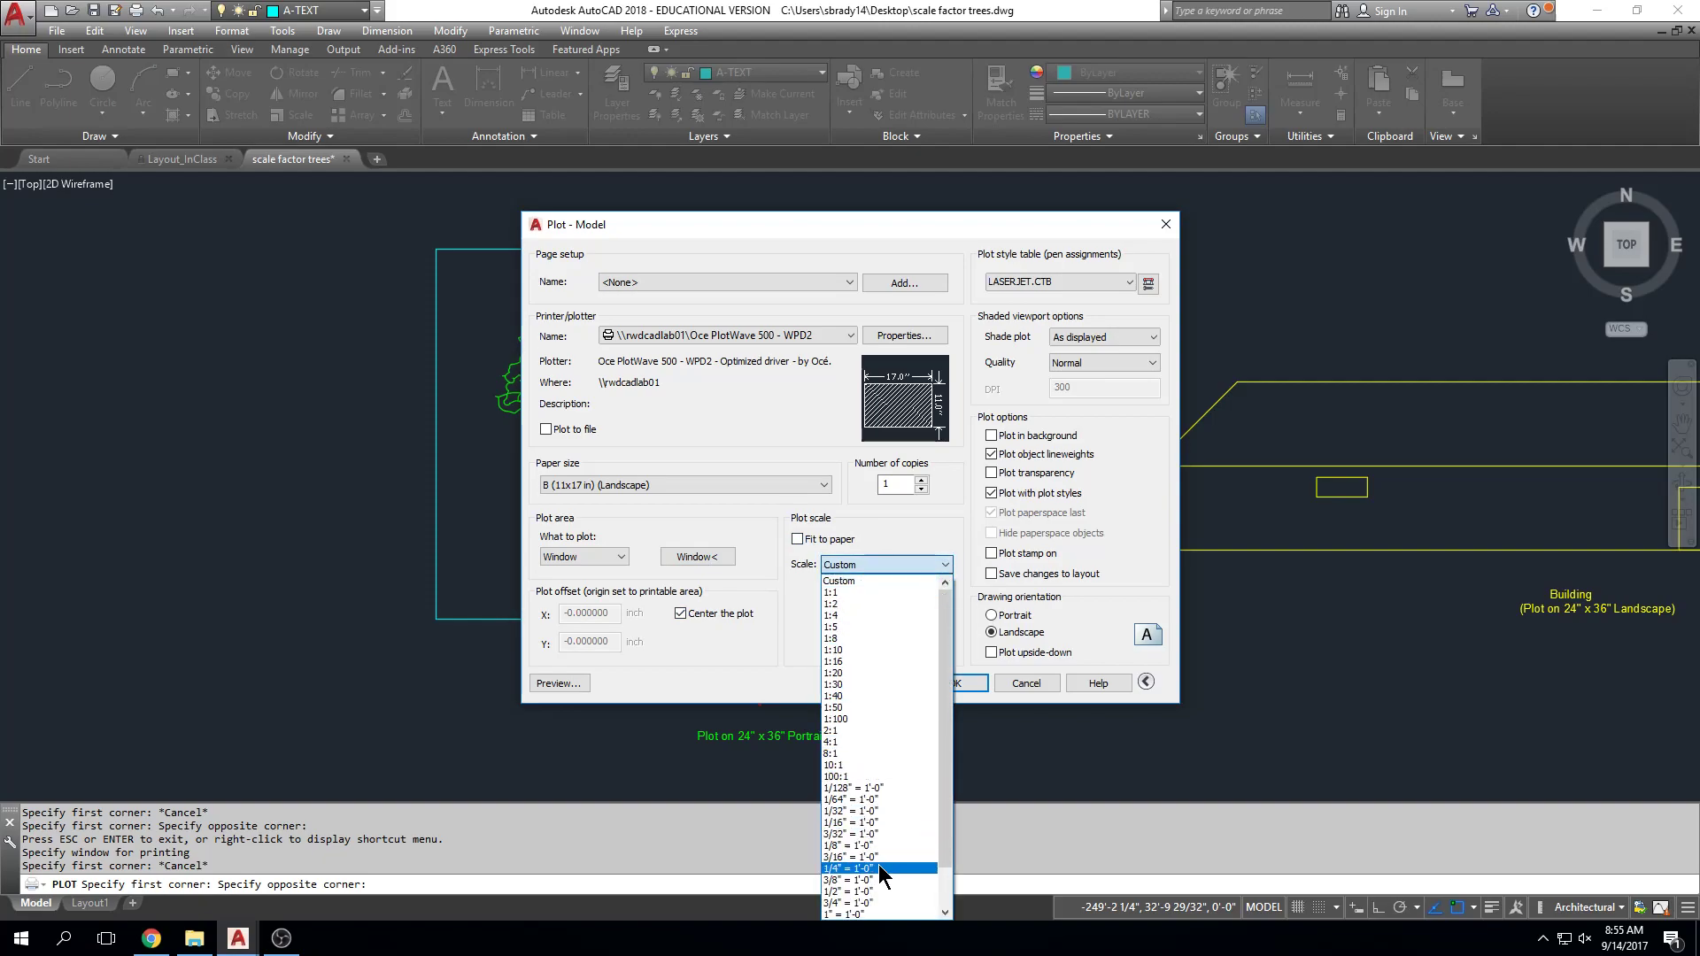
scroll(858, 839, down, 1)
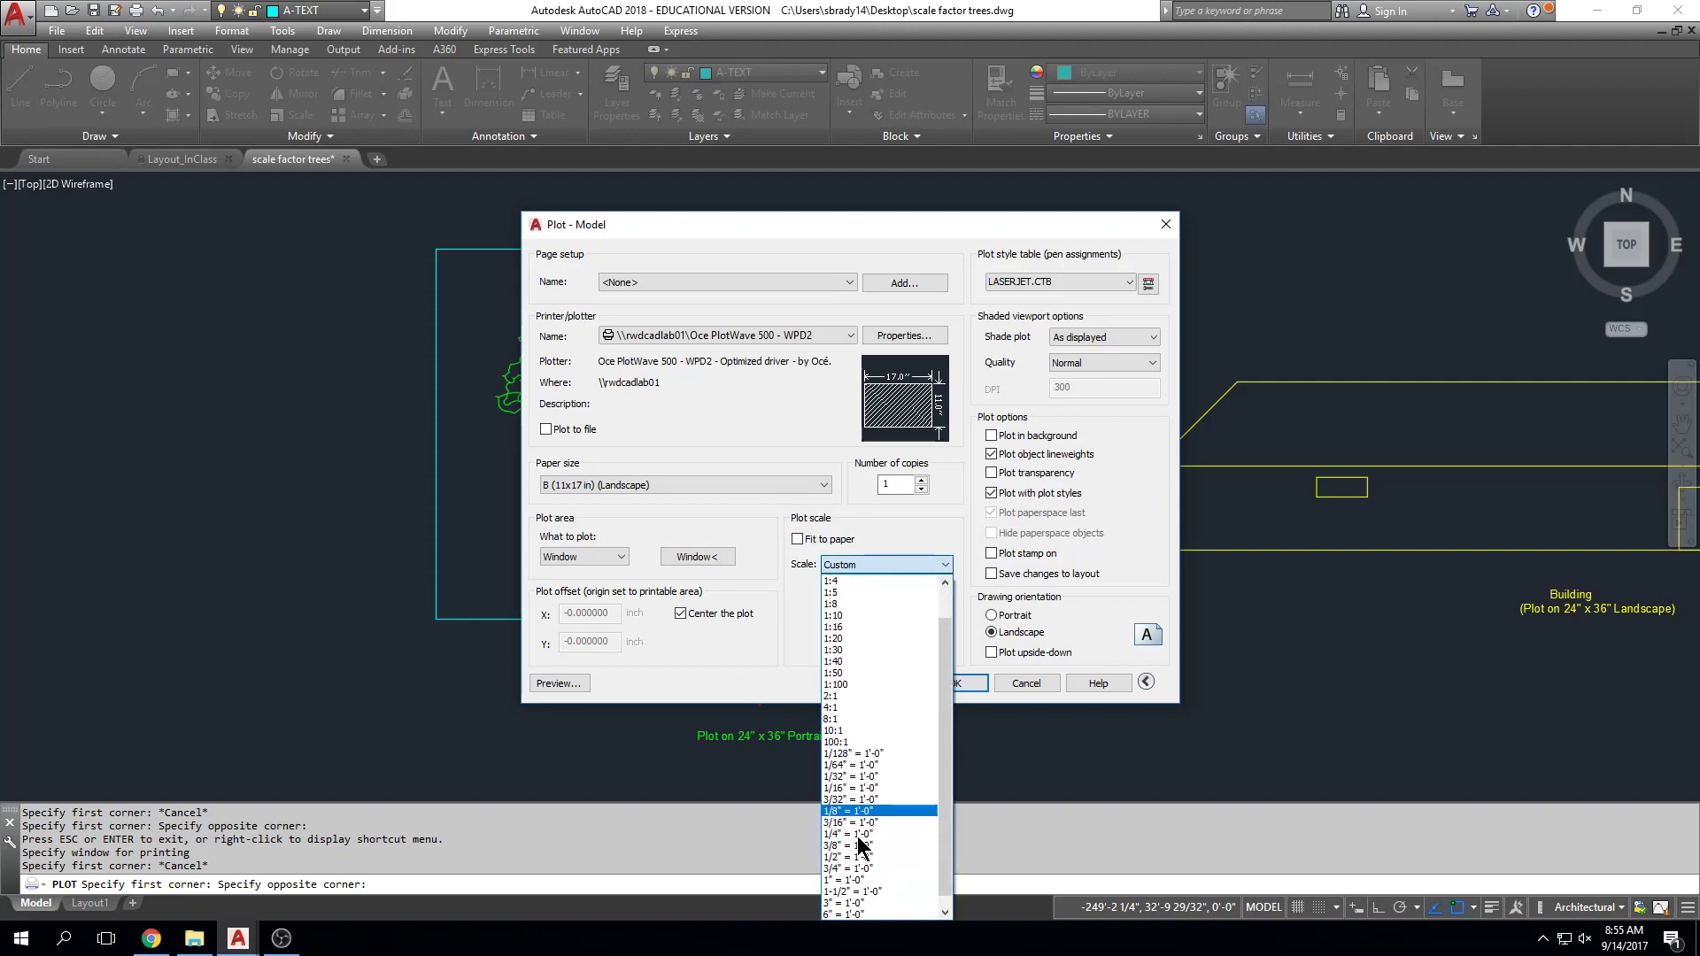
click(846, 810)
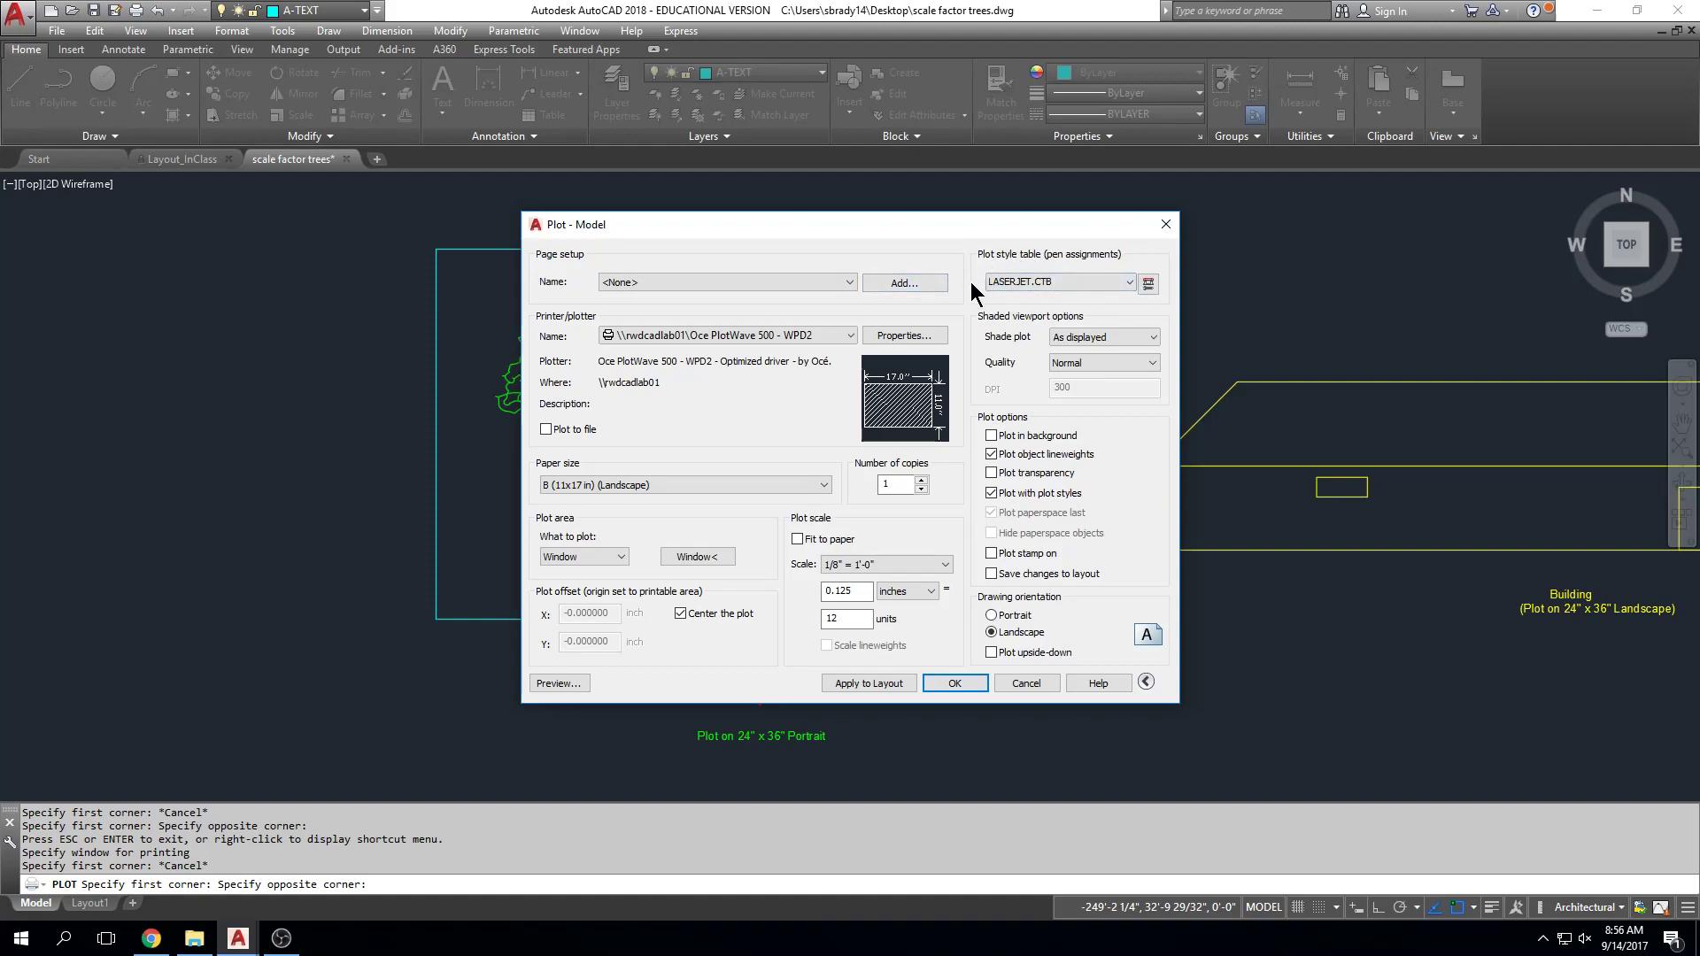
click(1131, 282)
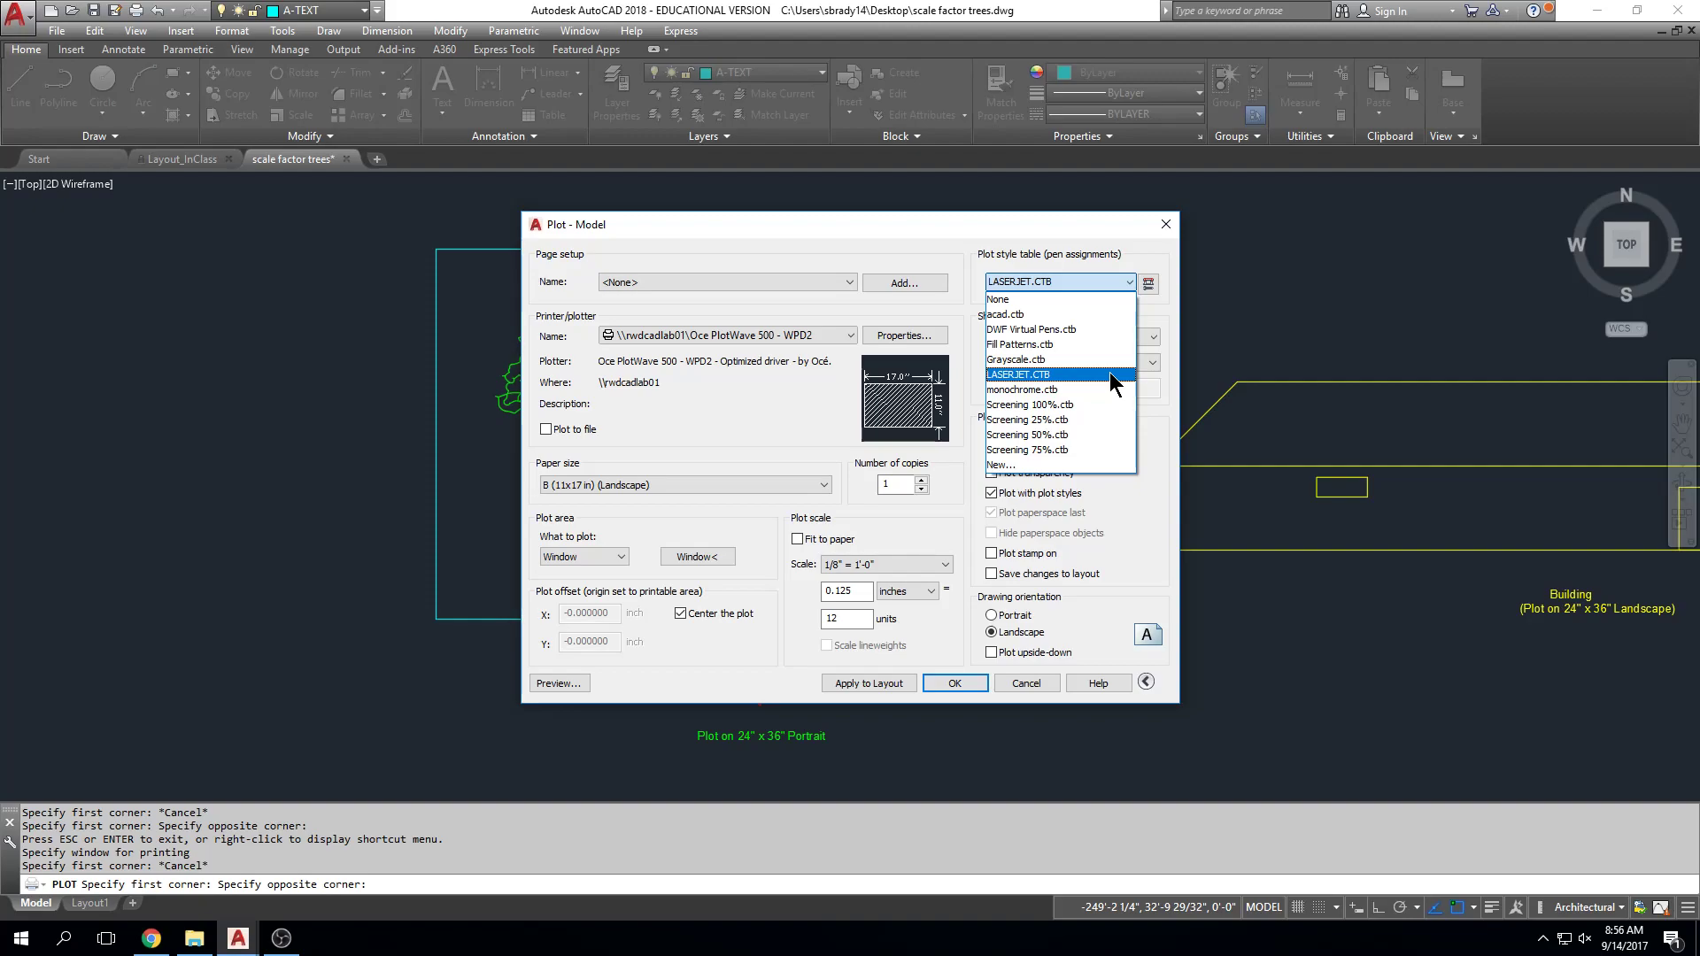
Step: Apply LASERJET.CTB to all layouts and preview the printed tree sheet
click(1033, 377)
click(891, 499)
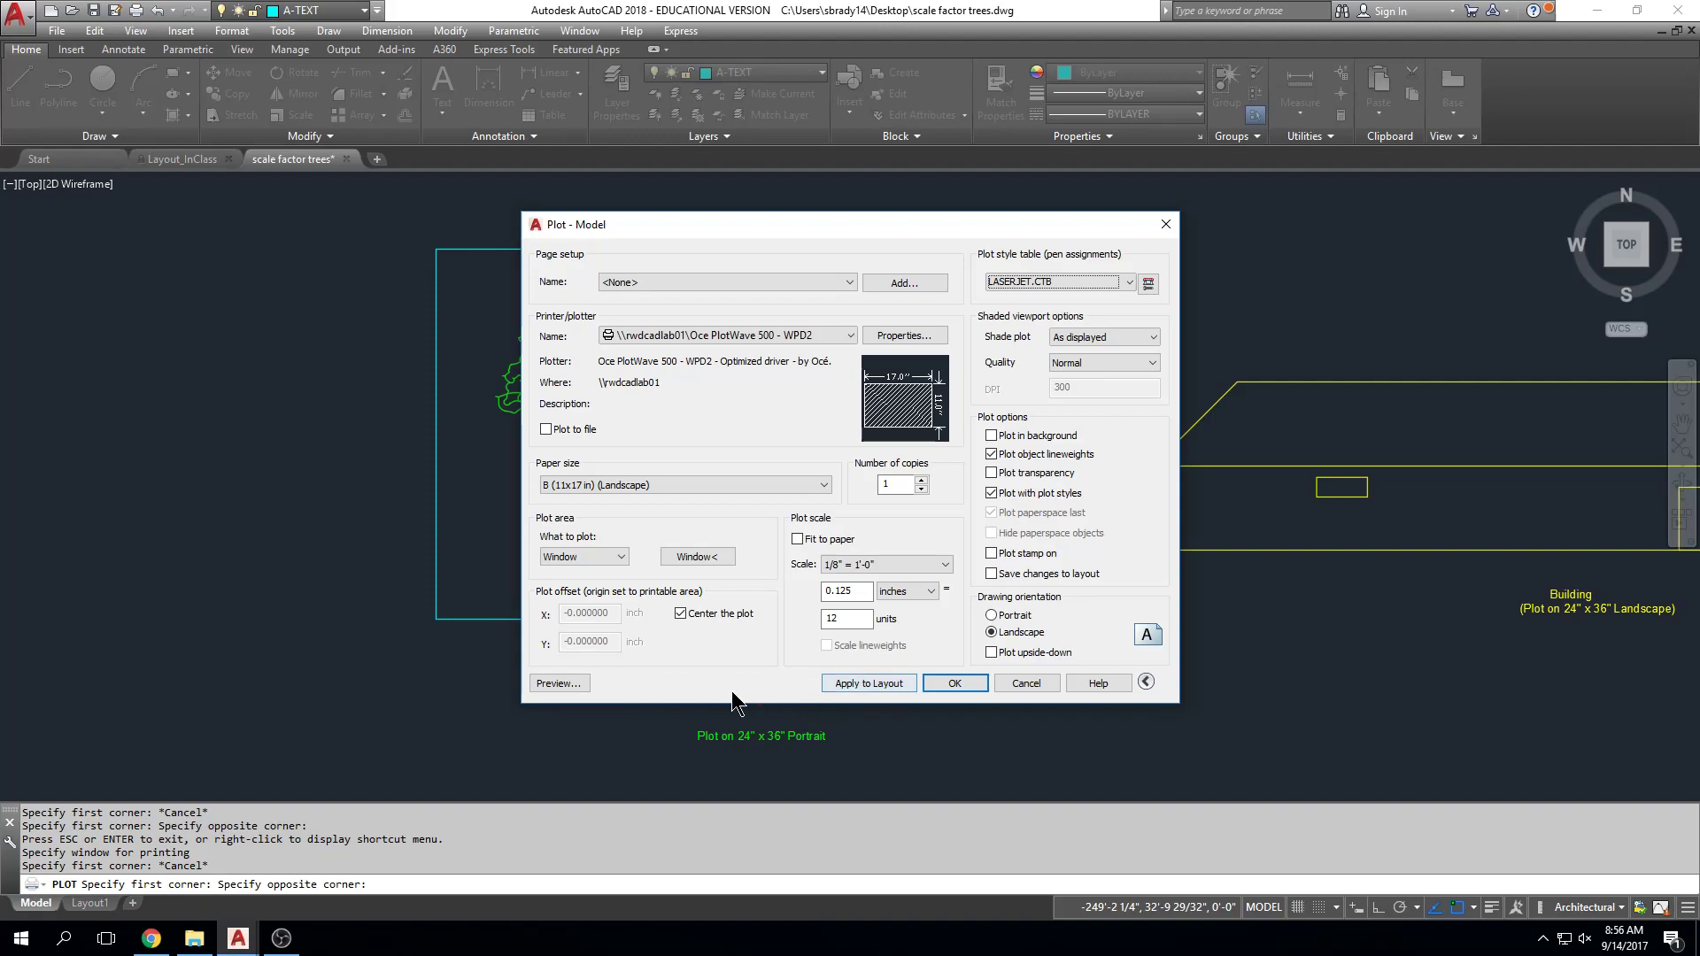
click(558, 682)
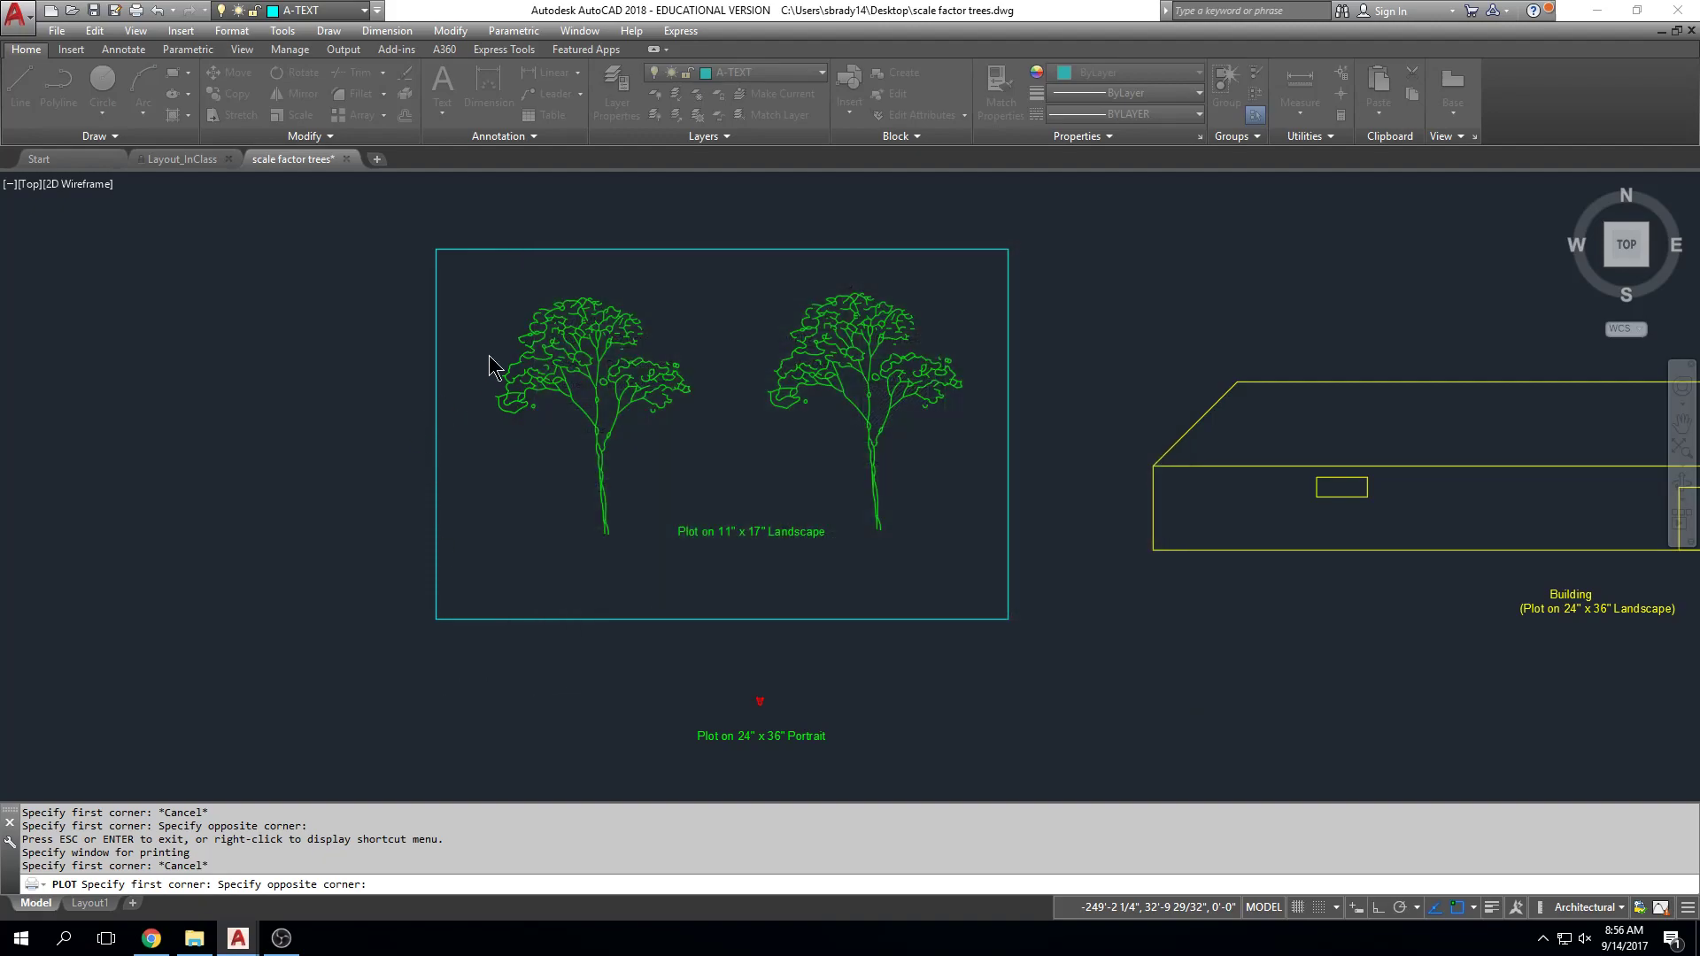
scroll(528, 266, up, 5)
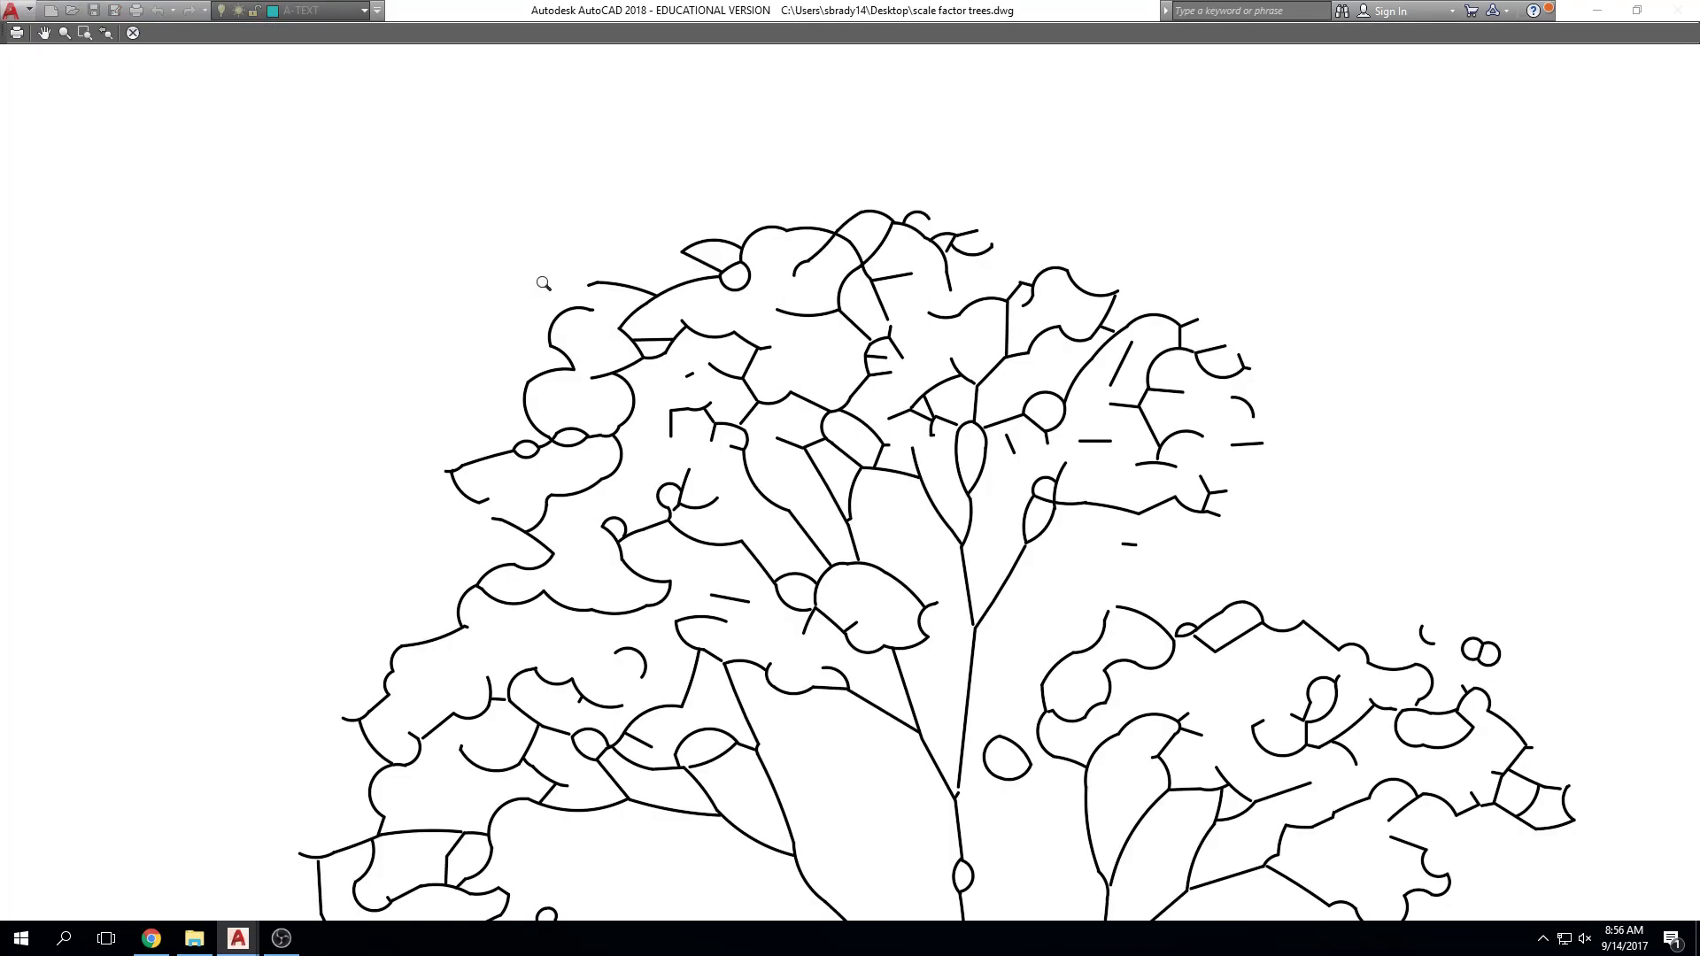
scroll(529, 266, up, 2)
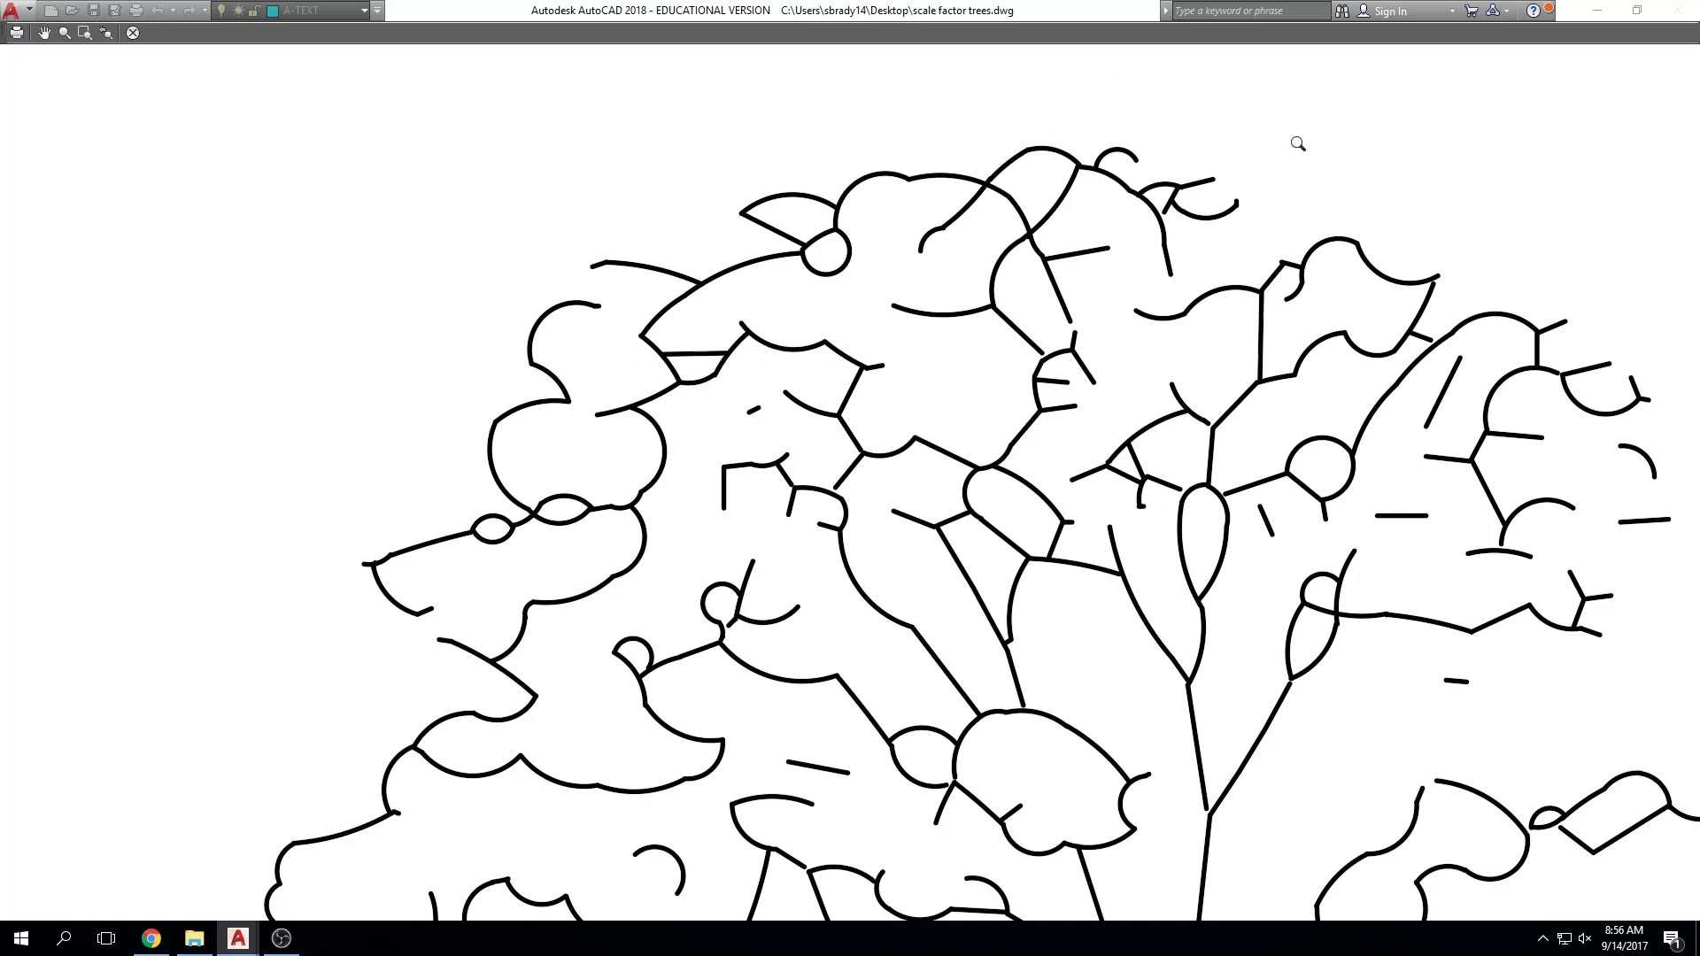
key(Escape)
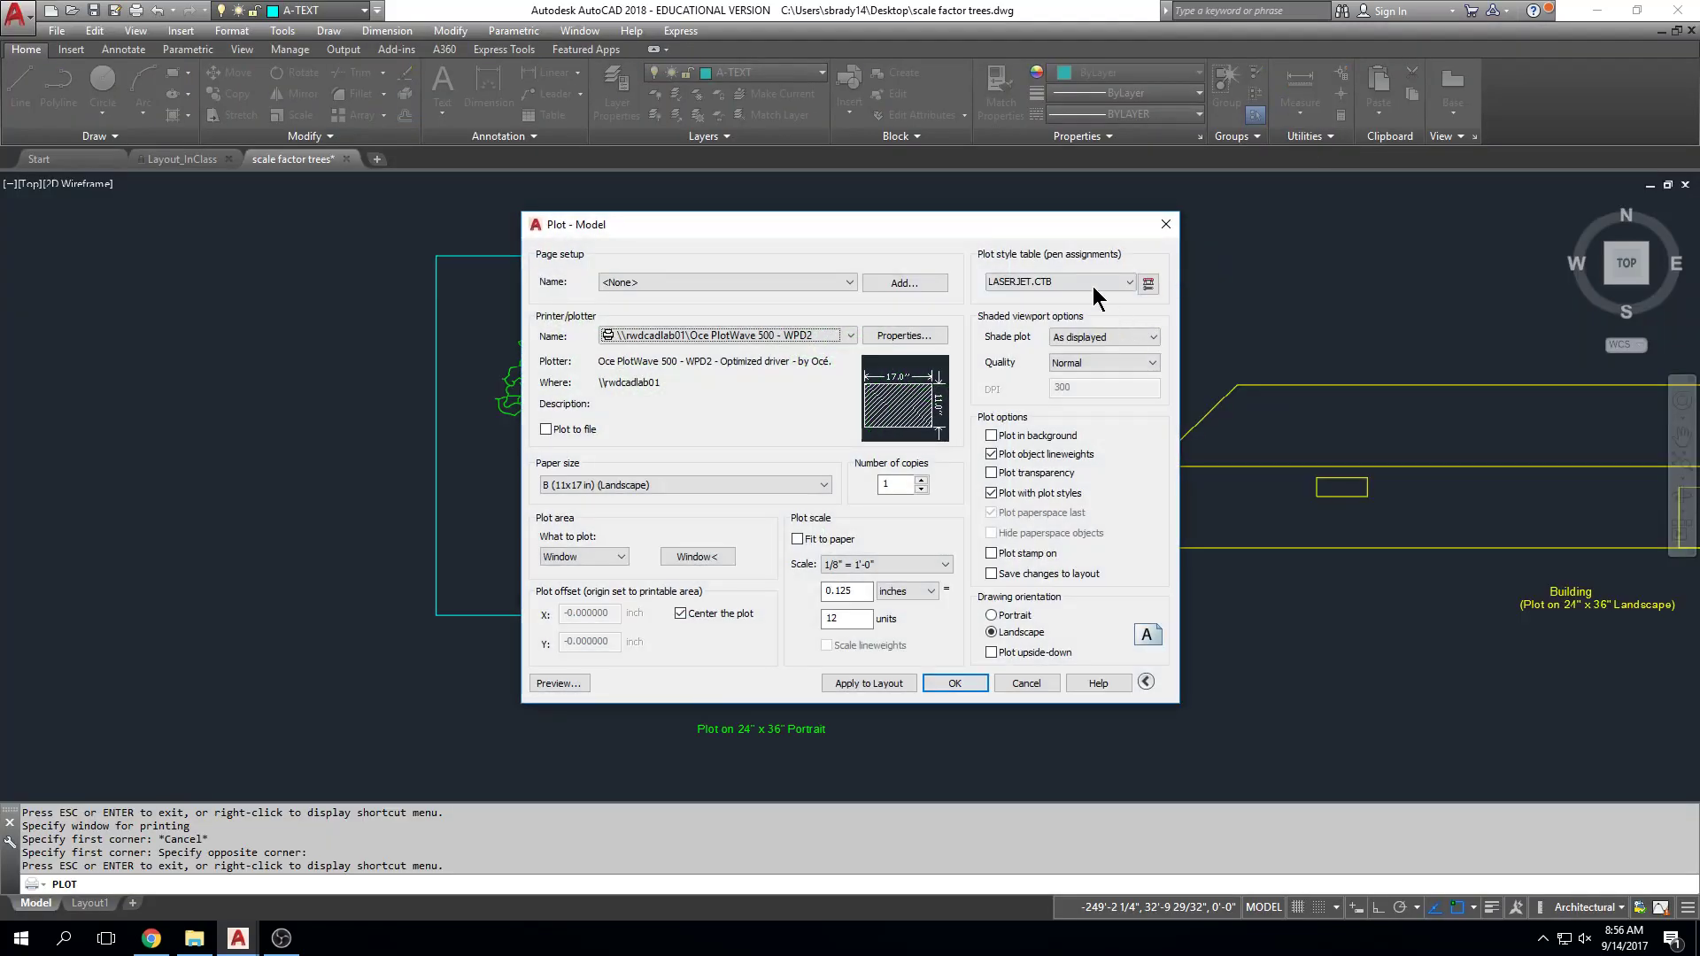
Step: Switch all layouts to Grayscale.ctb and preview the sheet with grayscale pens
click(1082, 279)
click(1036, 358)
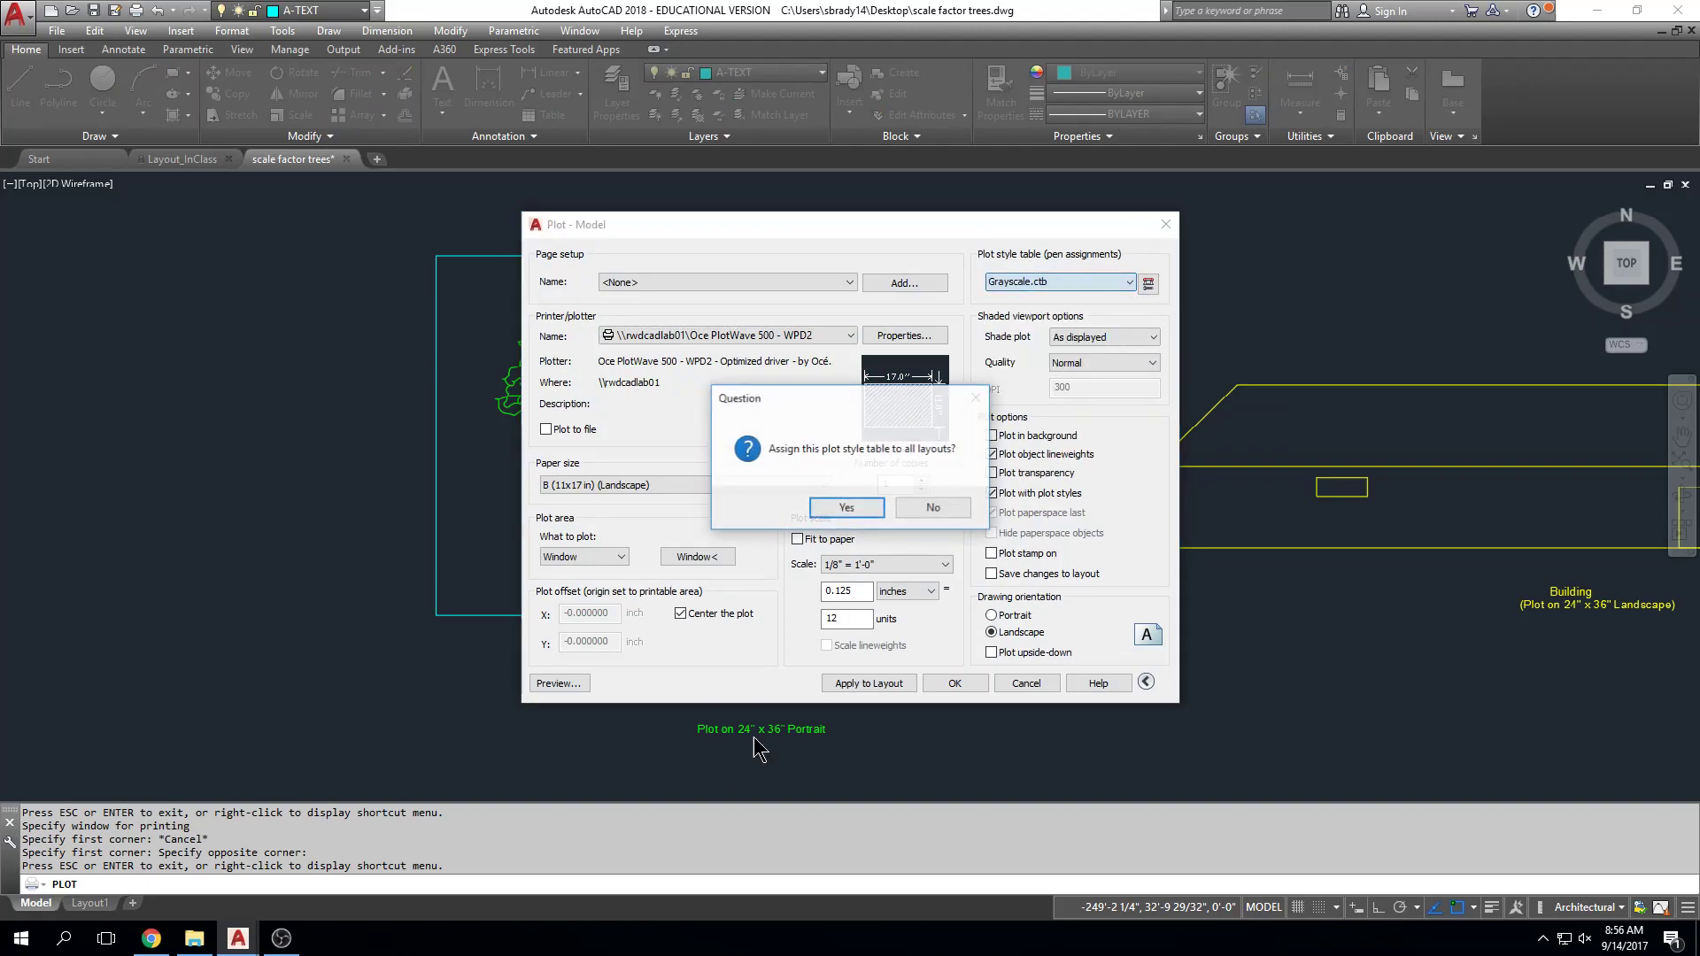
click(846, 508)
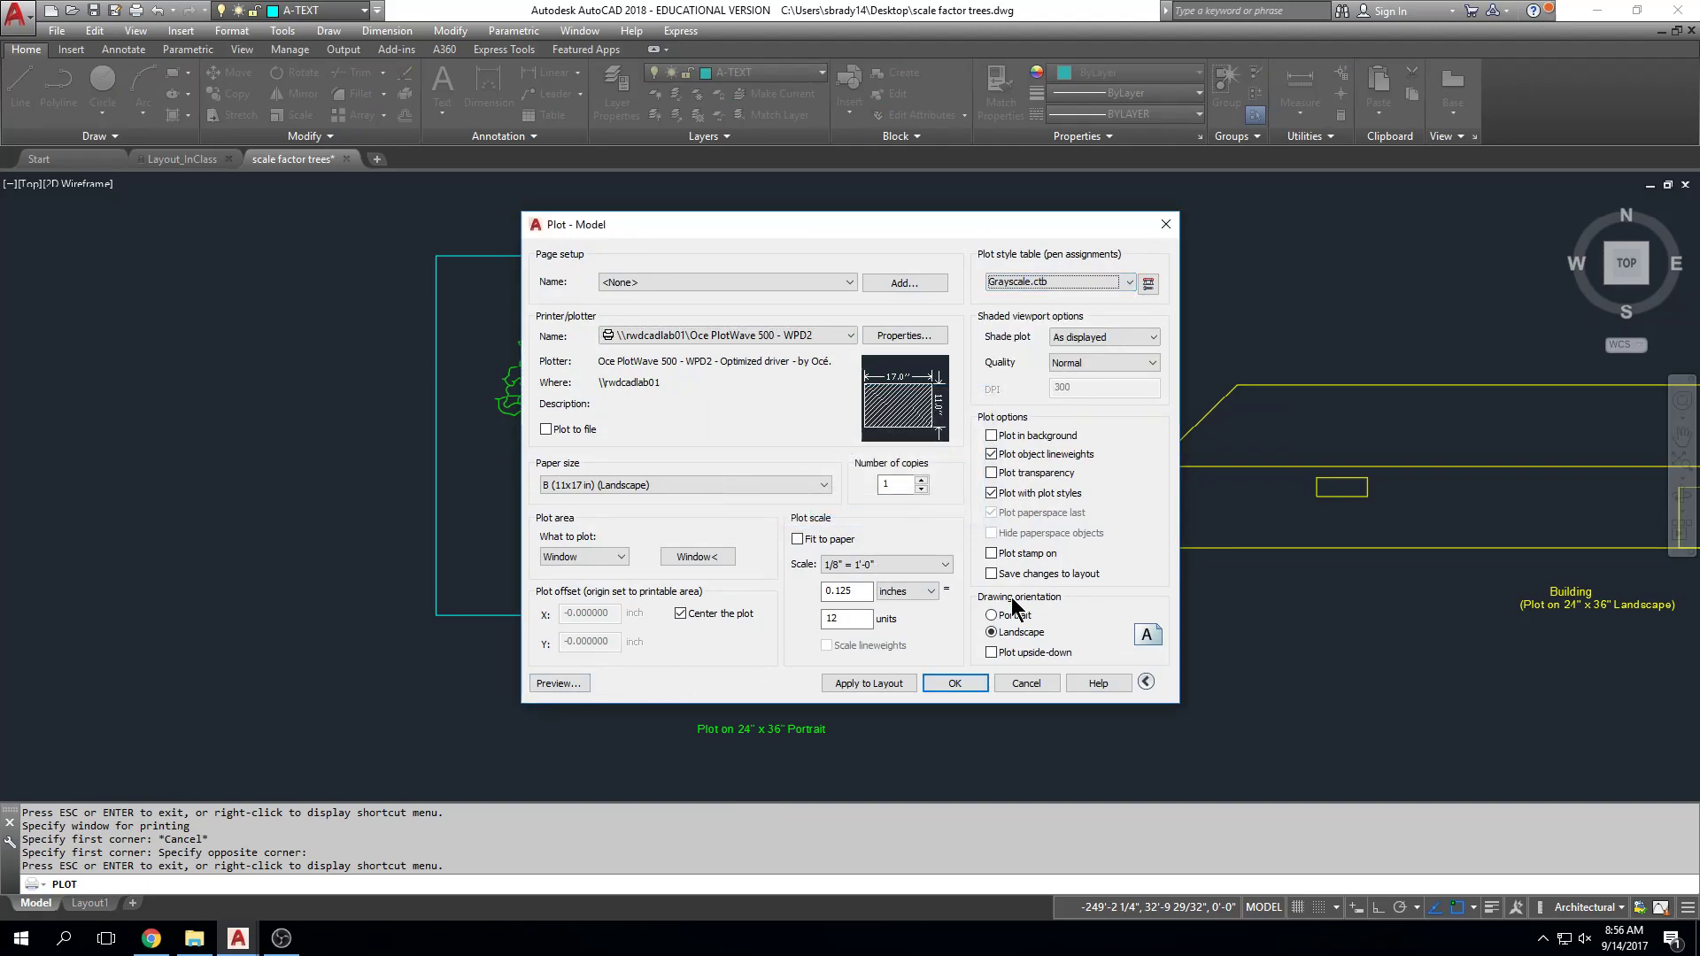
click(567, 683)
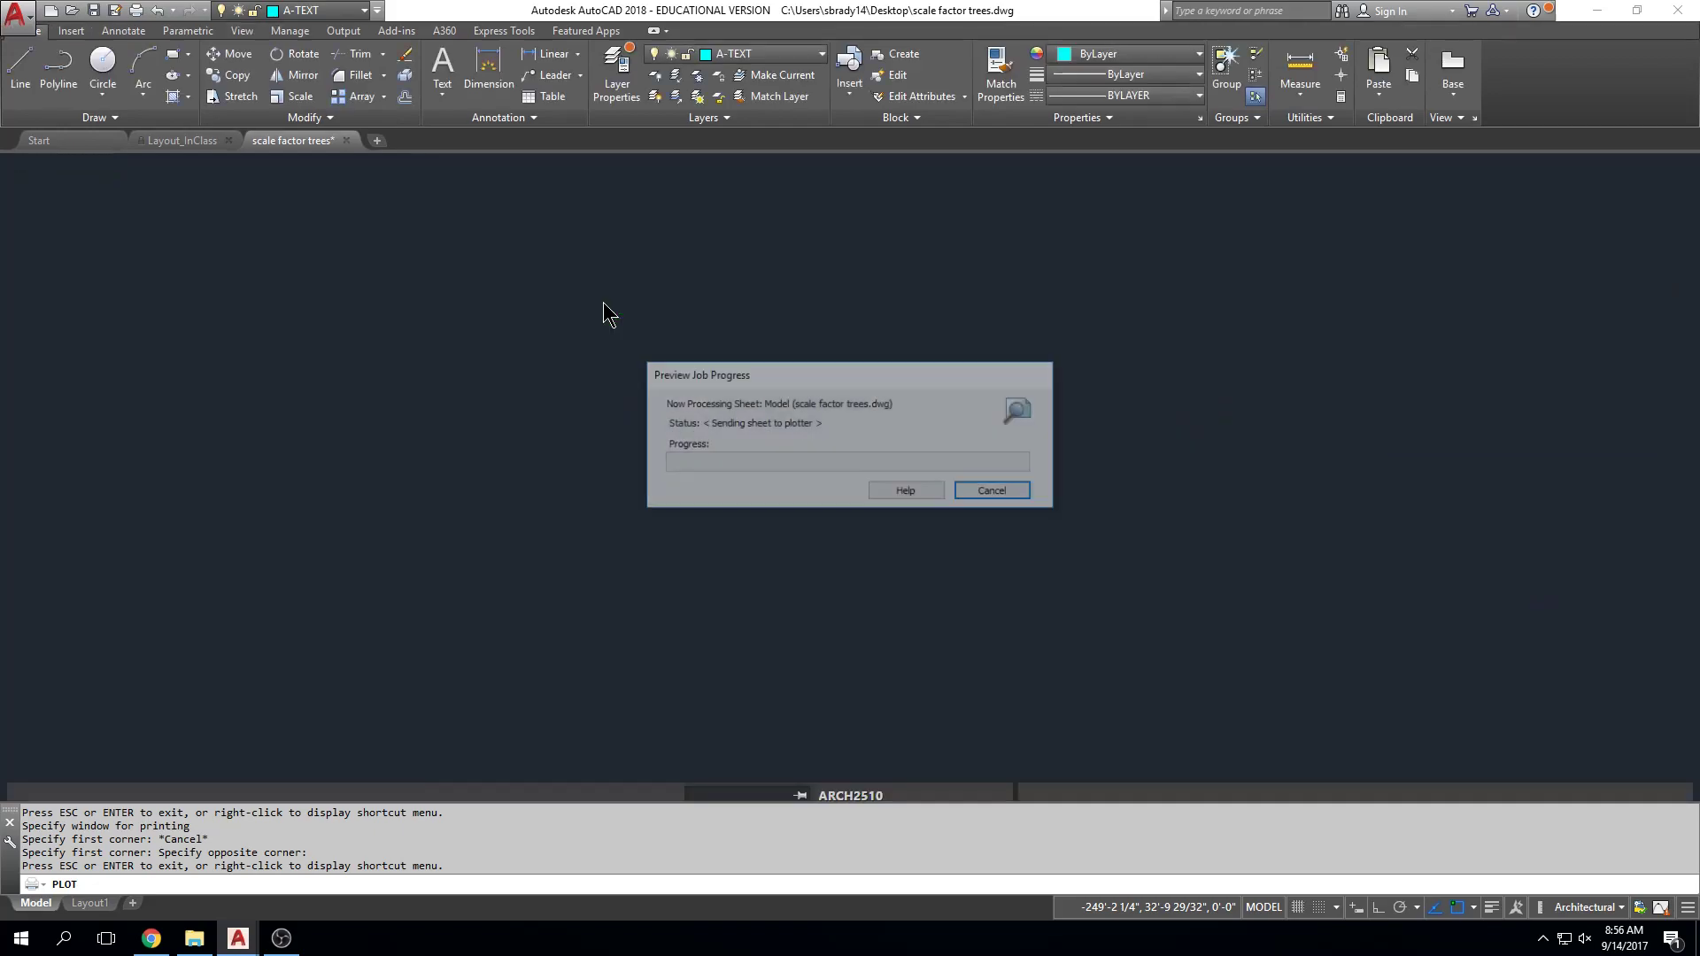
scroll(611, 285, up, 5)
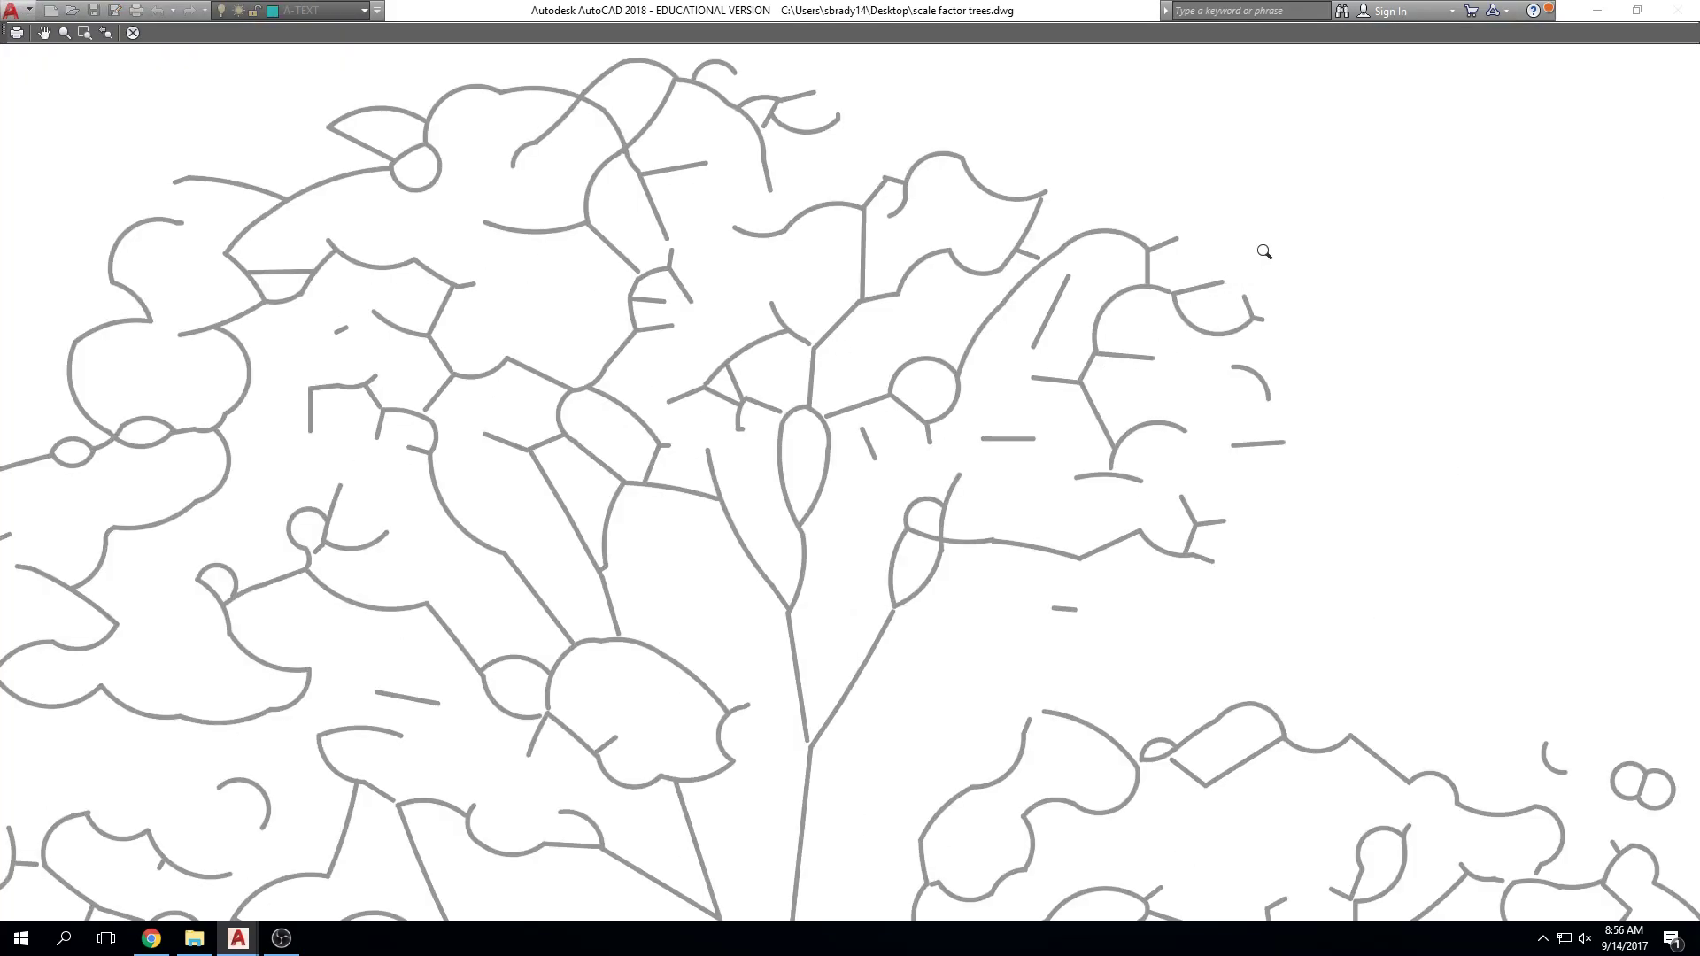
scroll(1337, 294, down, 6)
key(Escape)
Step: Try Fill Patterns.ctb, then restore LASERJET.CTB for all layouts
click(1049, 280)
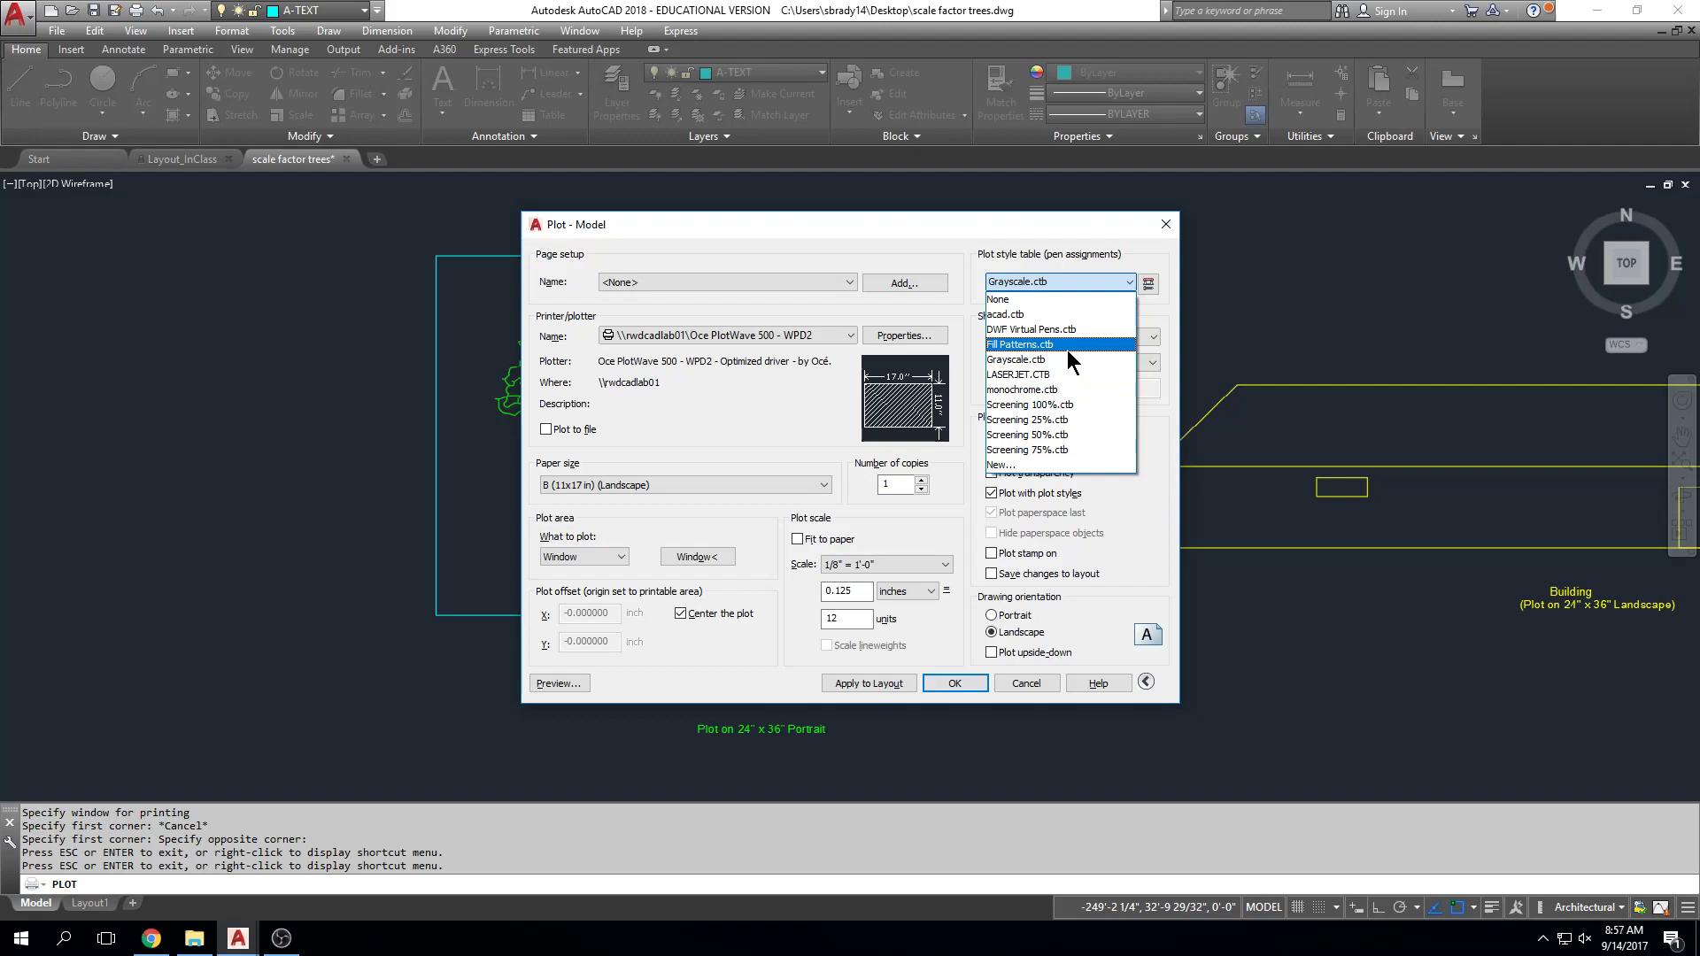
click(1066, 349)
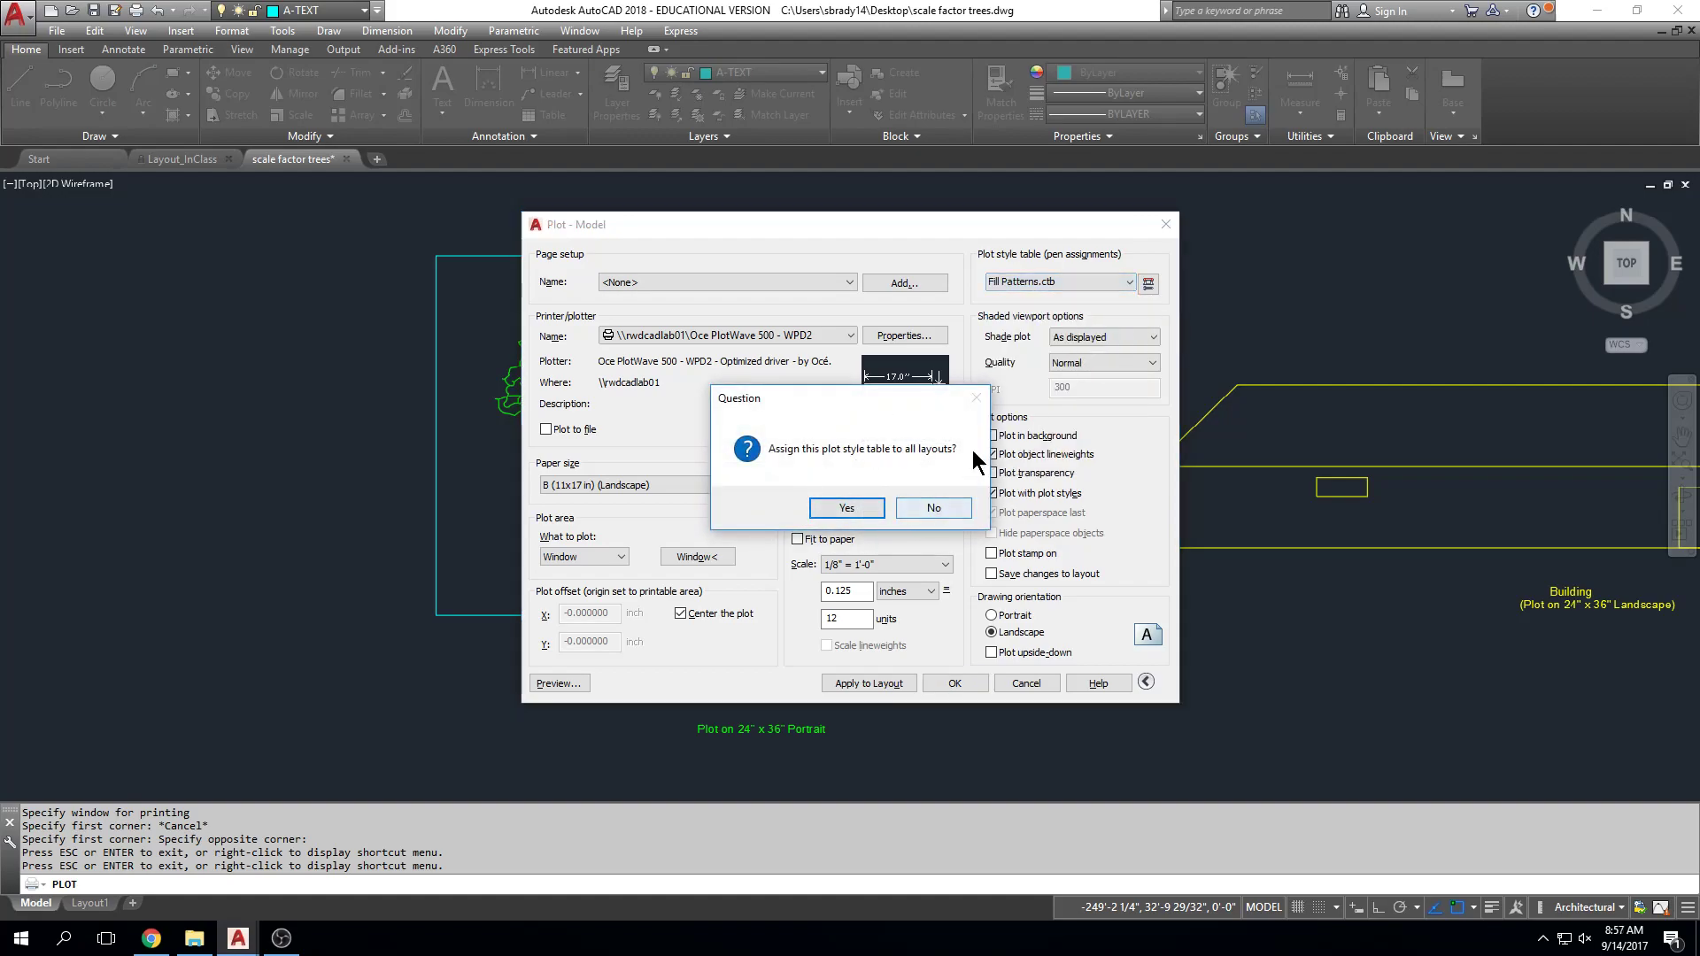
click(875, 511)
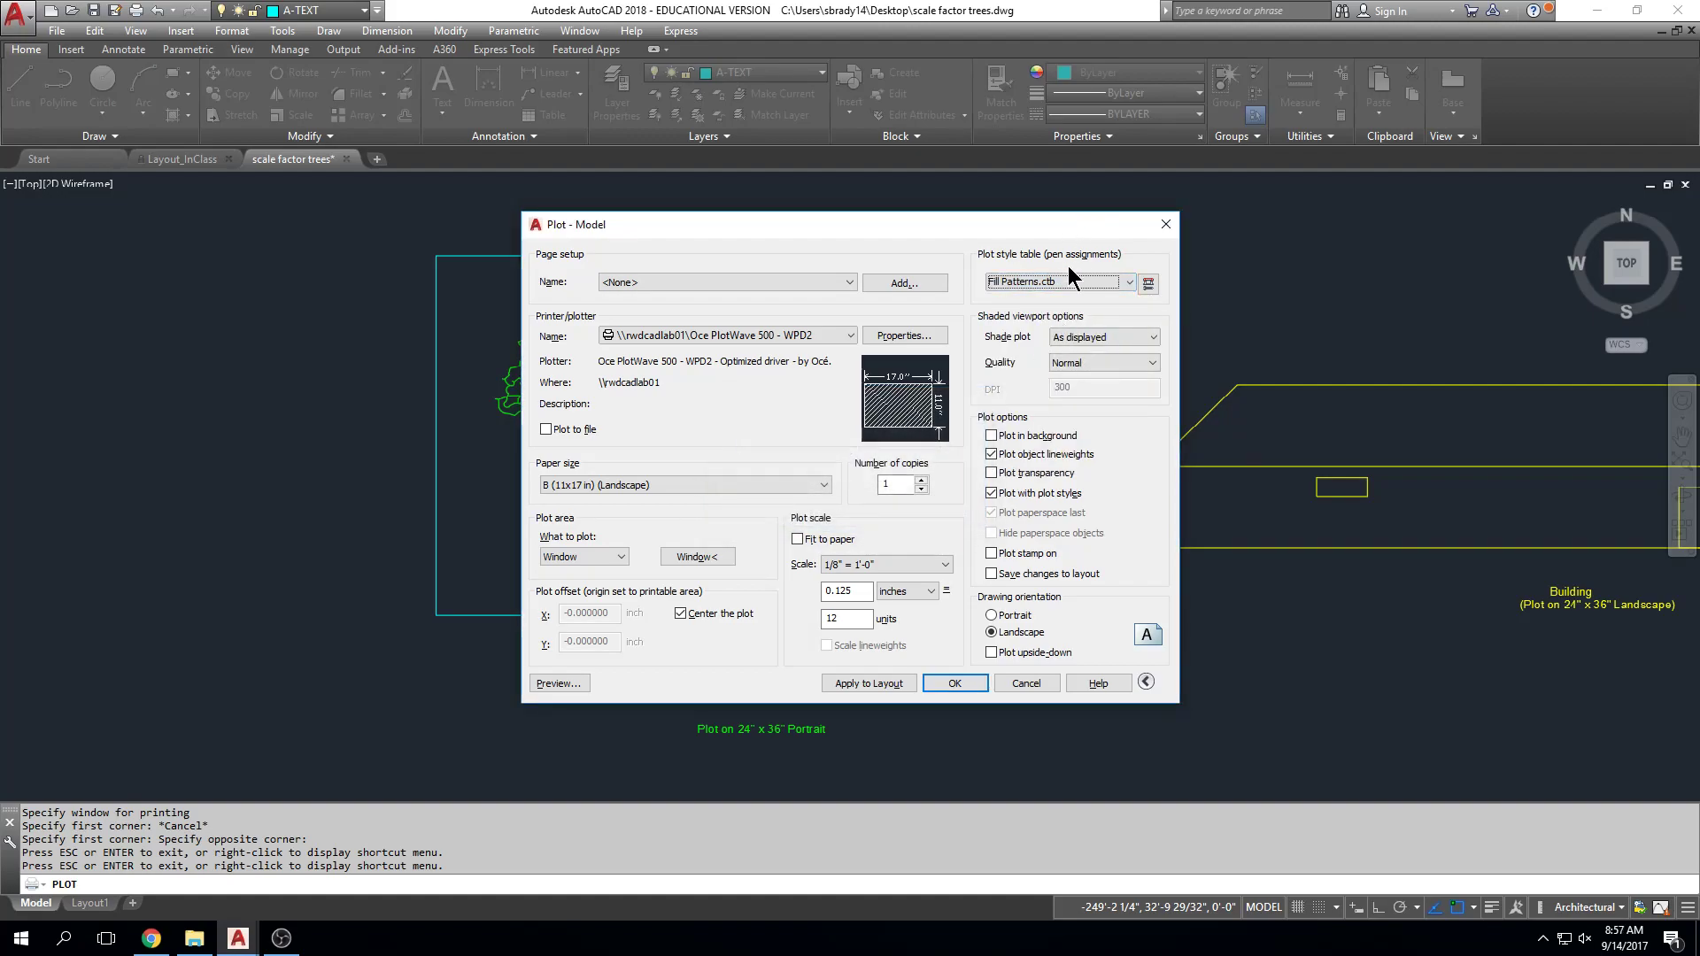
click(1123, 281)
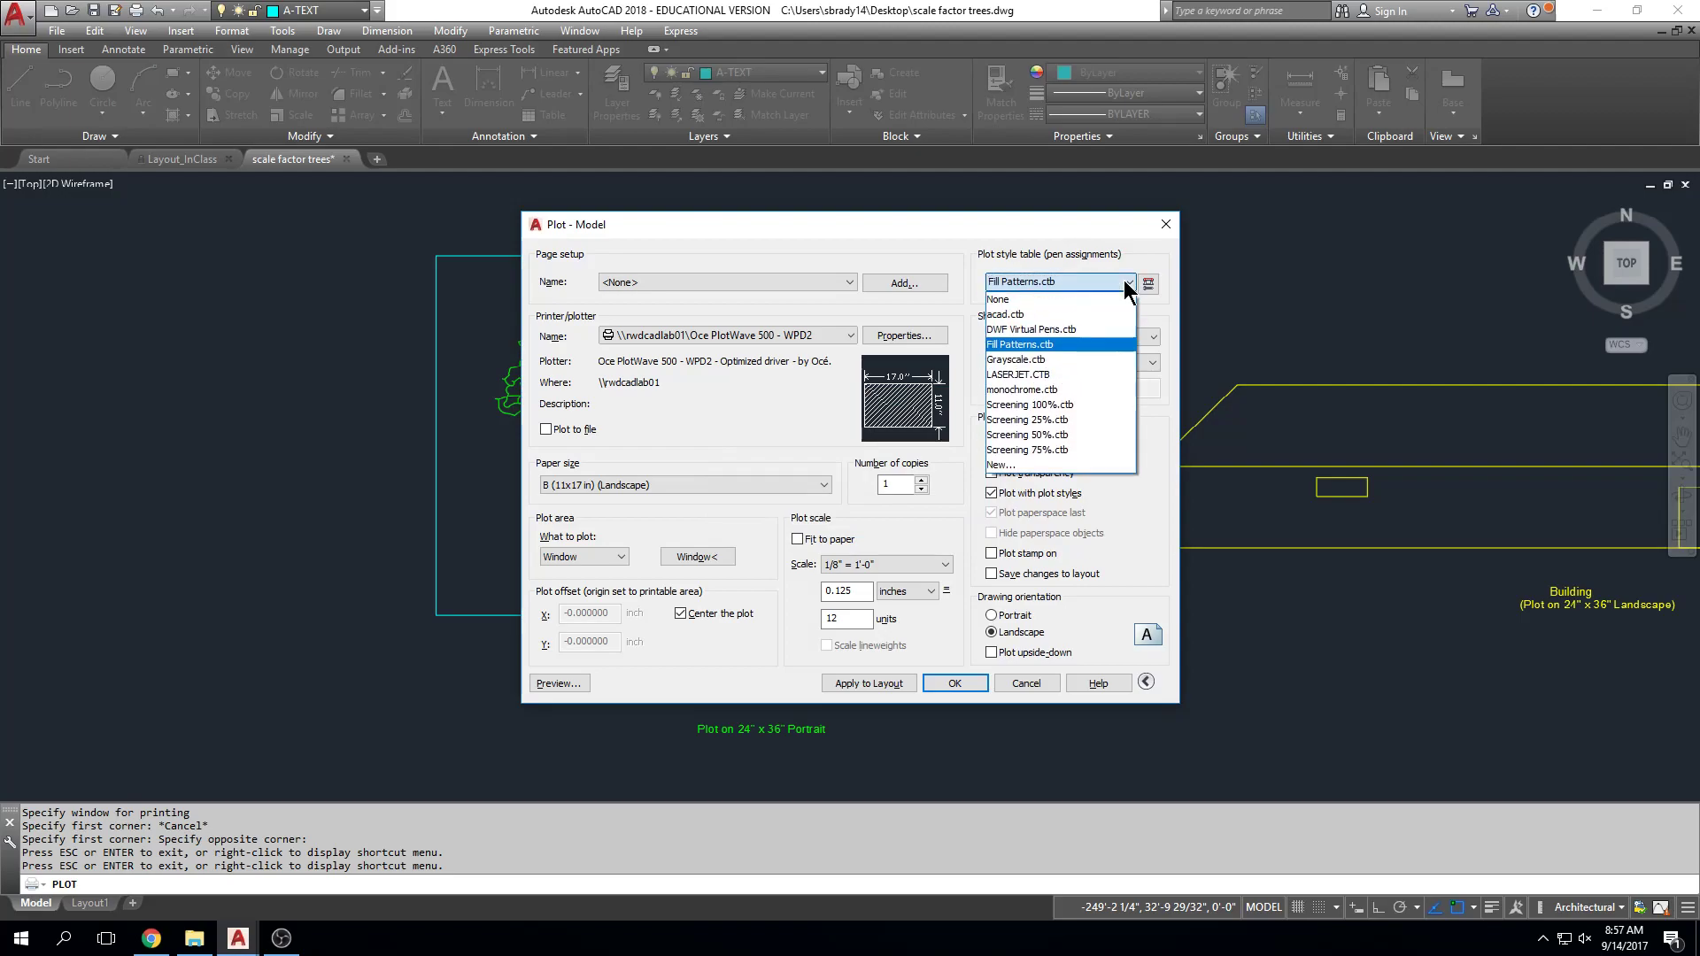
click(1110, 375)
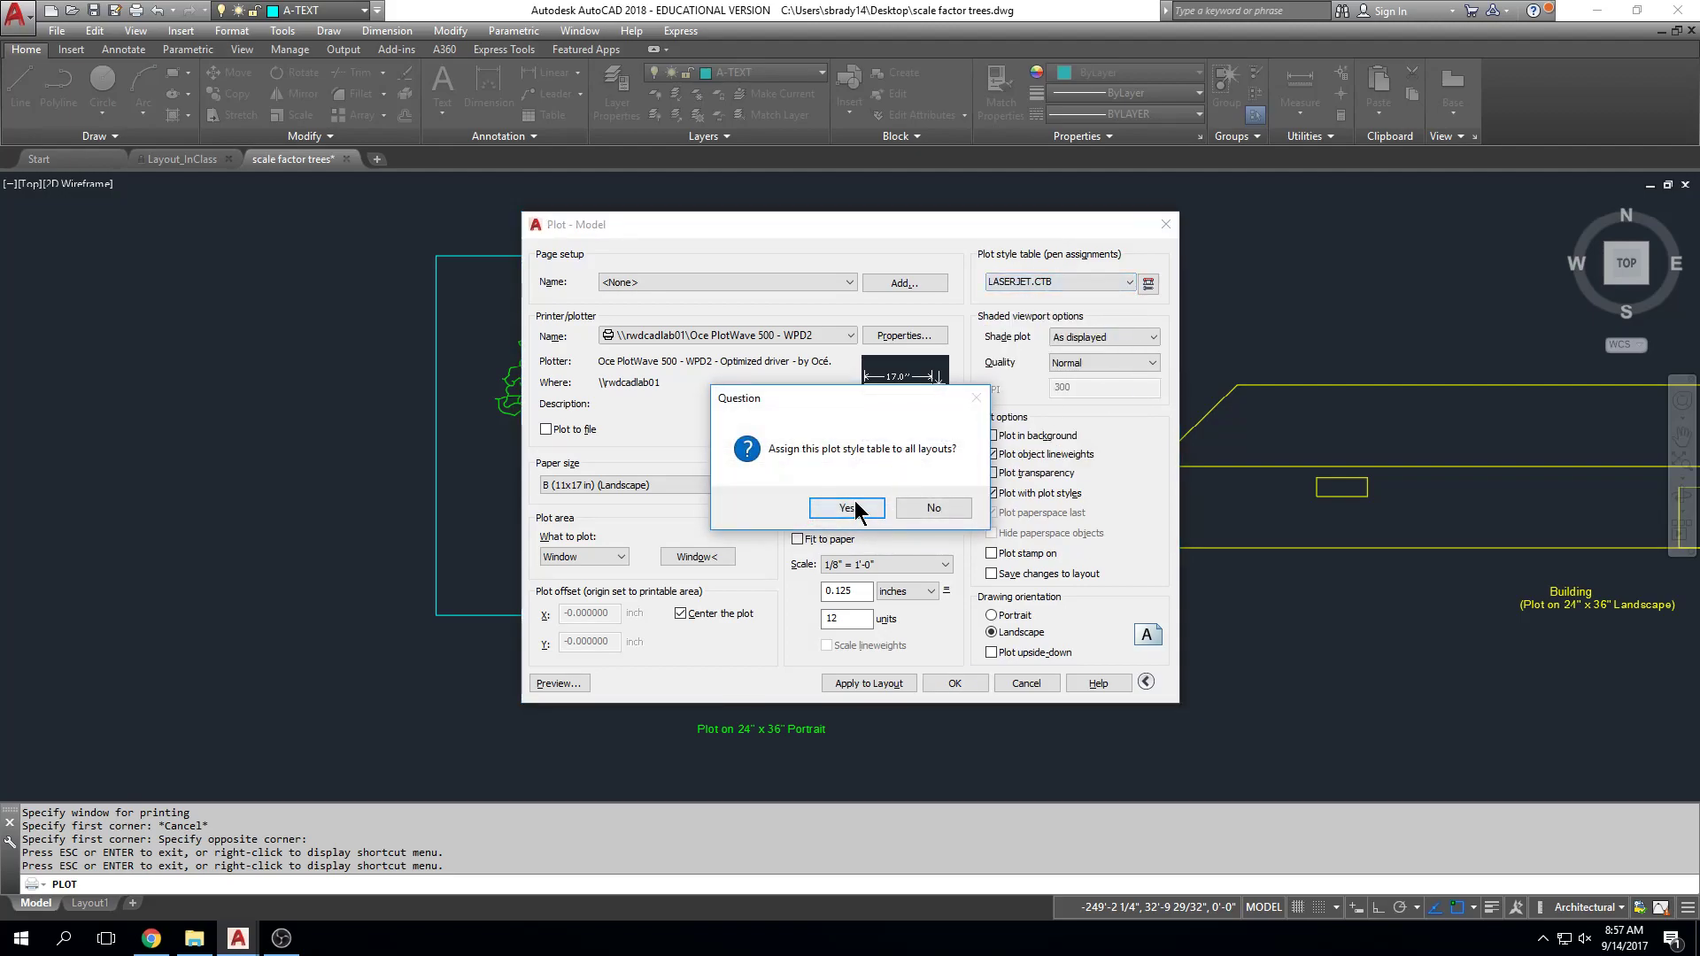
click(849, 510)
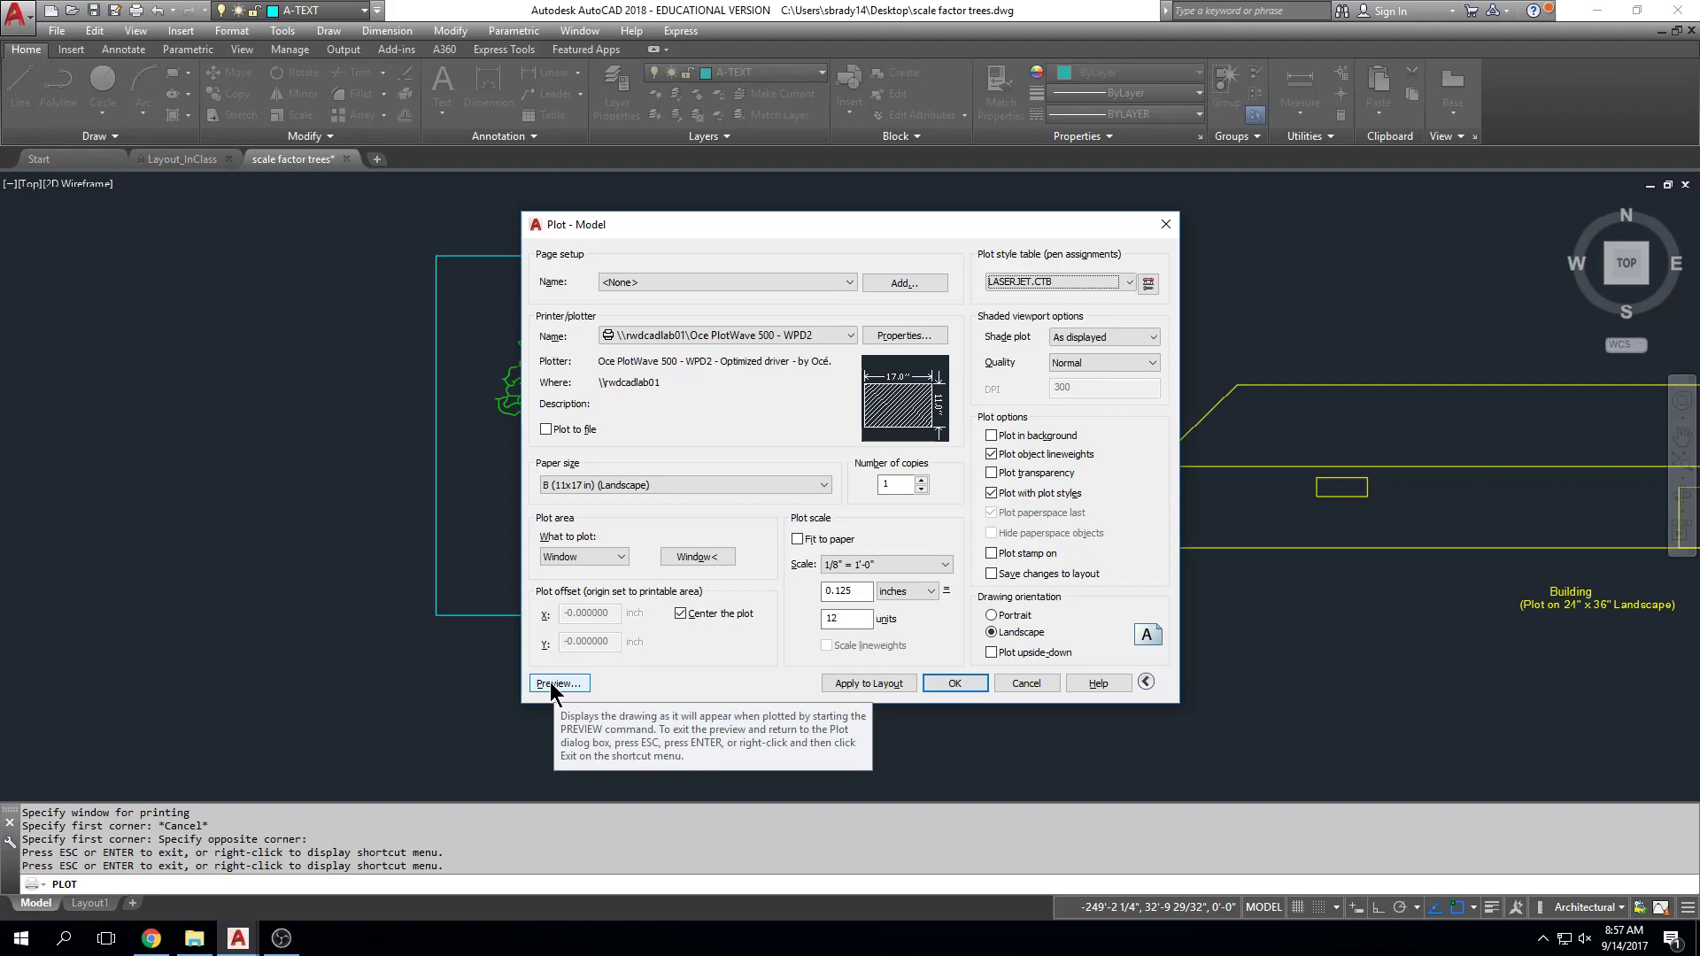
Step: Preview the 1/8" = 1'-0" tree sheet and send it to the plotter
click(551, 687)
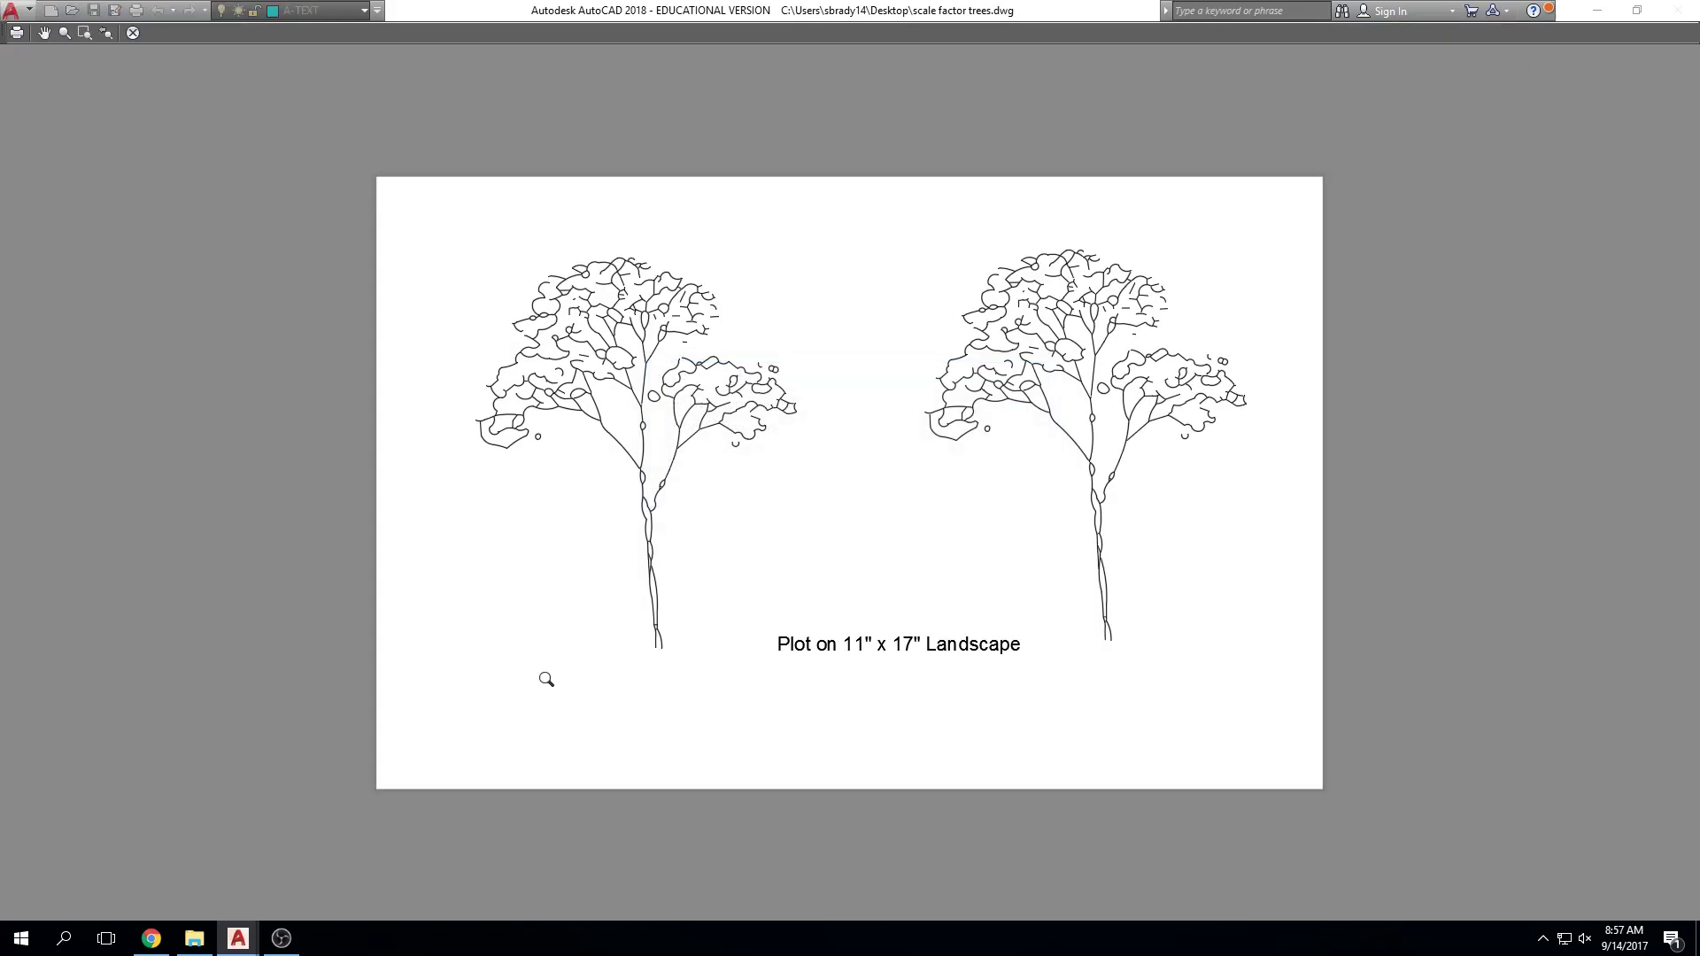
key(Escape)
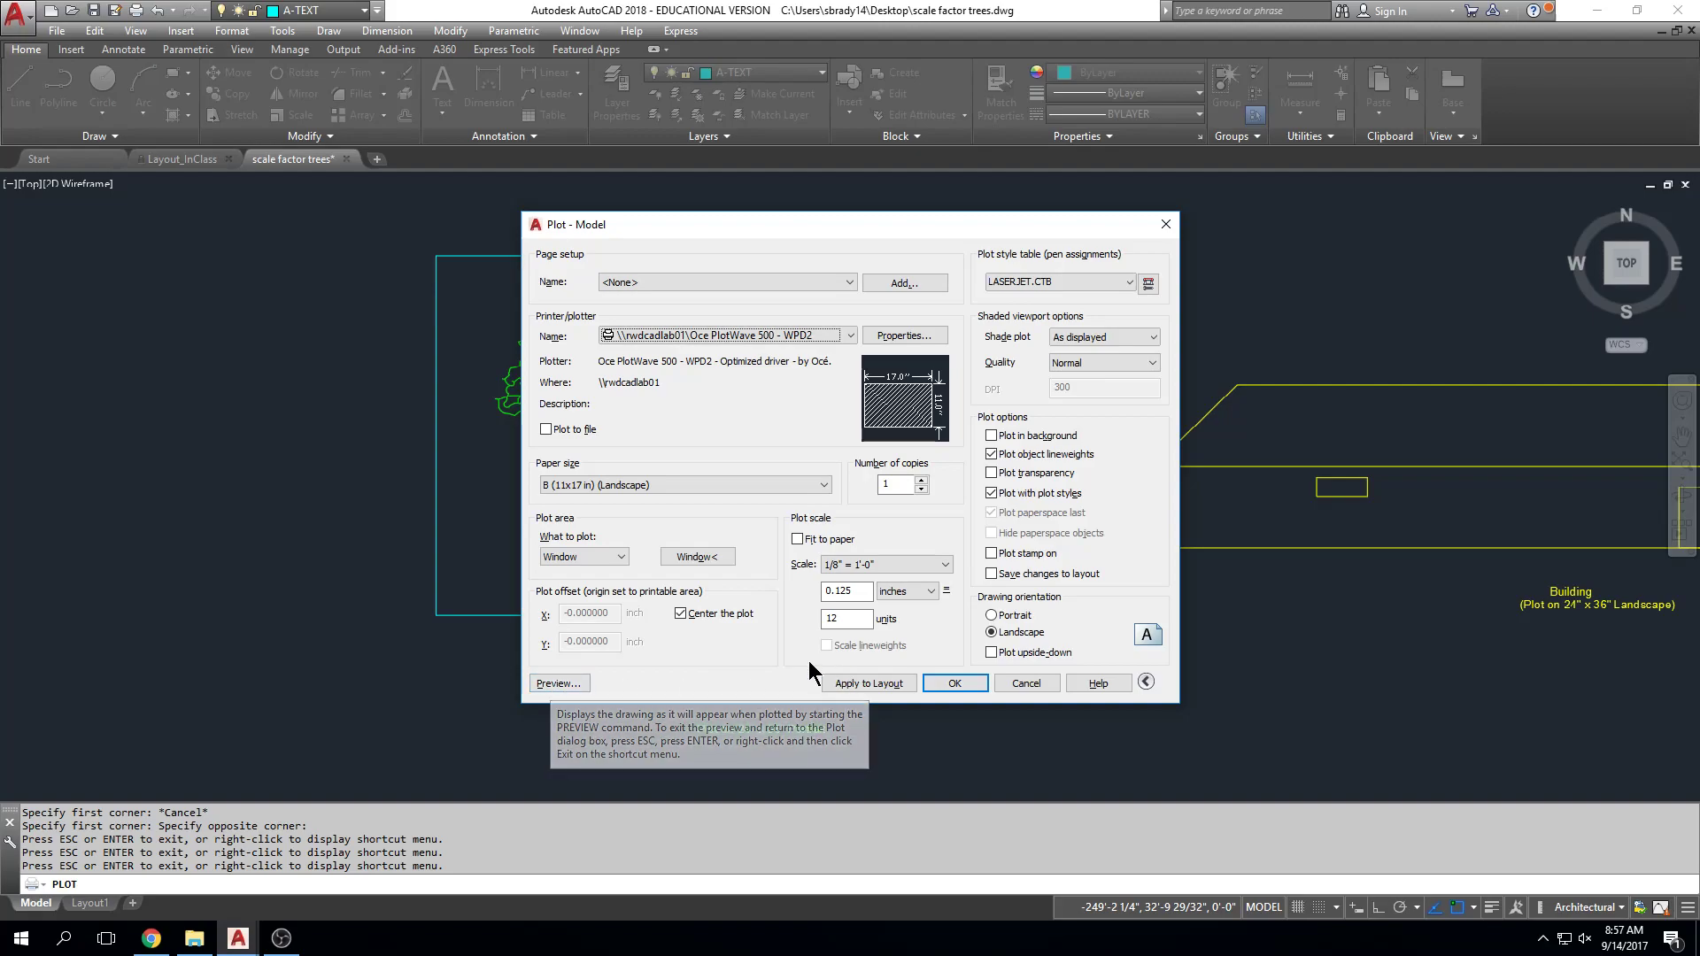
click(539, 685)
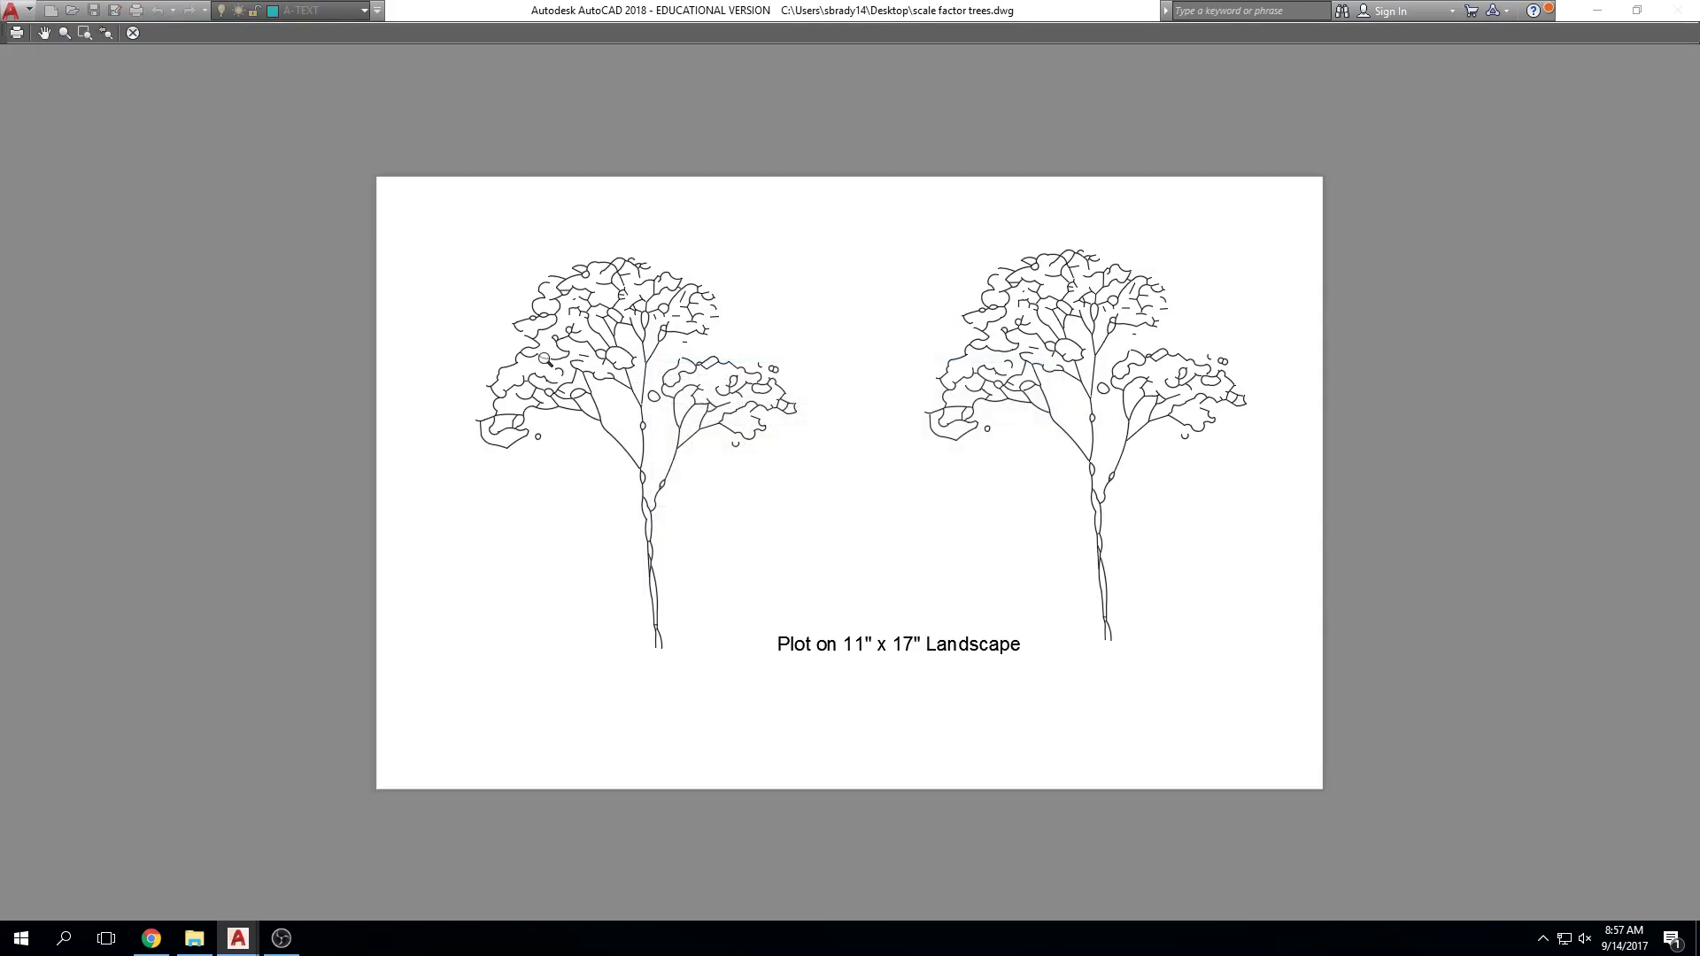
click(16, 34)
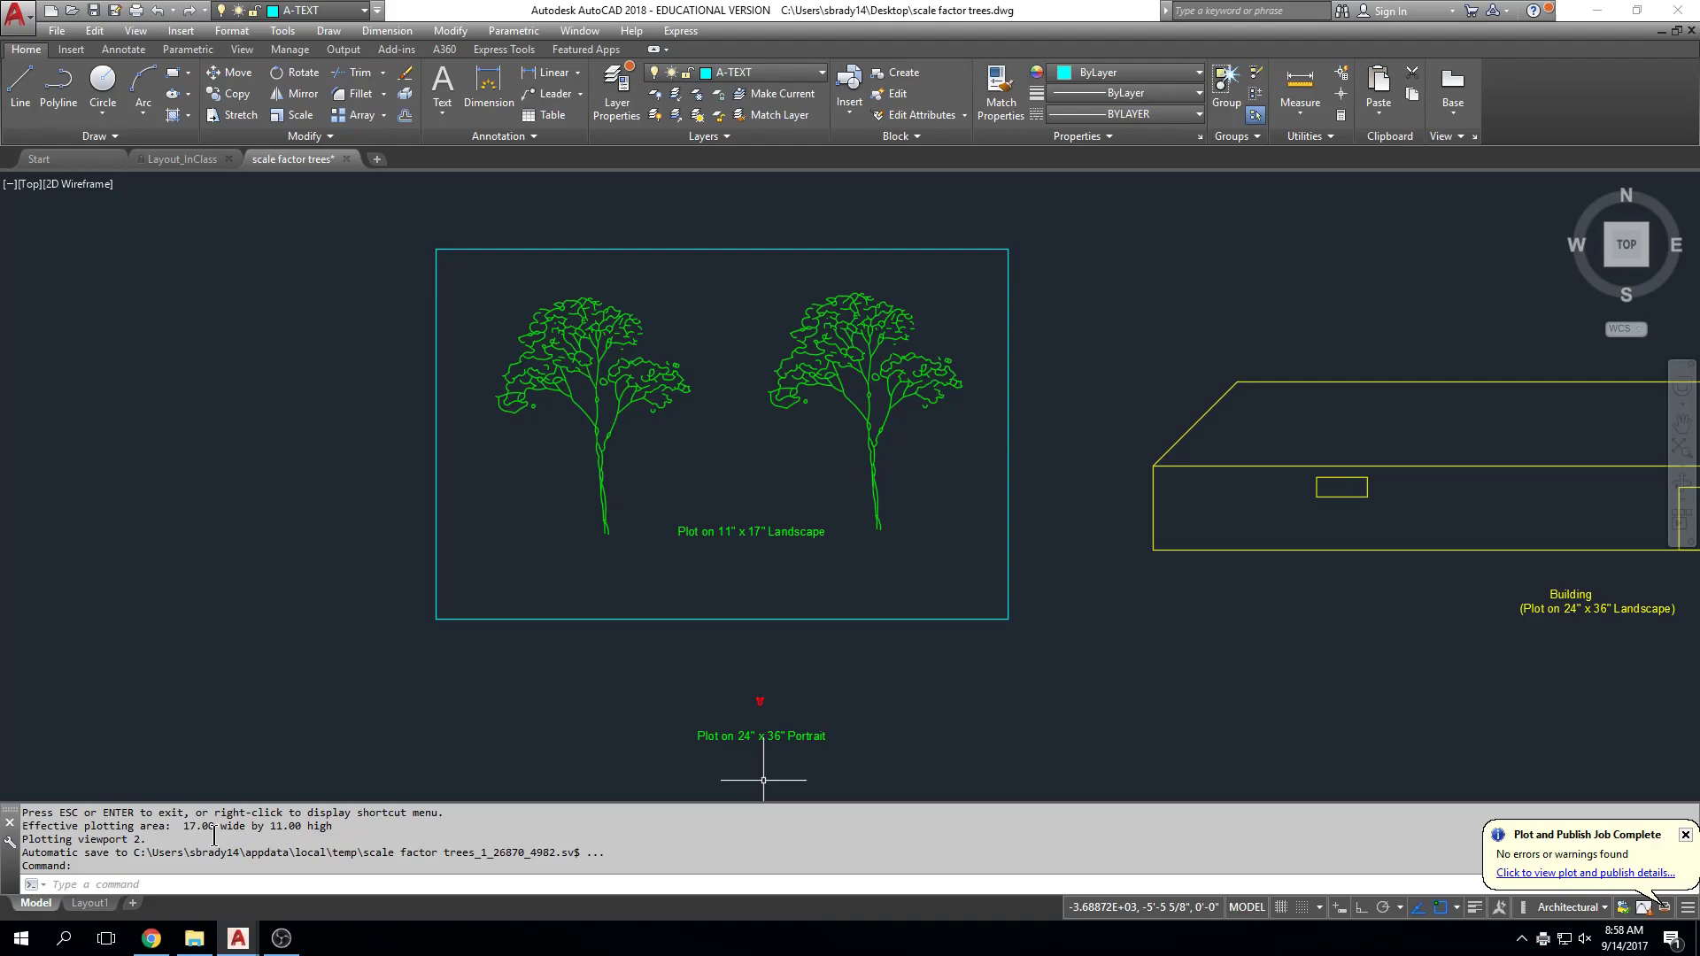
Step: Start a new plot with Ctrl+P targeting the HP Color LaserJet CP6015 printer
key(ctrl+p)
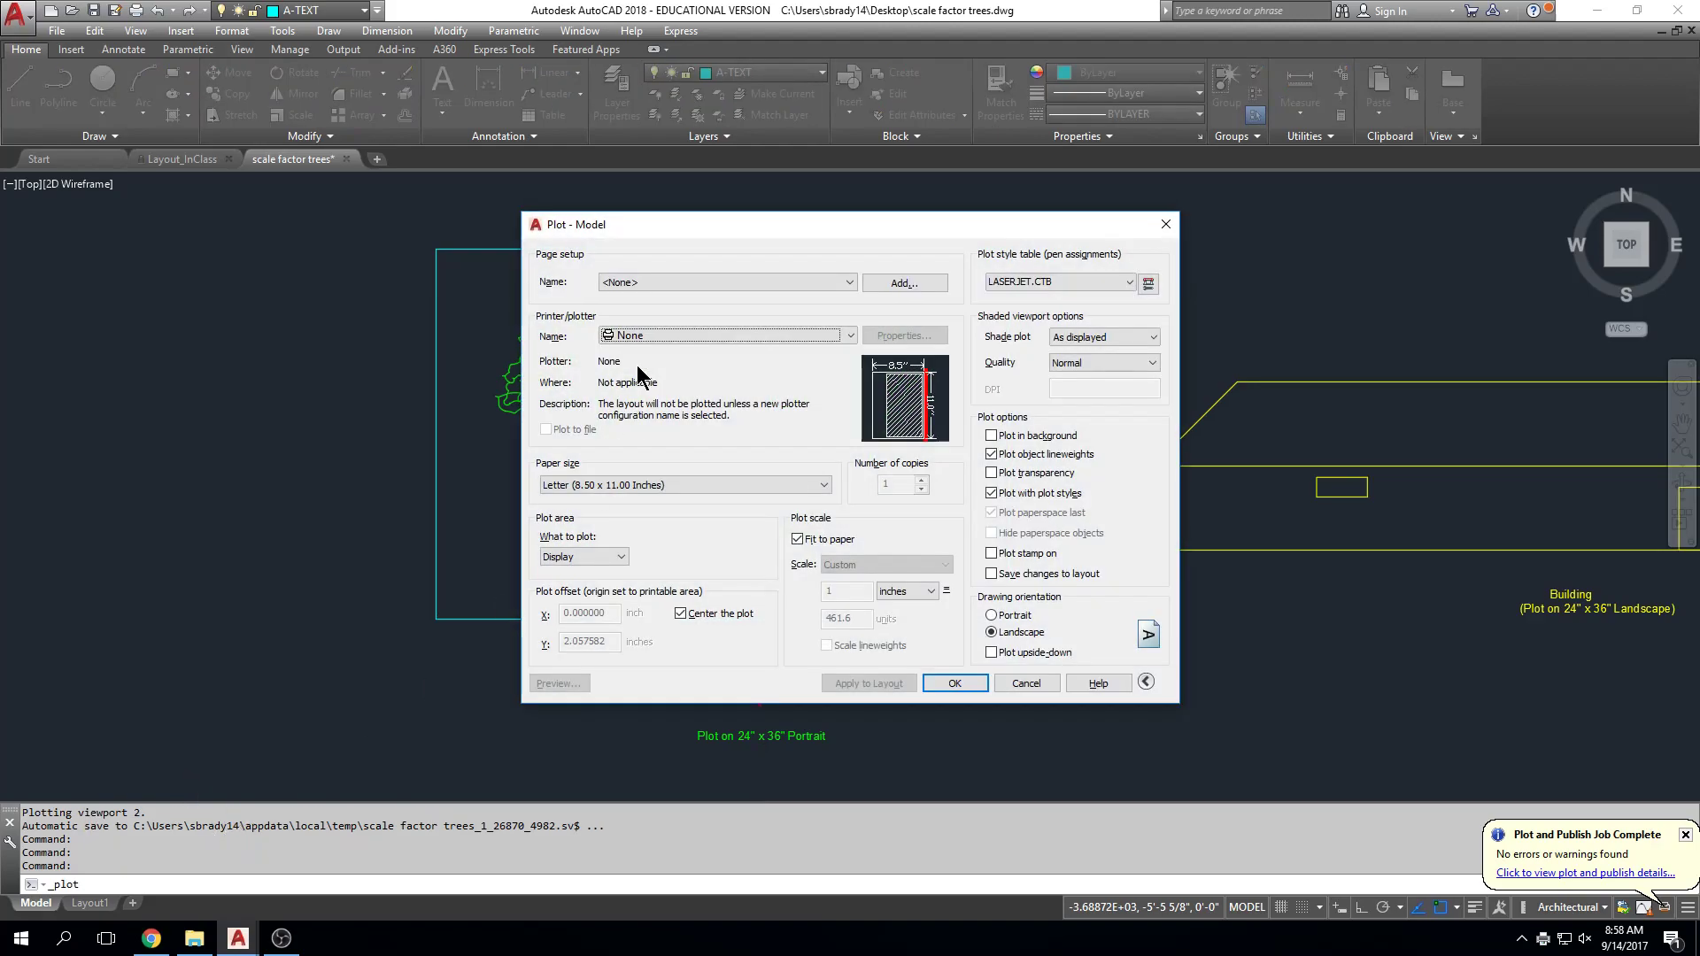
click(661, 335)
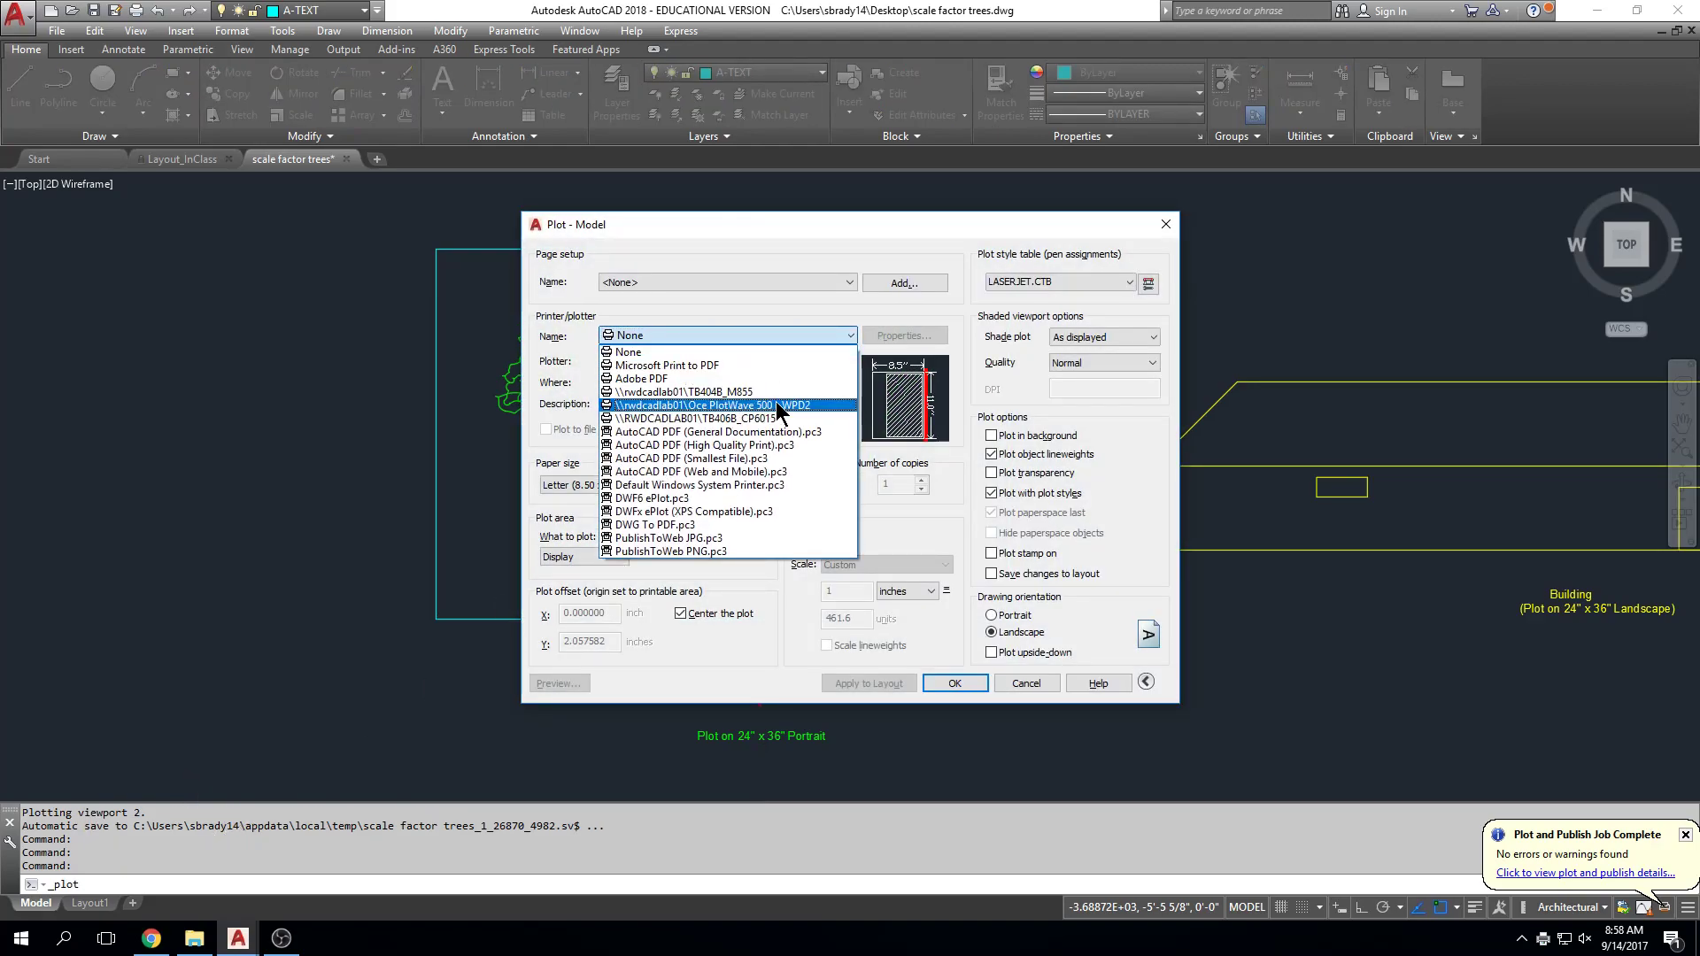
click(713, 418)
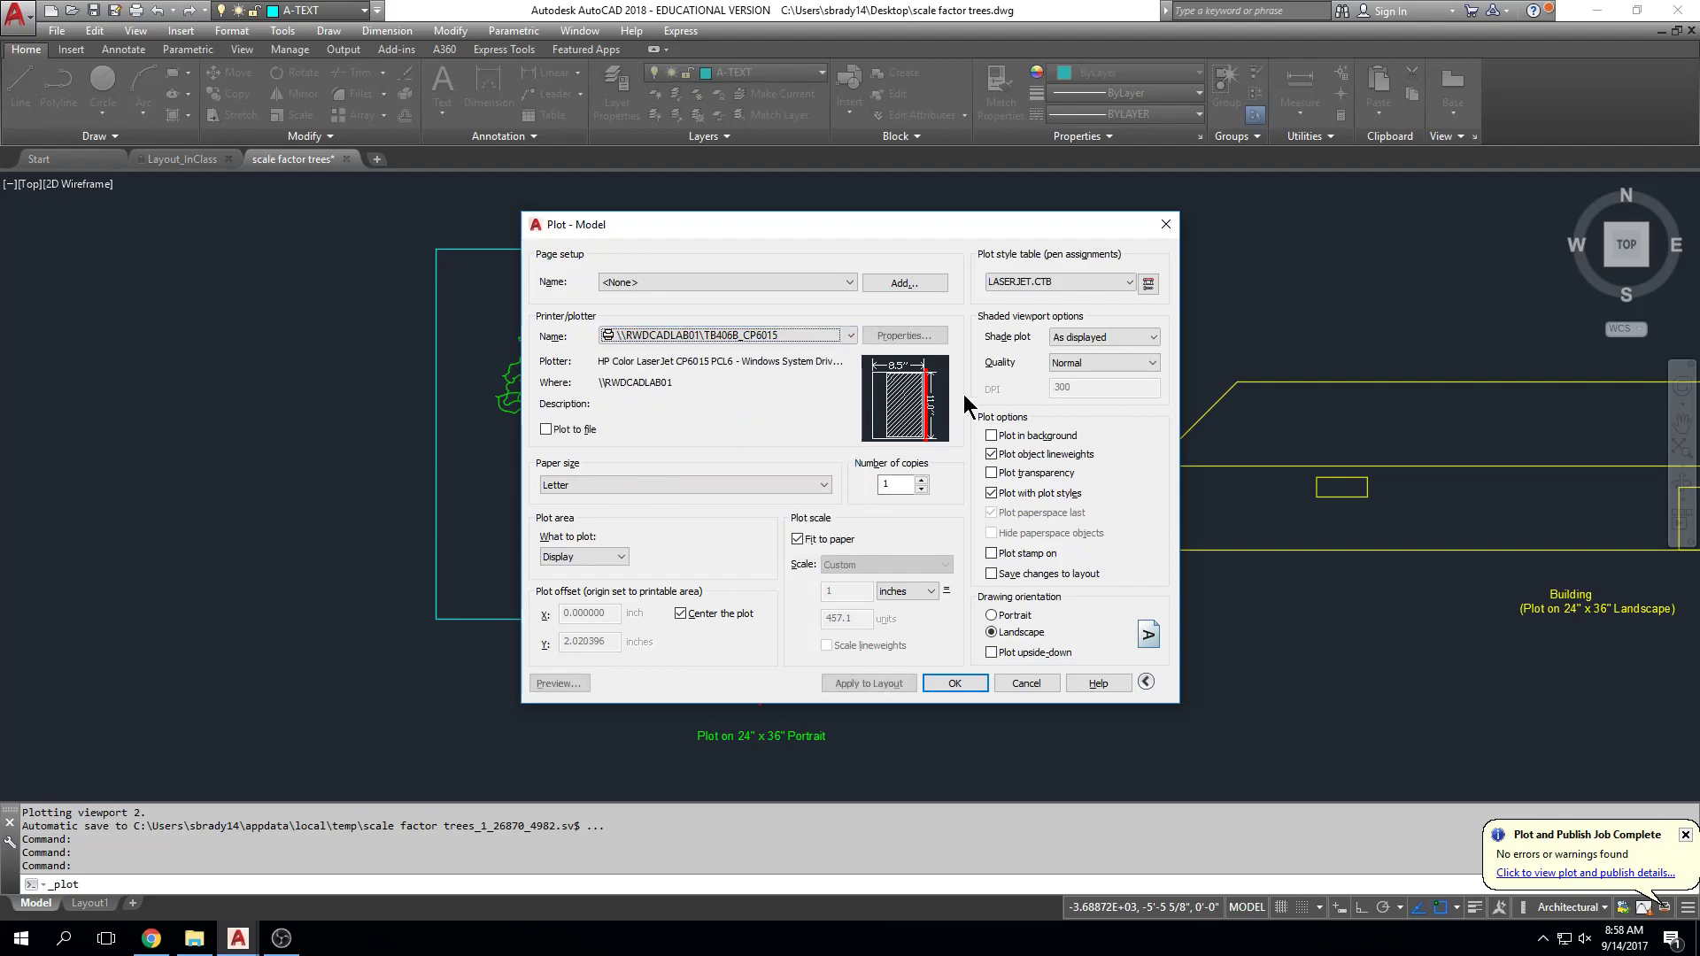
click(815, 337)
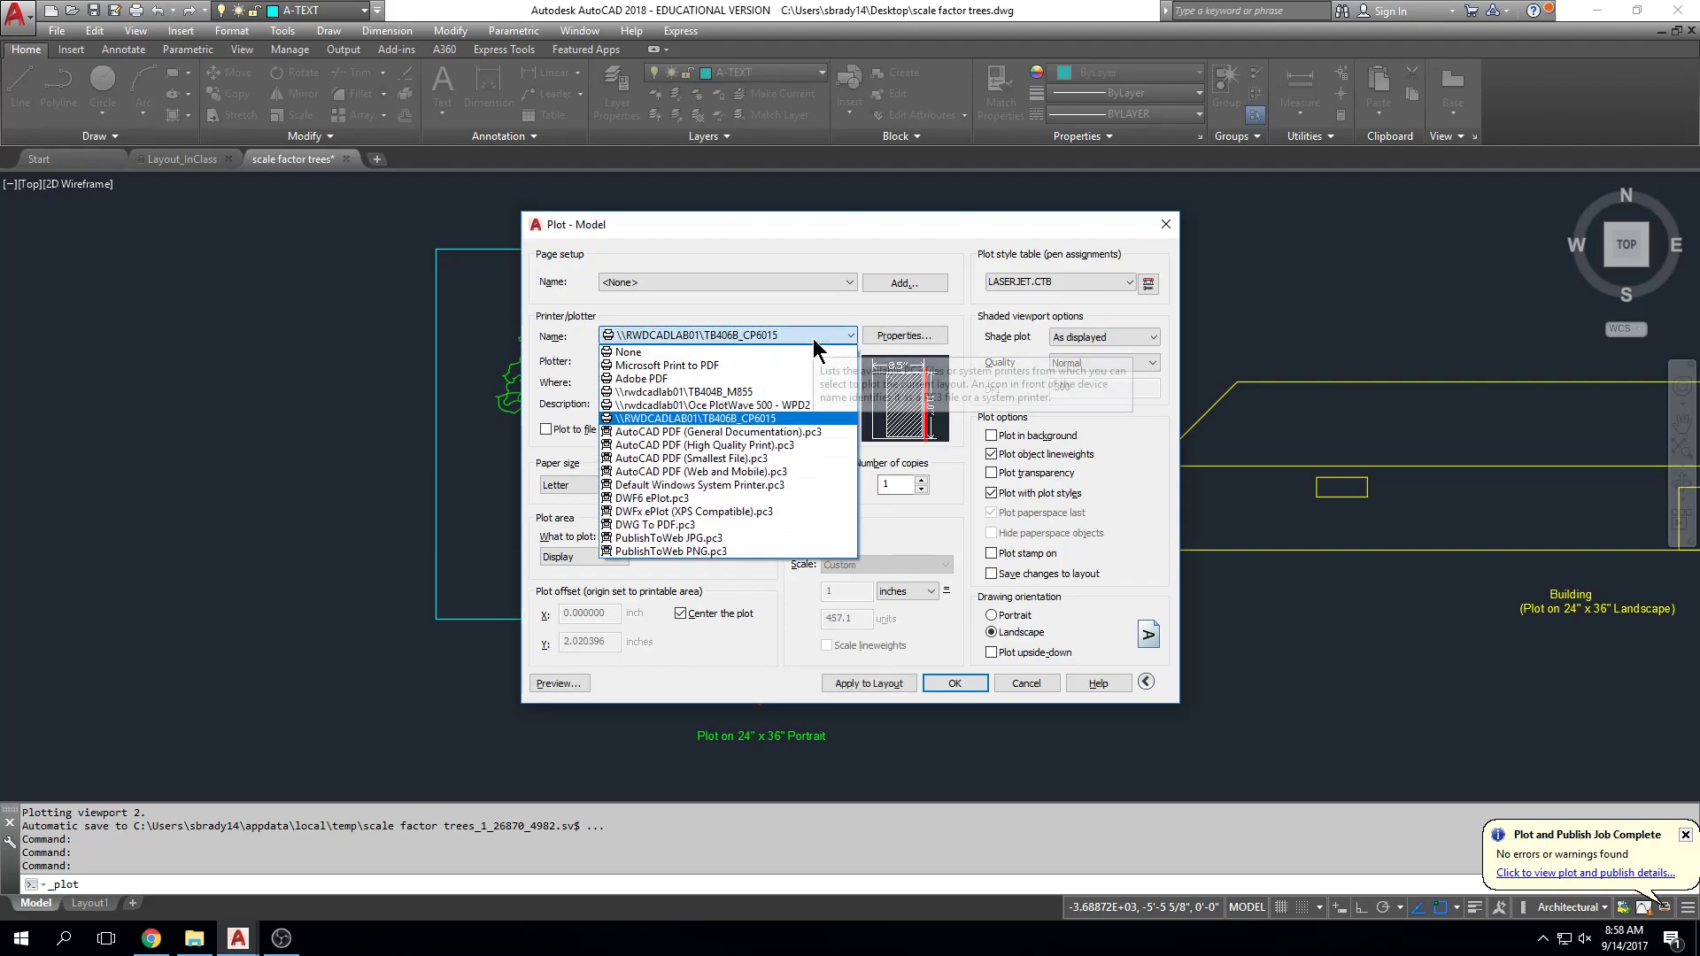
click(771, 417)
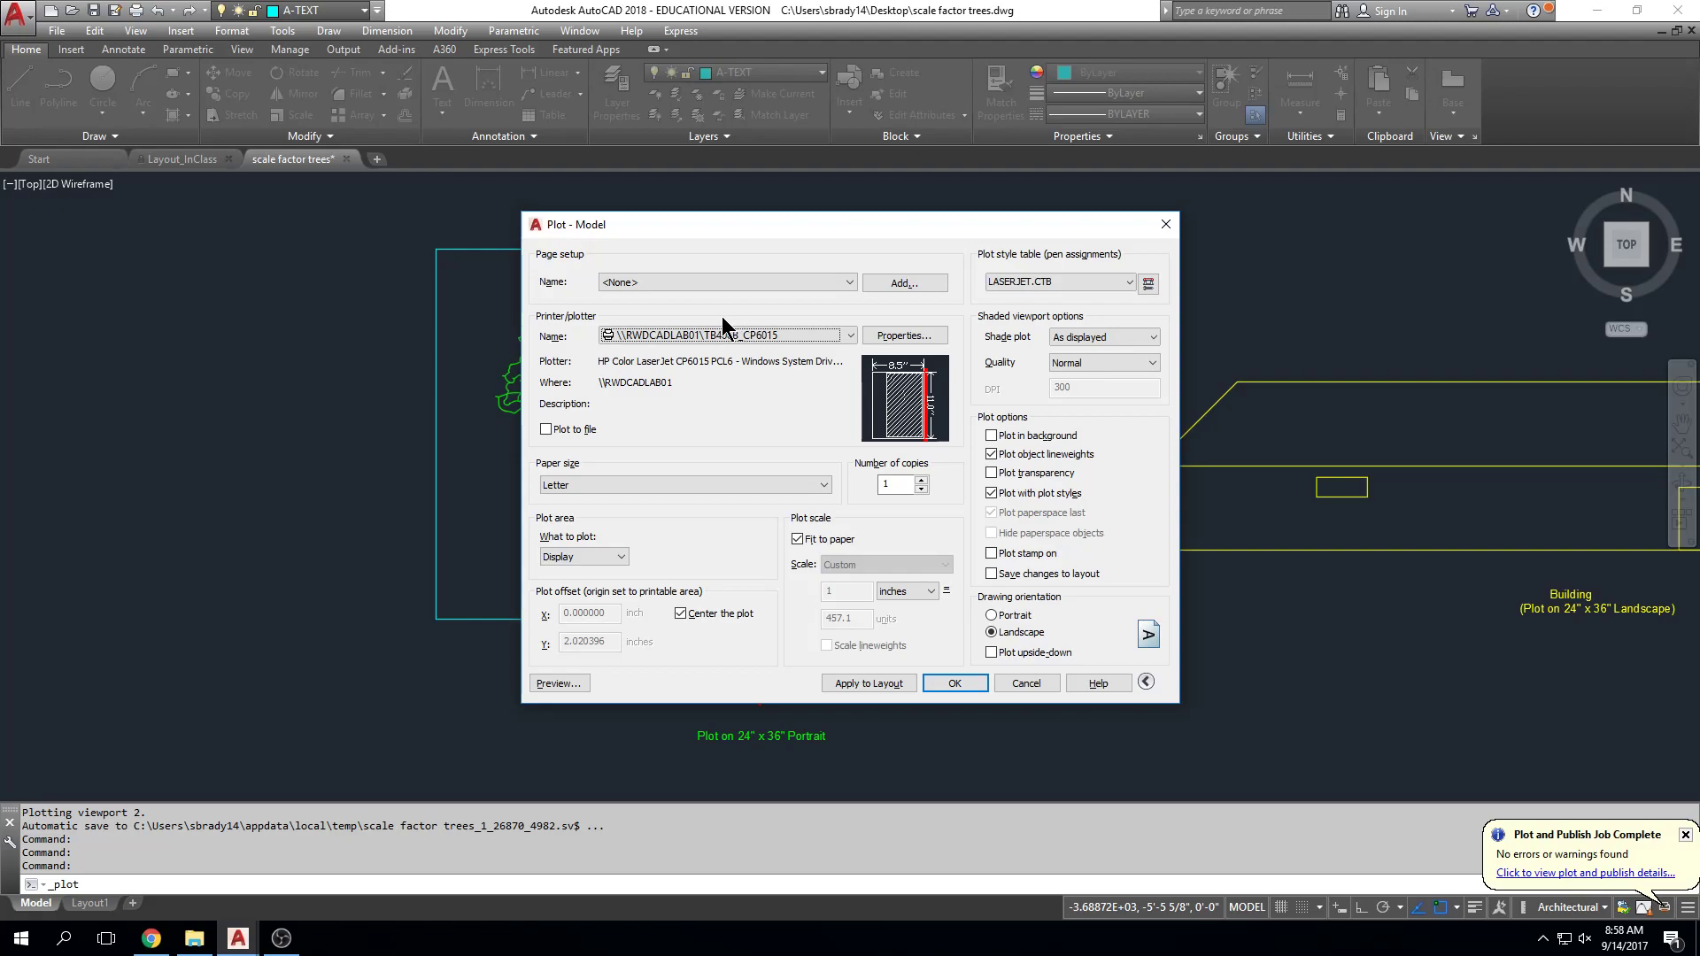
Step: Set the paper size to 11x17 and choose Window as the area to plot
click(599, 481)
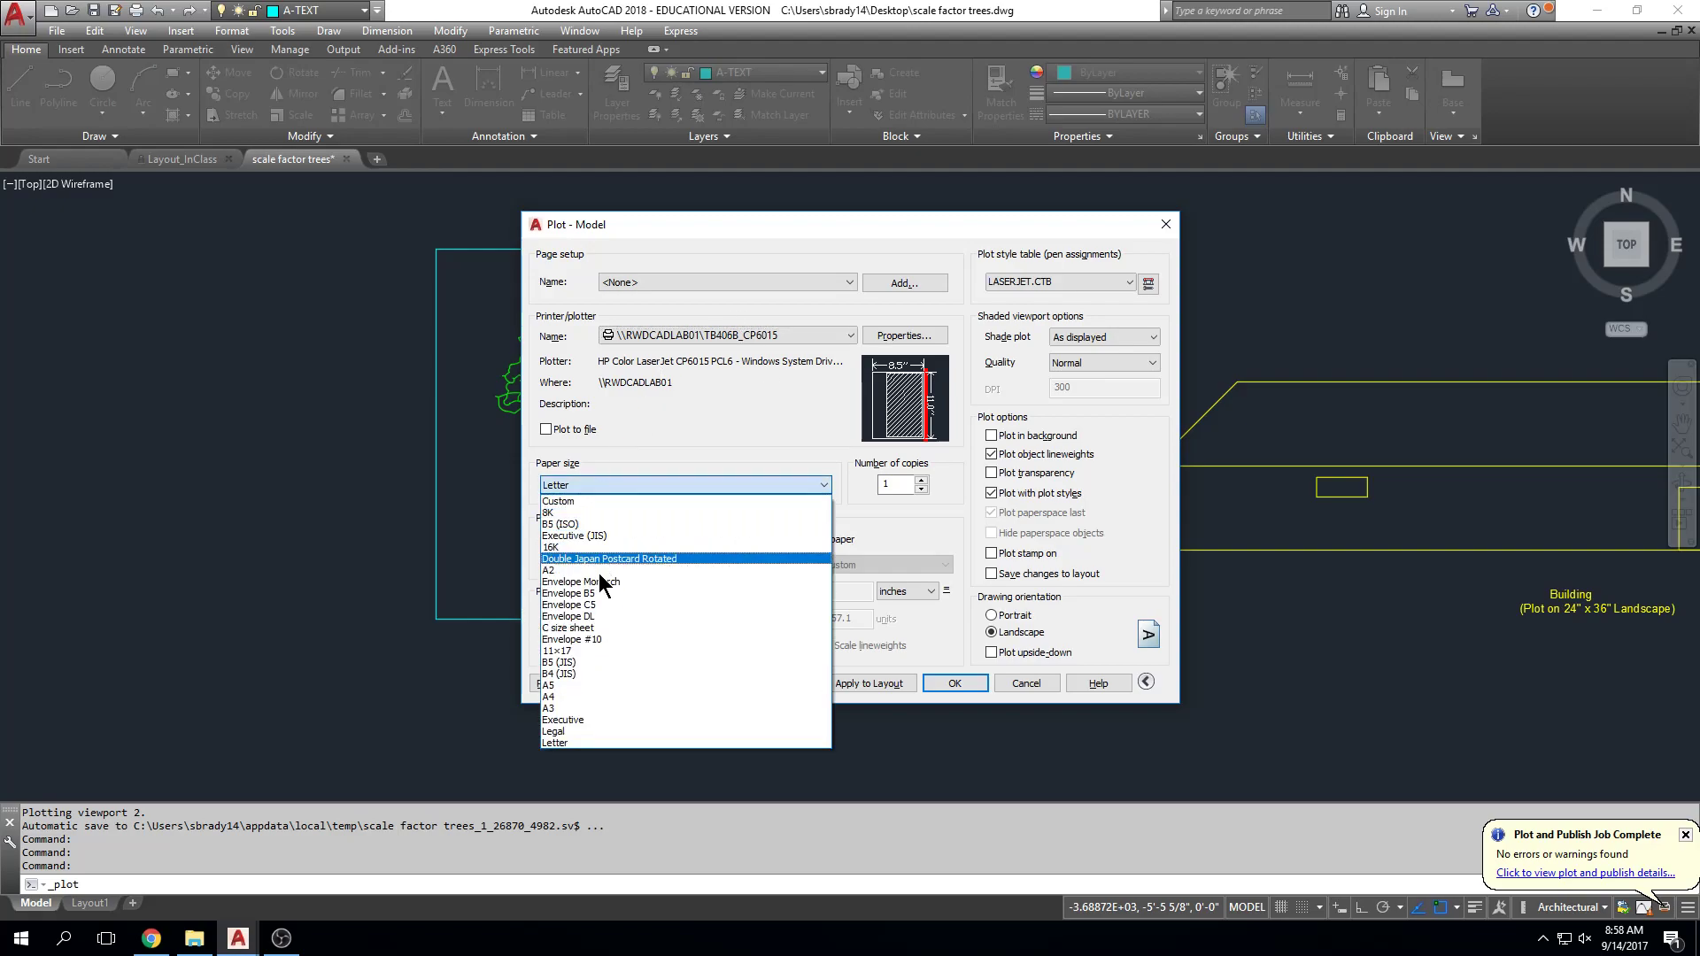
click(620, 454)
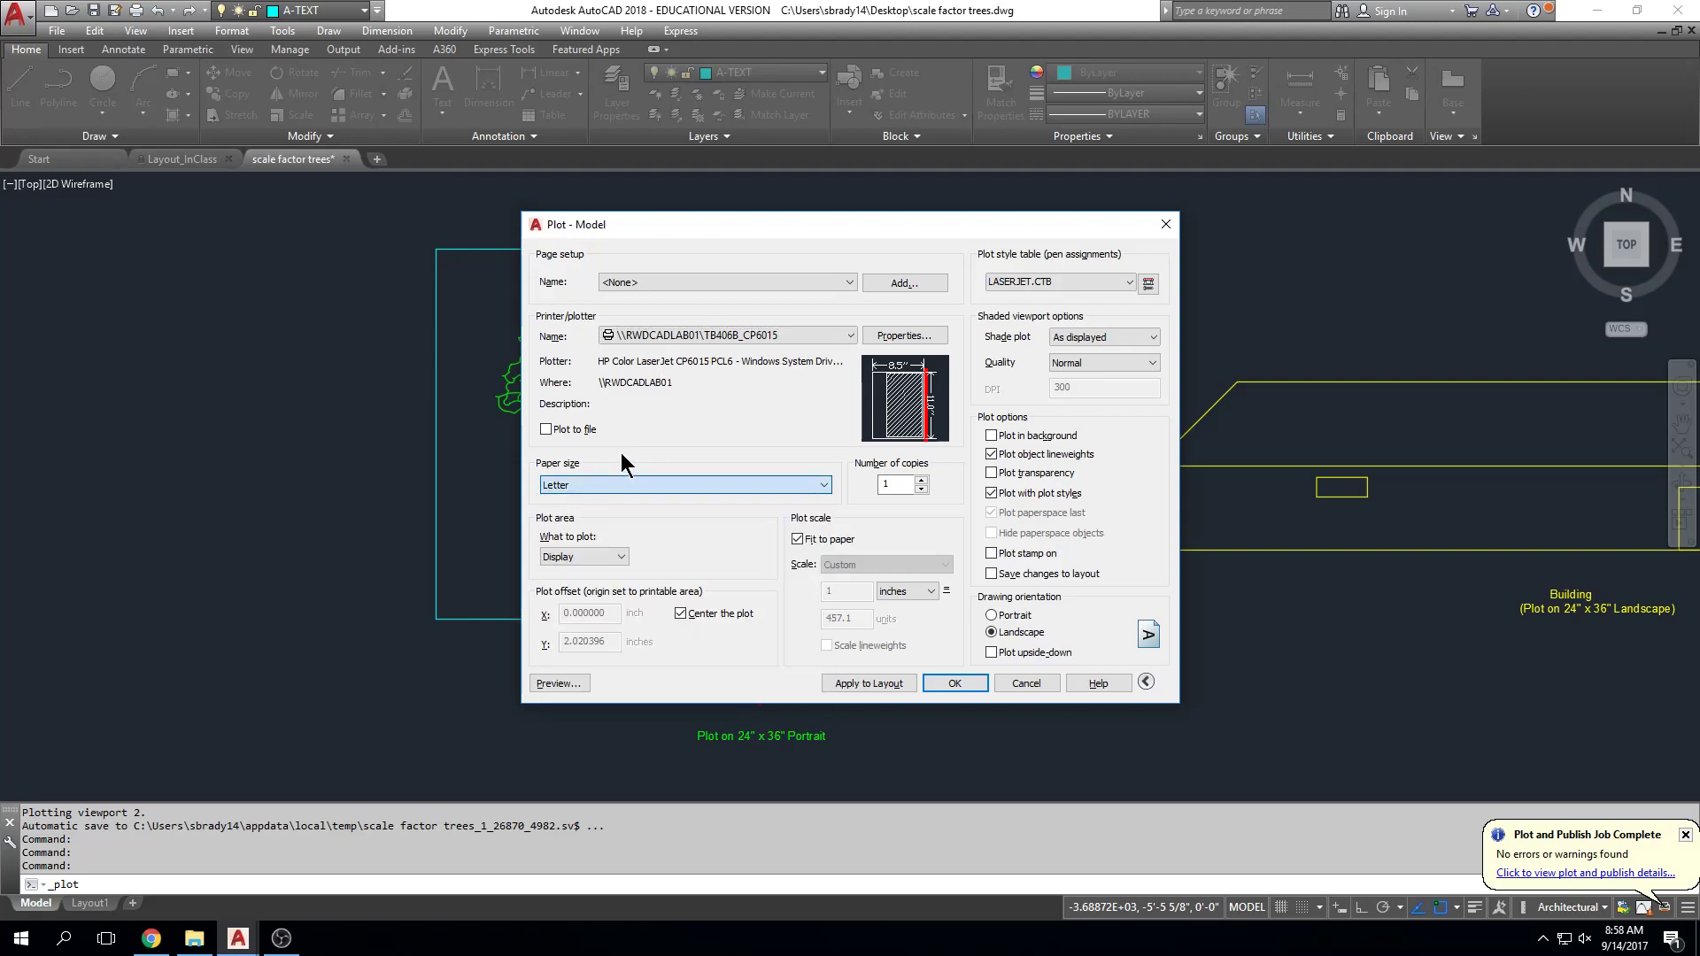
click(587, 485)
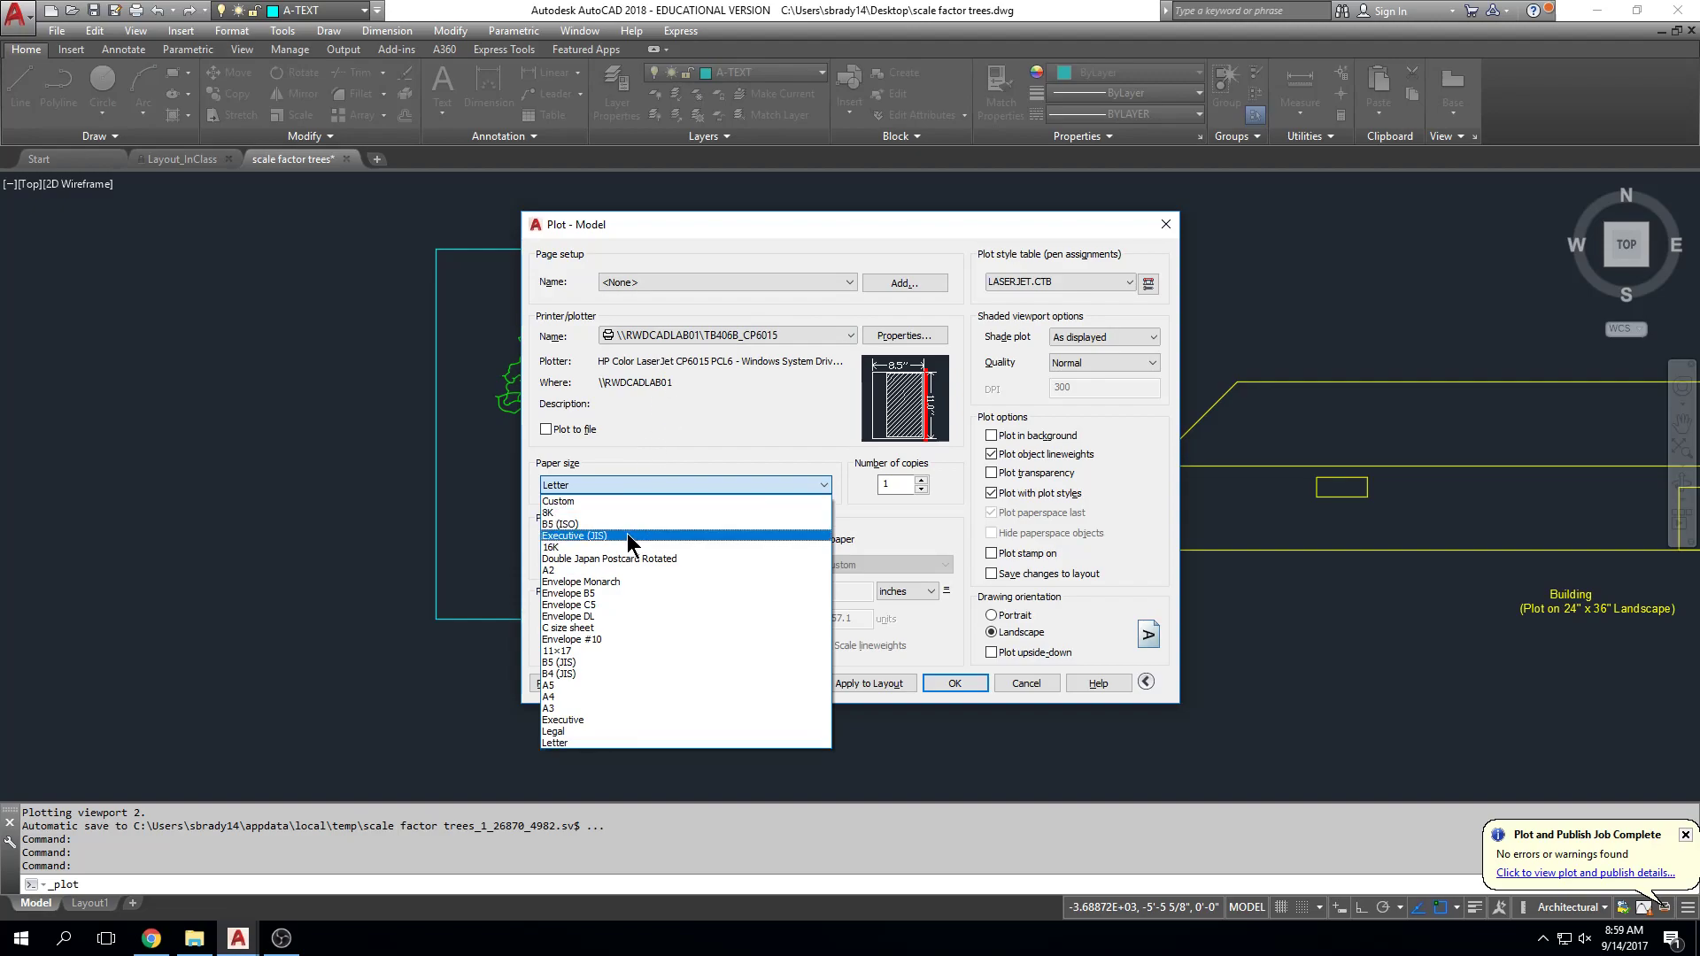
click(619, 650)
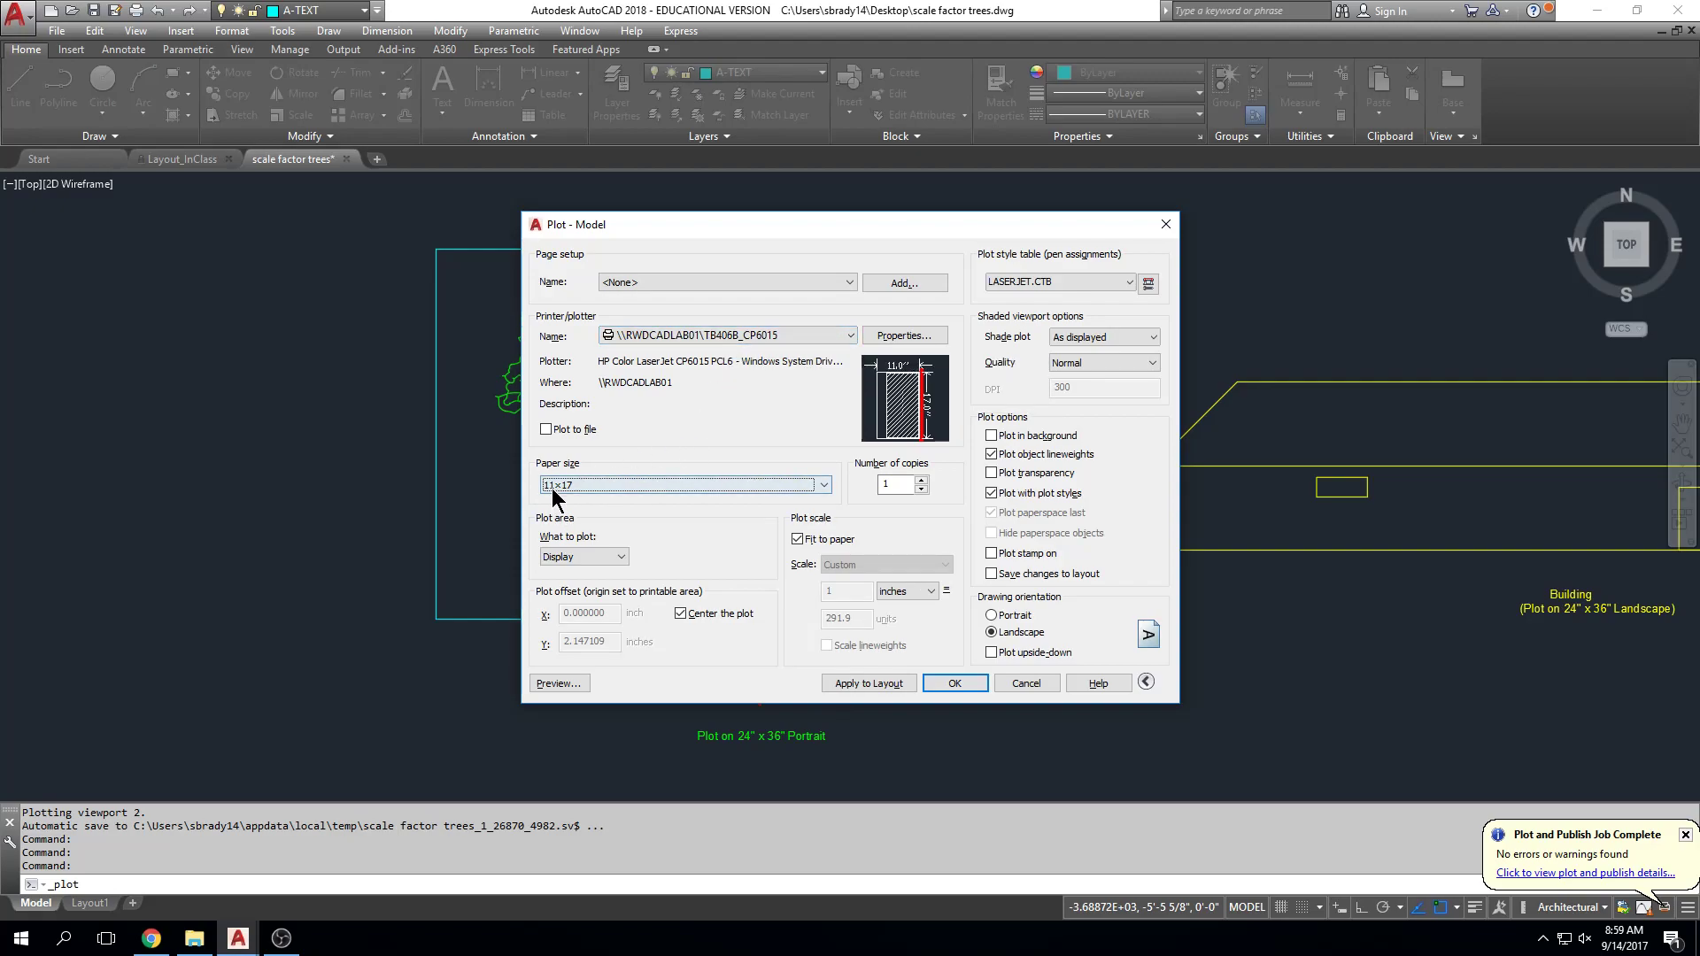
click(608, 554)
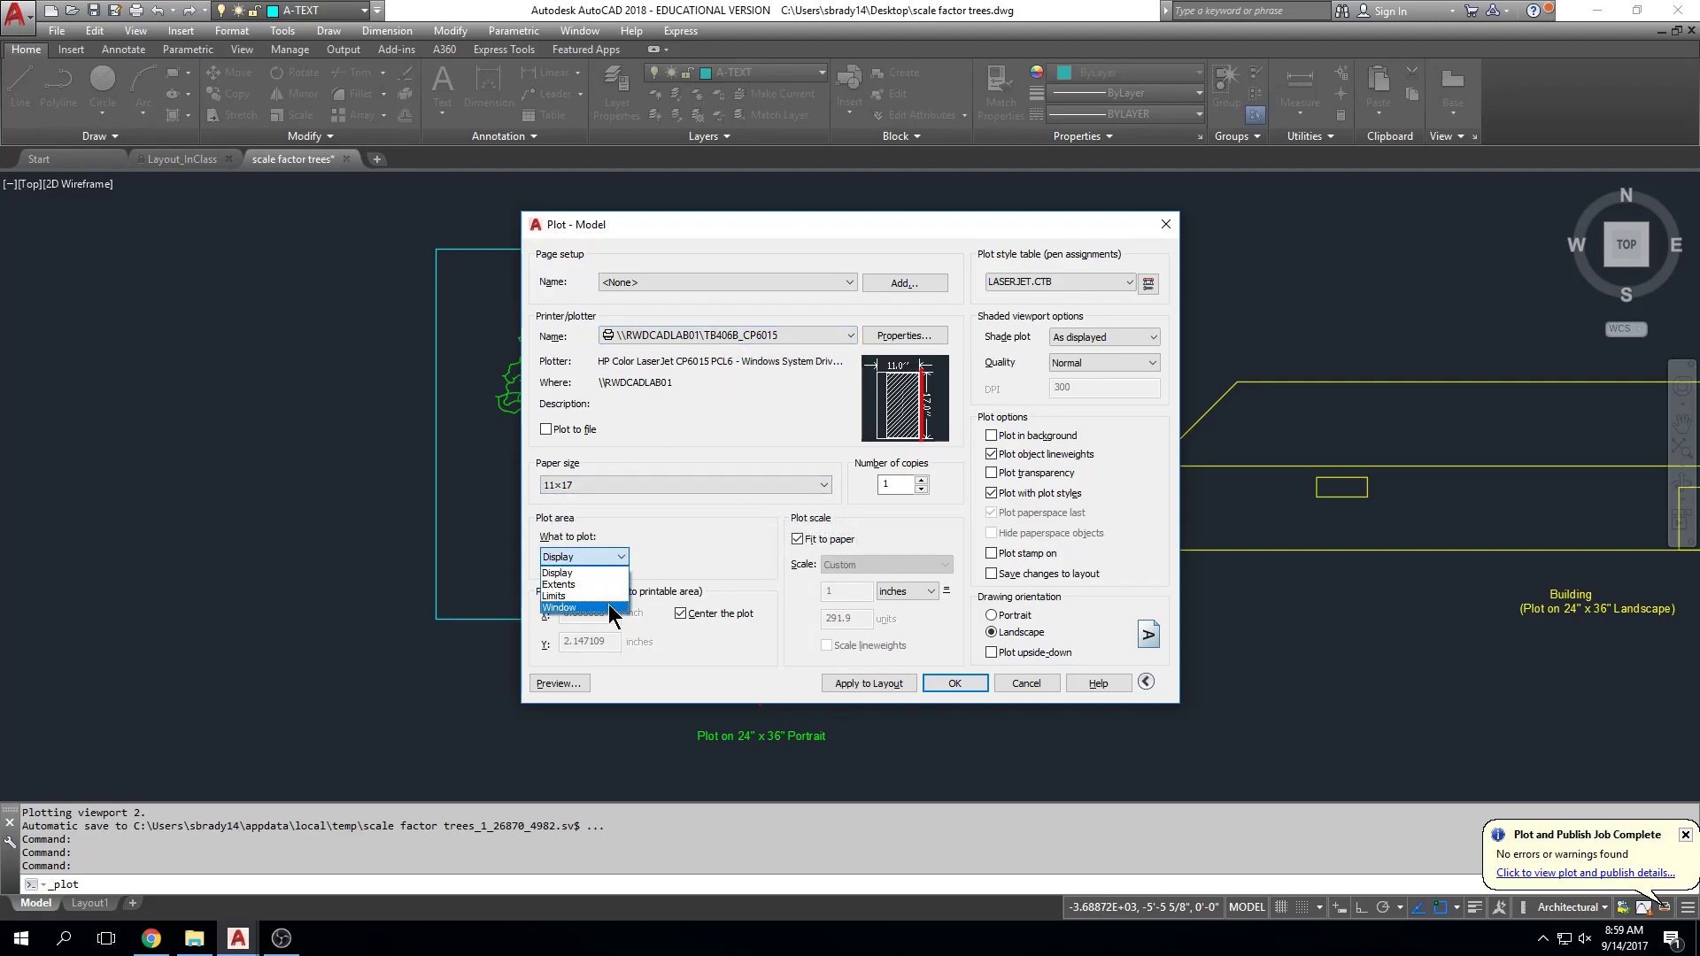
click(609, 604)
Step: Window the cyan tree box, turn off Fit to paper, and set scale 1/8" = 1'-0"
click(437, 248)
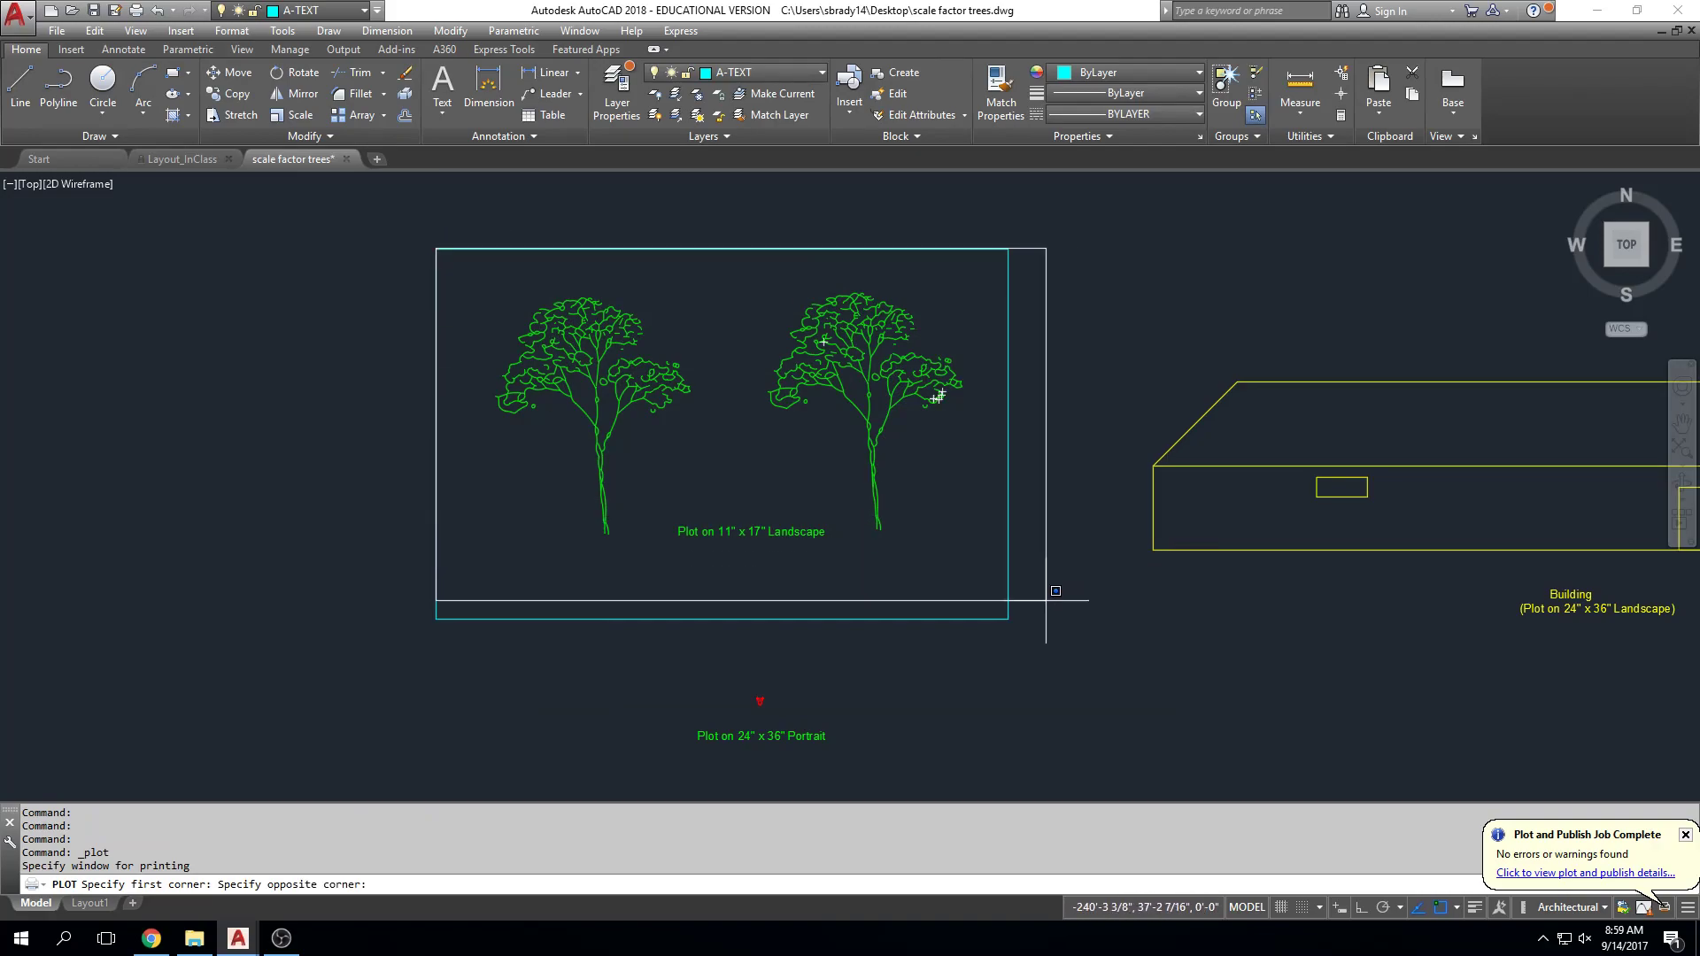
click(1009, 619)
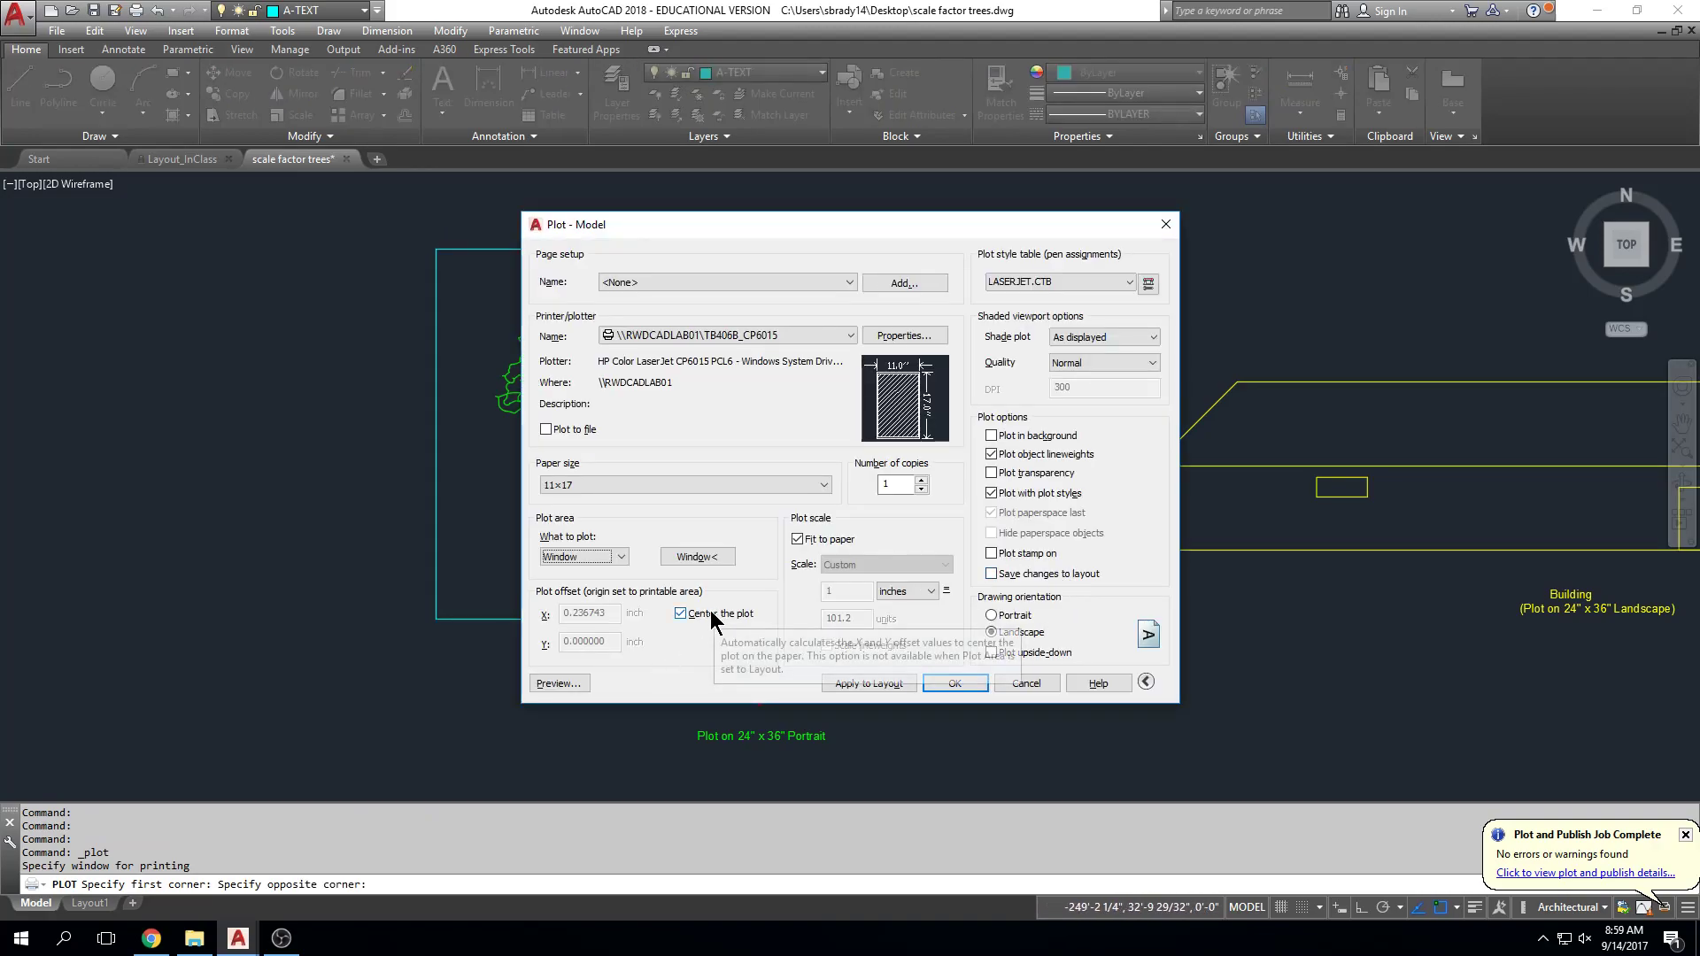
click(799, 539)
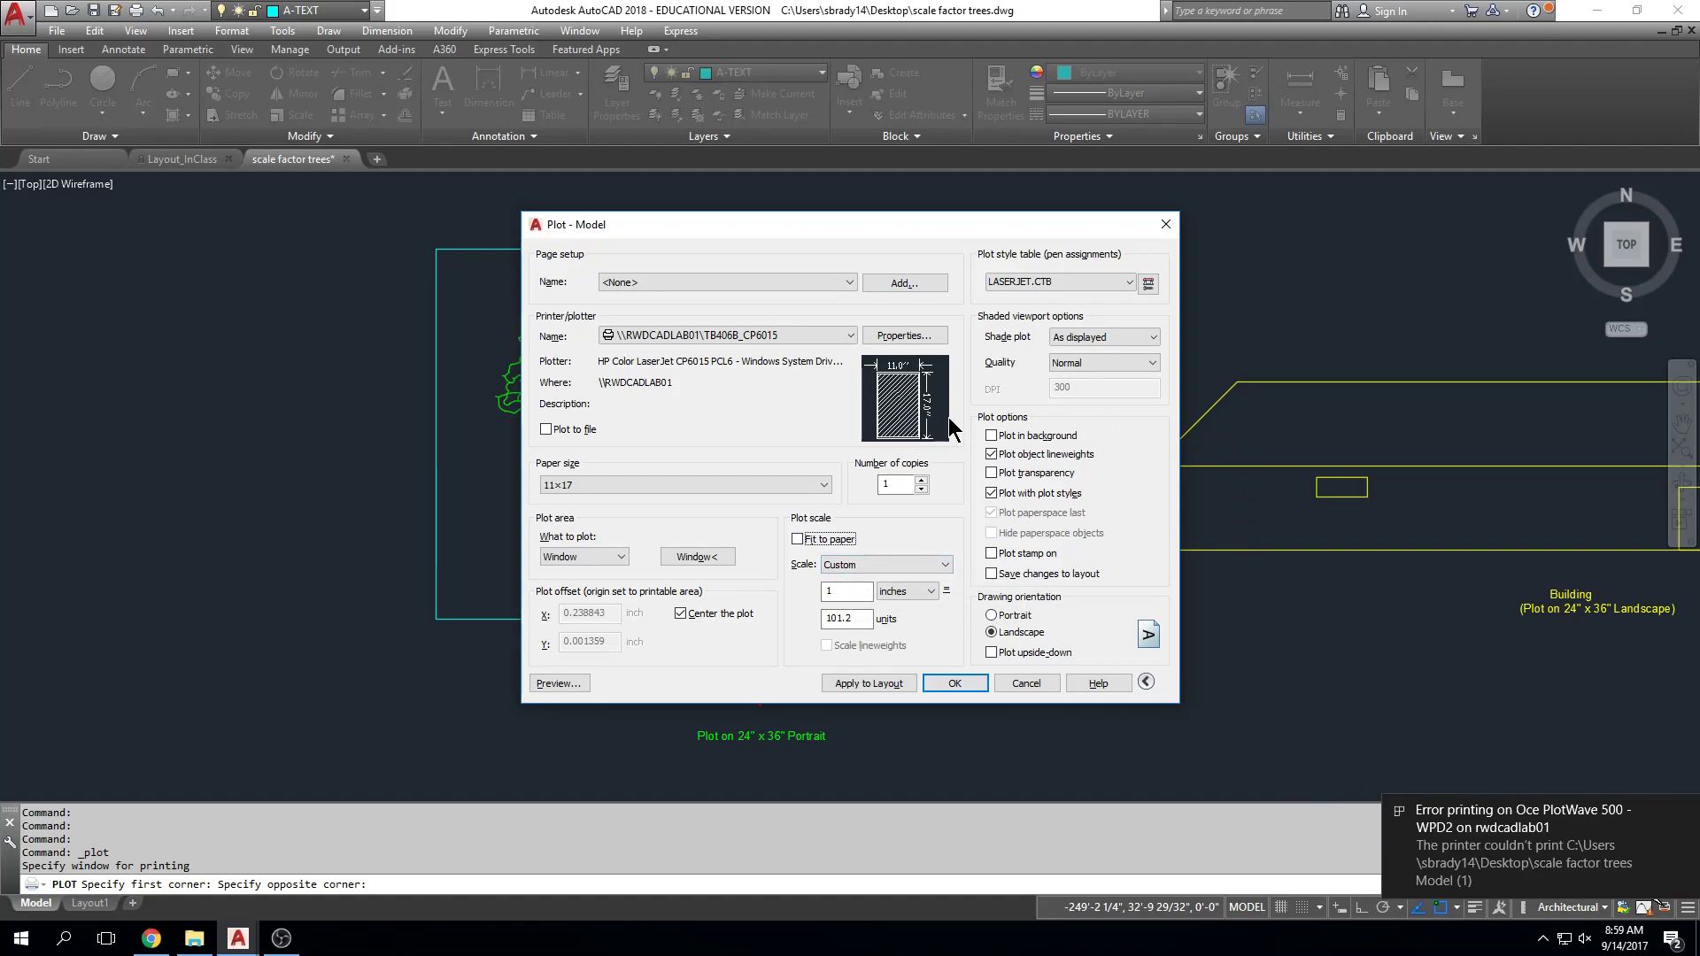
mouse_move(950, 429)
click(1685, 811)
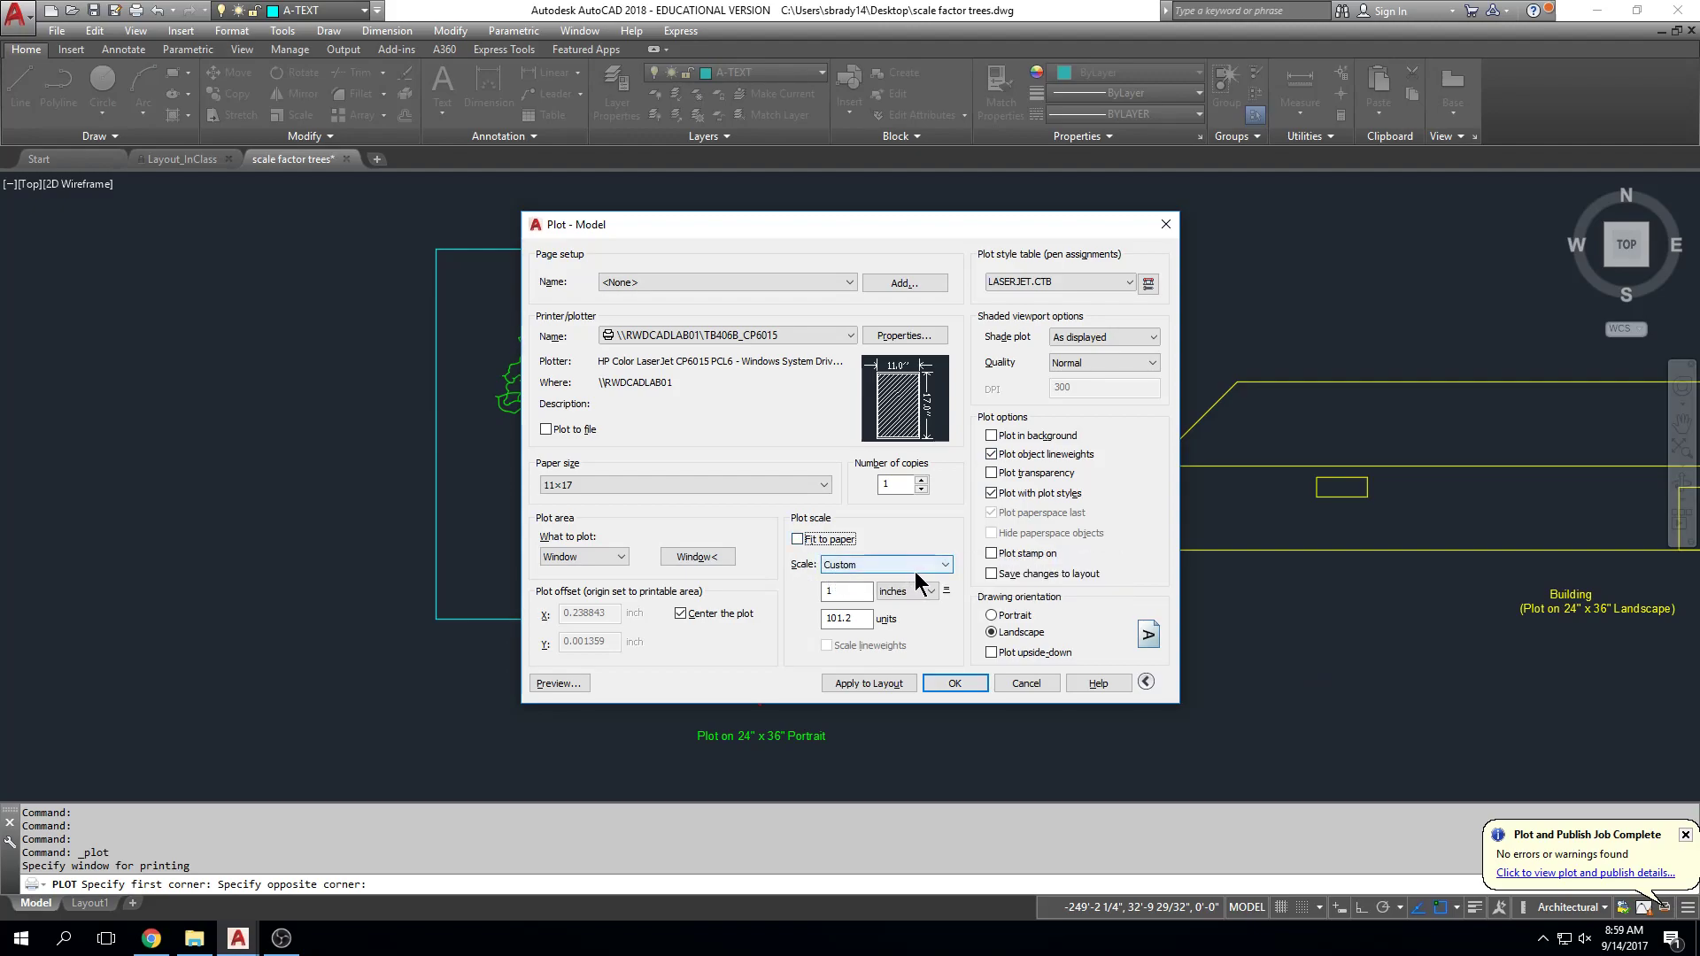
click(916, 566)
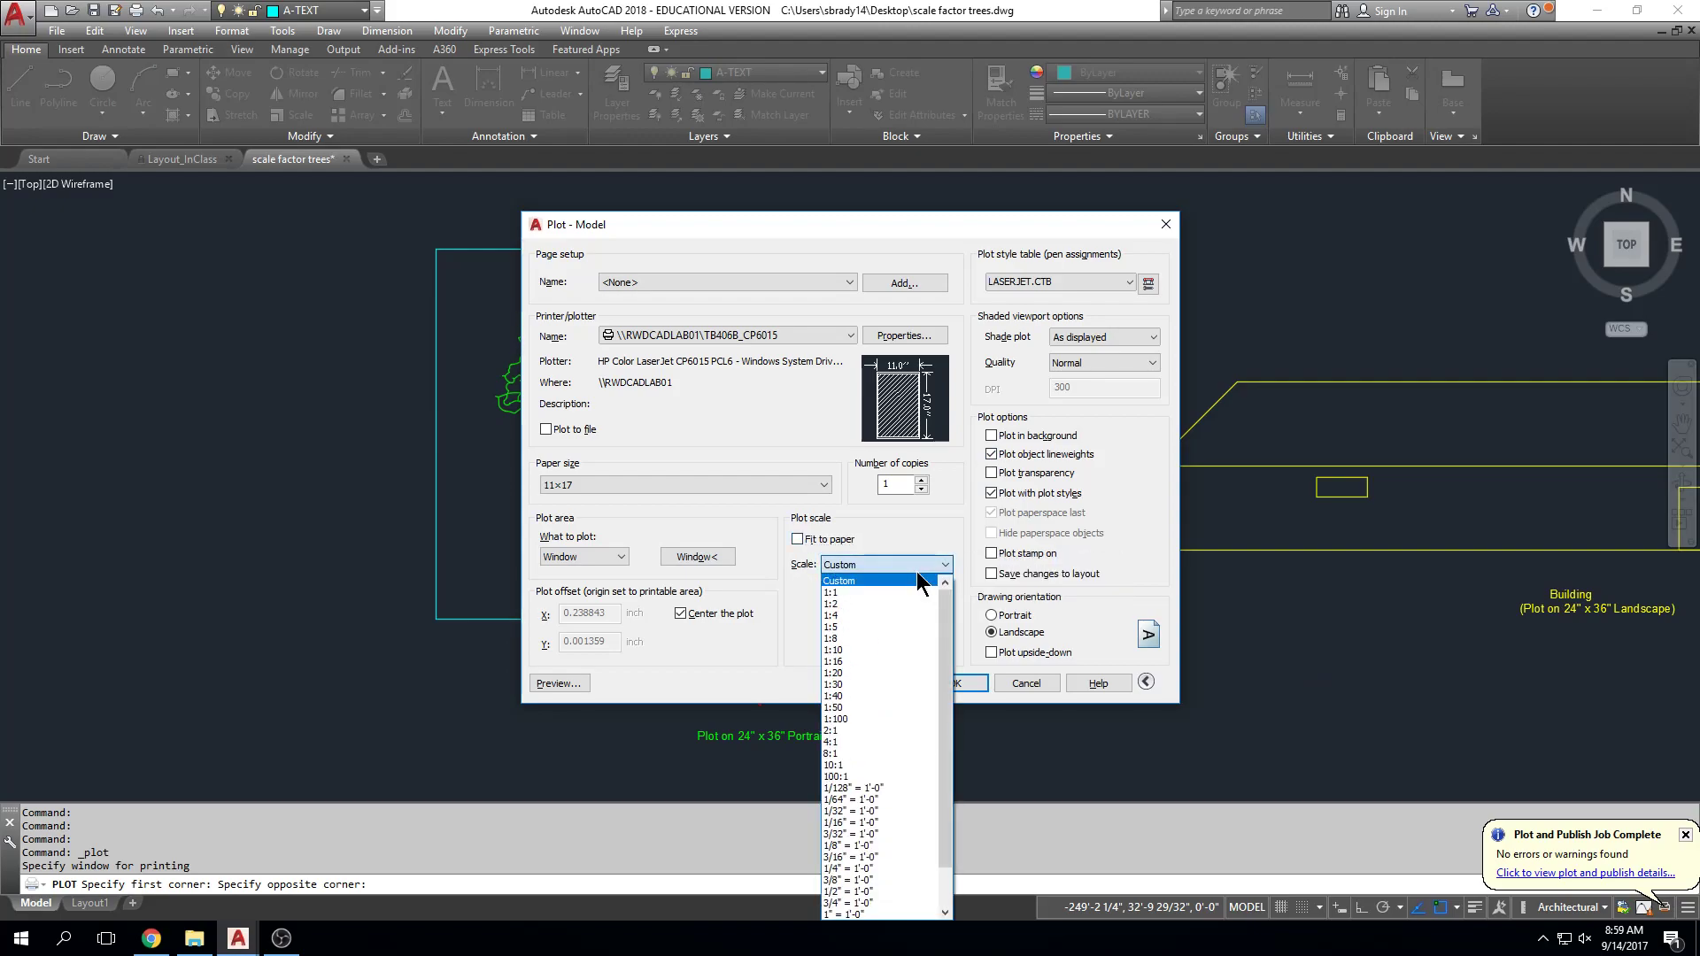
click(900, 846)
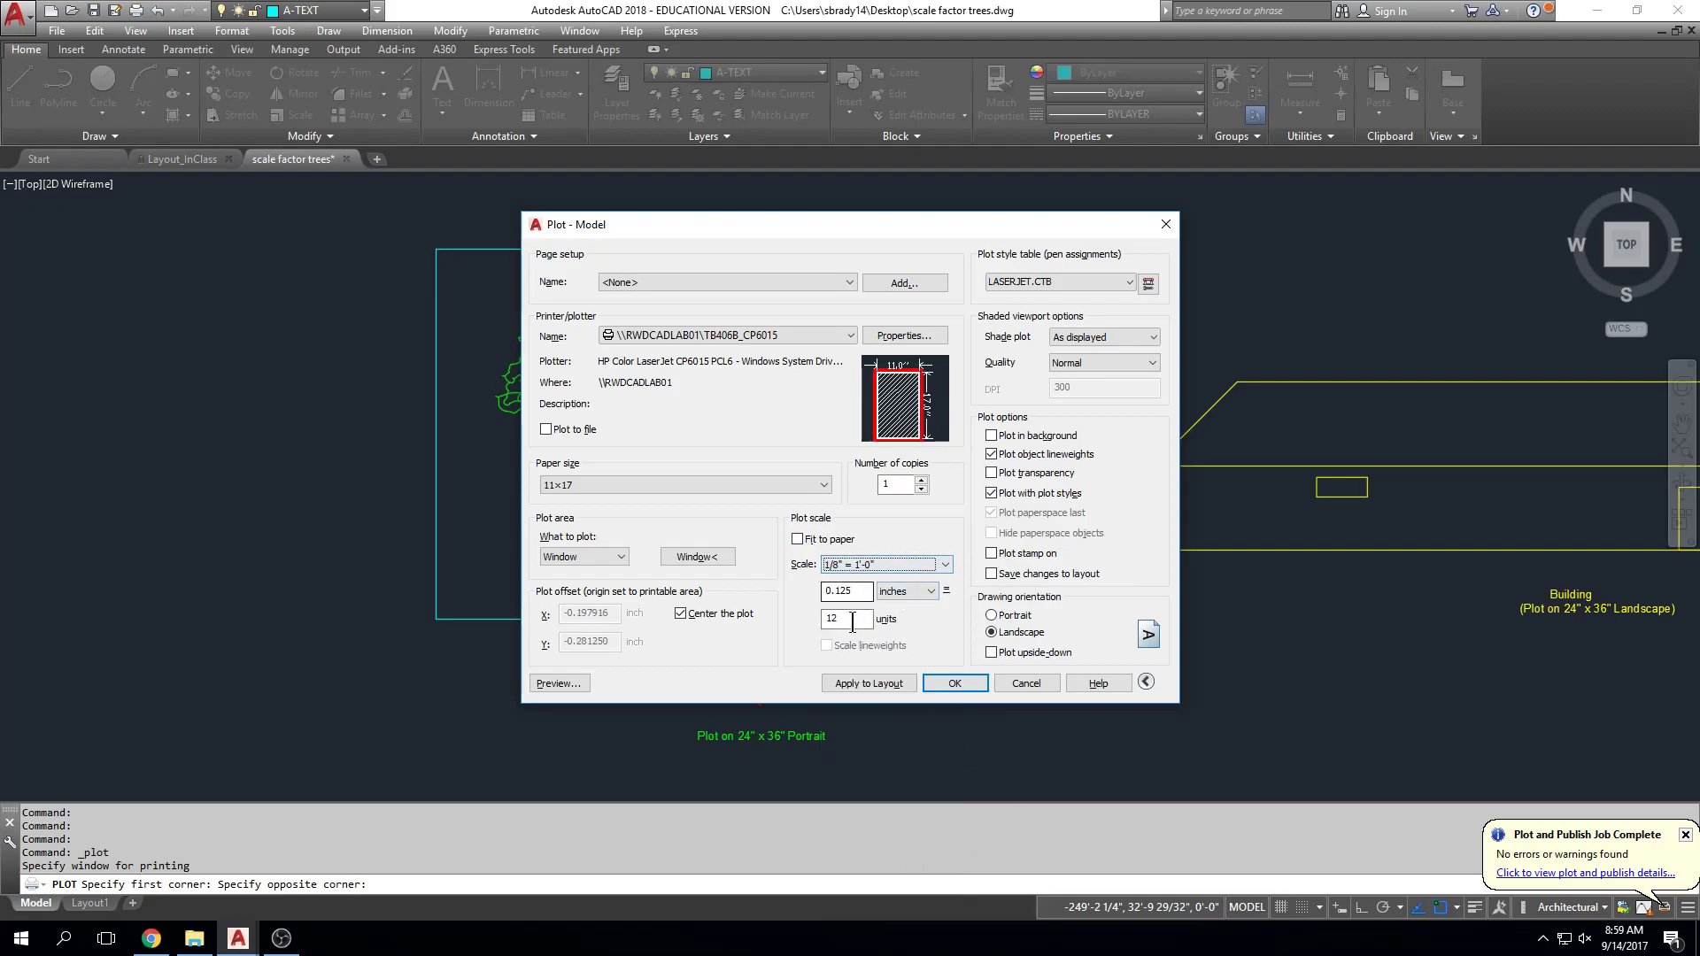
click(1123, 282)
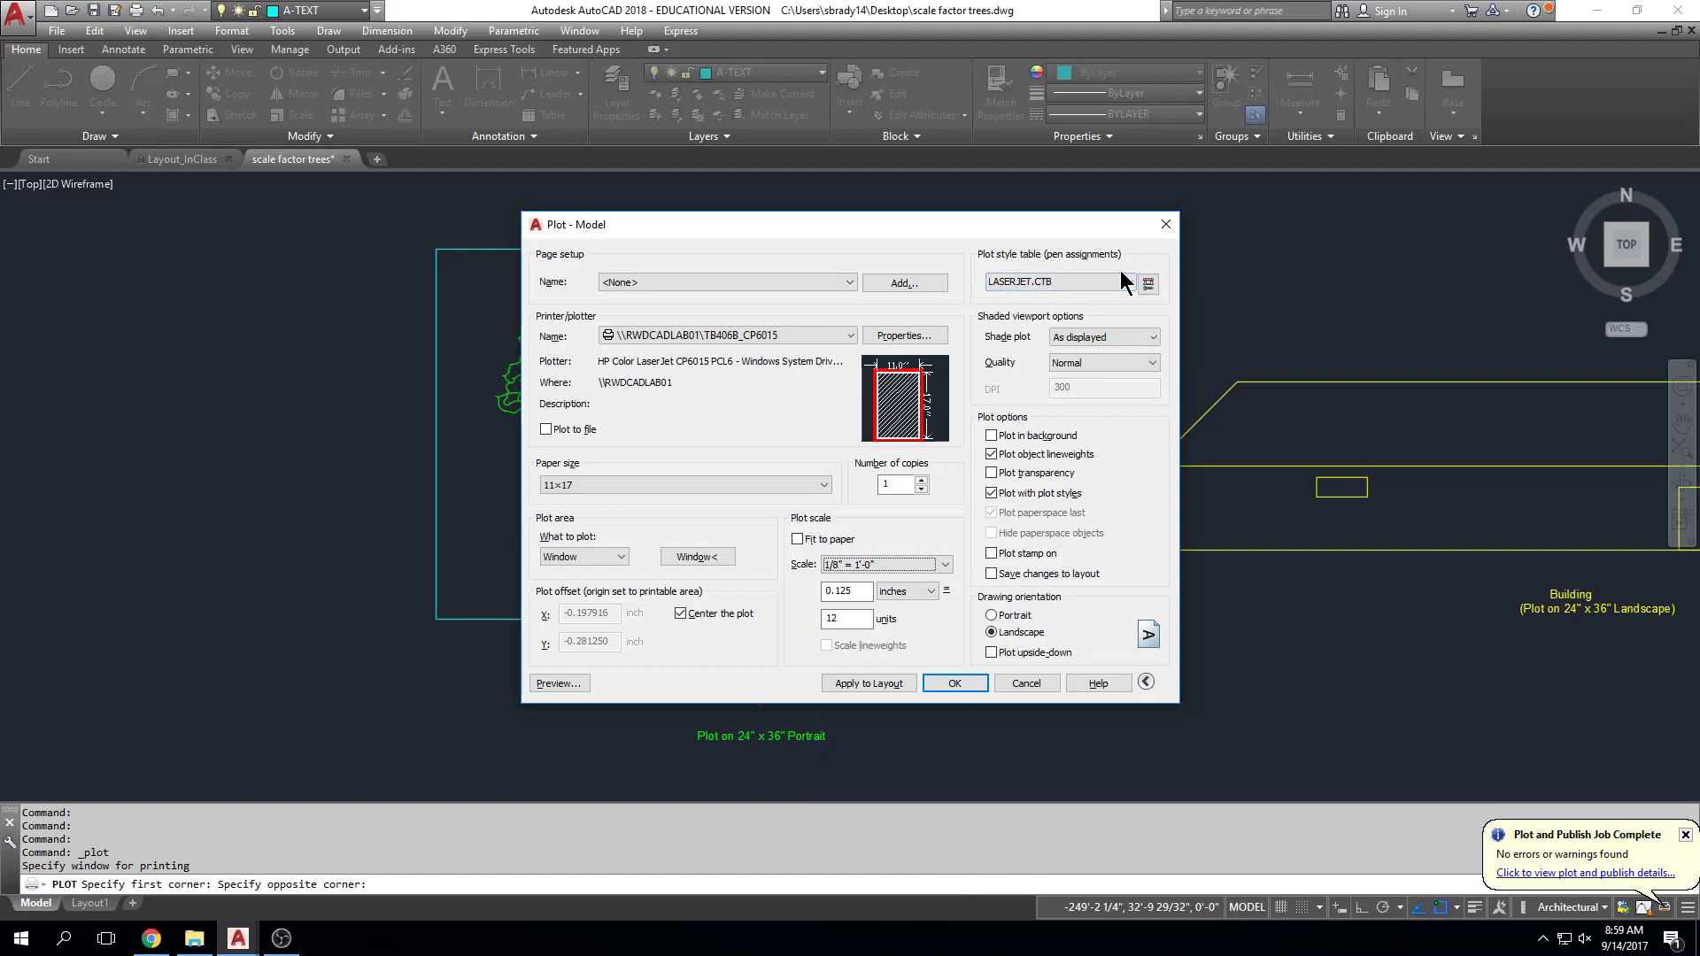
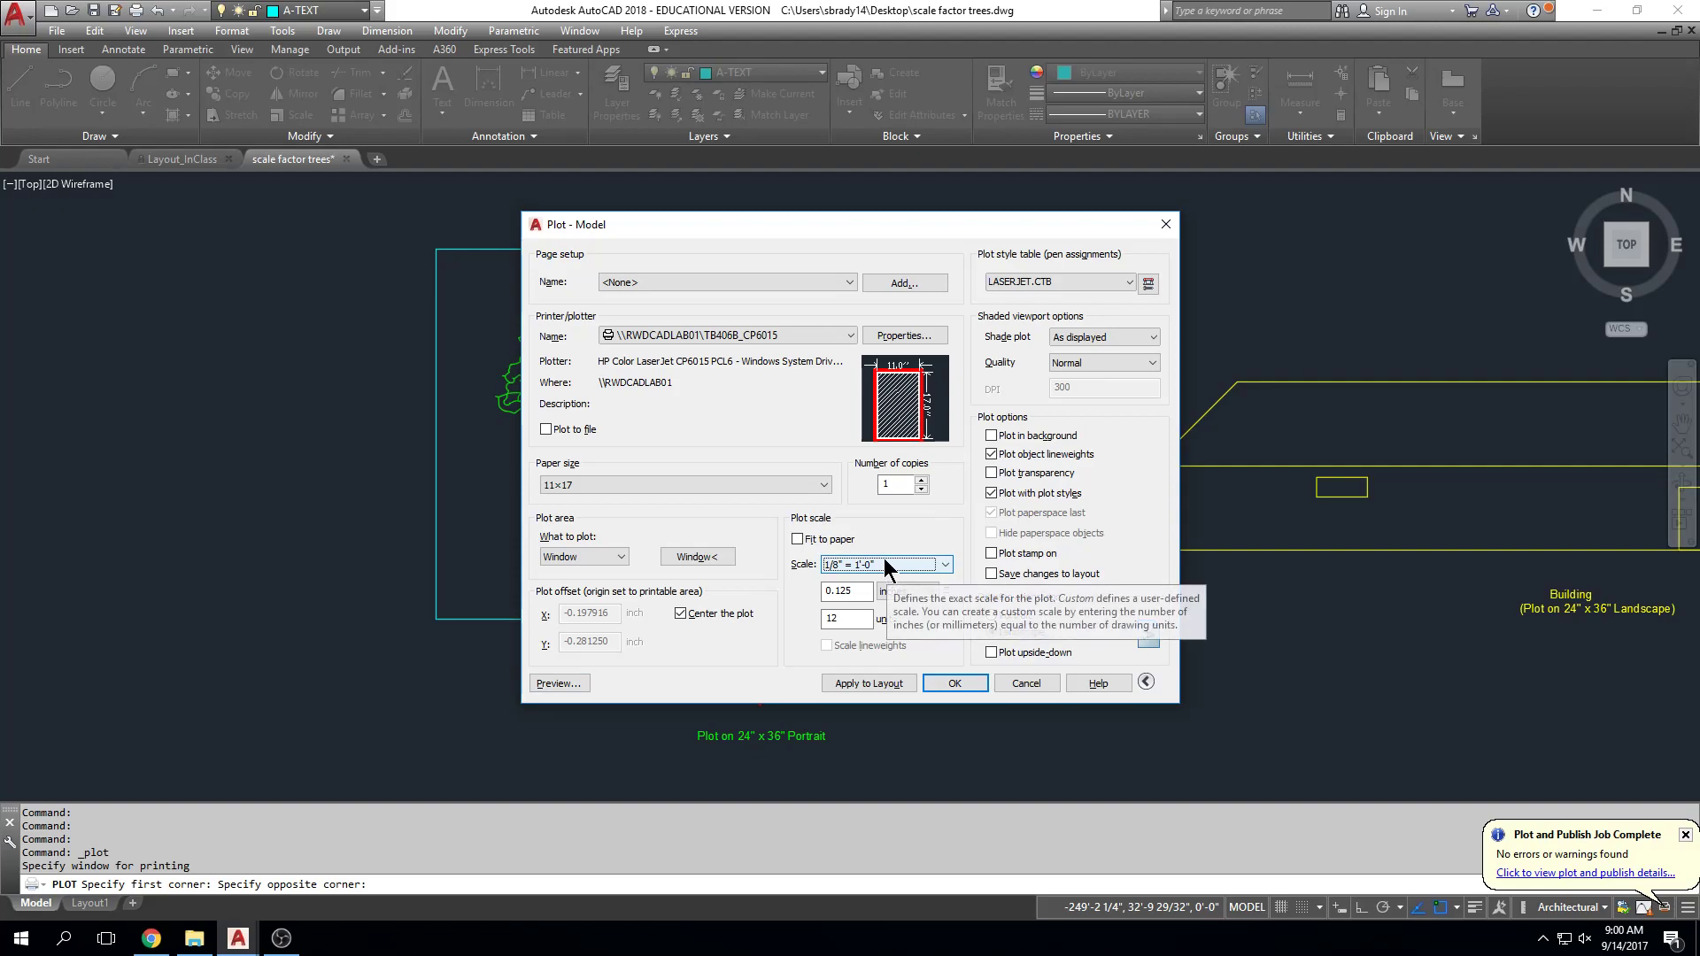
Step: Preview the 11x17 tree plot at 1/8" = 1'-0", then send it to the HP LaserJet
click(558, 682)
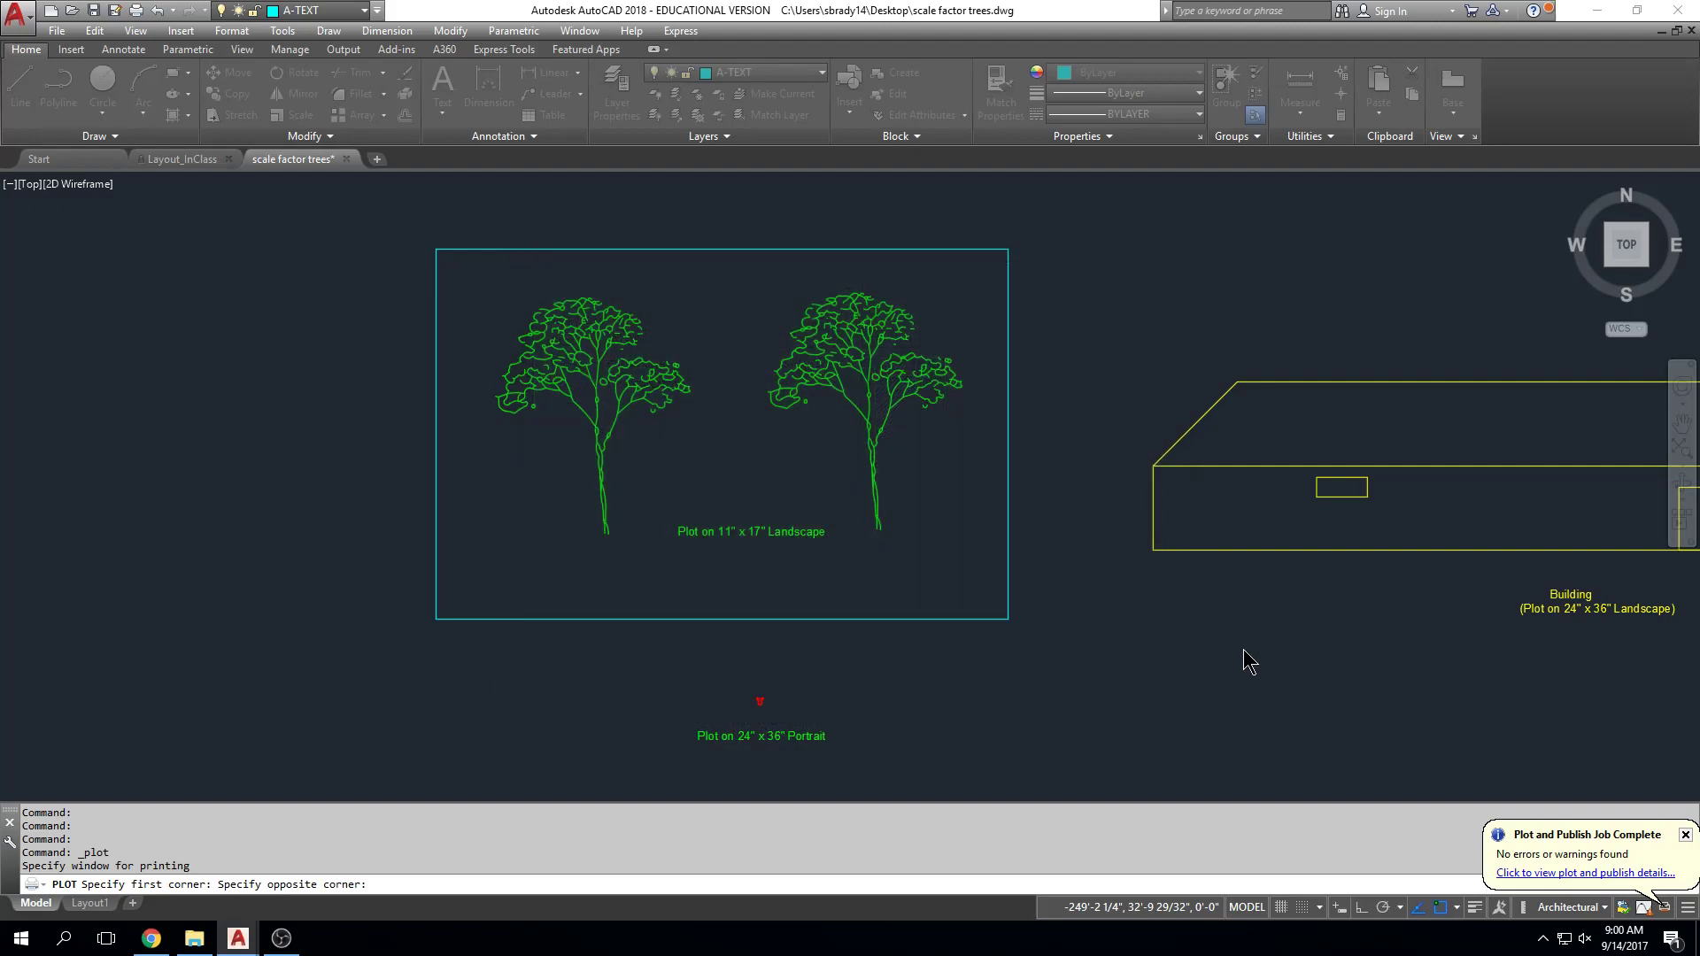
key(Escape)
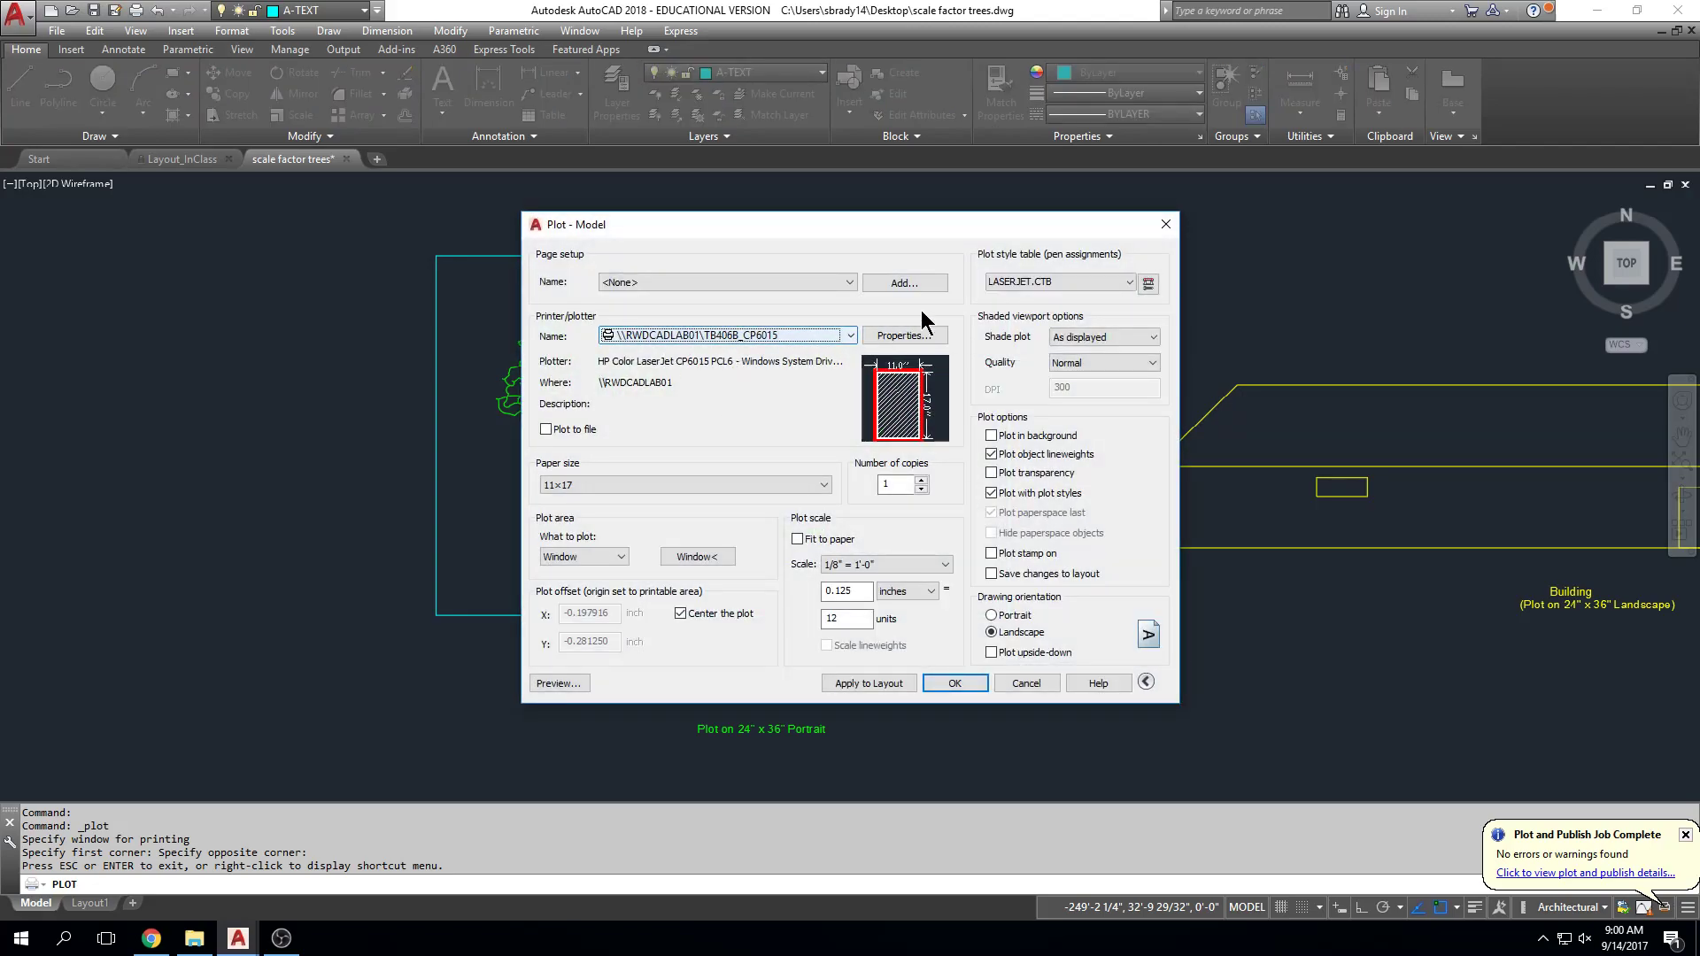
click(954, 683)
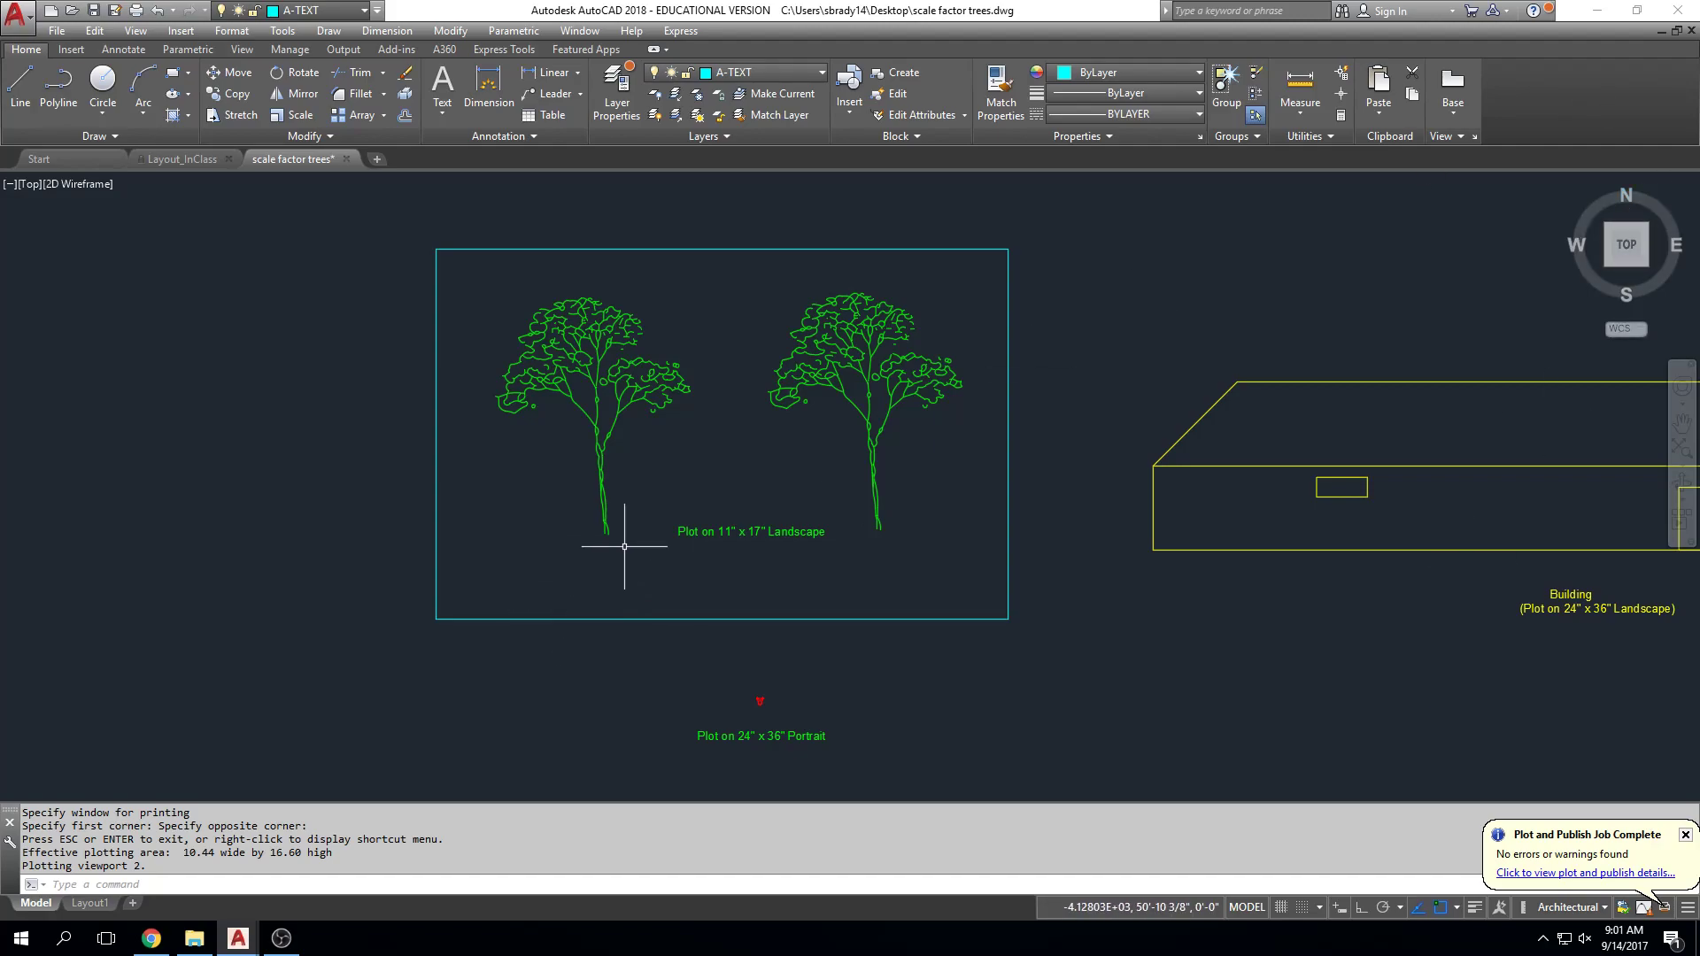
Step: Retype the "Plot on 11" x 17" Landscape" label under the trees as the student's name
key(Escape)
scroll(682, 513, up, 4)
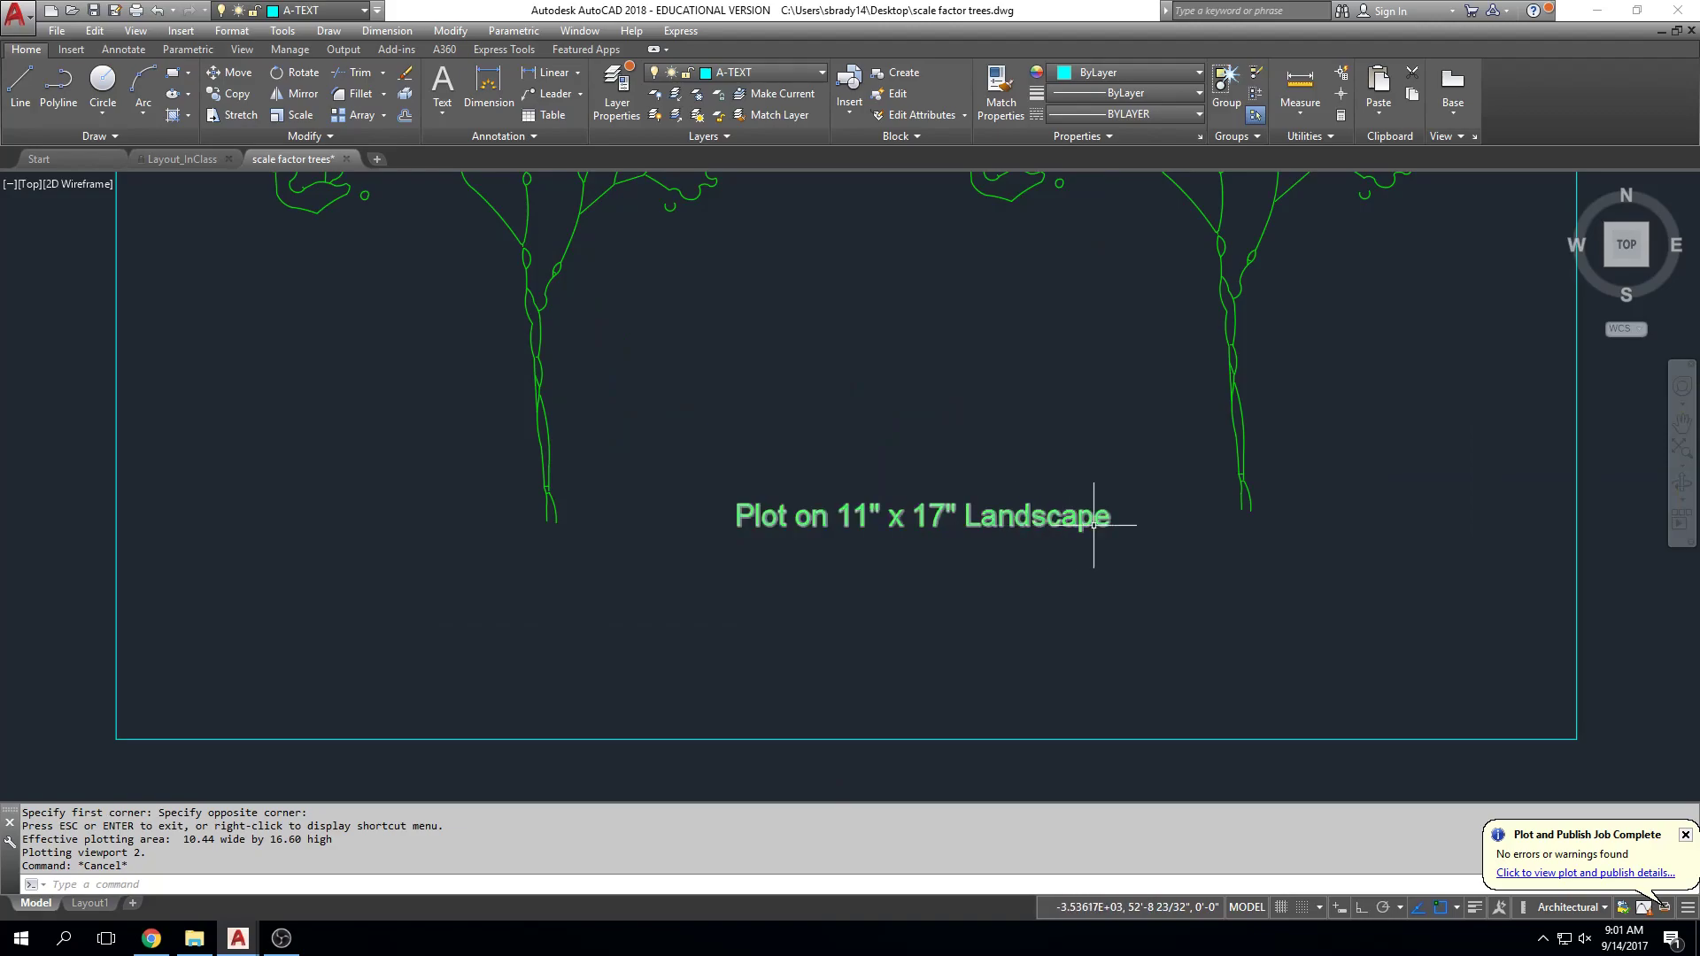
double_click(1043, 516)
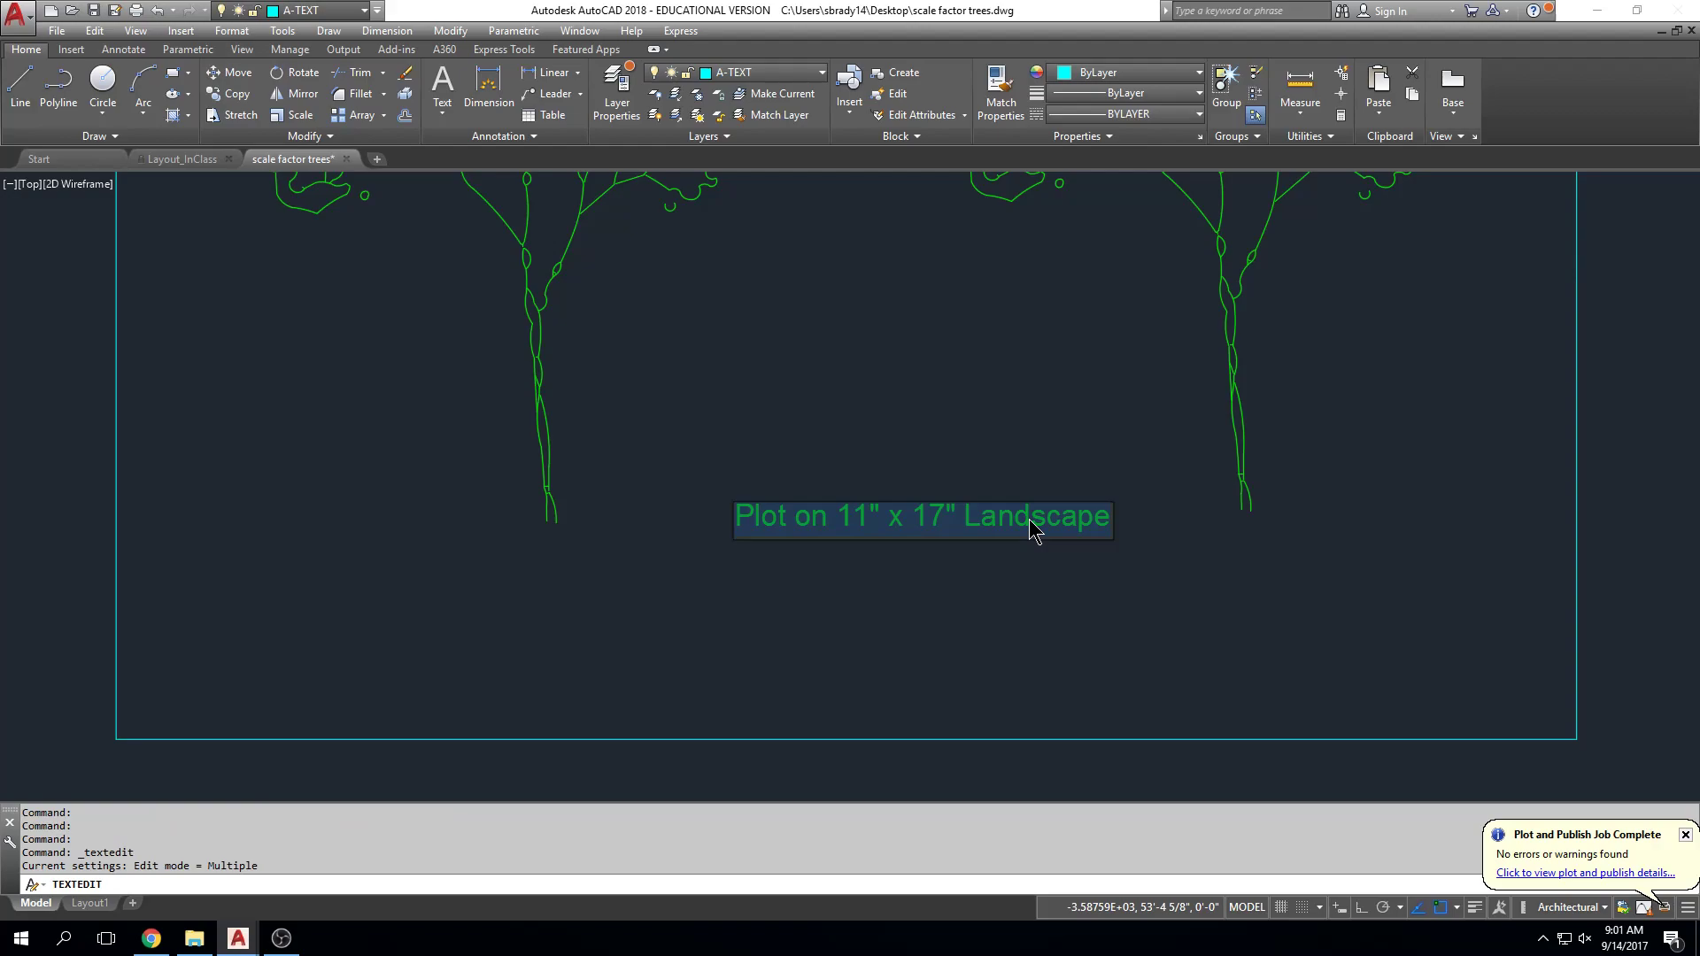
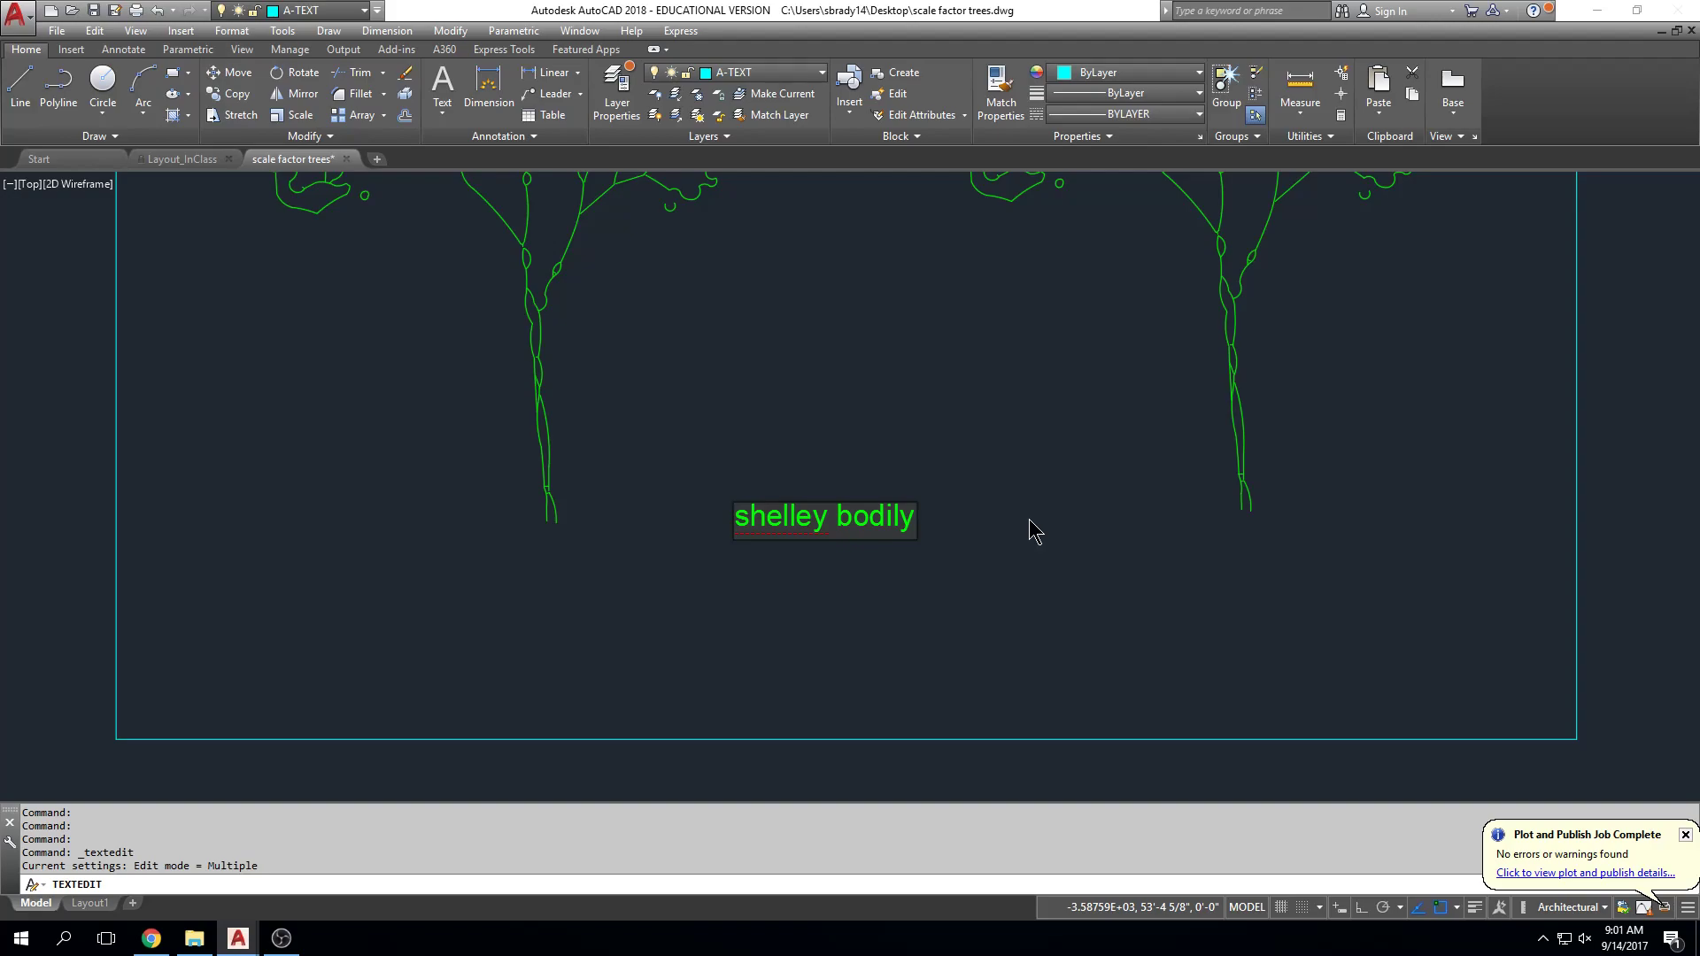
click(1030, 521)
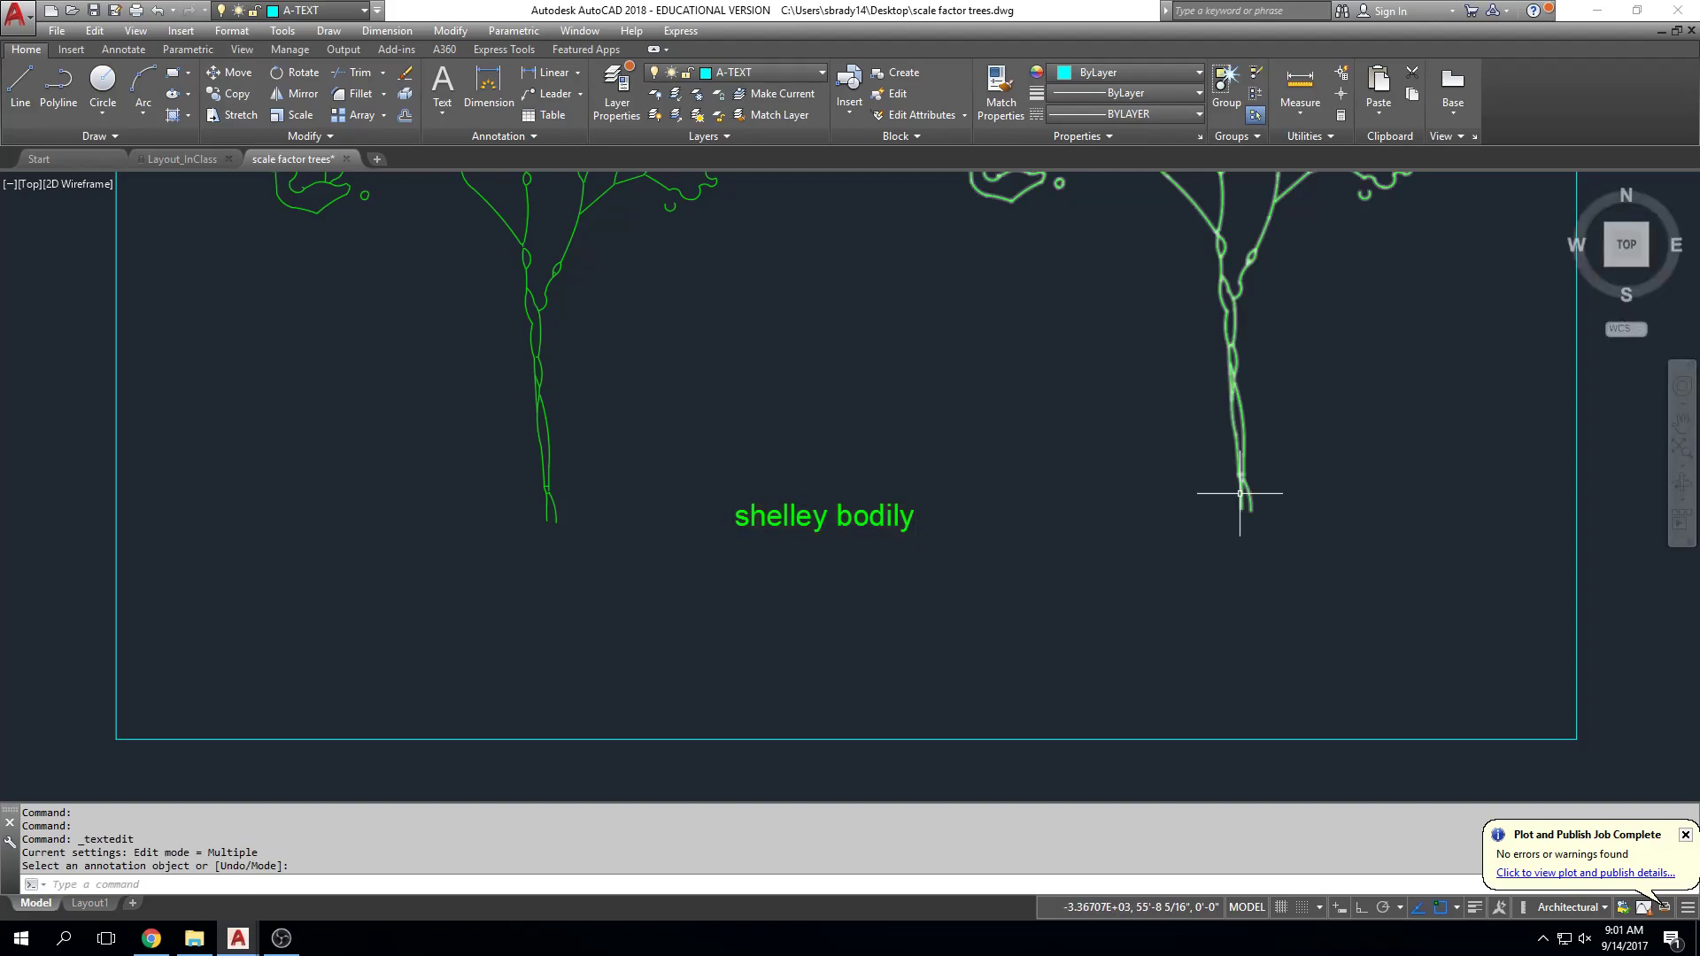
Step: Bring the two-tree box back into view and recheck the new name label before exiting text editing
scroll(1244, 505, down, 6)
middle_drag(1260, 518, 949, 333)
scroll(873, 410, up, 5)
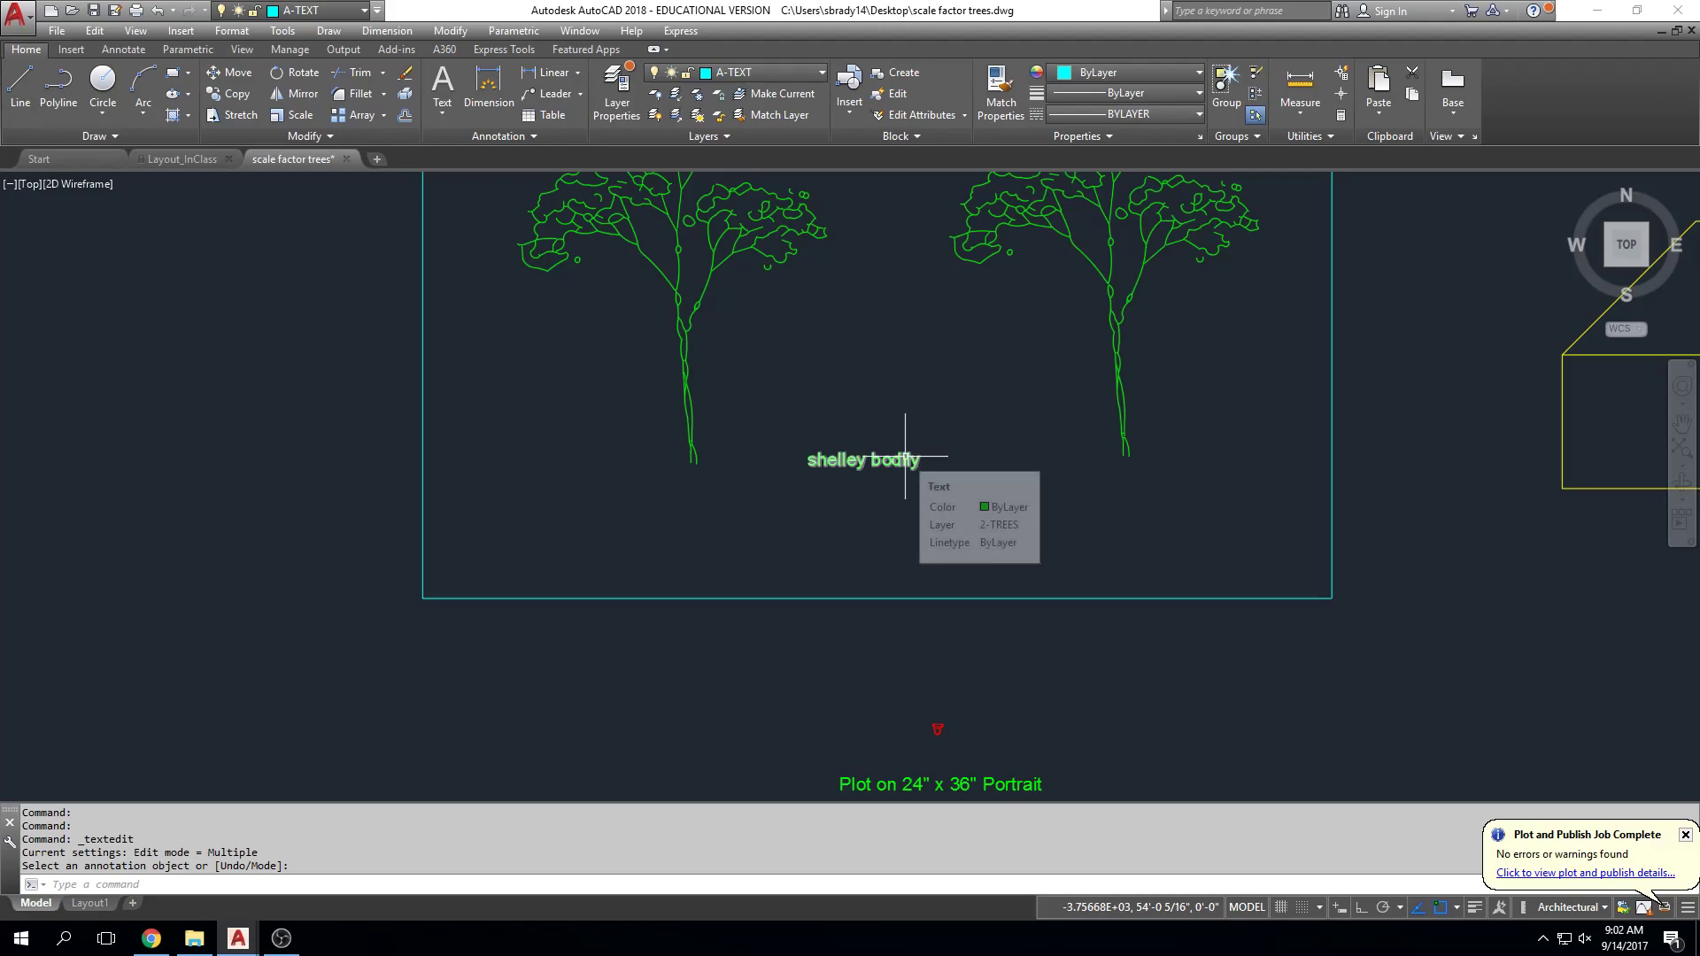
click(909, 461)
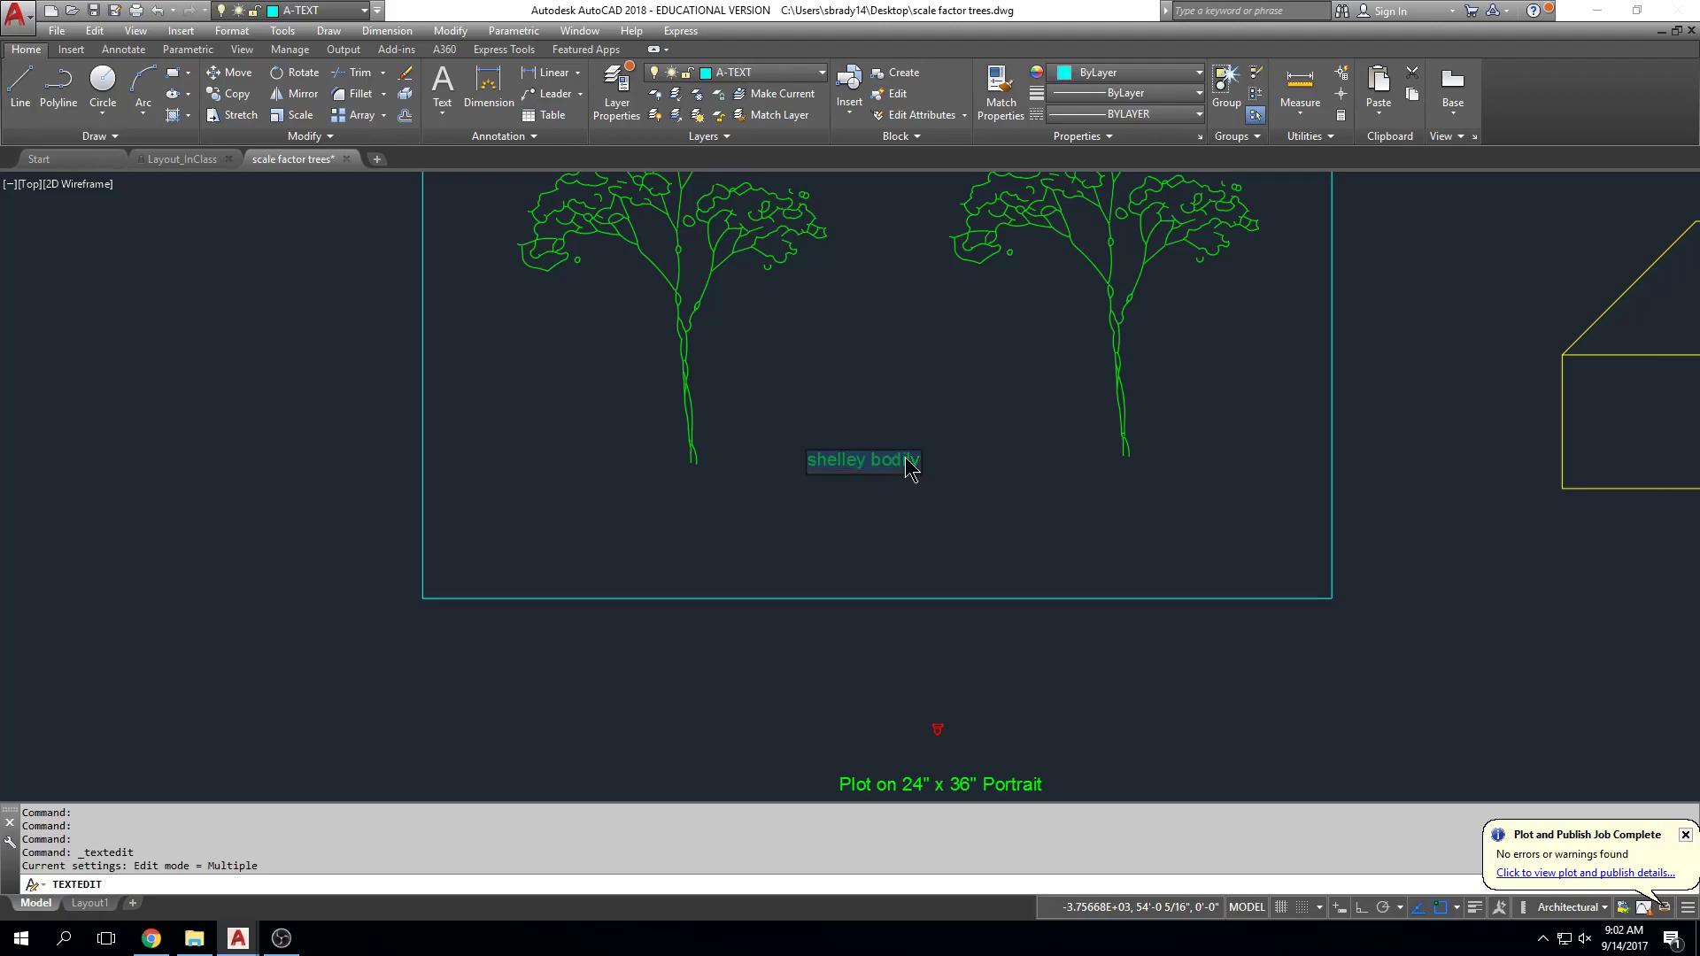
click(948, 458)
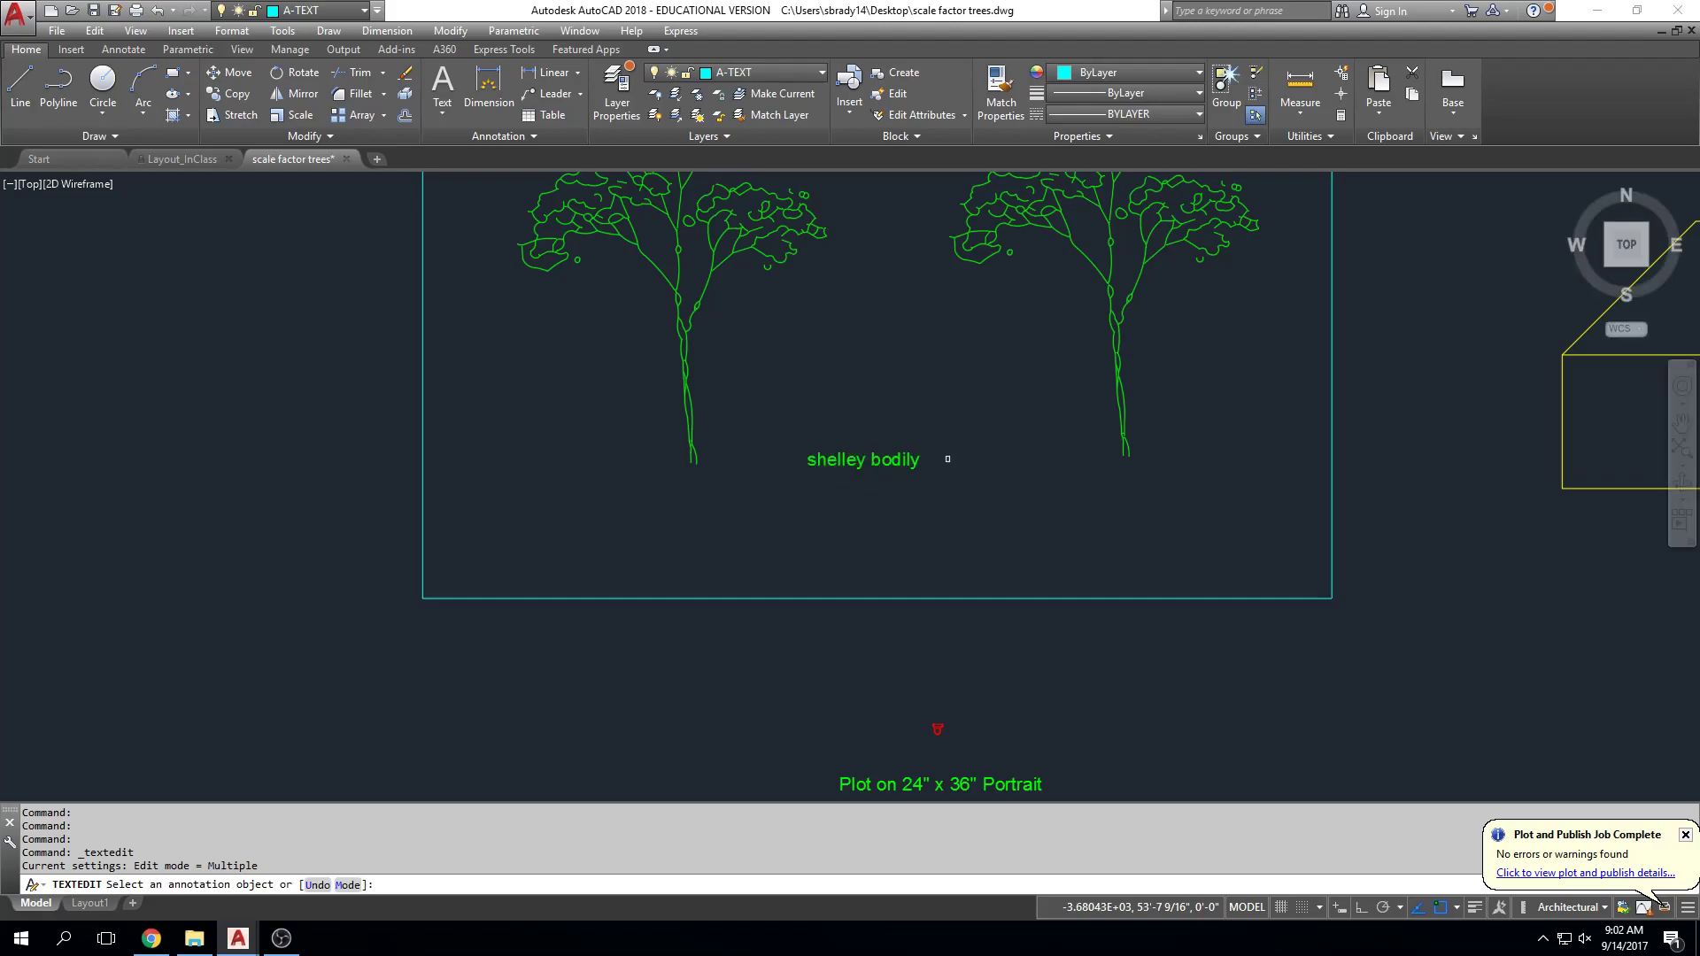
key(Escape)
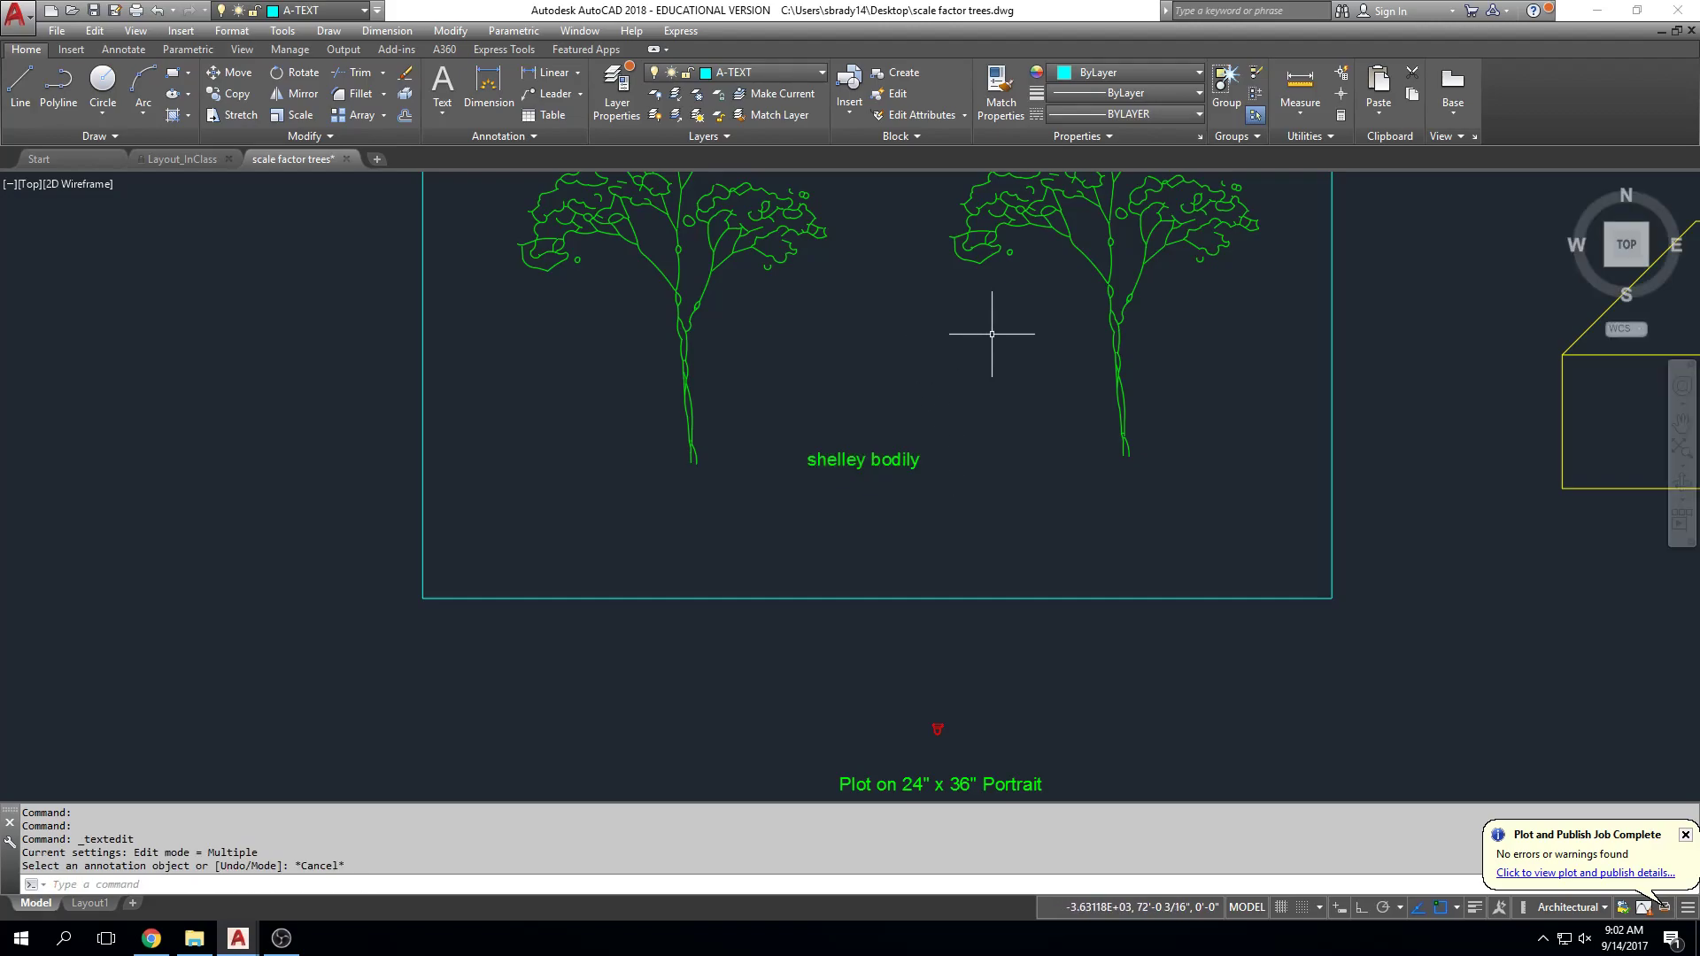
scroll(987, 341, down, 5)
Step: Pan and zoom past the building to the red toilet symbol by the 24" x 36" Portrait label
middle_drag(843, 348, 622, 381)
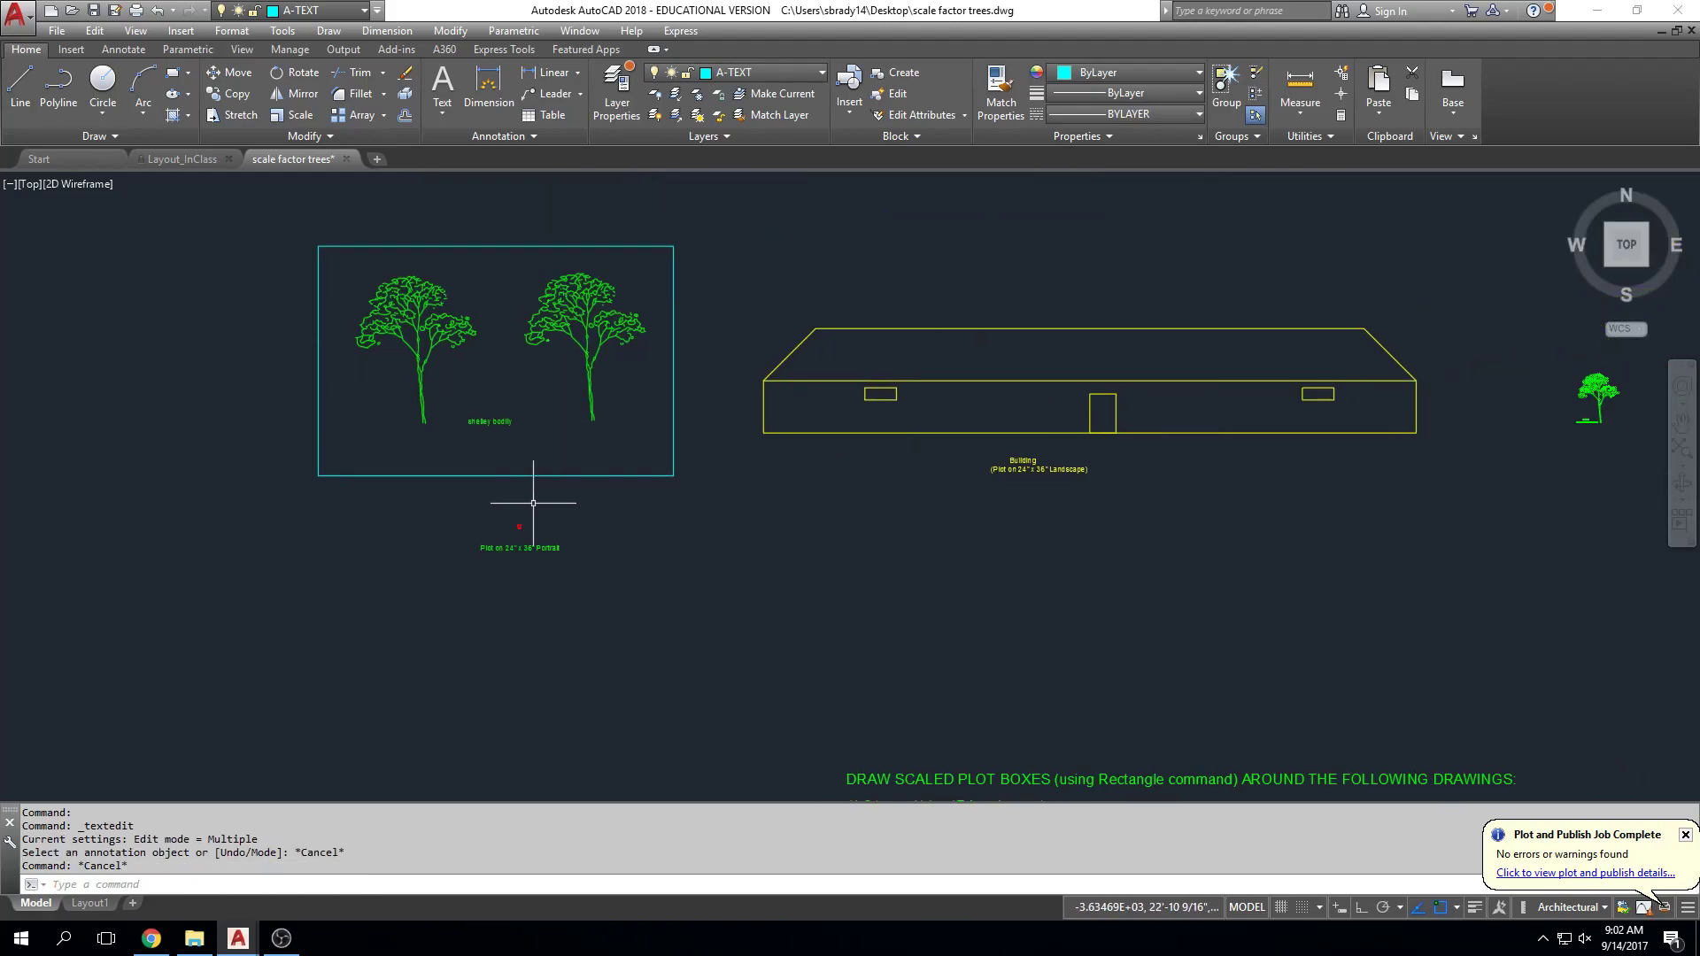
middle_drag(960, 410, 698, 410)
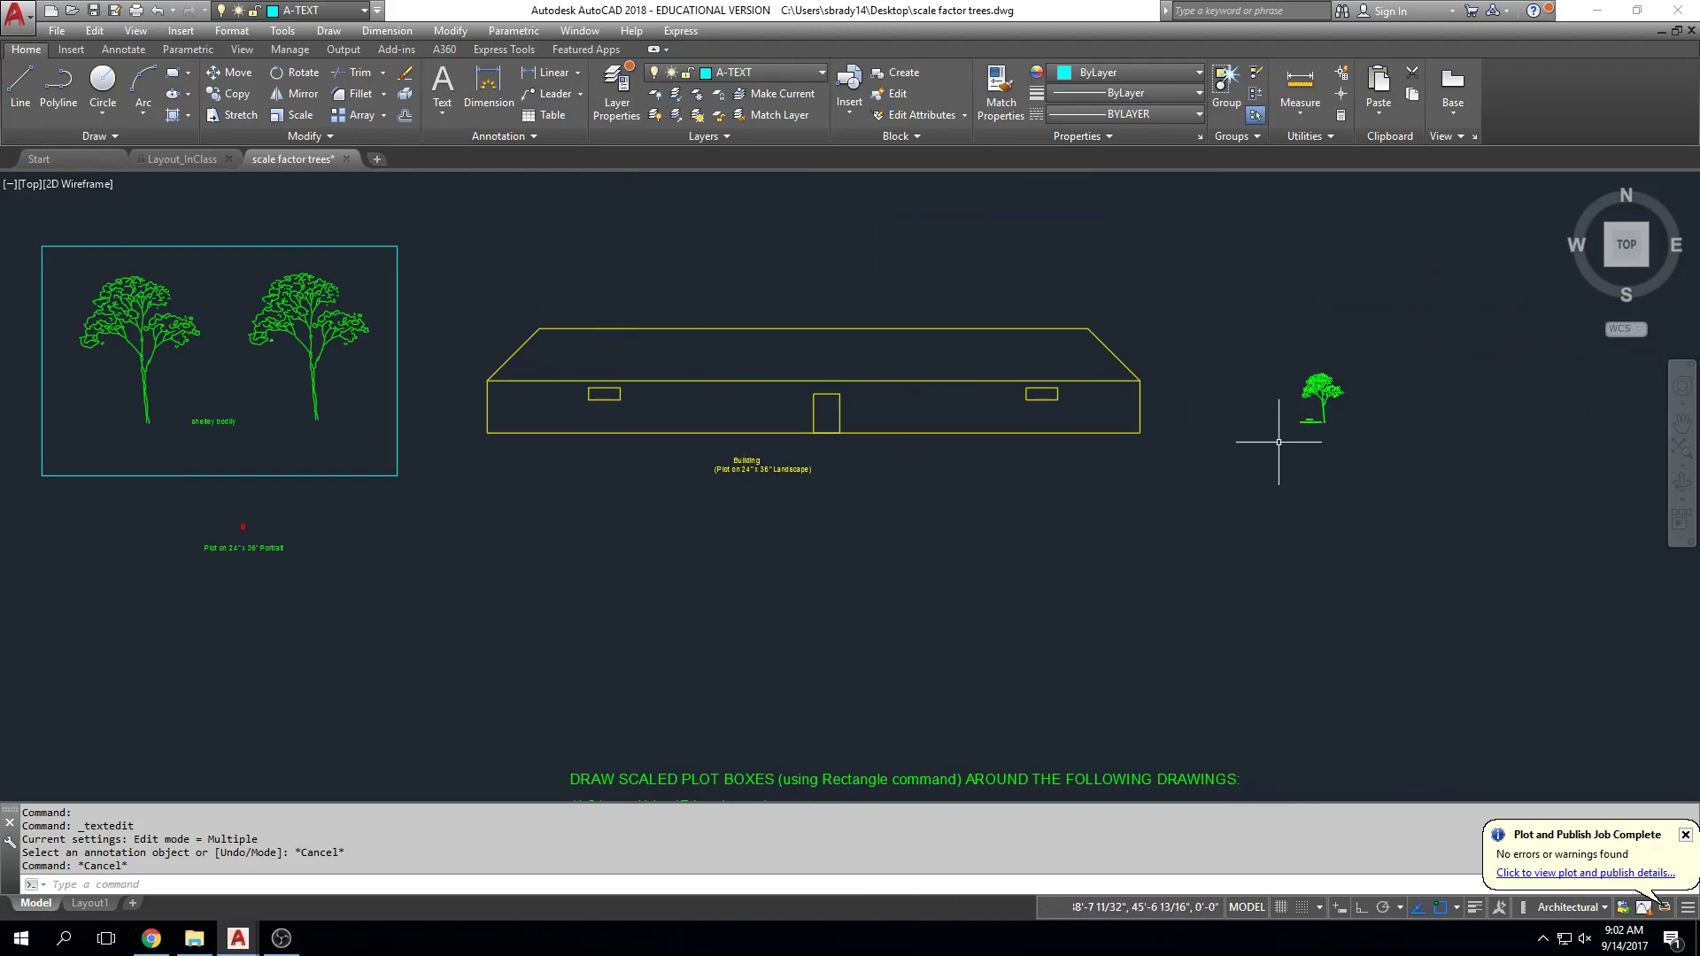
middle_drag(266, 487, 680, 353)
scroll(602, 432, up, 4)
scroll(779, 336, up, 6)
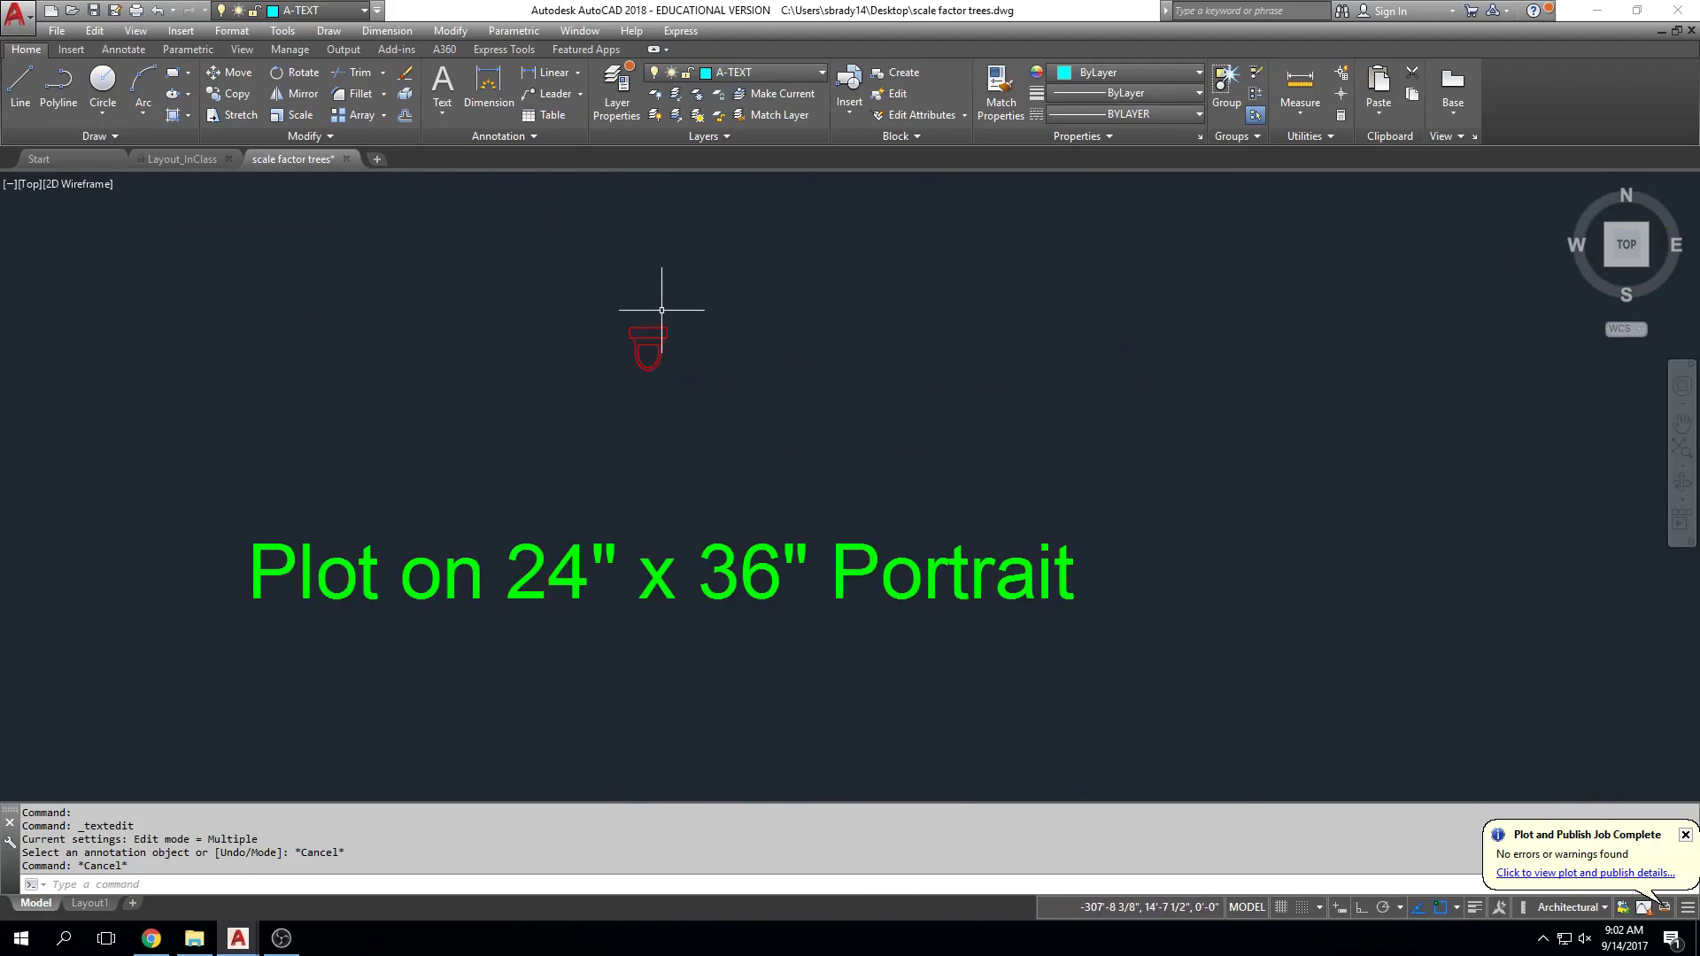
scroll(799, 439, down, 2)
middle_drag(800, 434, 793, 467)
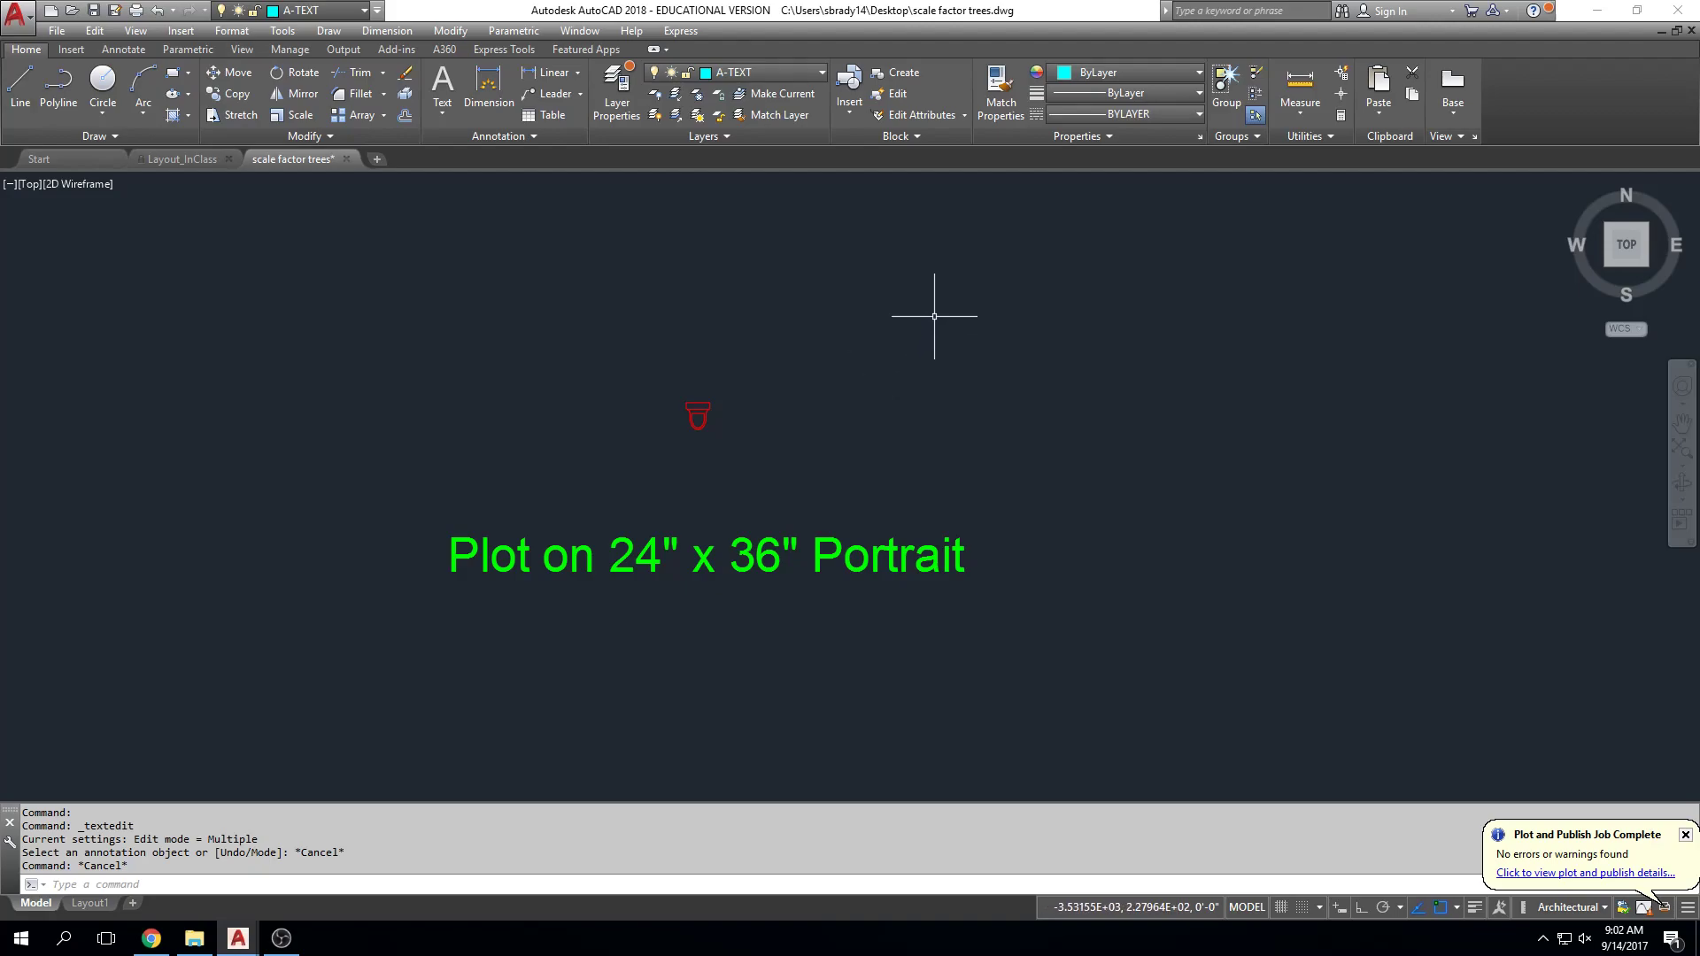
scroll(545, 624, down, 2)
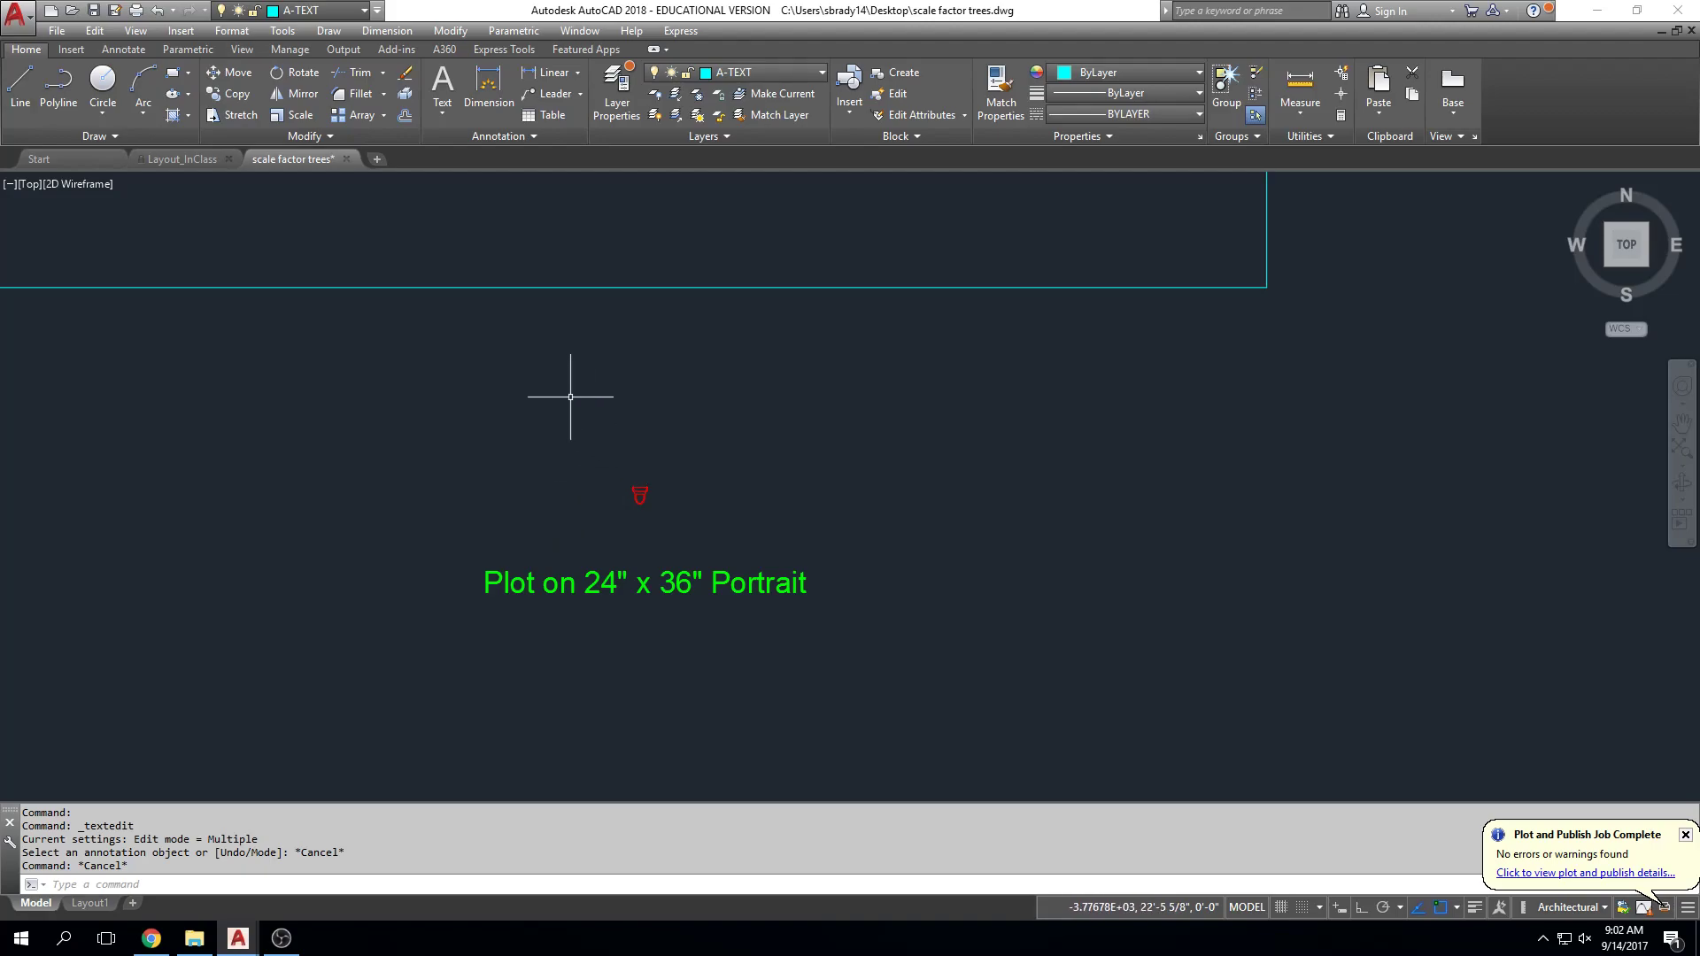
scroll(606, 505, up, 2)
scroll(649, 503, up, 4)
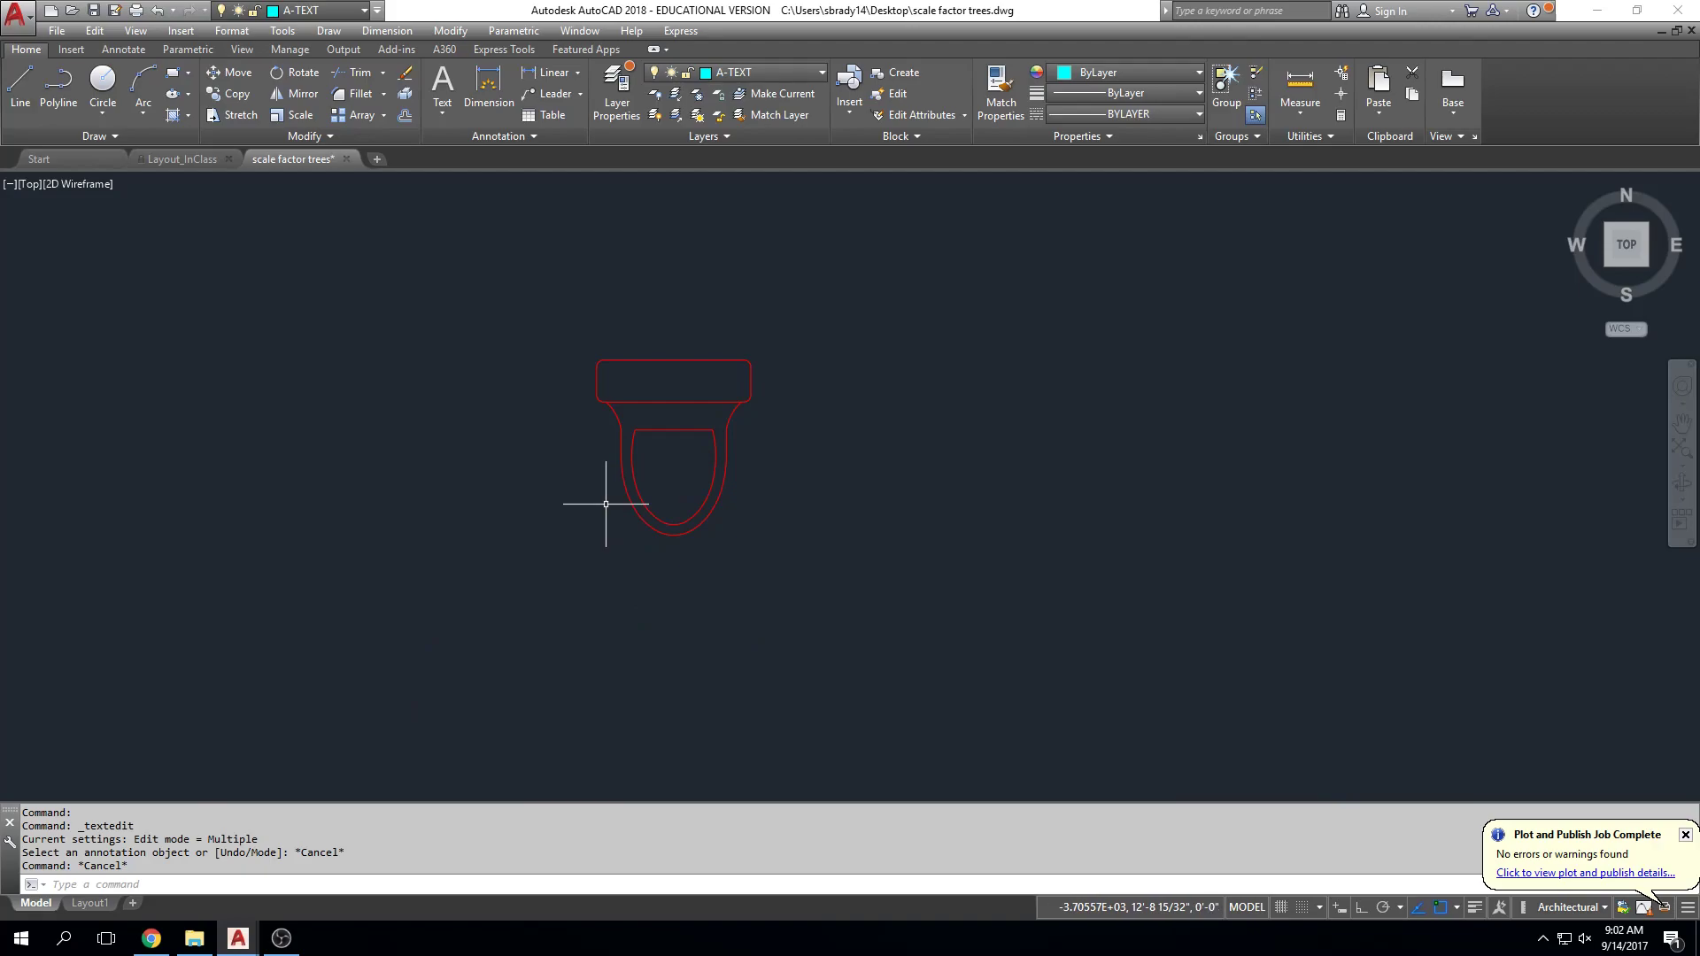
Step: Draw a diagonal line across the red toilet symbol with the L command
text(l)
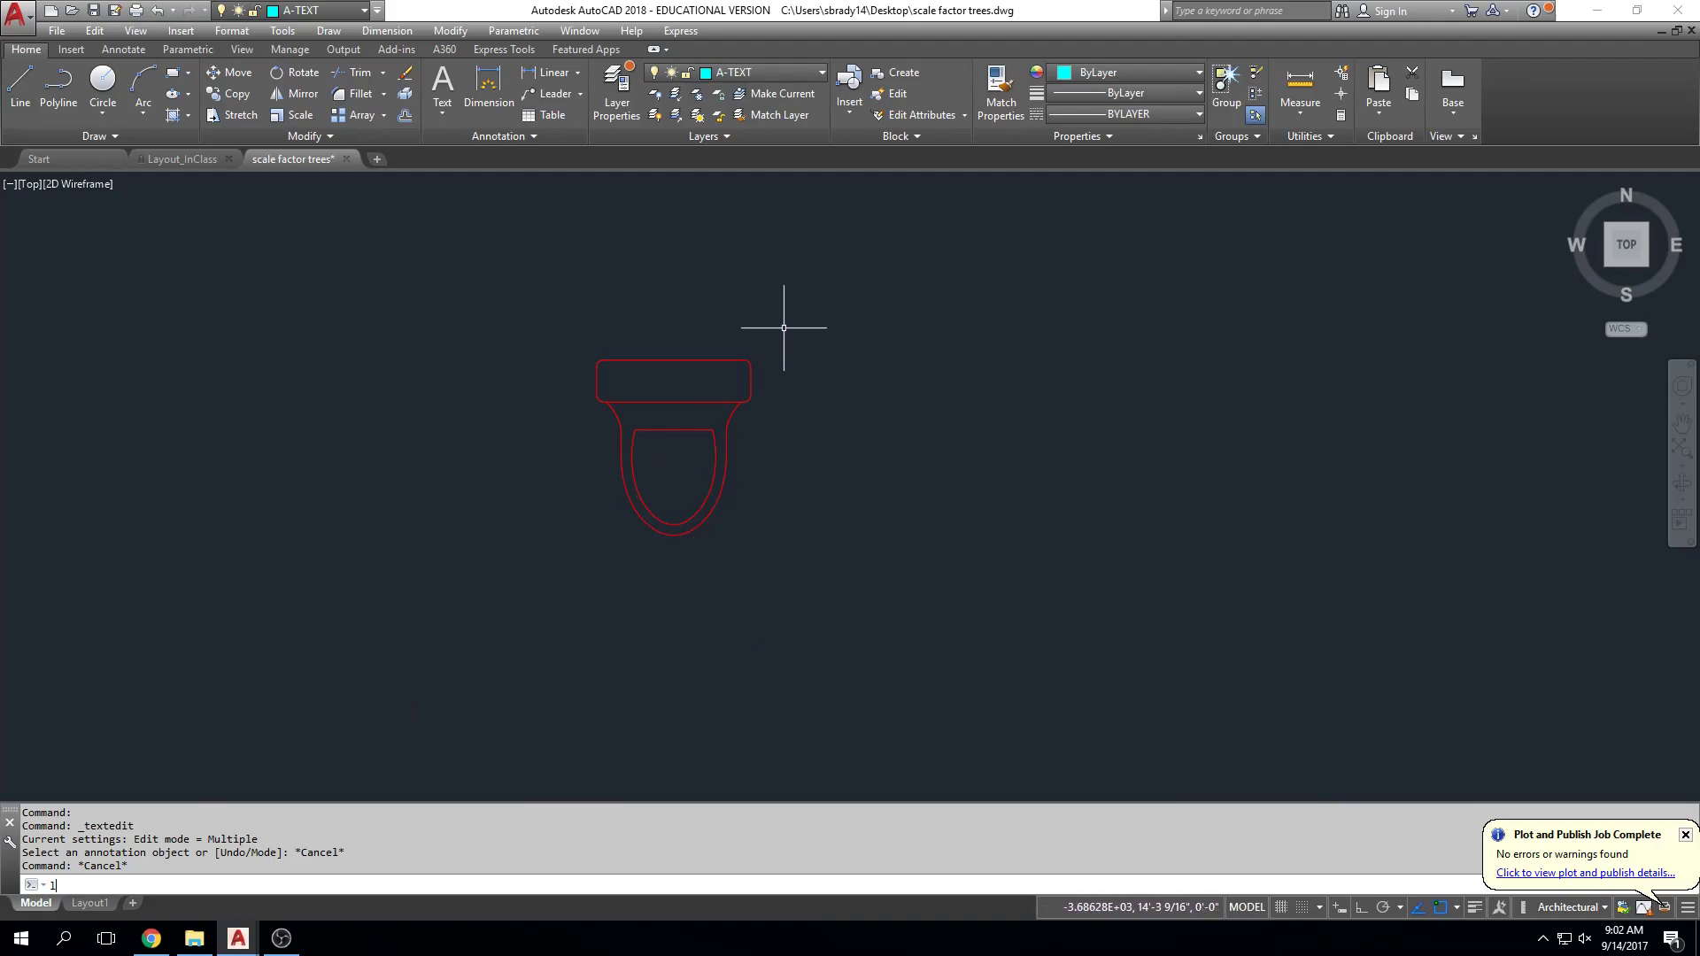
key(Return)
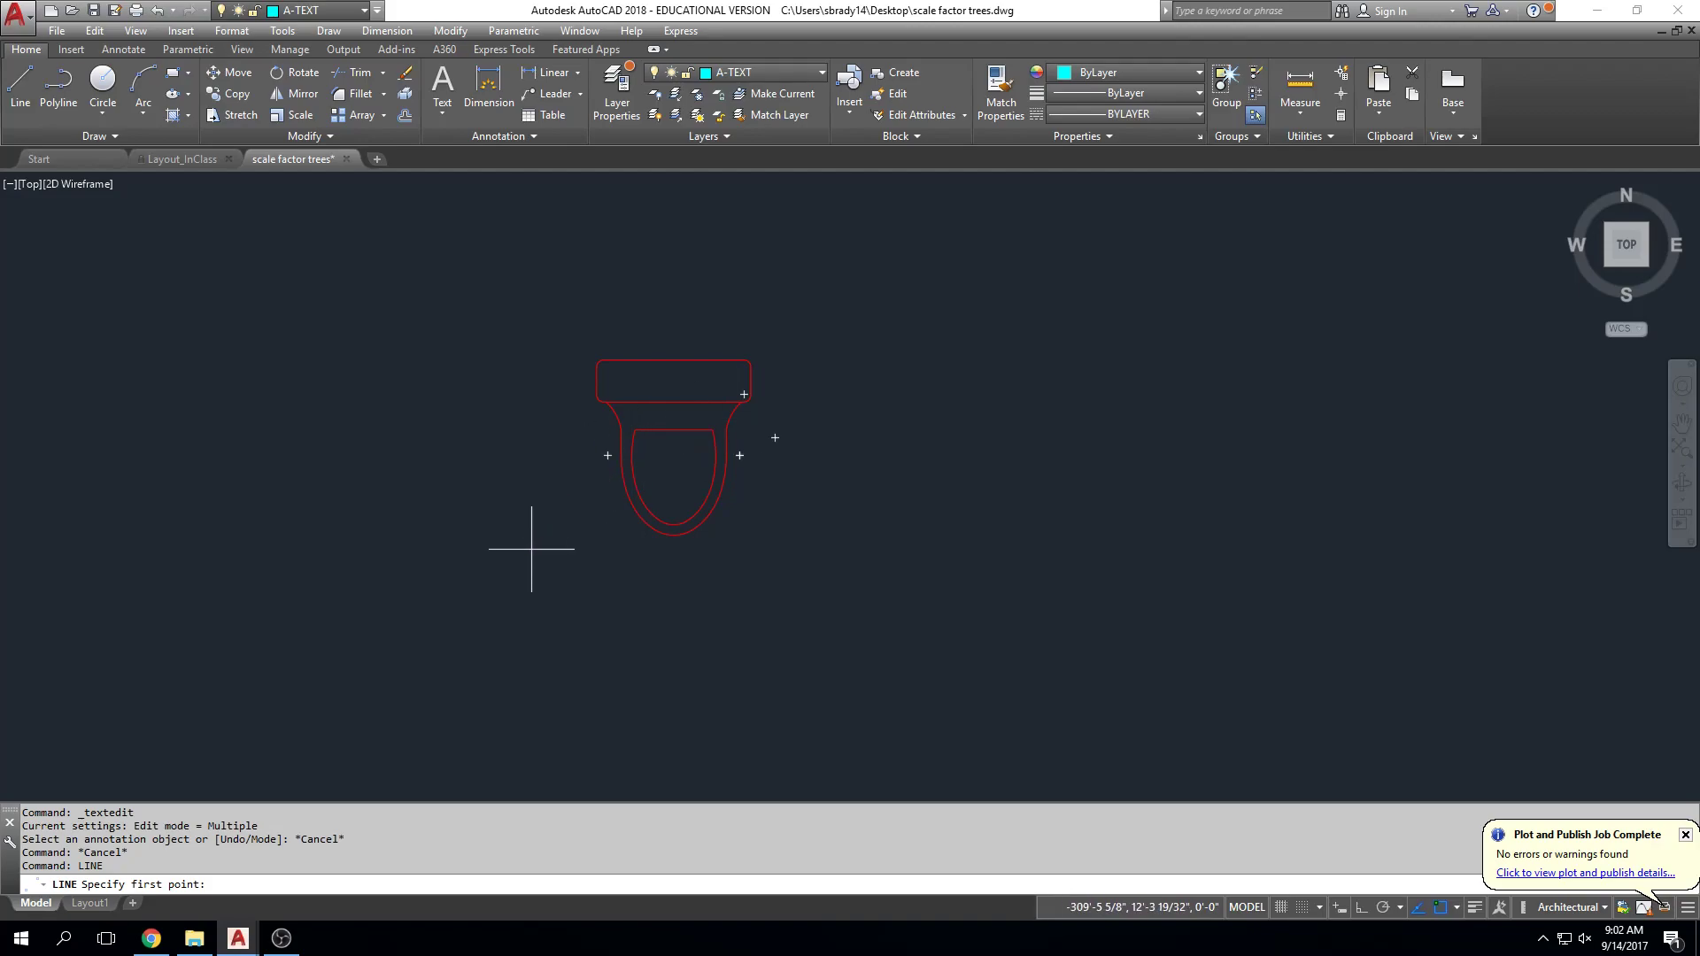
click(529, 553)
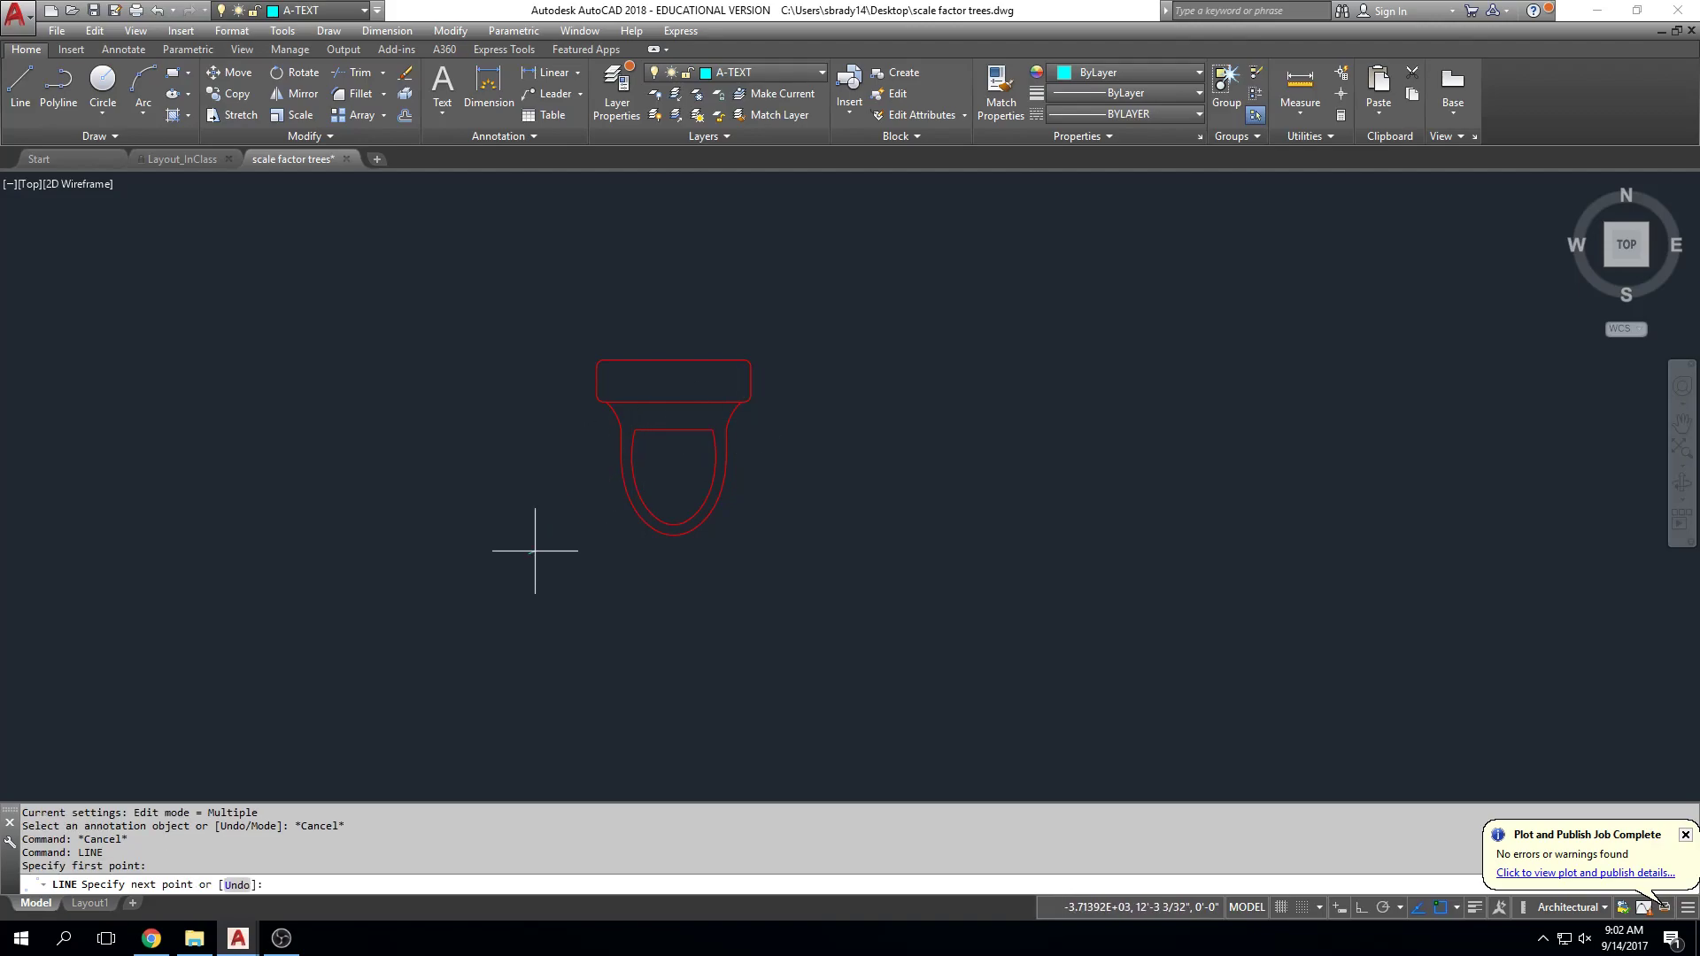
click(796, 317)
key(Escape)
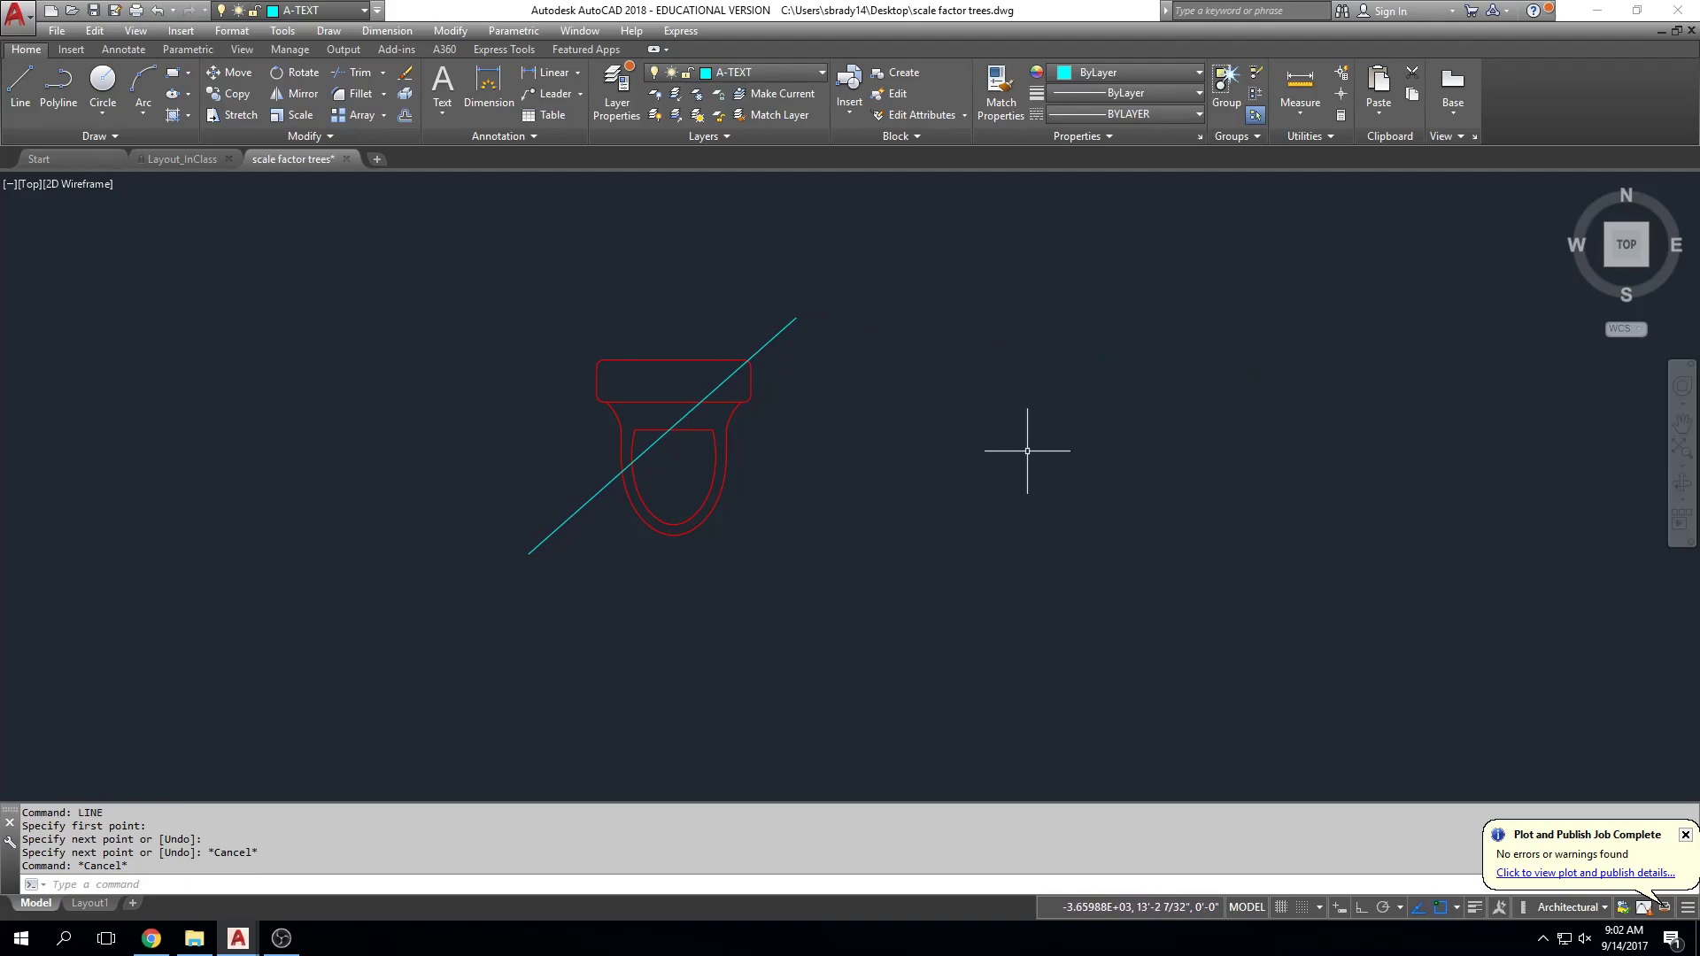
Step: Measure the diagonal line with DIST, finding 3'-2 11/16" at 41°
text(dist)
key(Return)
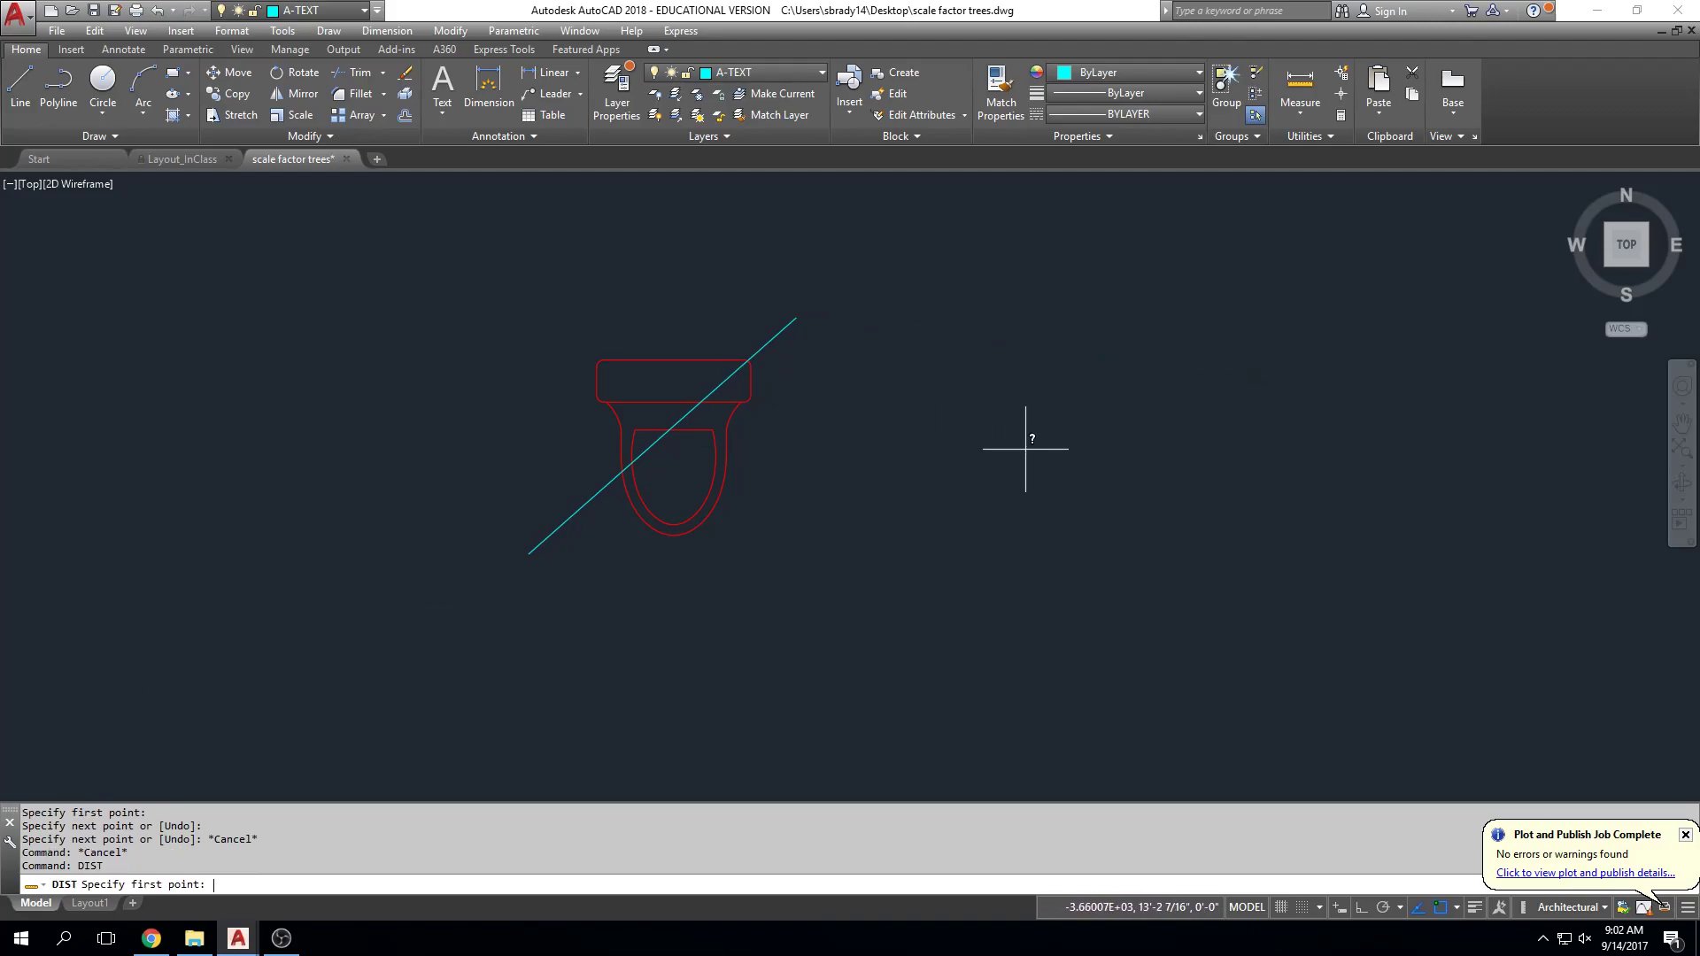
click(530, 553)
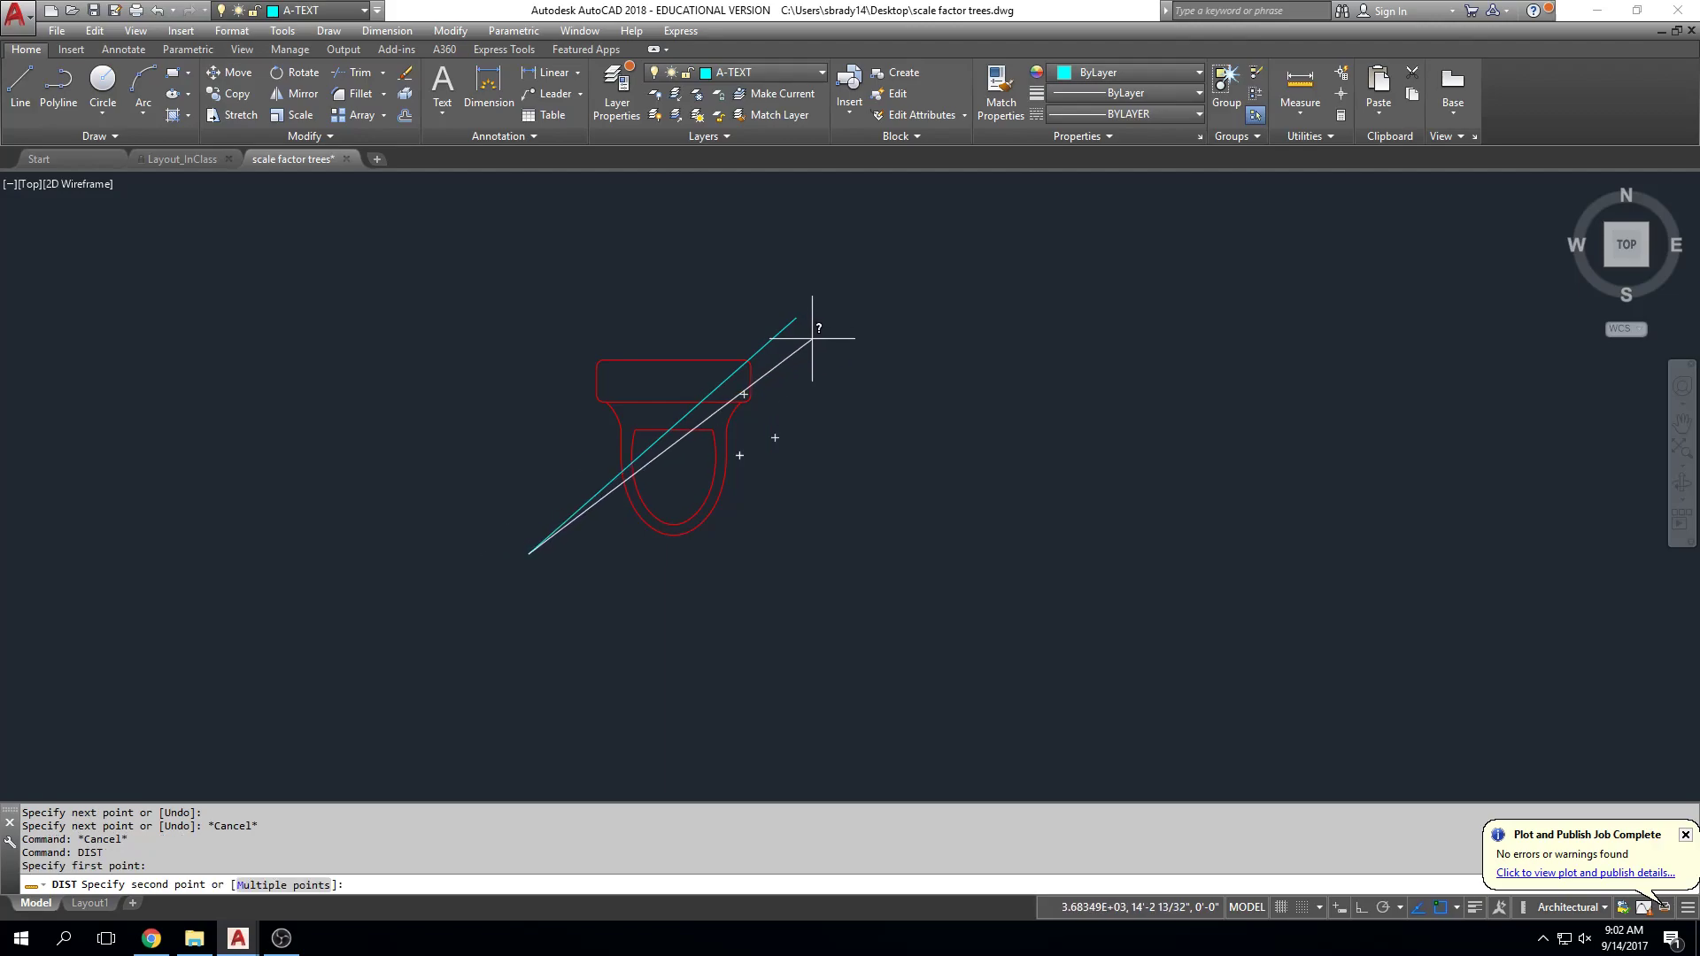
click(795, 317)
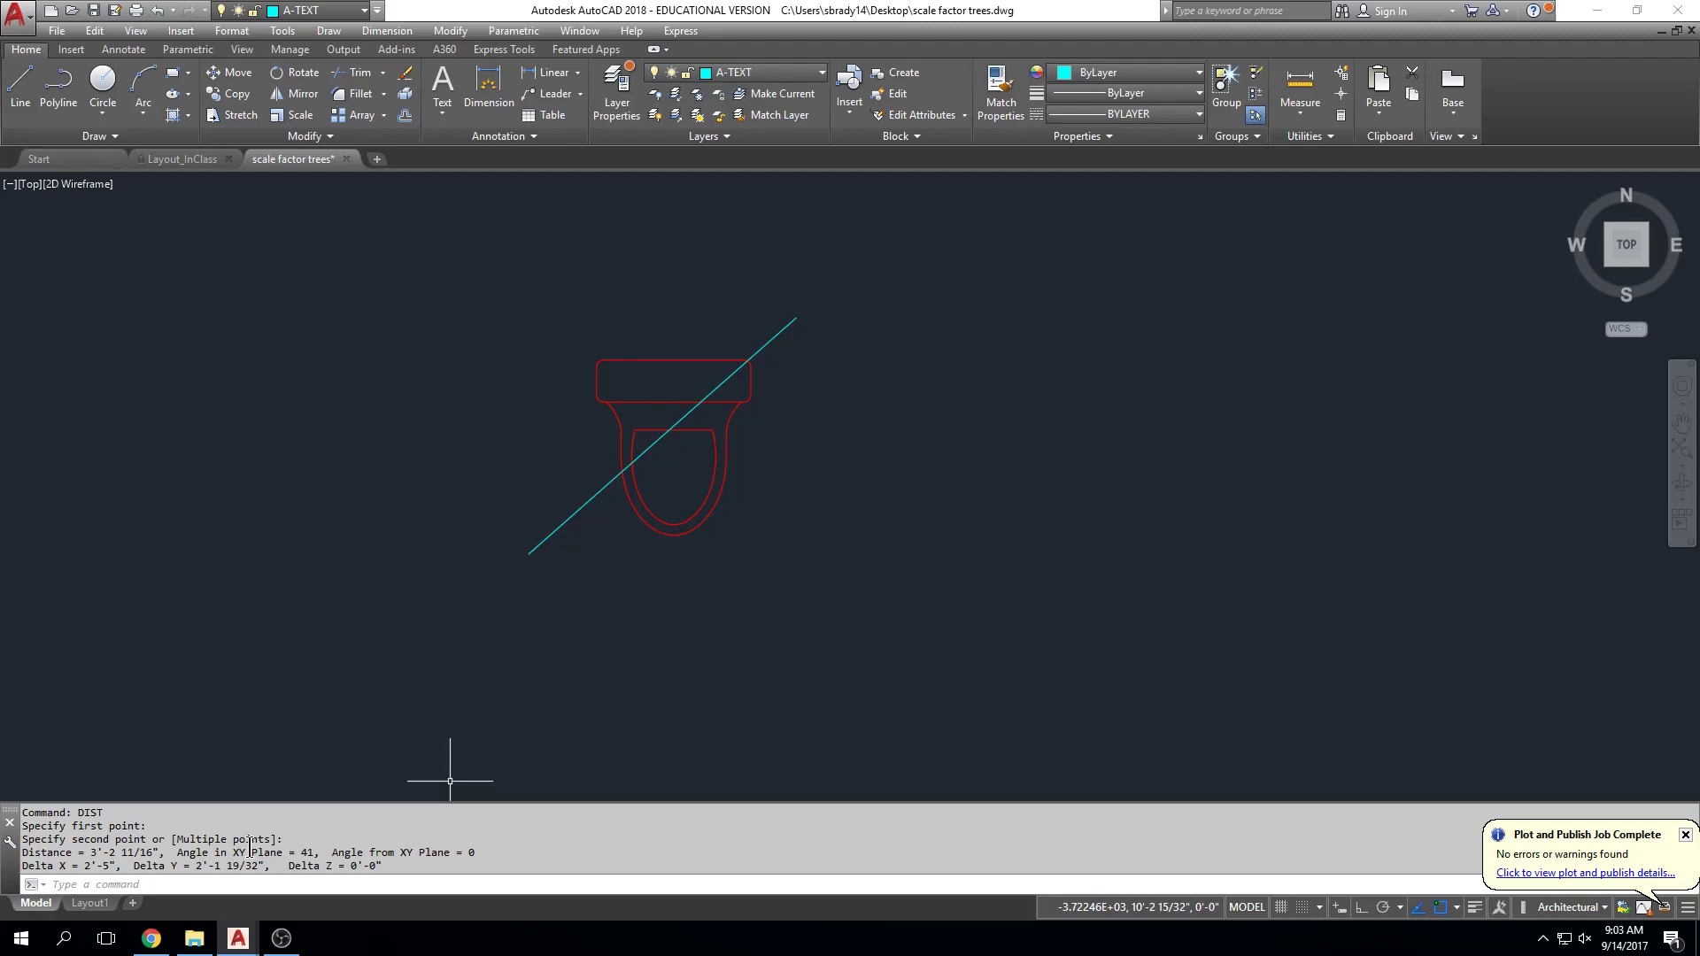
Step: Zoom out and pan so the toilet symbol and the 24" x 36" Portrait label both show
scroll(416, 752, down, 3)
middle_drag(418, 741, 491, 543)
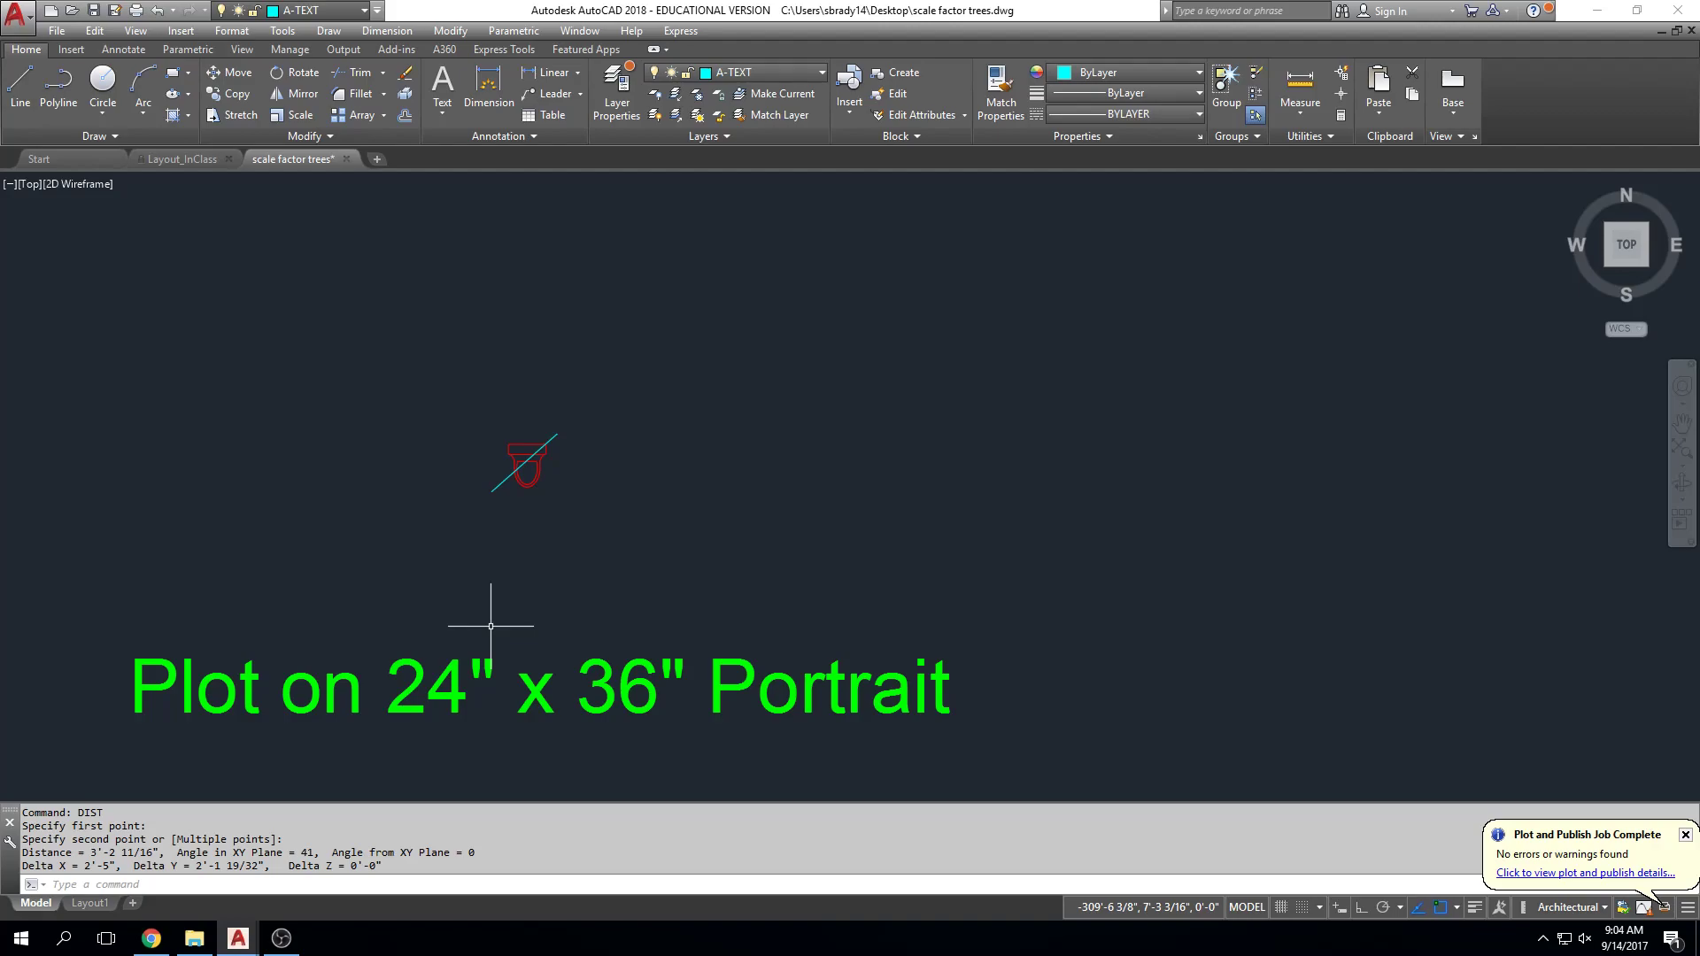
Step: Draw an 8' wide by 12' tall cyan rectangle with Ortho on, left of the toilet
click(24, 92)
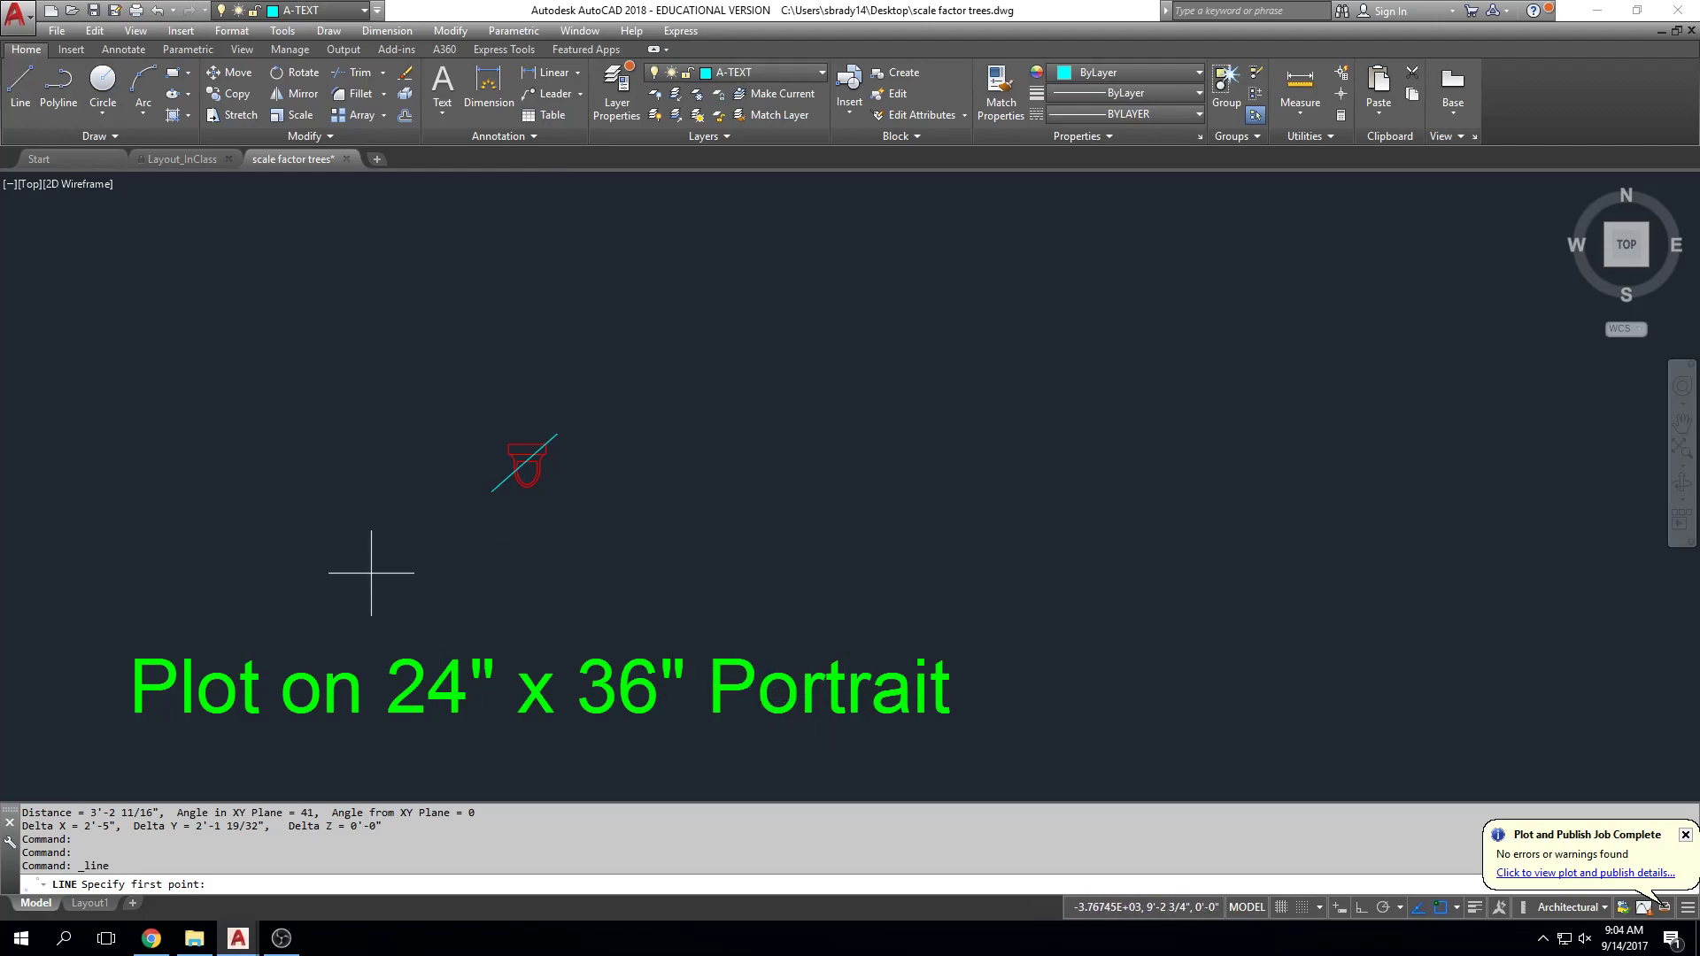
click(290, 584)
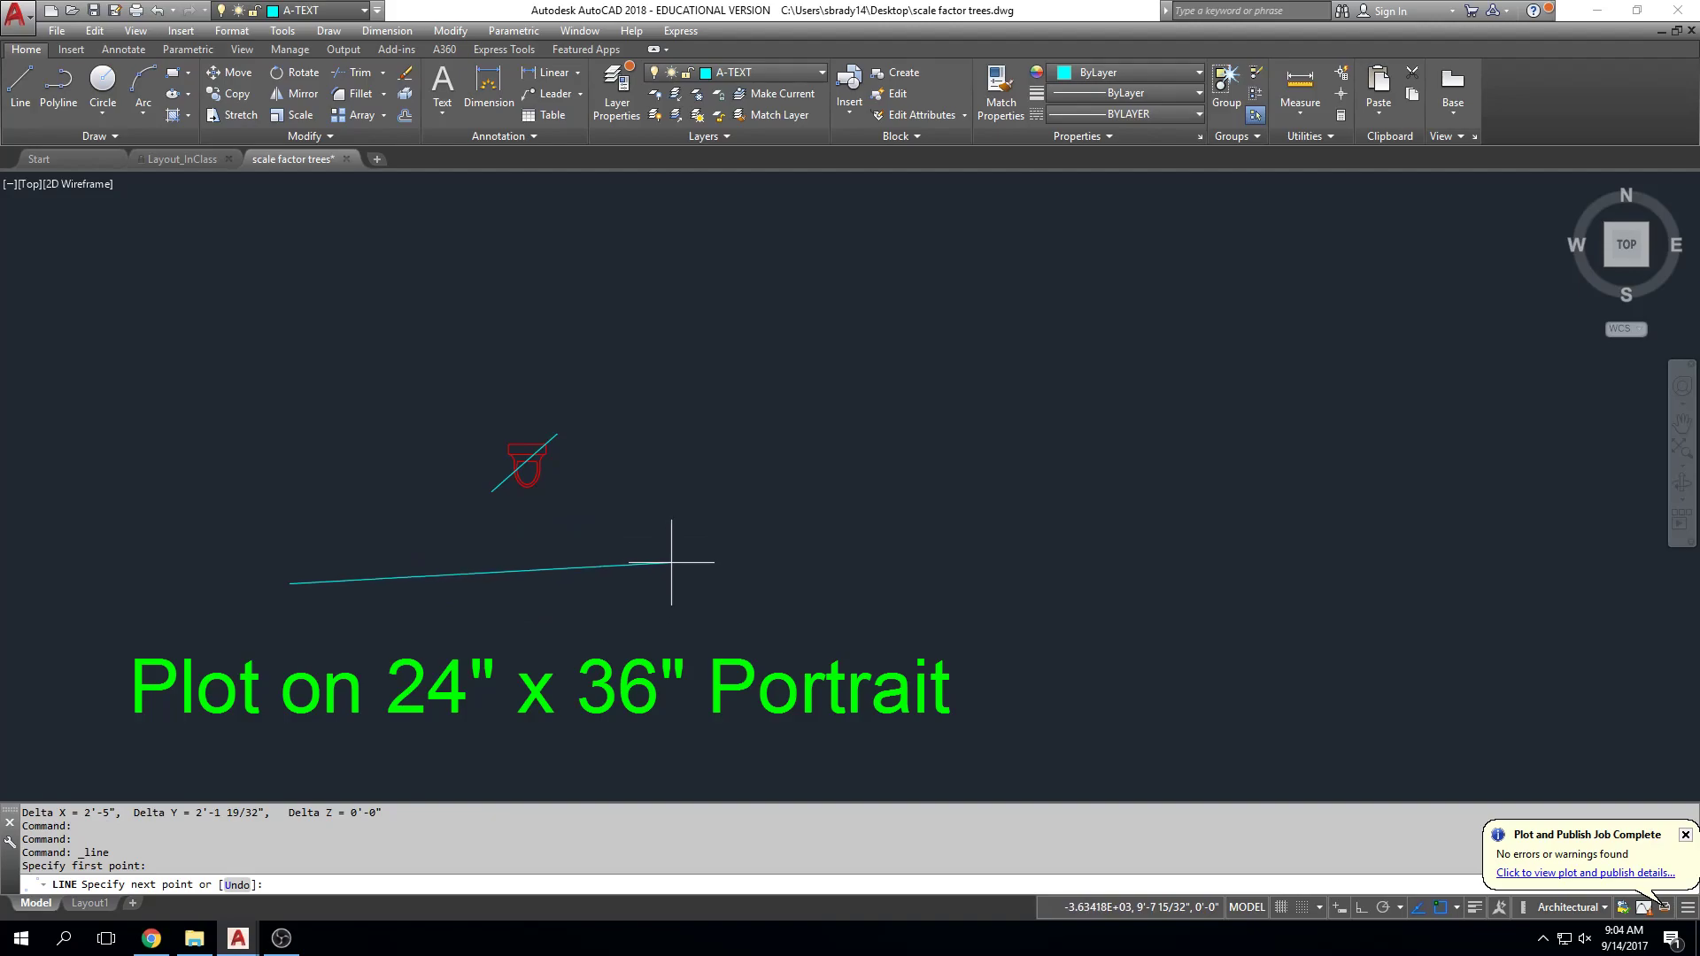
key(F8)
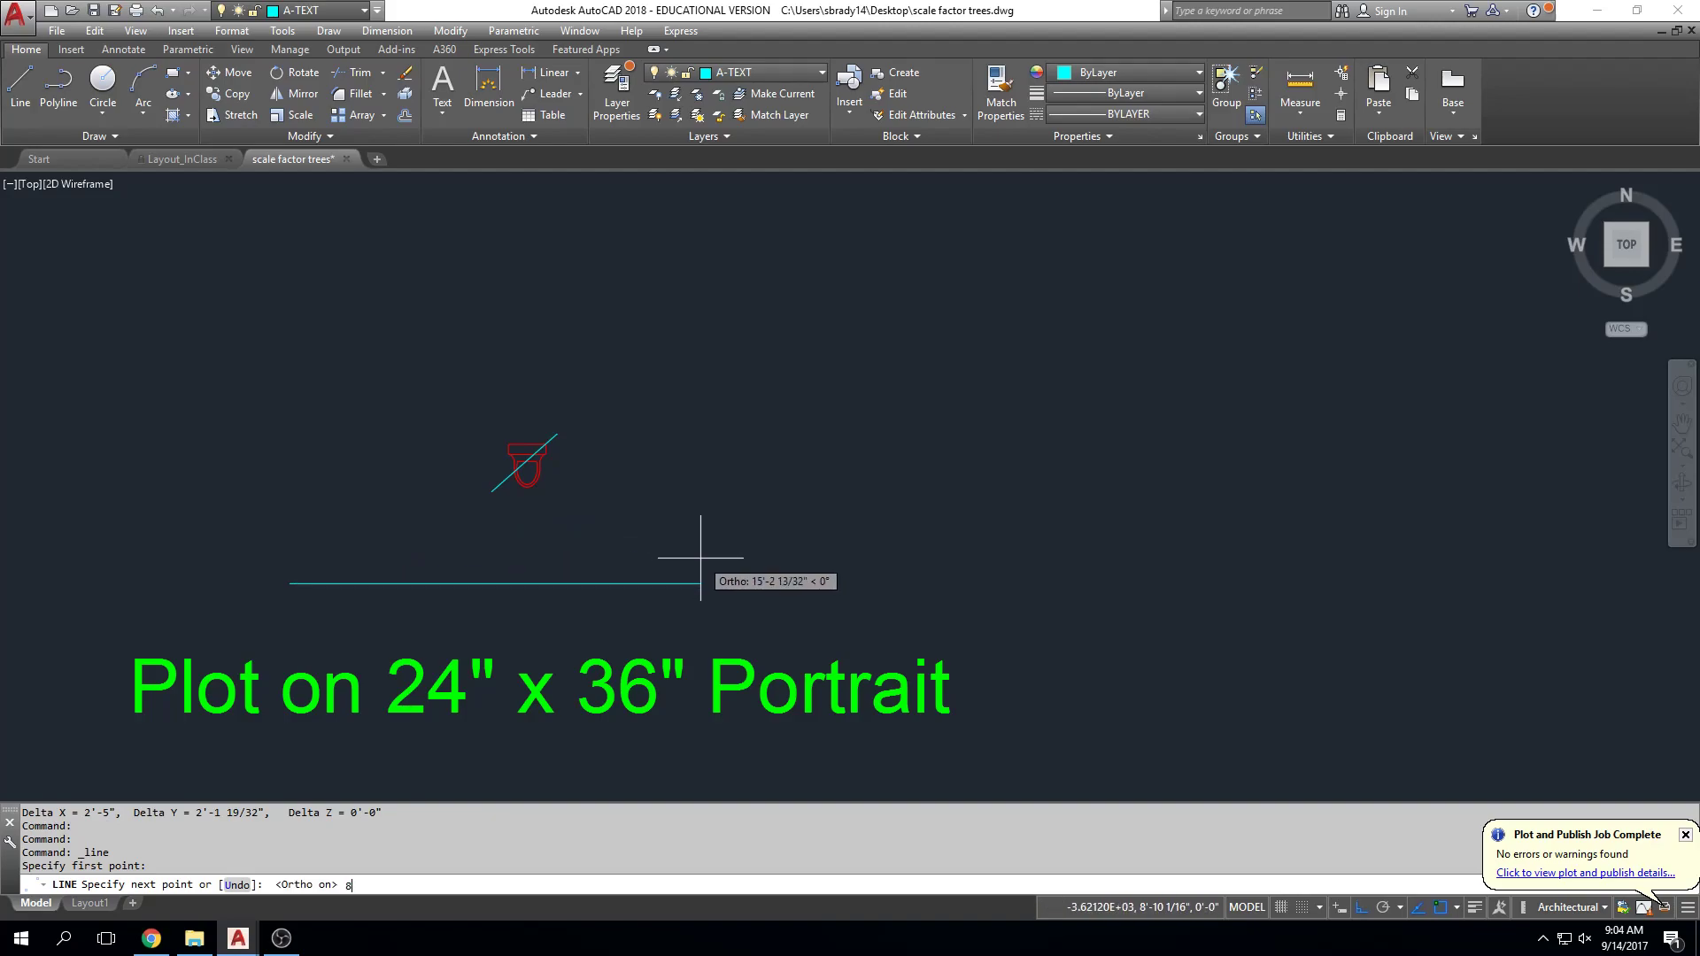
key(Return)
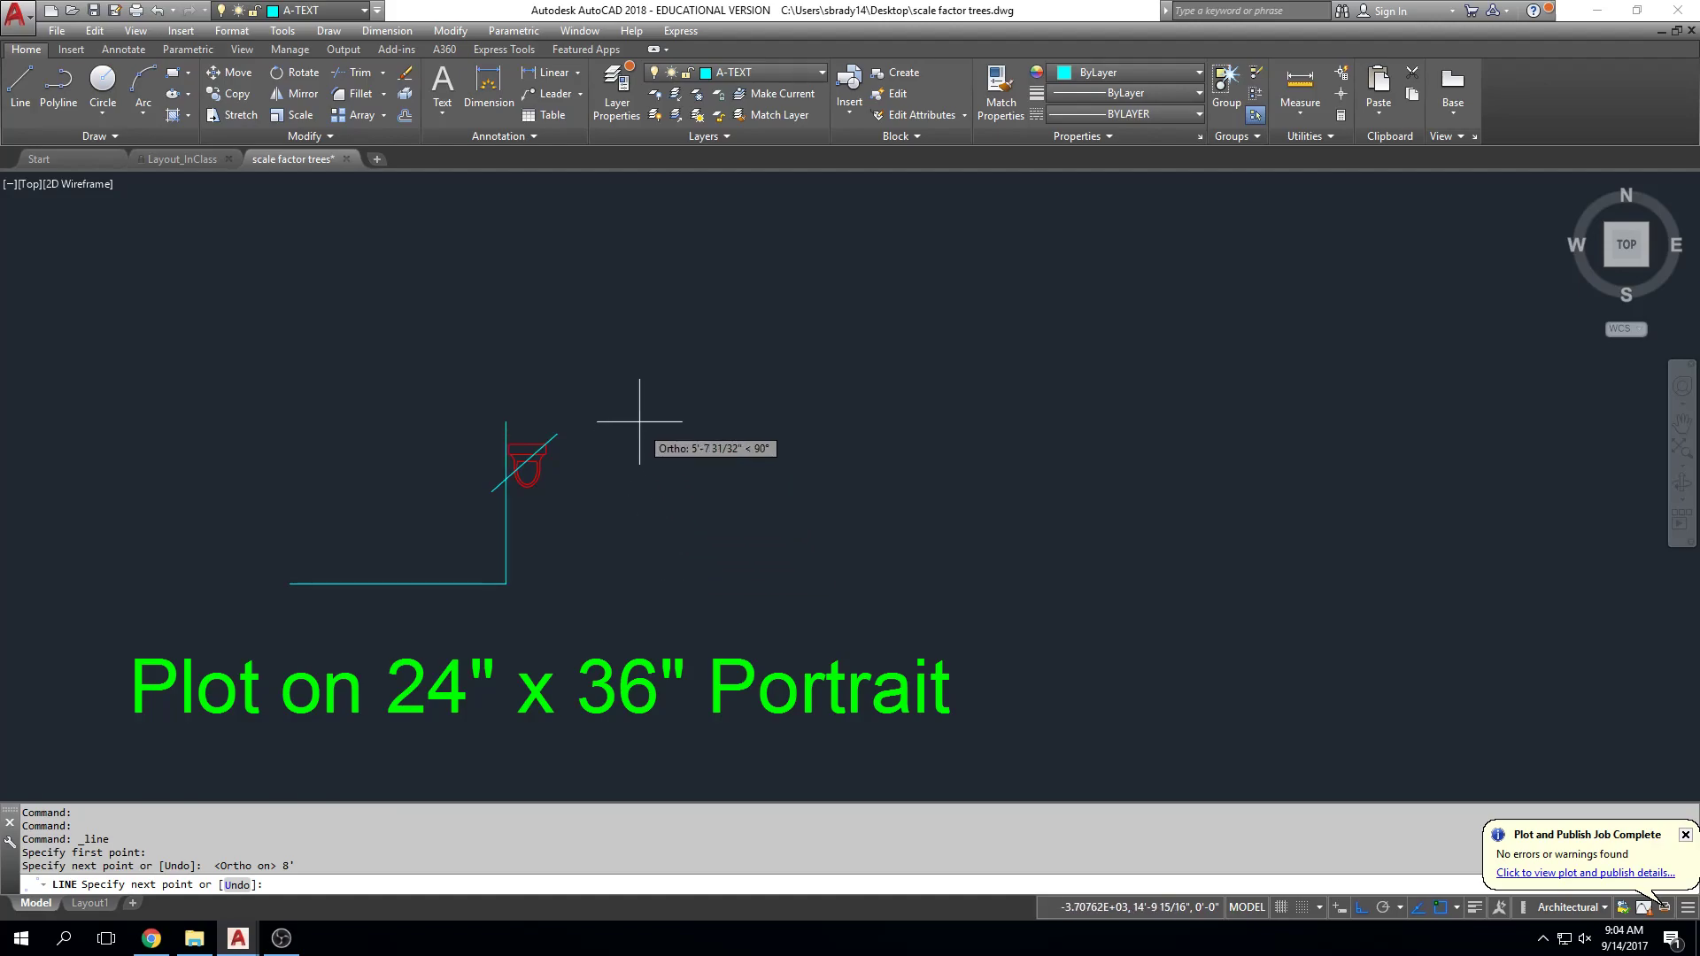
text(12)
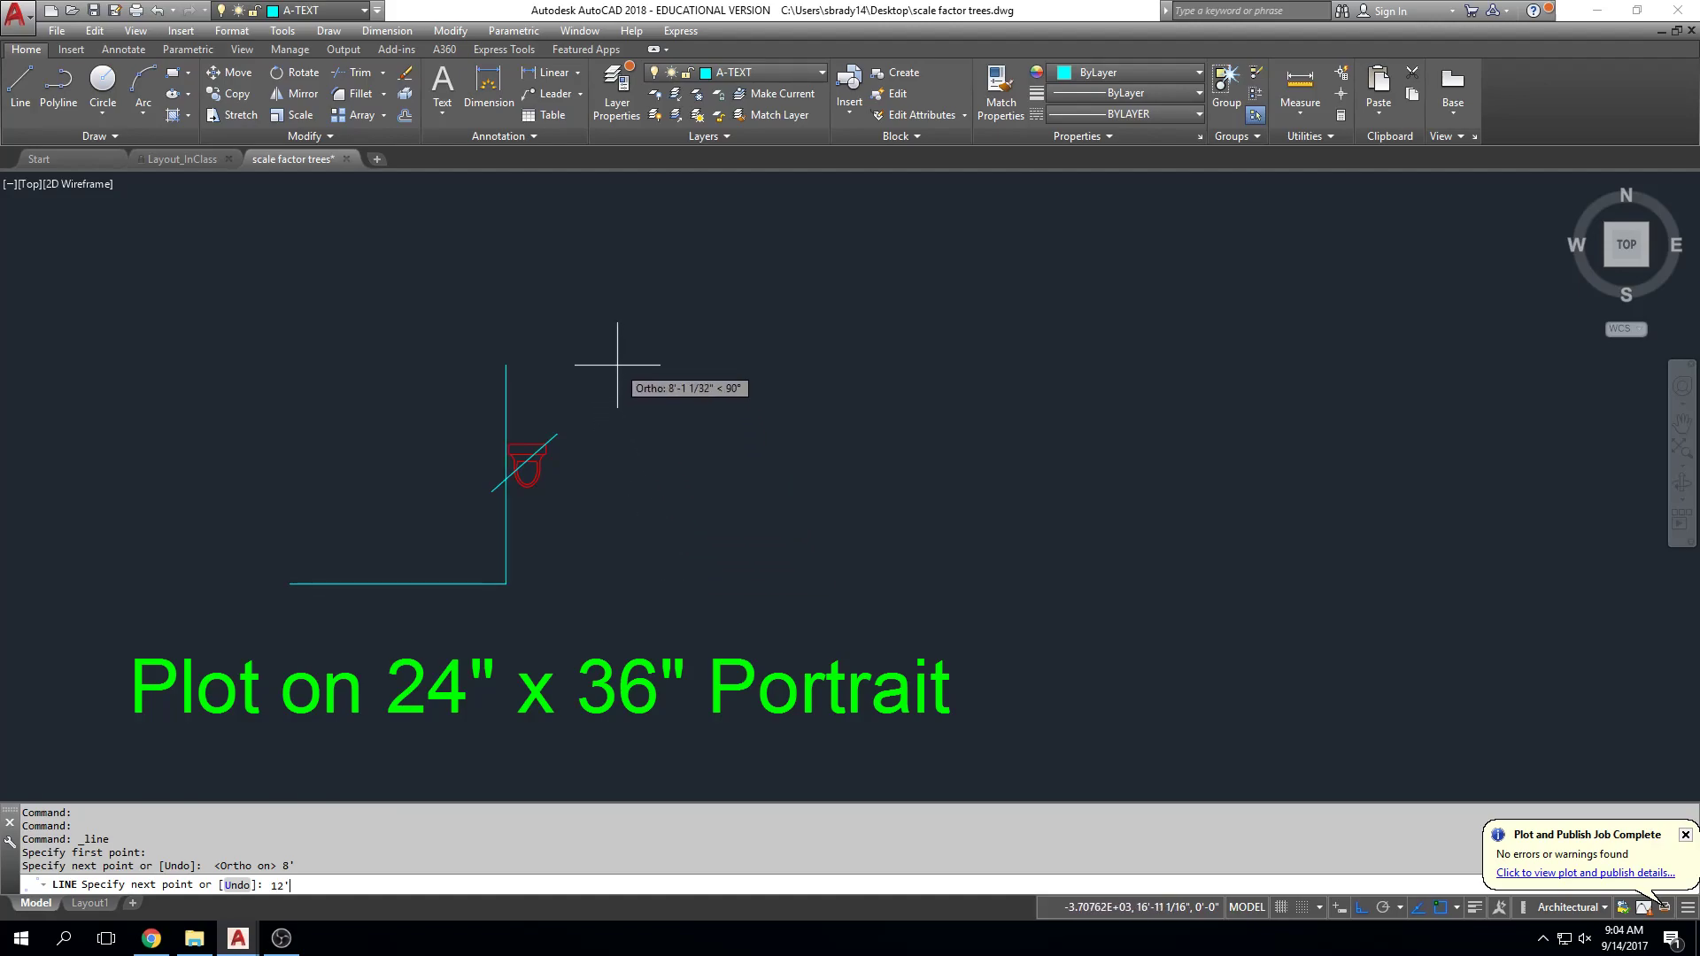
key(Return)
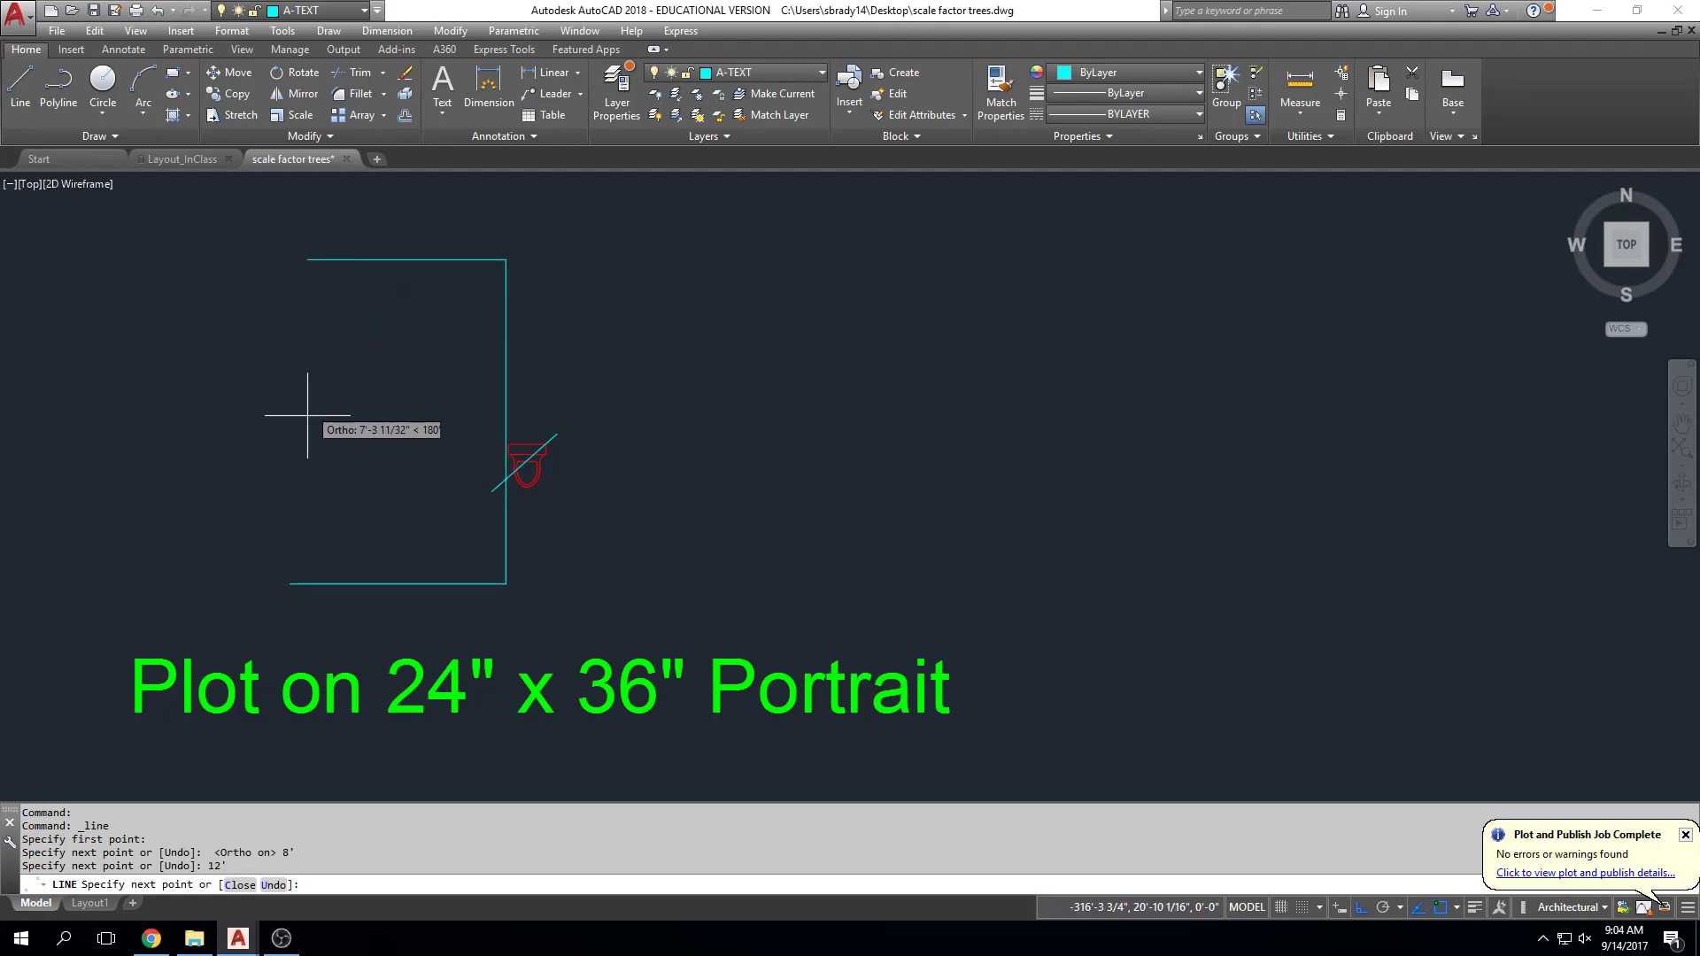
click(290, 258)
click(290, 584)
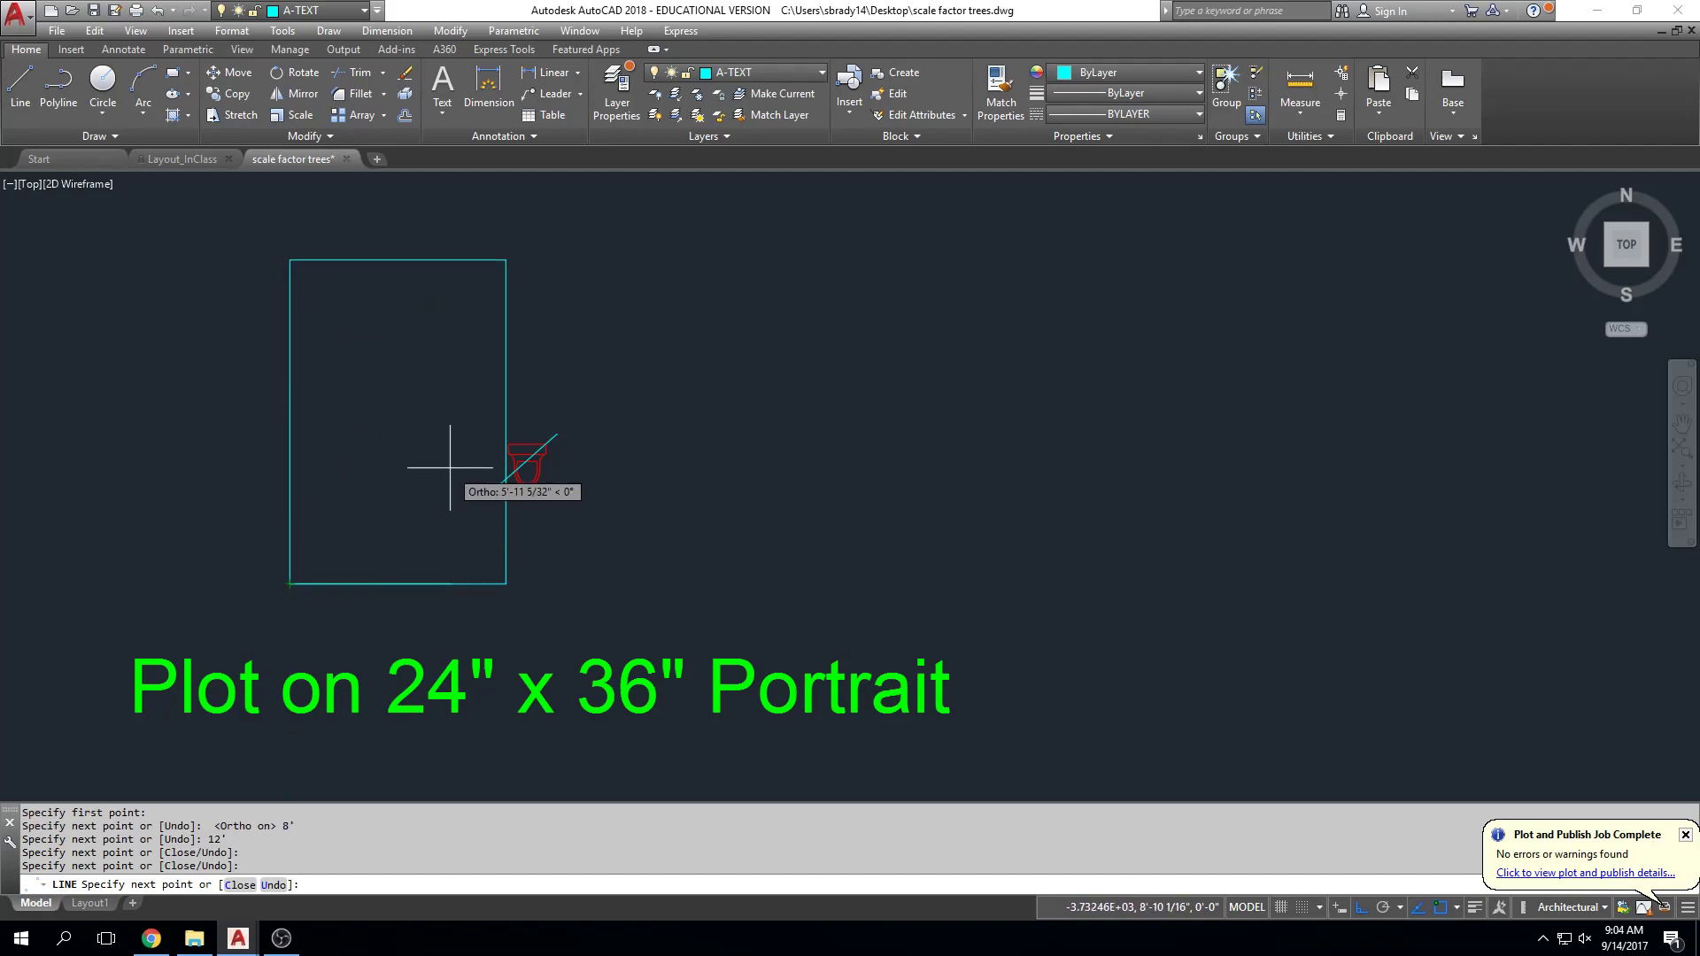
key(Escape)
Step: Move the cyan rectangle with Ortho off so it encloses the toilet symbol
click(608, 531)
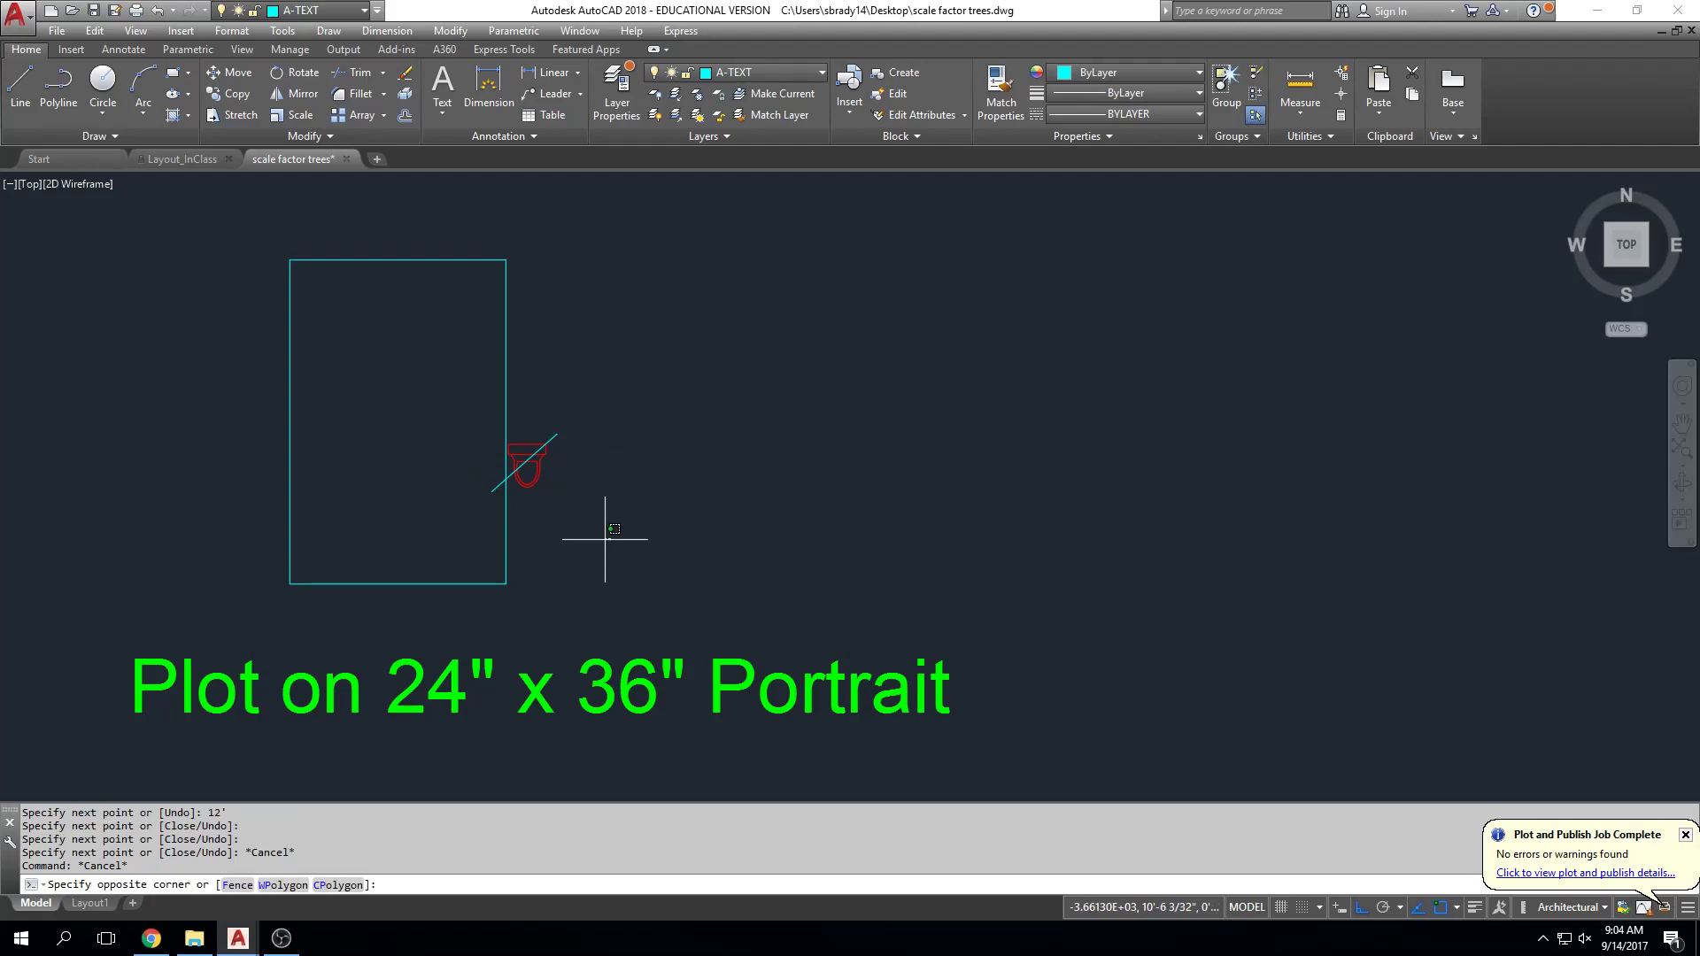
click(274, 597)
click(553, 218)
click(297, 372)
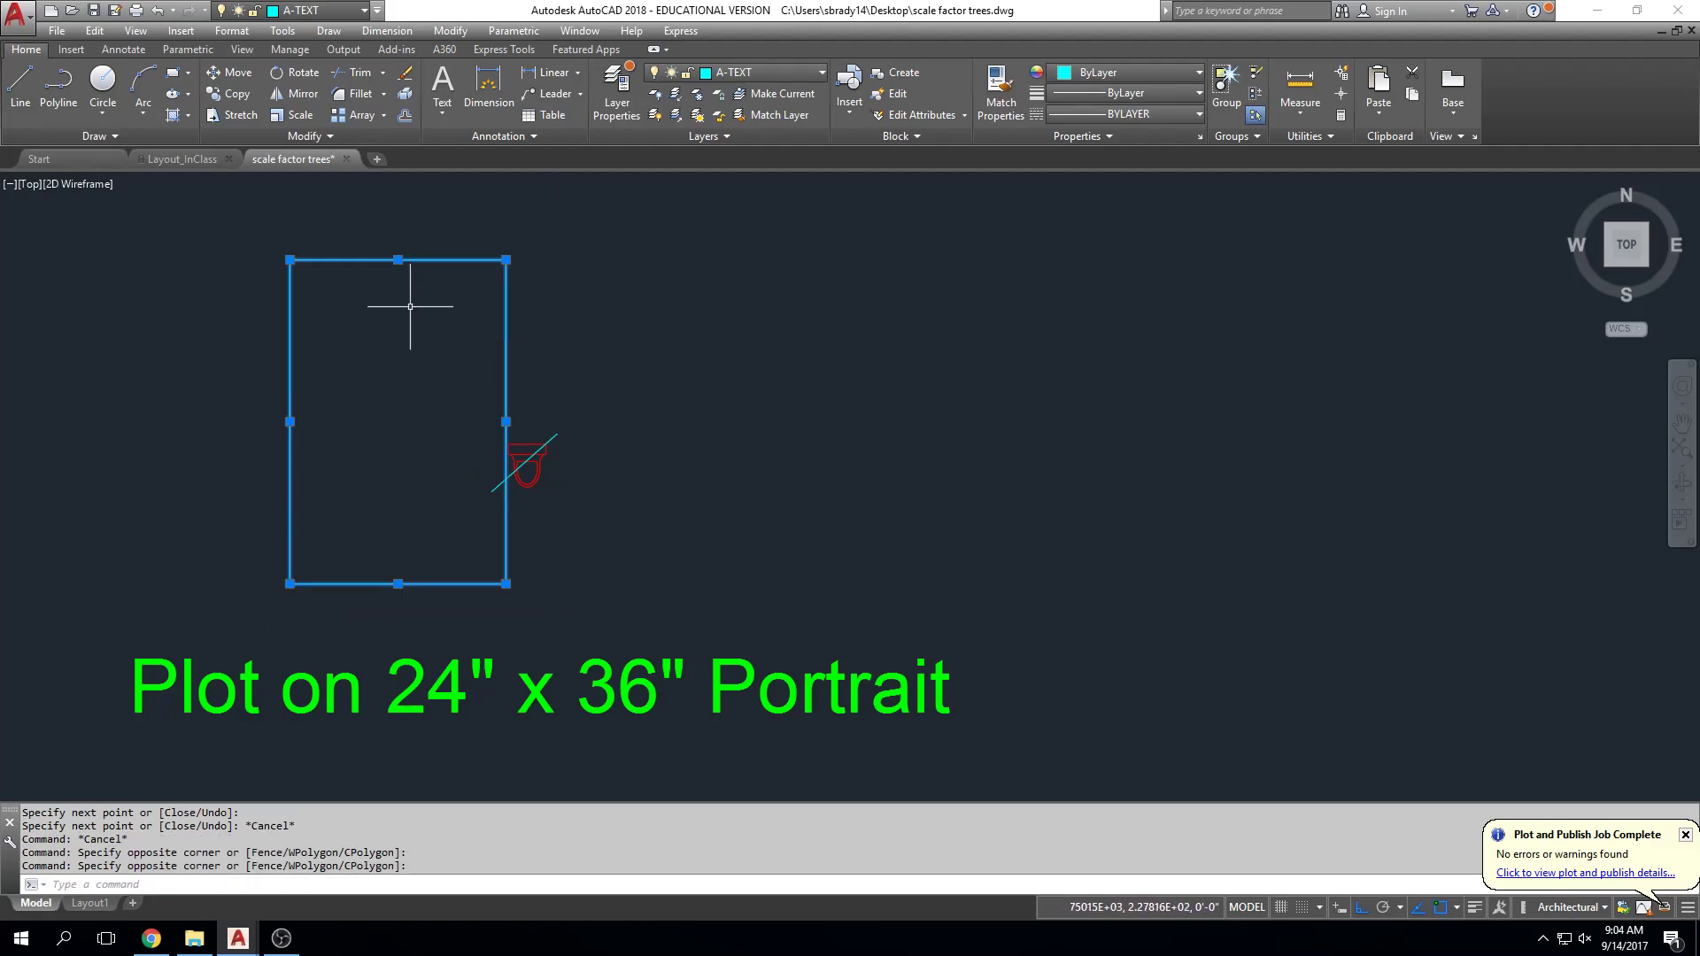
text(m)
key(Return)
click(666, 292)
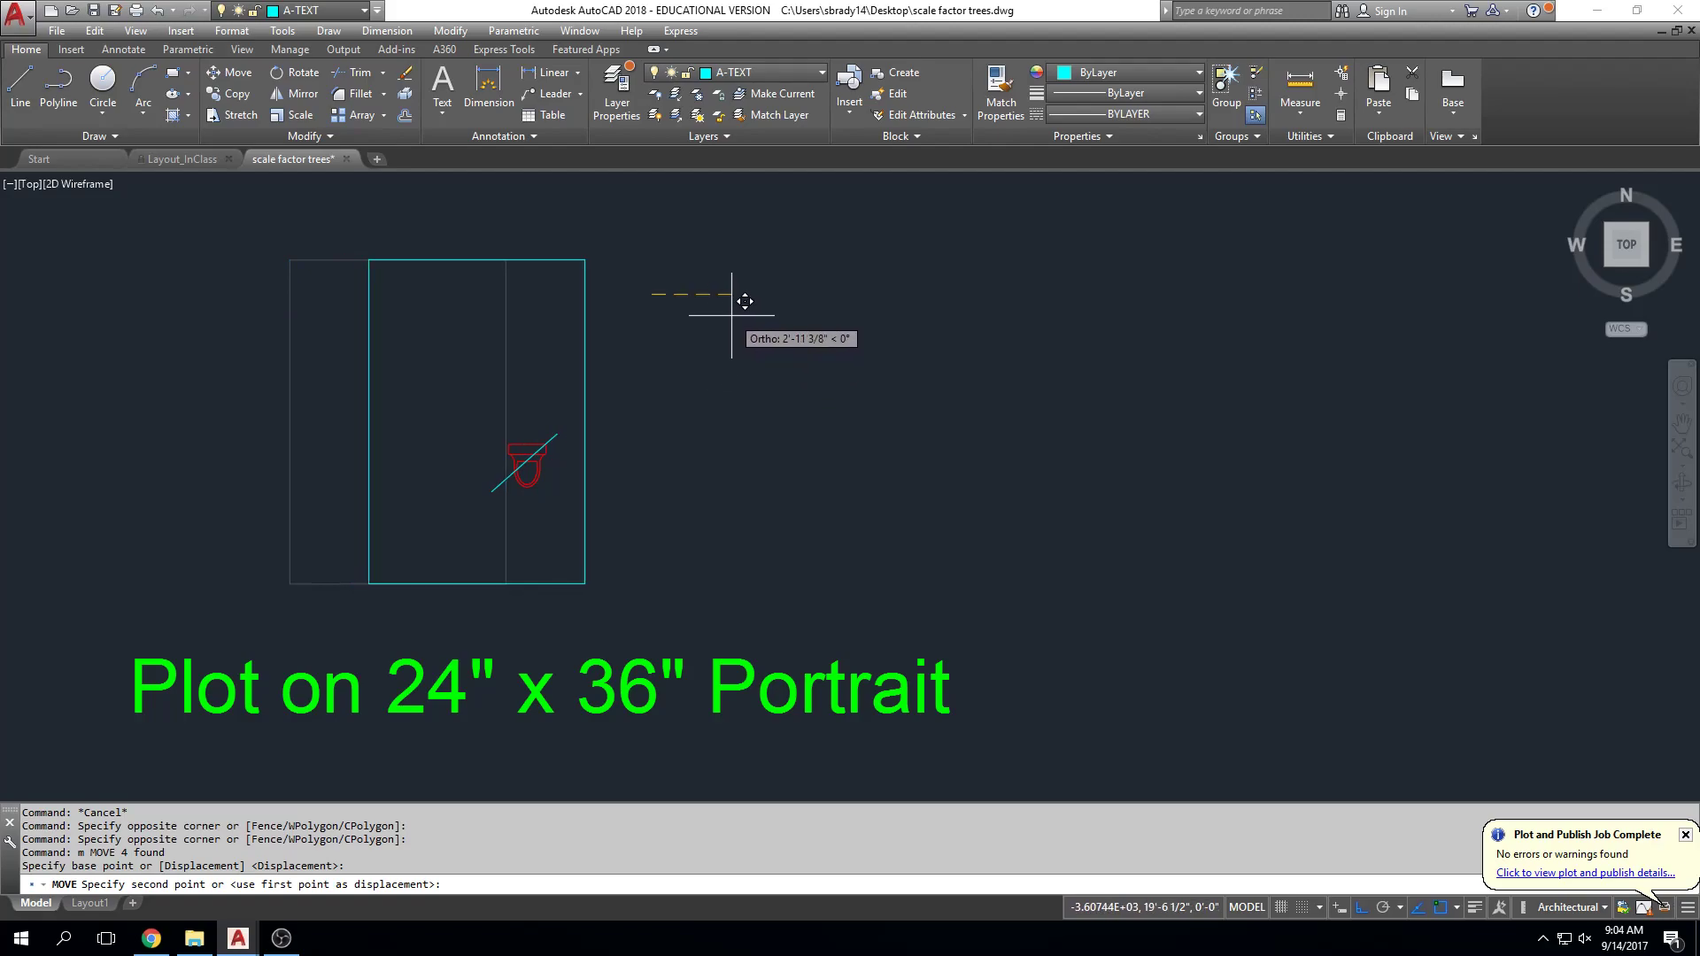
key(F8)
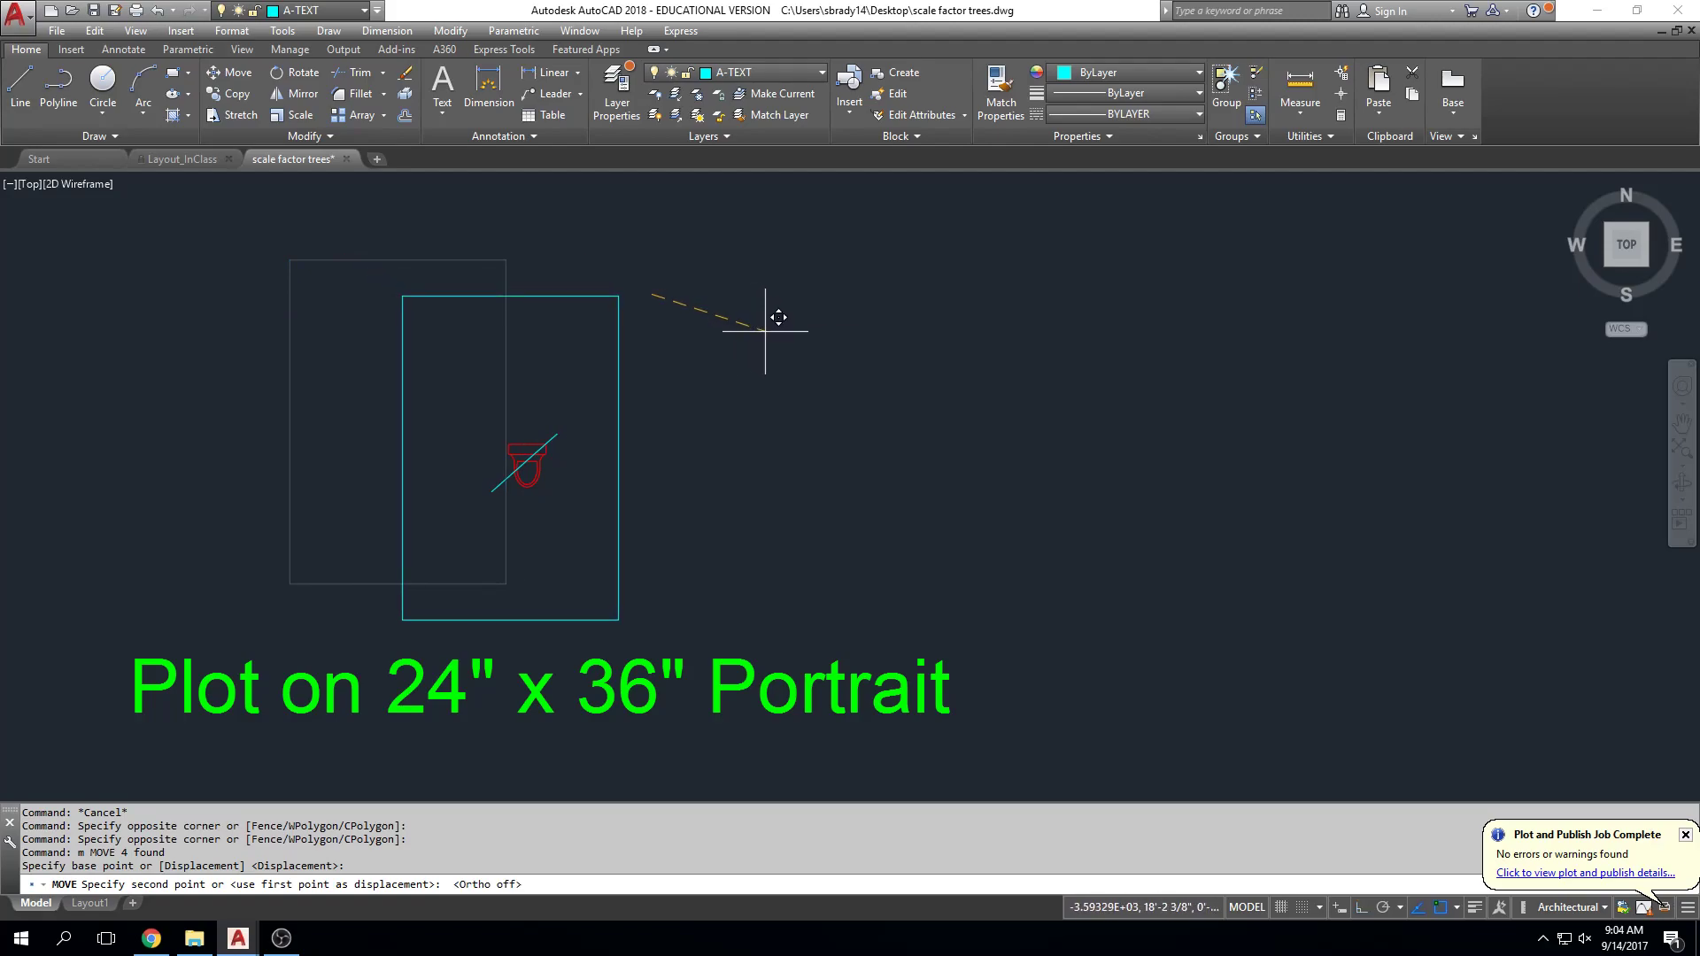
click(771, 336)
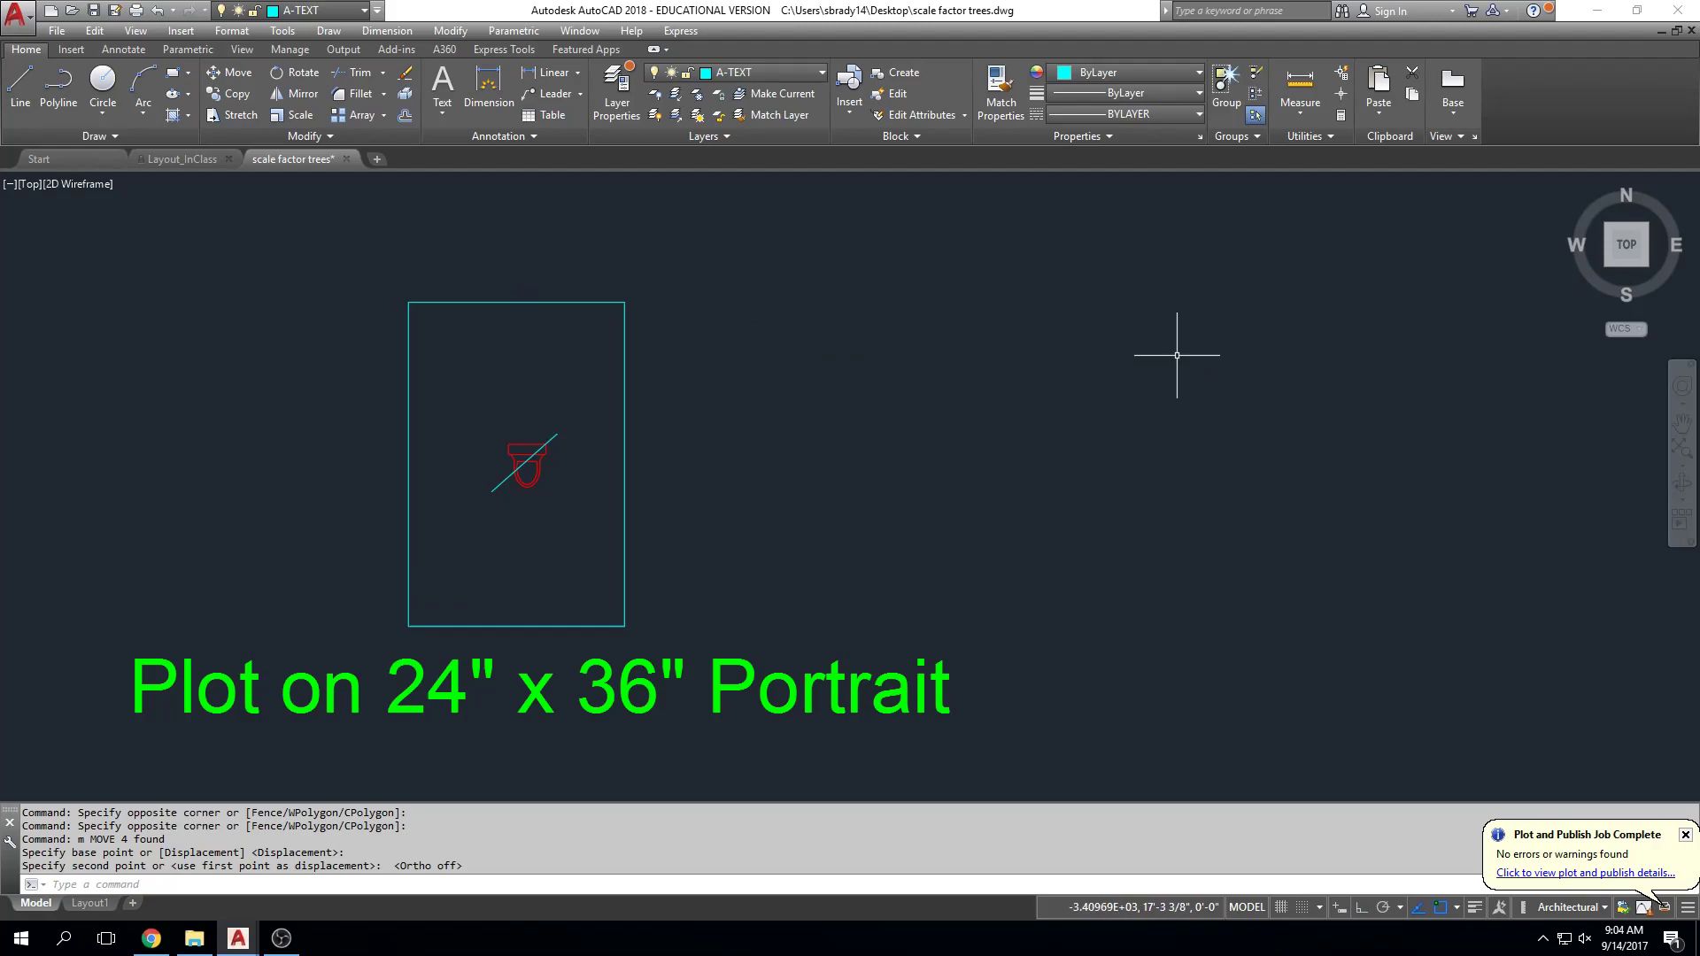
Step: Erase the stray diagonal measuring line and bring up the plot settings
click(557, 438)
click(553, 439)
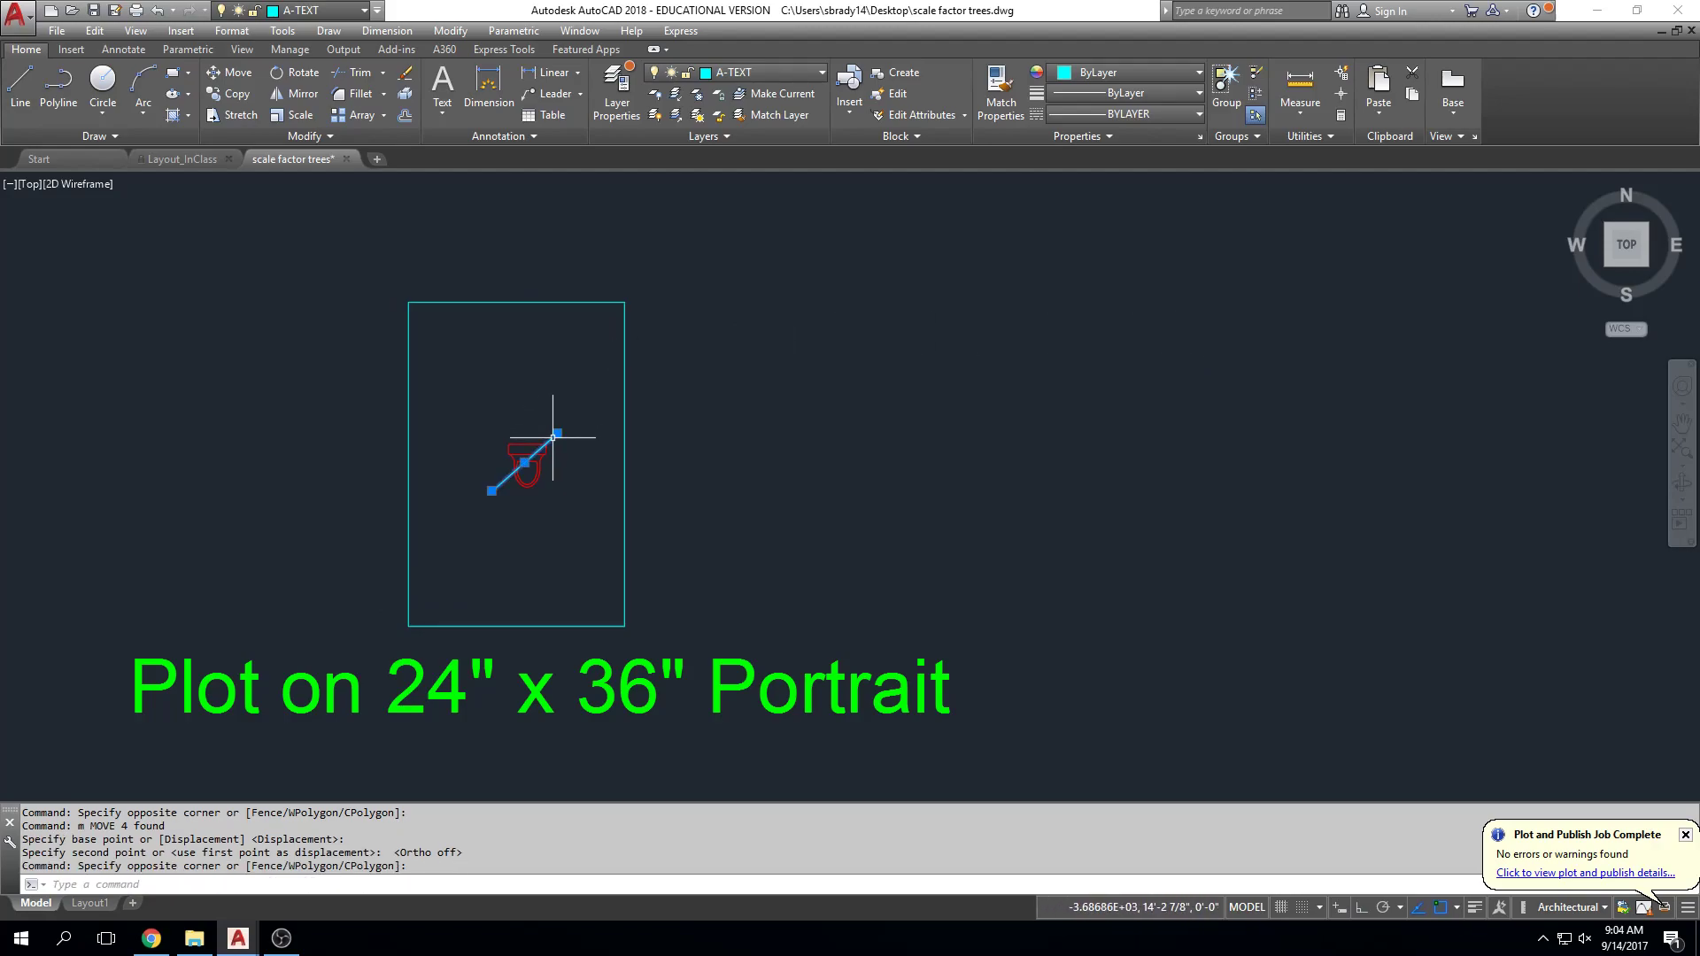
key(Delete)
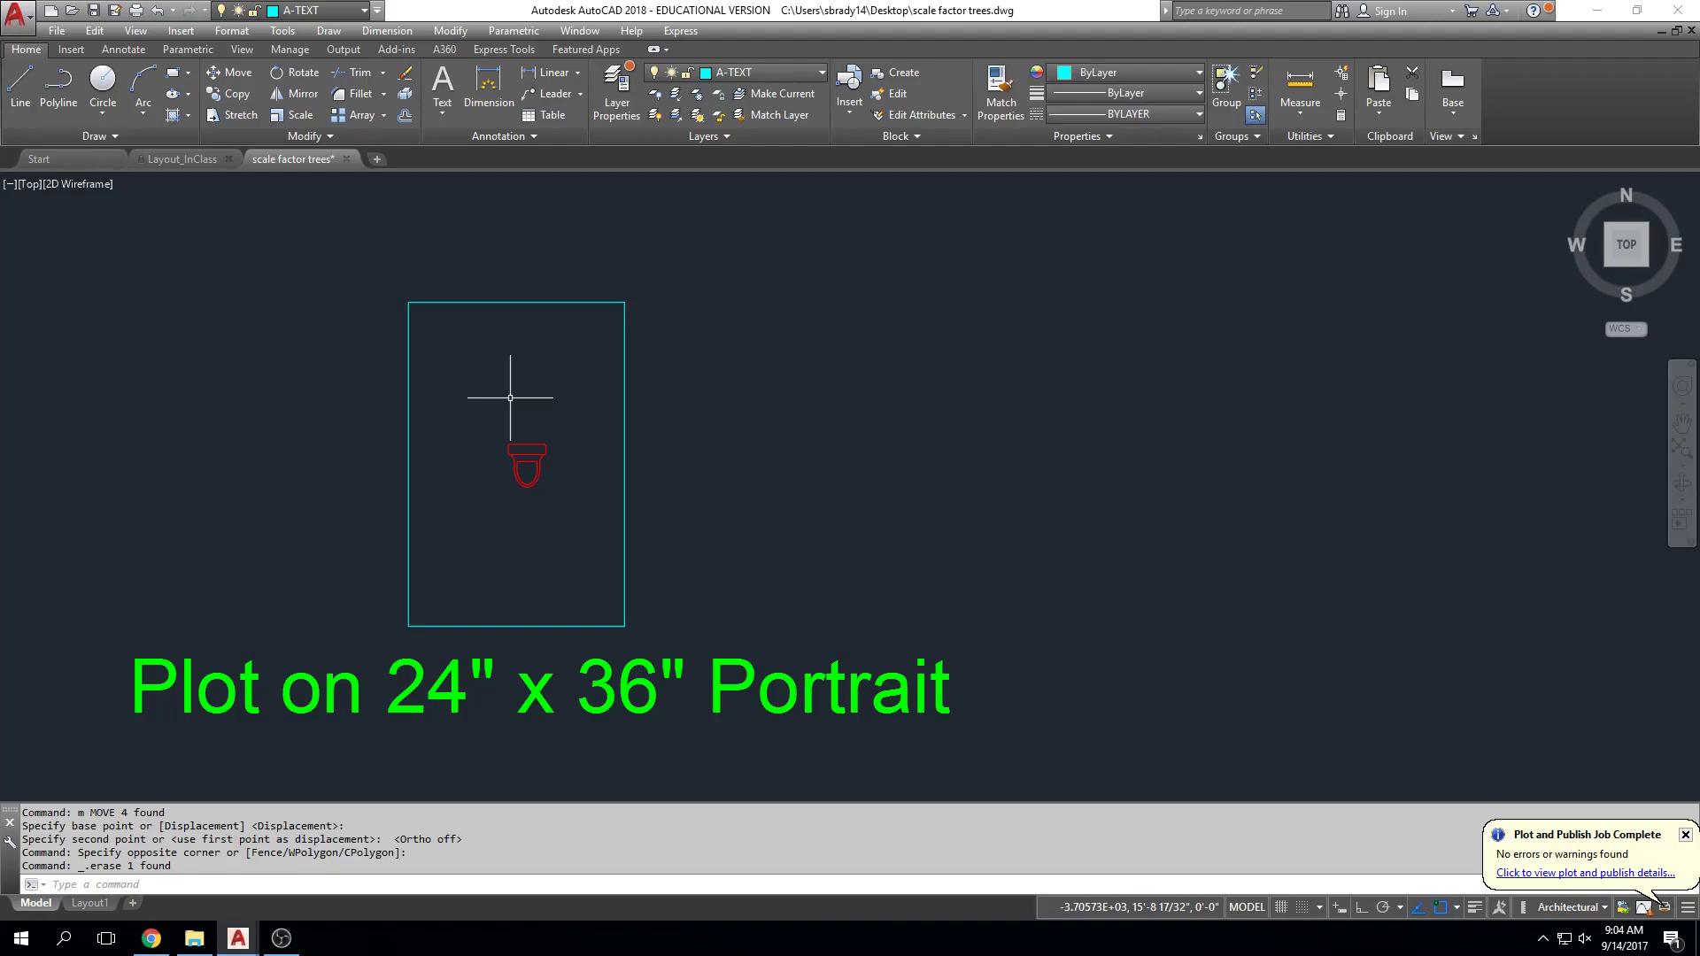
key(ctrl+p)
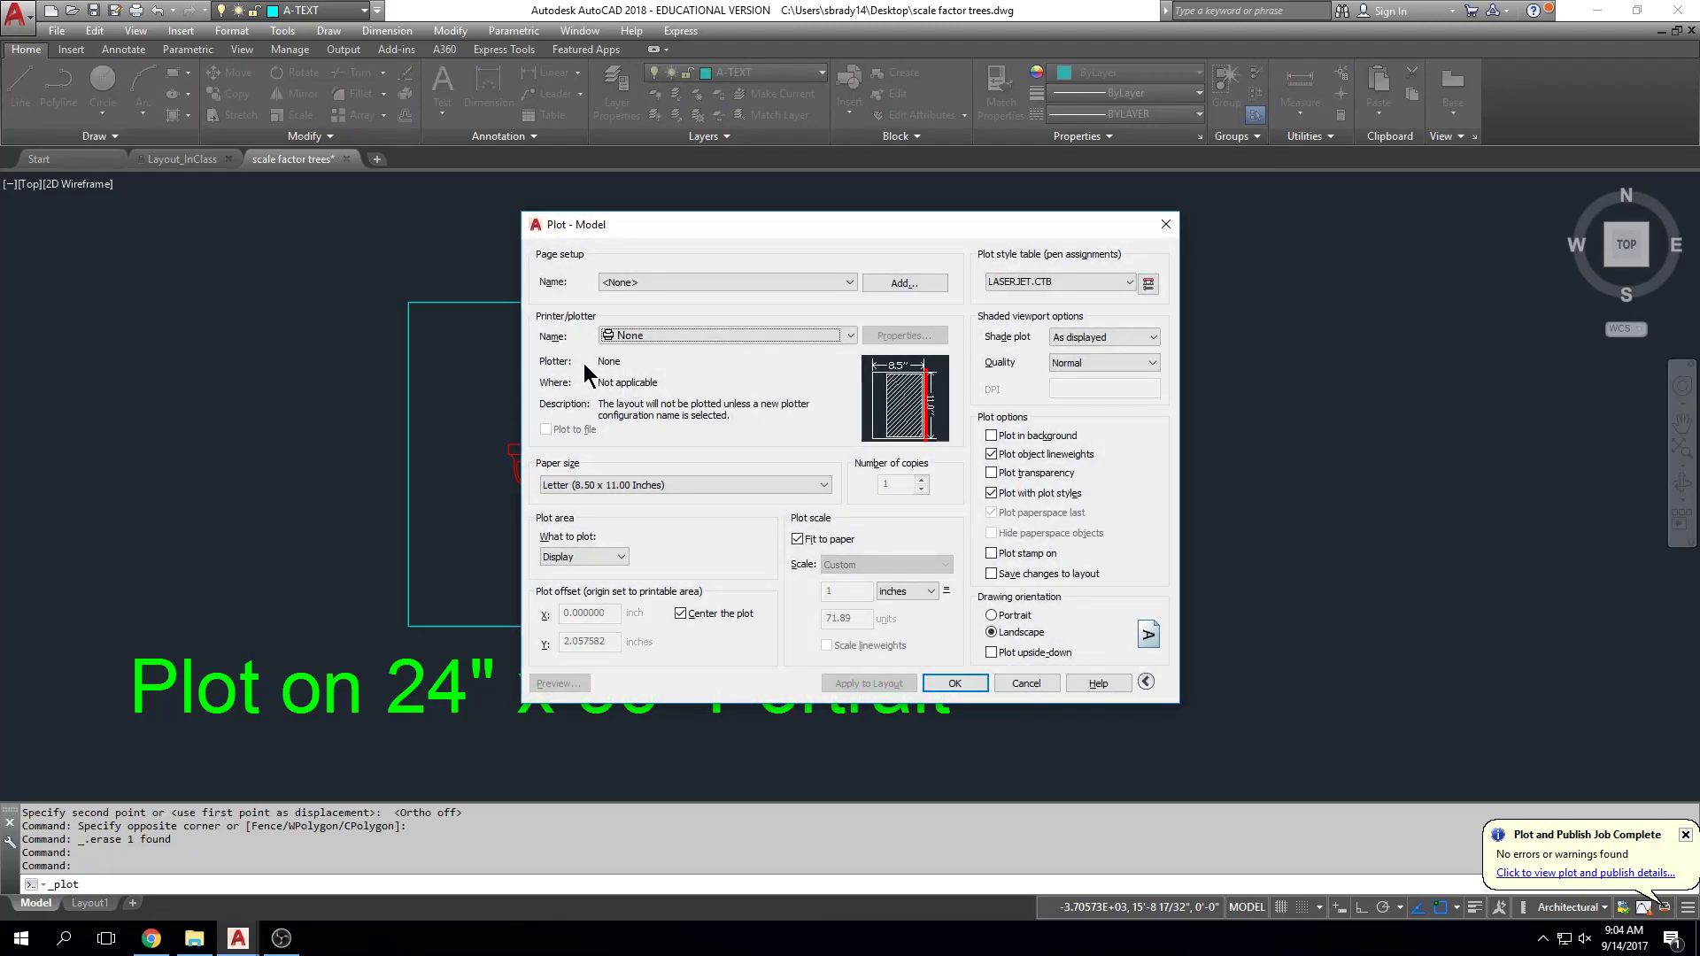
Step: Try Adobe PDF, then DWG To PDF.pc3 as the plotter, browsing the available paper sizes
click(851, 336)
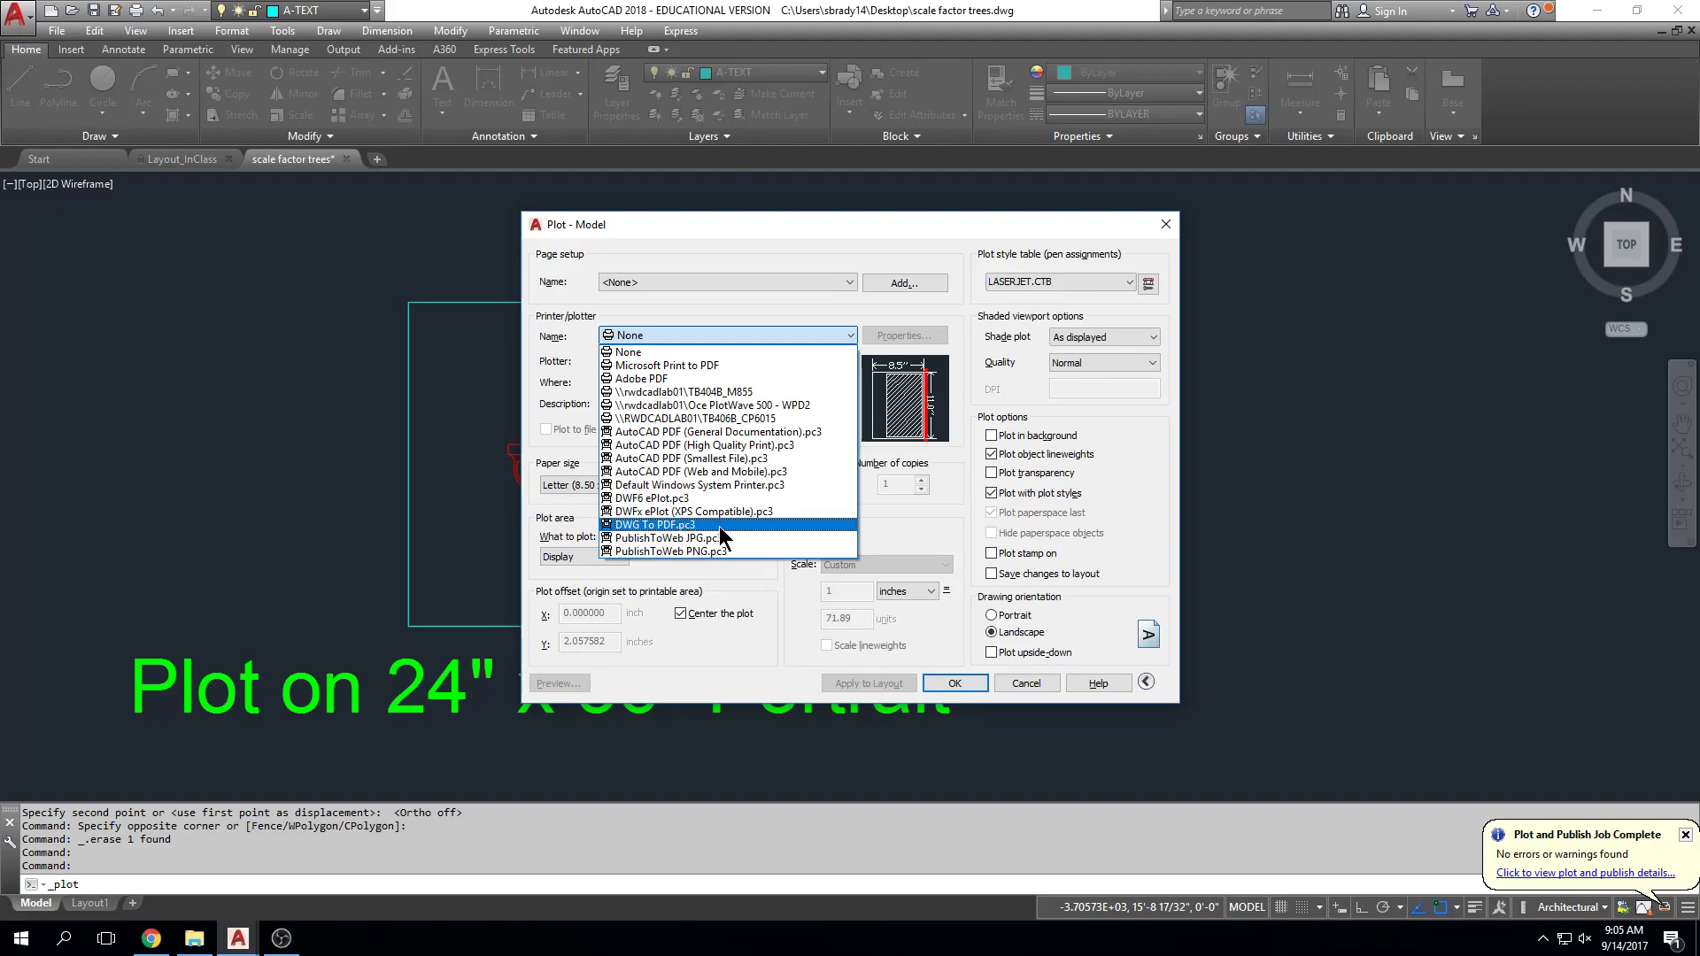
click(709, 379)
click(817, 486)
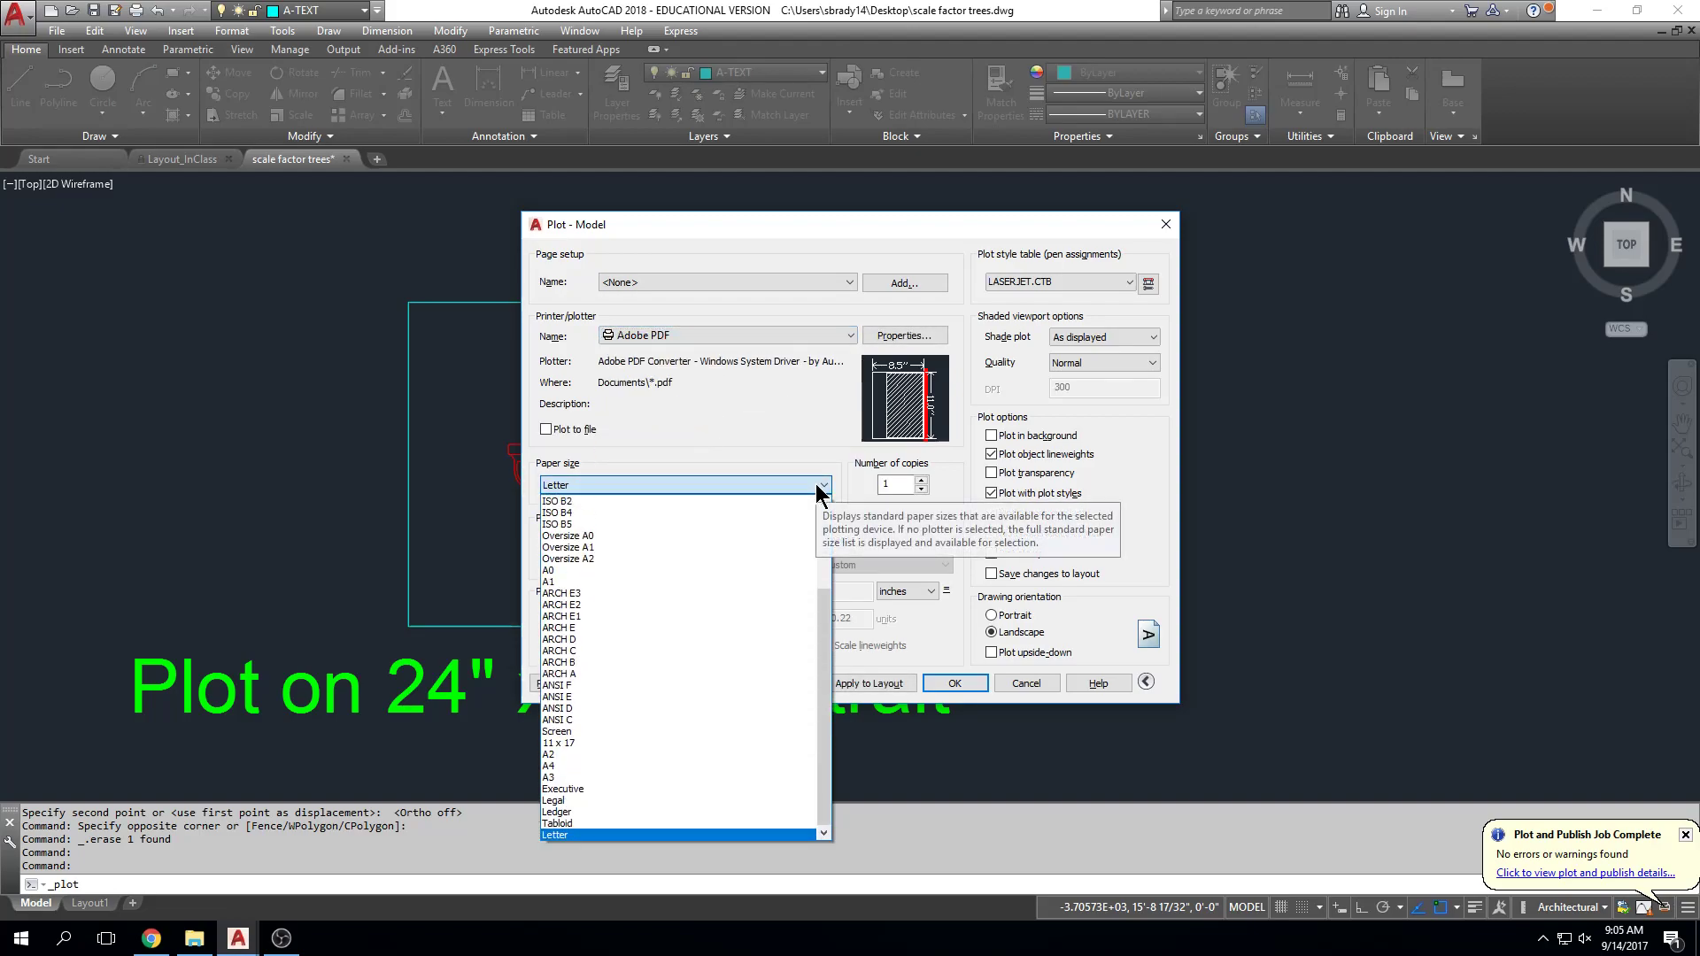
click(816, 487)
click(783, 343)
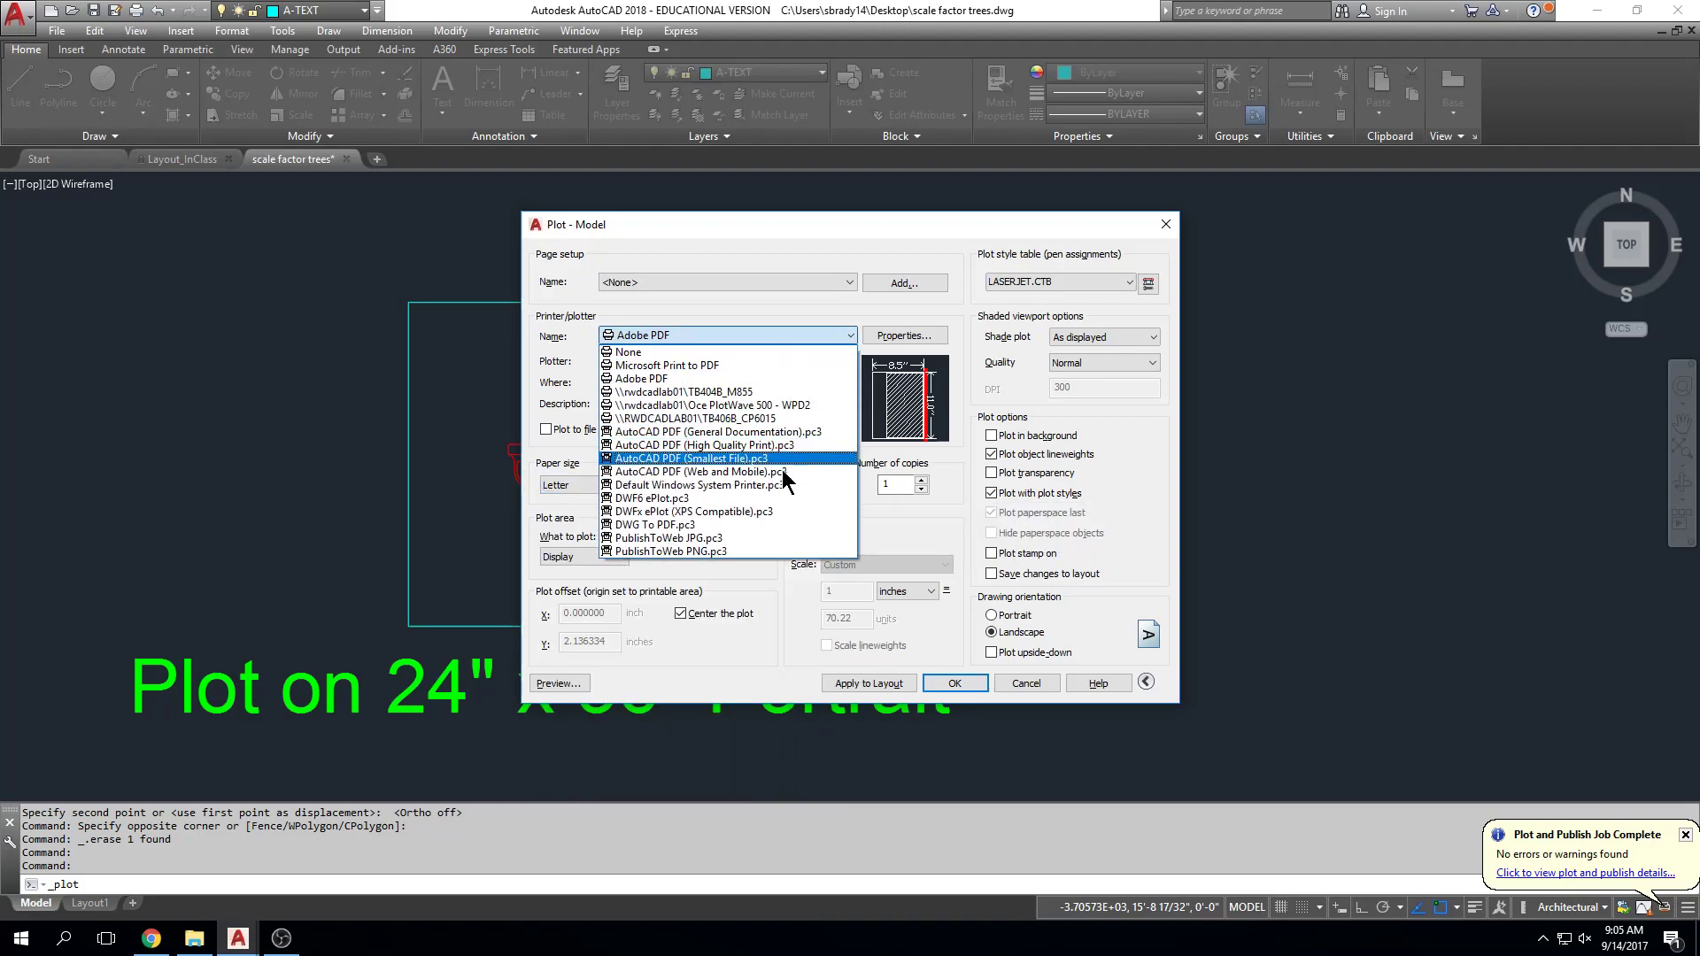
click(784, 524)
click(823, 485)
scroll(797, 633, down, 2)
scroll(744, 681, up, 5)
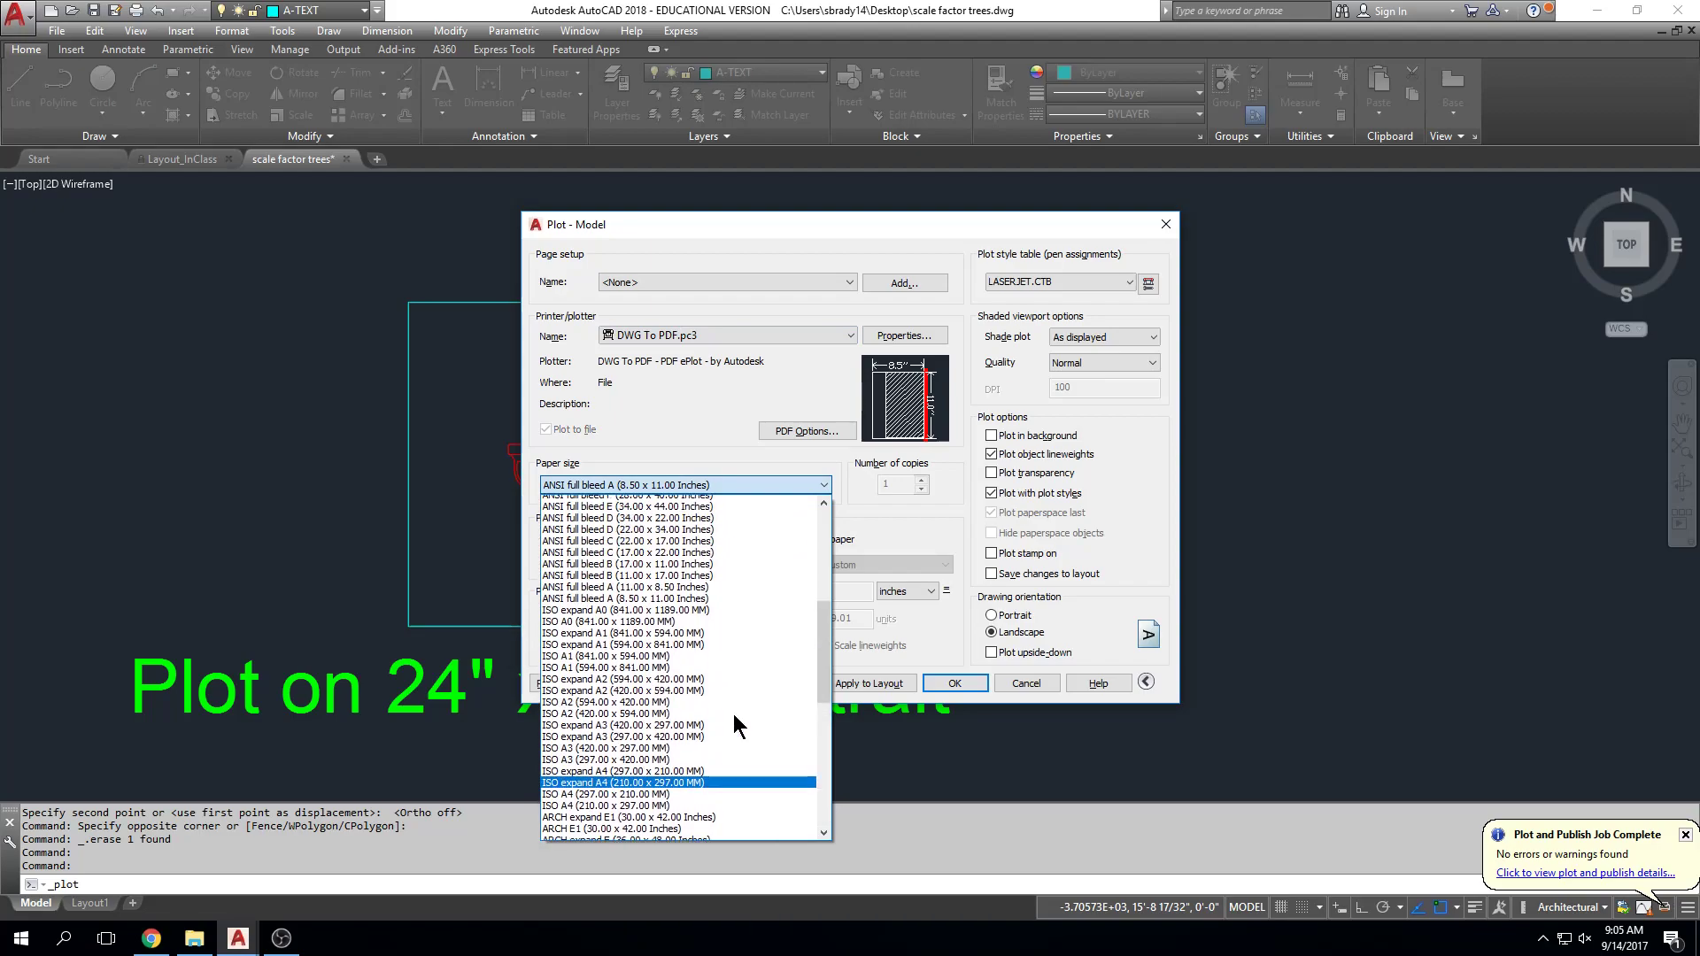
scroll(733, 714, up, 12)
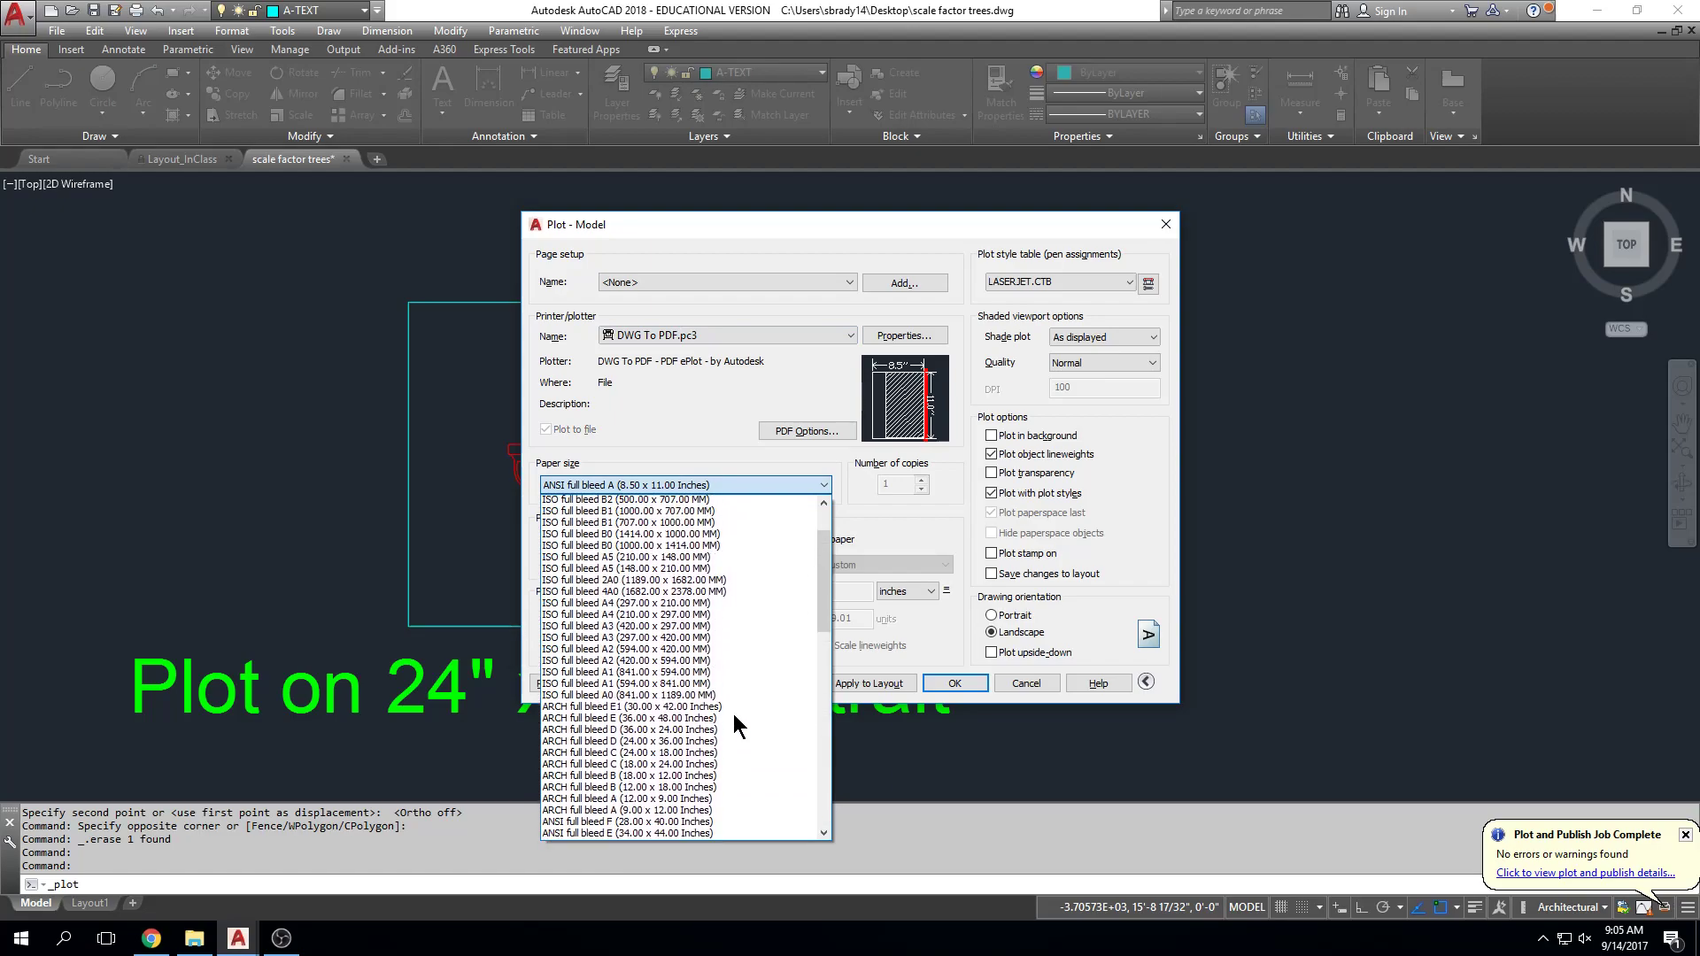
click(737, 390)
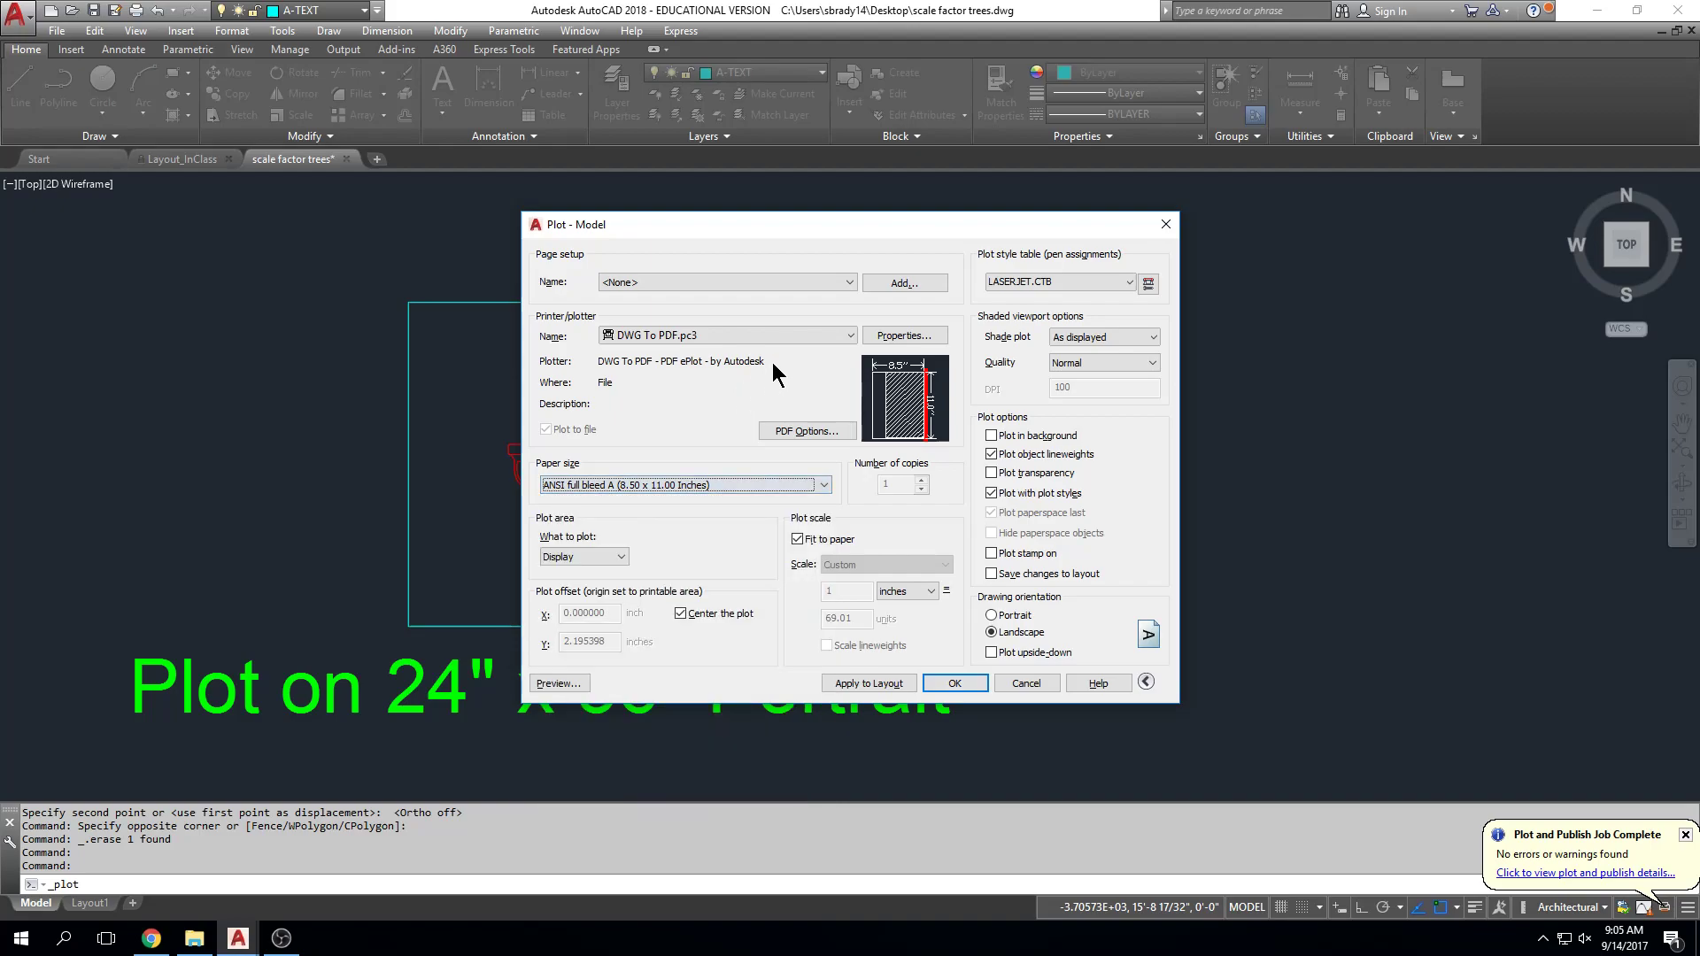
Step: Switch the printer back to Adobe PDF, accepting the default Letter paper size
click(846, 335)
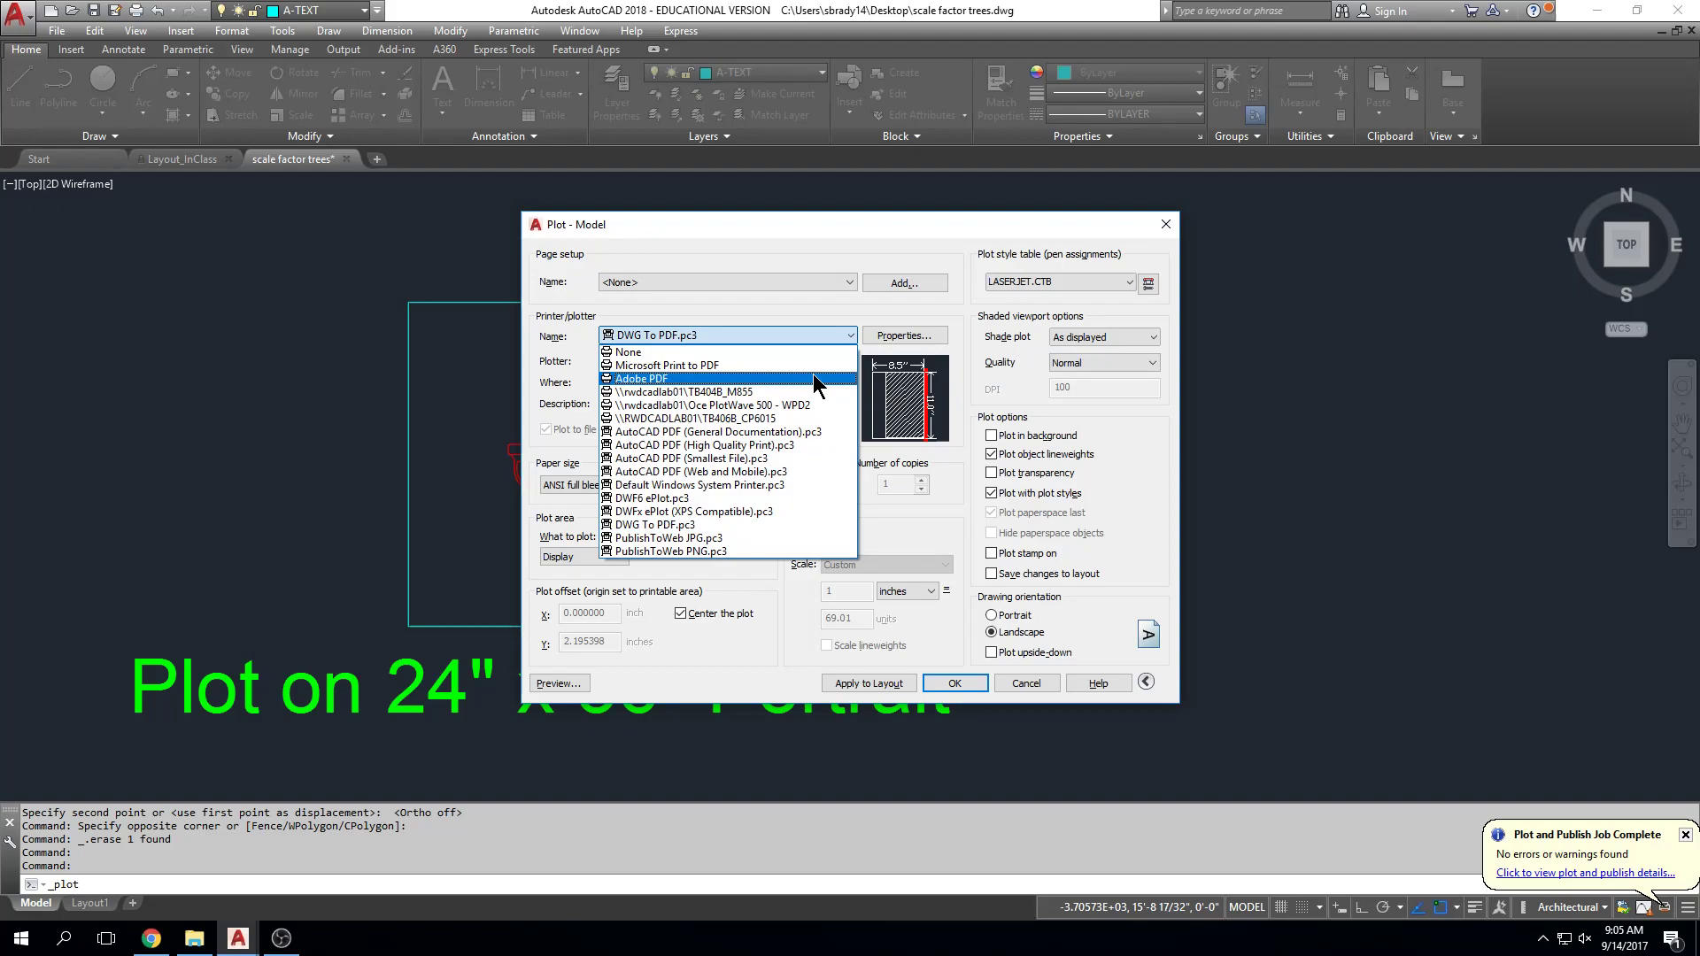
click(813, 373)
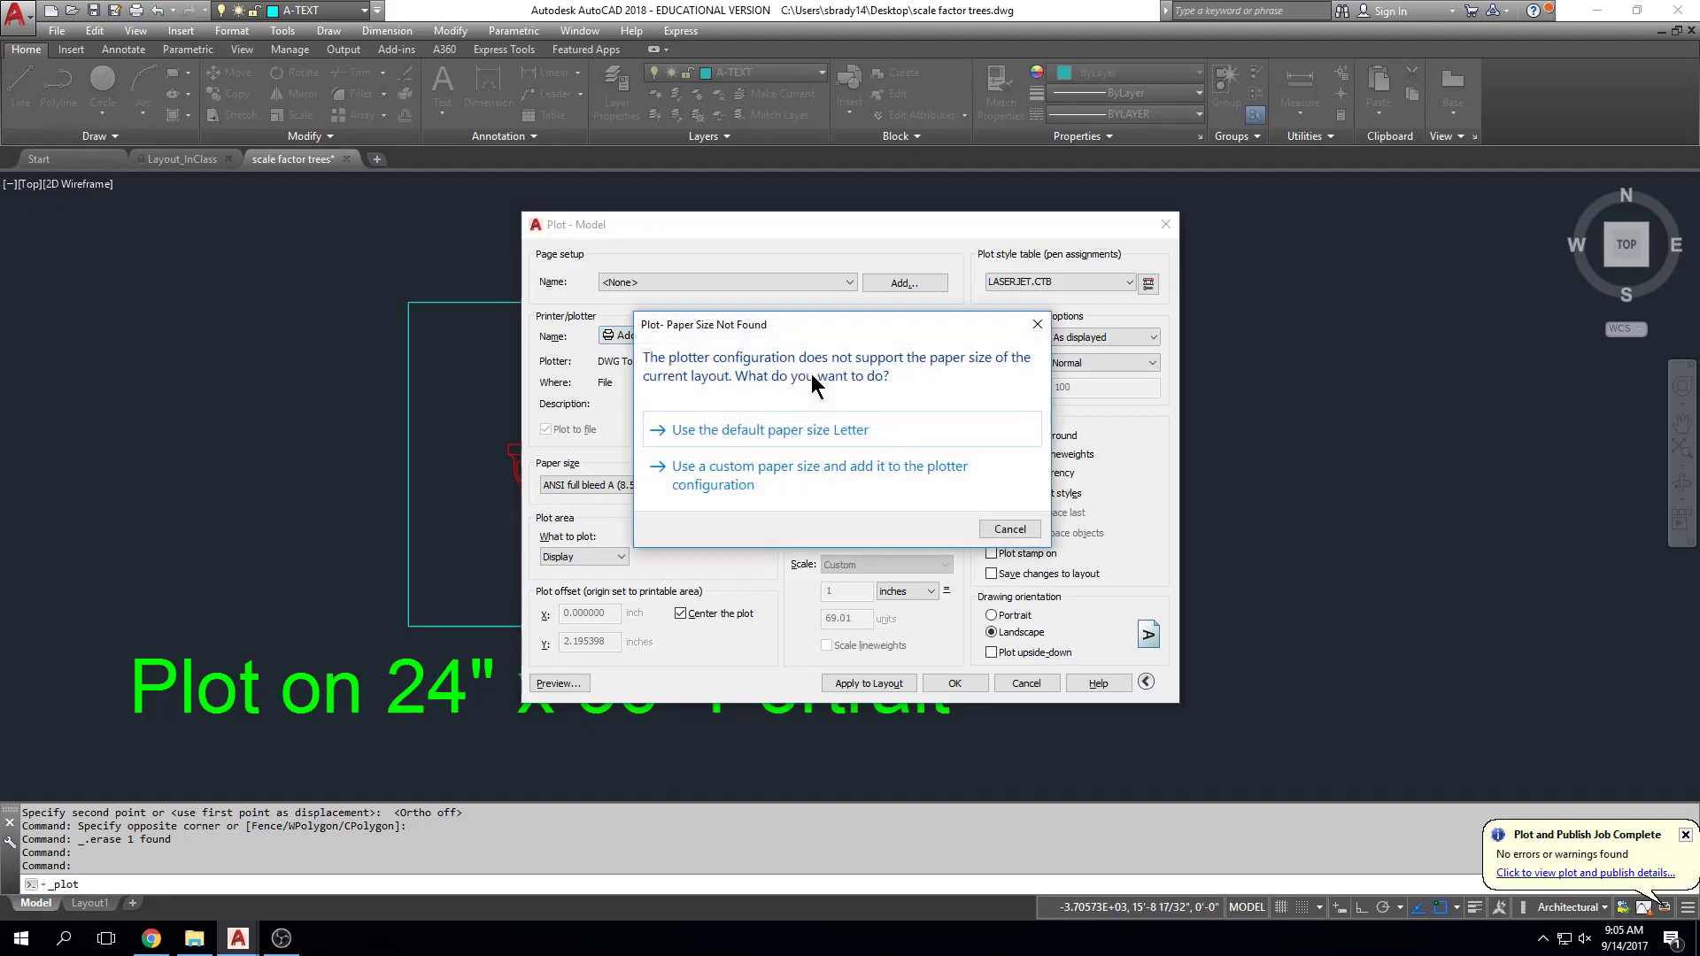
click(811, 469)
click(991, 453)
click(754, 337)
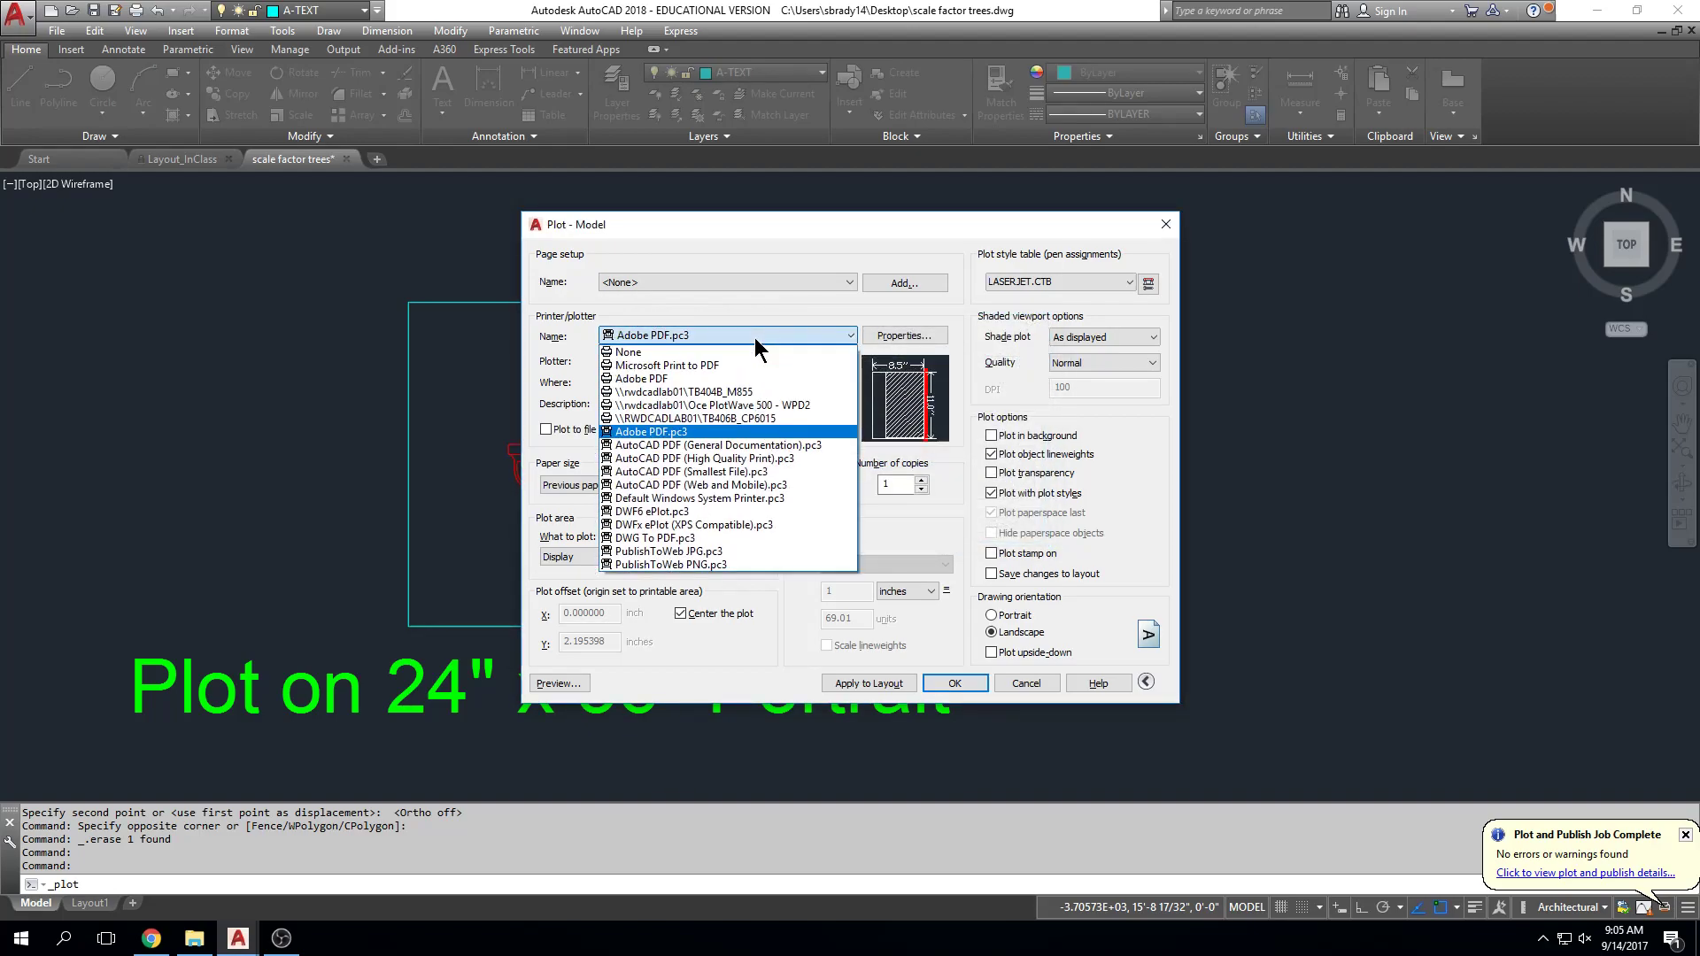
click(804, 374)
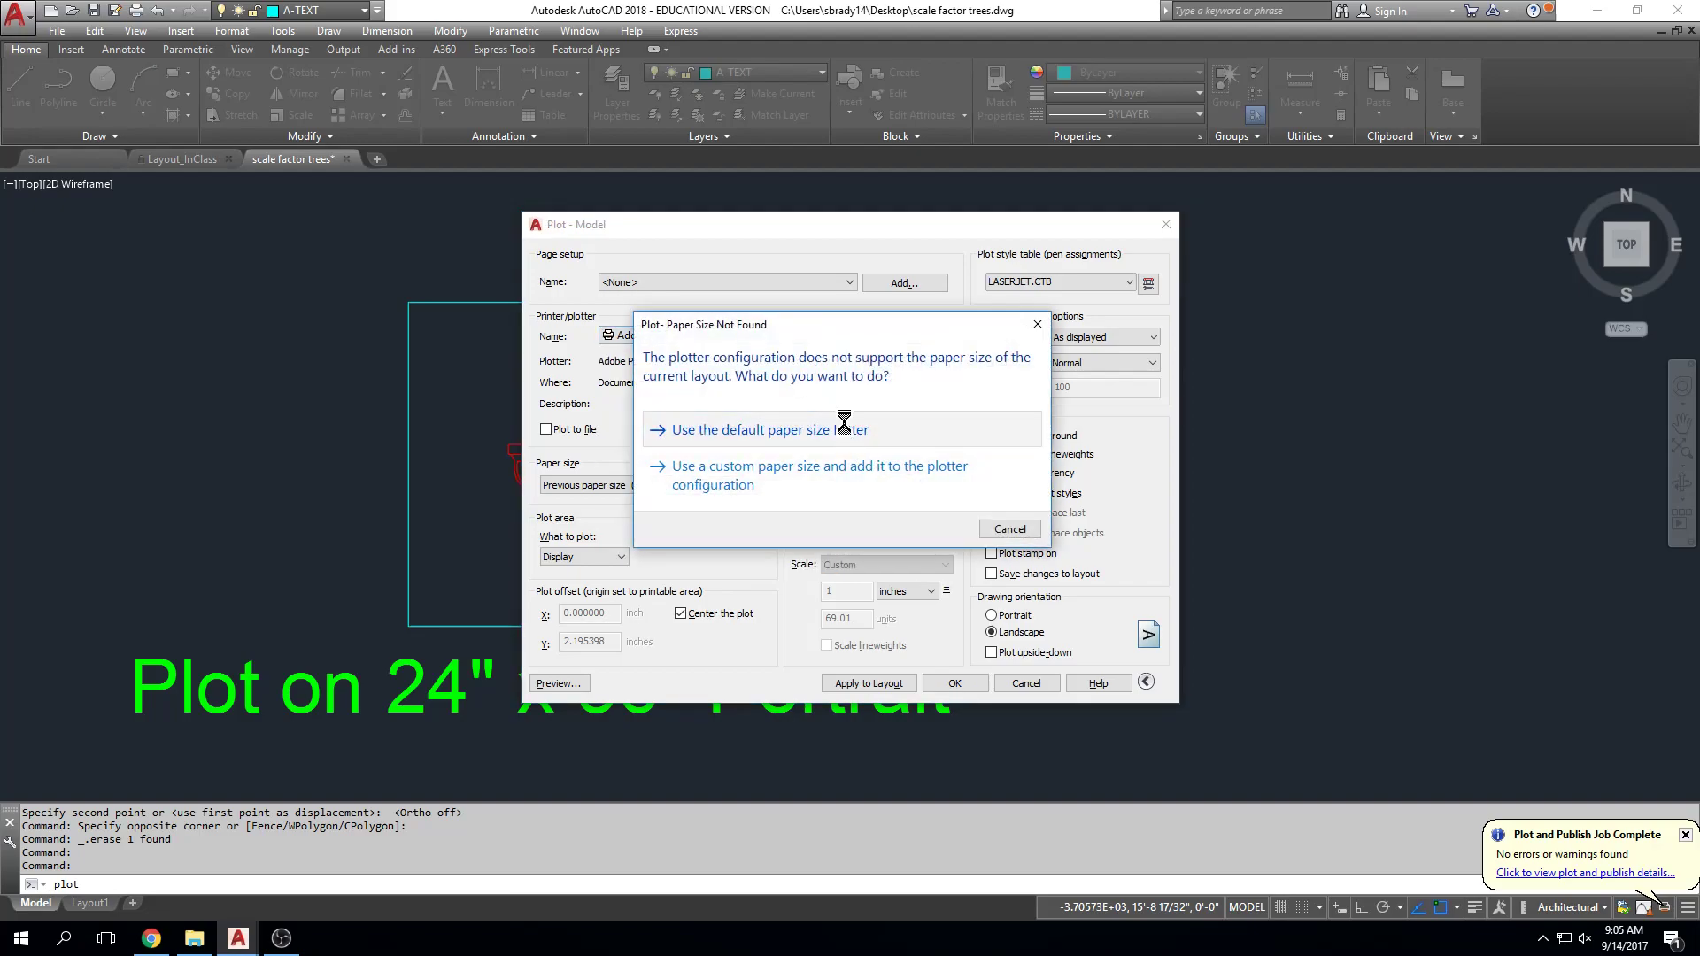
click(842, 427)
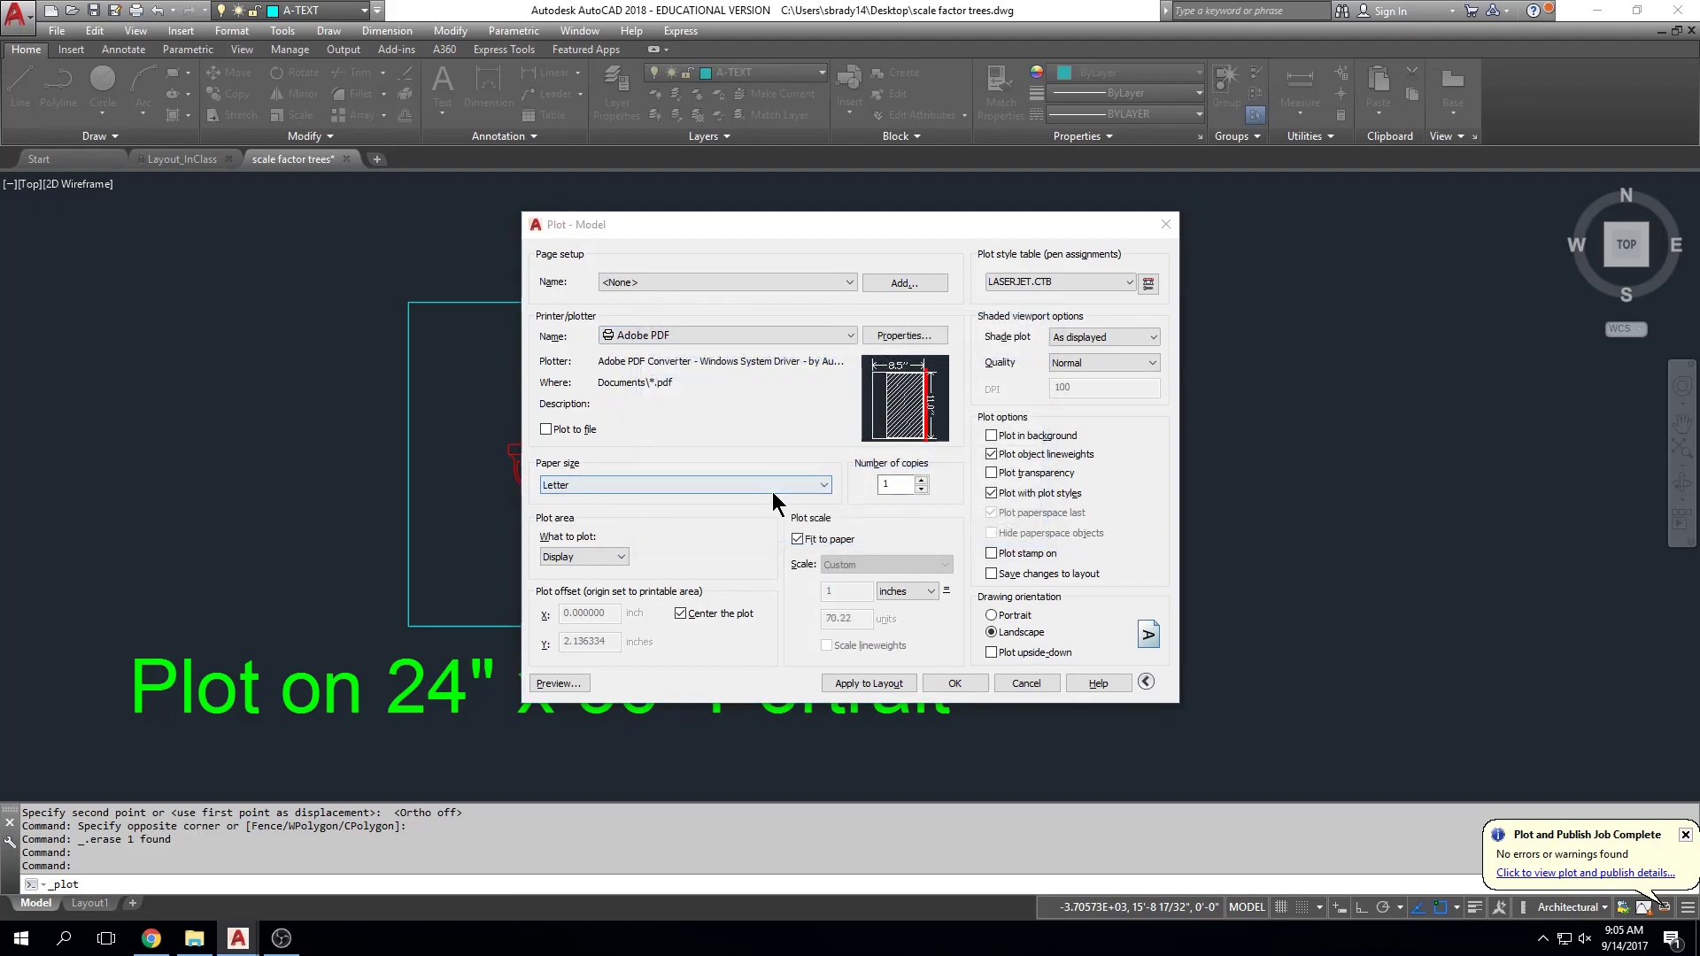
Step: Set the paper size to ARCH D and choose Window as the area to plot
click(825, 485)
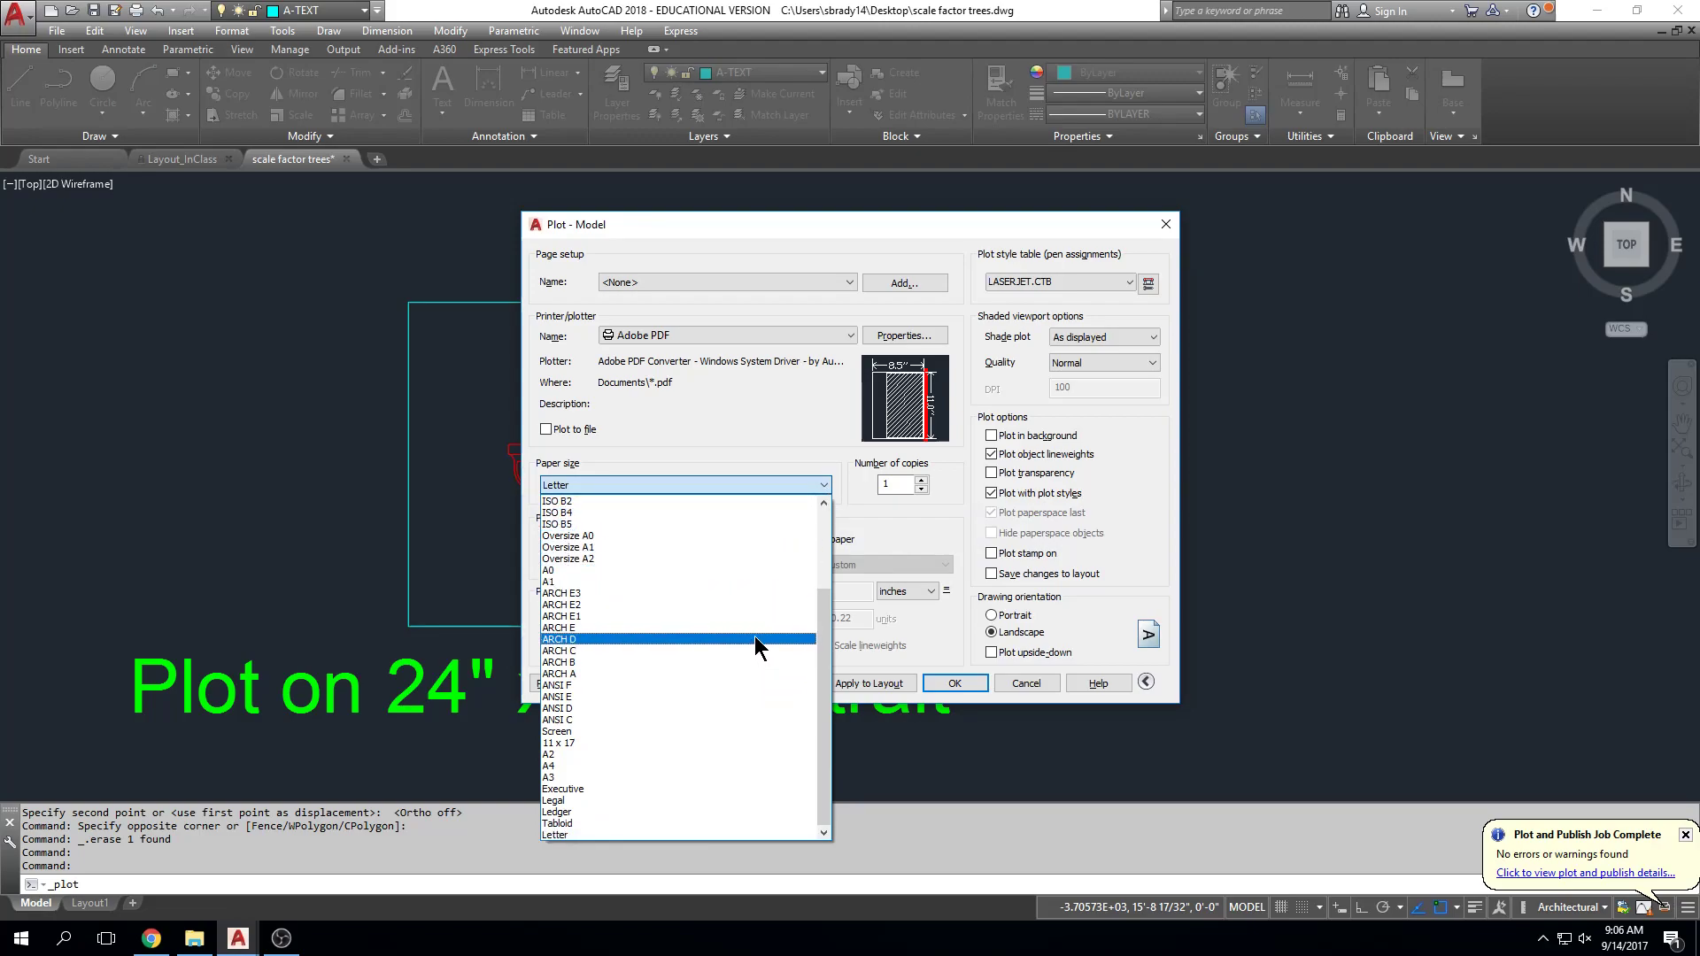
click(754, 637)
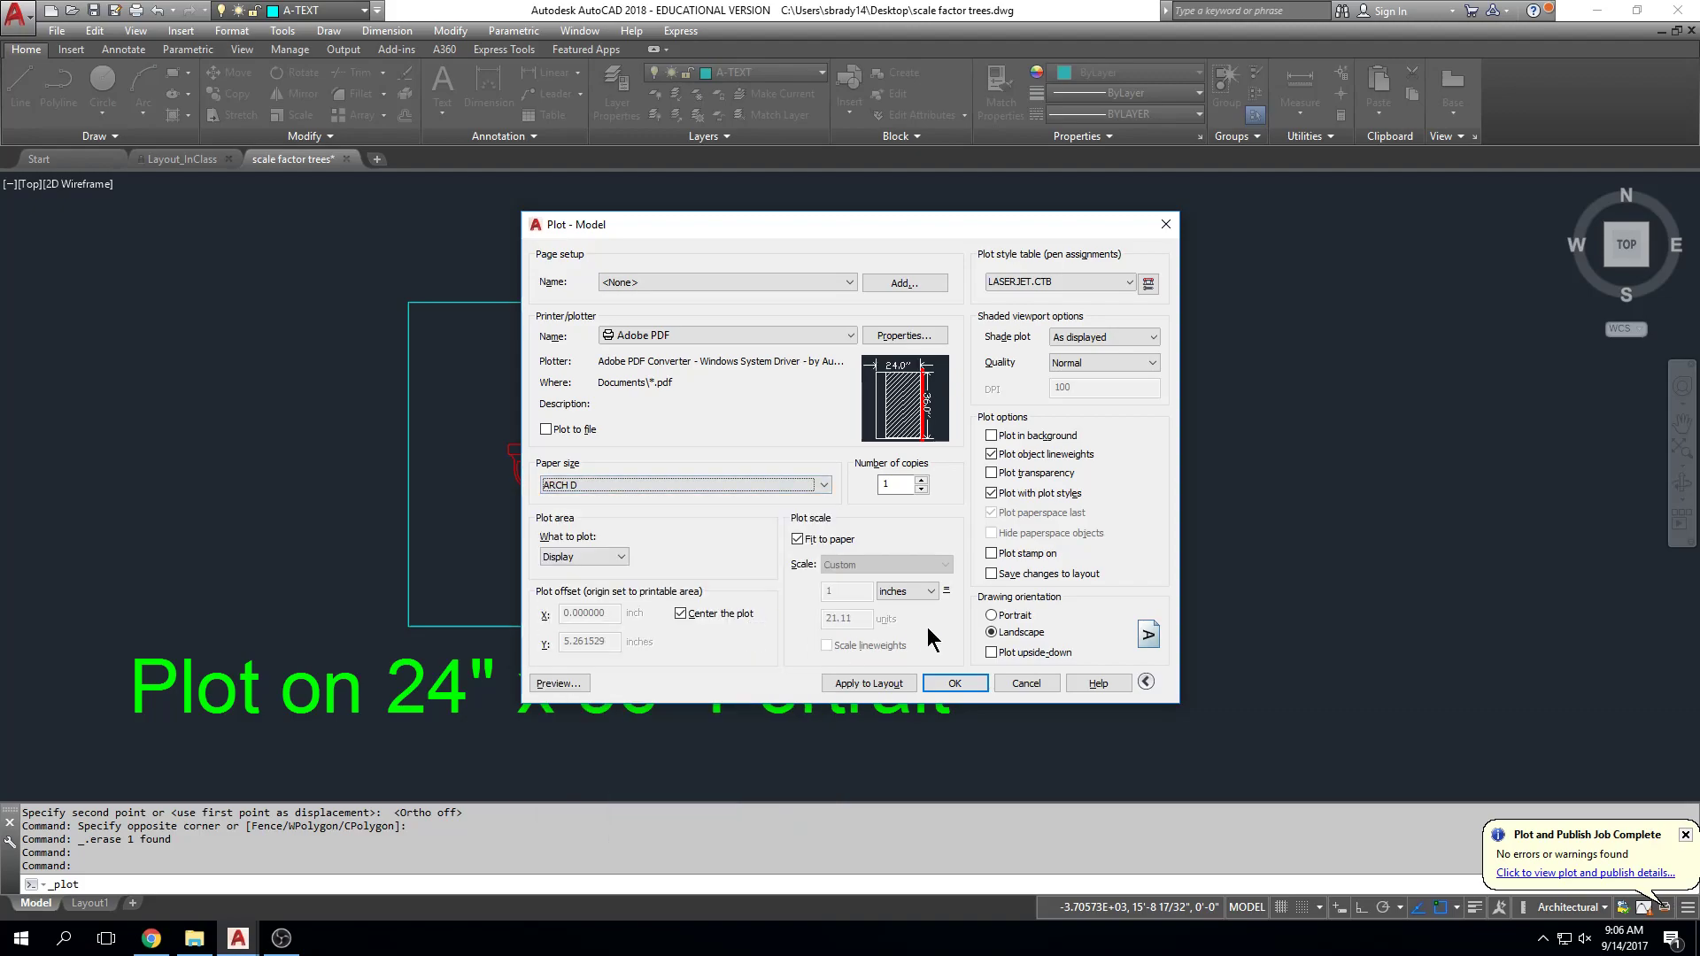
click(619, 558)
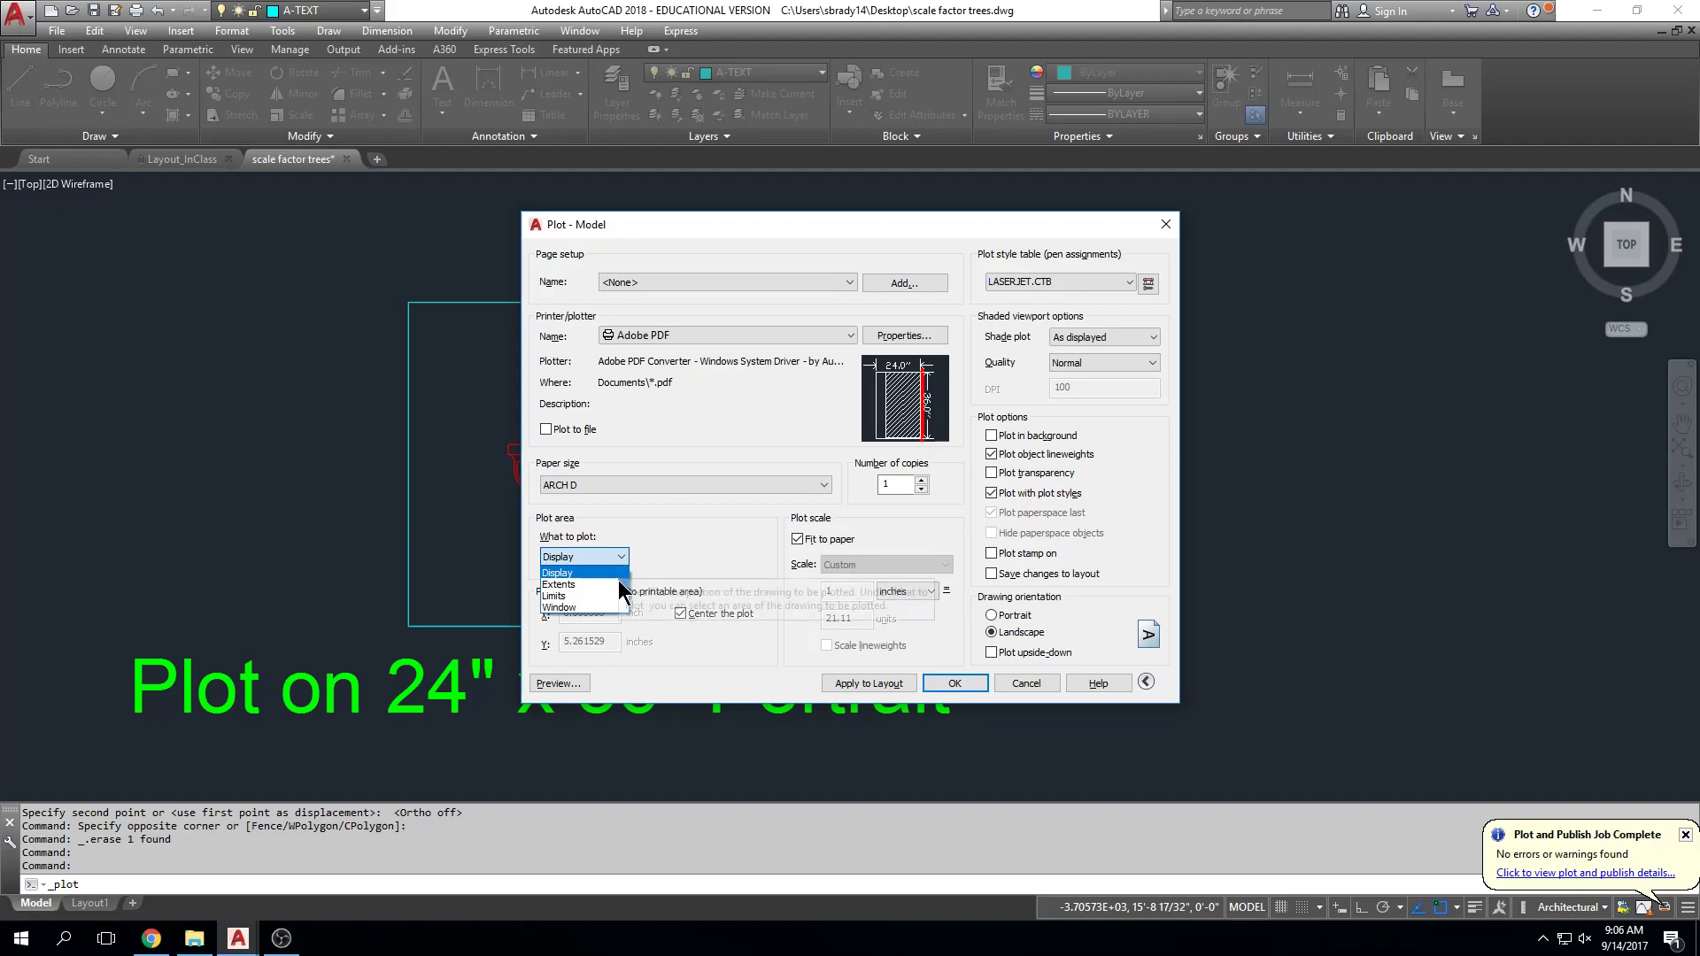
click(618, 606)
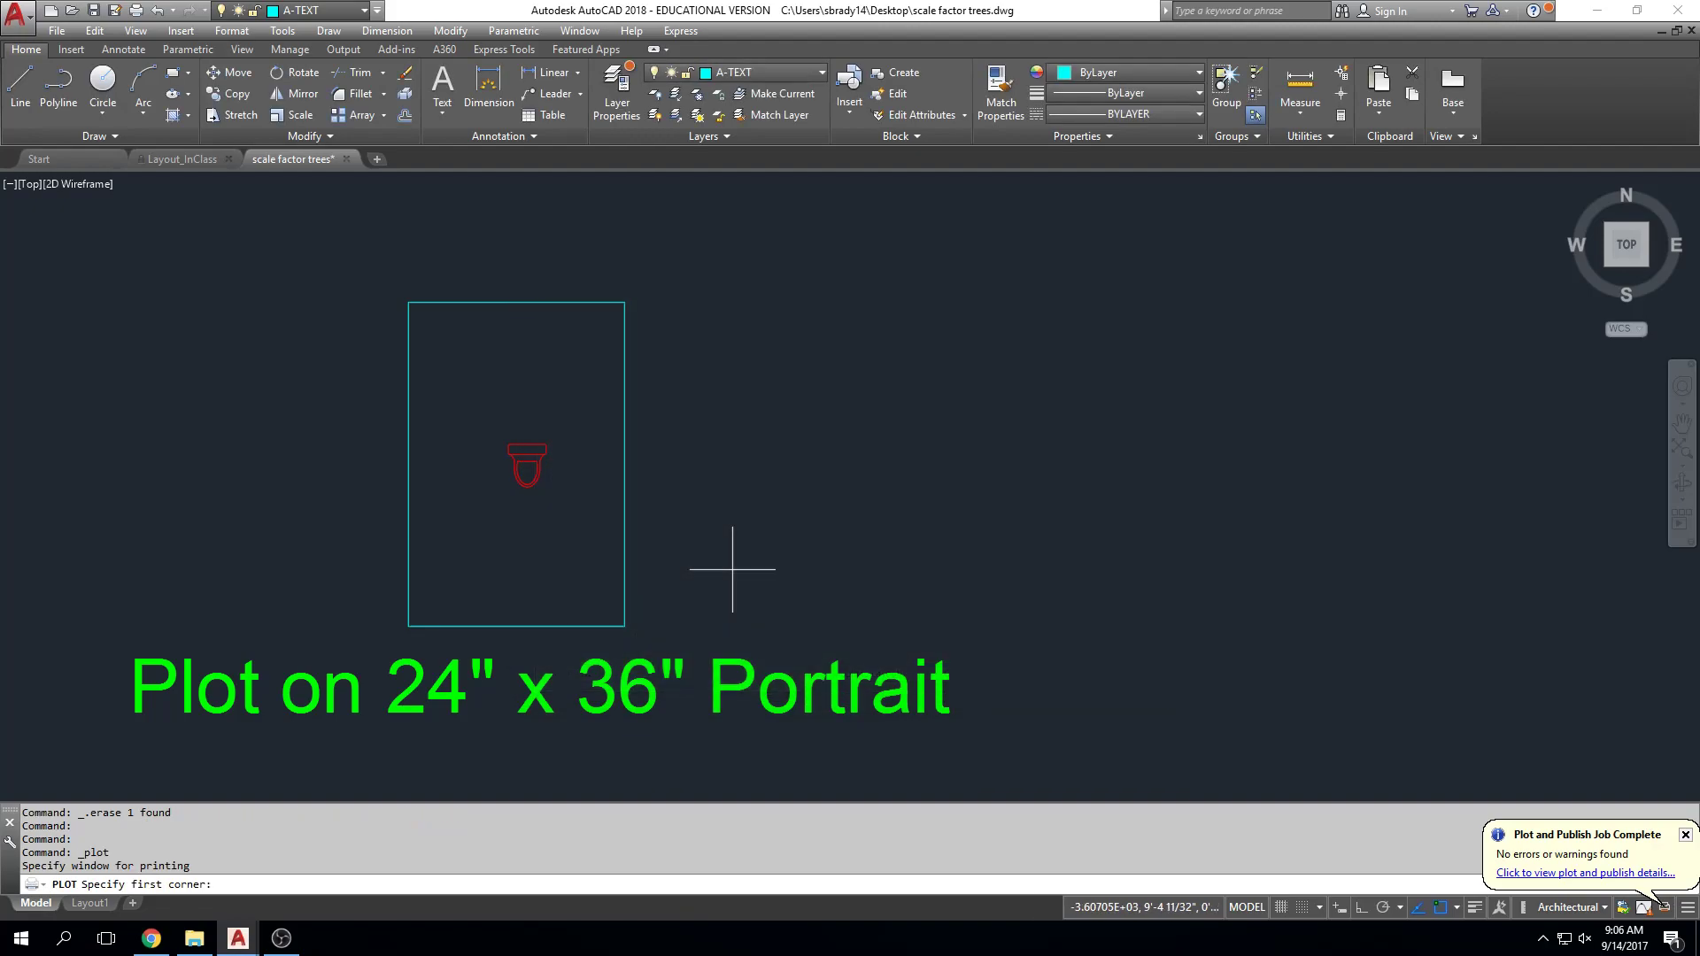
Step: Window the rectangle around the toilet, turn off Fit to paper, and set scale 3" = 1'-0"
click(408, 302)
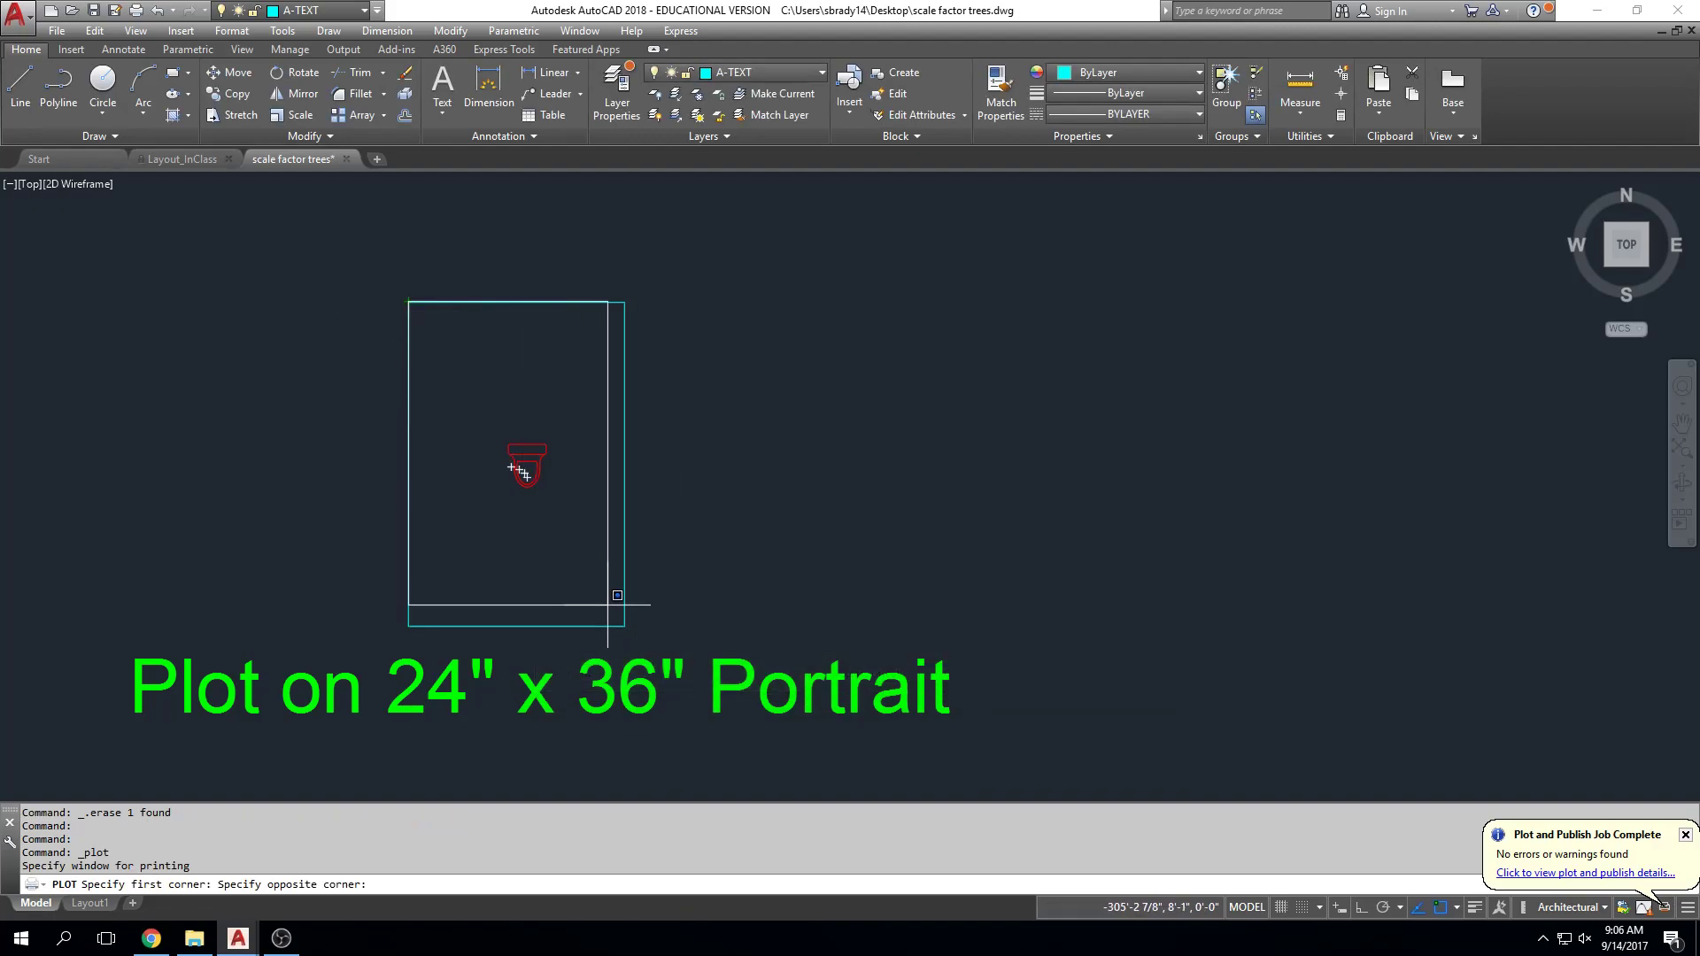
click(625, 626)
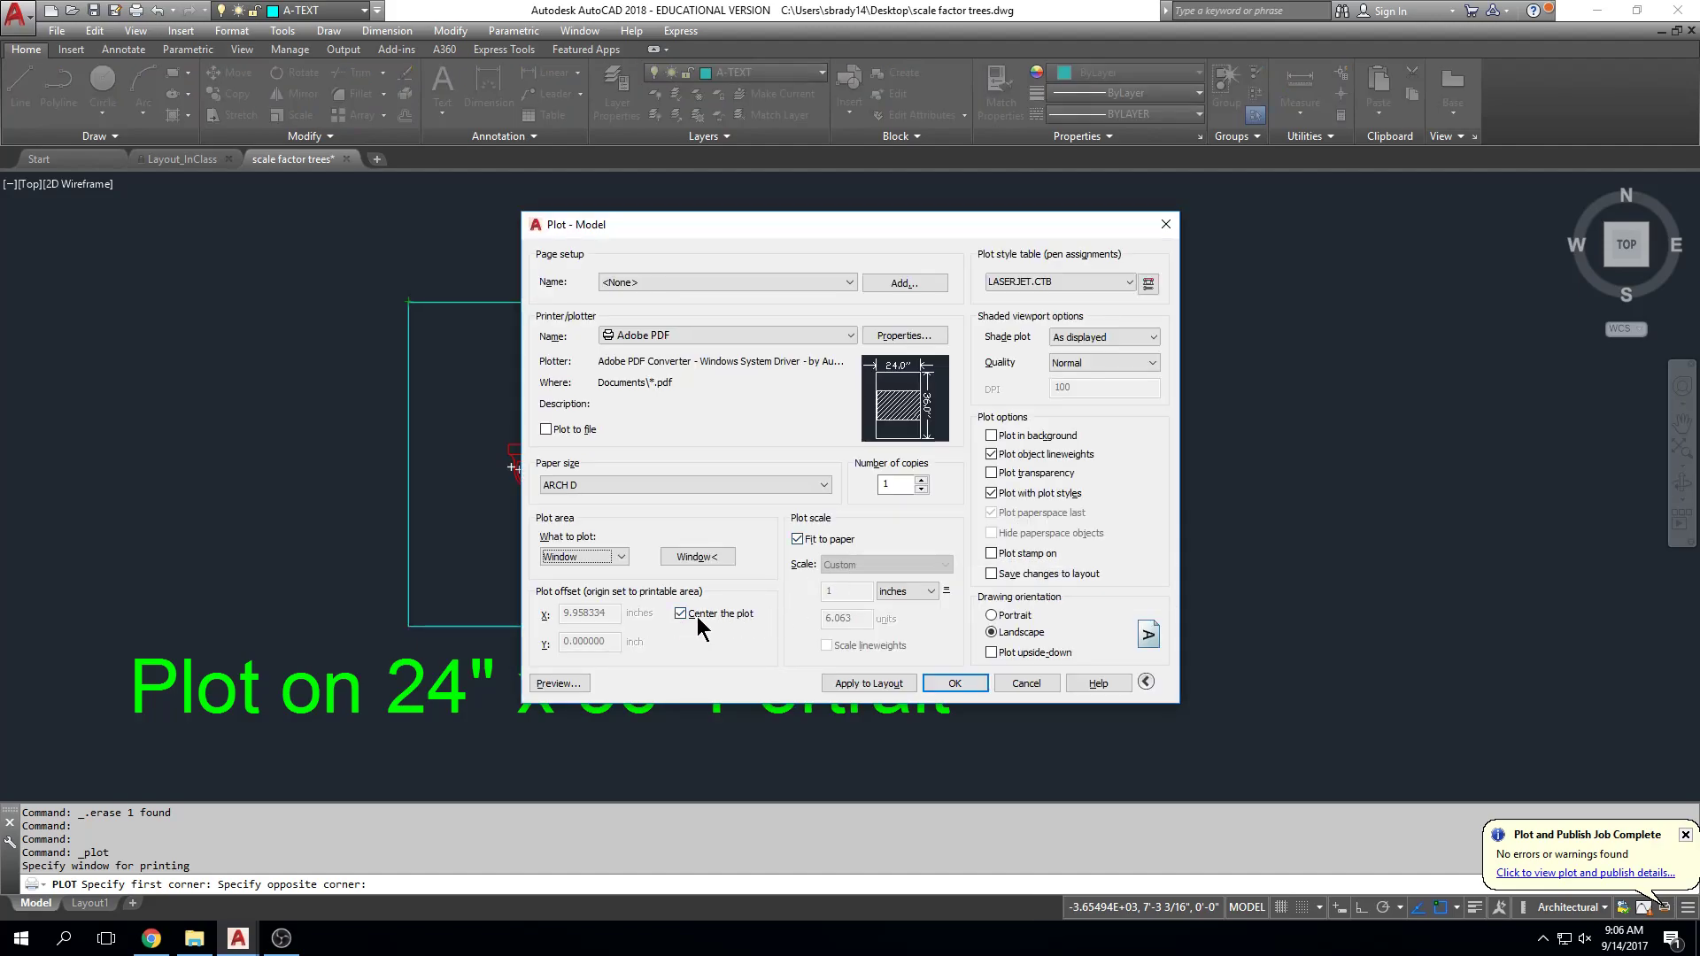
click(799, 541)
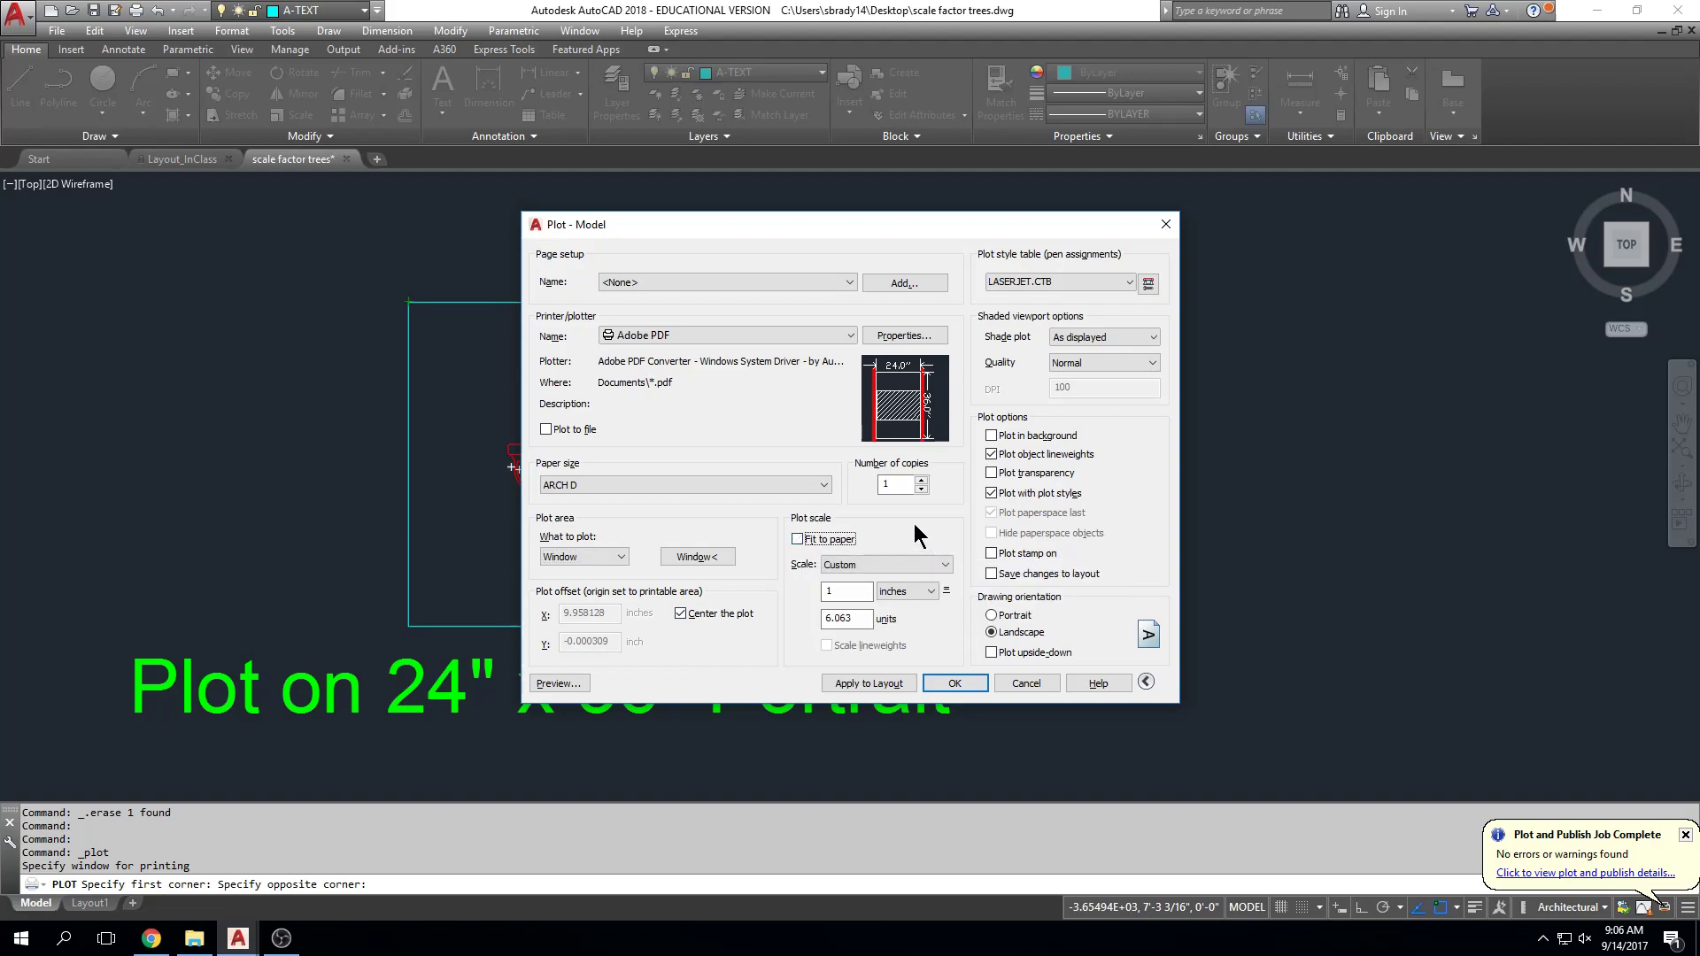
click(946, 565)
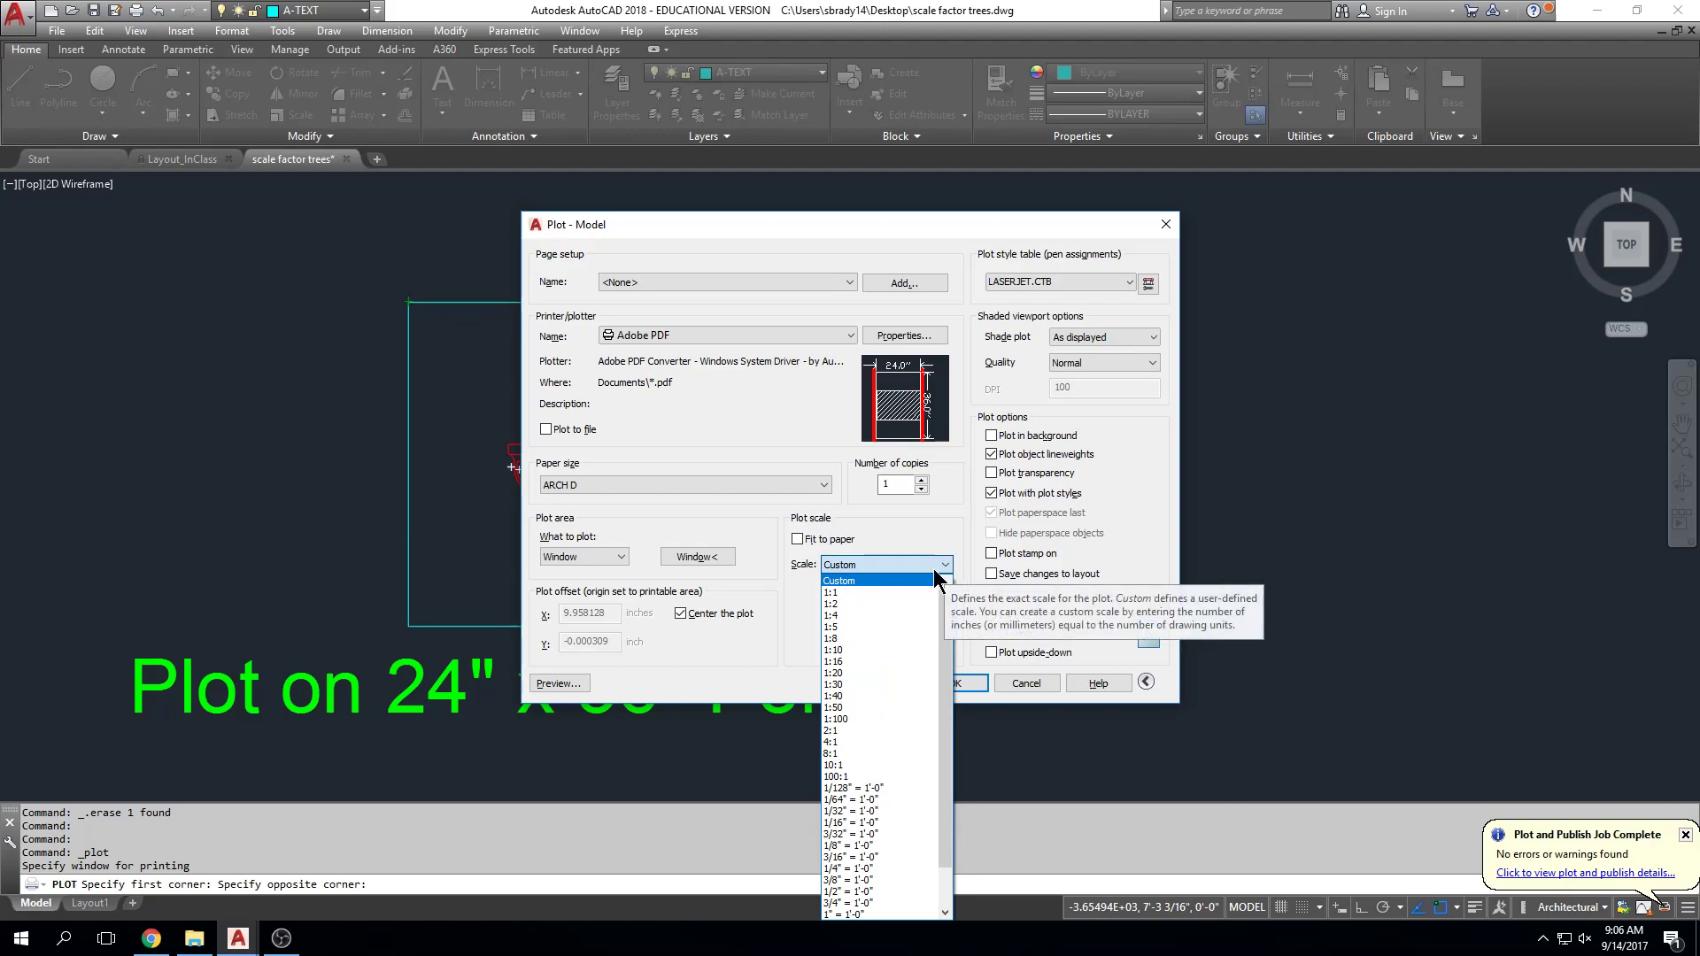
scroll(929, 662, down, 2)
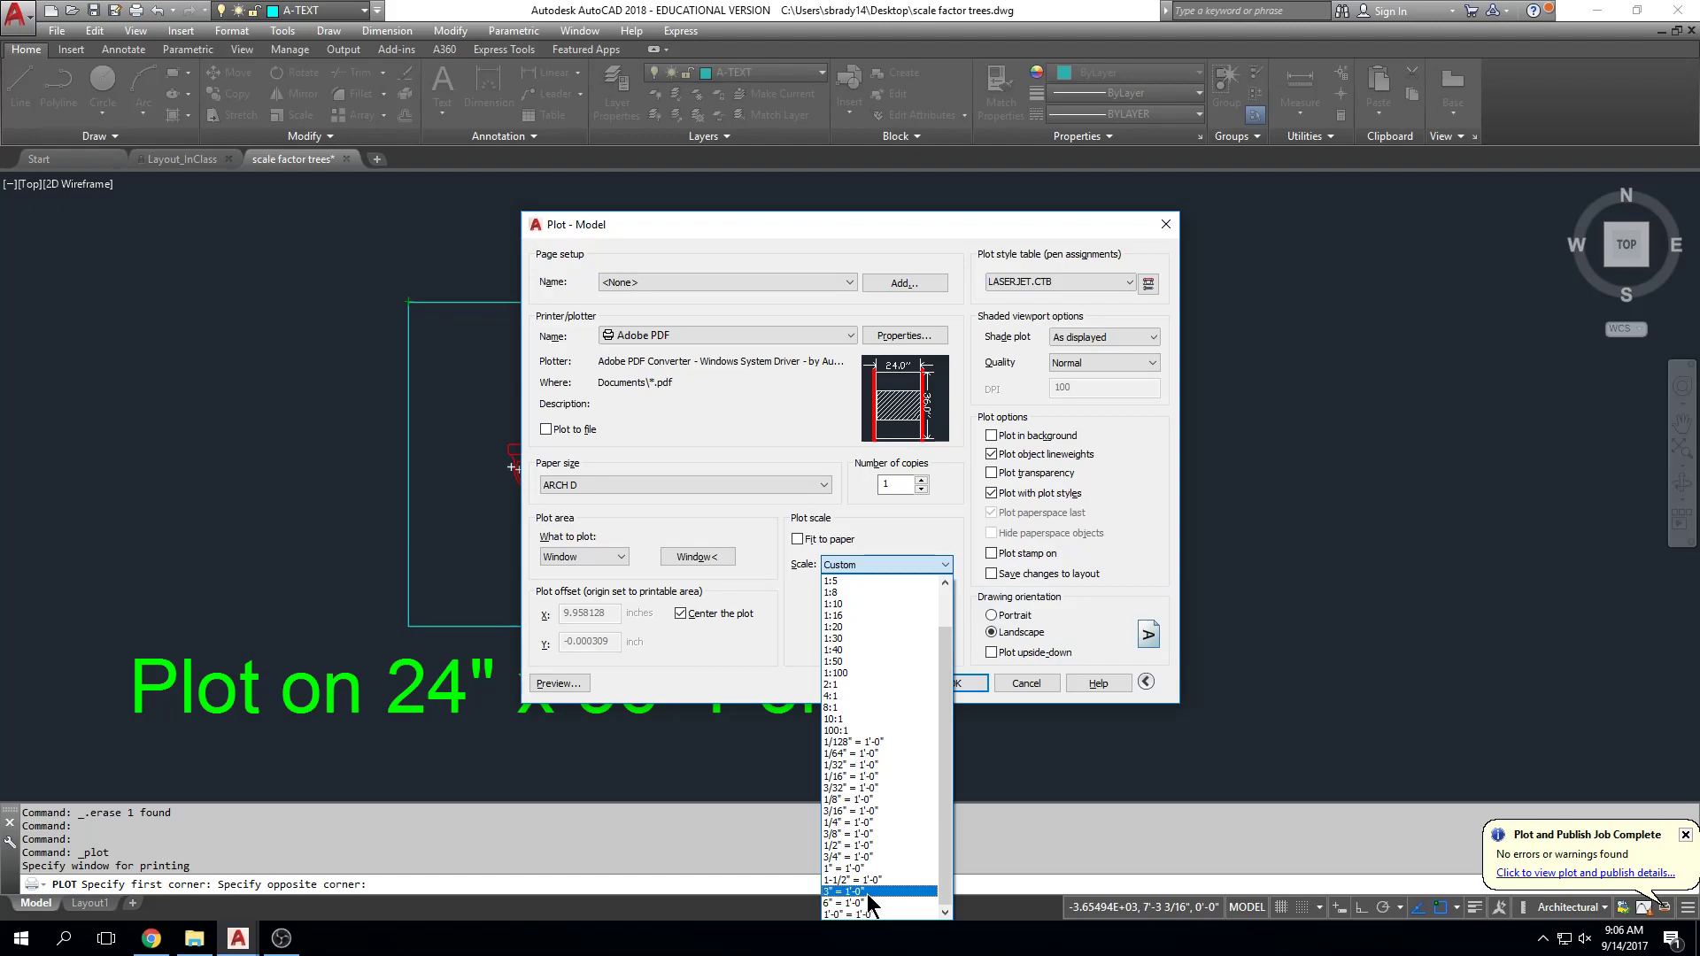
click(868, 892)
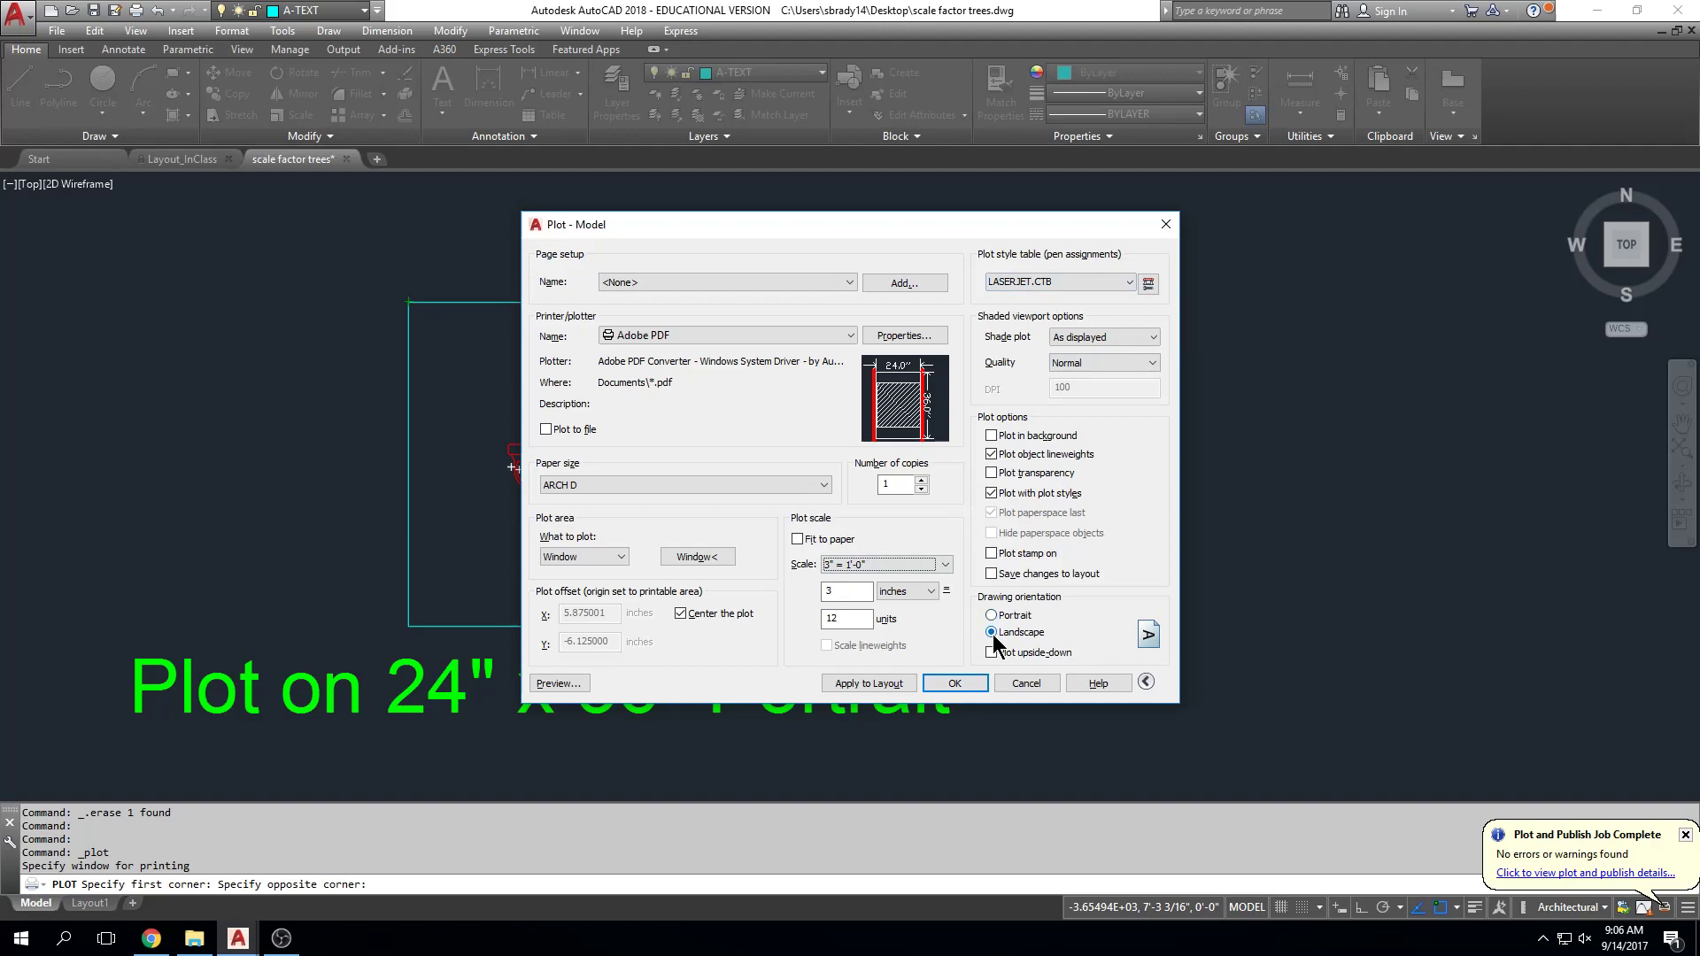
Step: Preview the plot, switch the drawing orientation to portrait, and preview it again
click(571, 681)
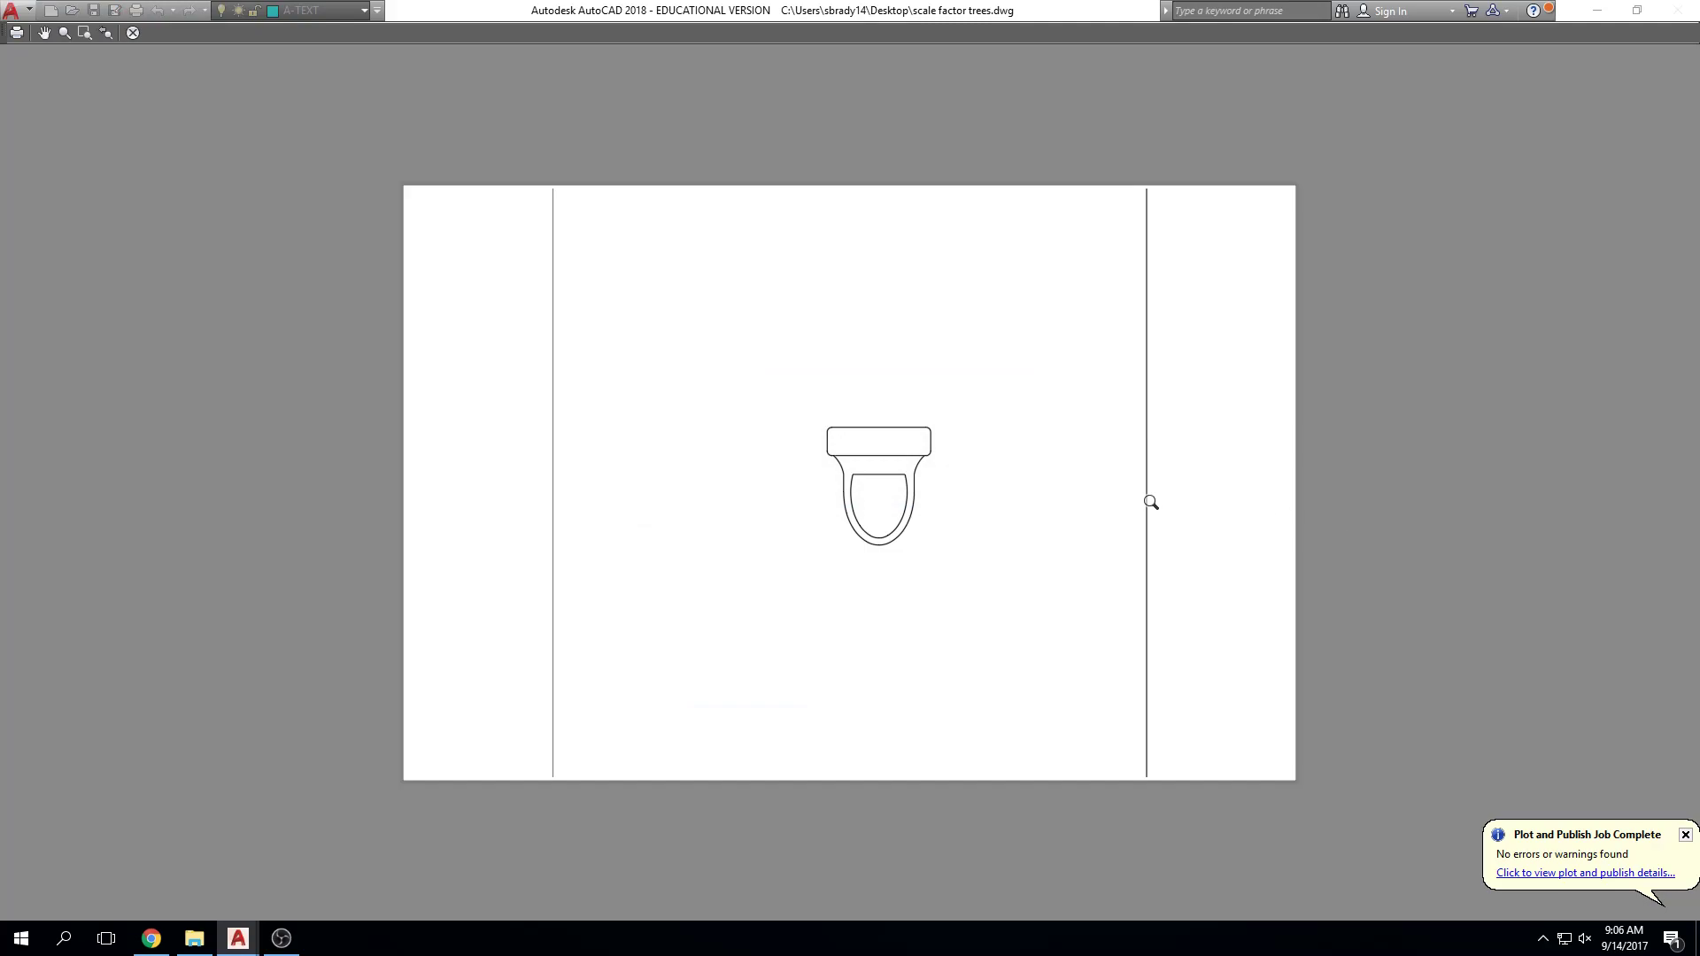
key(Escape)
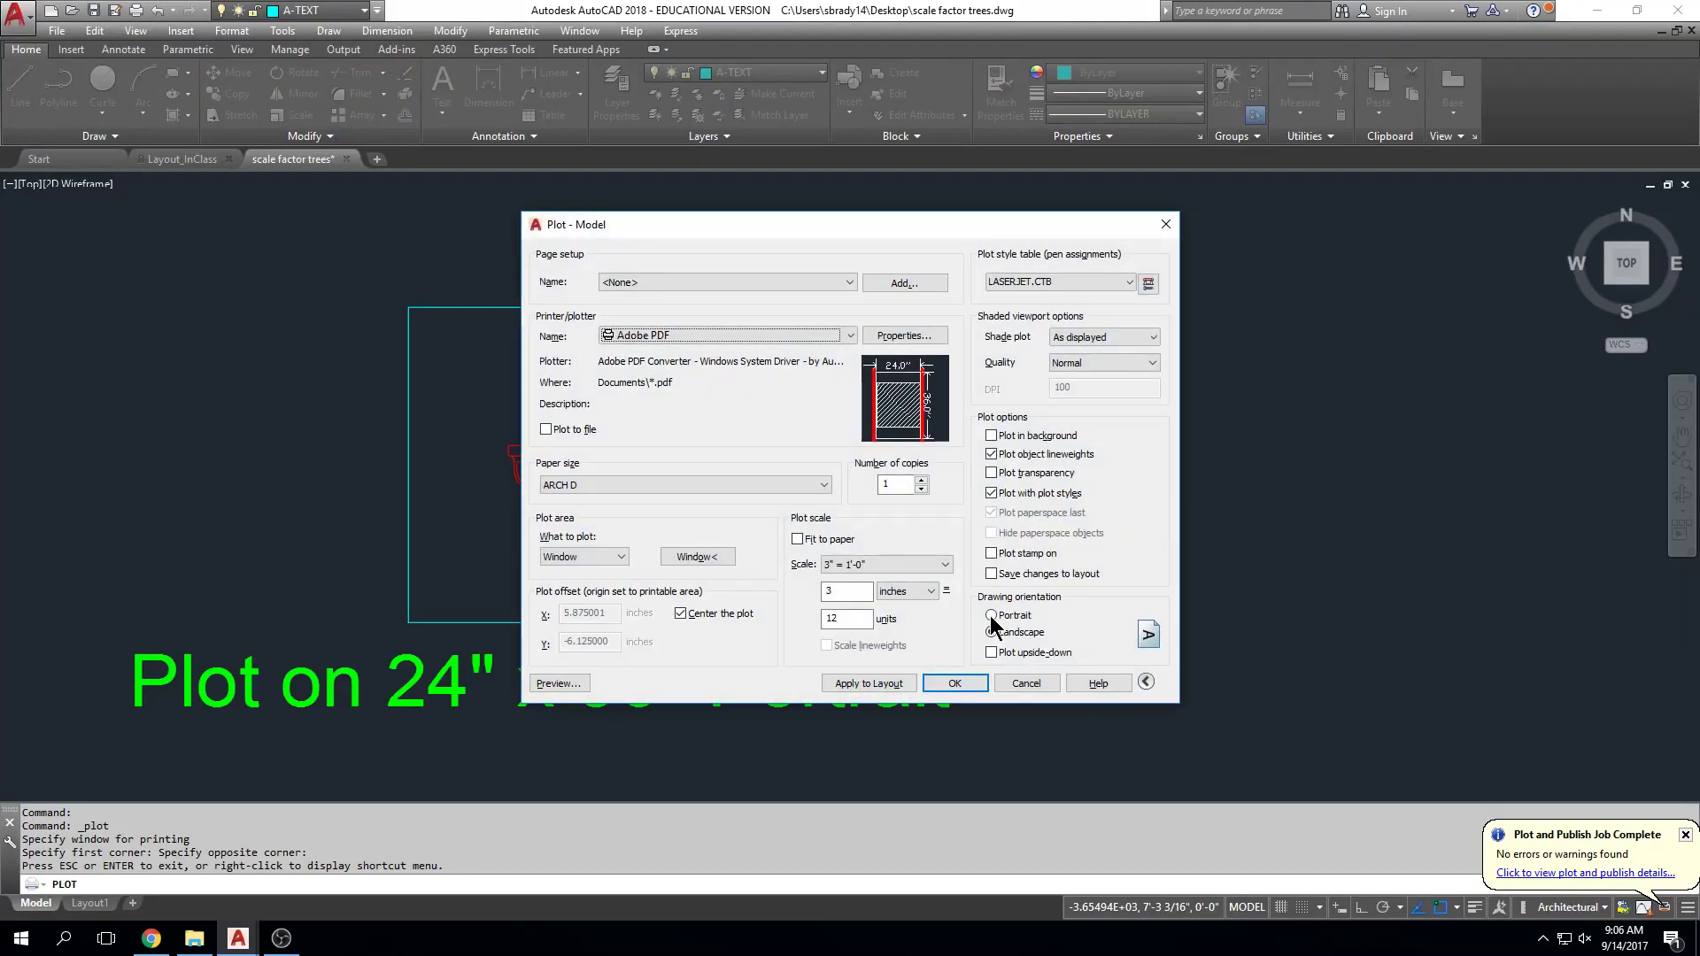
click(990, 615)
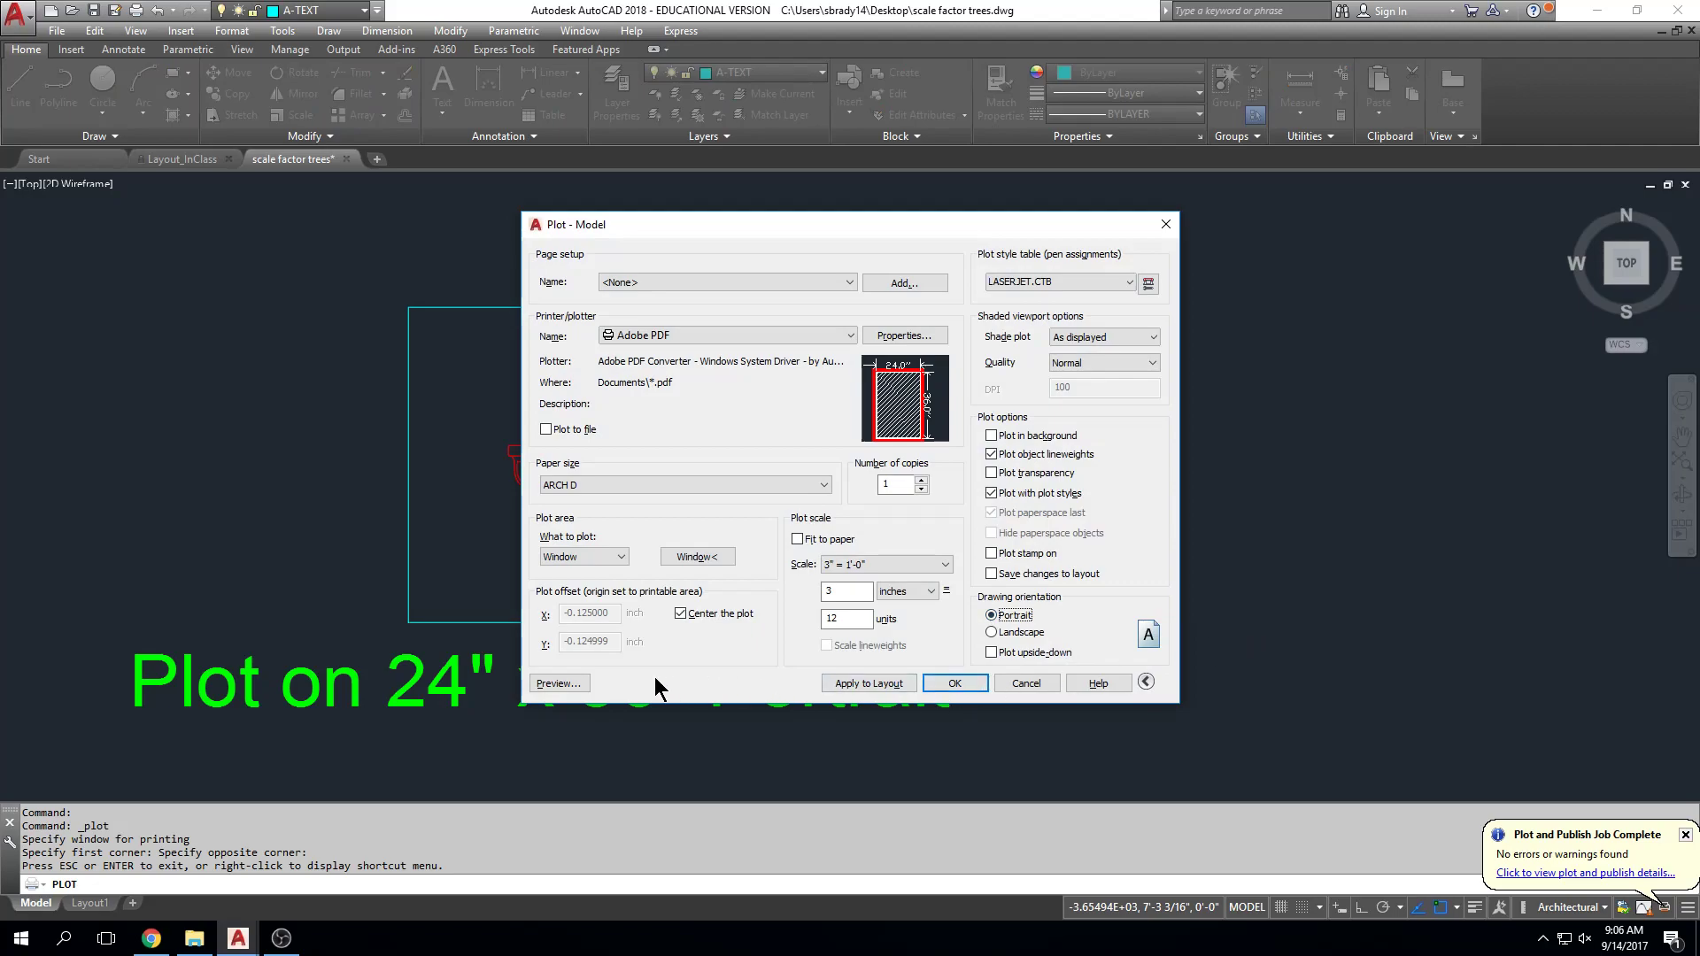
click(579, 679)
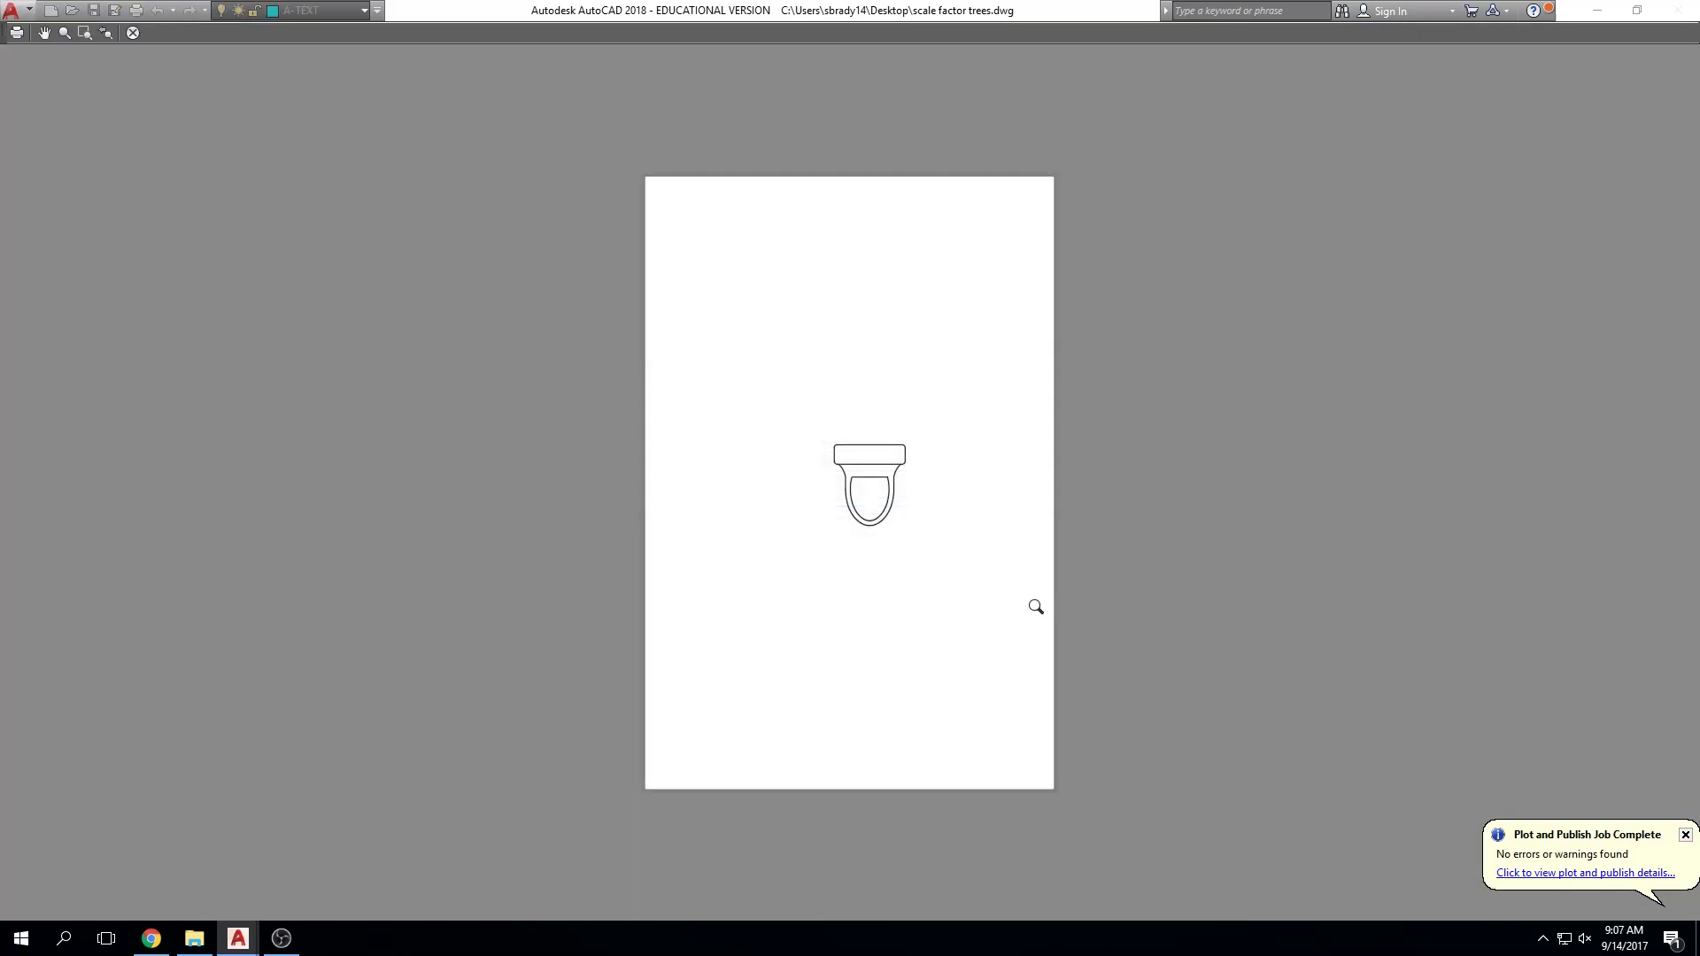
key(Escape)
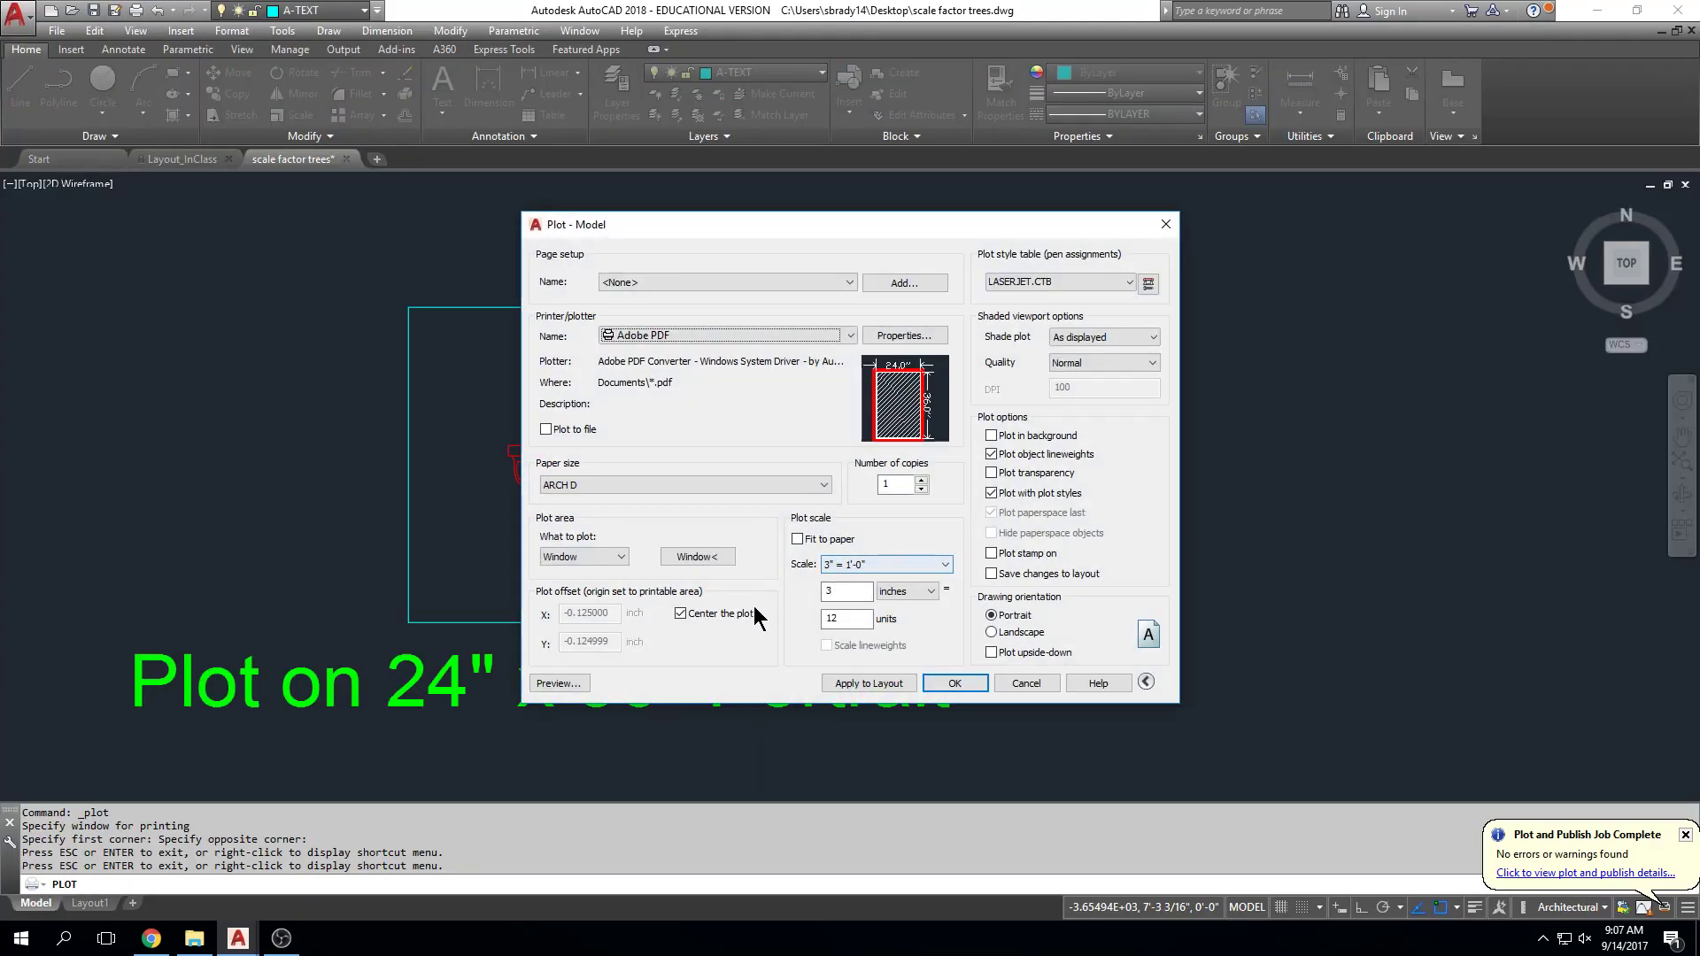
Step: Compare uncentered and centered previews, leaving Center the plot turned on
click(680, 615)
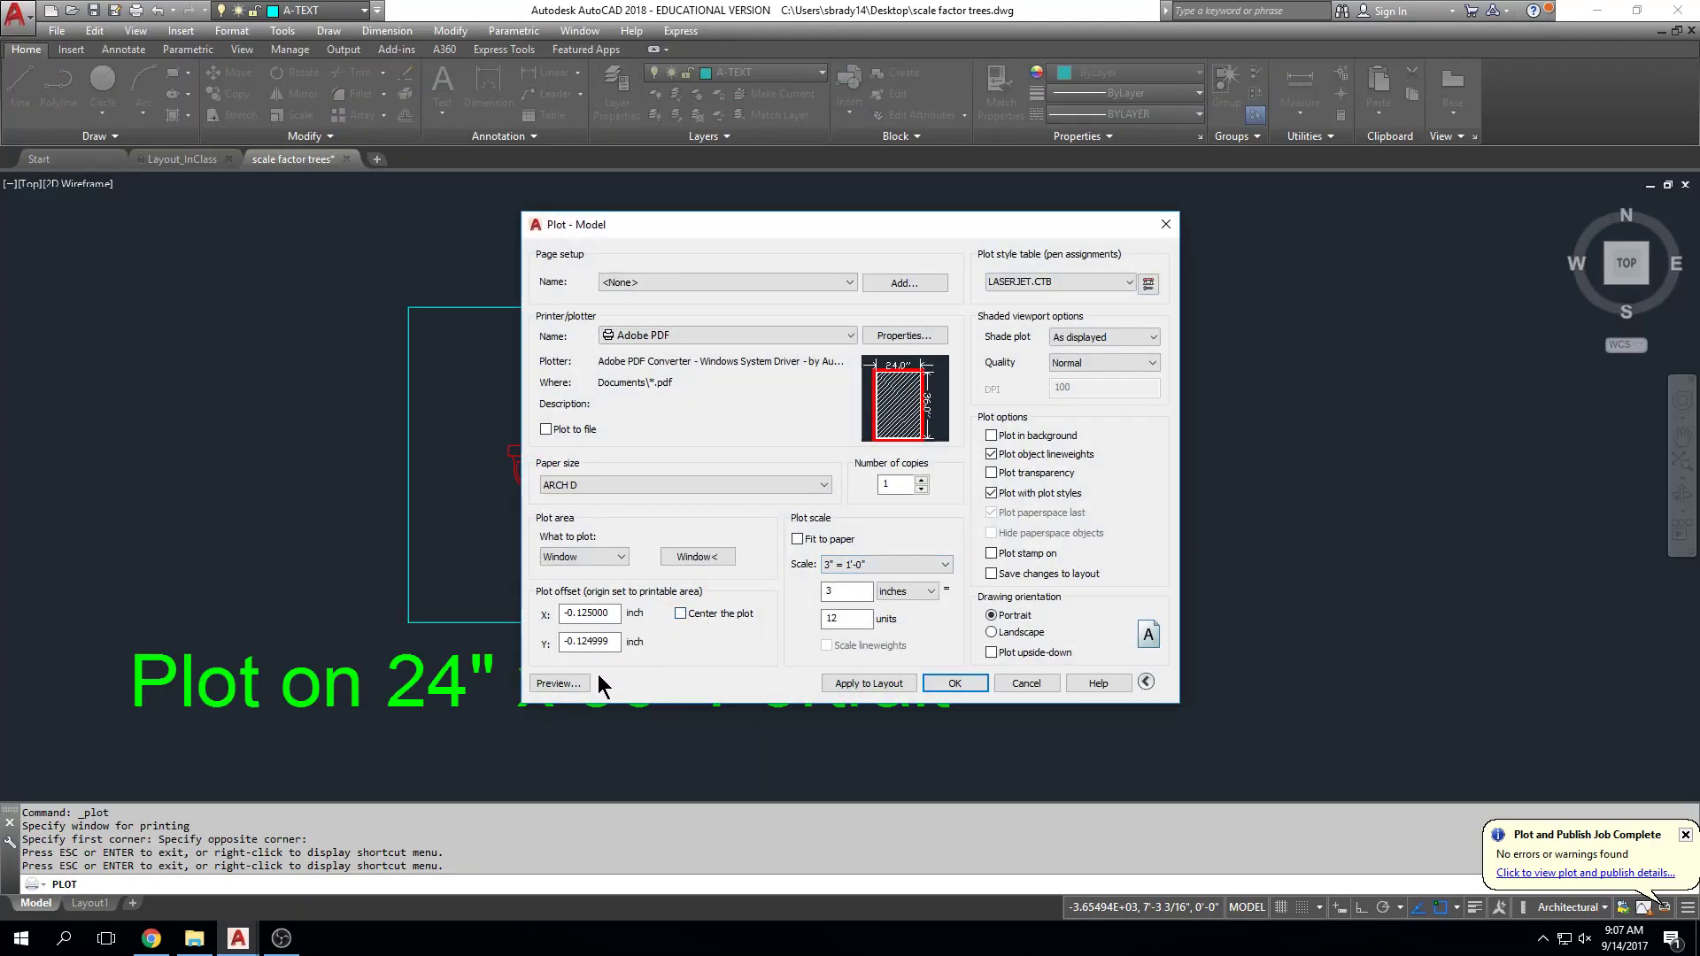
click(581, 684)
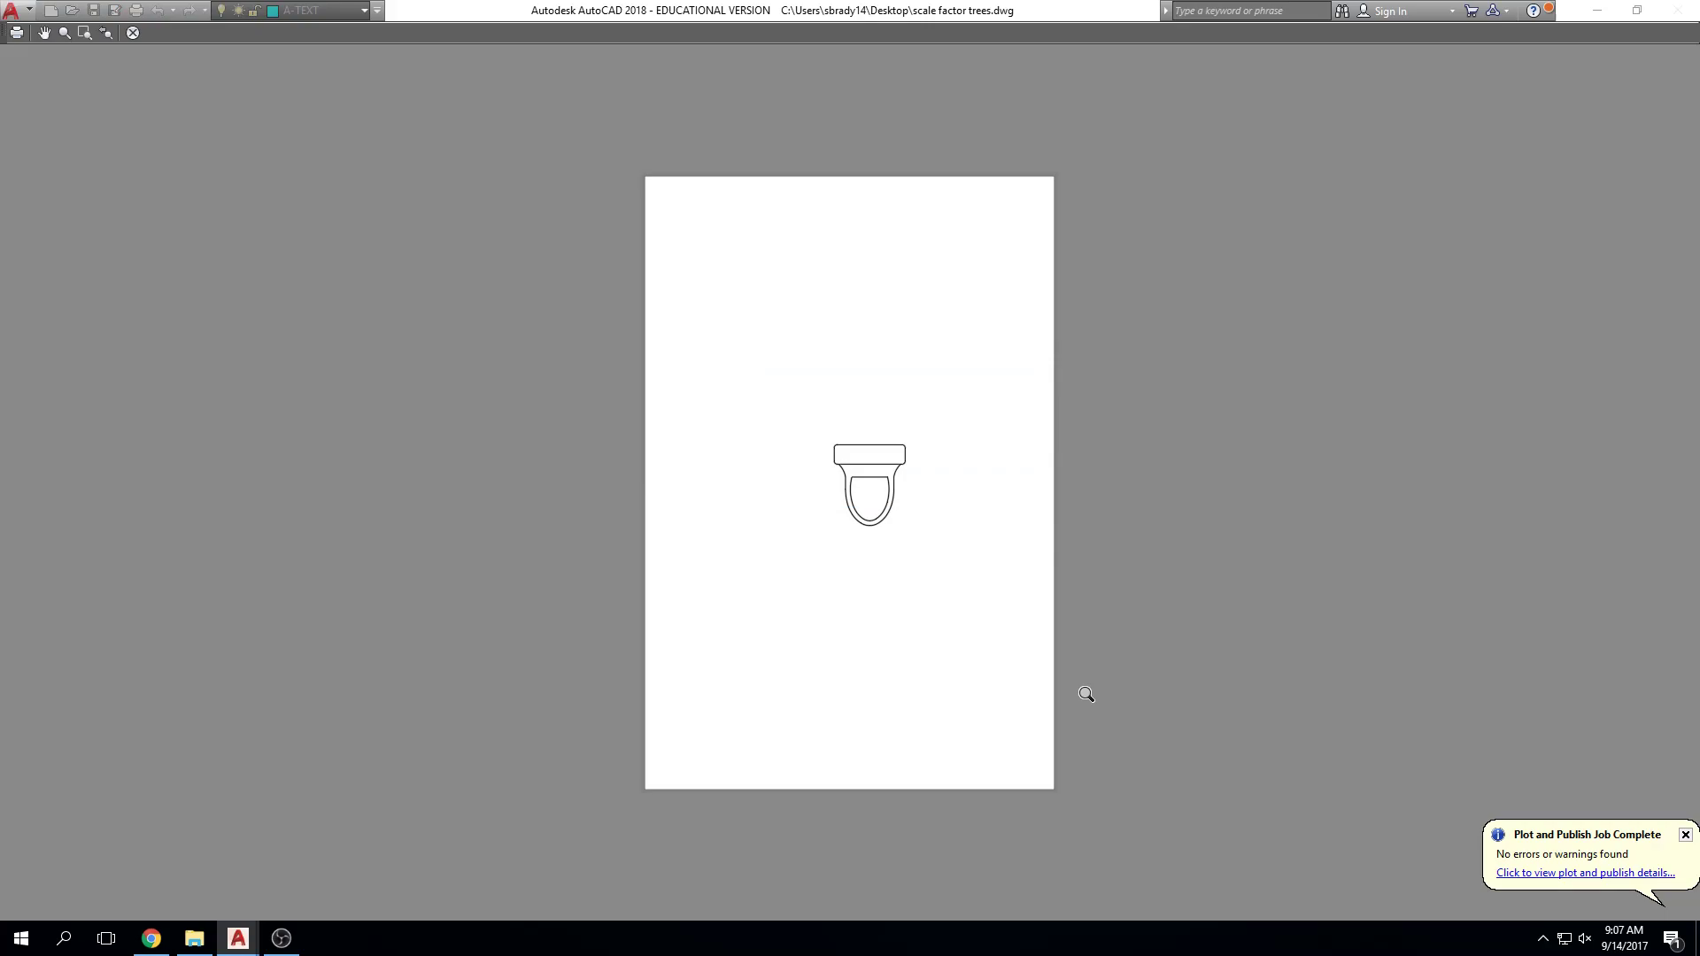
key(Escape)
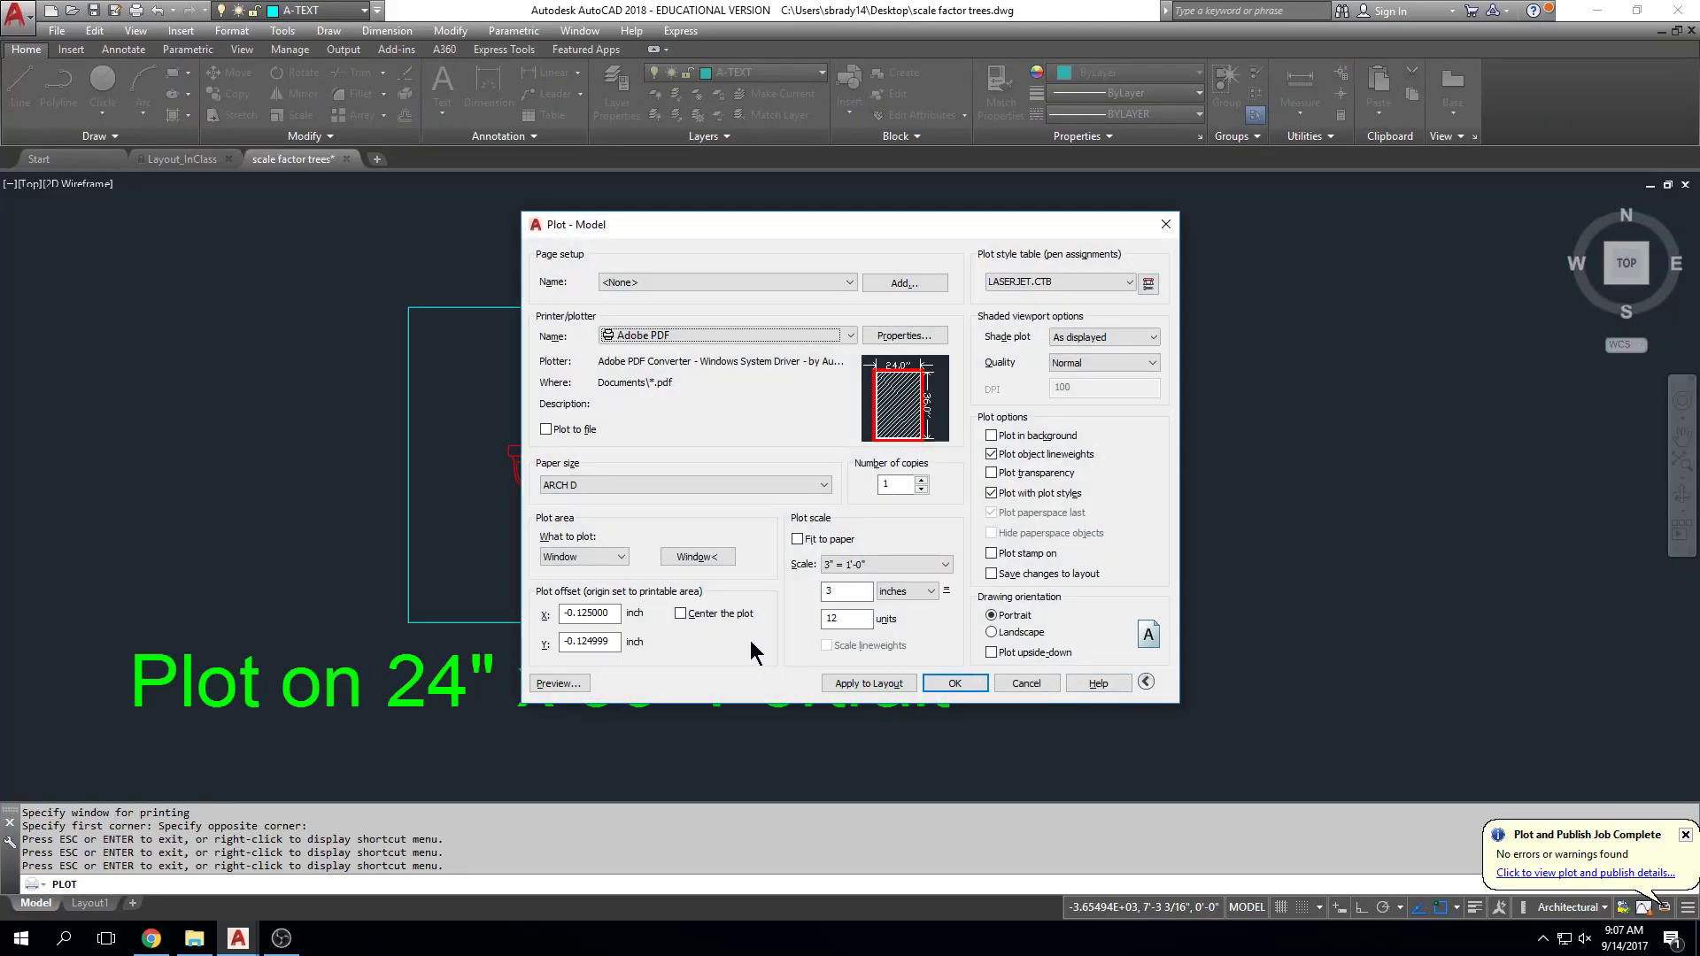
click(681, 615)
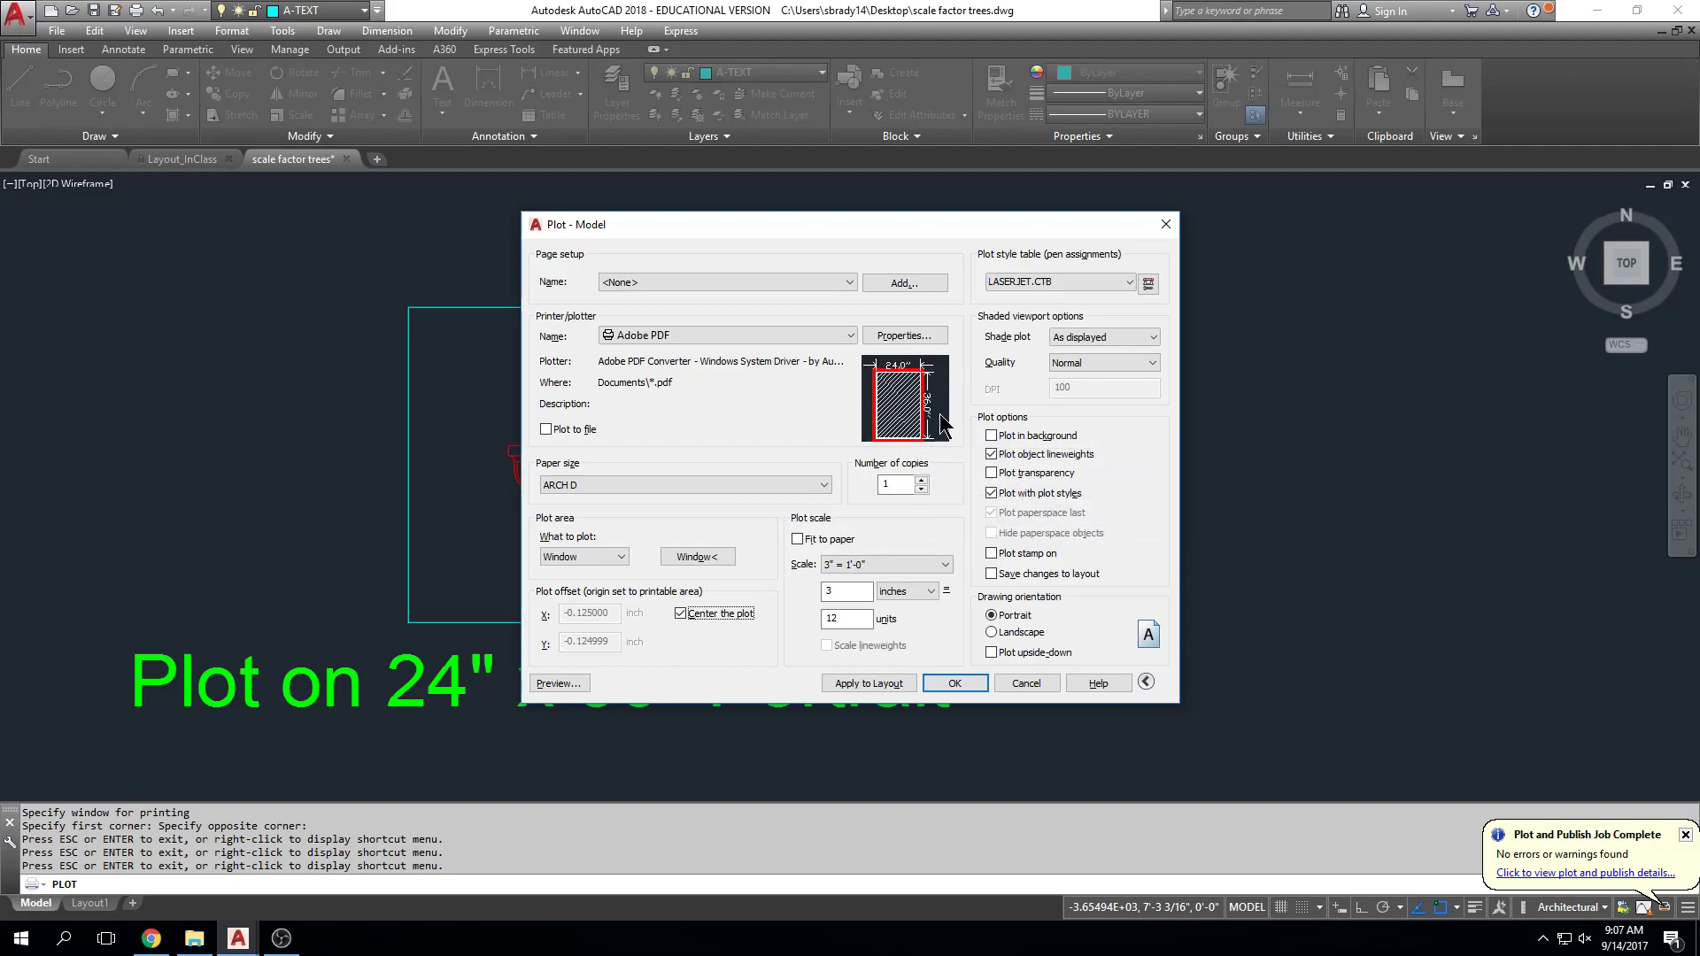
click(557, 683)
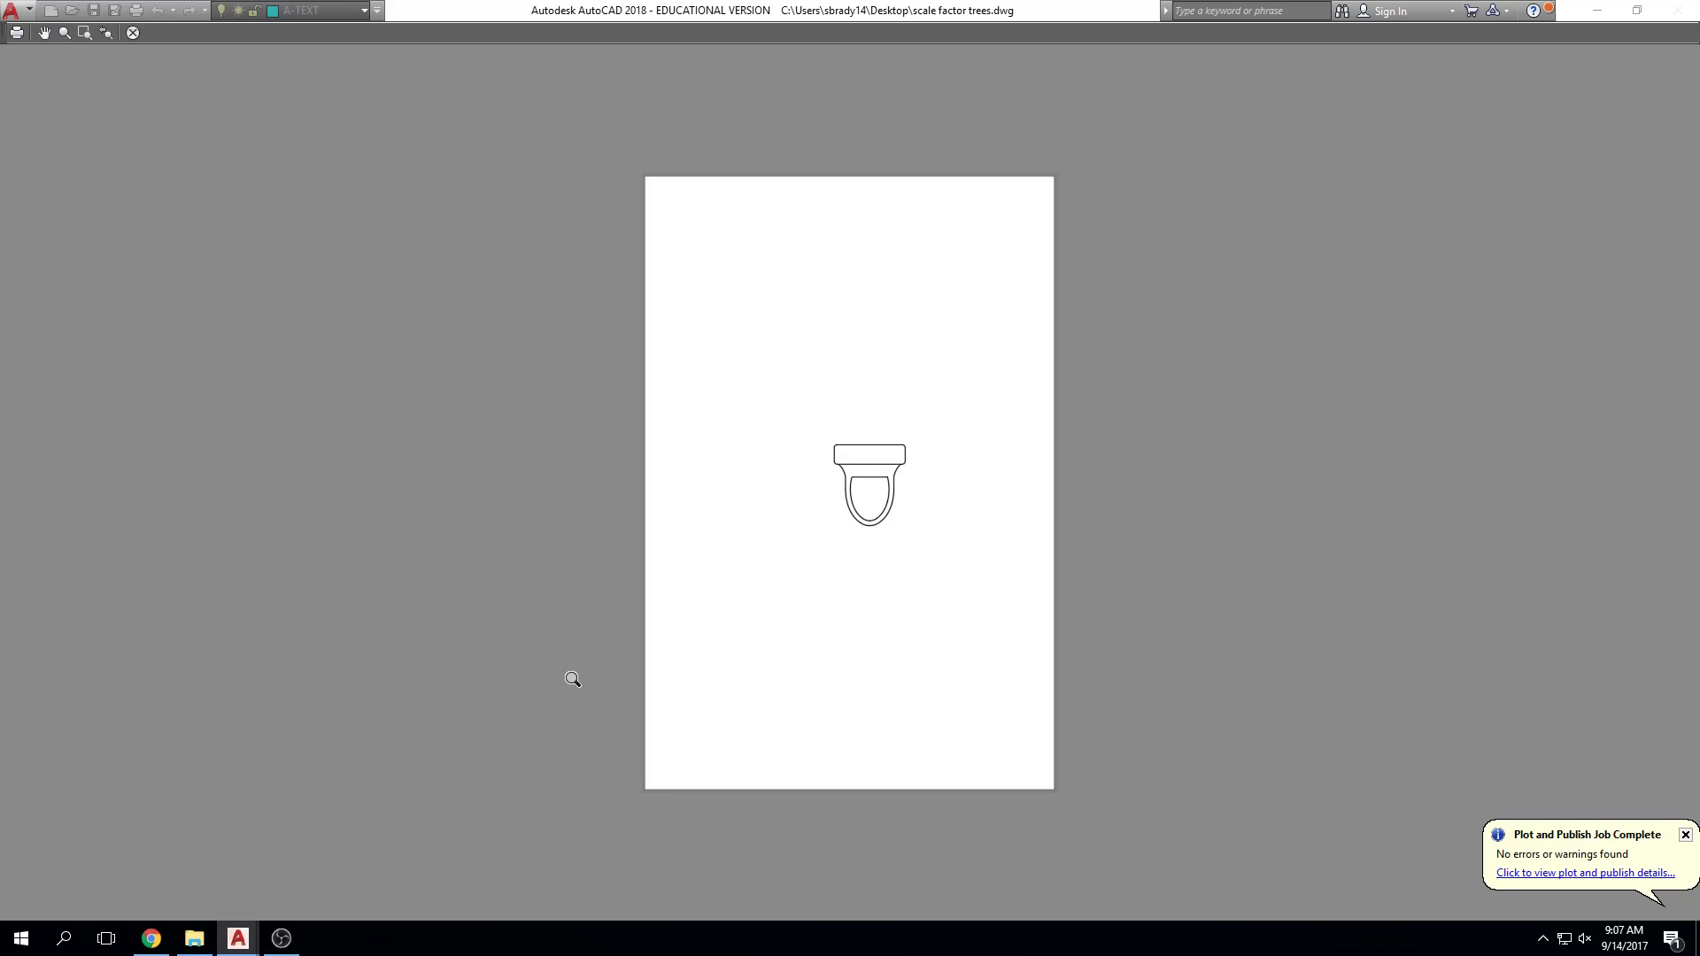
key(Escape)
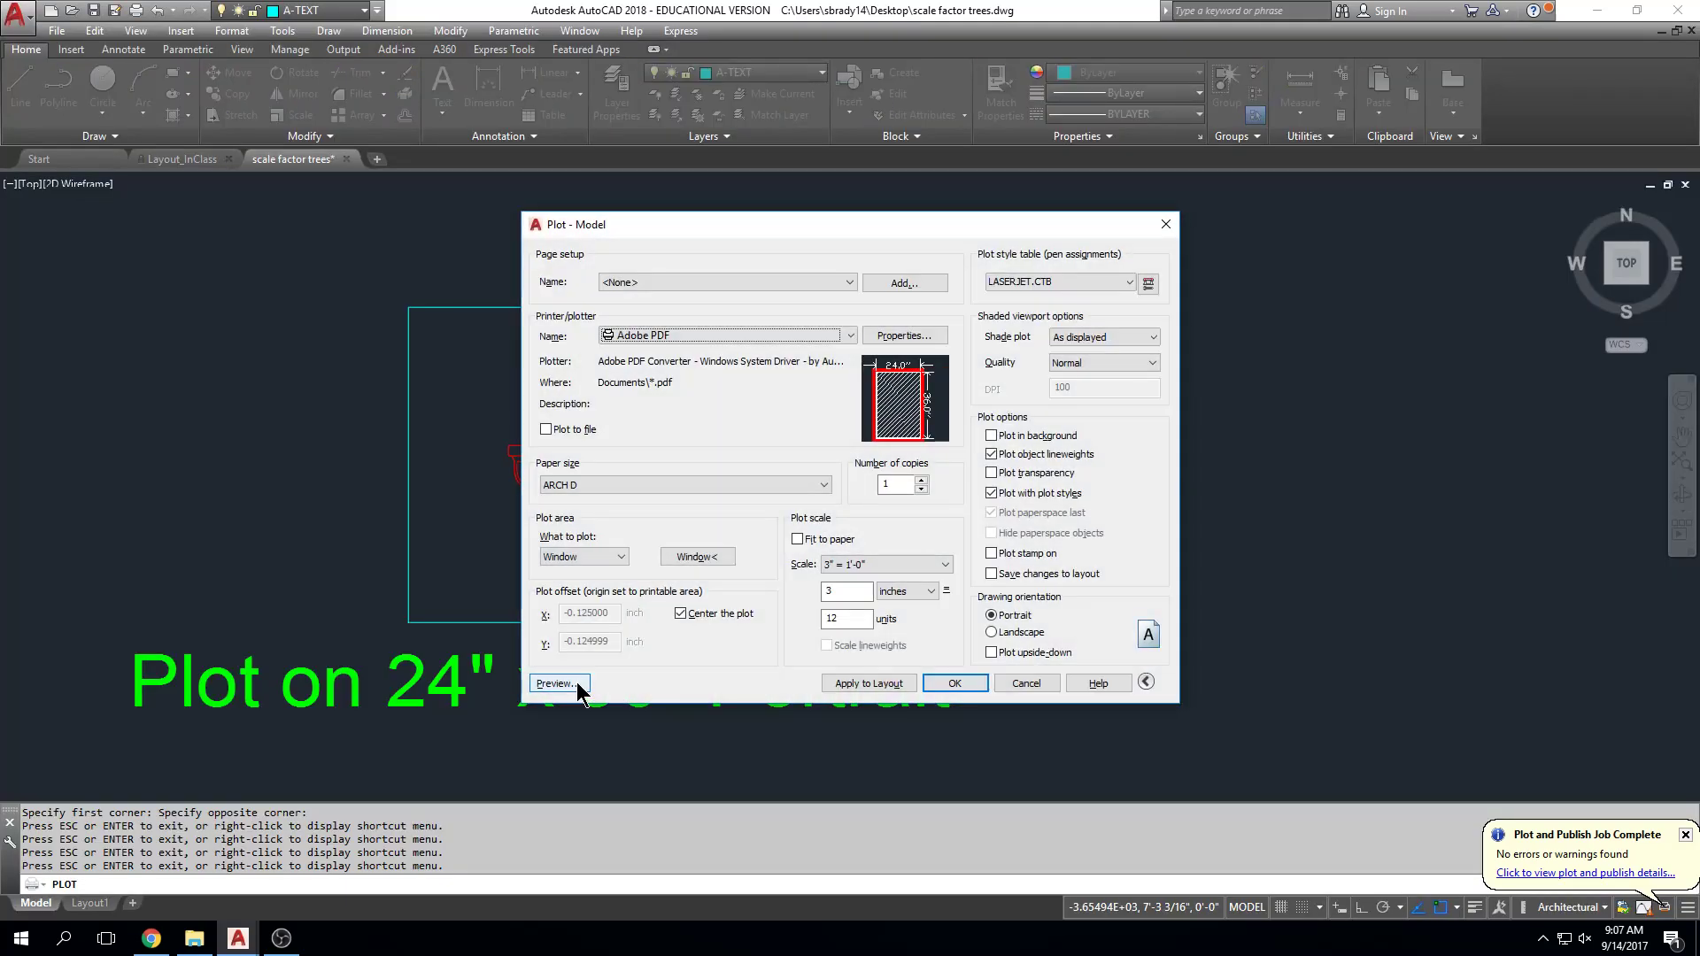
Step: Plot to a PDF on the Desktop named '24x36 pdf toilet'
click(946, 682)
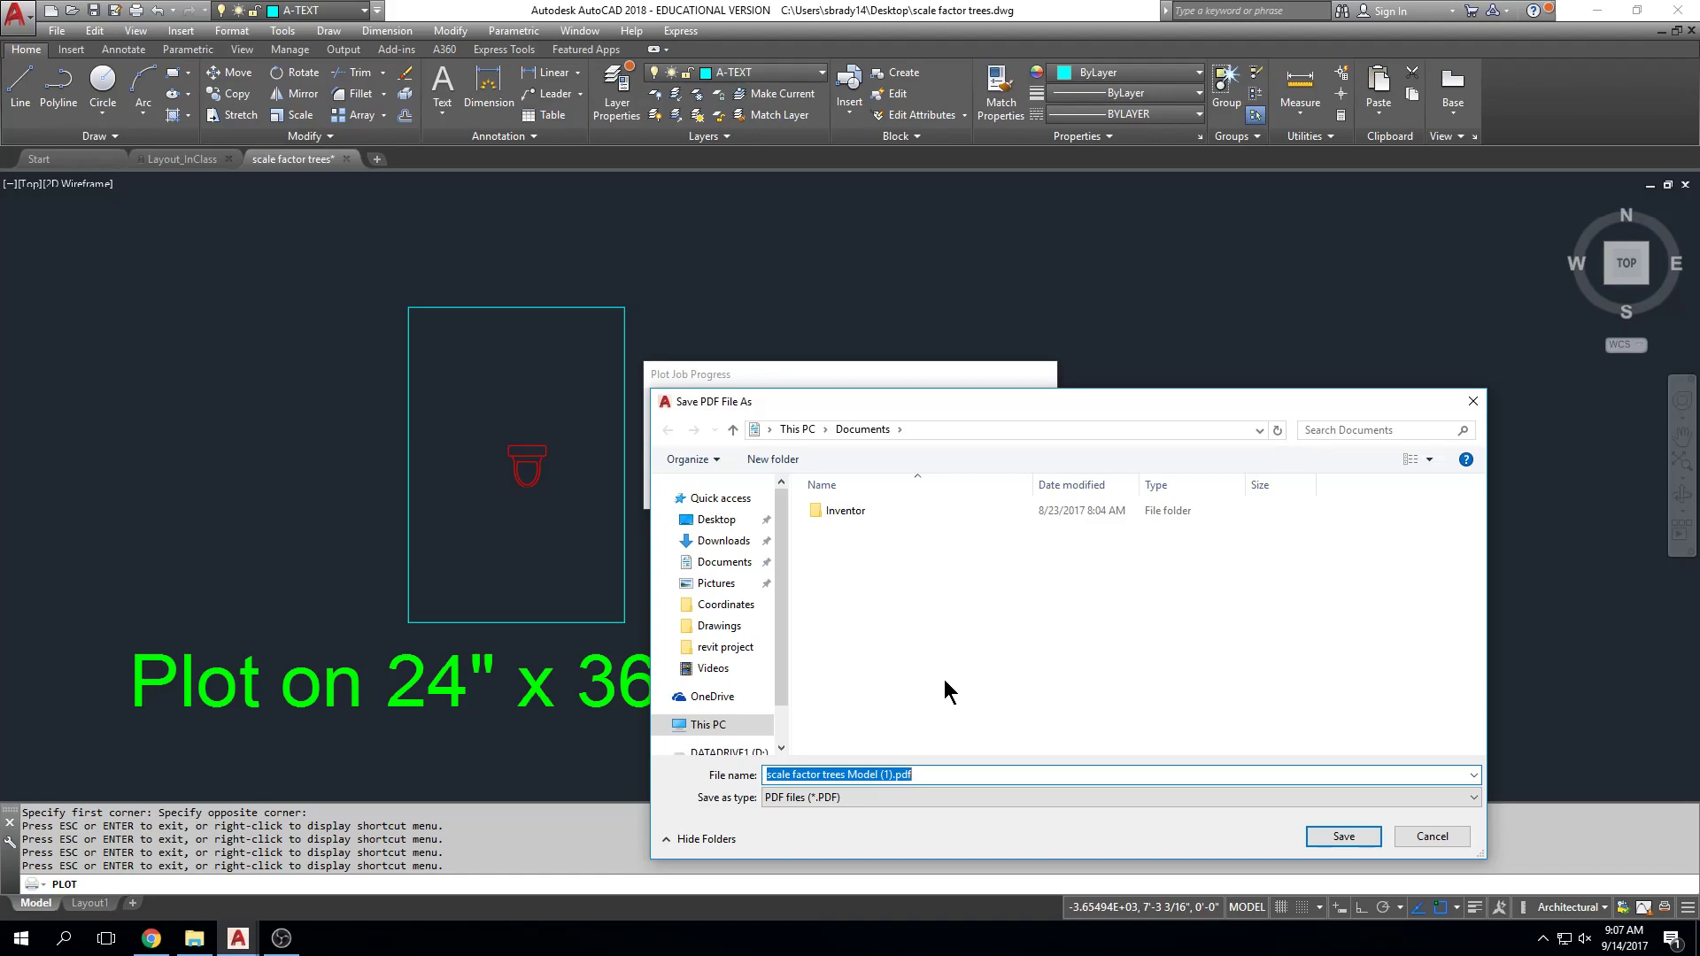
click(717, 521)
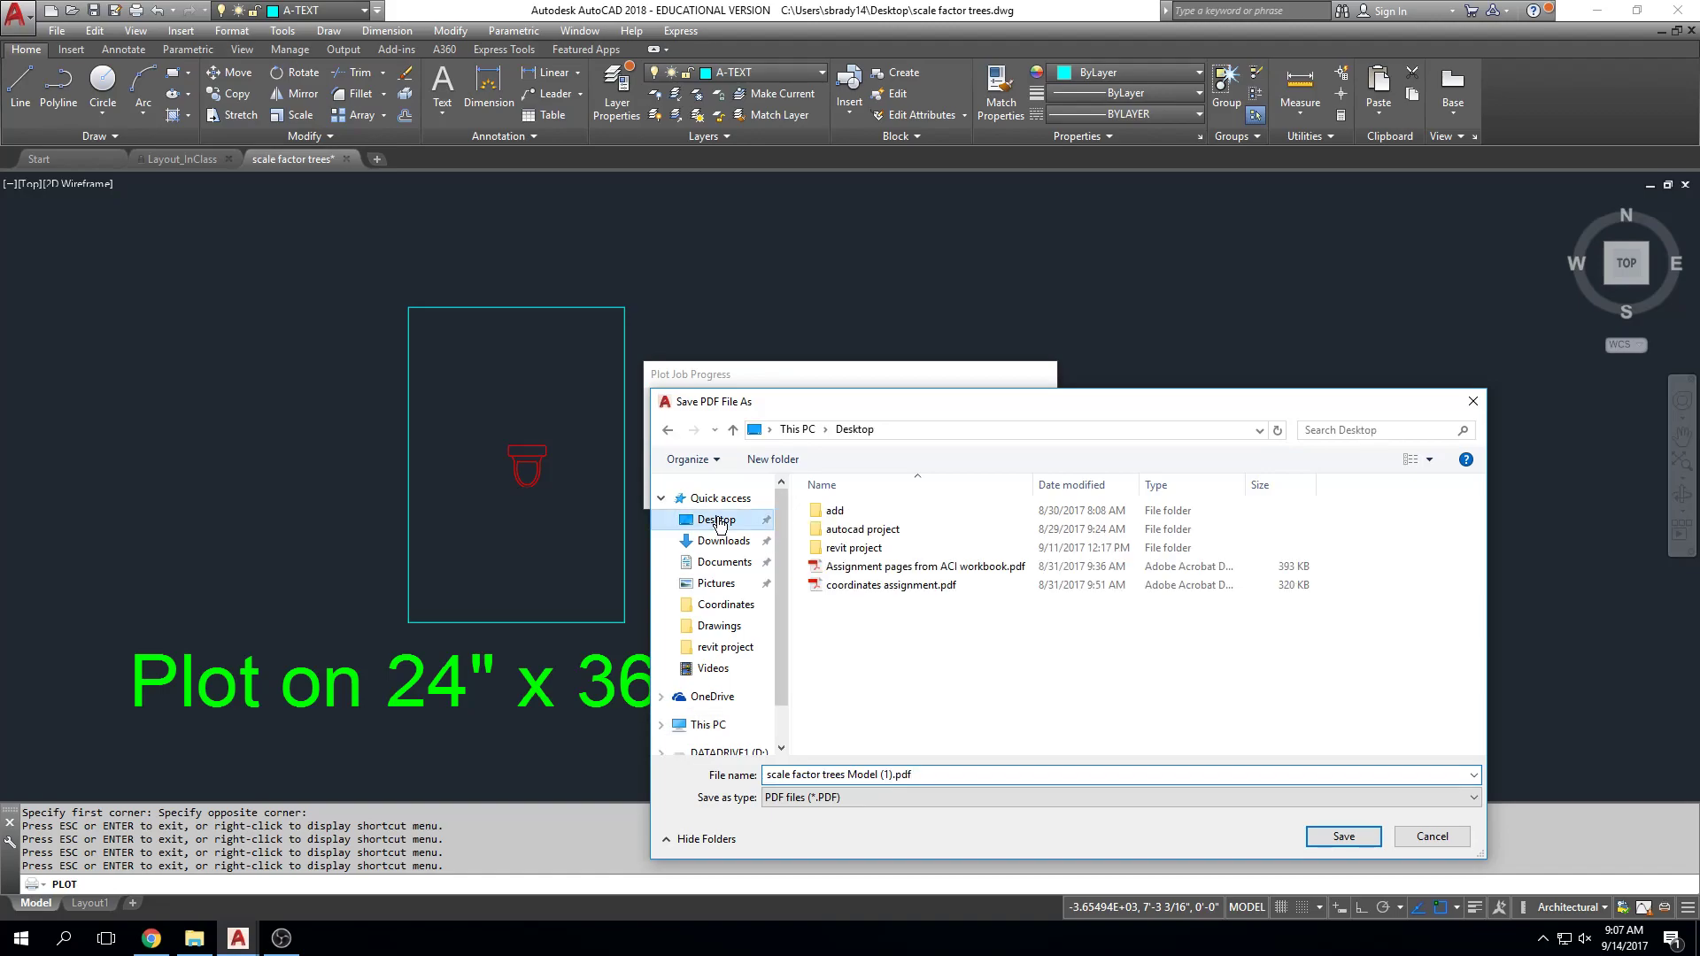
click(937, 767)
text(to)
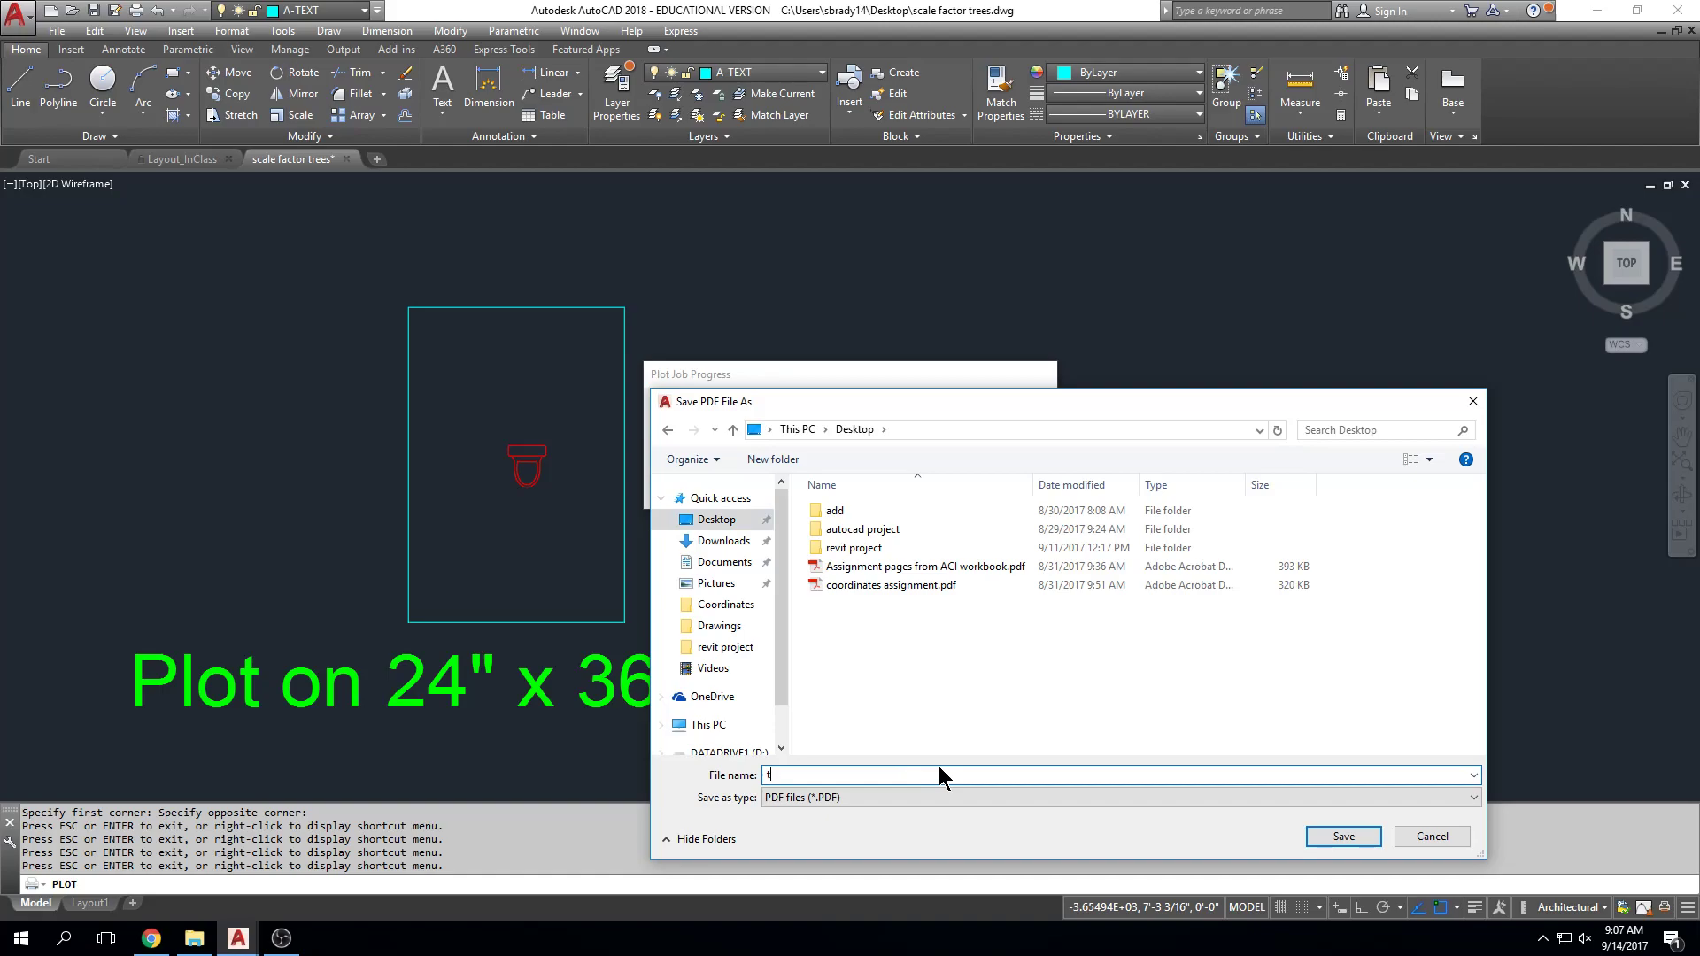
key(BackSpace)
text(24x36 pdf toilet)
click(1350, 834)
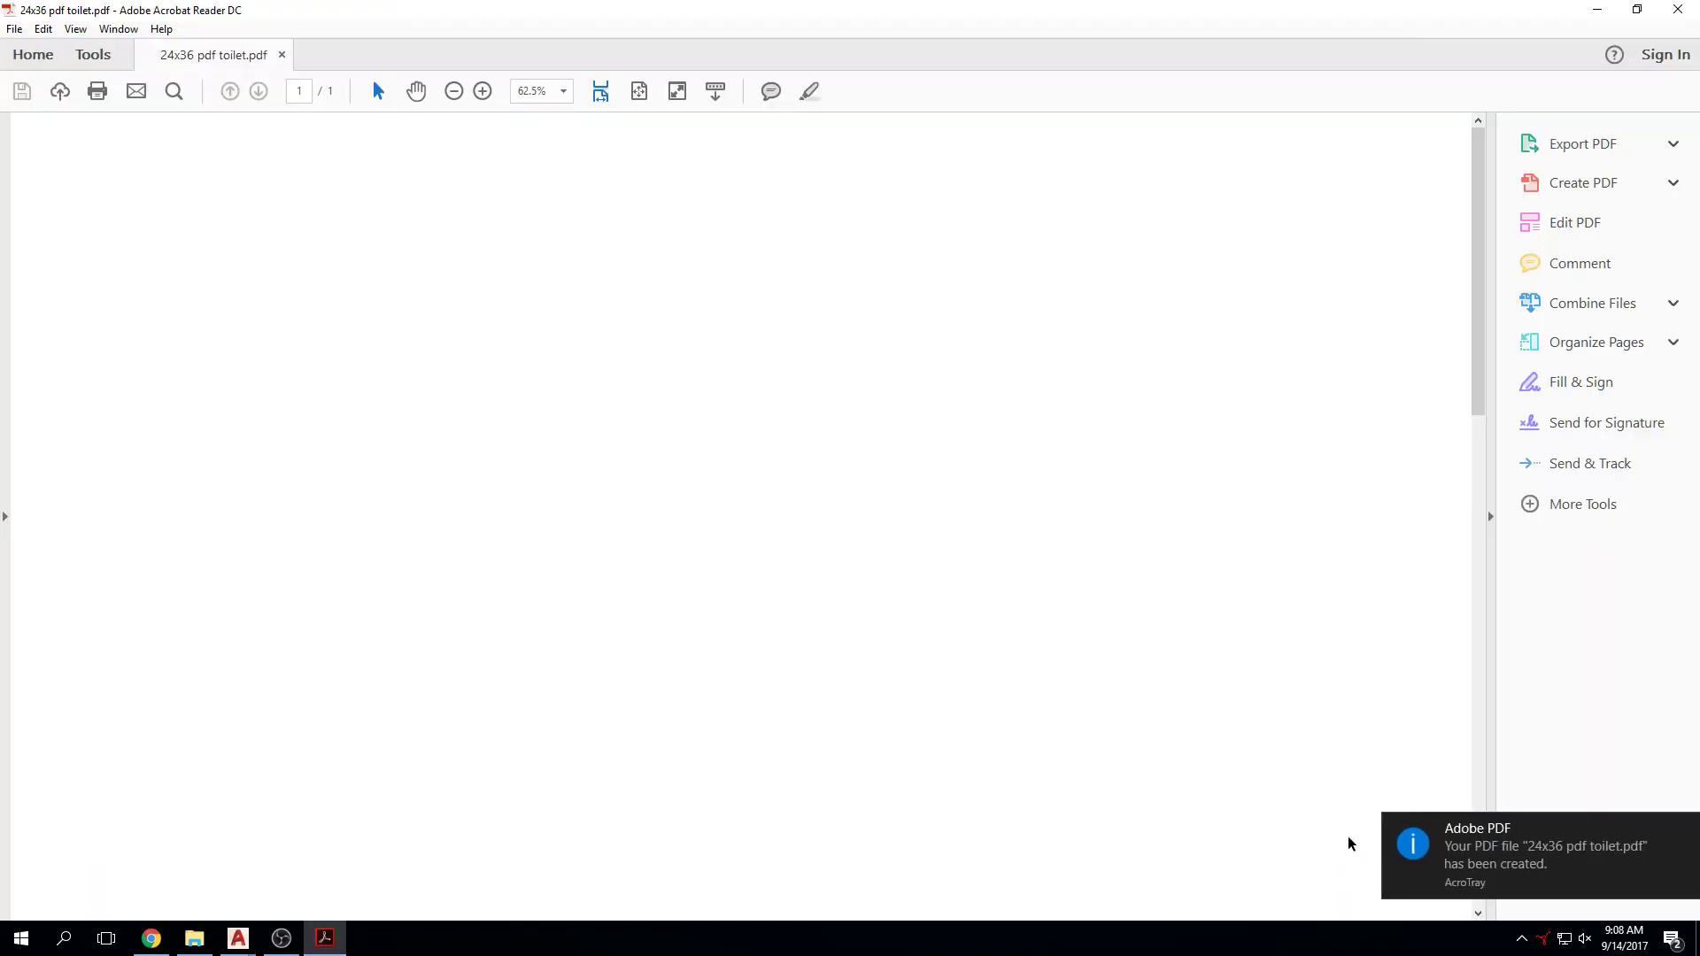
Step: Fit the full 24 x 36 in toilet PDF page in the Acrobat Reader window
click(638, 91)
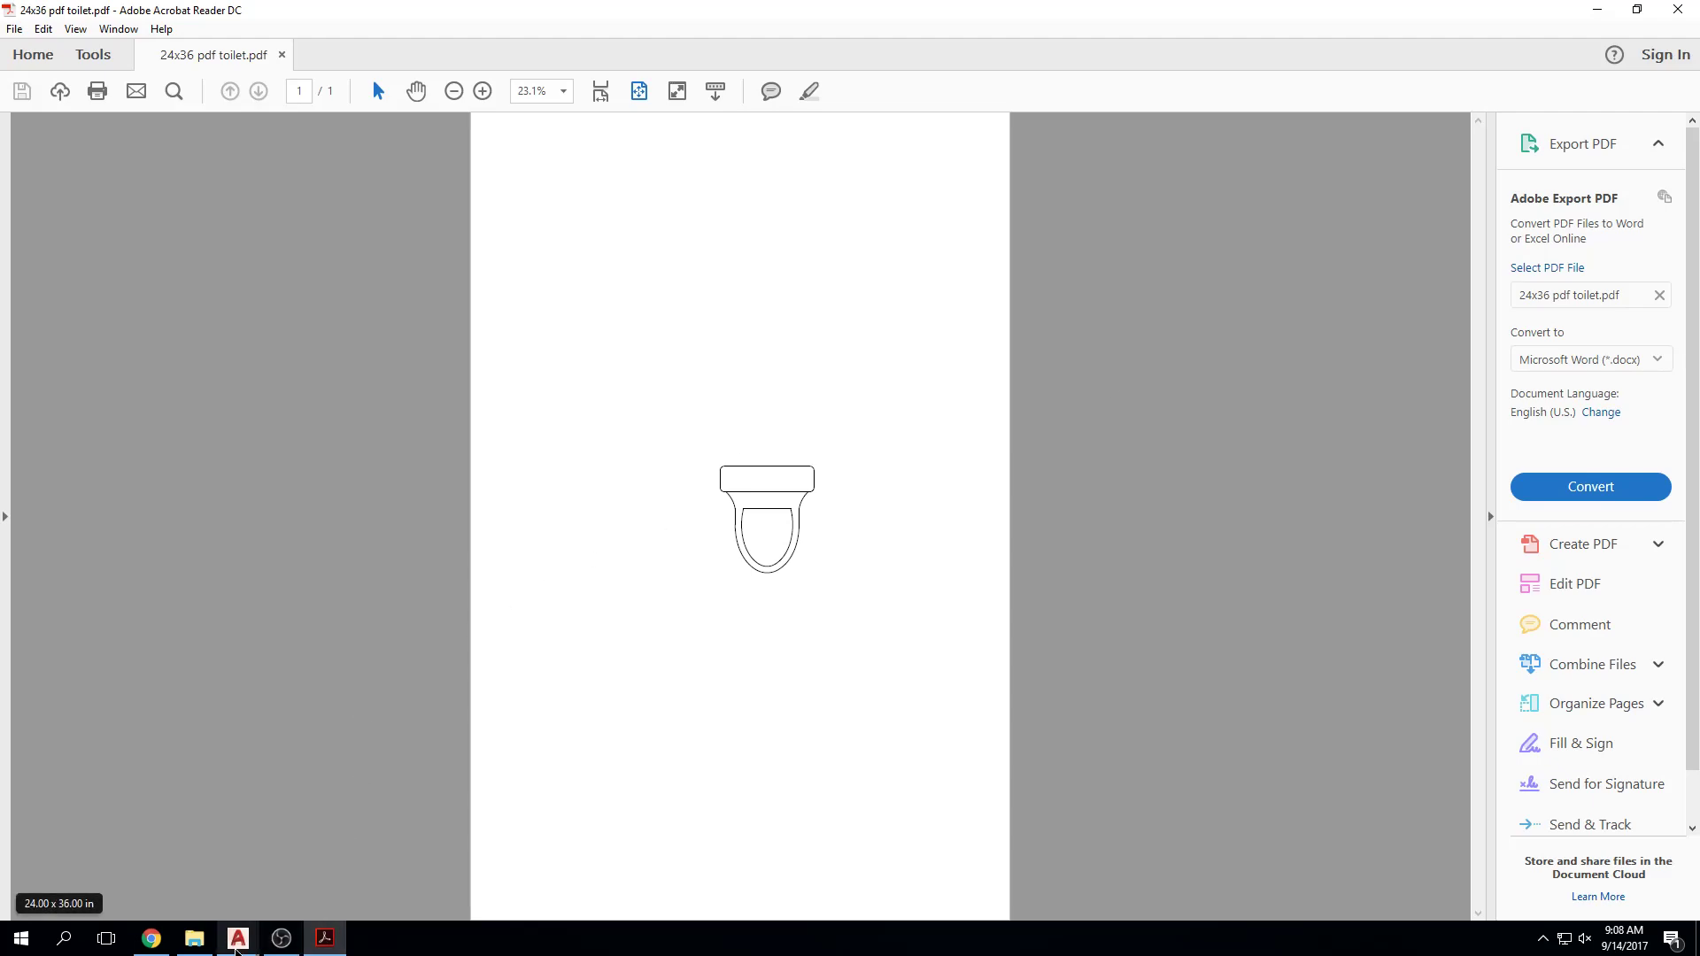
Step: Start a new AutoCAD plot with Adobe PDF as the printer and ARCH D paper
mouse_move(237, 943)
click(258, 890)
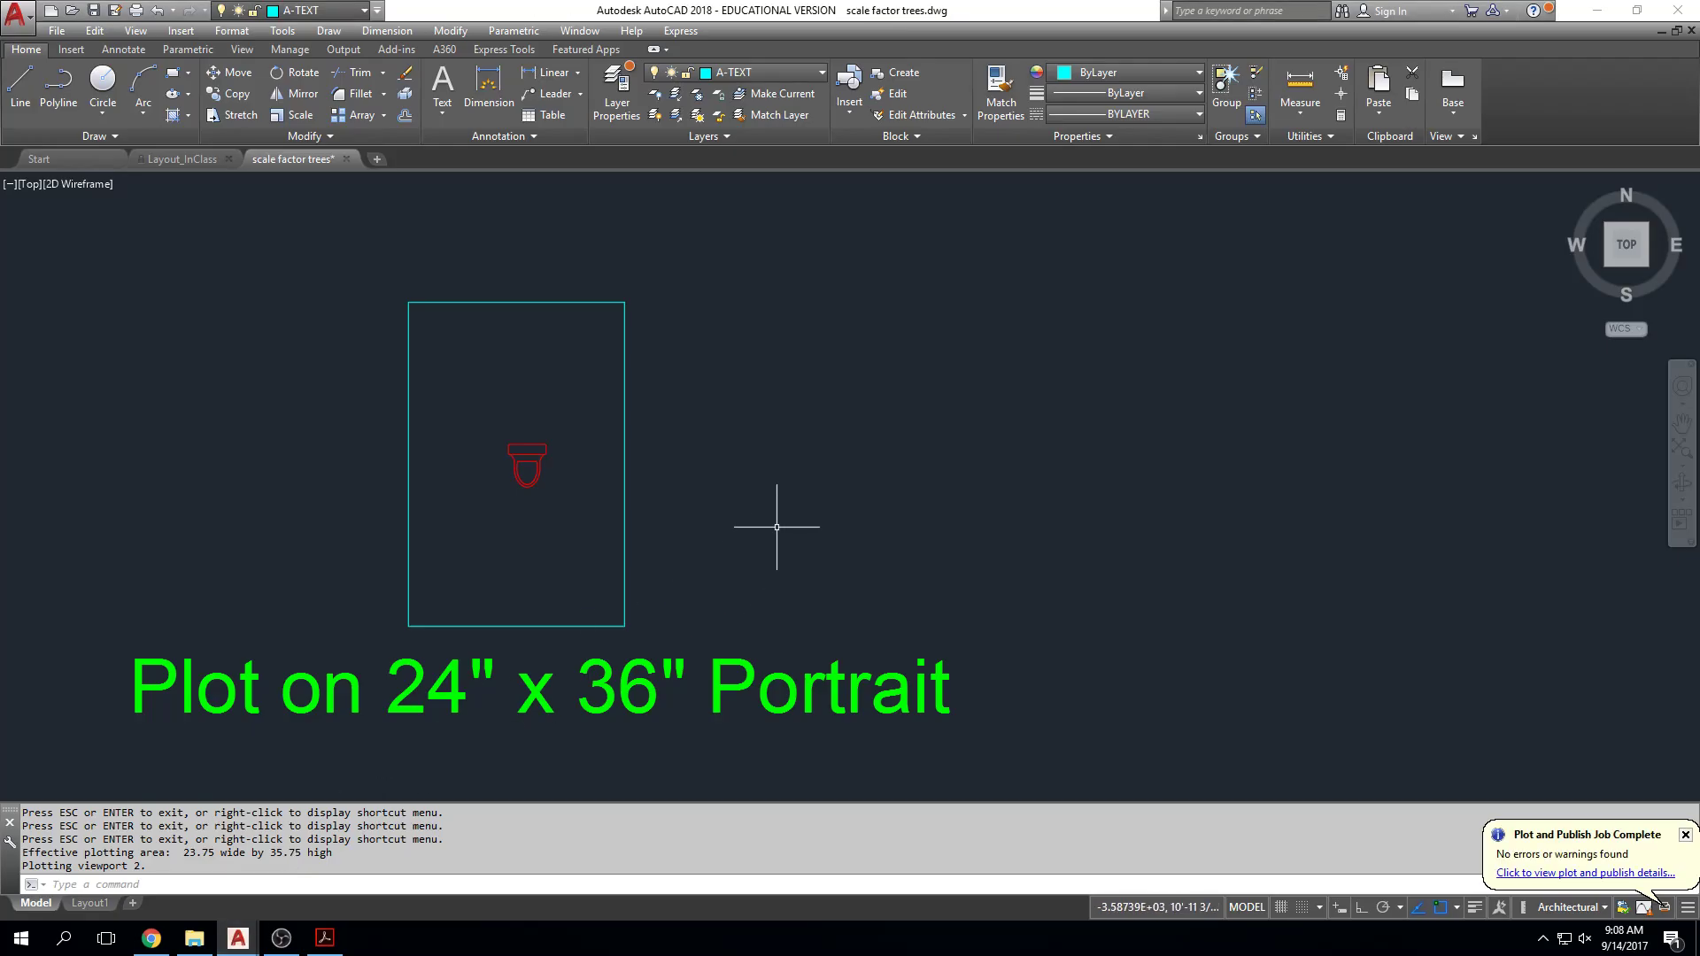
key(ctrl+p)
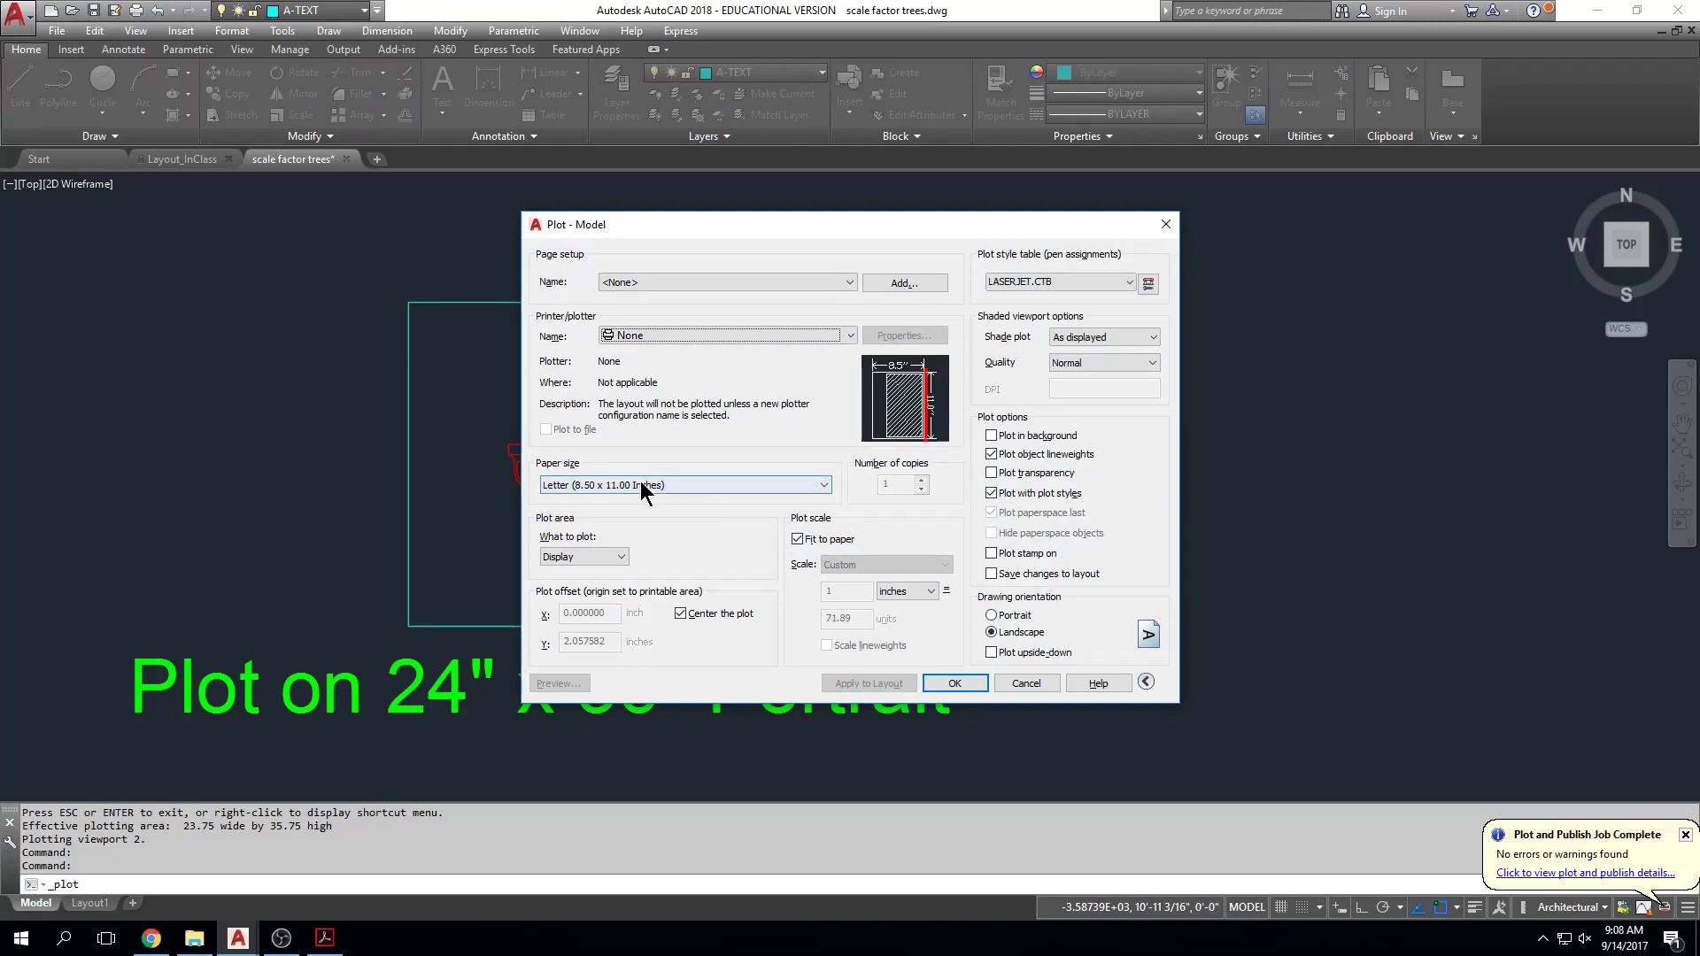
click(626, 337)
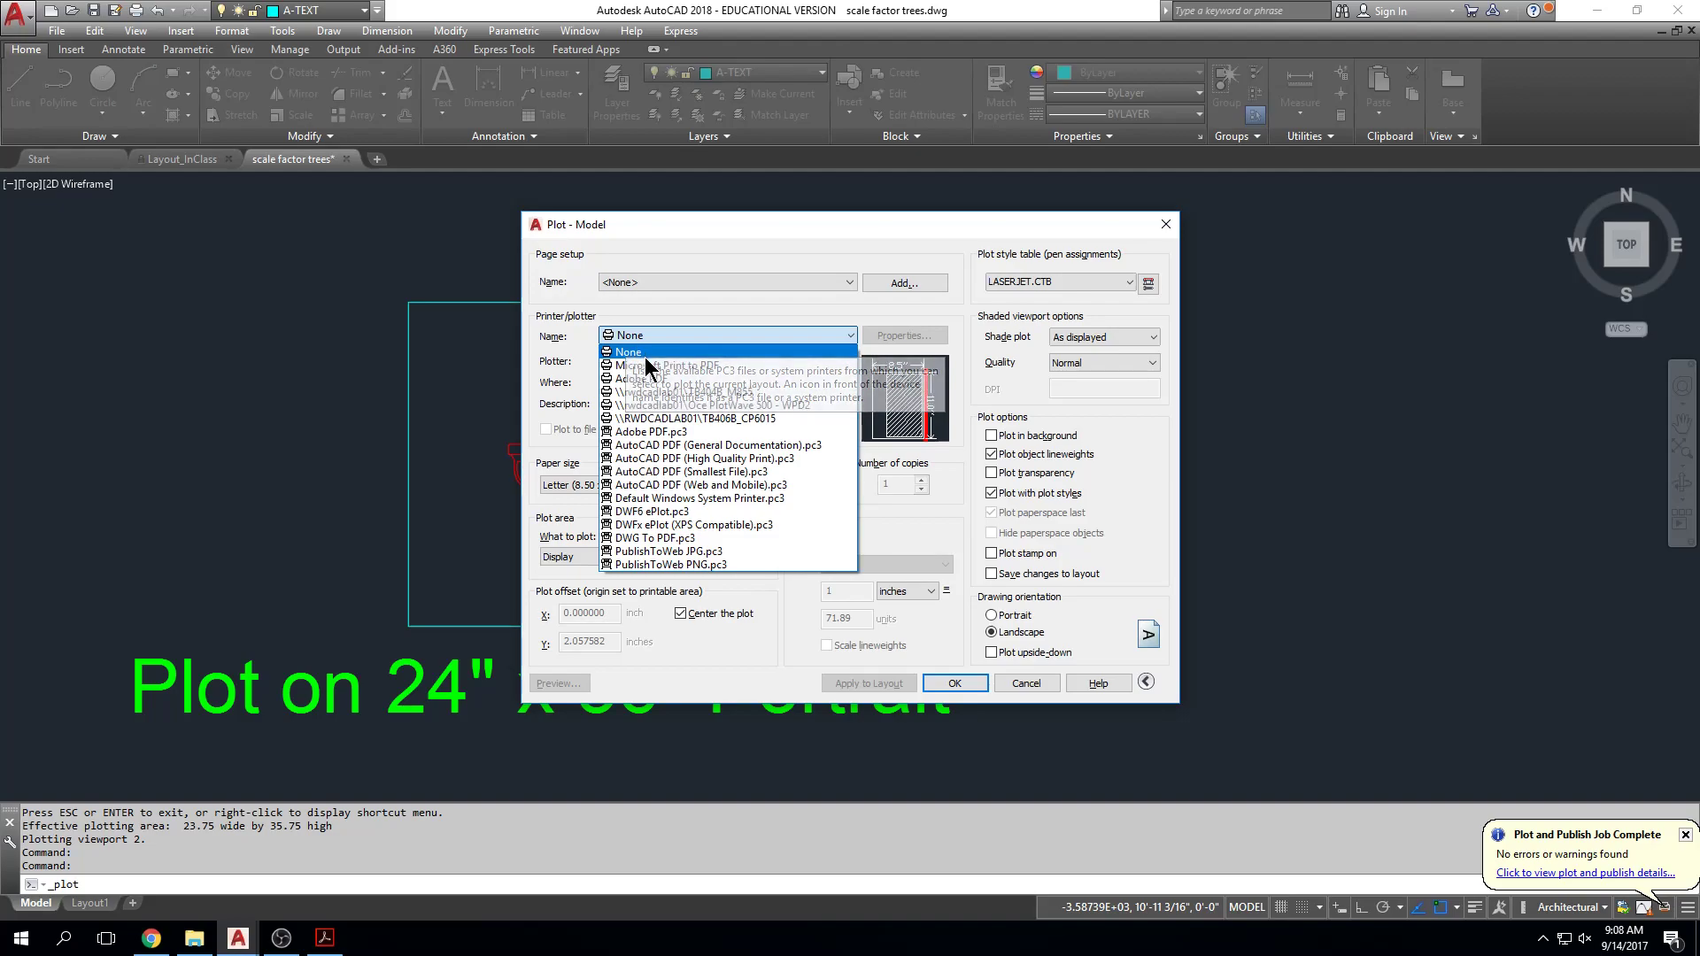
click(700, 378)
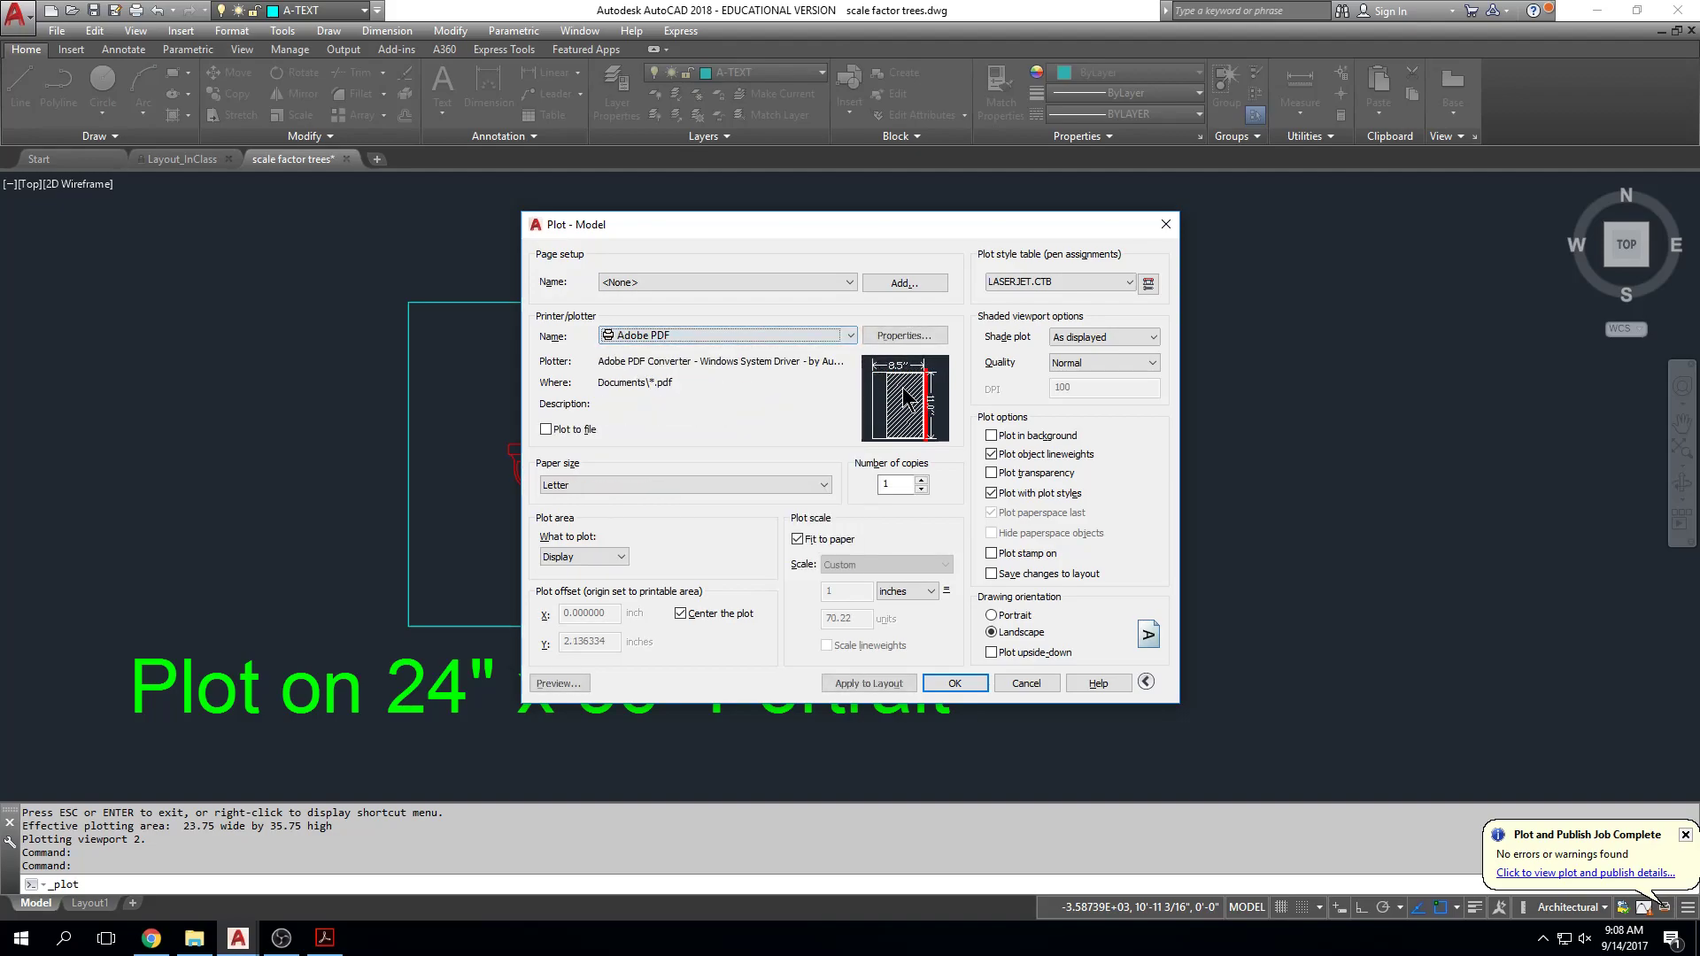
click(823, 486)
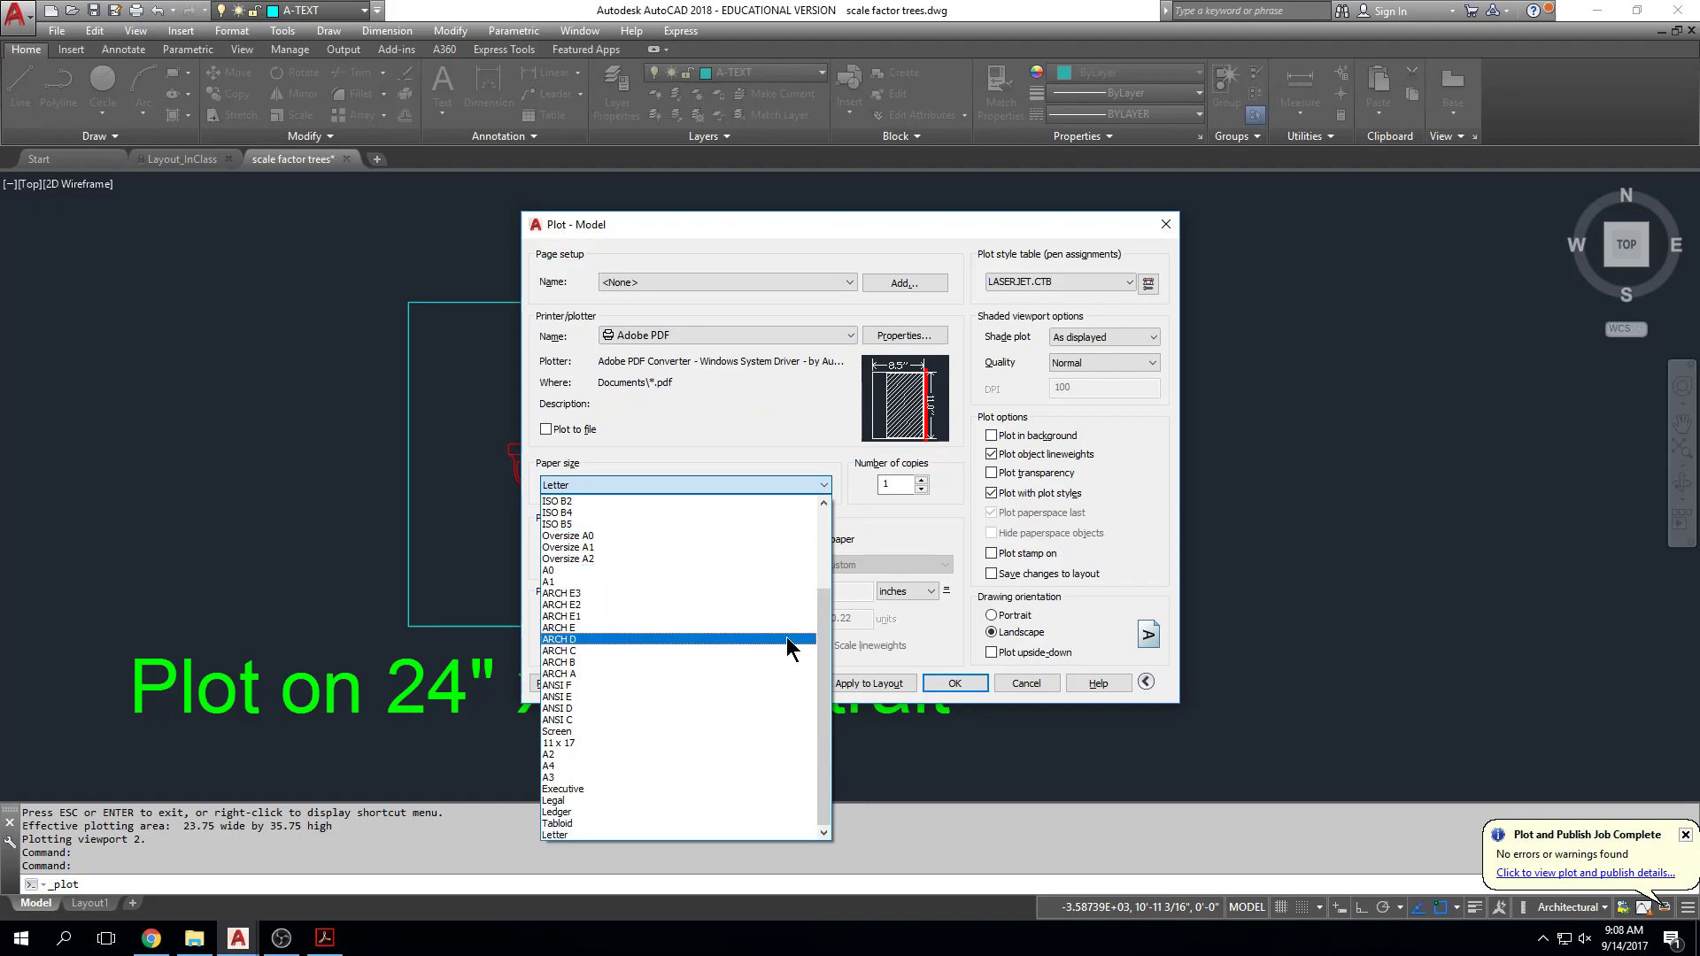
click(788, 640)
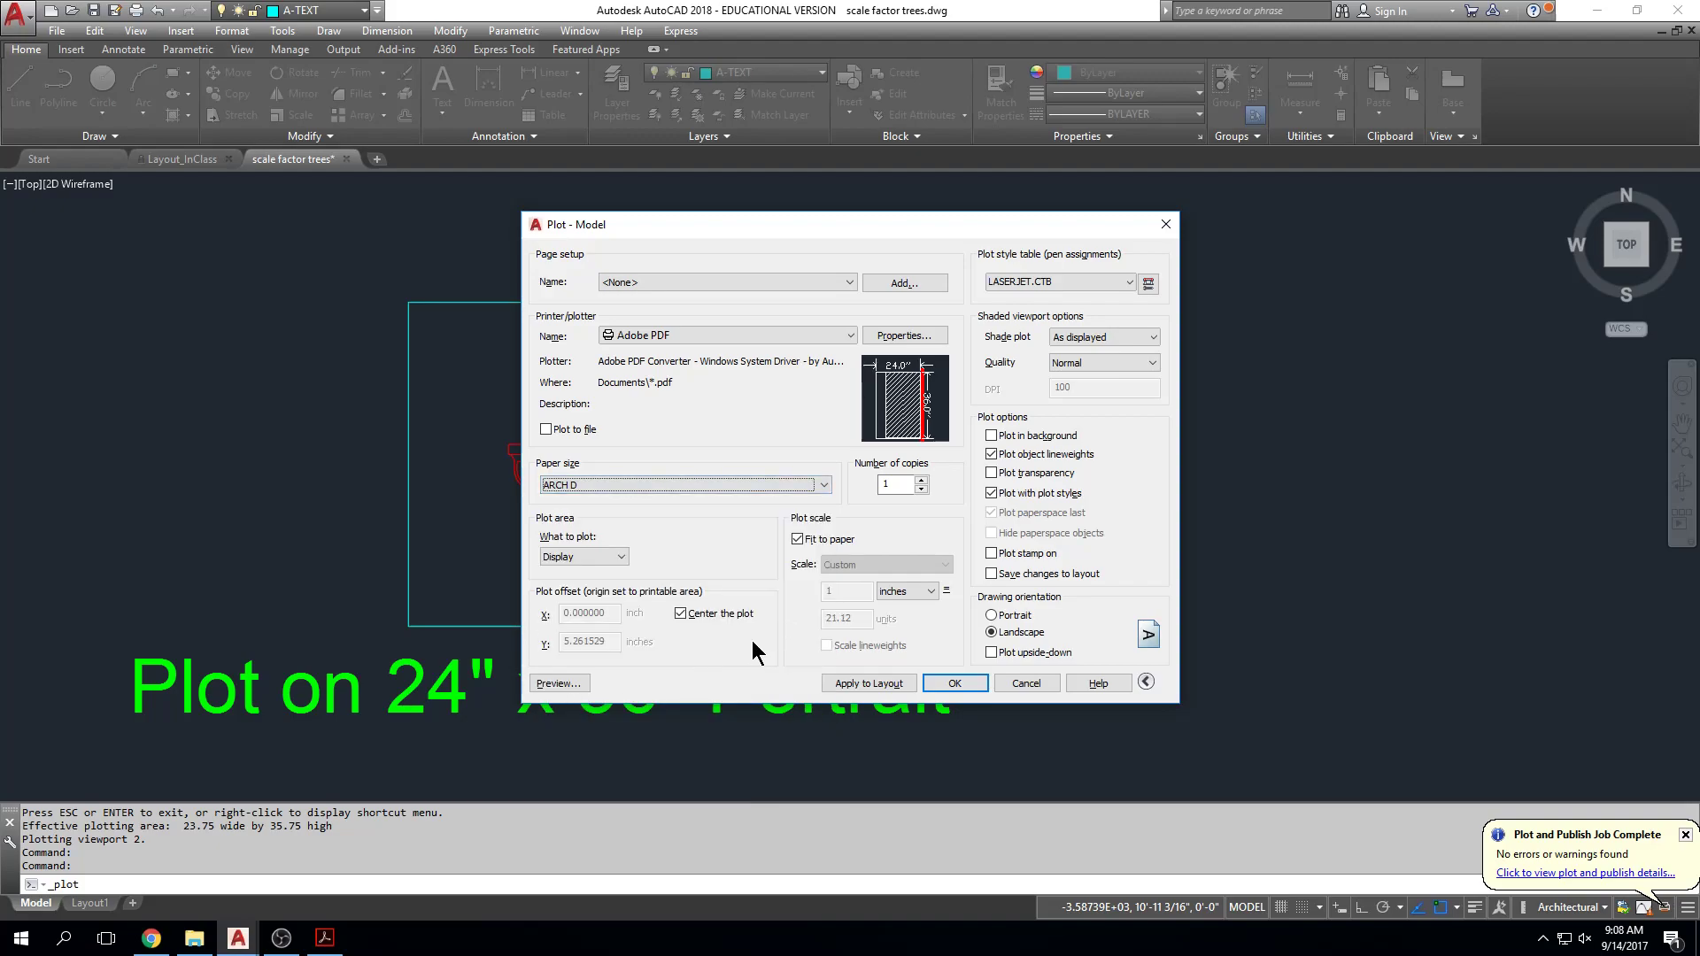
click(164, 941)
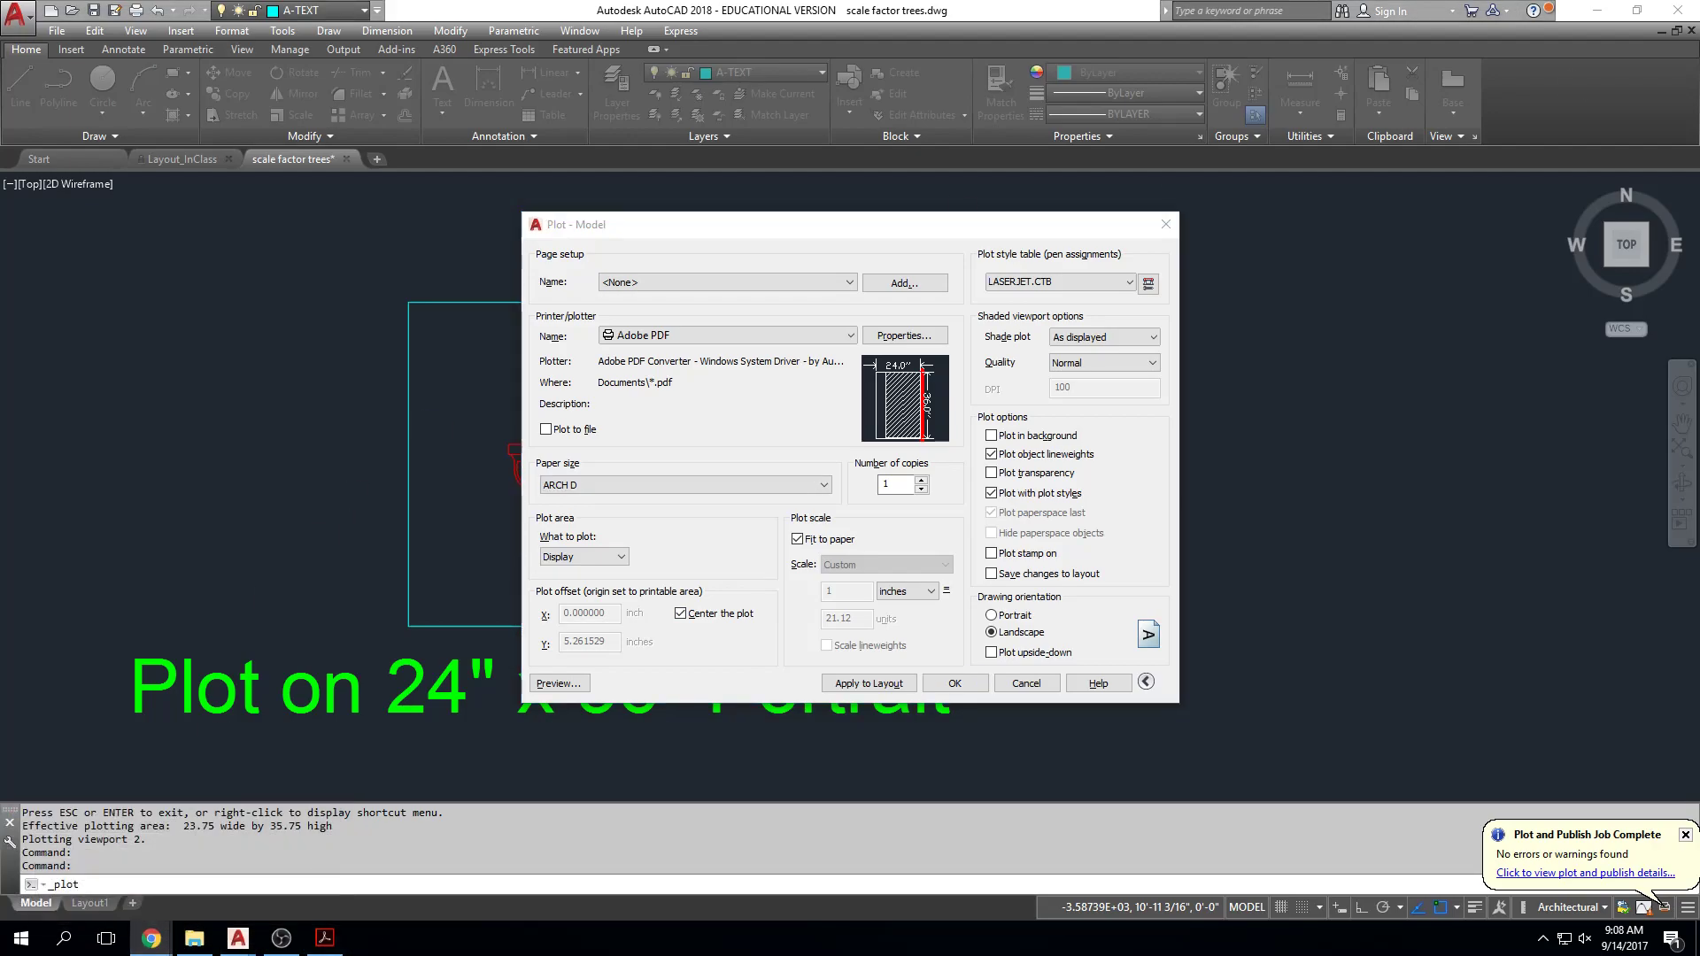
Step: Search 'arch size d page' and confirm archtoolbox's ARCH table lists ARCH D as 24 x 36 in
drag(1699, 96, 694, 44)
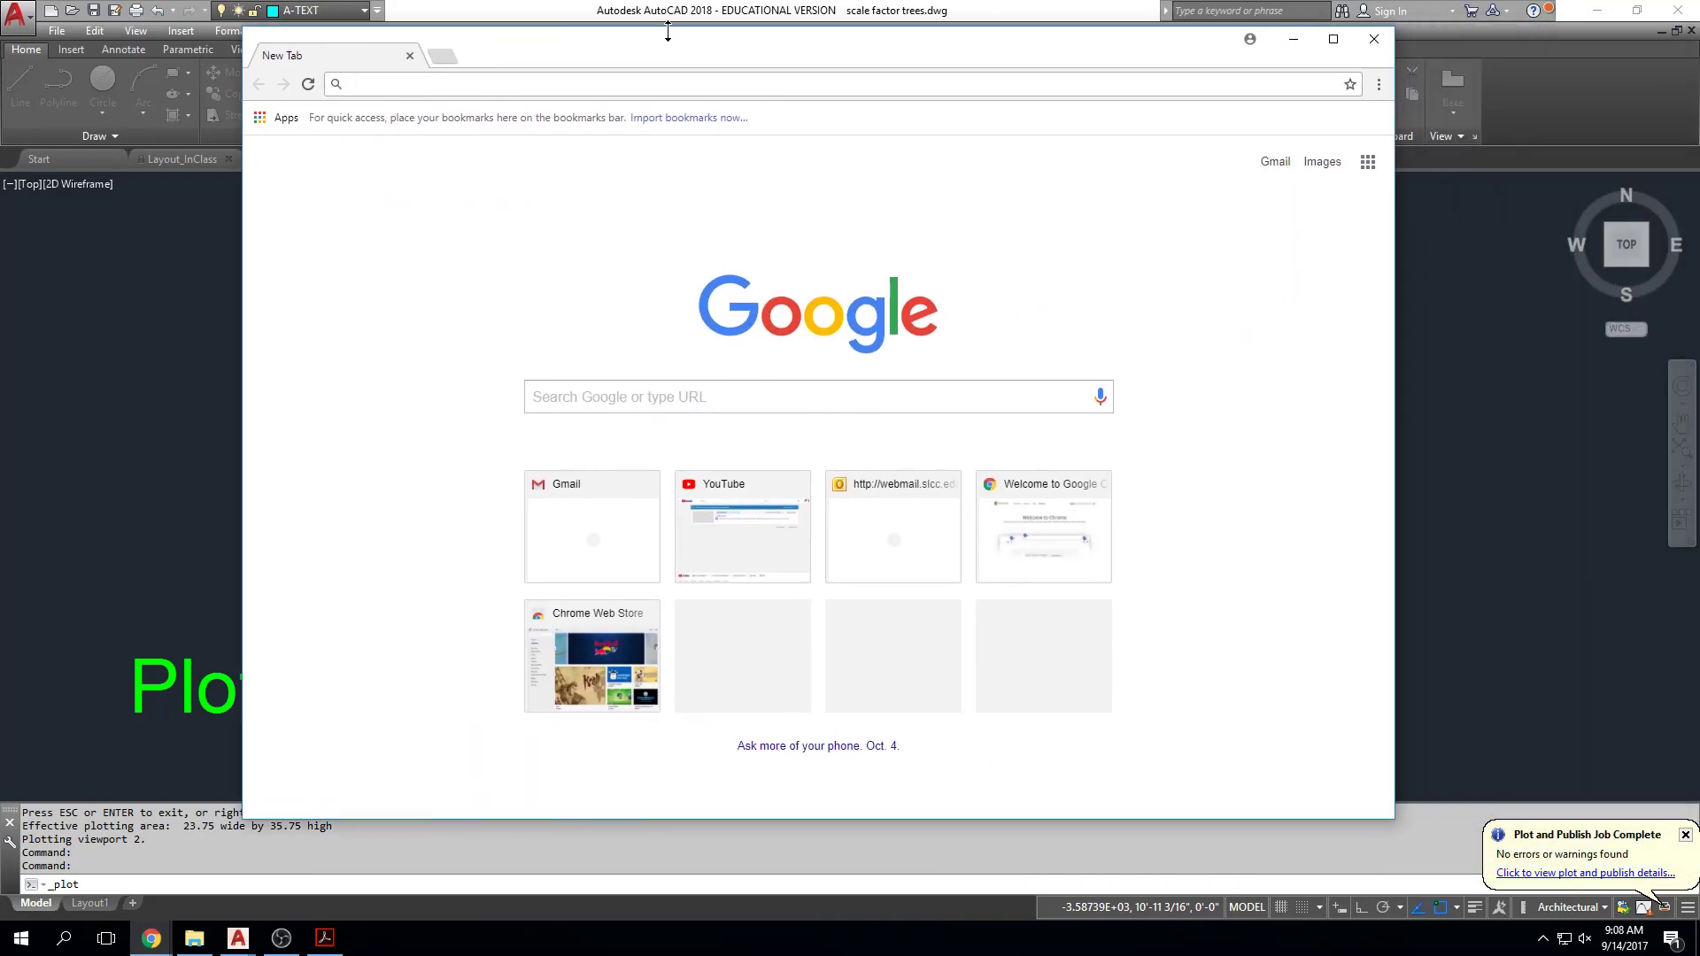
text(arch size)
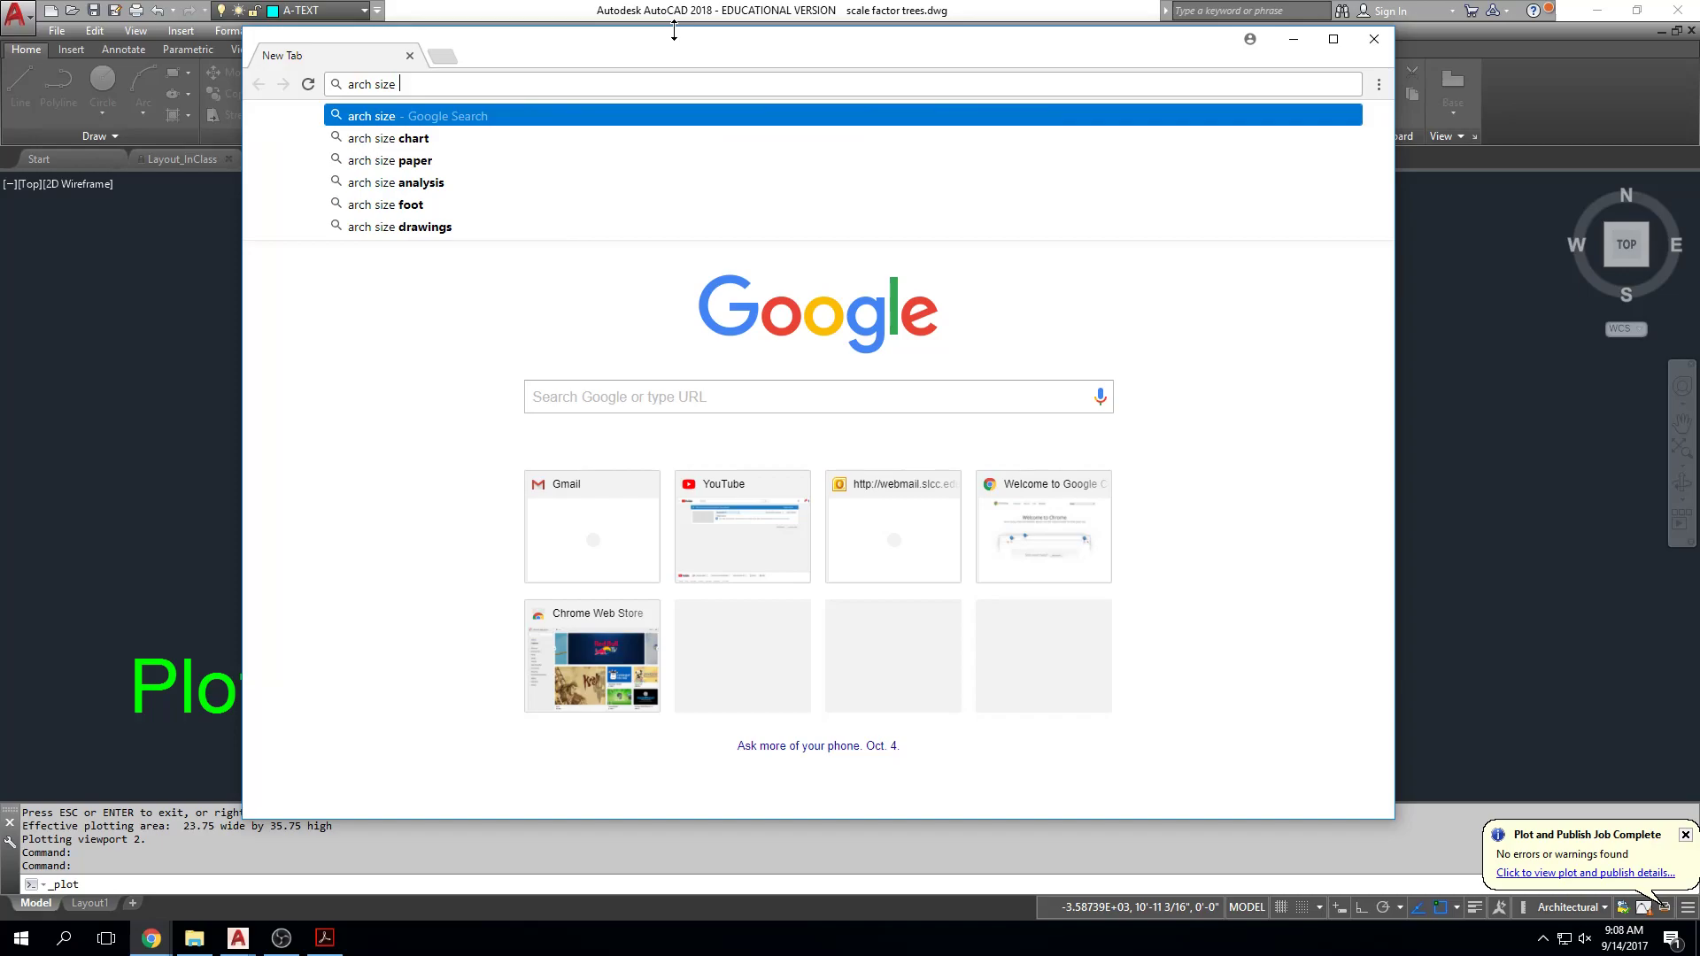
text( d page)
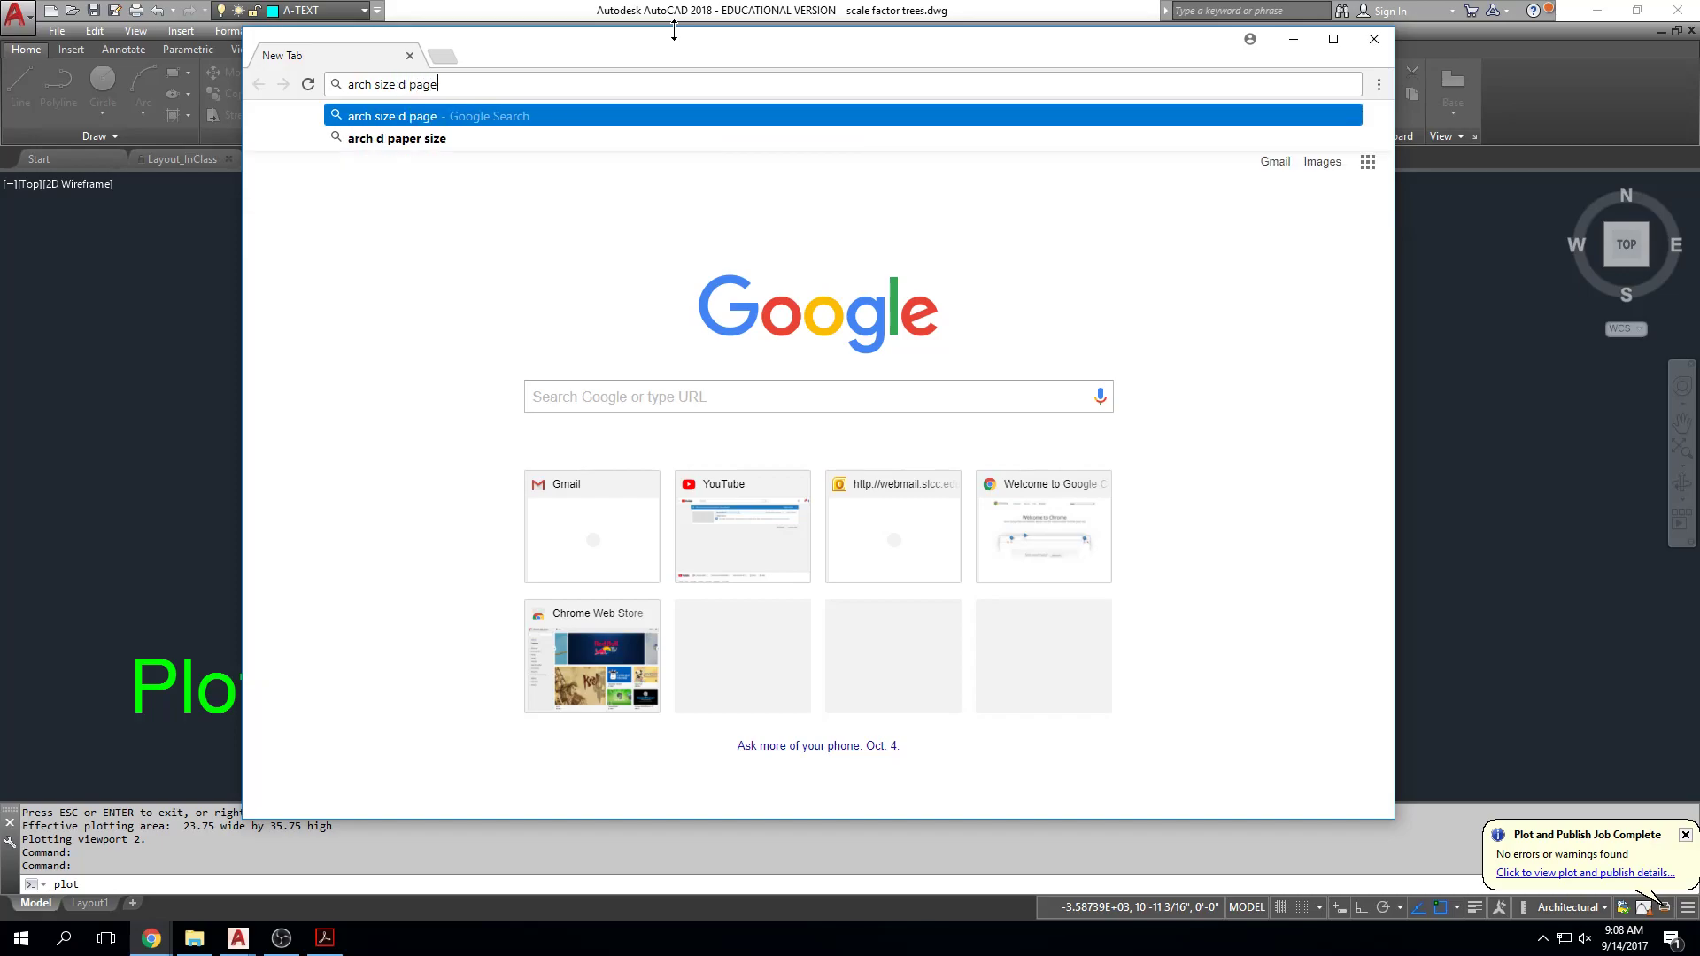
key(Return)
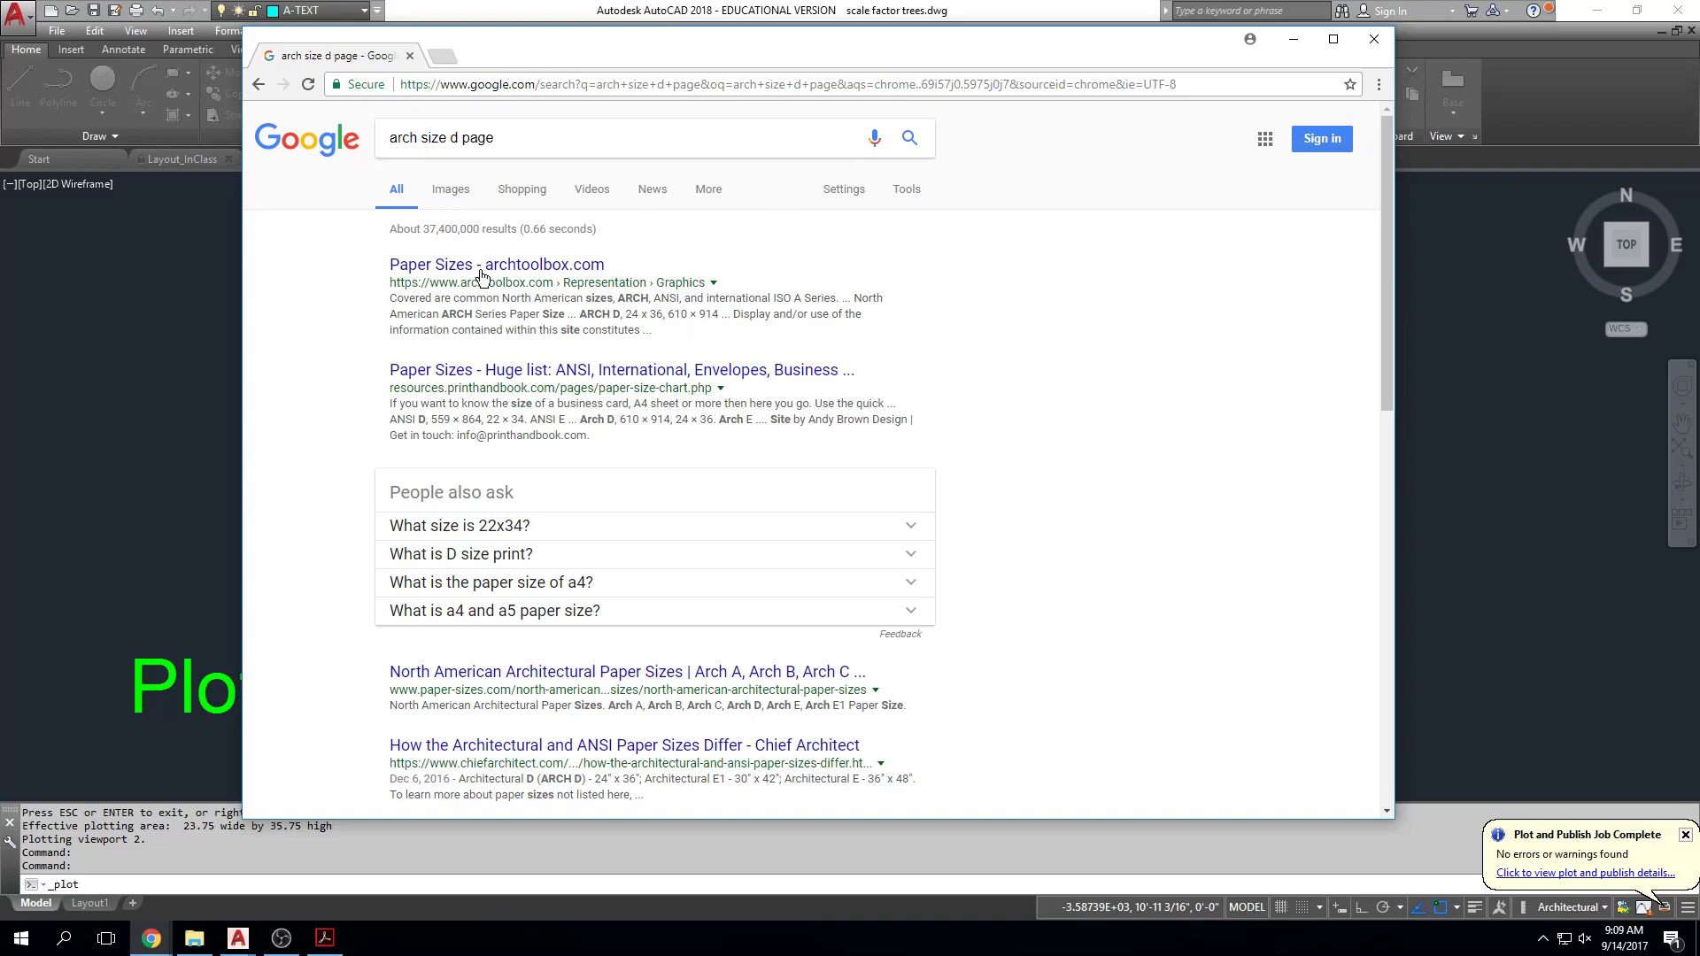
click(418, 265)
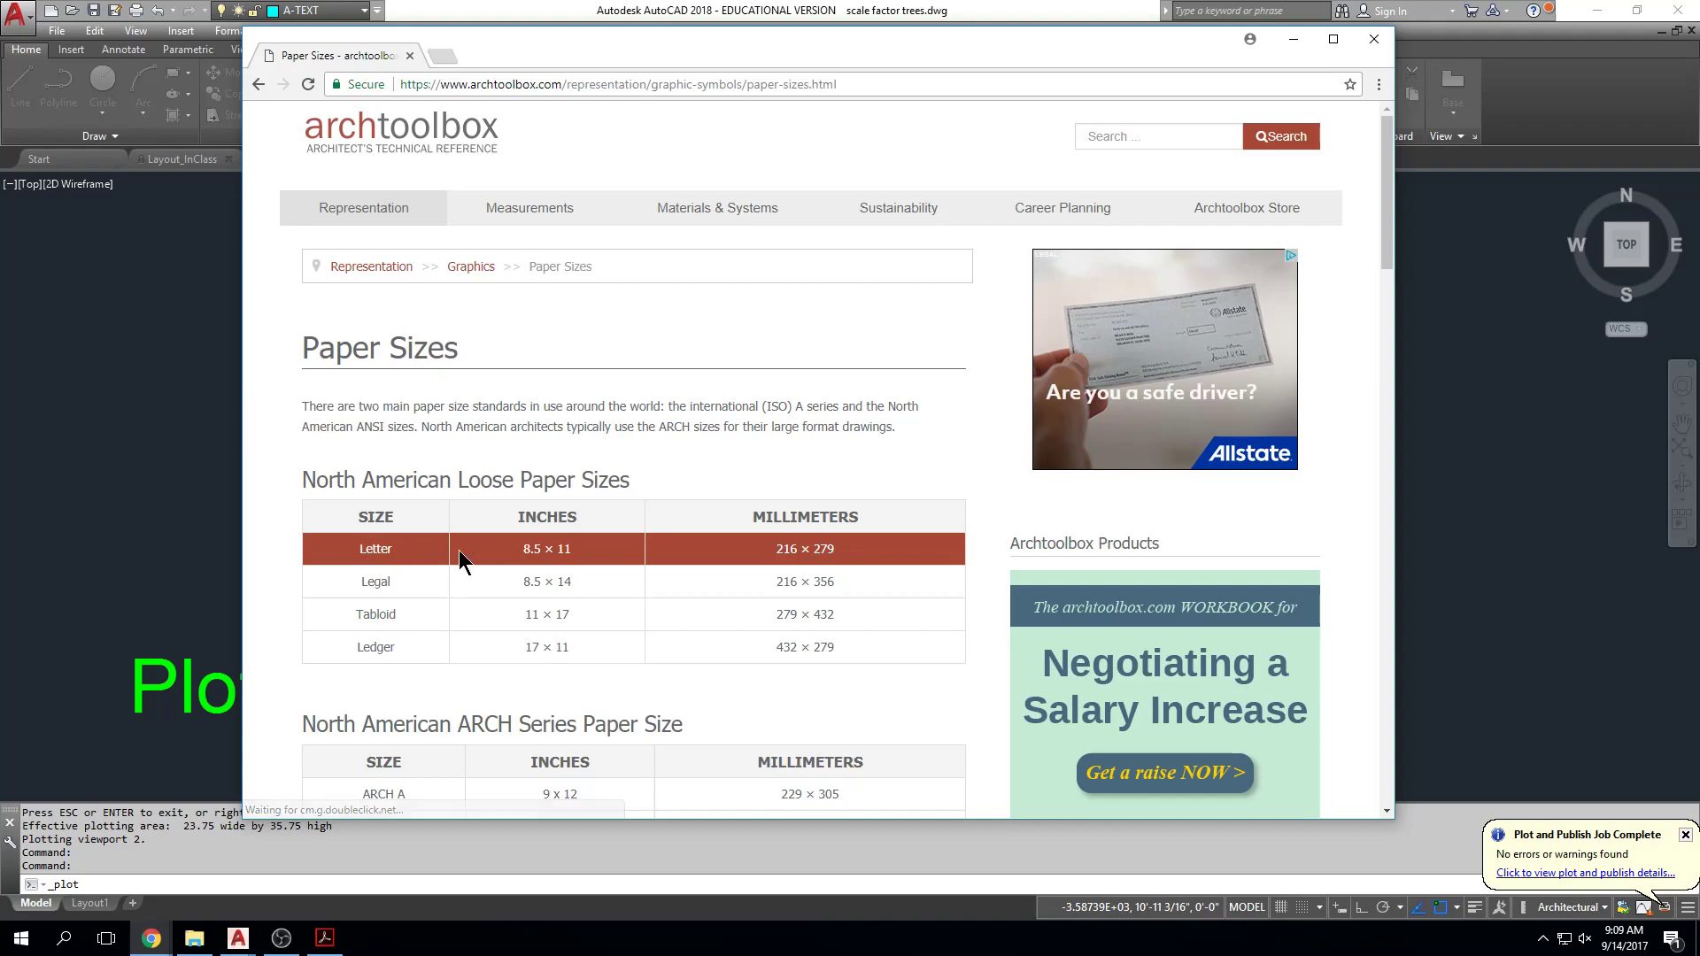
scroll(850, 638, down, 1)
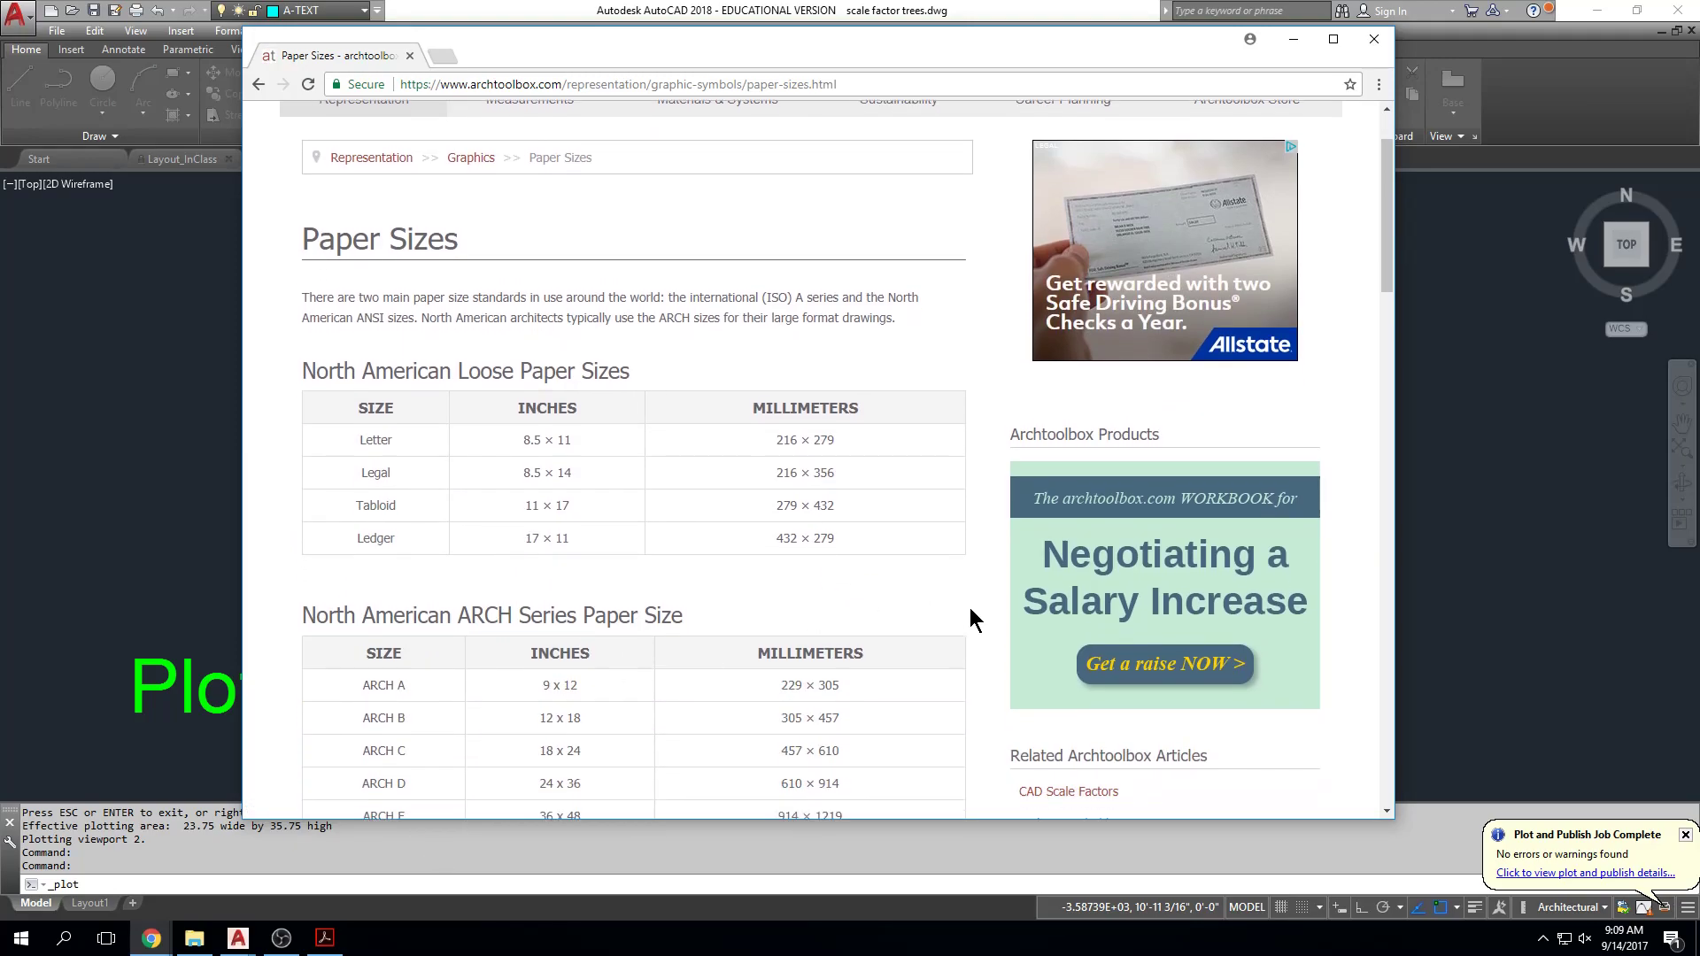
scroll(969, 608, down, 2)
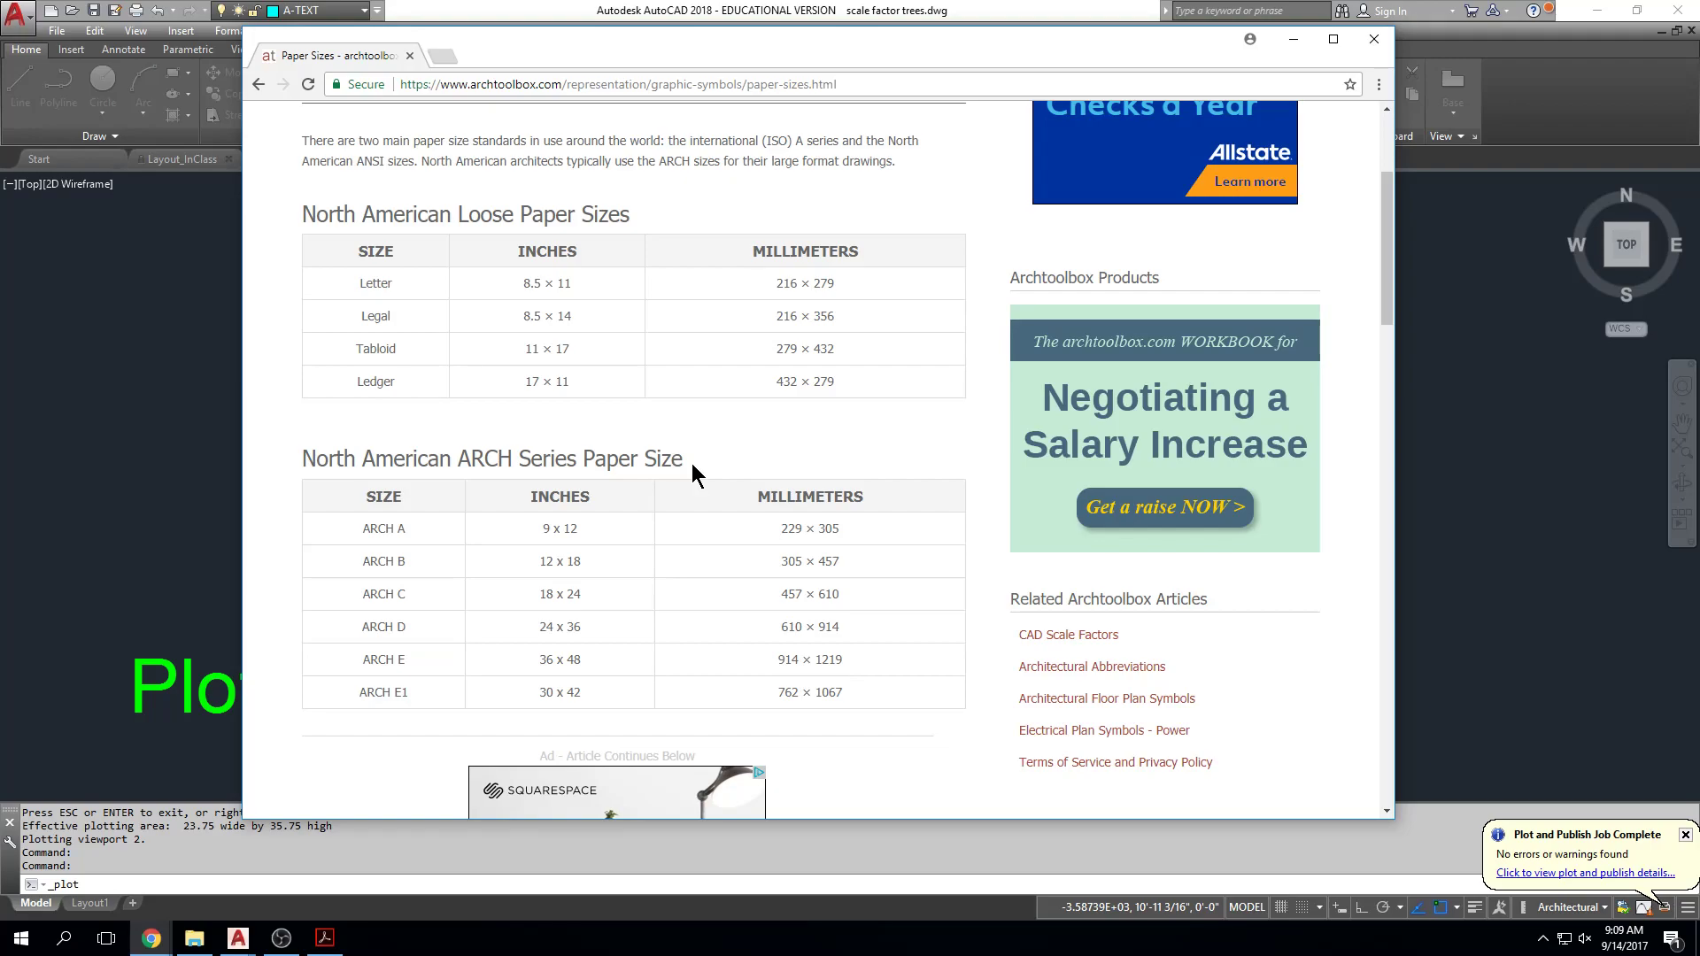
click(1293, 39)
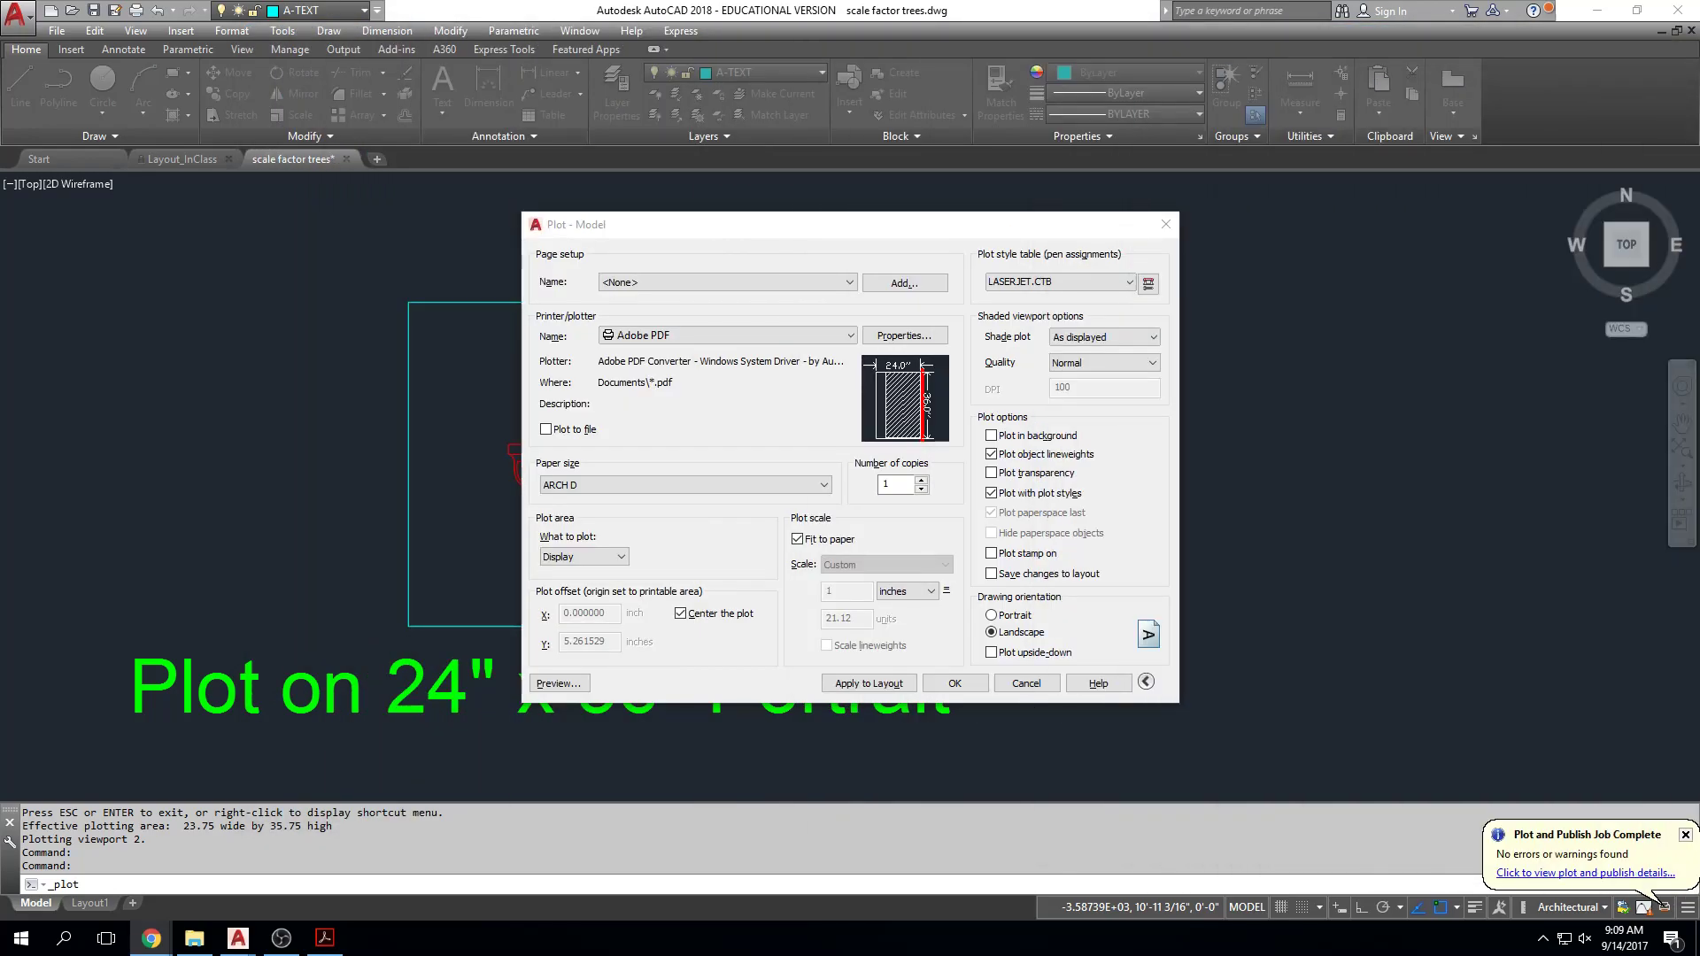
Step: Cancel the plot, close the toilet PDF, and reposition the 24x36 pdf toilet.pdf desktop icon
click(1026, 683)
click(325, 938)
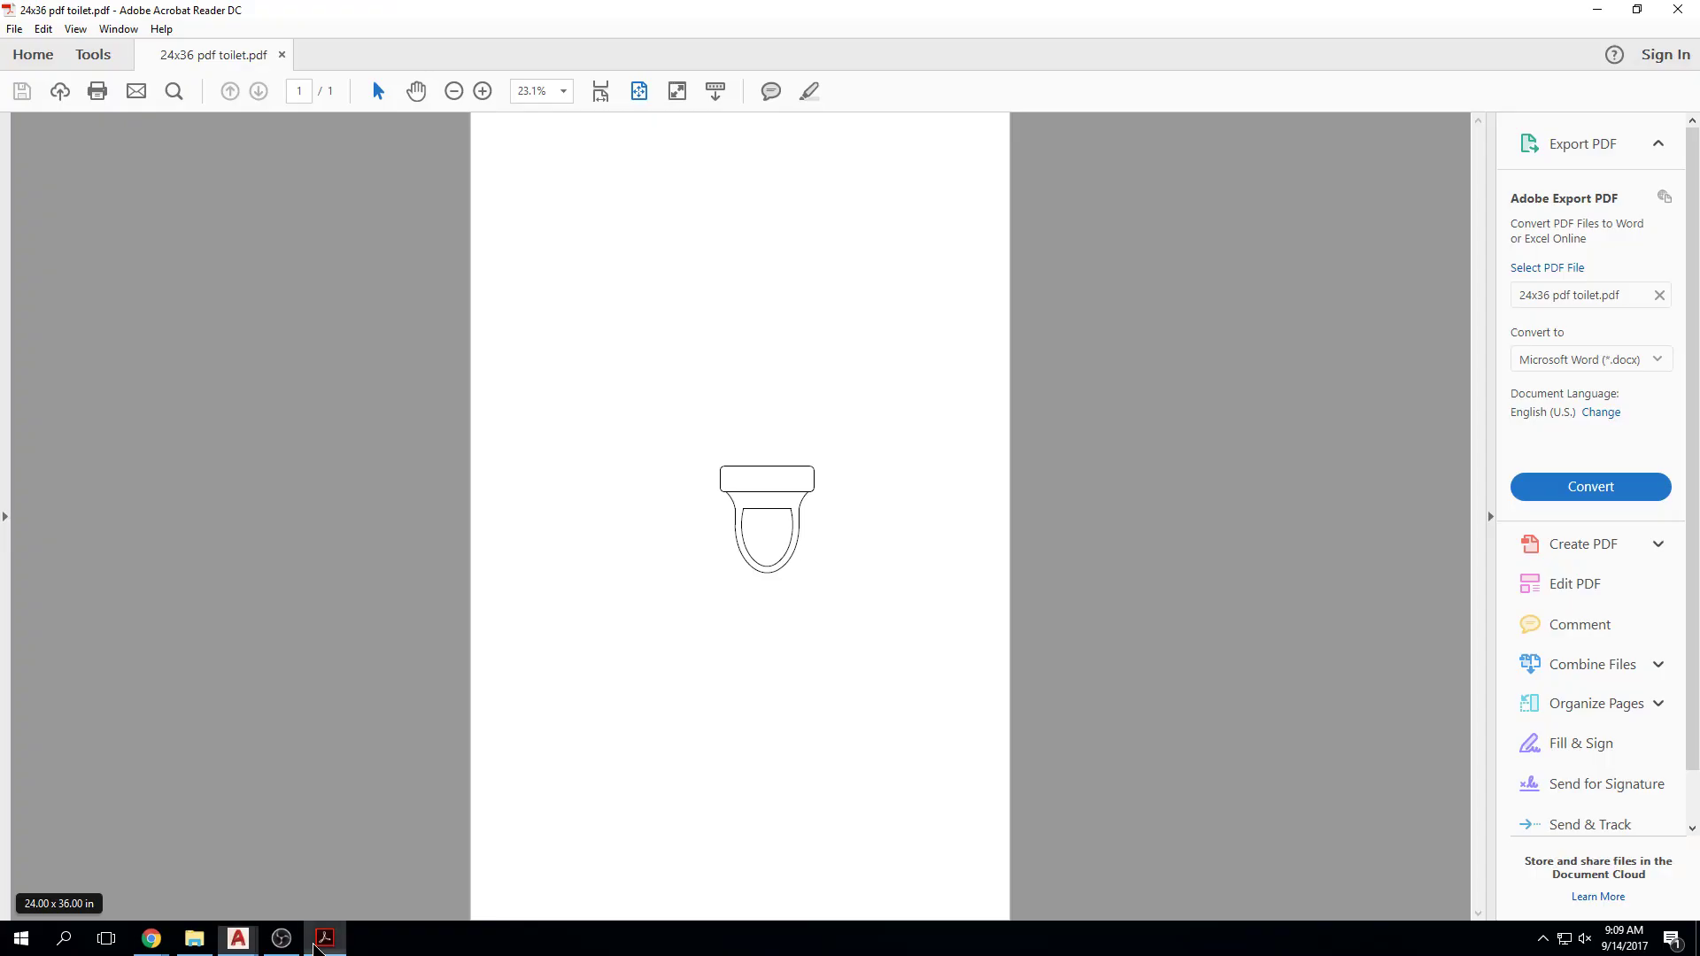
click(1677, 8)
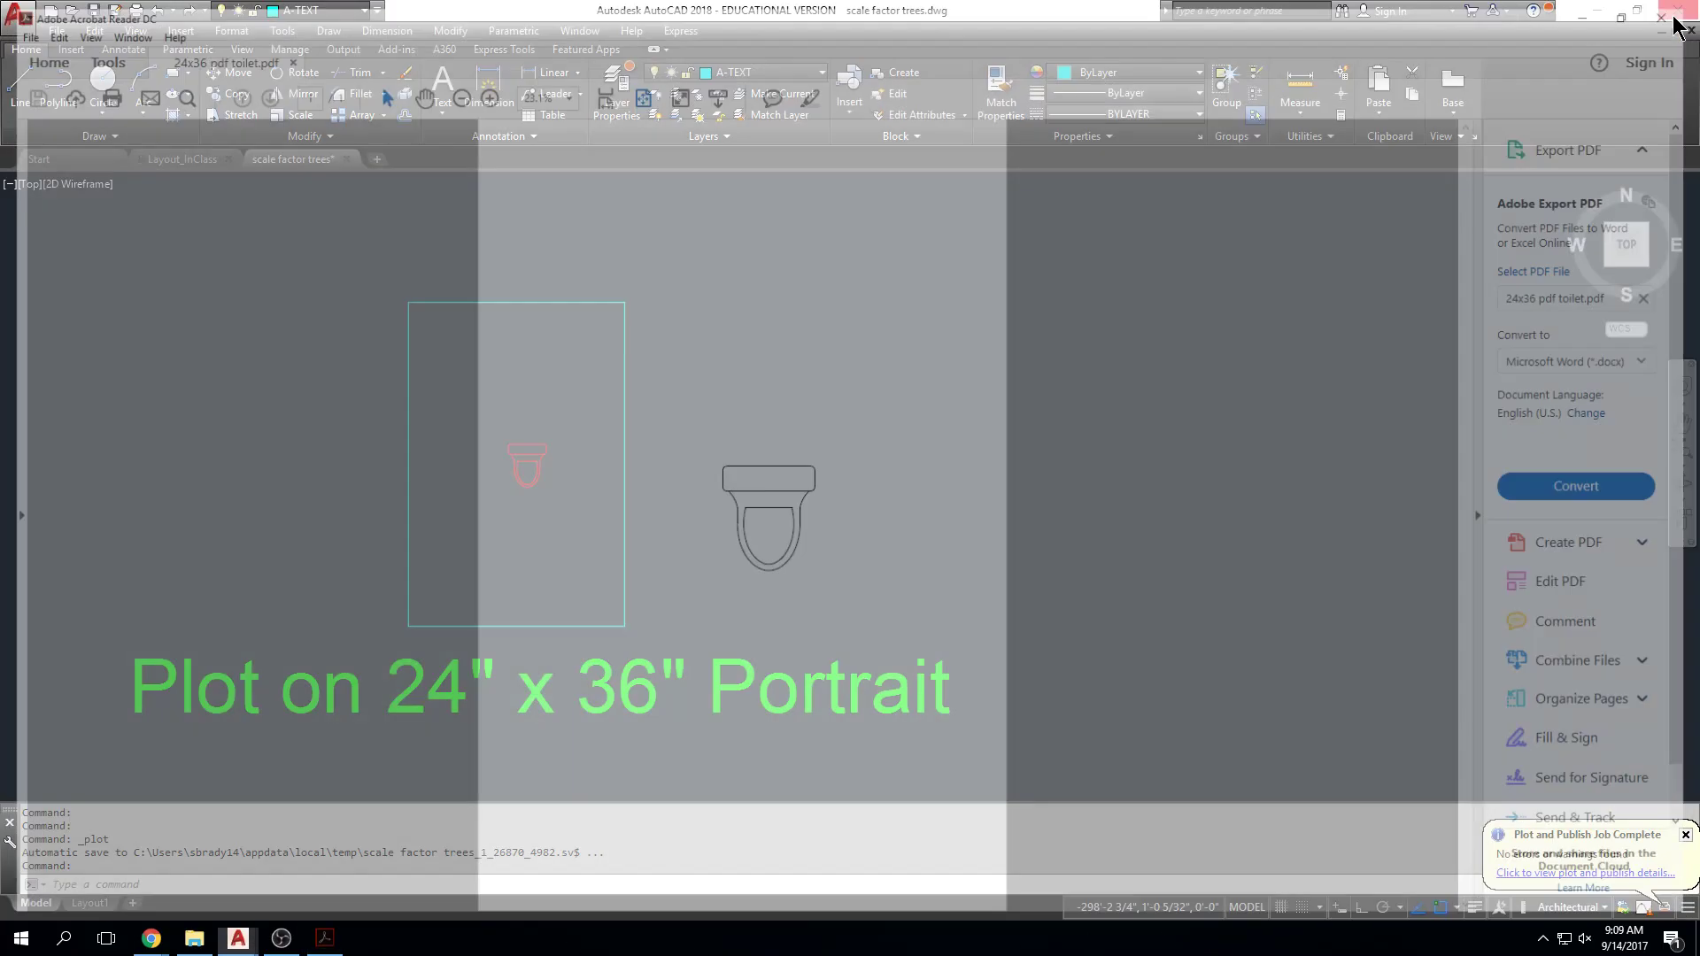
click(1605, 11)
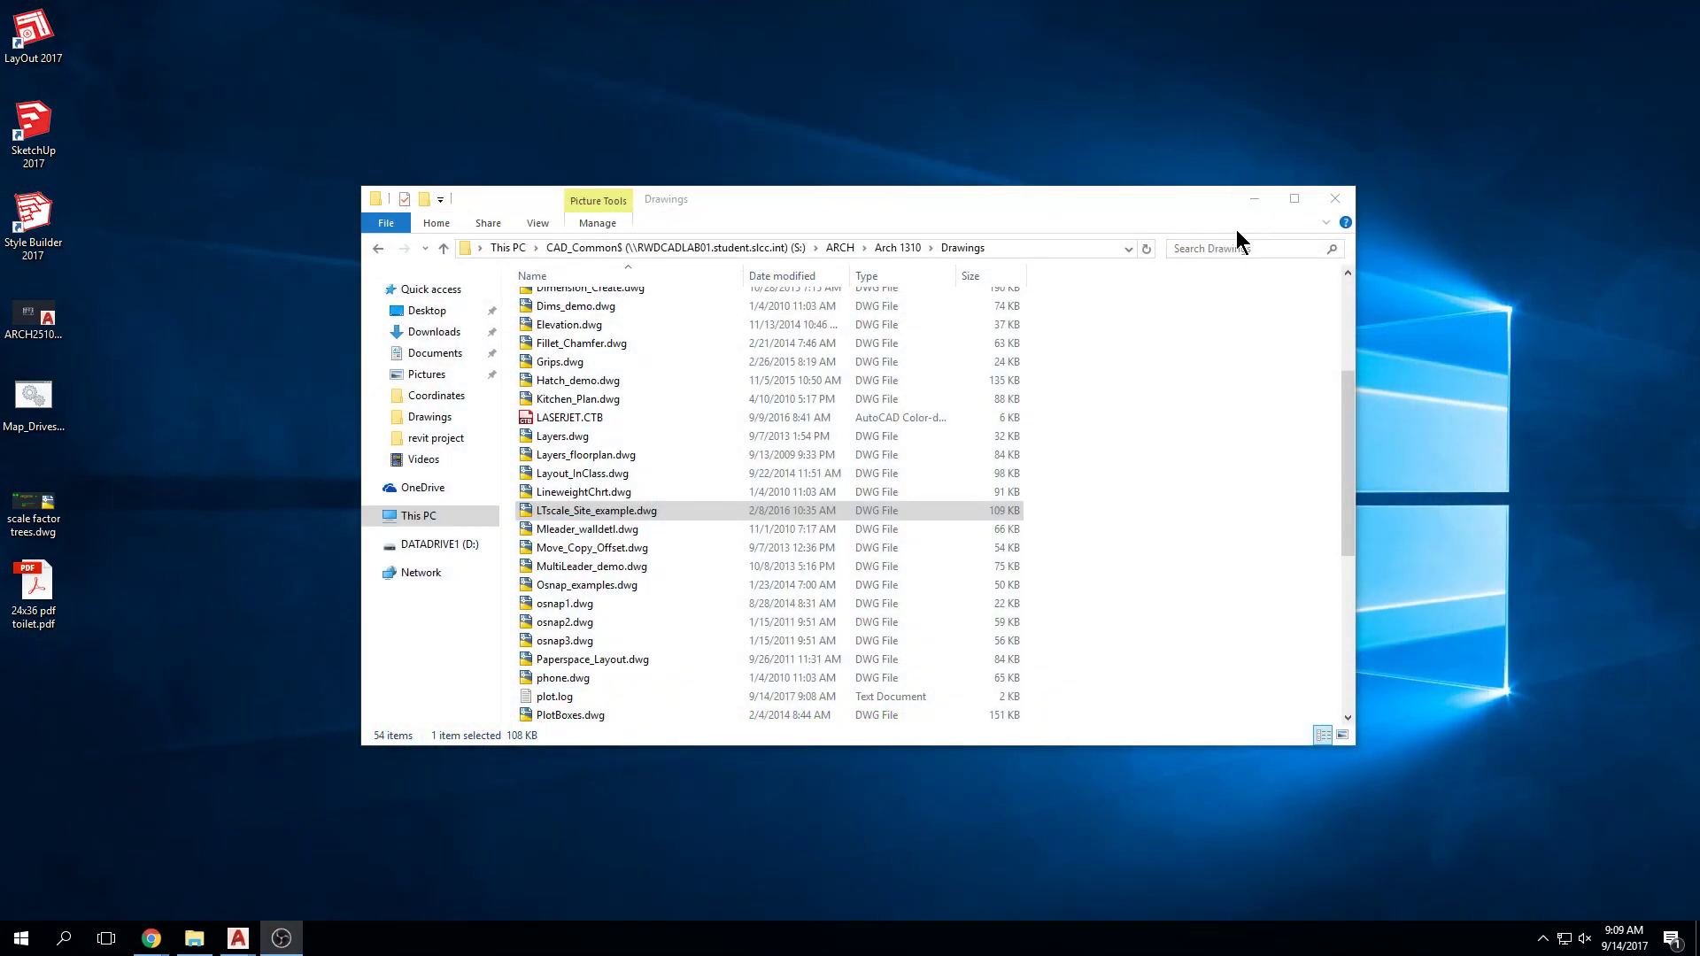
click(1256, 200)
drag(34, 589, 856, 437)
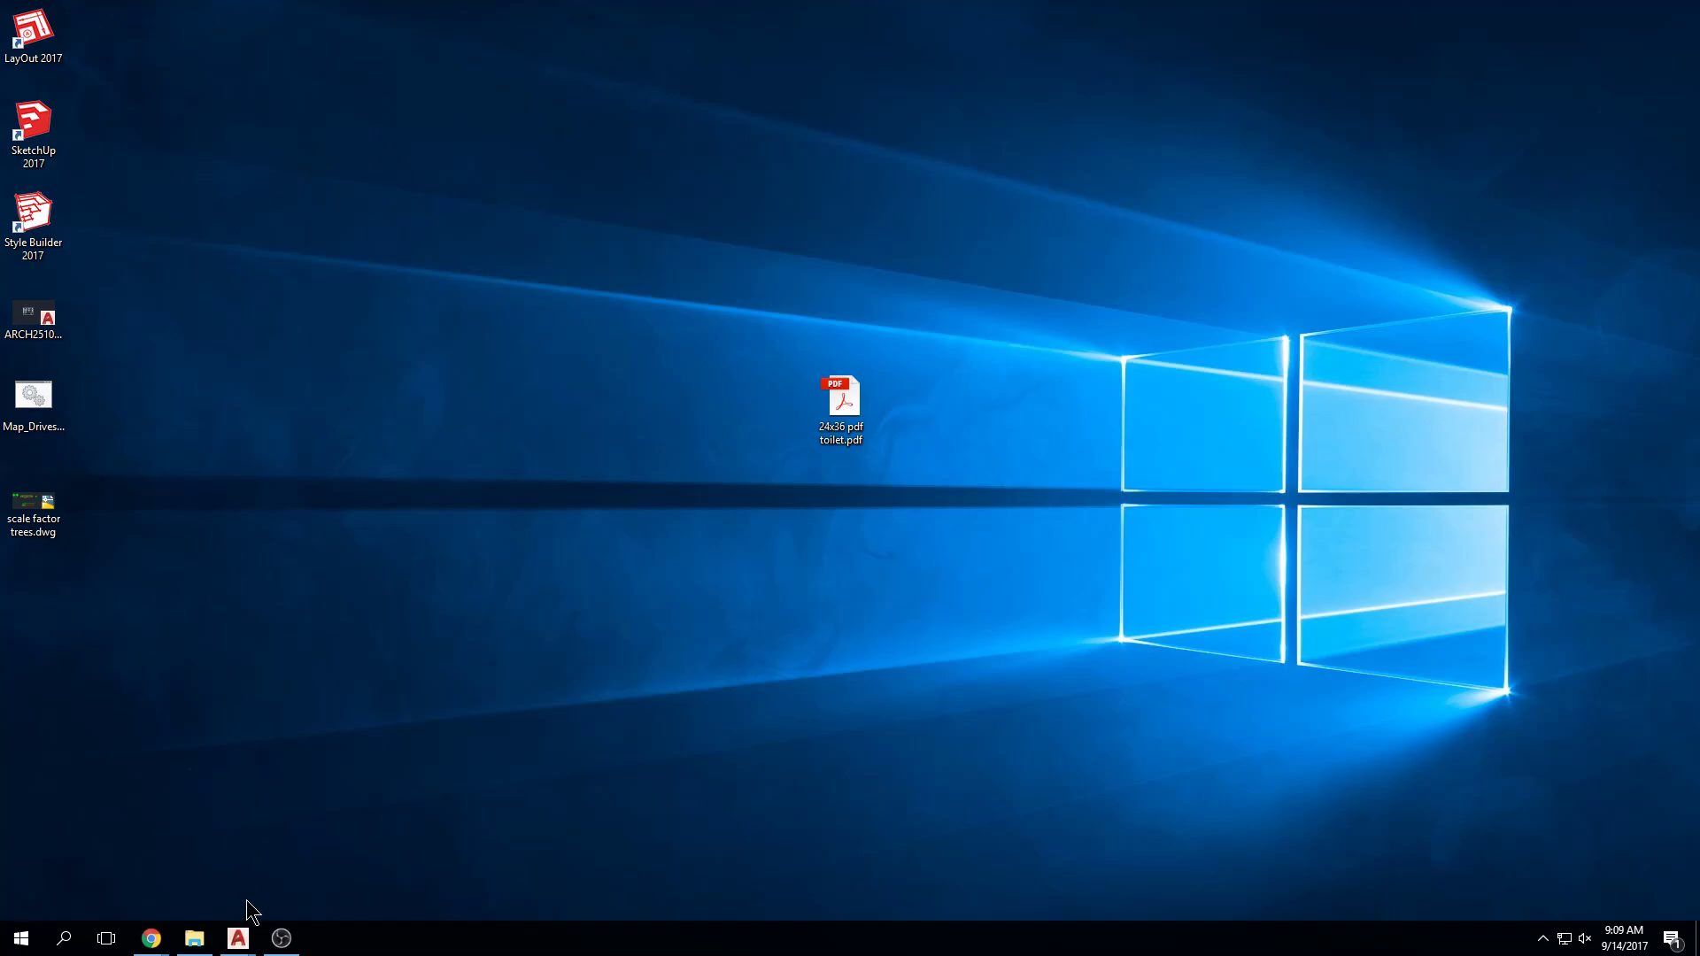
Step: Restore the scale factor trees drawing showing the trees, house and instructions together
mouse_move(238, 938)
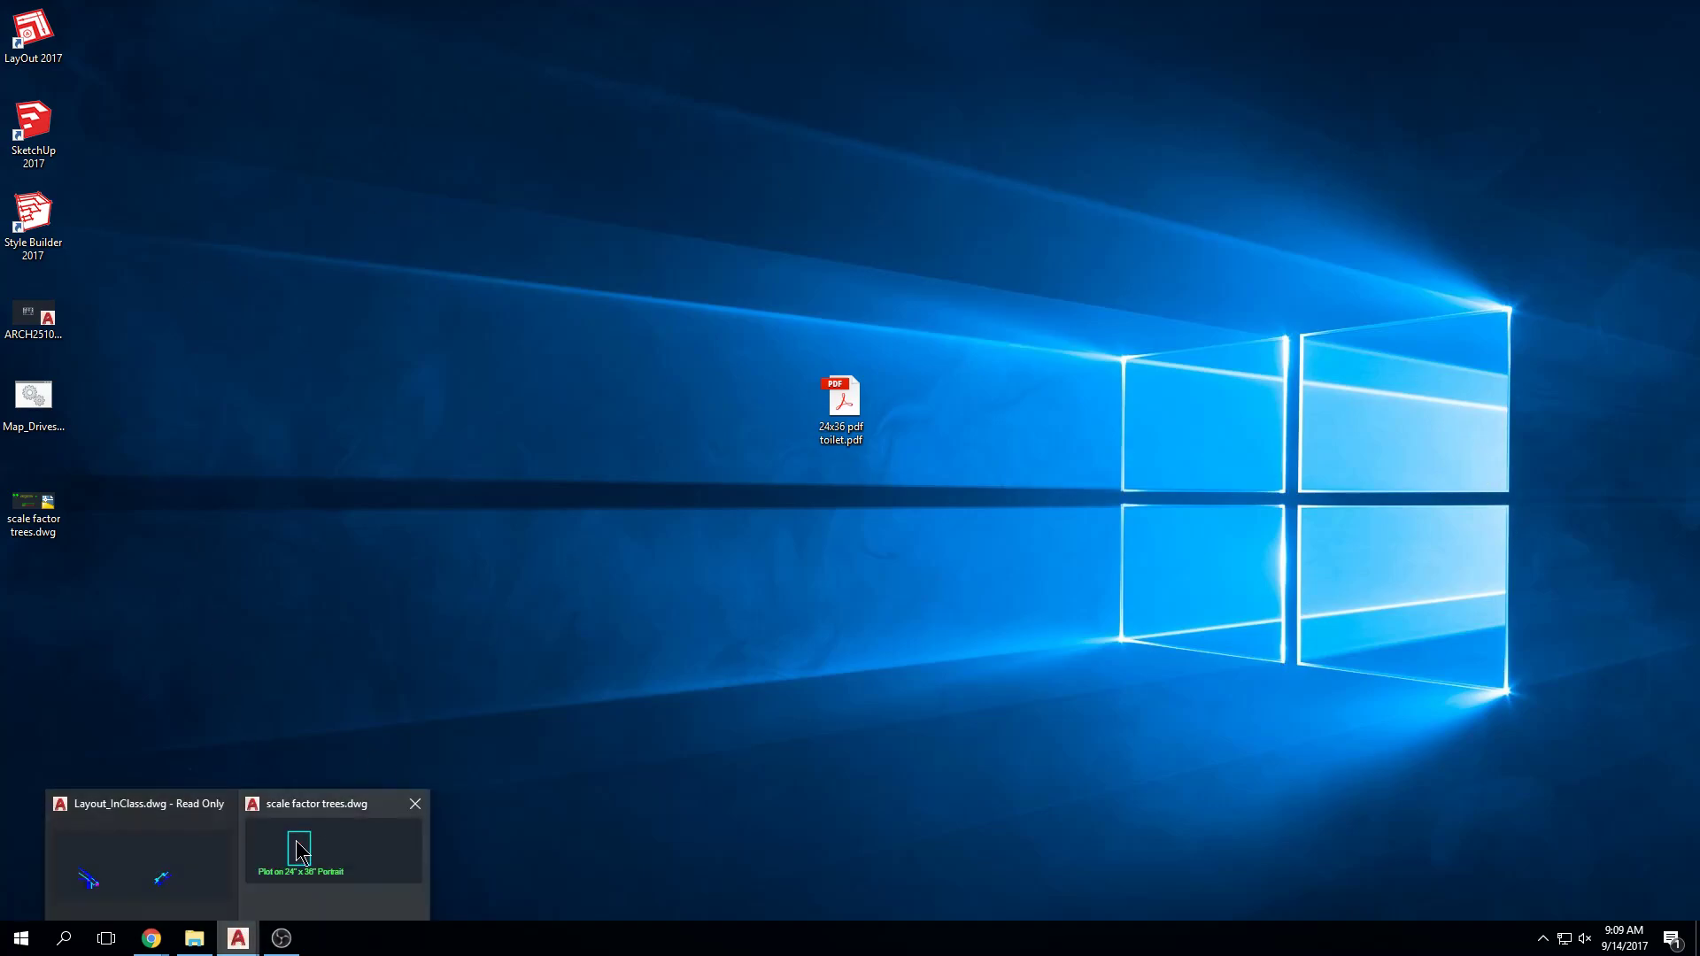
click(299, 852)
click(1268, 22)
scroll(1071, 417, down, 10)
middle_drag(1082, 424, 778, 459)
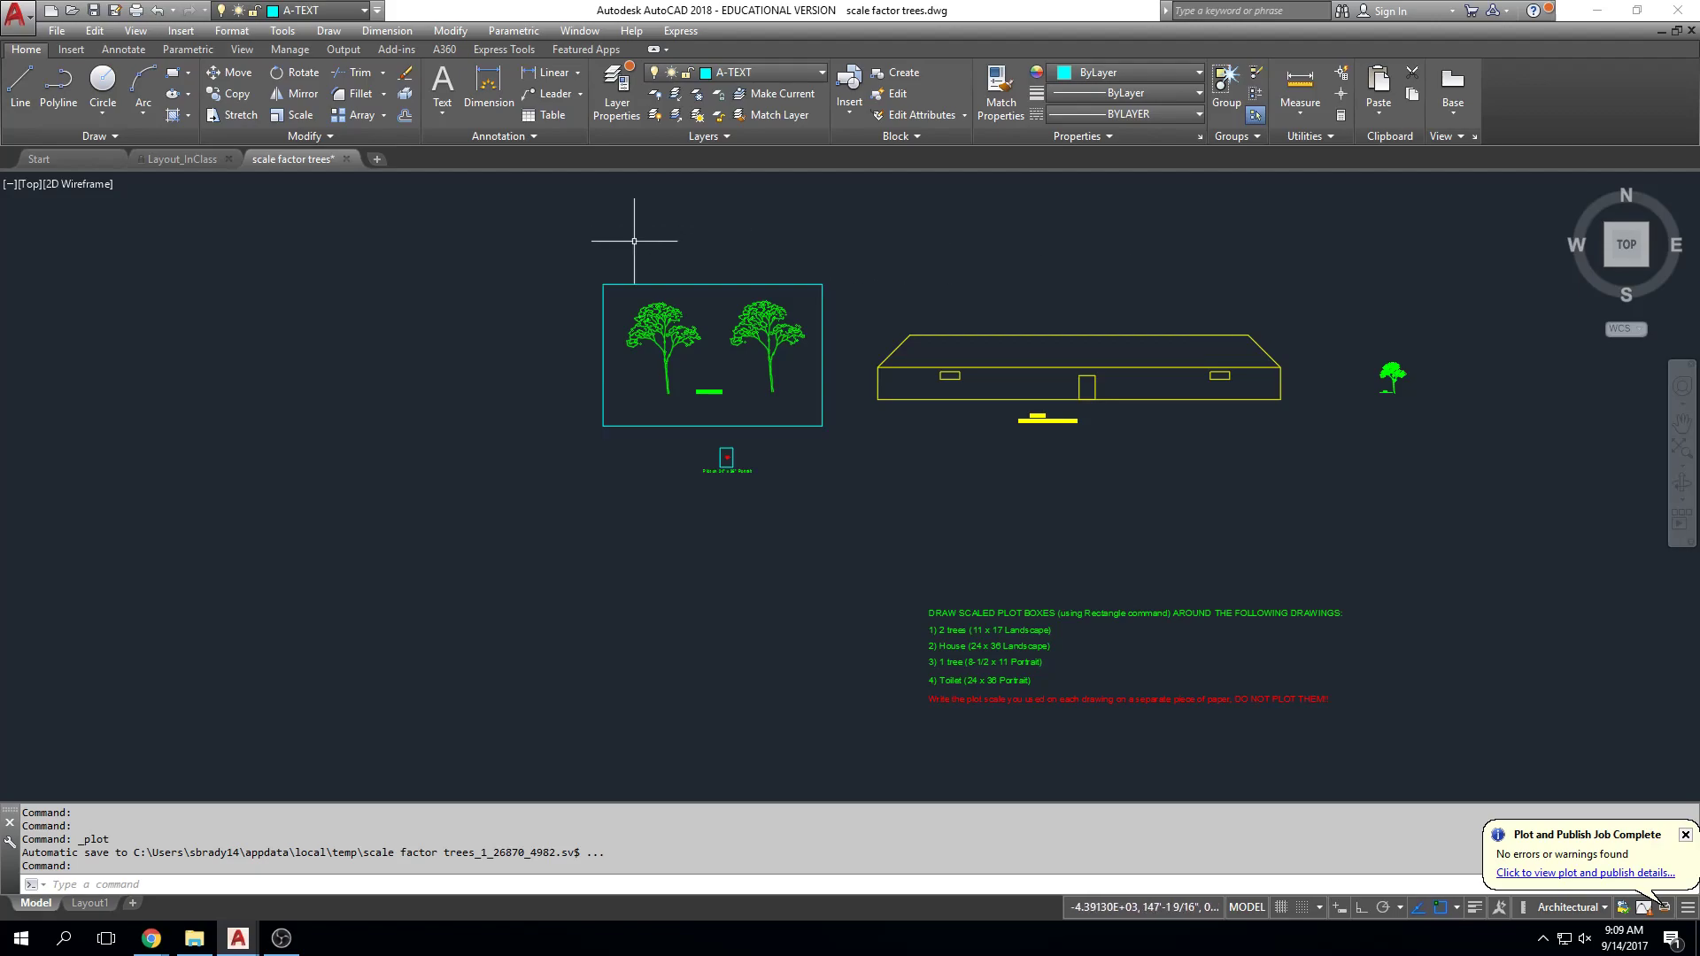
Step: Replace the 24" x 36" Portrait plot label text with the student's name
scroll(1112, 391, up, 6)
scroll(1112, 391, down, 4)
middle_drag(1180, 412, 1097, 410)
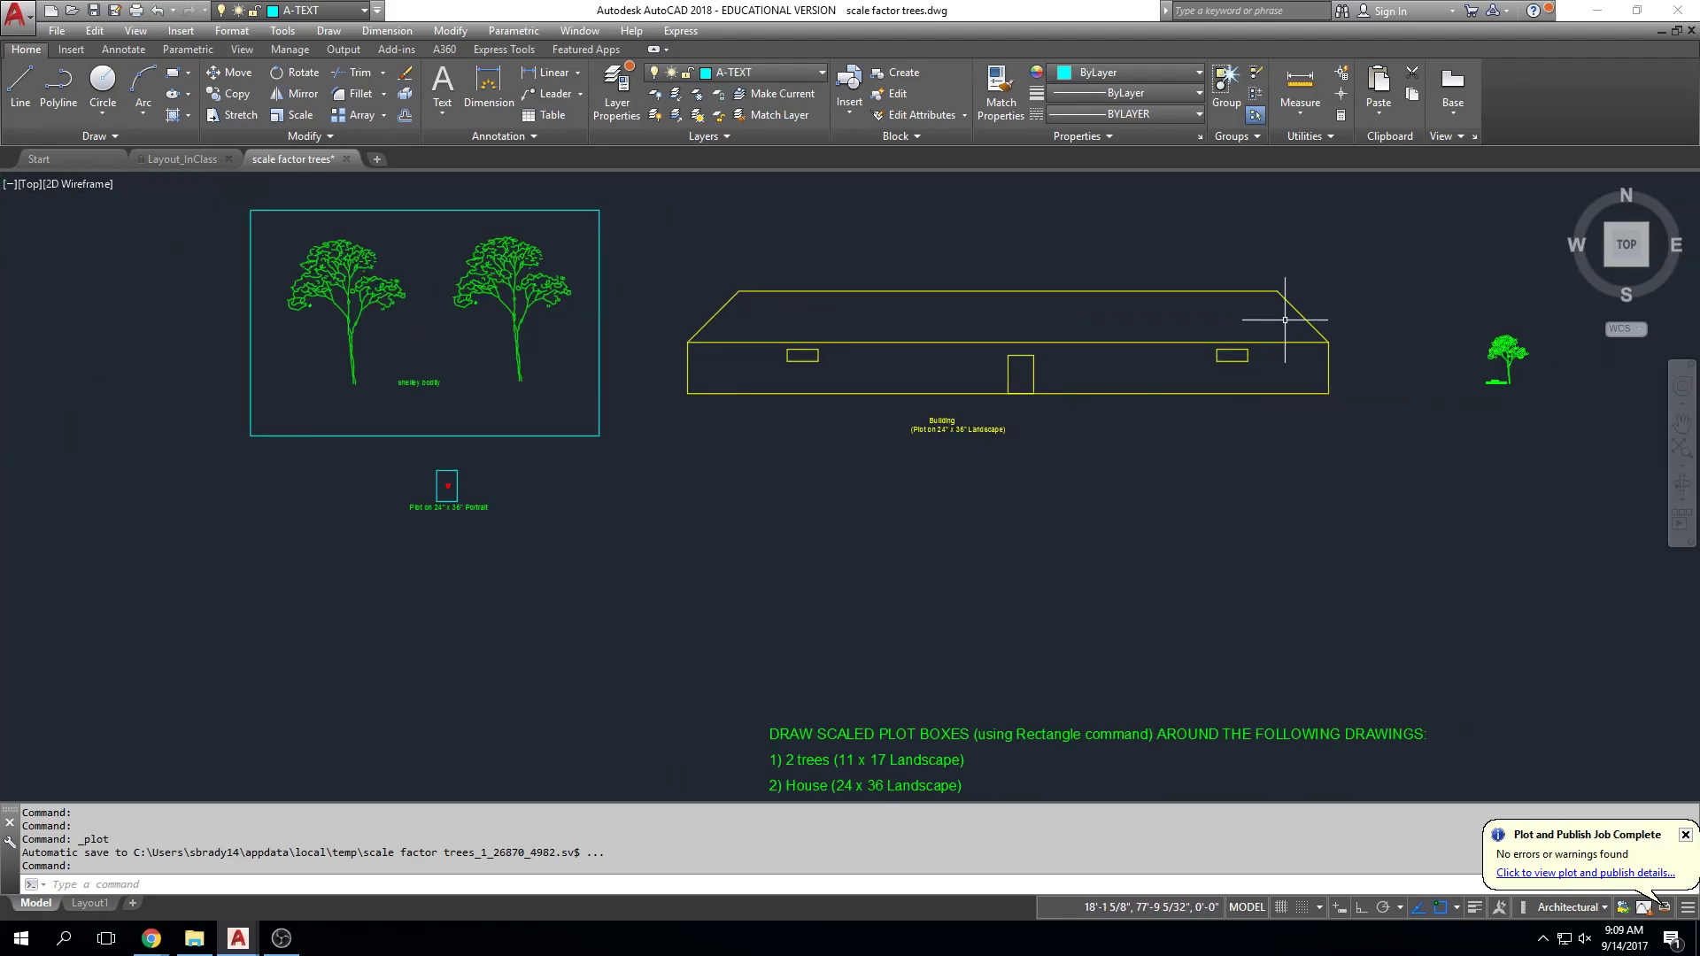
scroll(912, 420, up, 6)
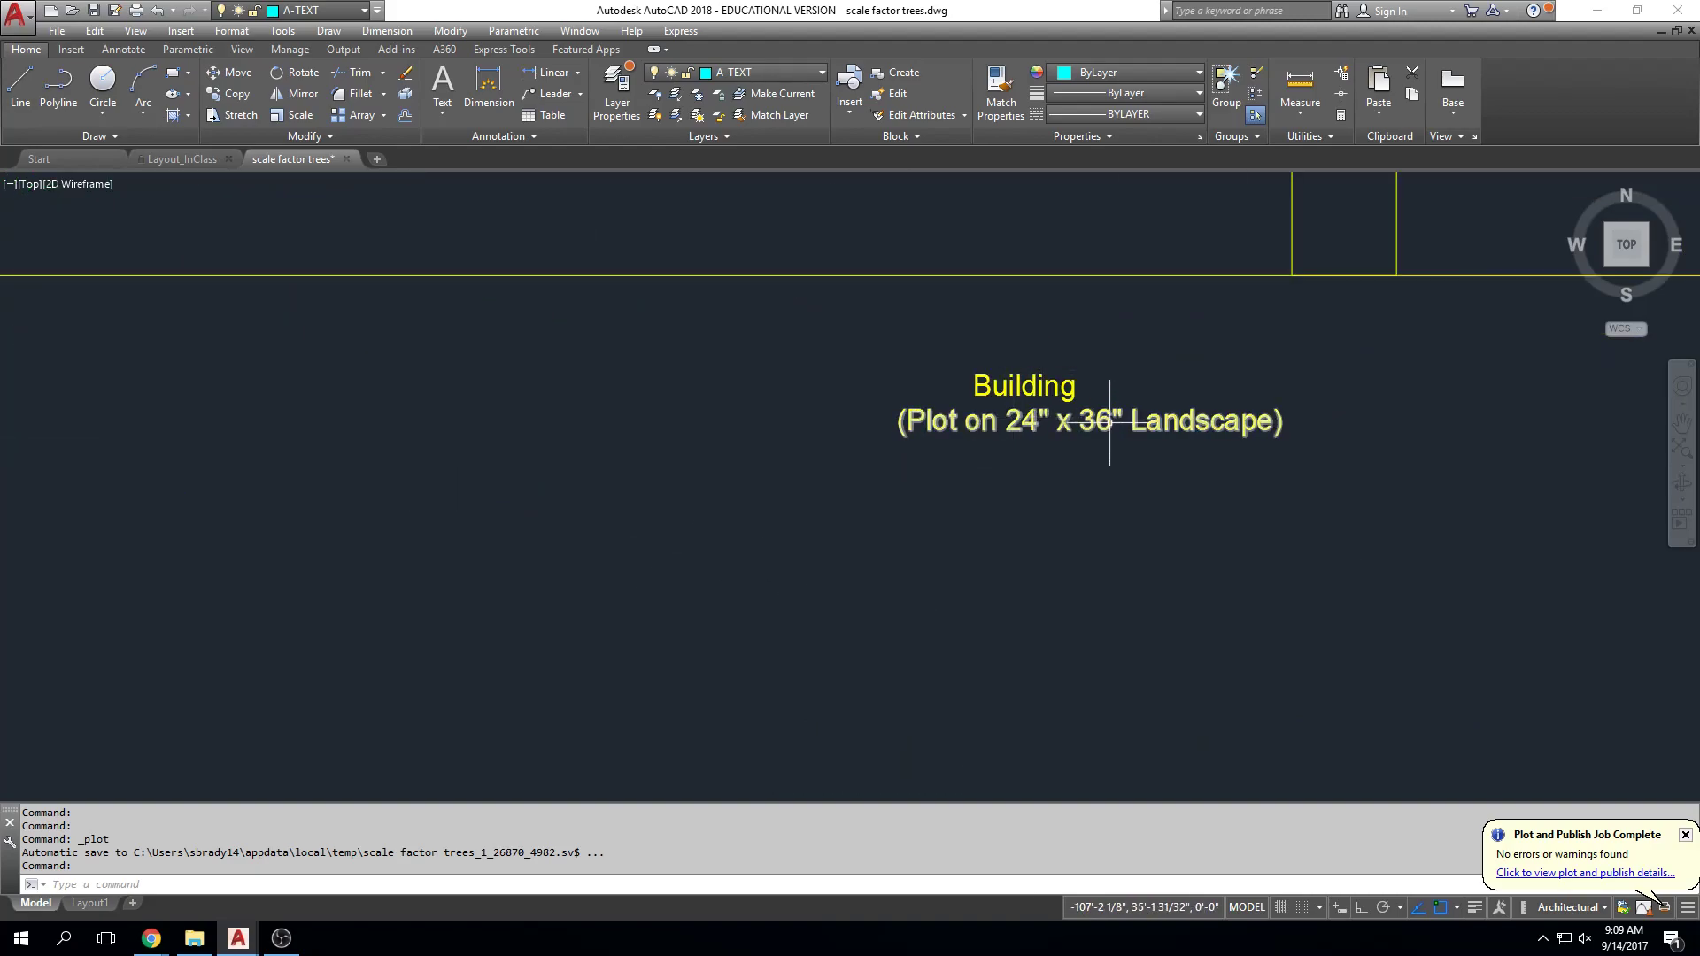
scroll(583, 544, down, 2)
scroll(583, 543, down, 2)
middle_drag(570, 543, 1245, 380)
scroll(612, 454, up, 8)
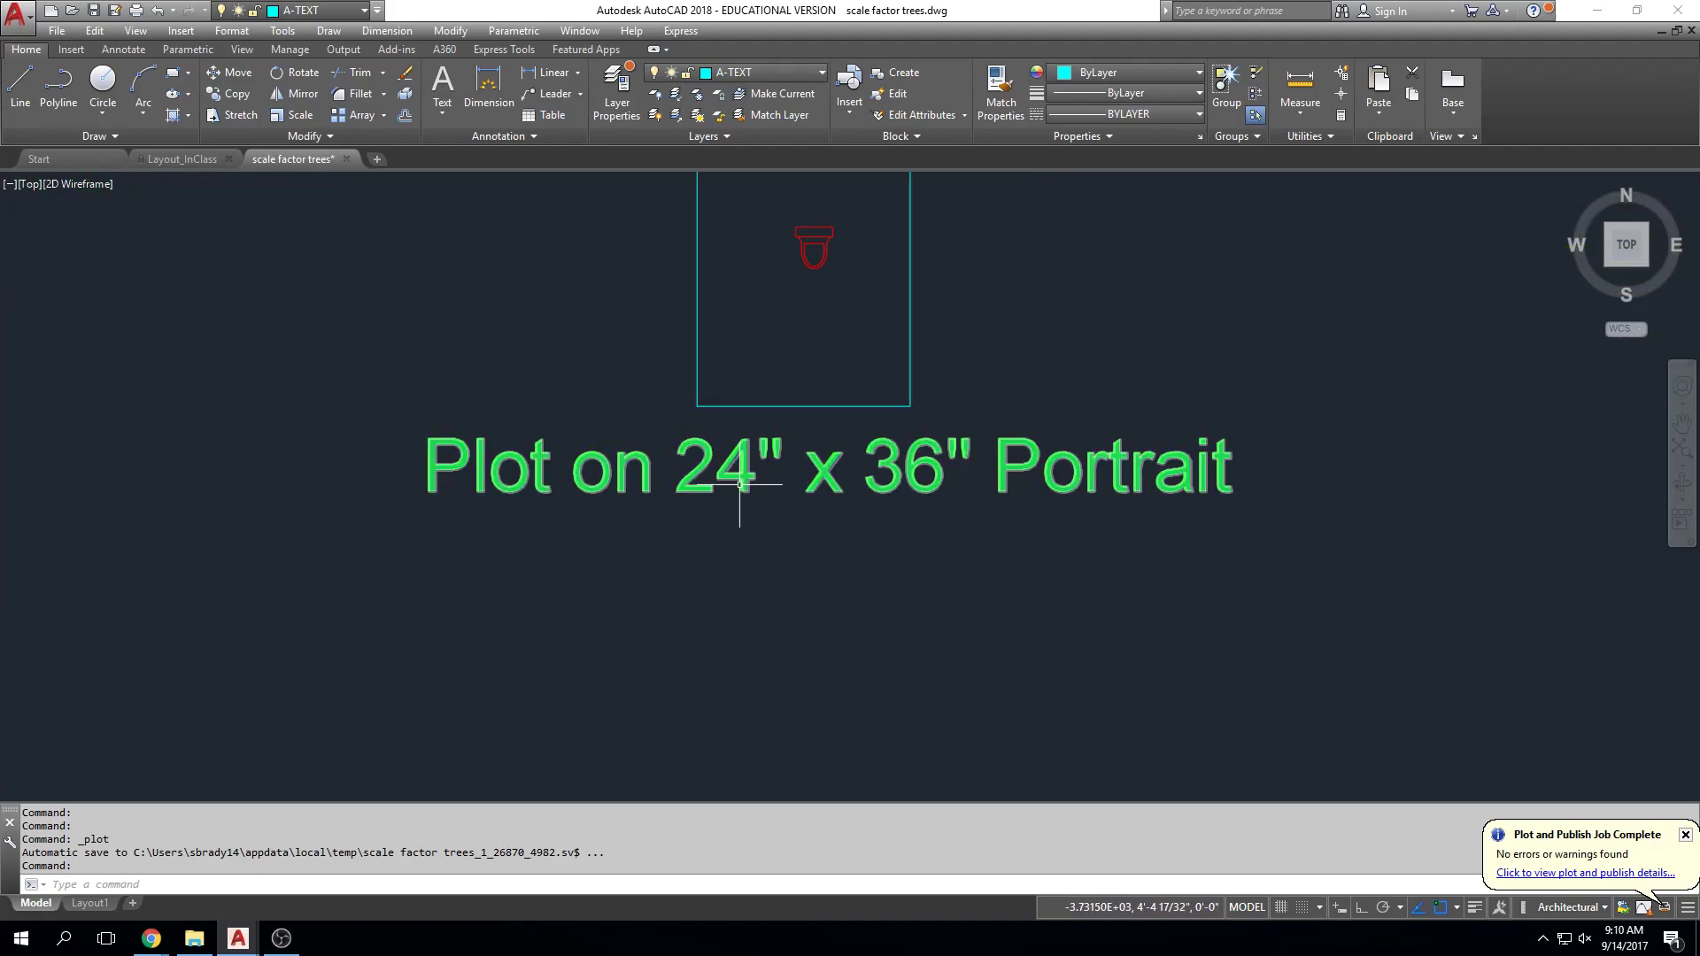
scroll(736, 489, down, 1)
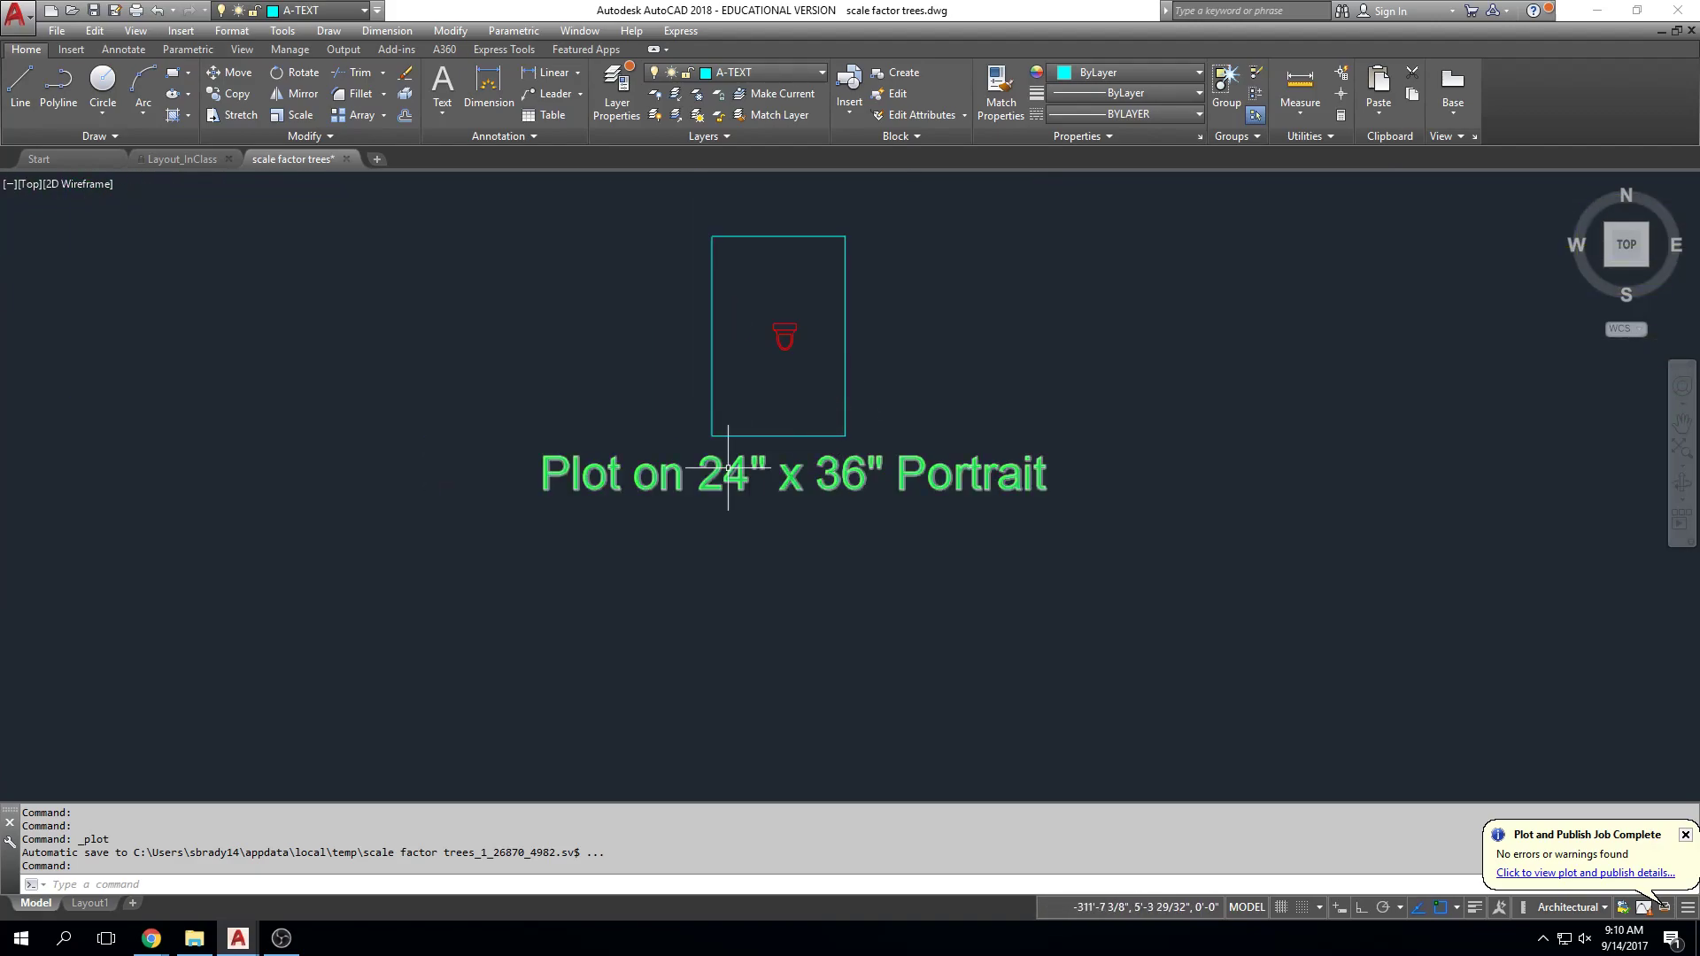
double_click(796, 478)
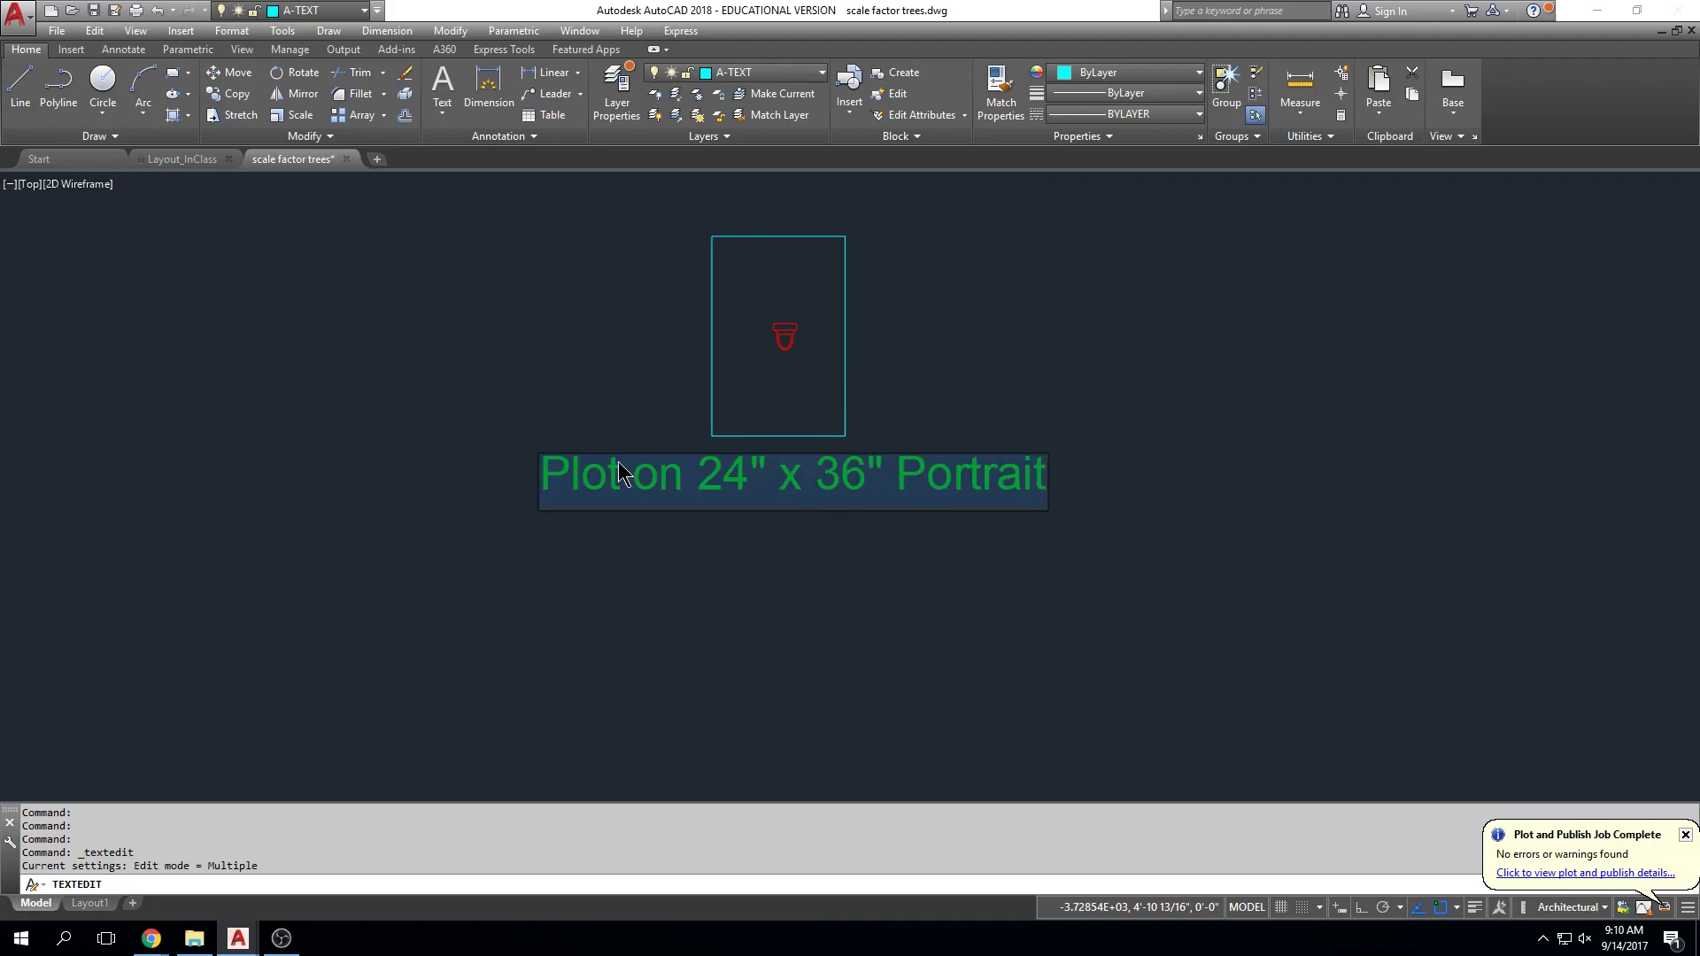
text(shelley)
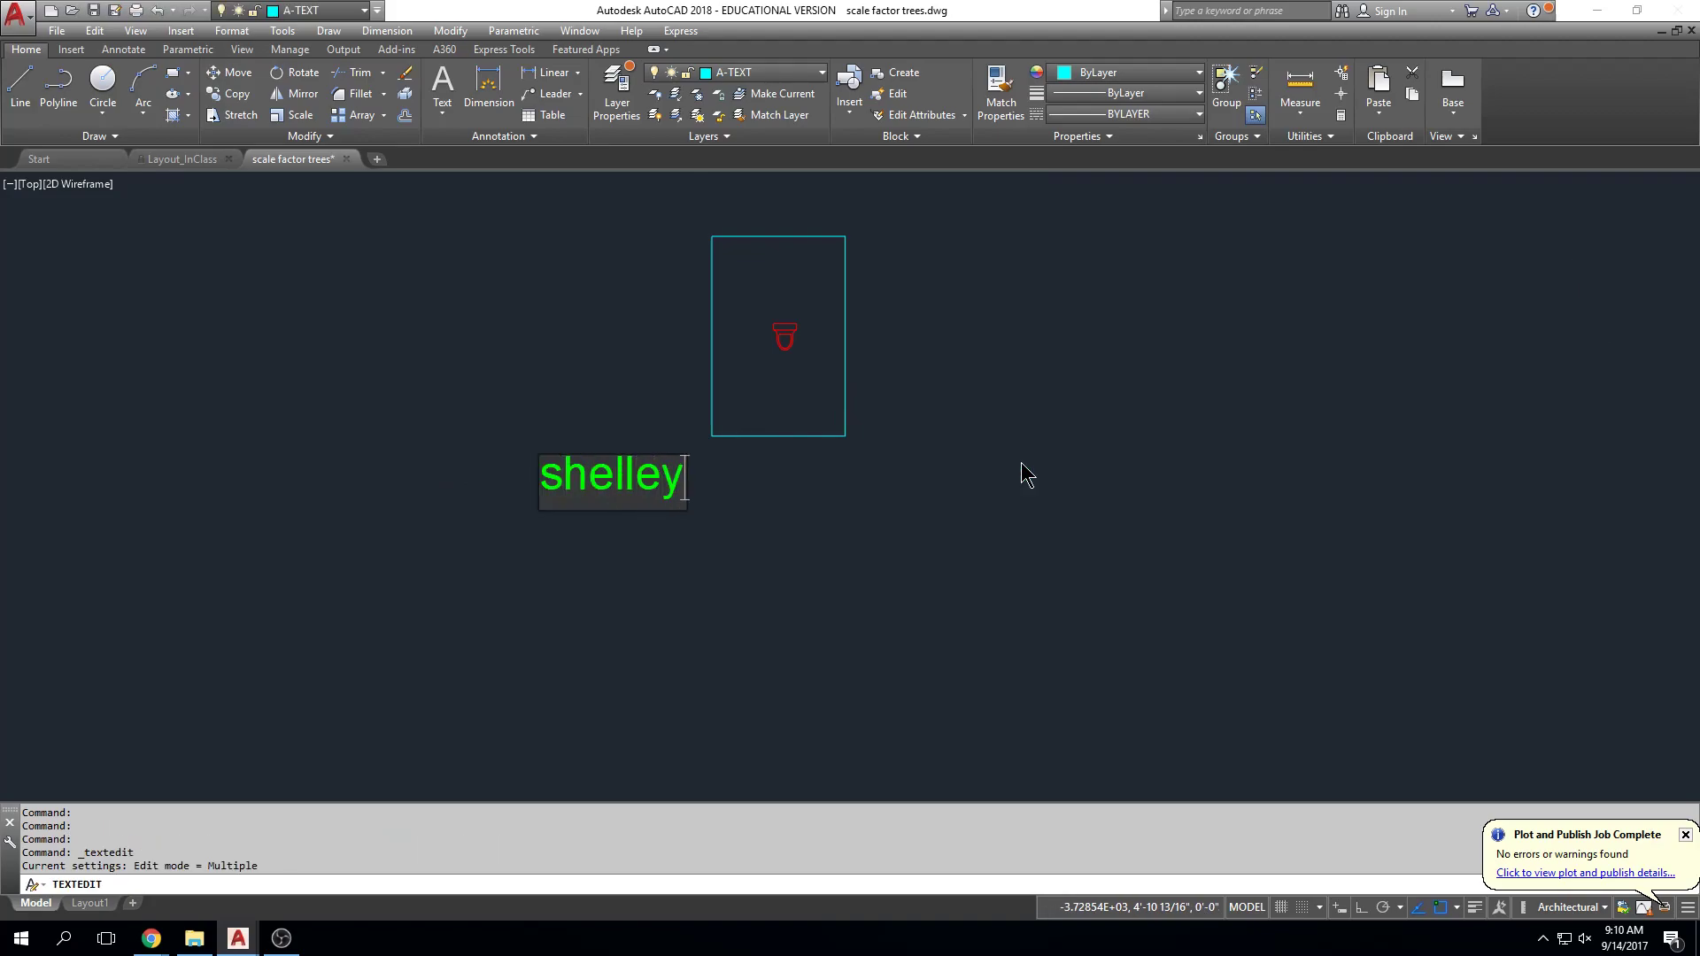
key(Return)
Step: Start a COPY of the name label in the trees frame, then cancel it
scroll(1069, 405, down, 2)
middle_drag(1065, 414, 1045, 674)
click(835, 201)
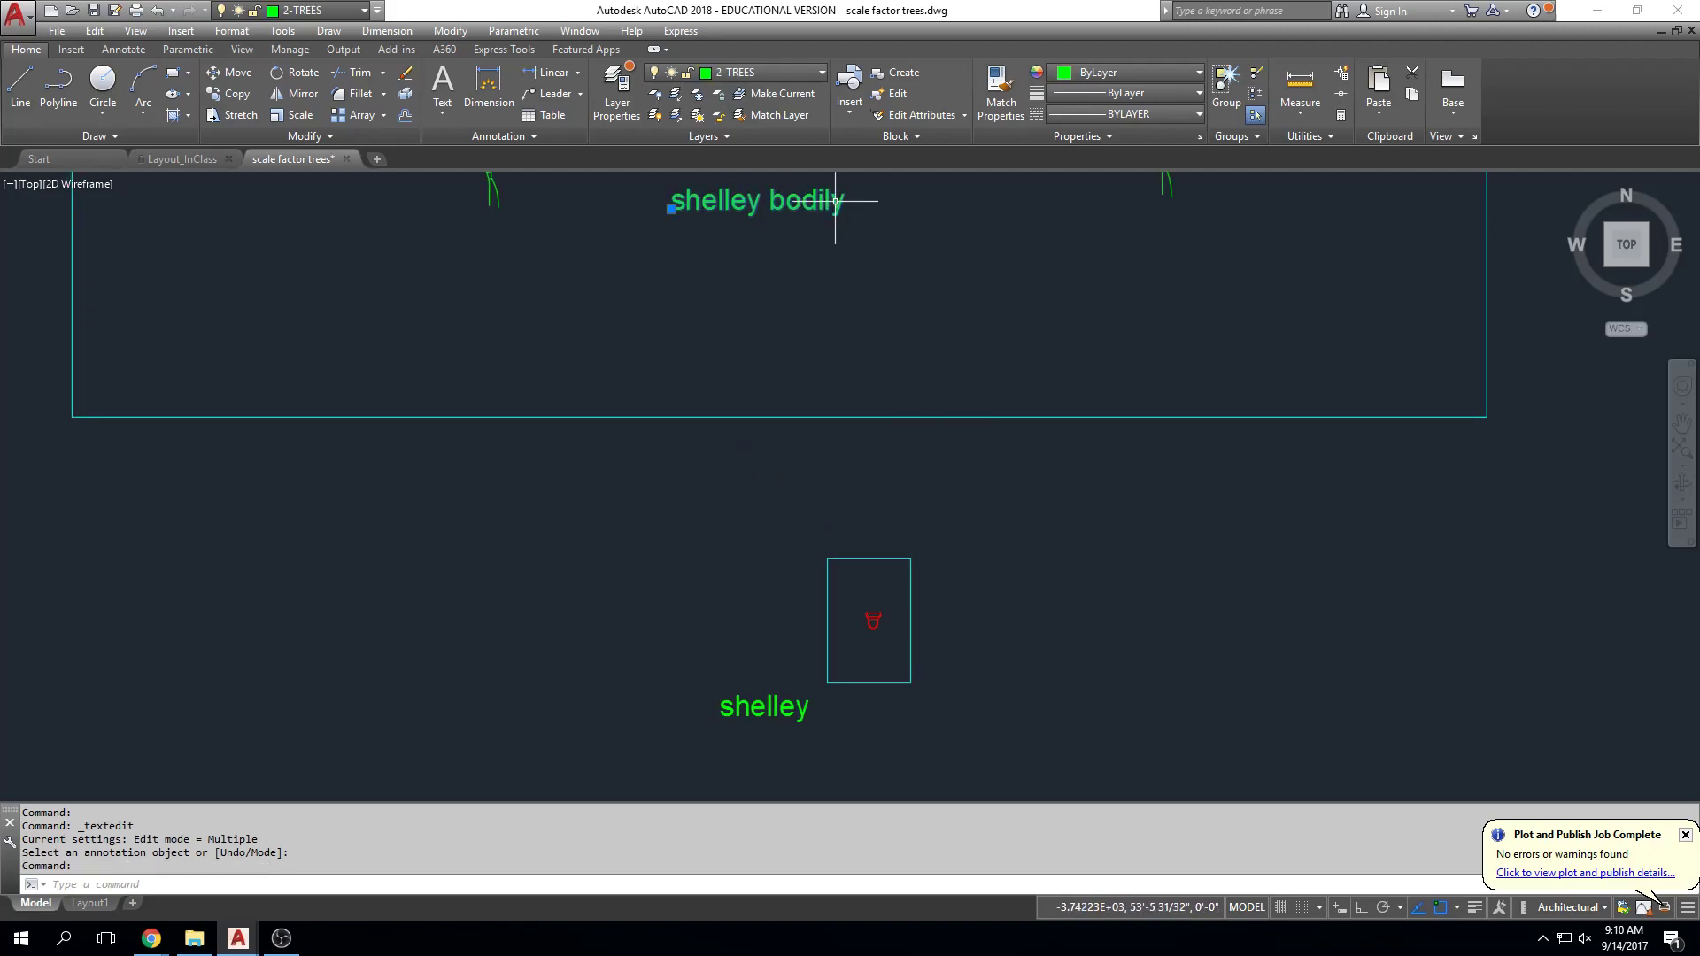
text(co)
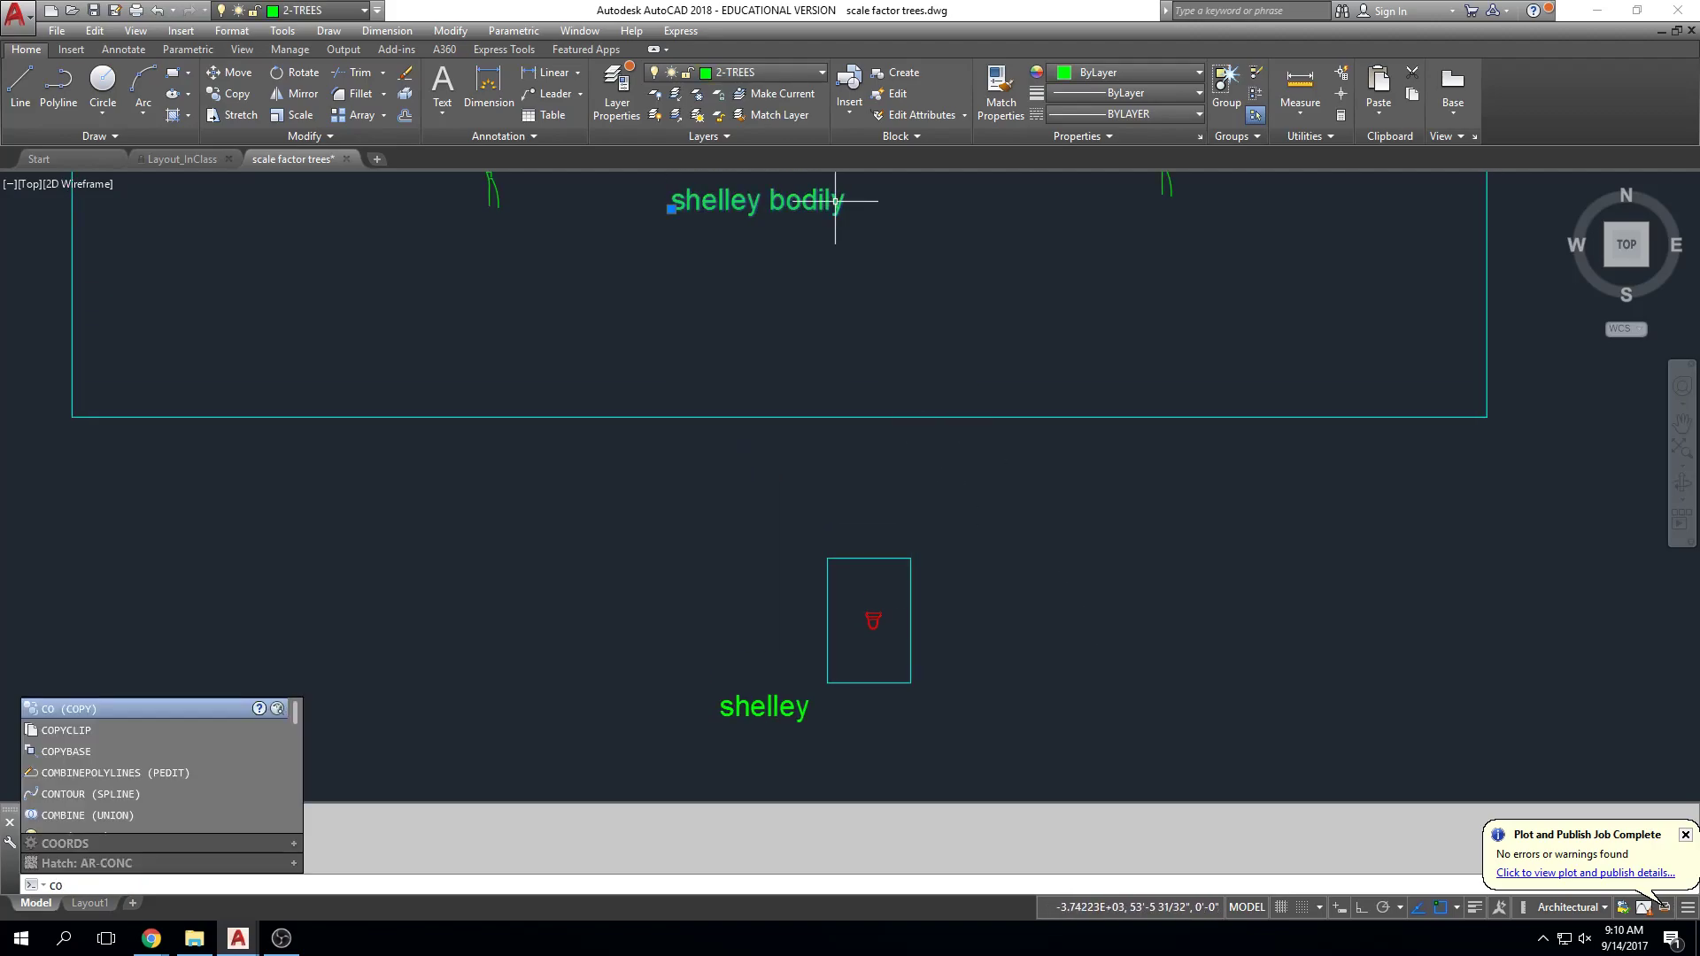
key(Return)
click(786, 201)
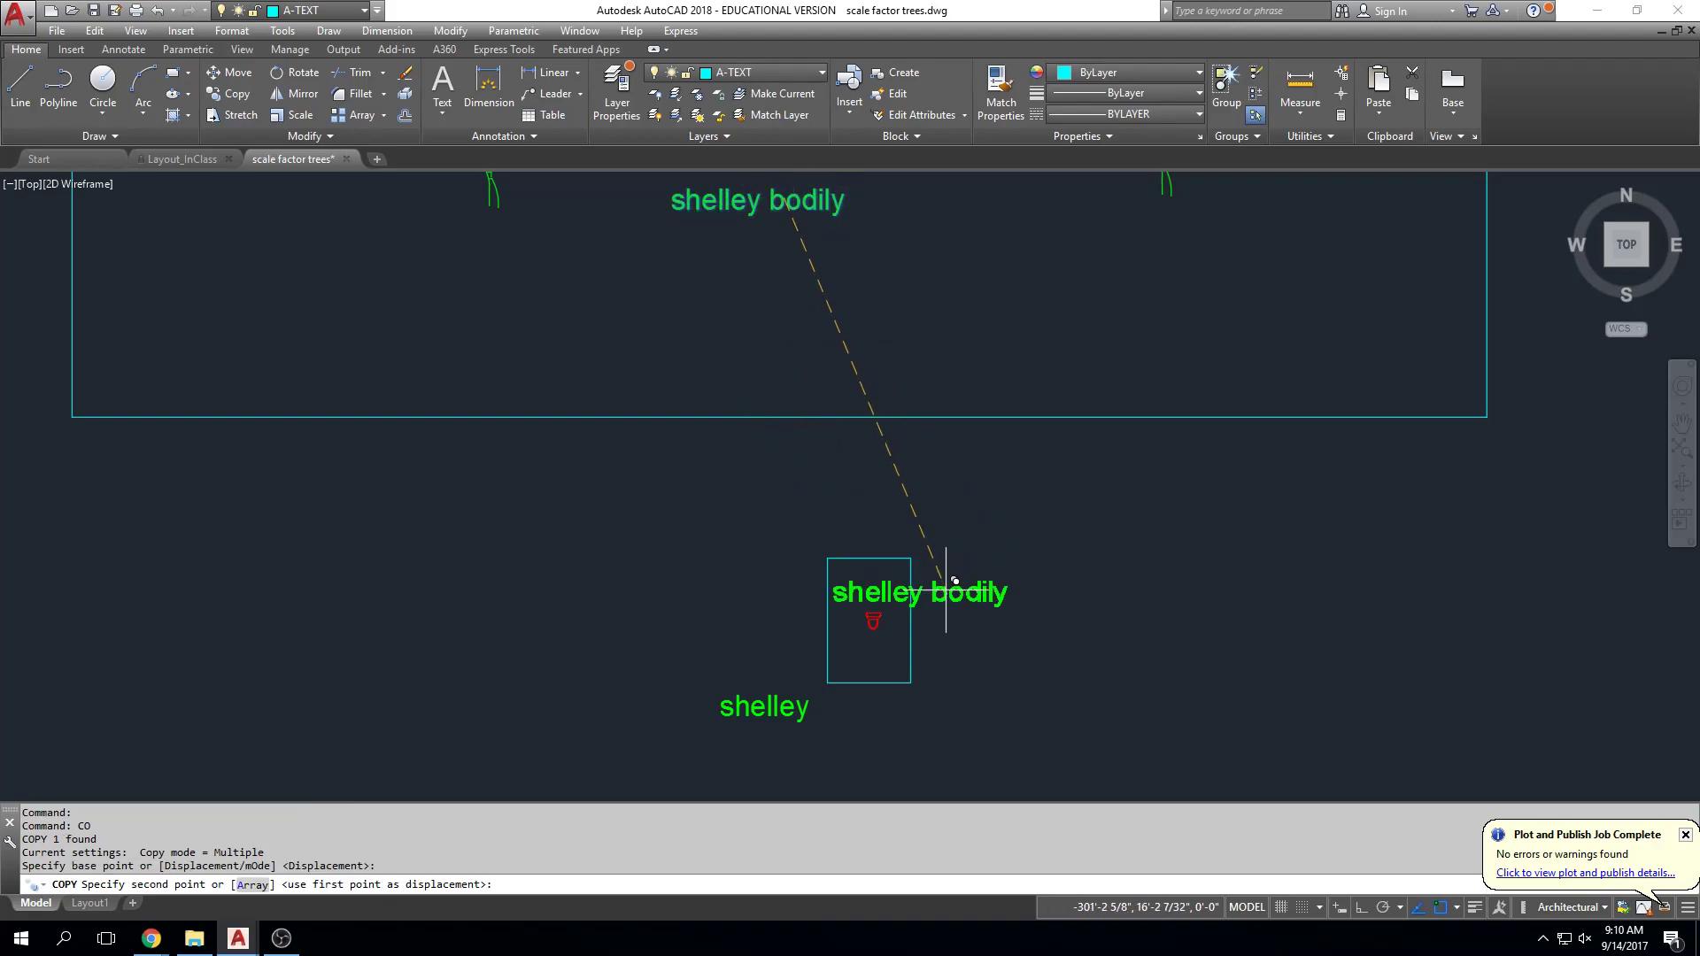
key(Escape)
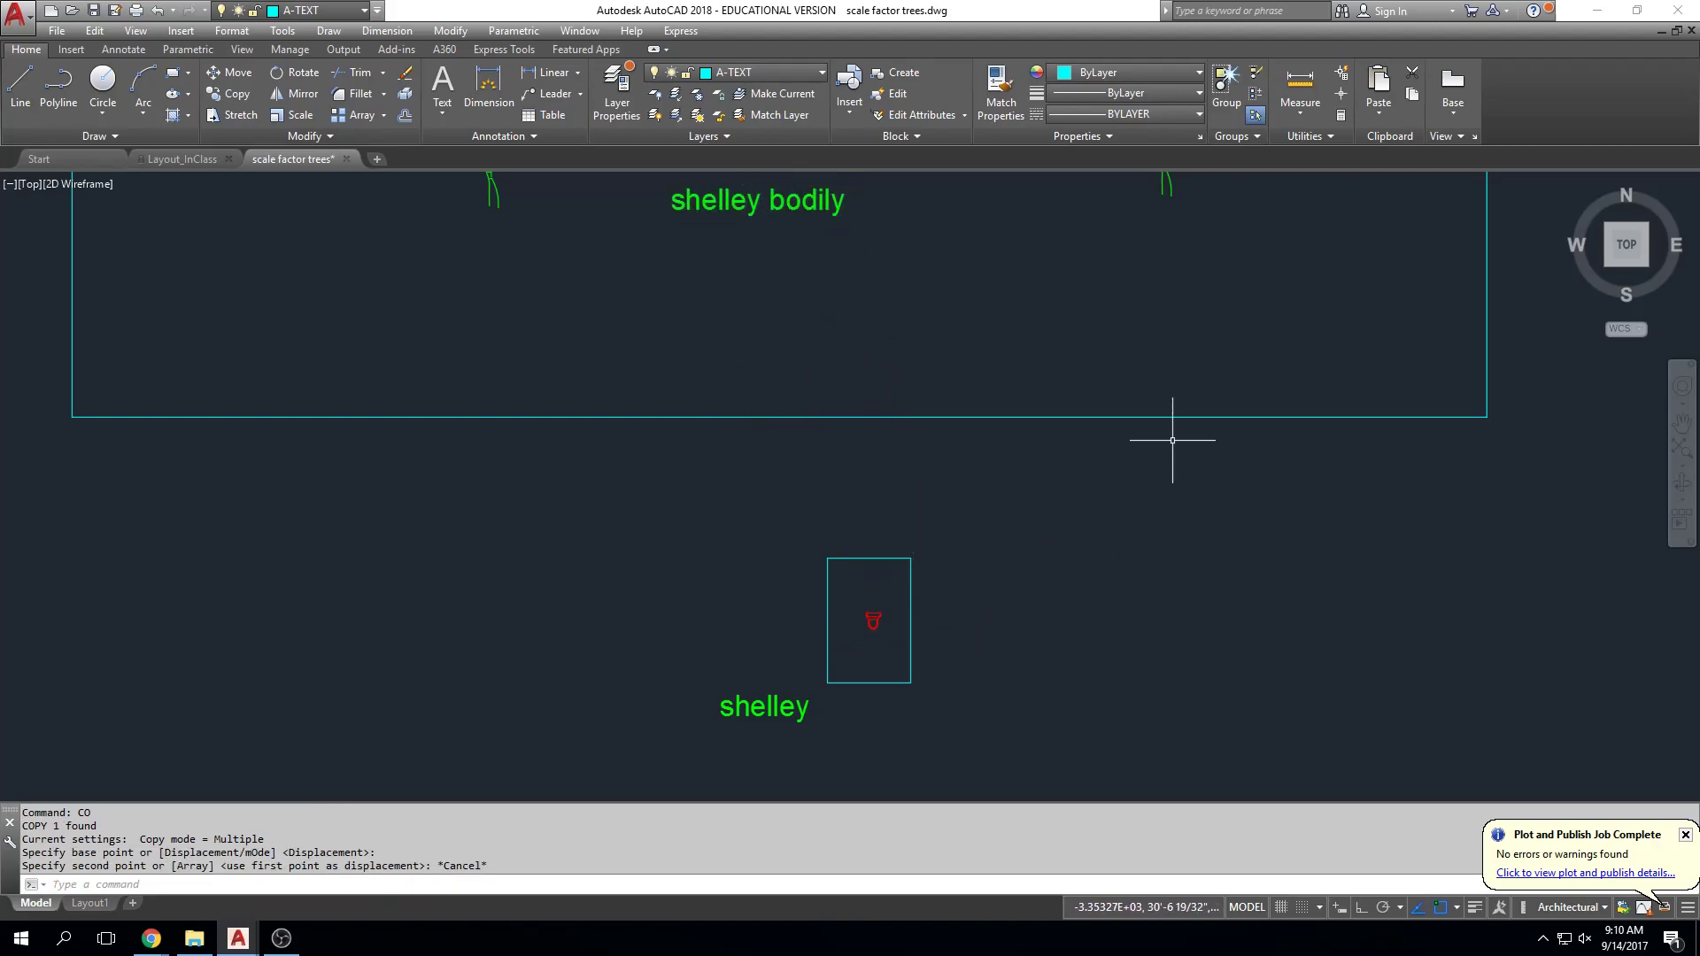
Step: Center the building elevation in a close view
scroll(1175, 434, down, 4)
middle_drag(1175, 429, 941, 417)
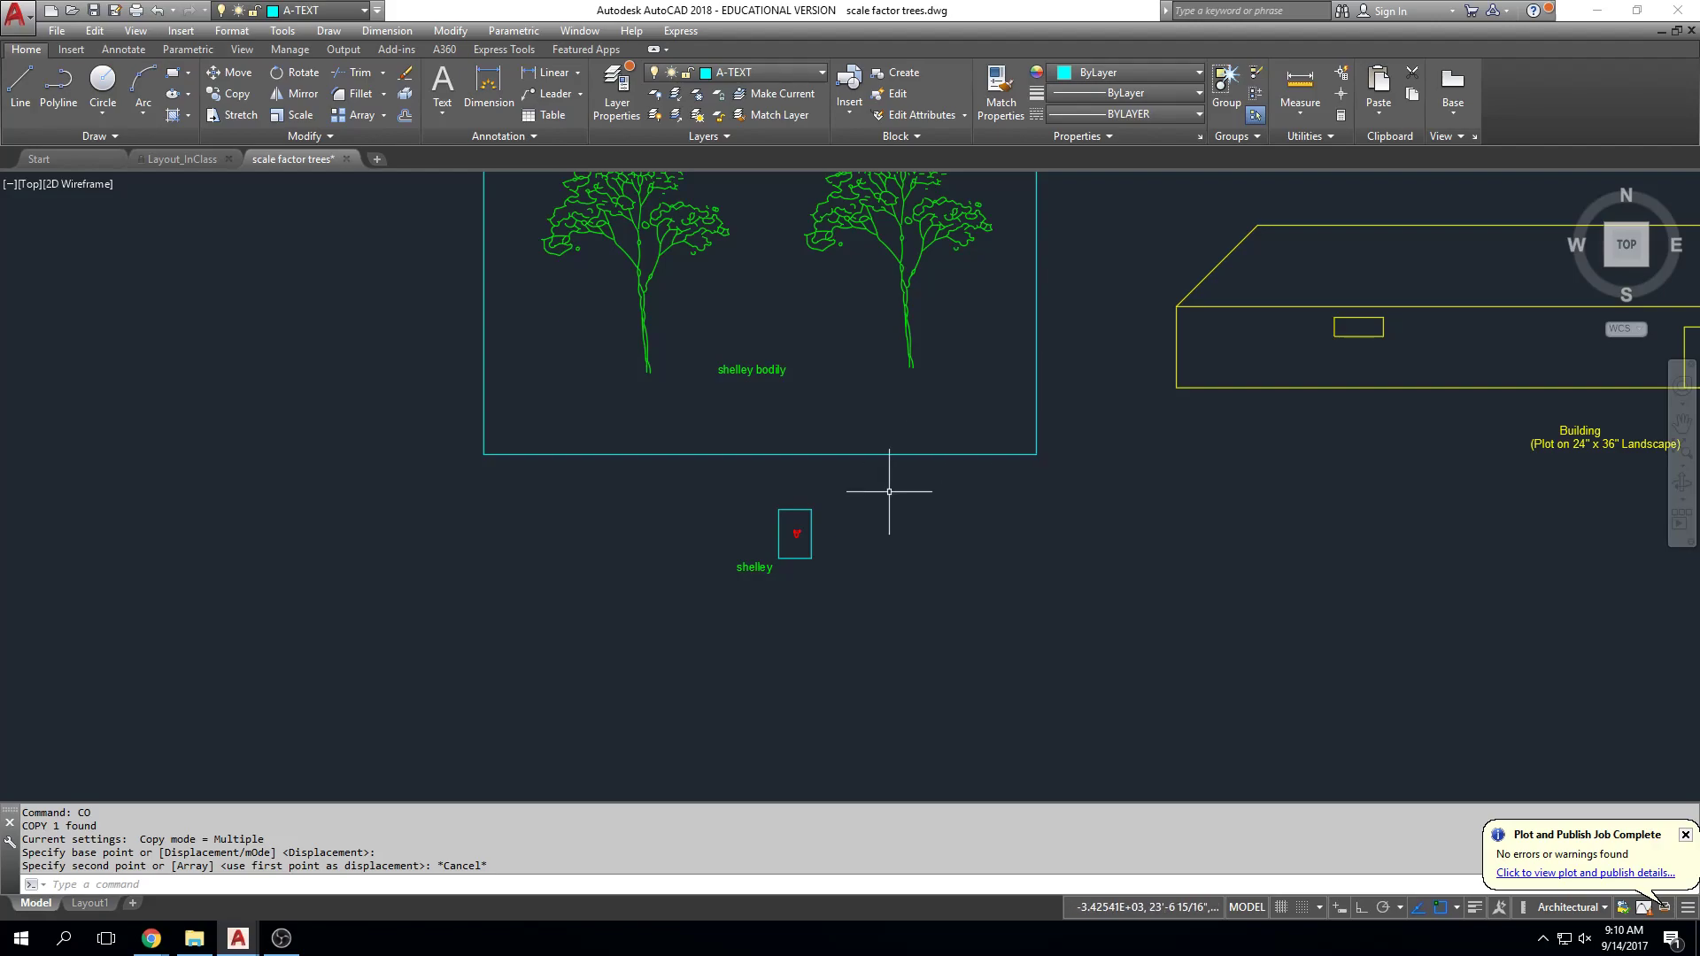
scroll(745, 559, up, 5)
key(Escape)
key(Escape)
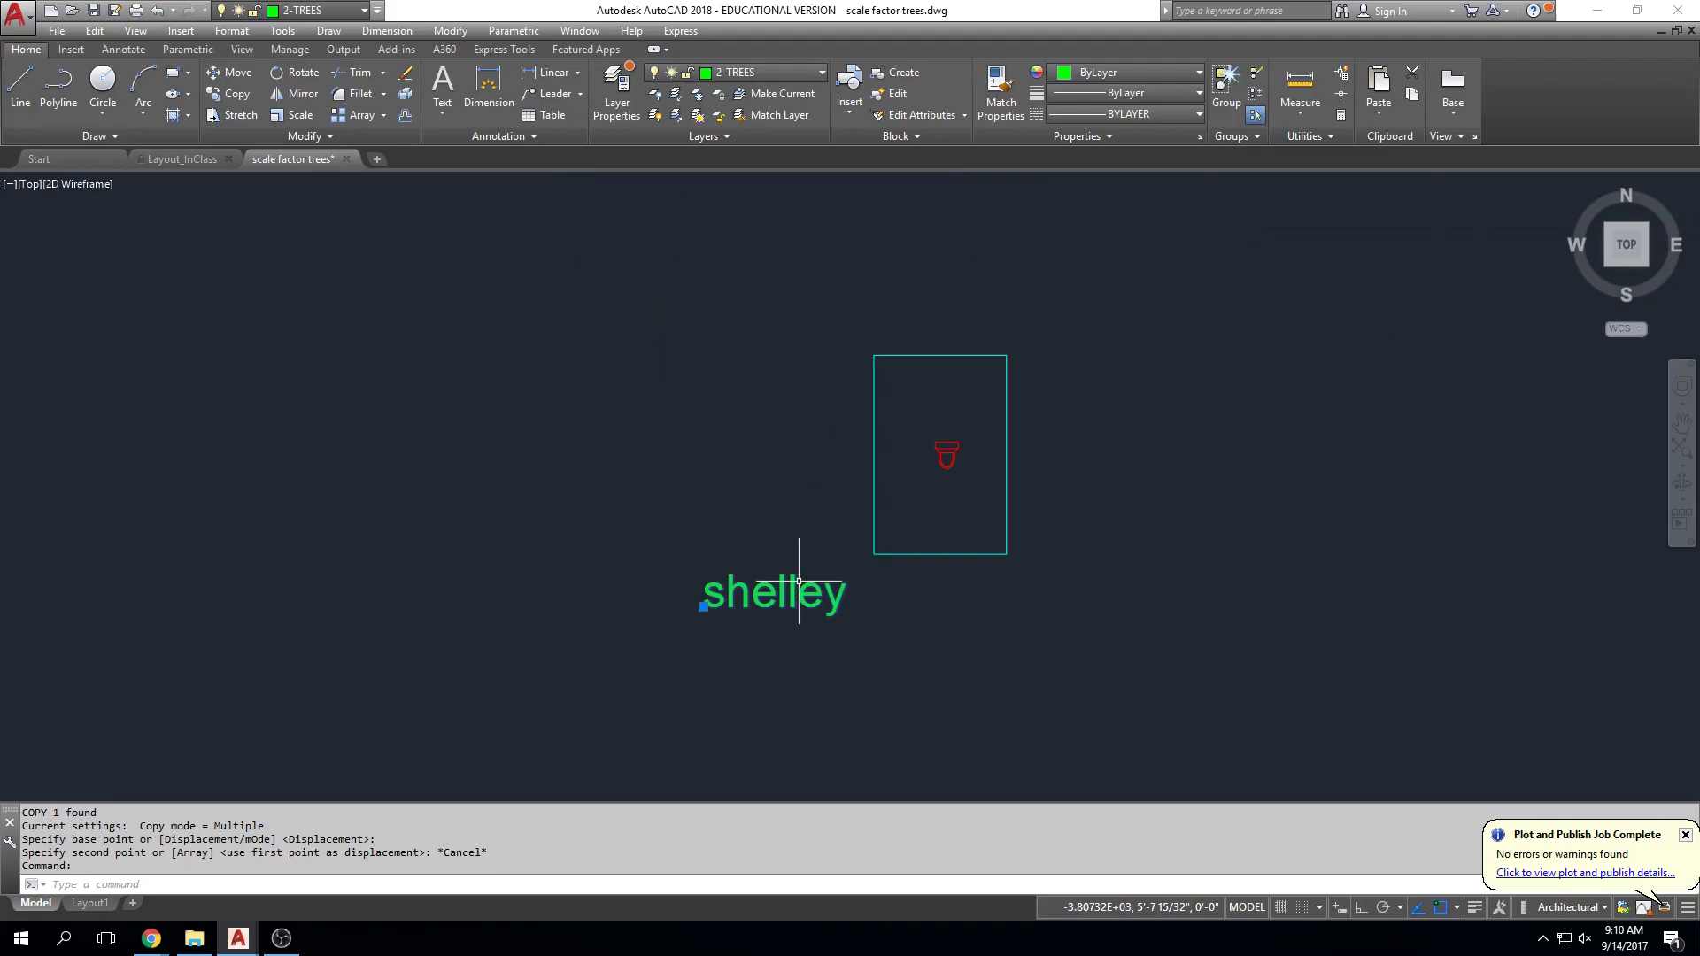
scroll(1033, 531, down, 10)
middle_drag(1017, 519, 567, 484)
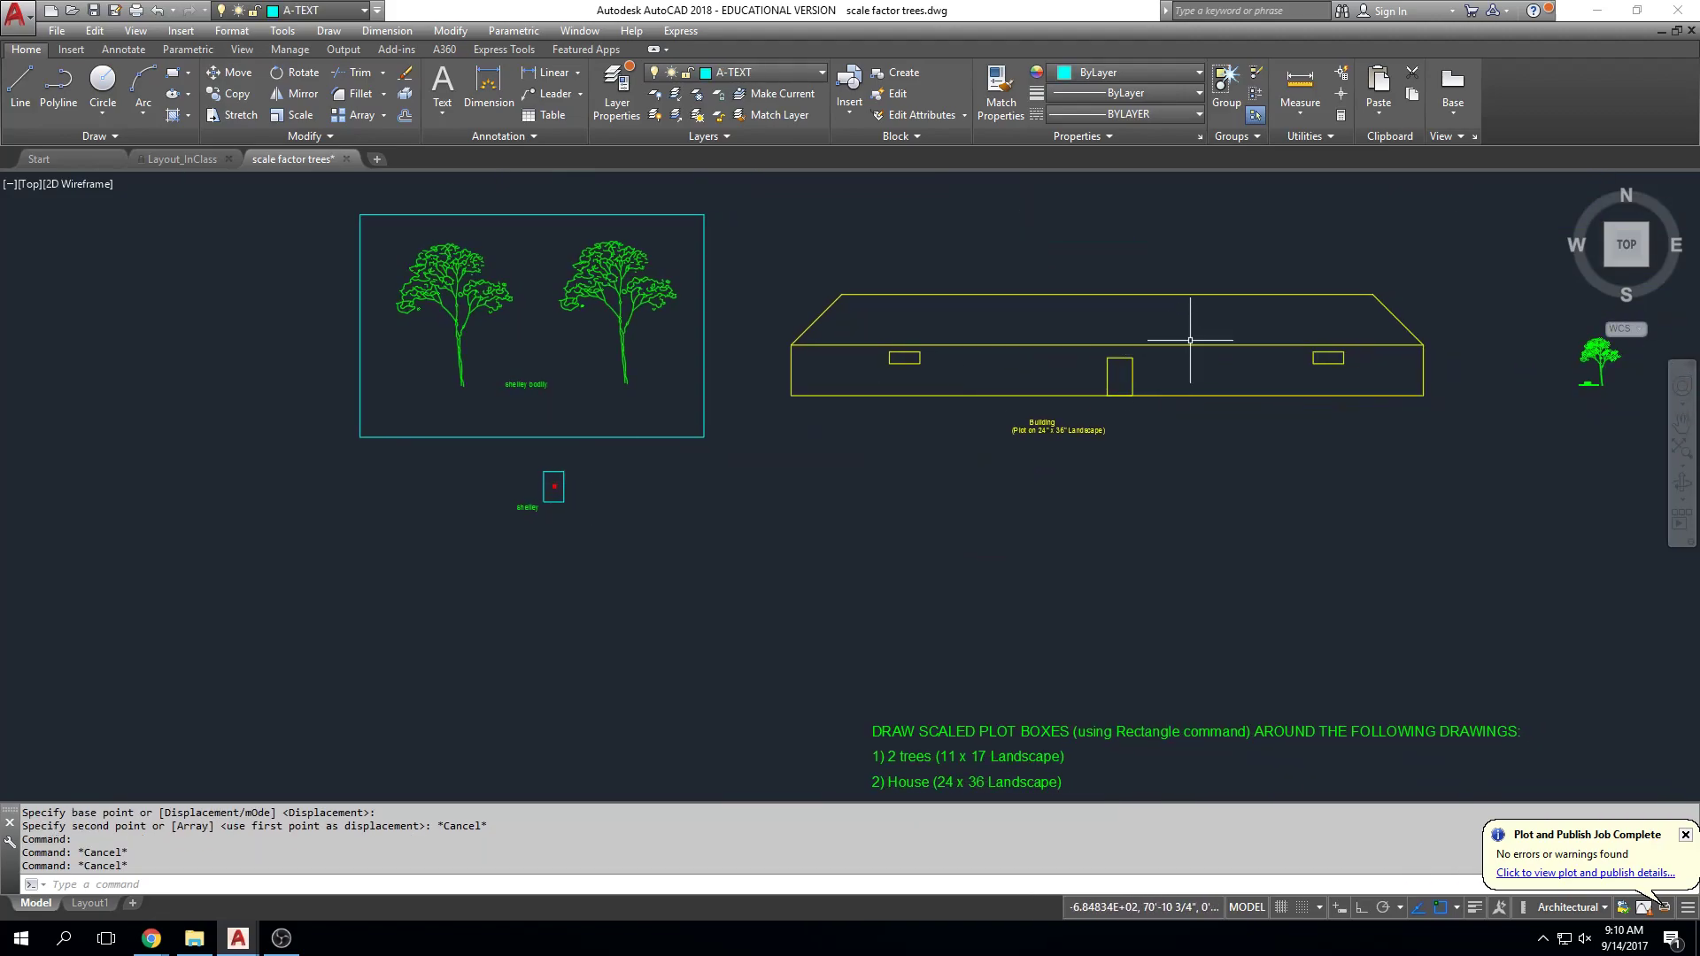
mouse_move(1027, 283)
middle_down()
mouse_move(948, 312)
mouse_move(1012, 318)
mouse_move(820, 313)
middle_up()
scroll(947, 313, up, 2)
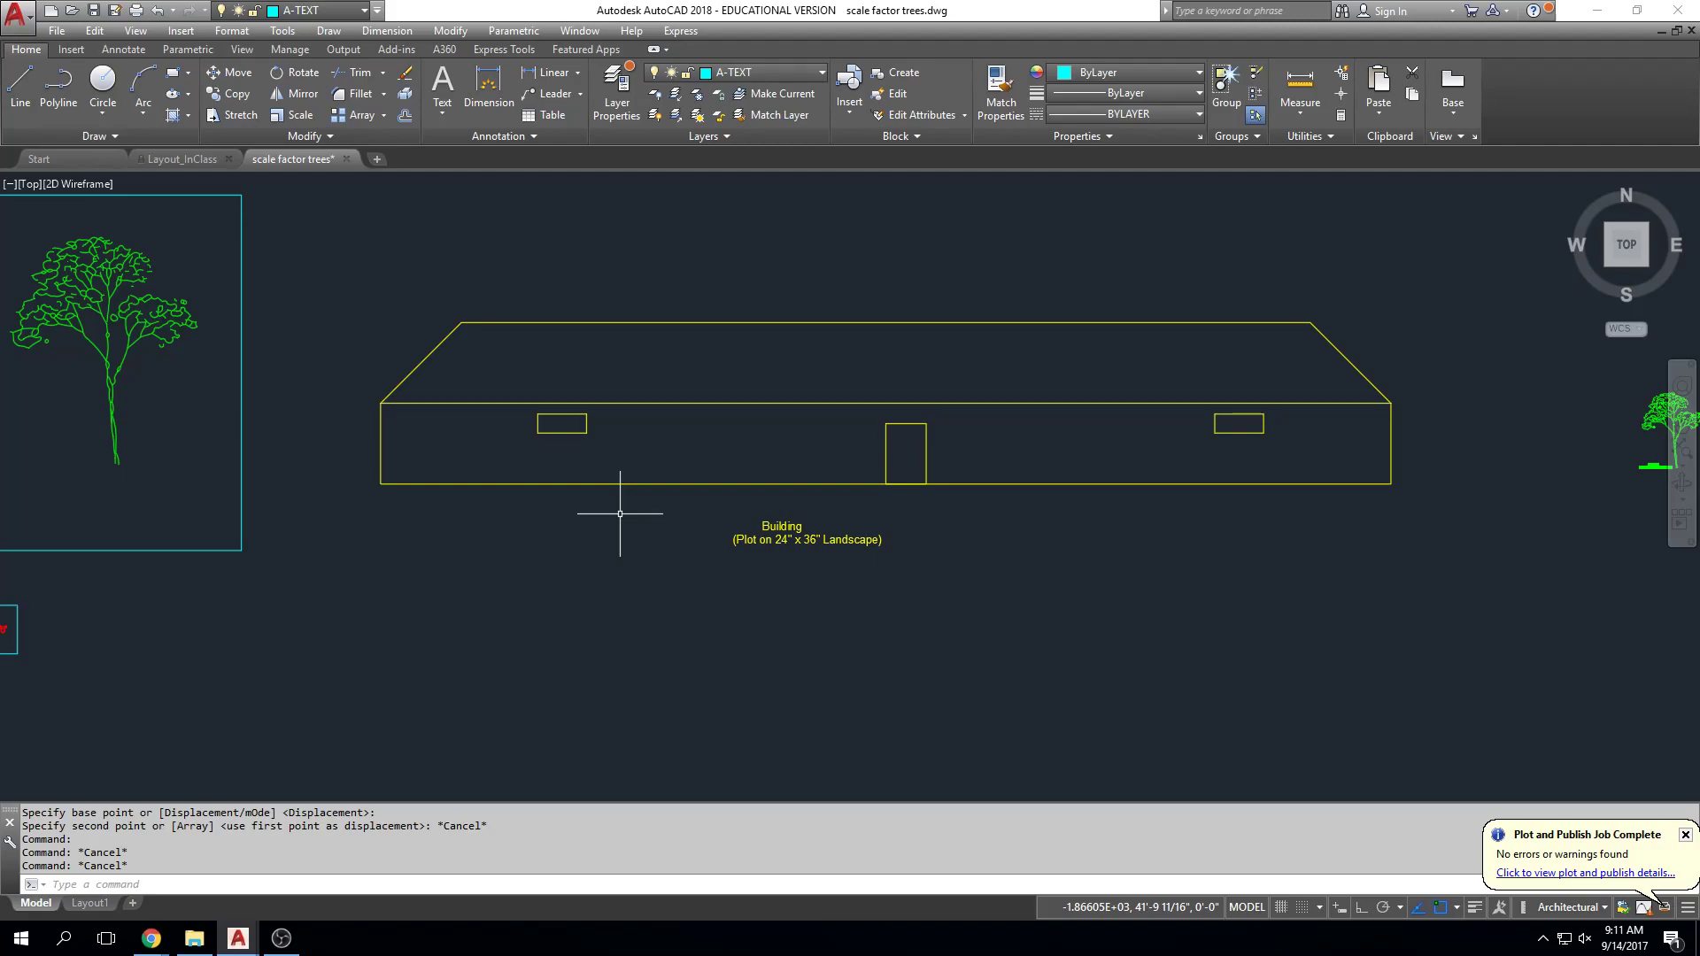
Step: Copy LASERJET.CTB from the CAD_Common$ (S:) network drive in File Explorer
click(205, 939)
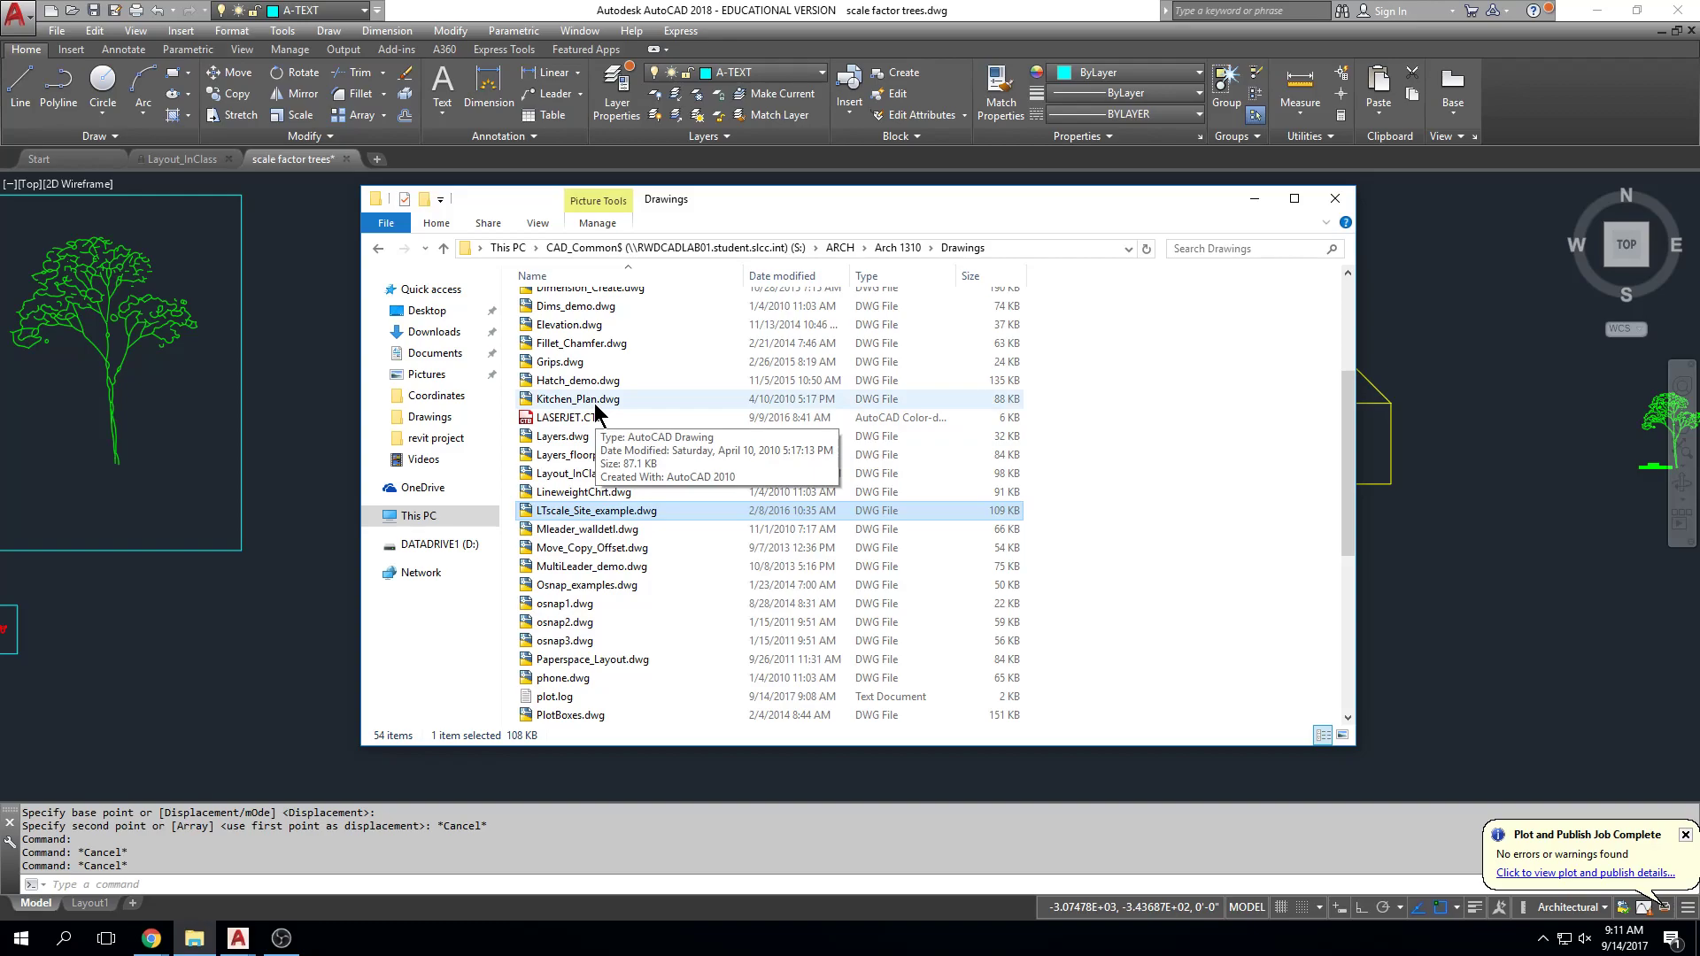
click(412, 521)
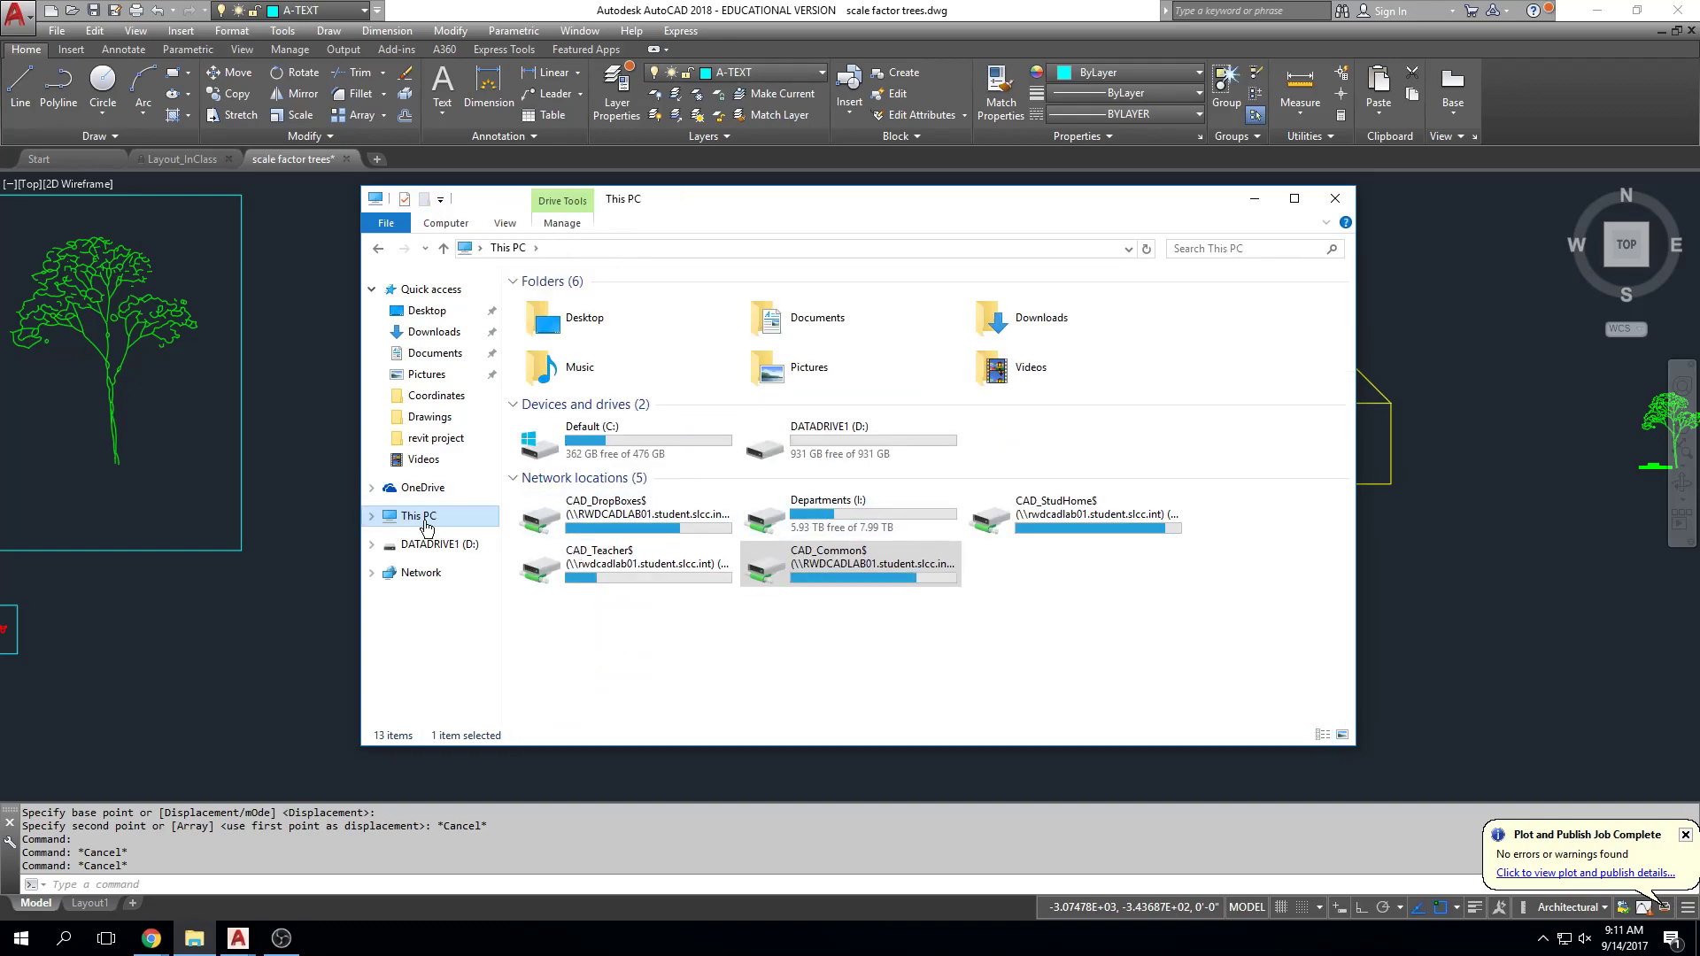
double_click(847, 576)
click(617, 416)
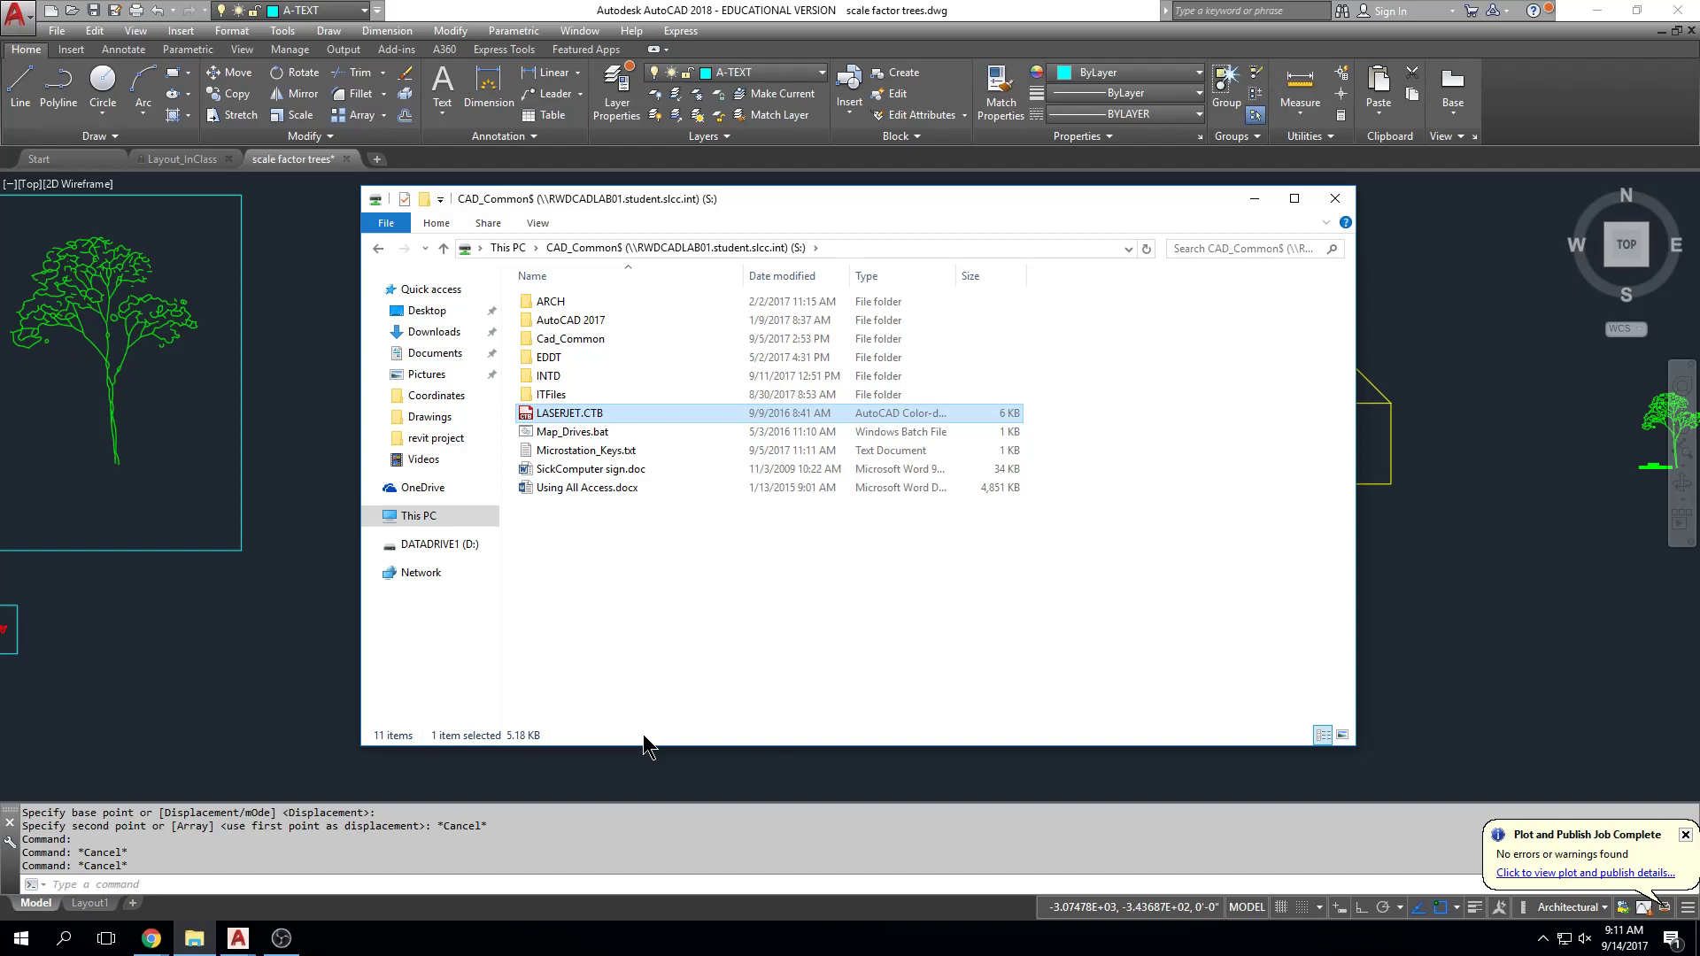
click(576, 415)
click(578, 433)
click(577, 415)
right_click(576, 420)
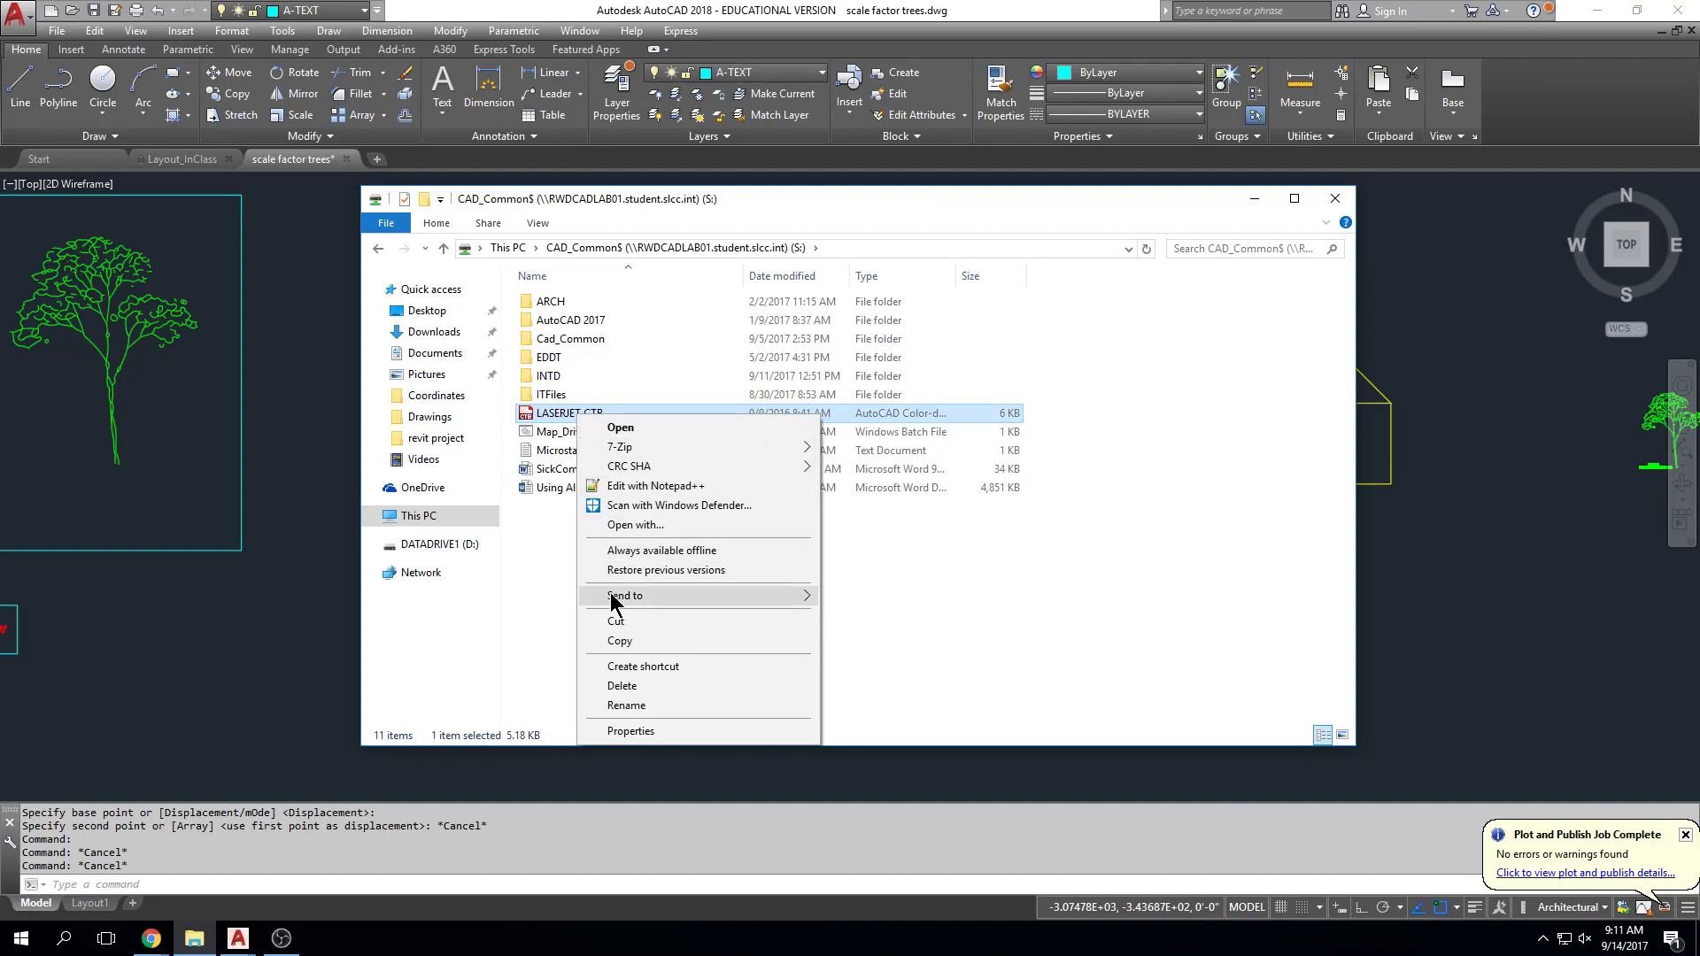
click(638, 641)
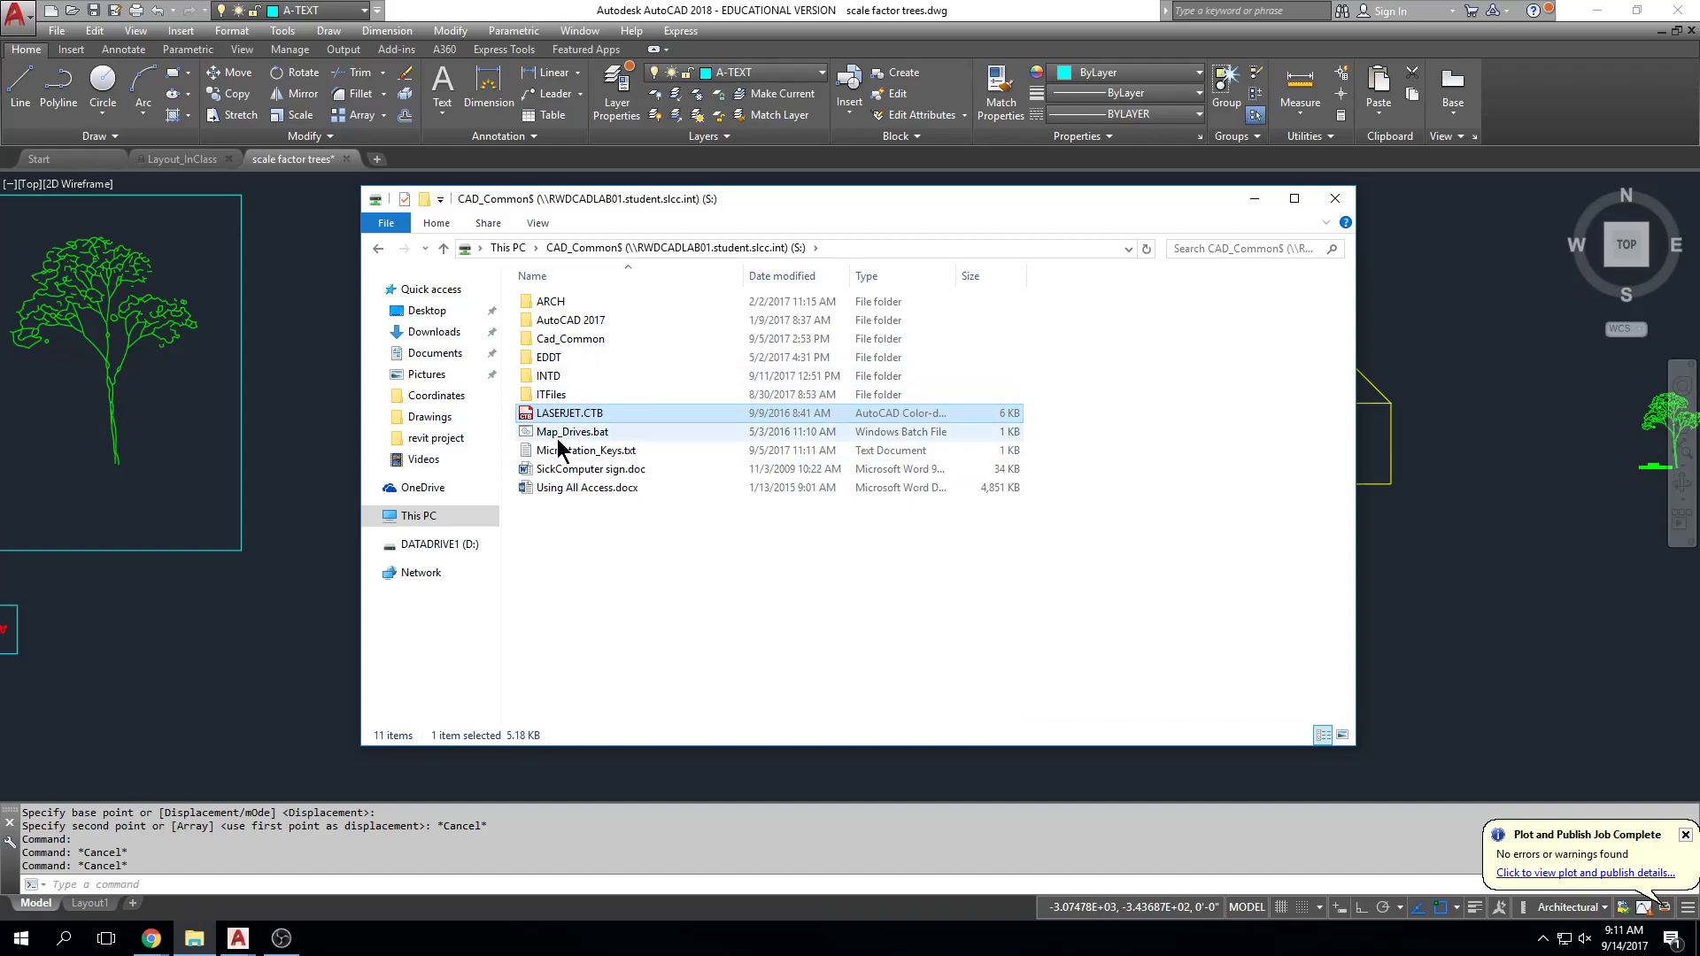
click(337, 237)
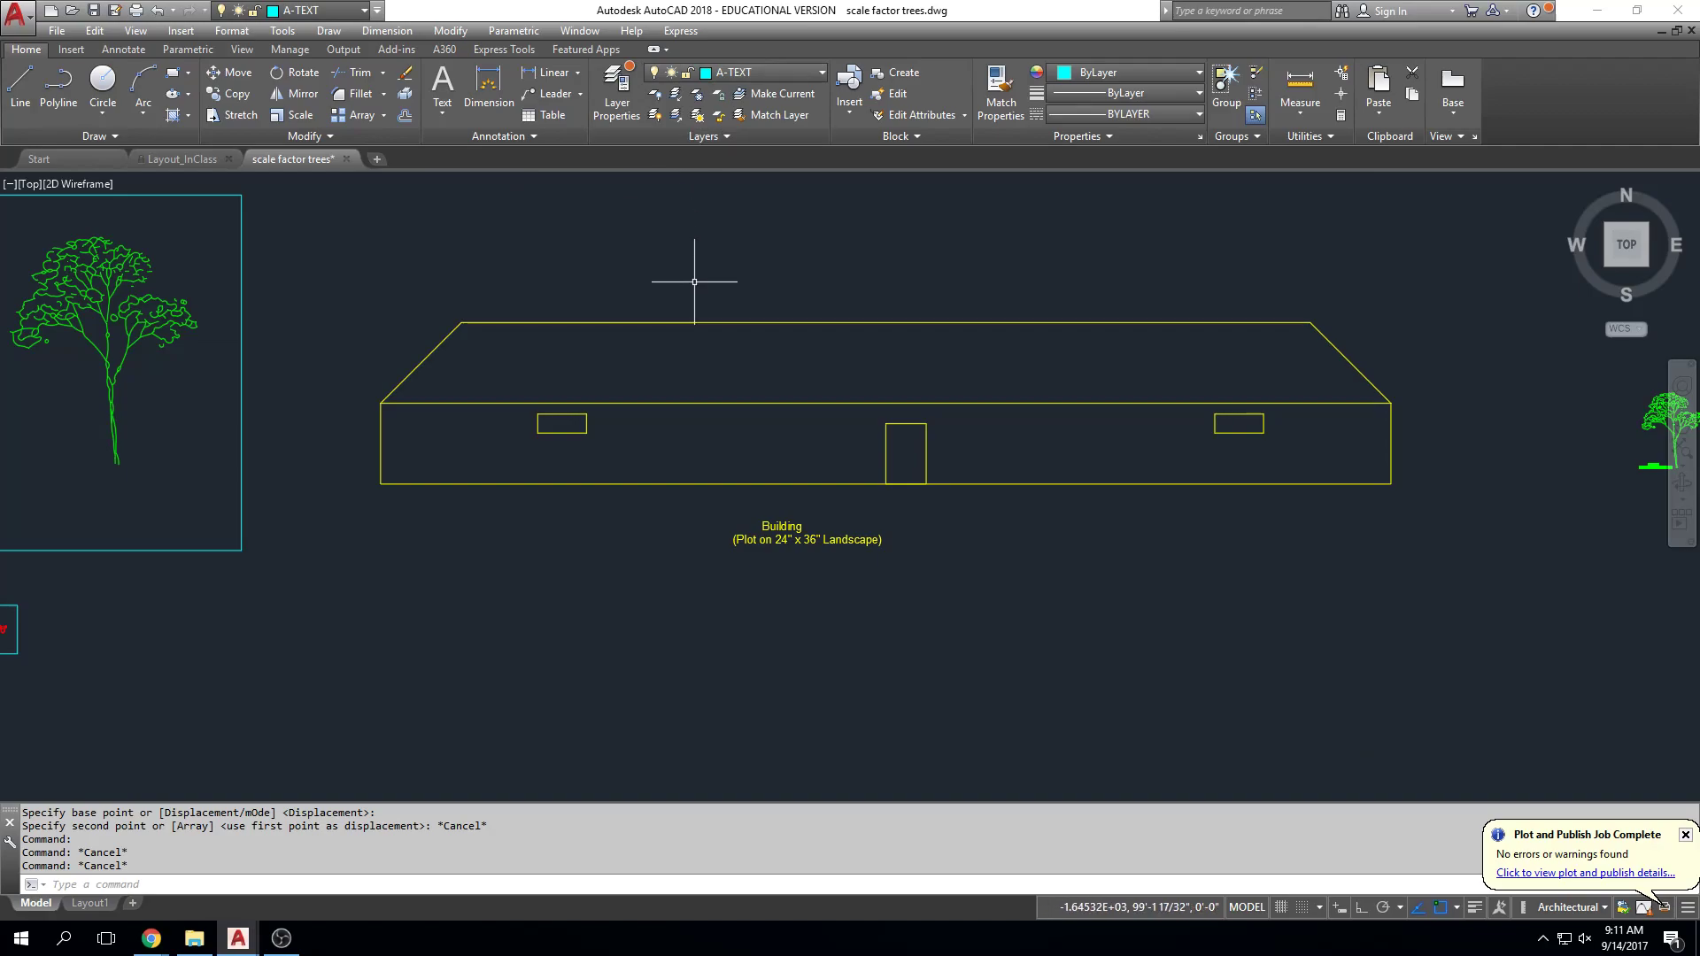
Step: Show the menu bar and open the Plot Styles folder via File > Plot Style Manager
click(58, 32)
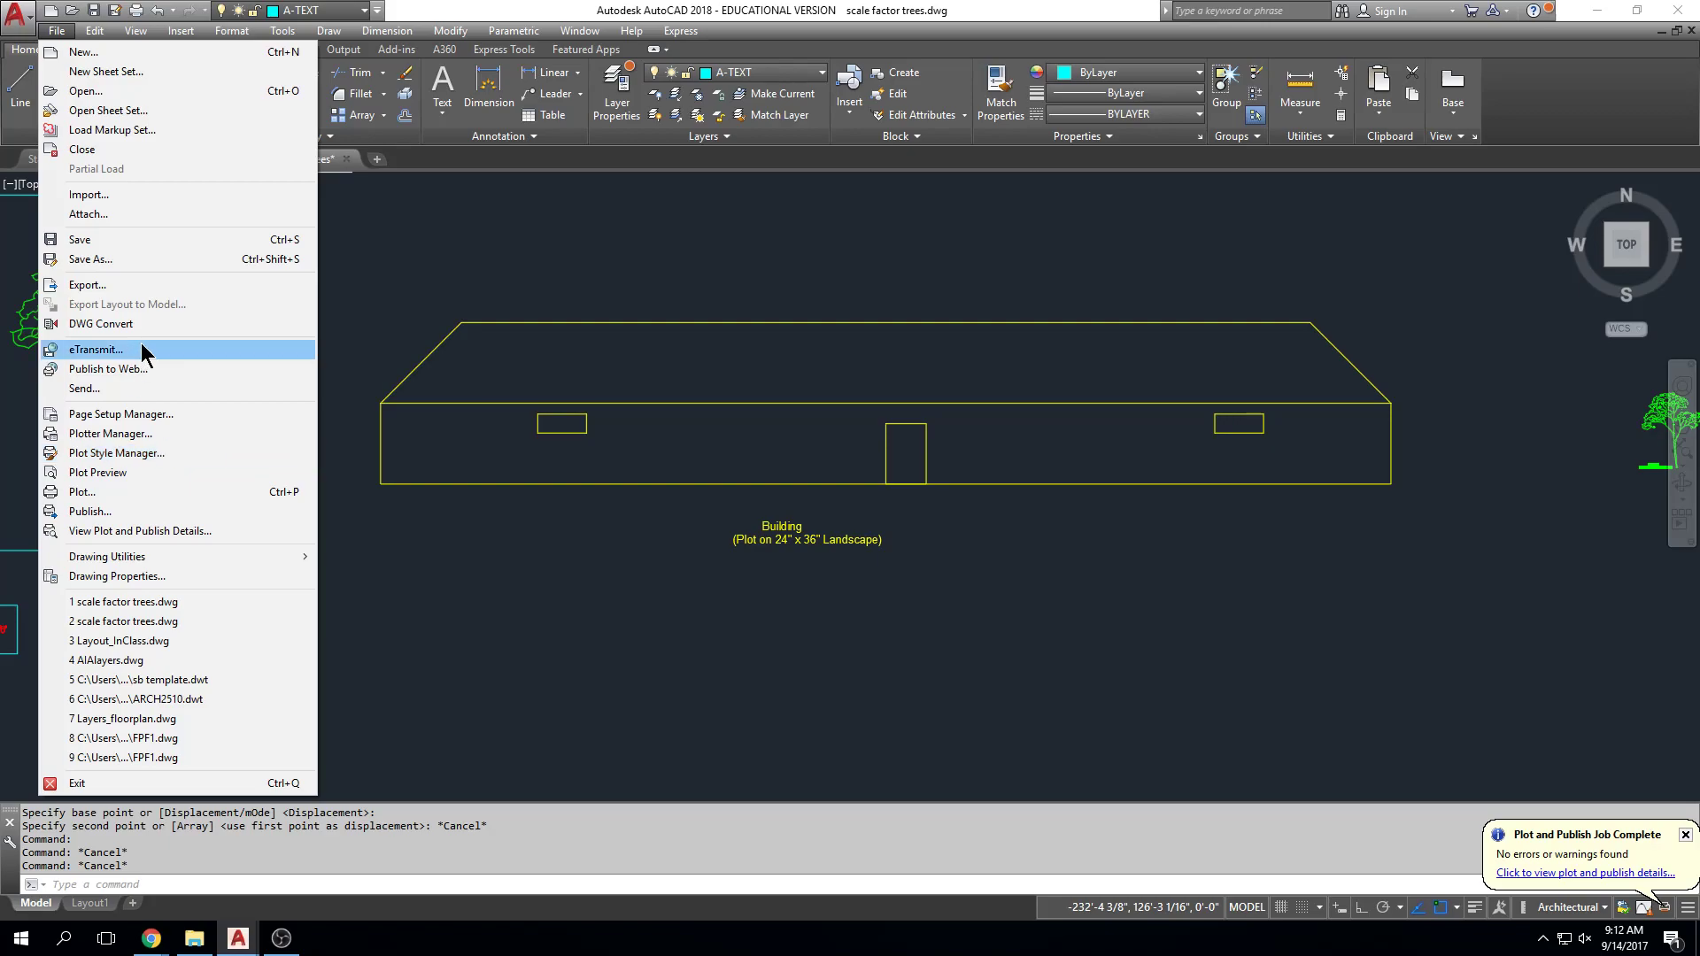
click(179, 31)
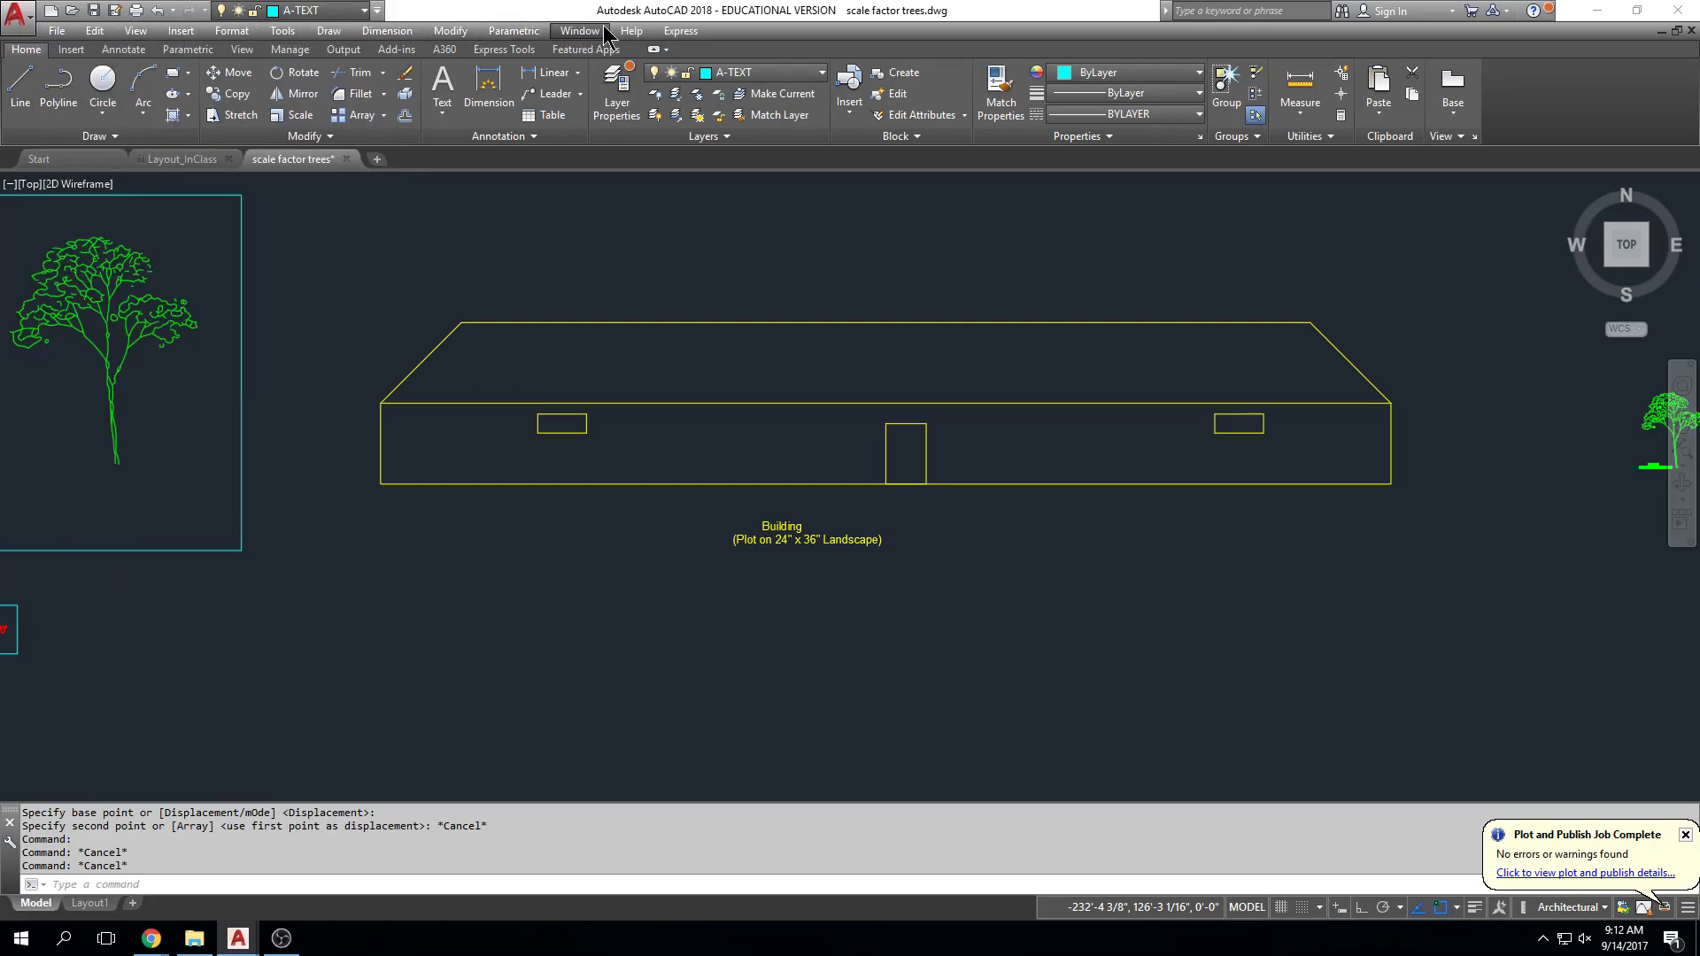
click(378, 10)
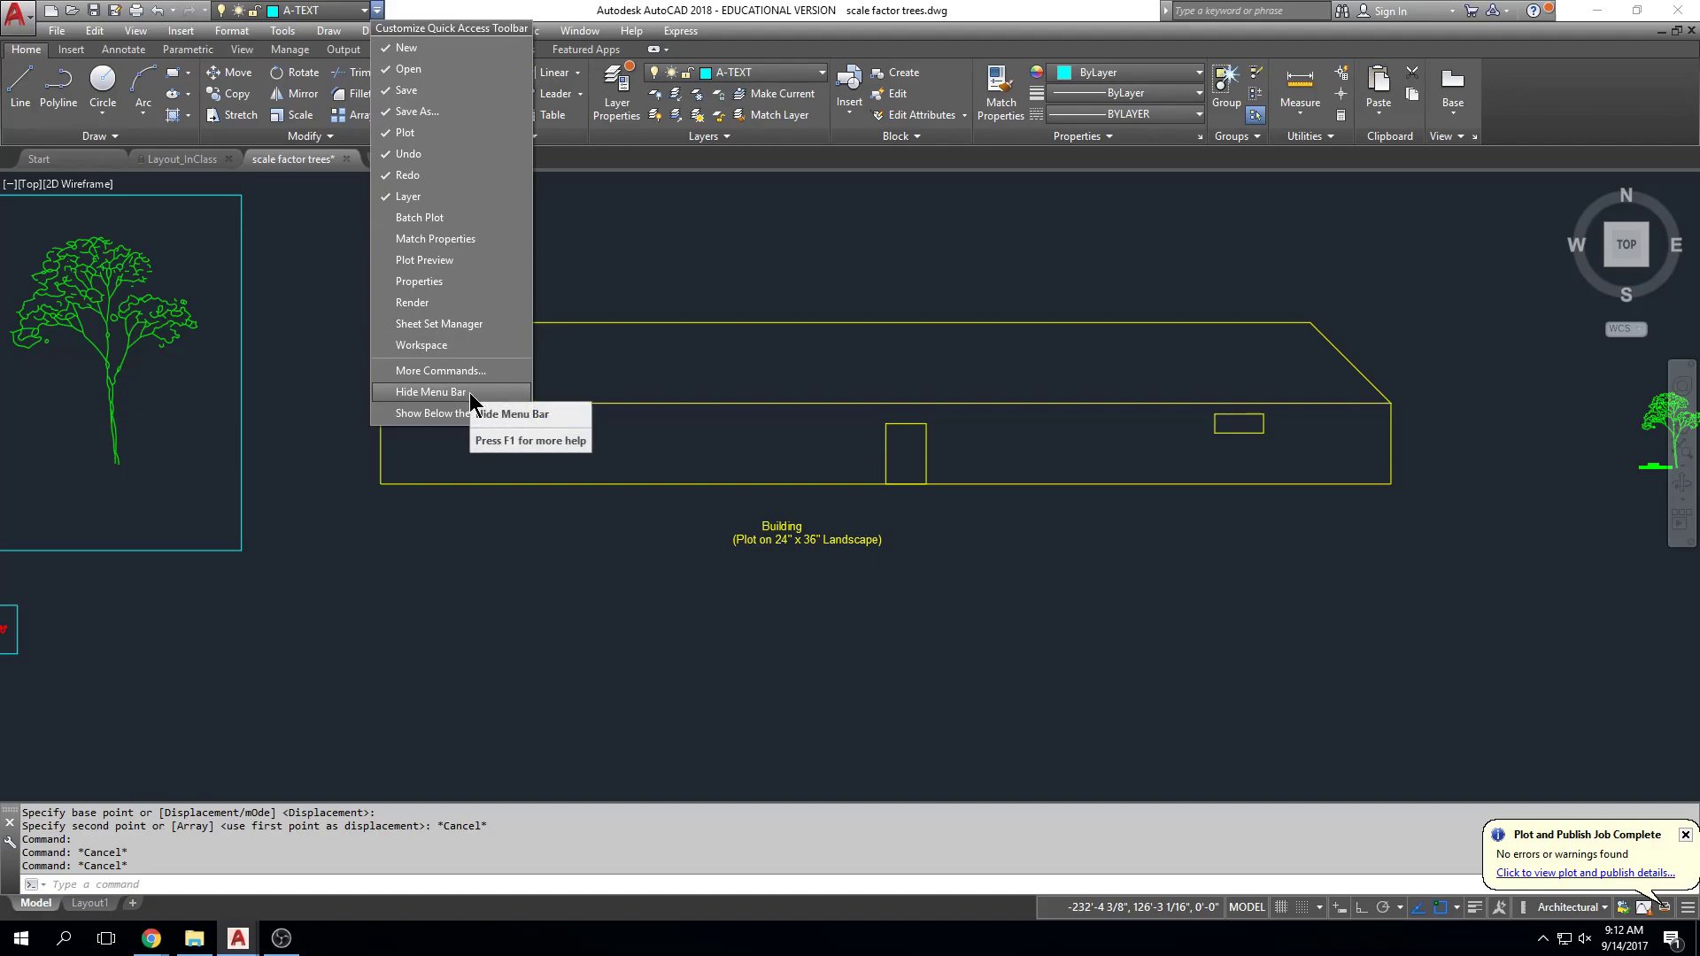
click(563, 2)
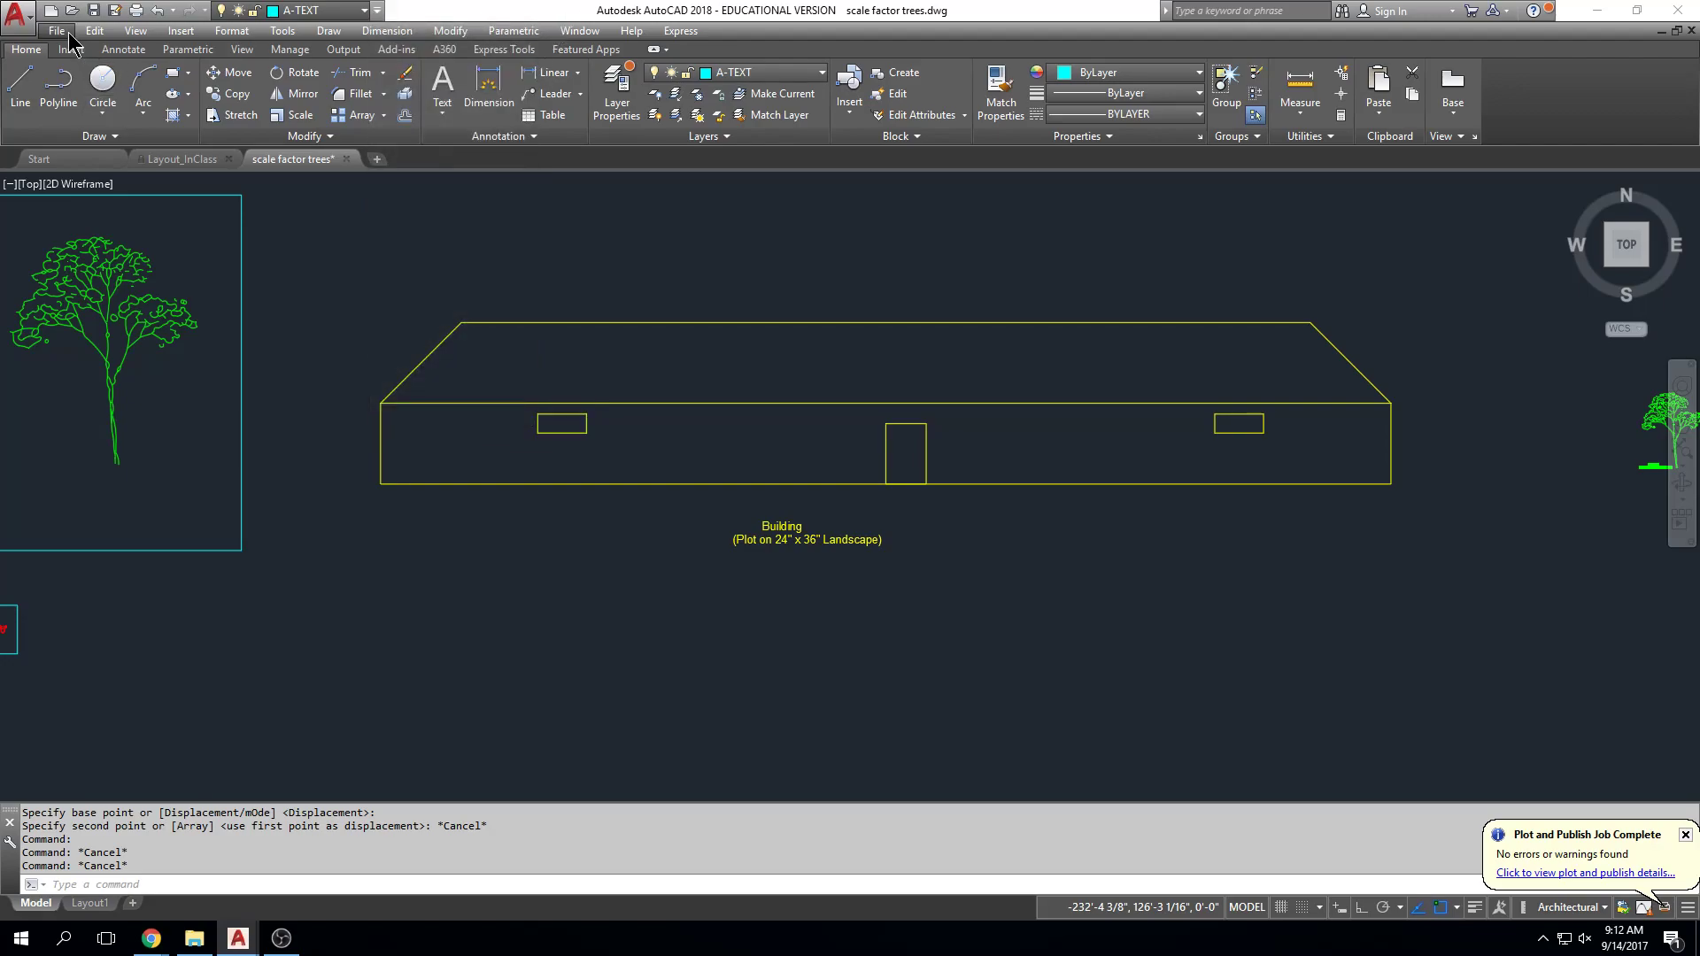
click(67, 33)
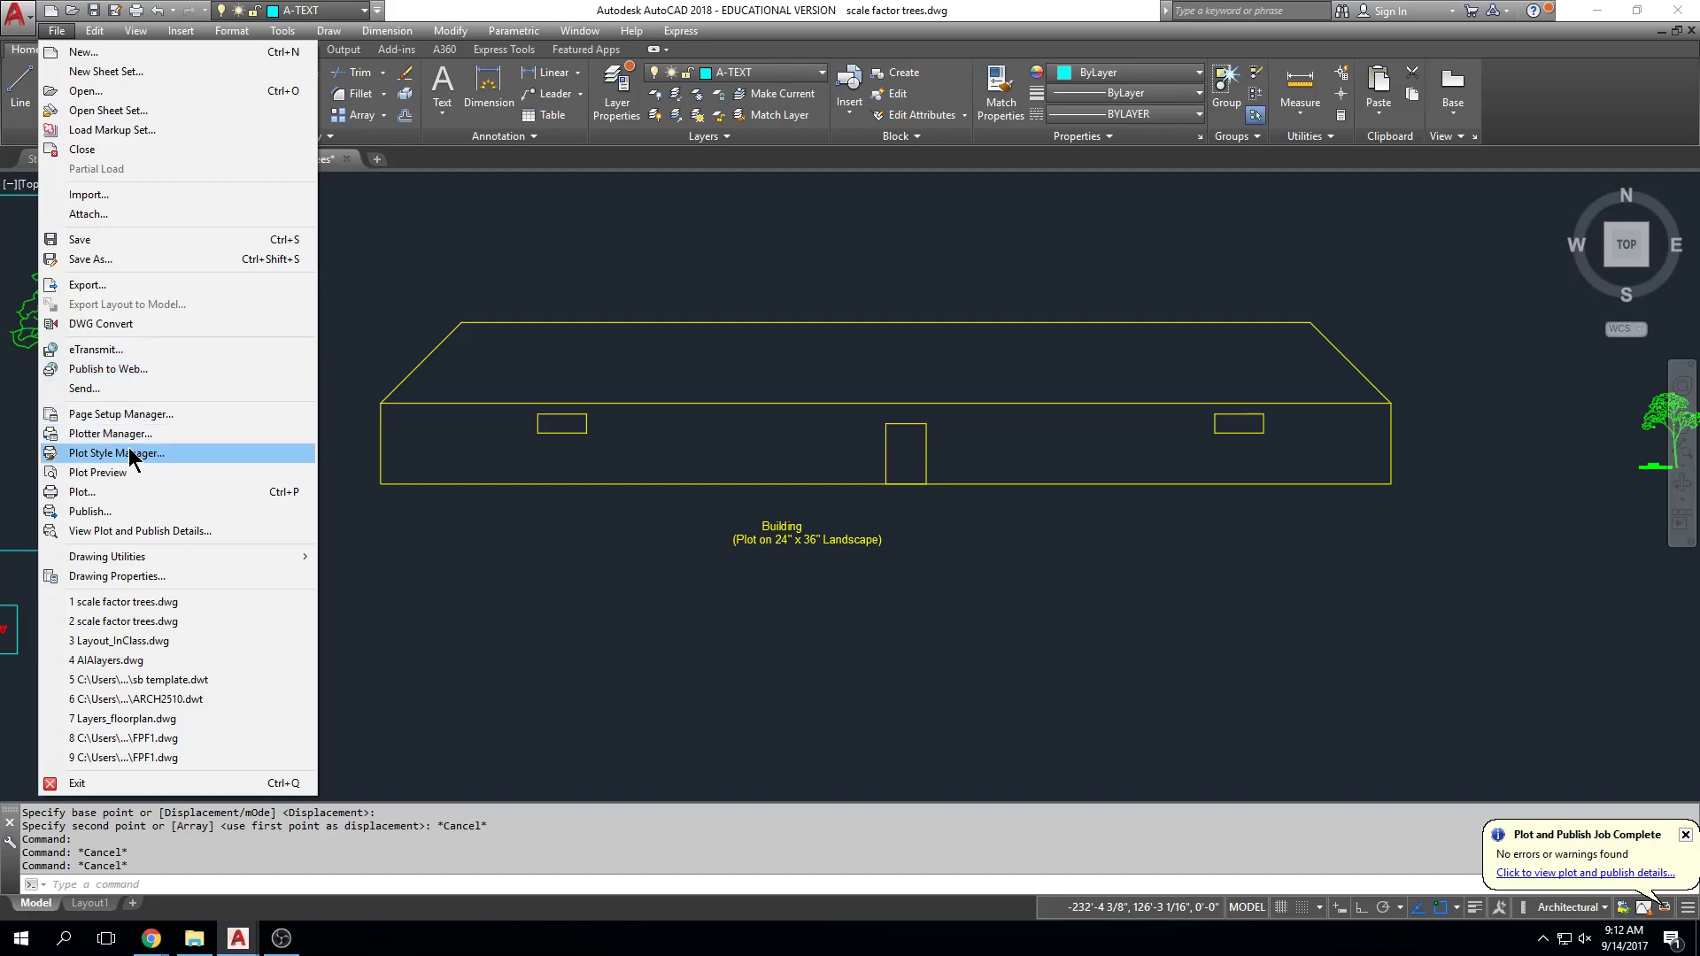
click(211, 454)
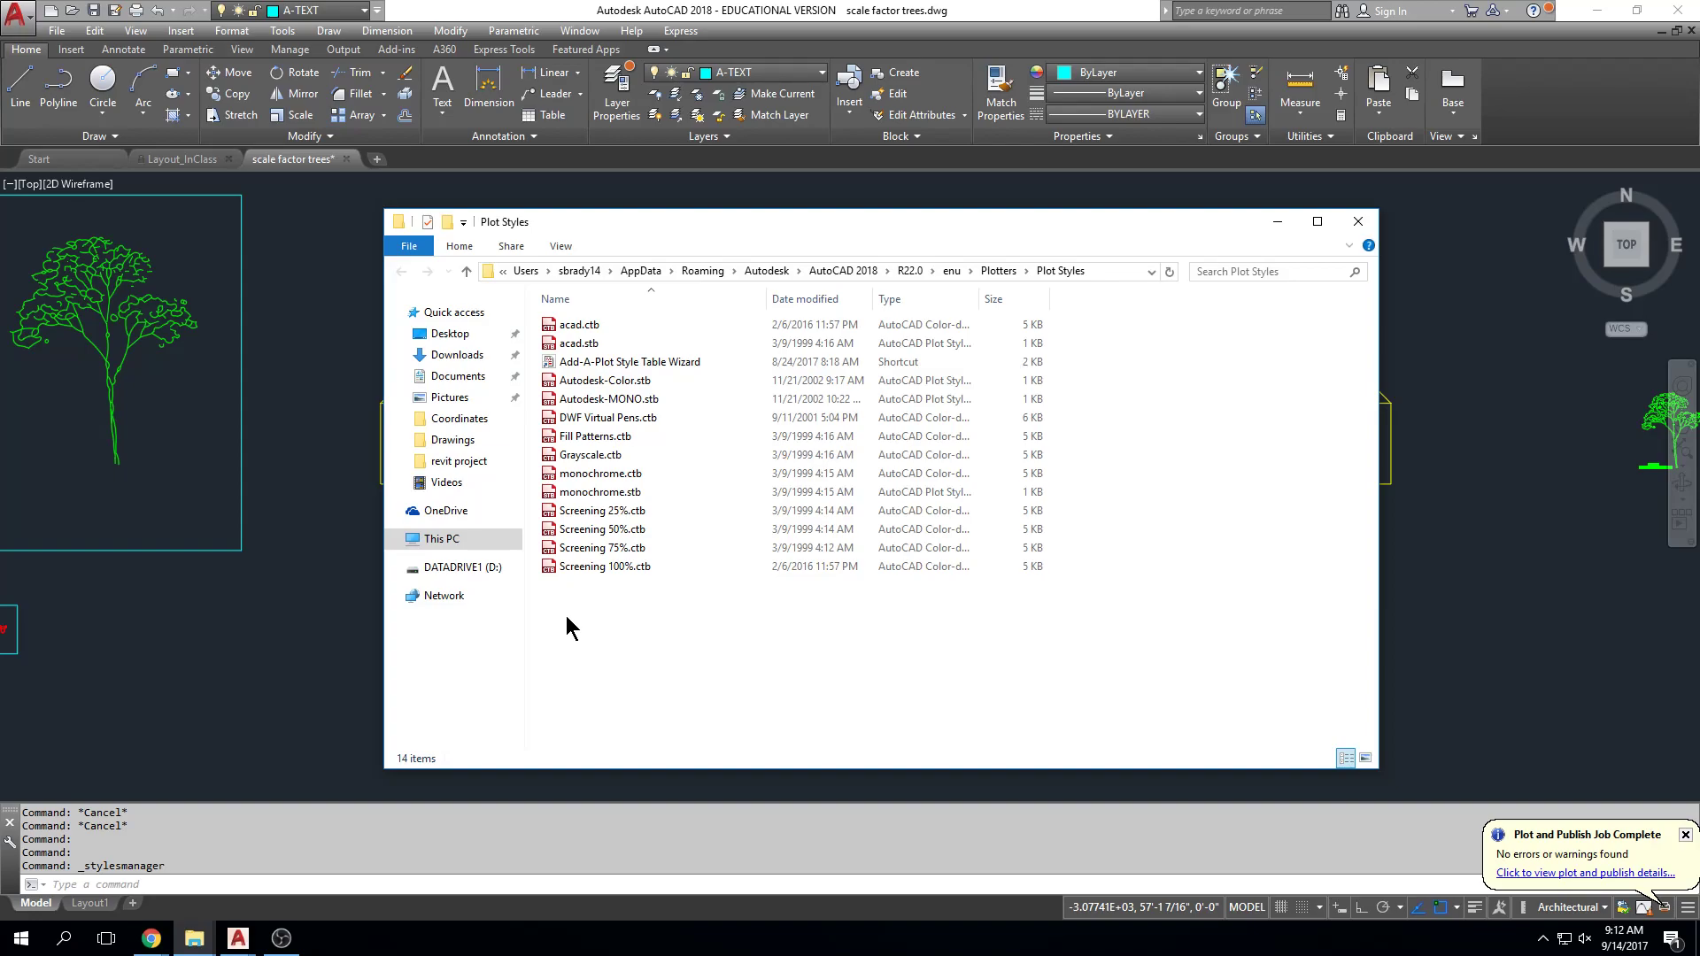
Step: Paste LASERJET.CTB into AutoCAD's Plot Styles folder
right_click(565, 615)
click(611, 738)
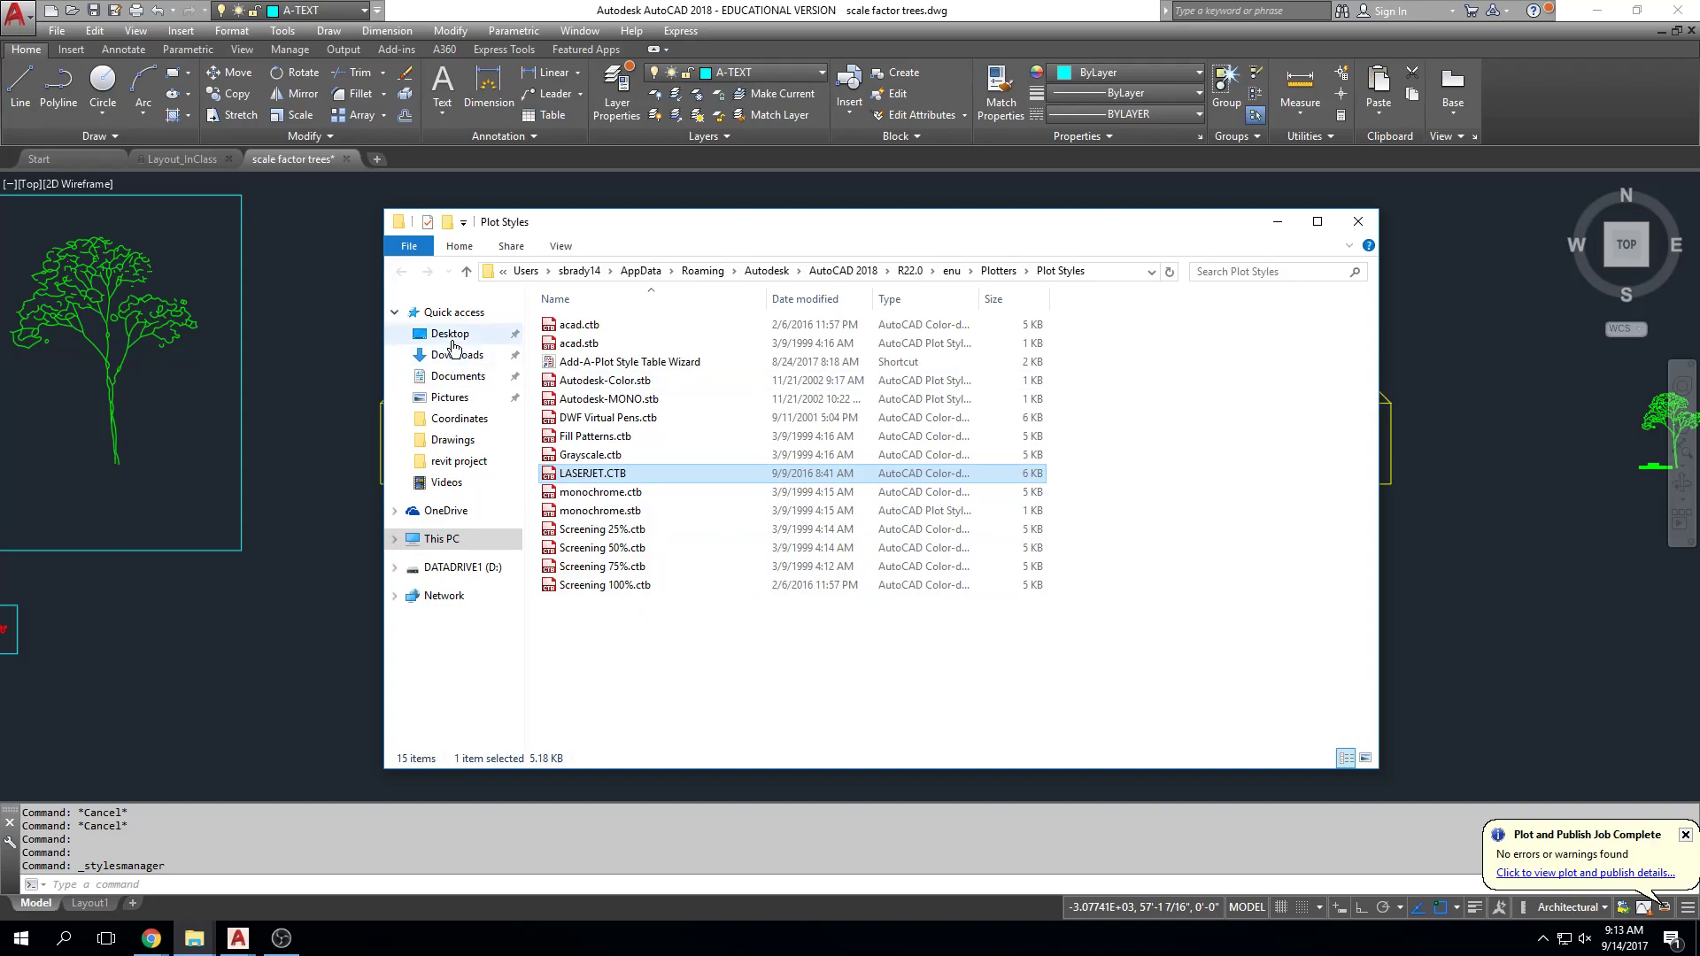
click(372, 299)
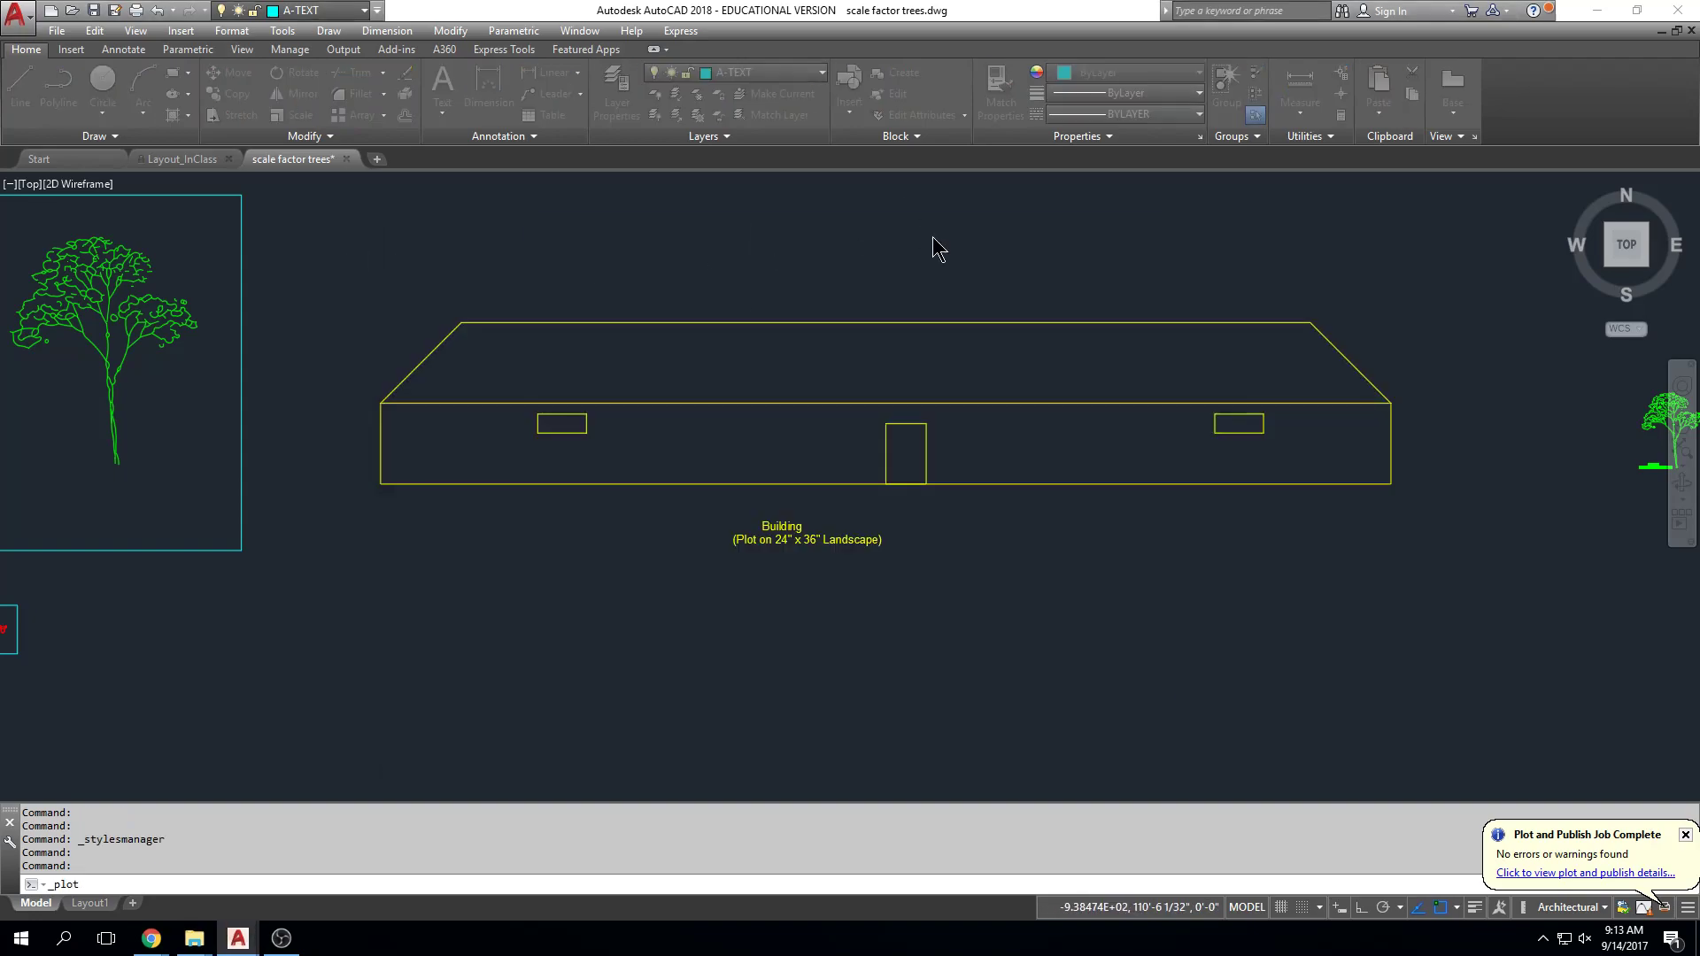
Step: Verify LASERJET.CTB appears in the plot style table list, then cancel the plot
key(ctrl+p)
click(1123, 286)
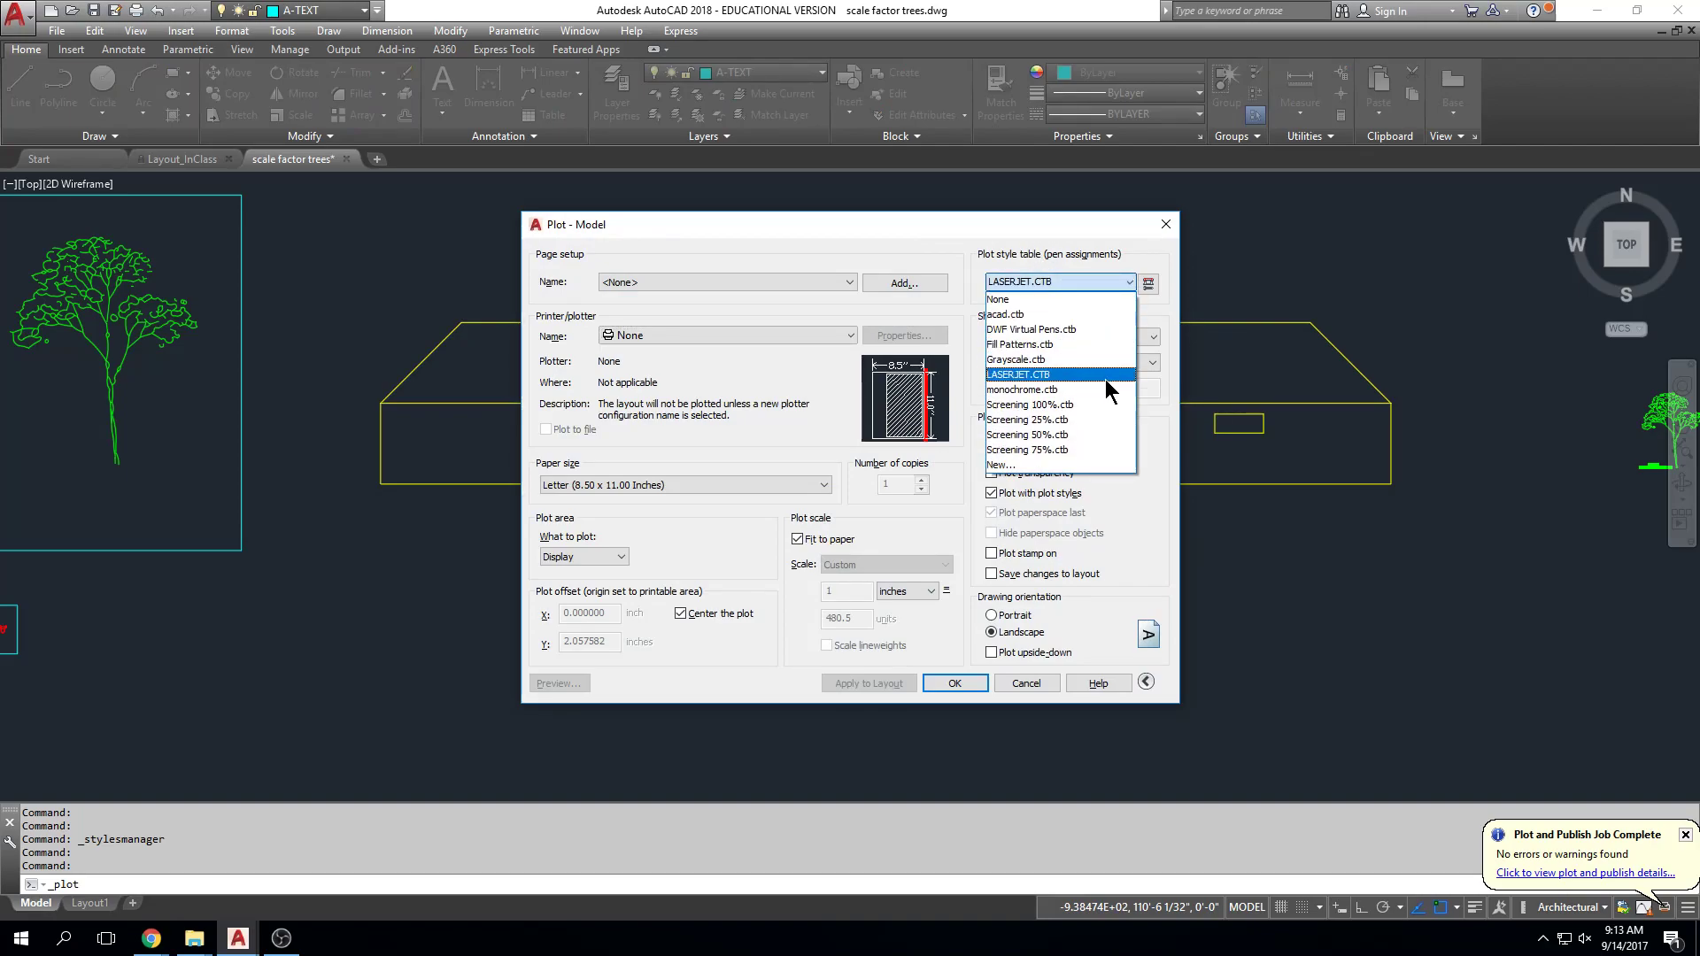
click(1237, 203)
click(1166, 227)
key(Escape)
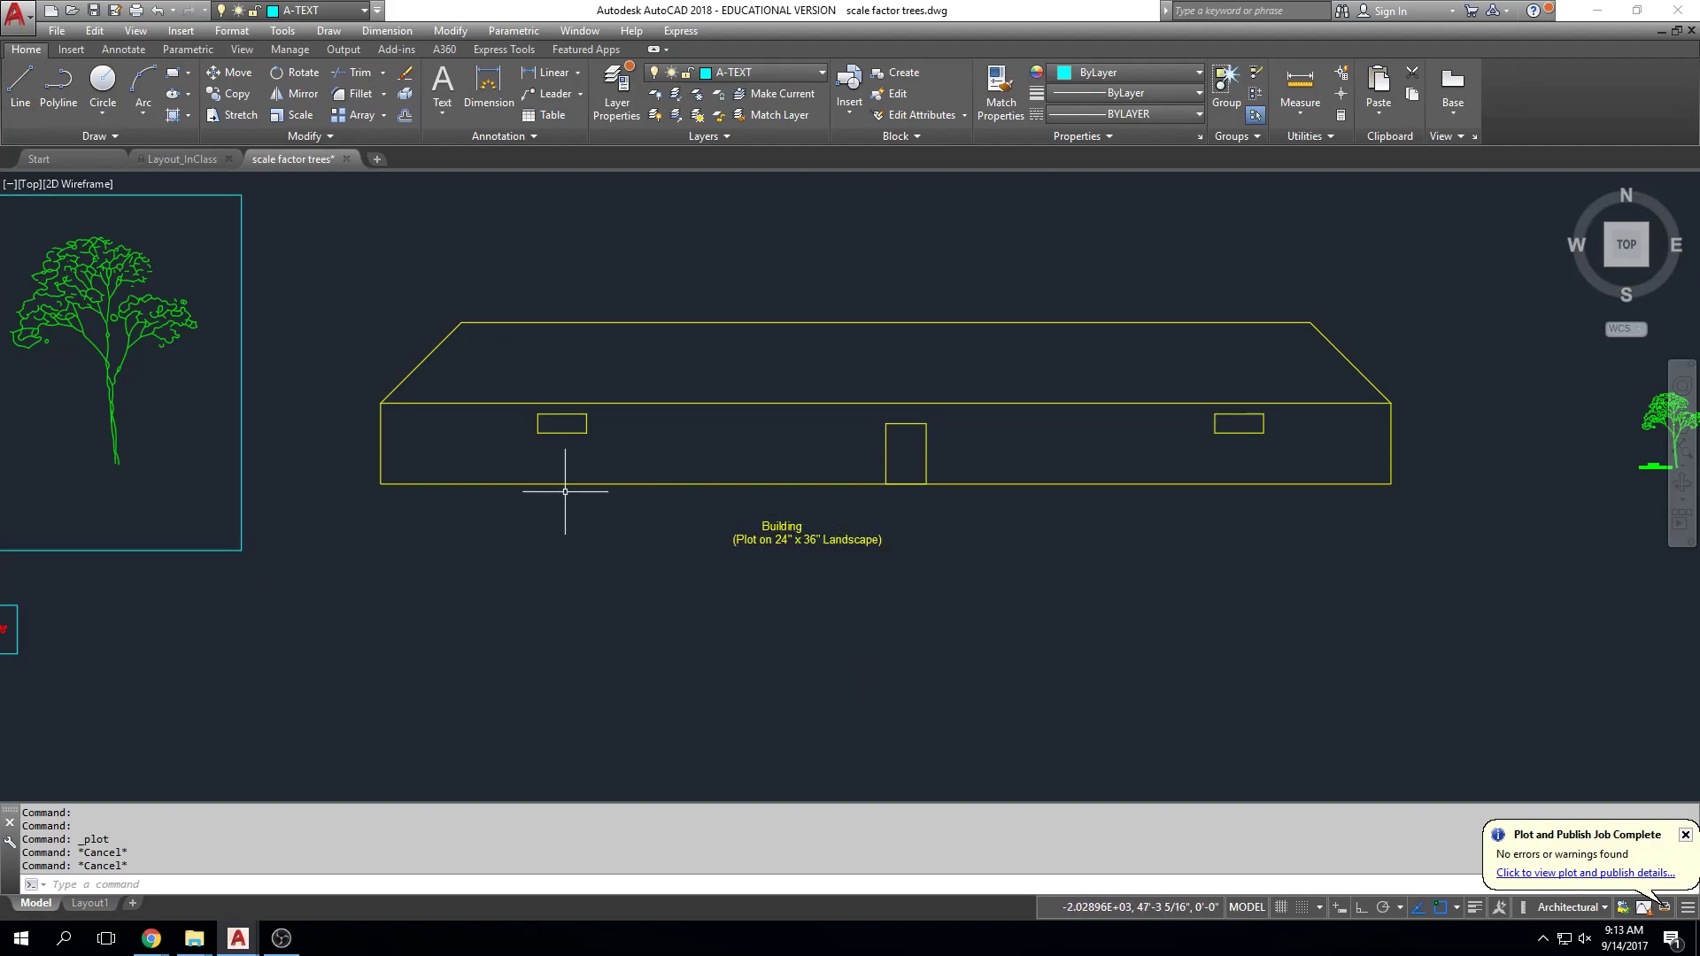
Step: Start a LINE with its first point left of the building's base
text(l)
key(Return)
click(356, 510)
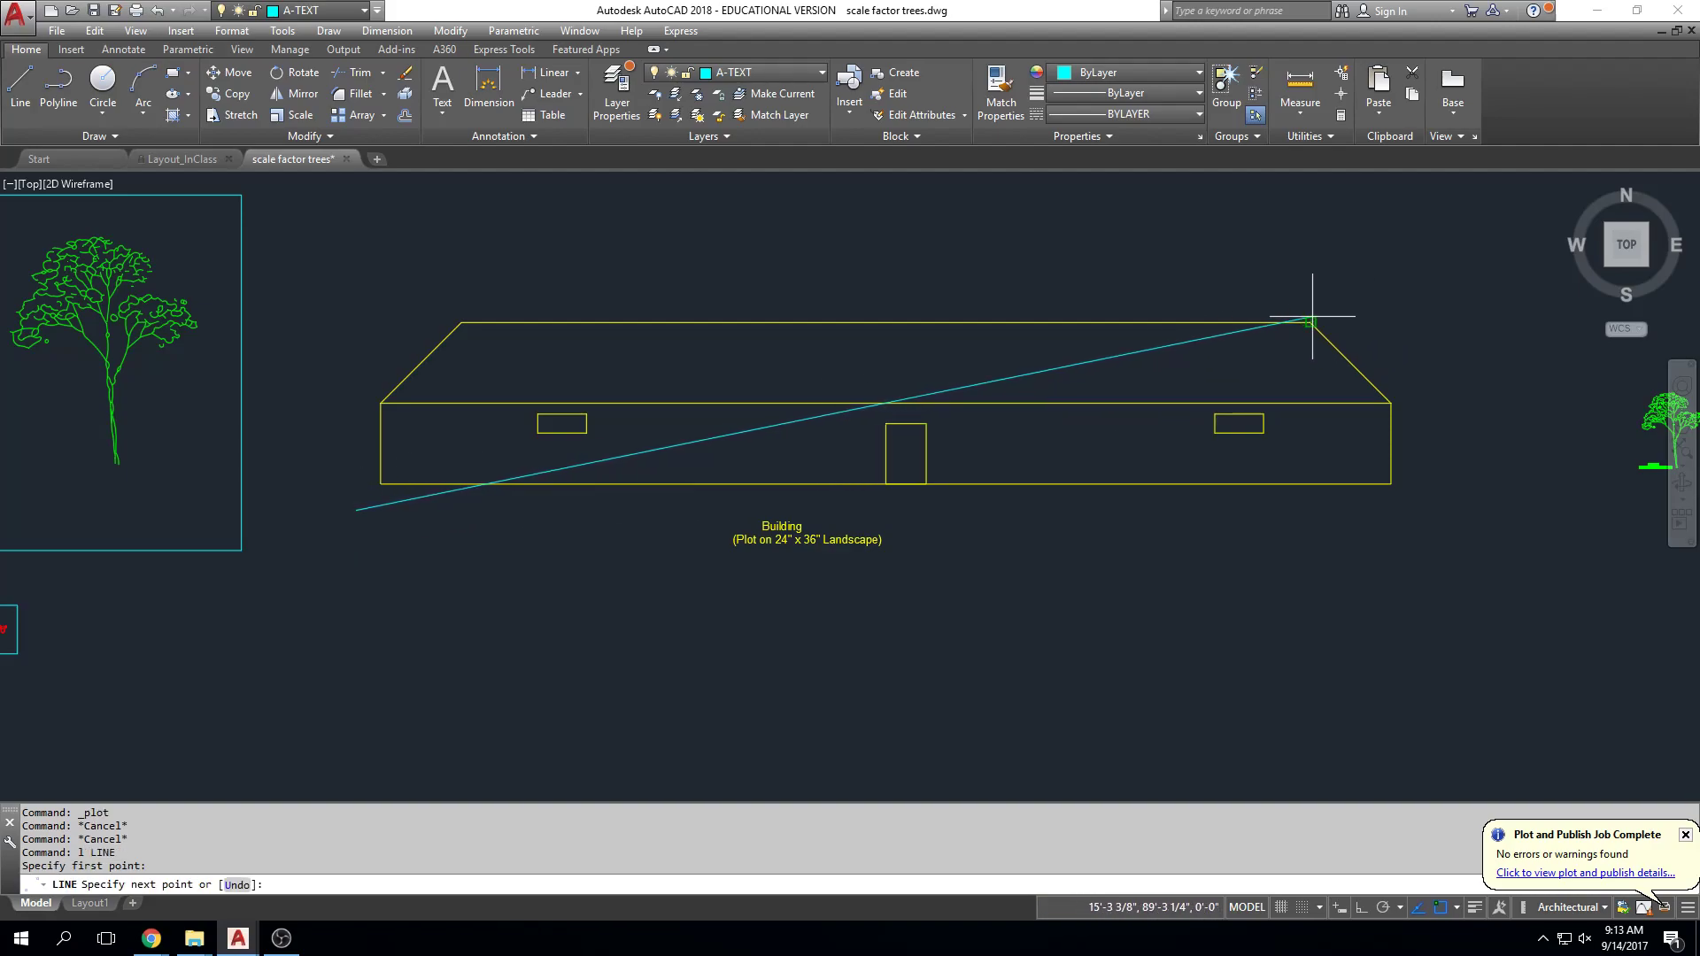
Step: End the line at the roof's upper-right corner and DIST it: 262'-10 1/4" at 12°
click(1397, 296)
key(Escape)
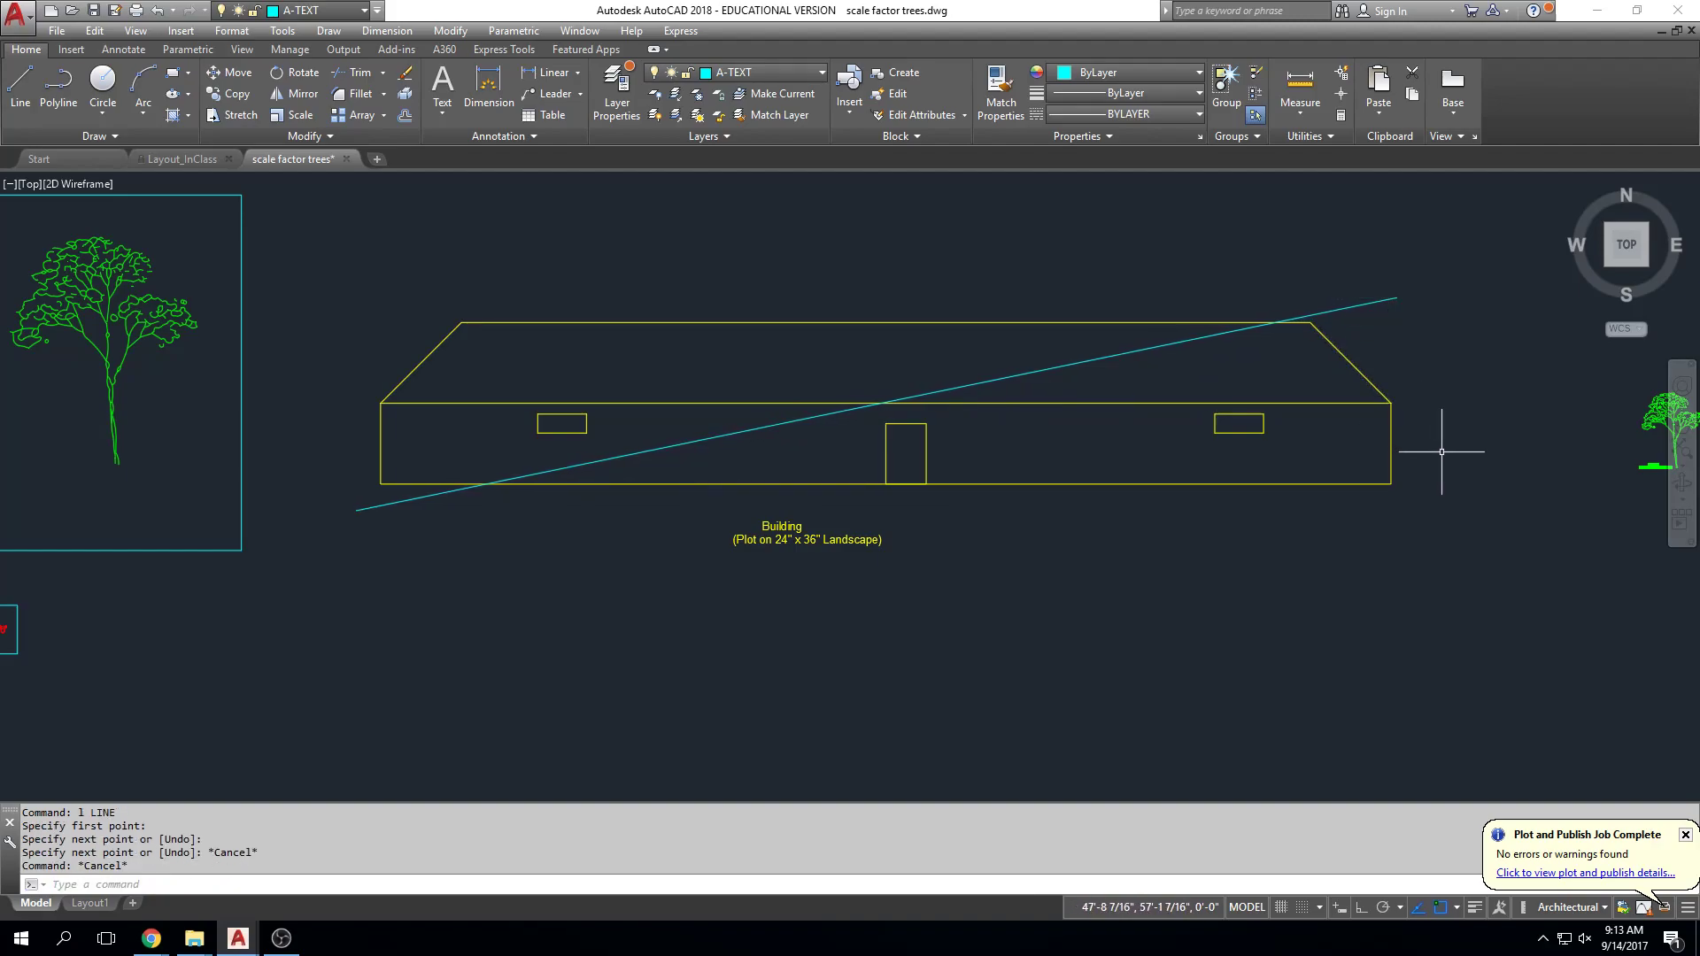
text(dist)
key(Return)
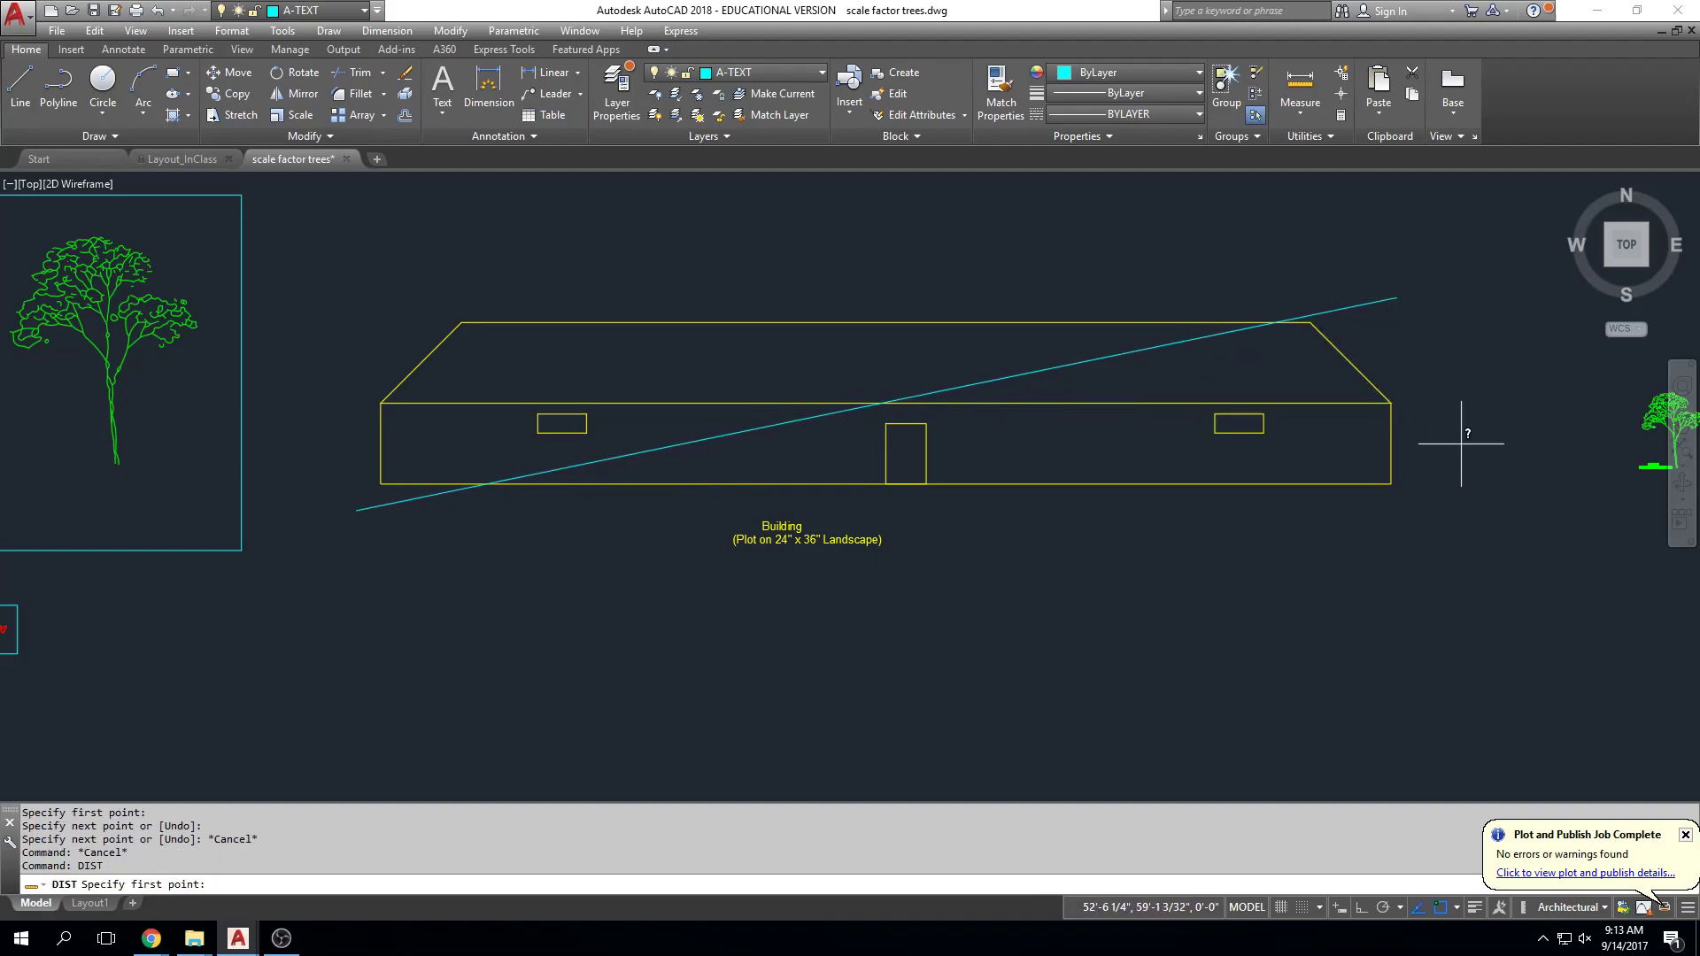
click(356, 511)
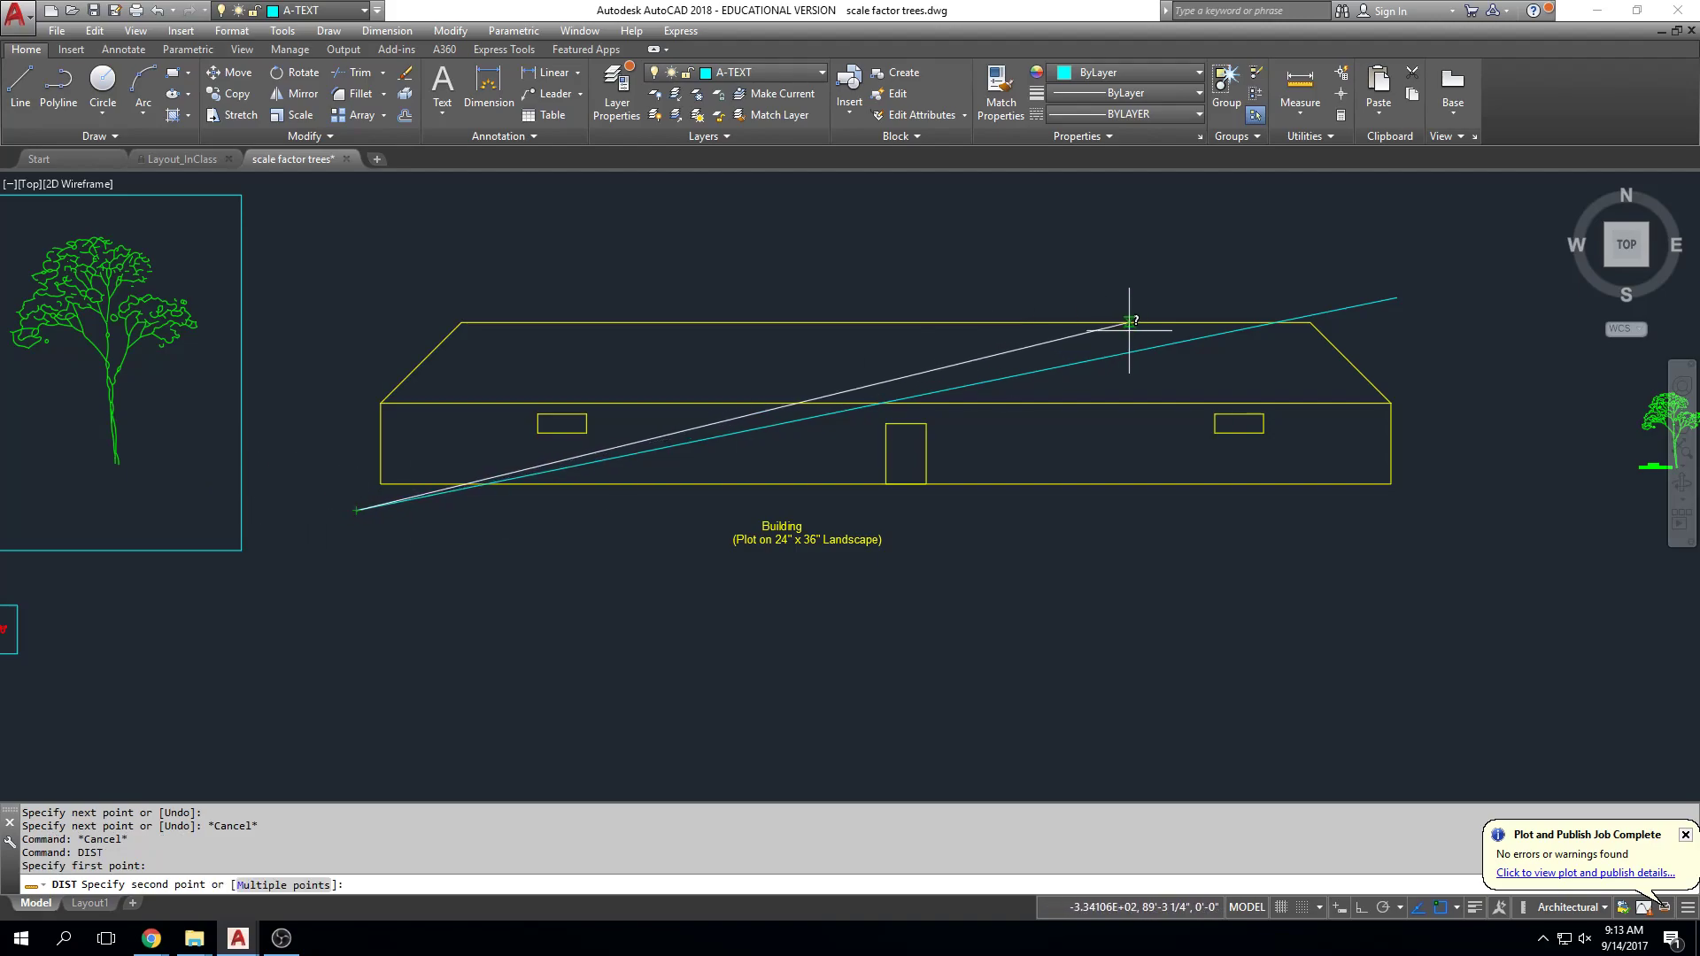
click(1399, 299)
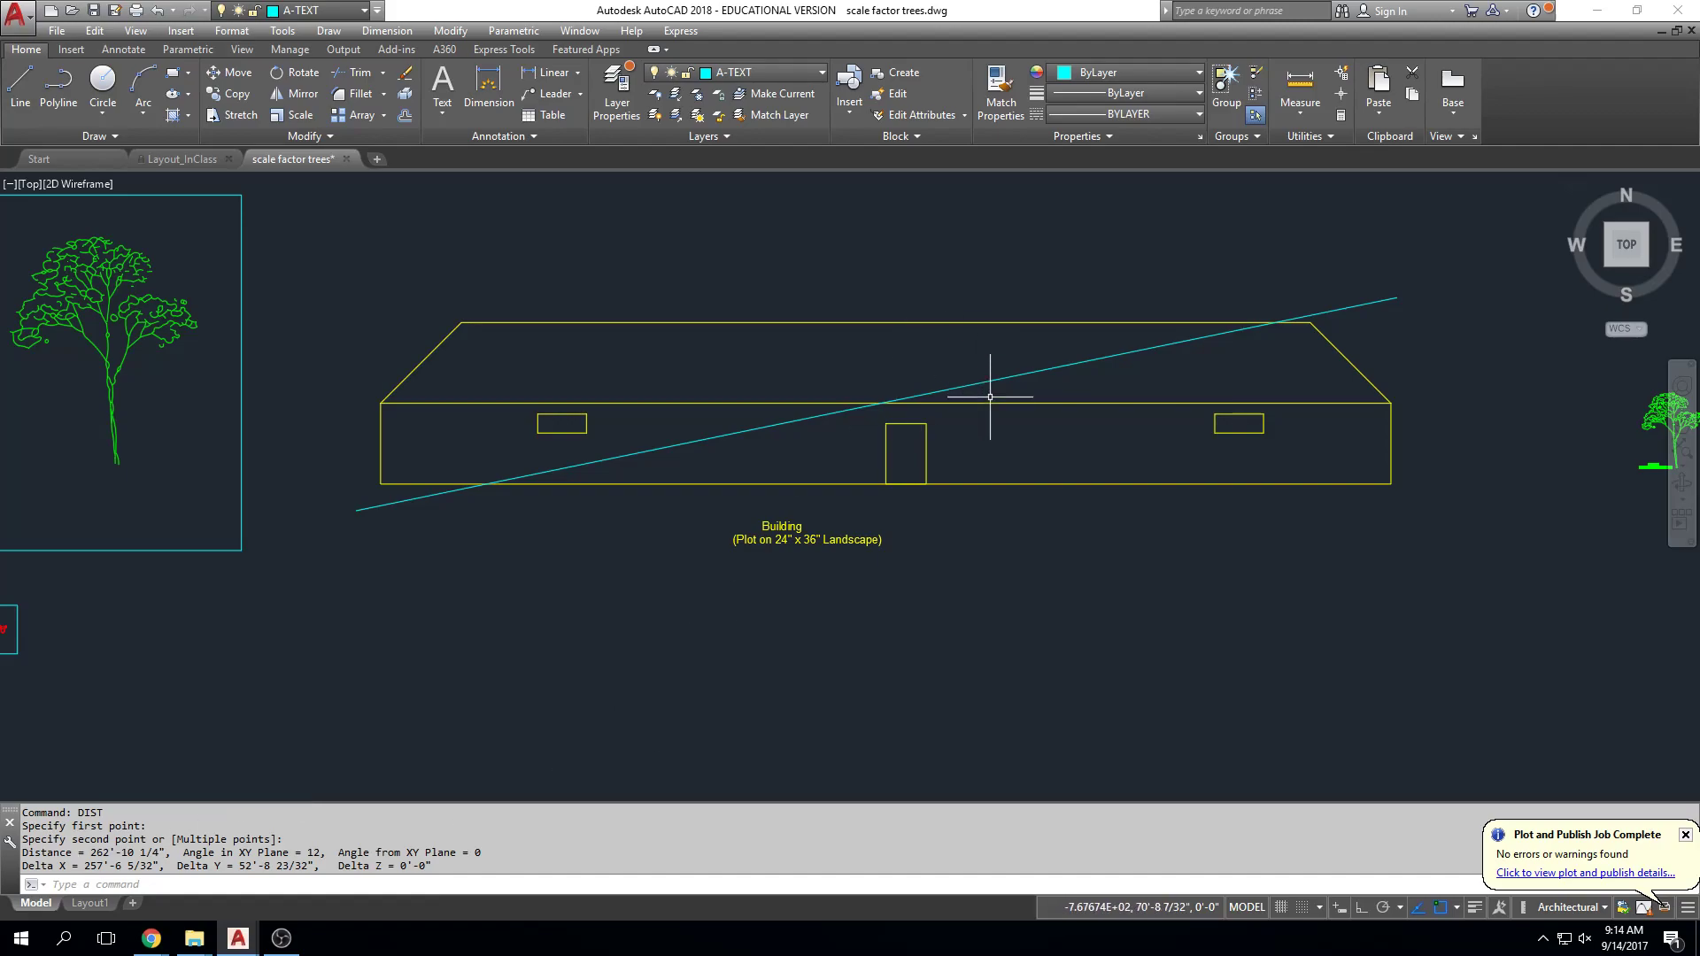
scroll(990, 396, down, 2)
scroll(984, 393, up, 2)
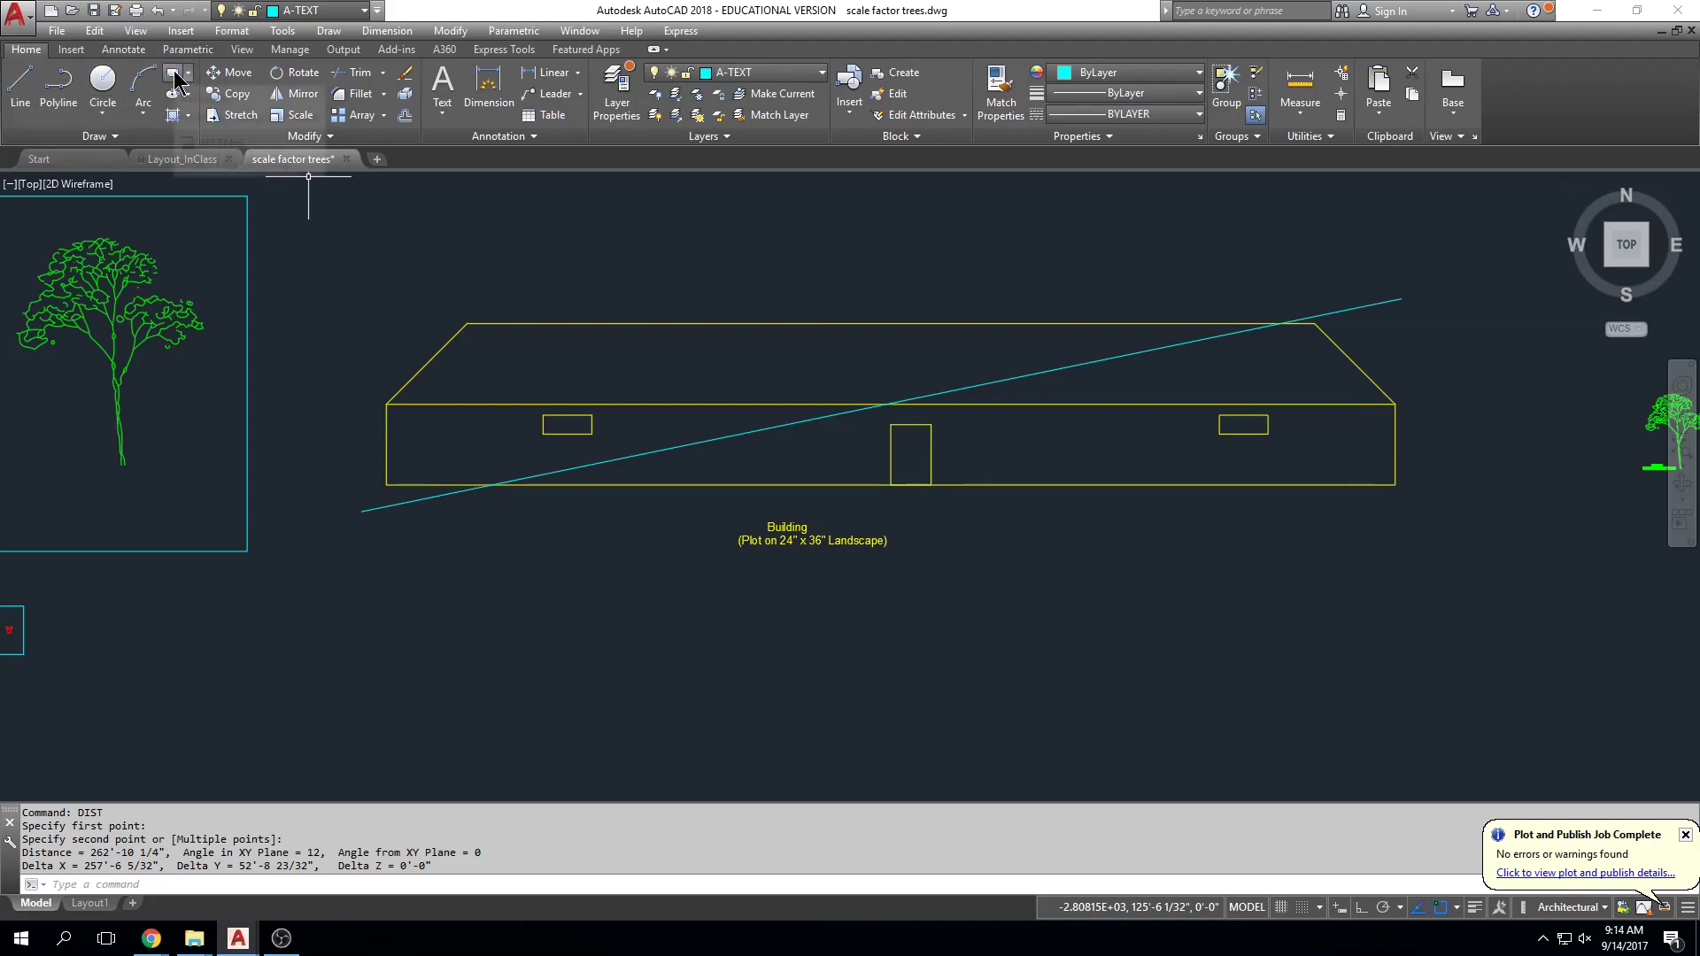
click(174, 77)
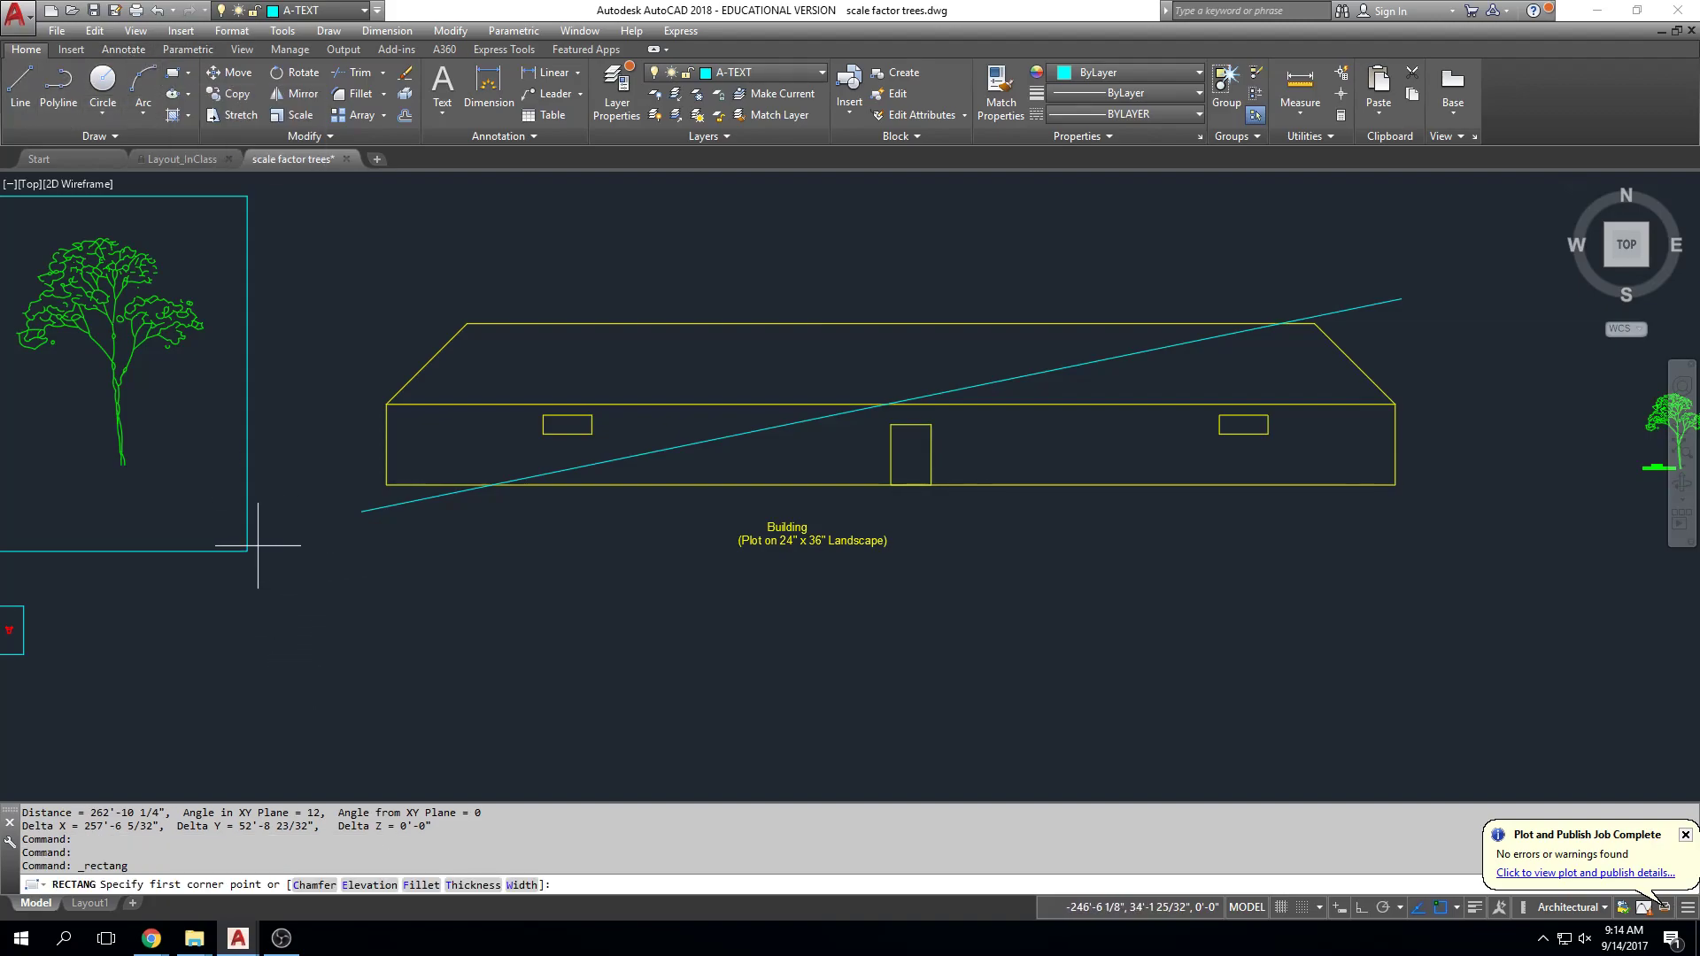
click(352, 524)
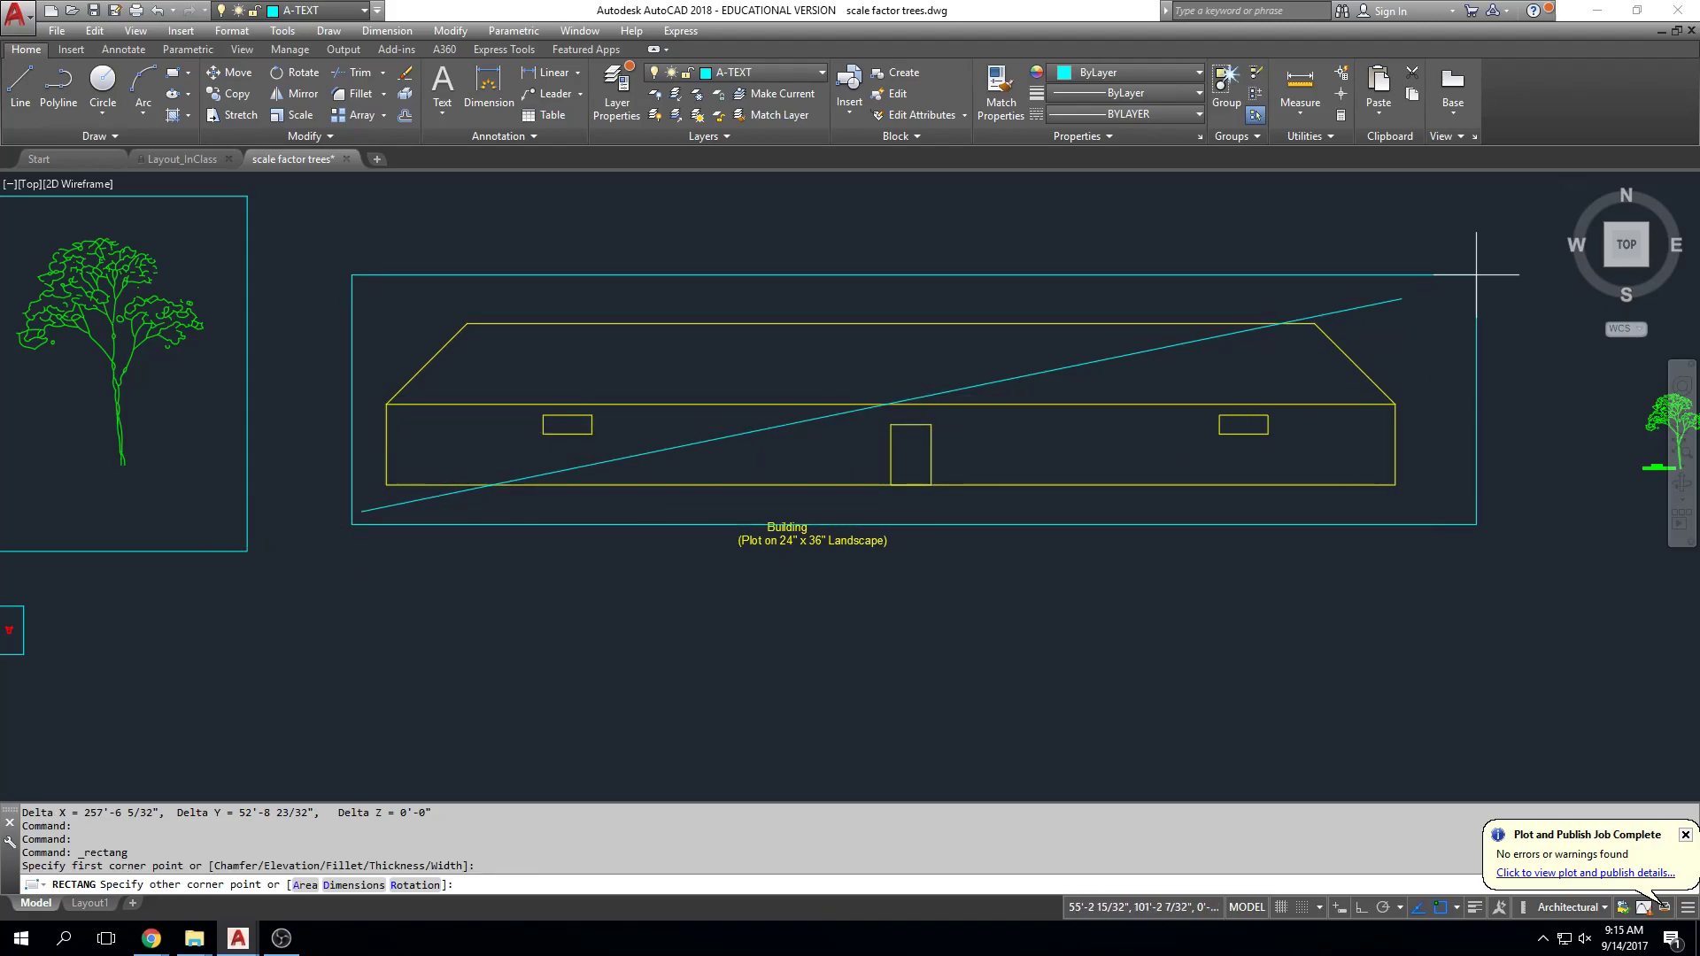
text(@)
text(288',)
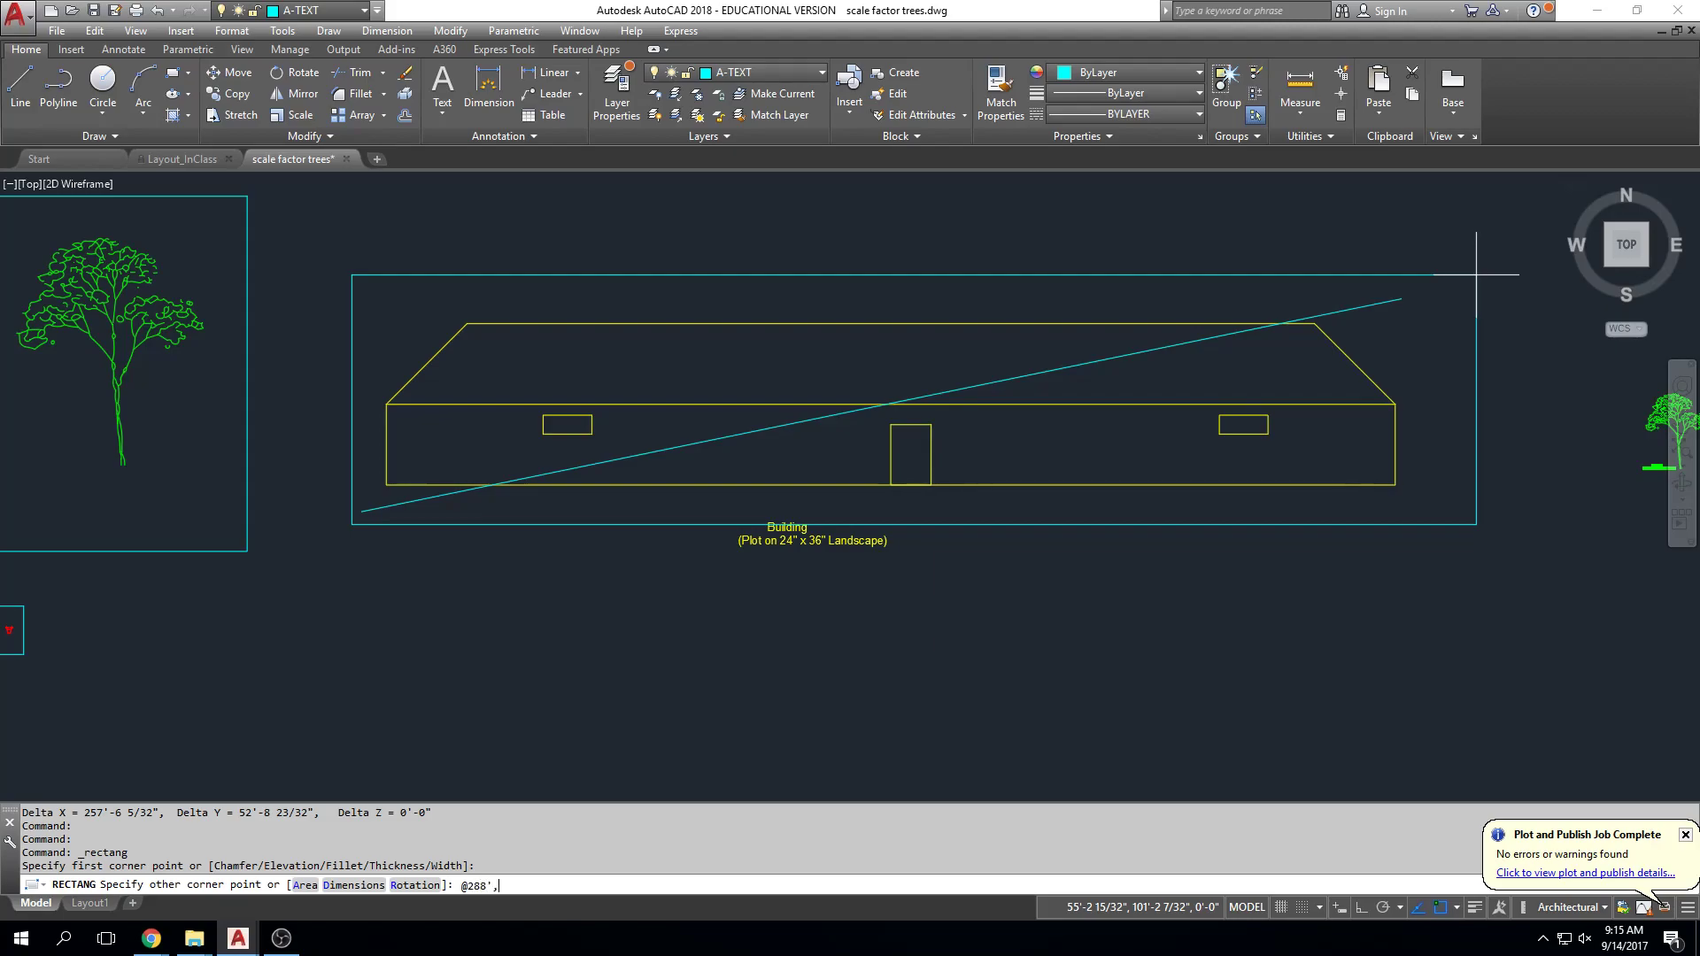
text(192)
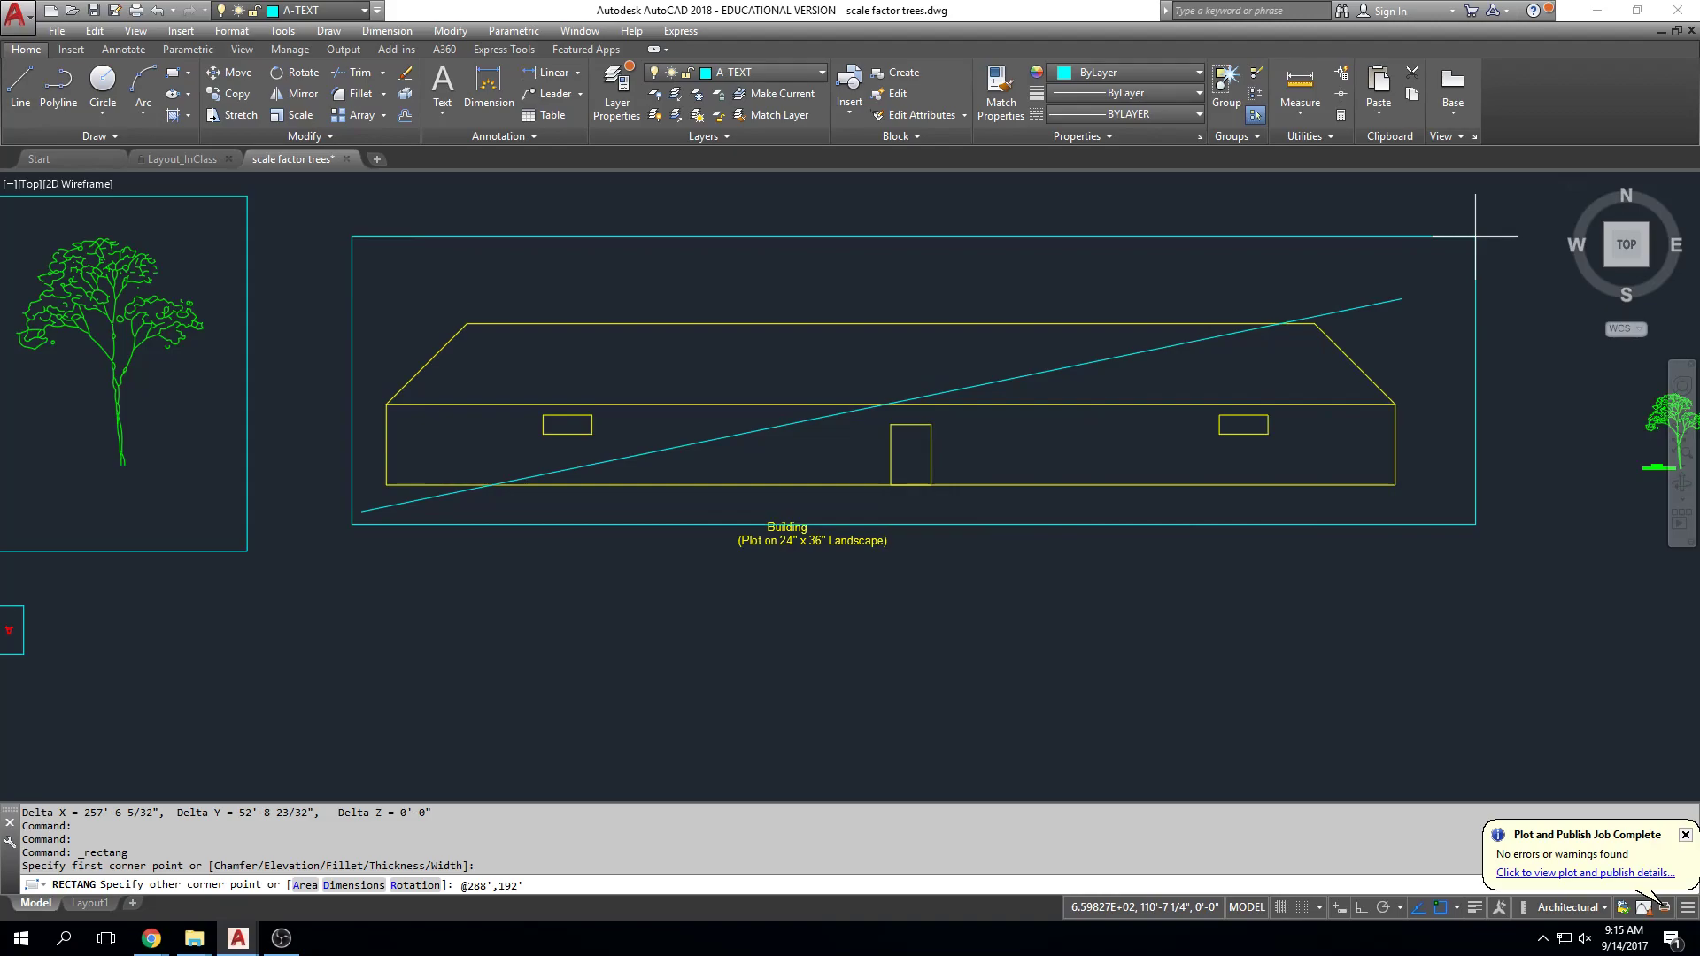
key(Return)
scroll(1530, 417, down, 2)
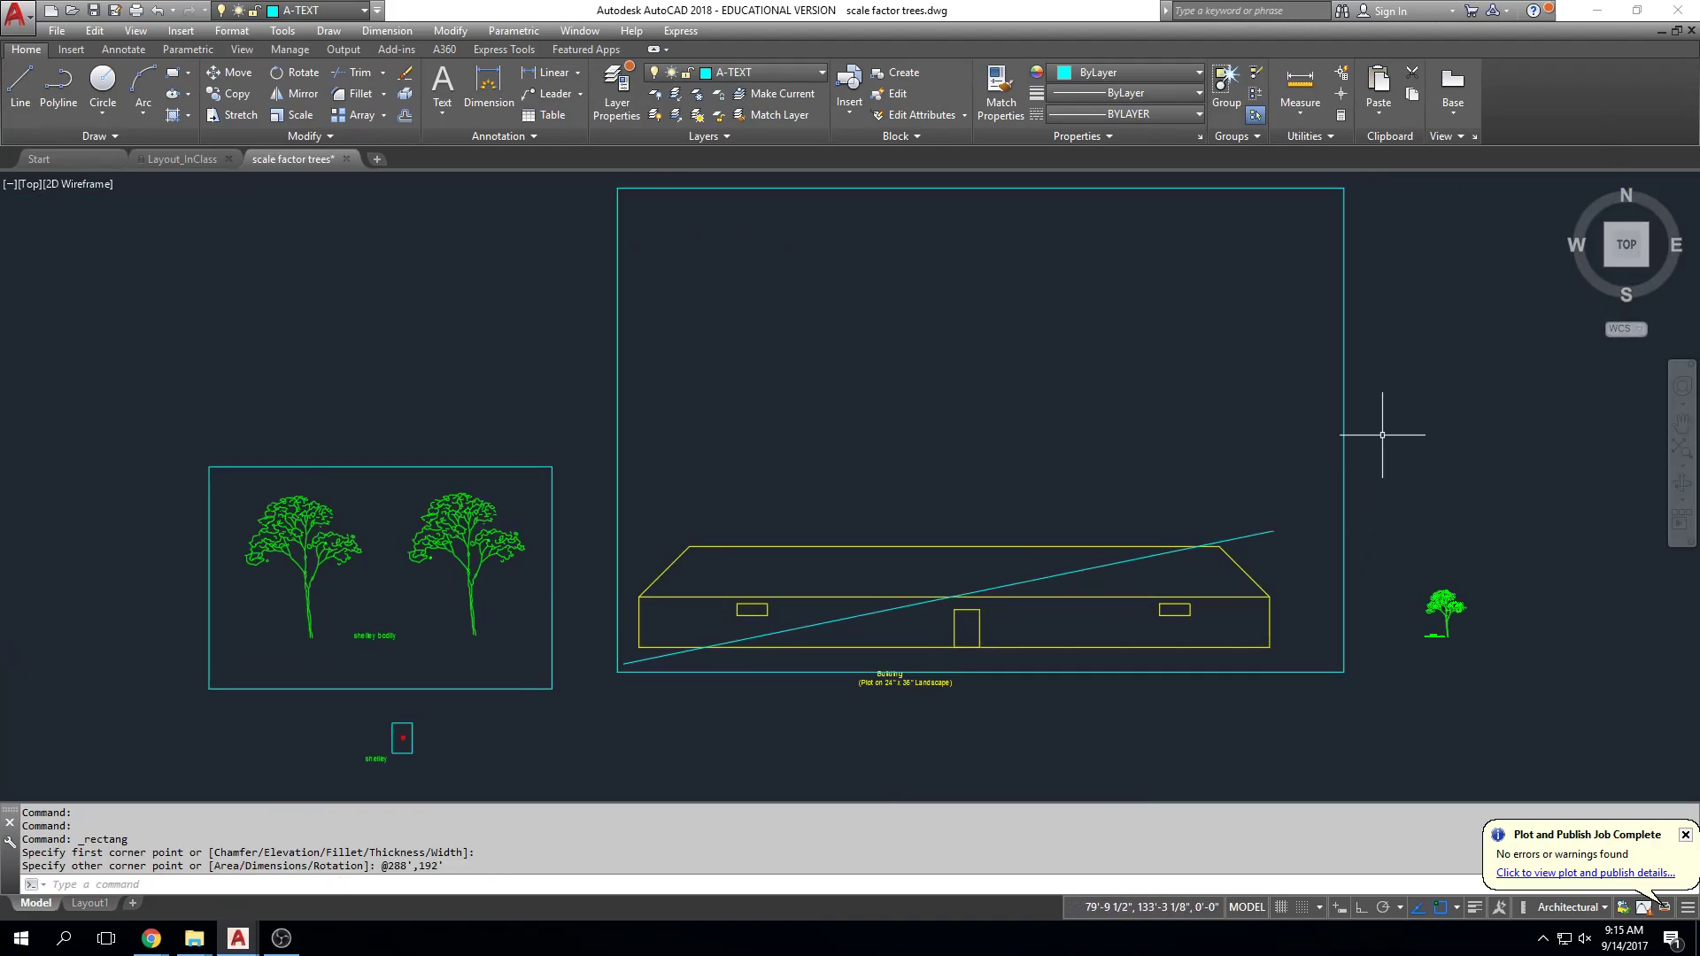
Step: Move the 288' by 192' rectangle so it is centred around the building
text(m)
key(Return)
click(1374, 336)
click(1302, 305)
key(Return)
click(1420, 315)
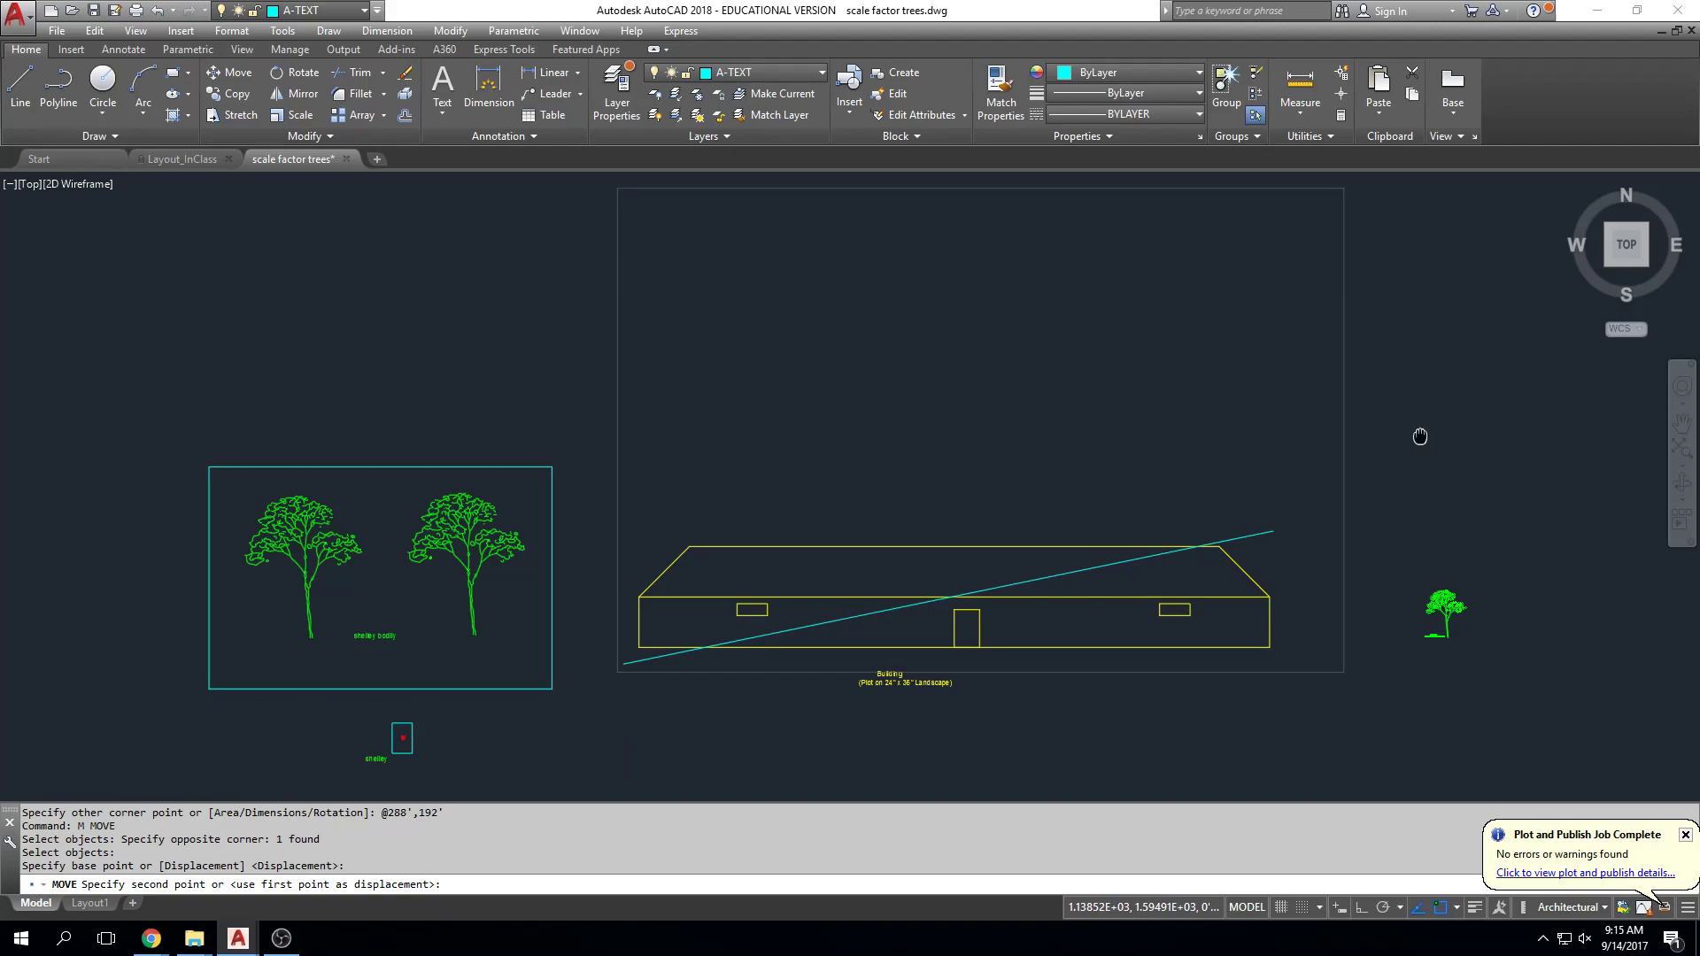
middle_drag(1420, 436, 1416, 380)
click(1394, 417)
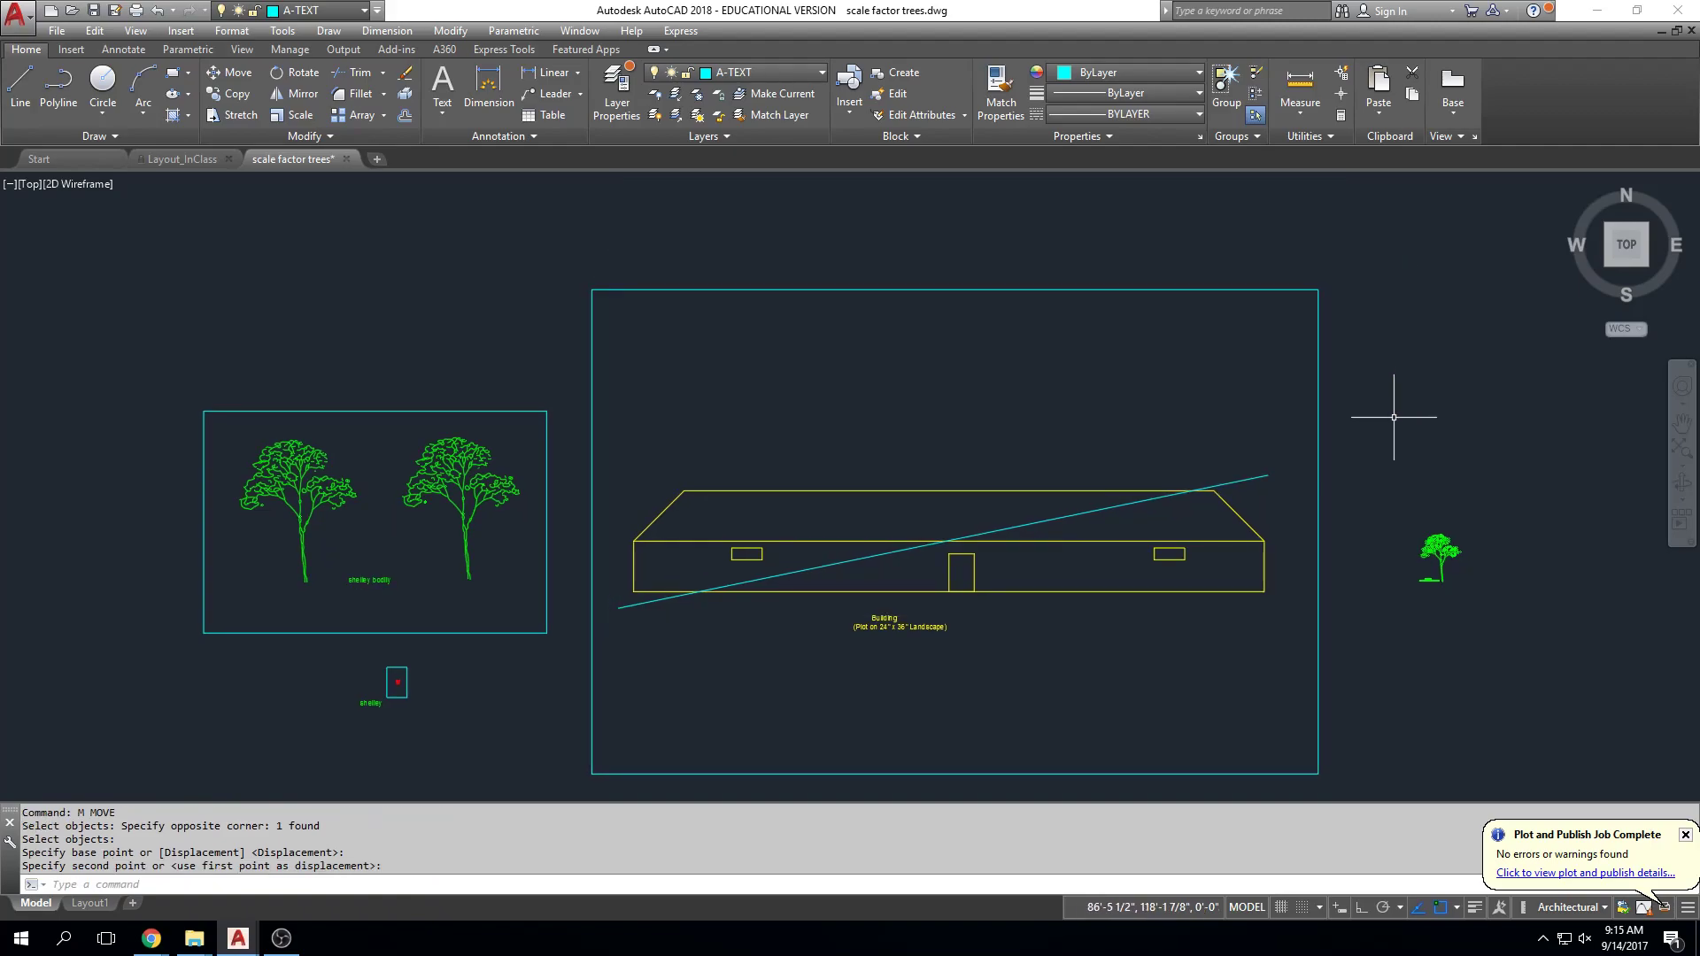
Step: Delete the diagonal guide line and dismiss the plot job complete notice
click(1253, 478)
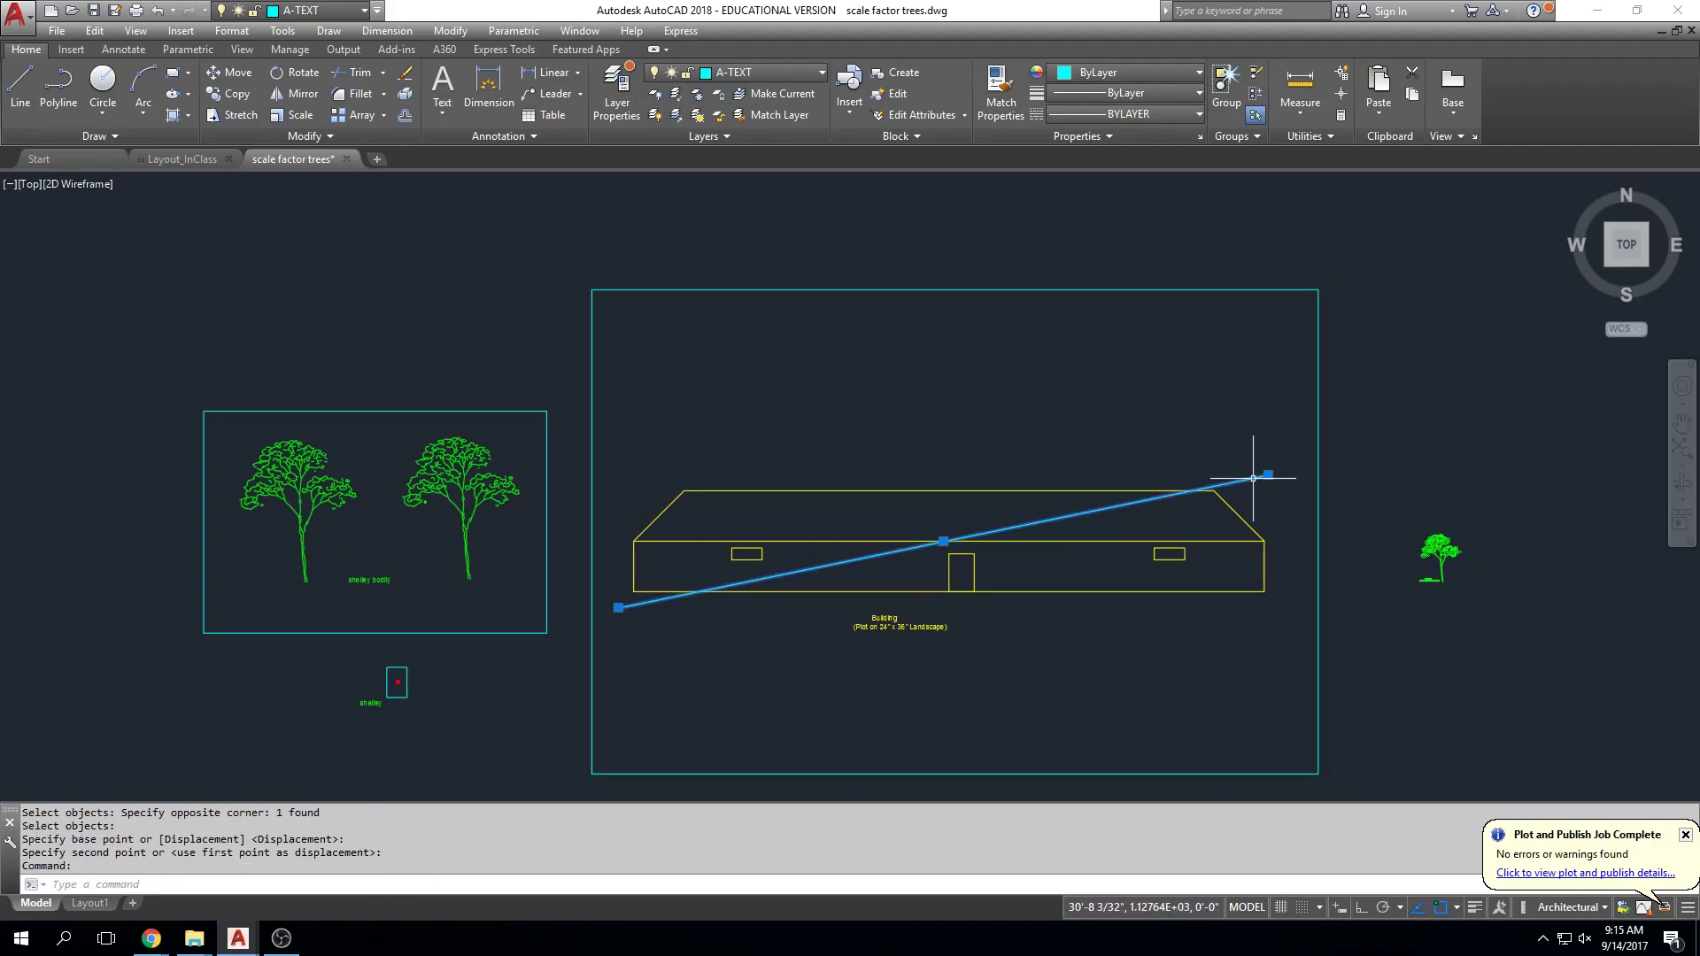
key(Delete)
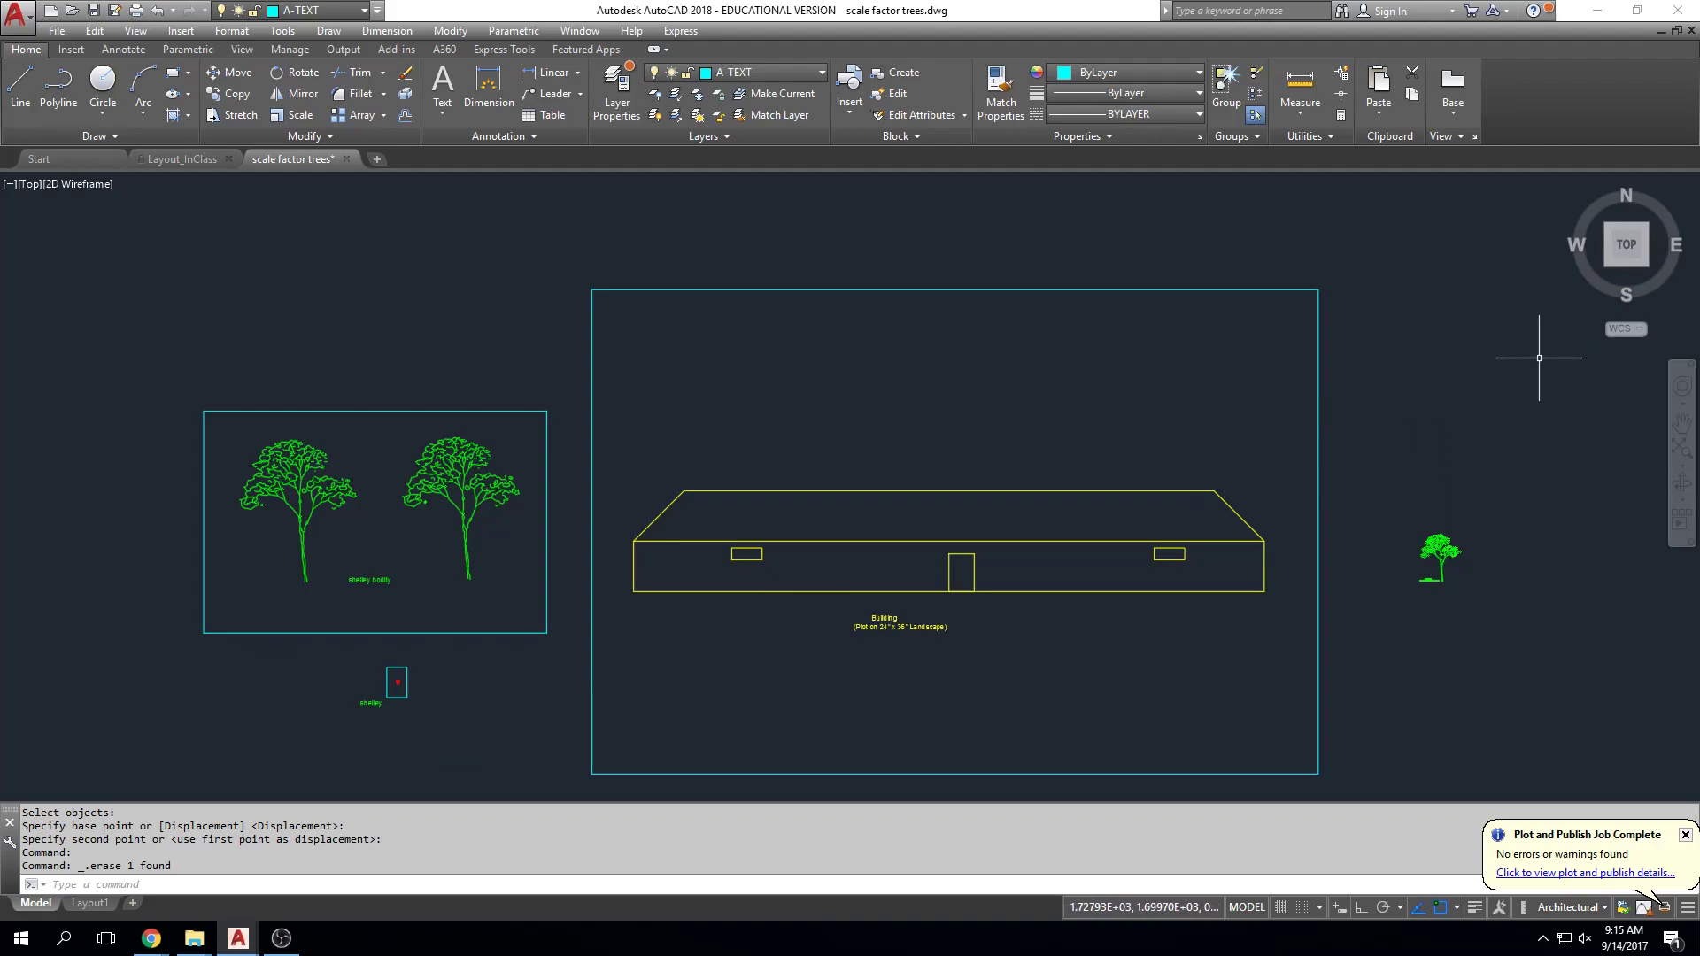
middle_drag(1136, 605, 1129, 558)
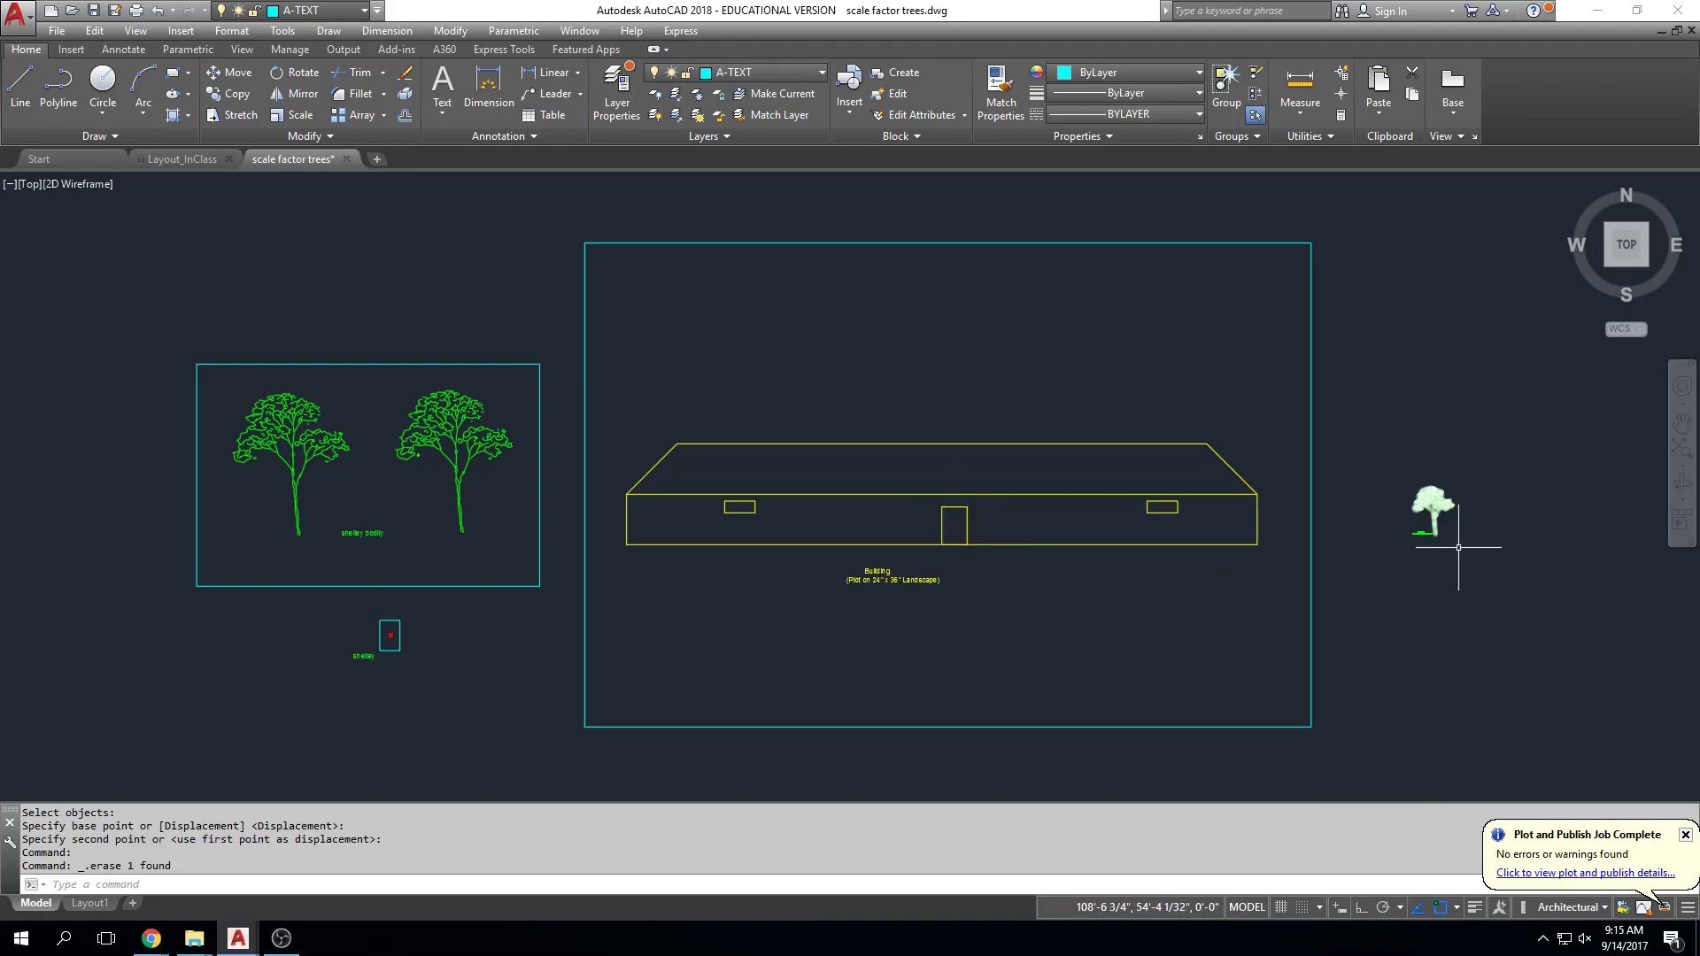
click(1687, 836)
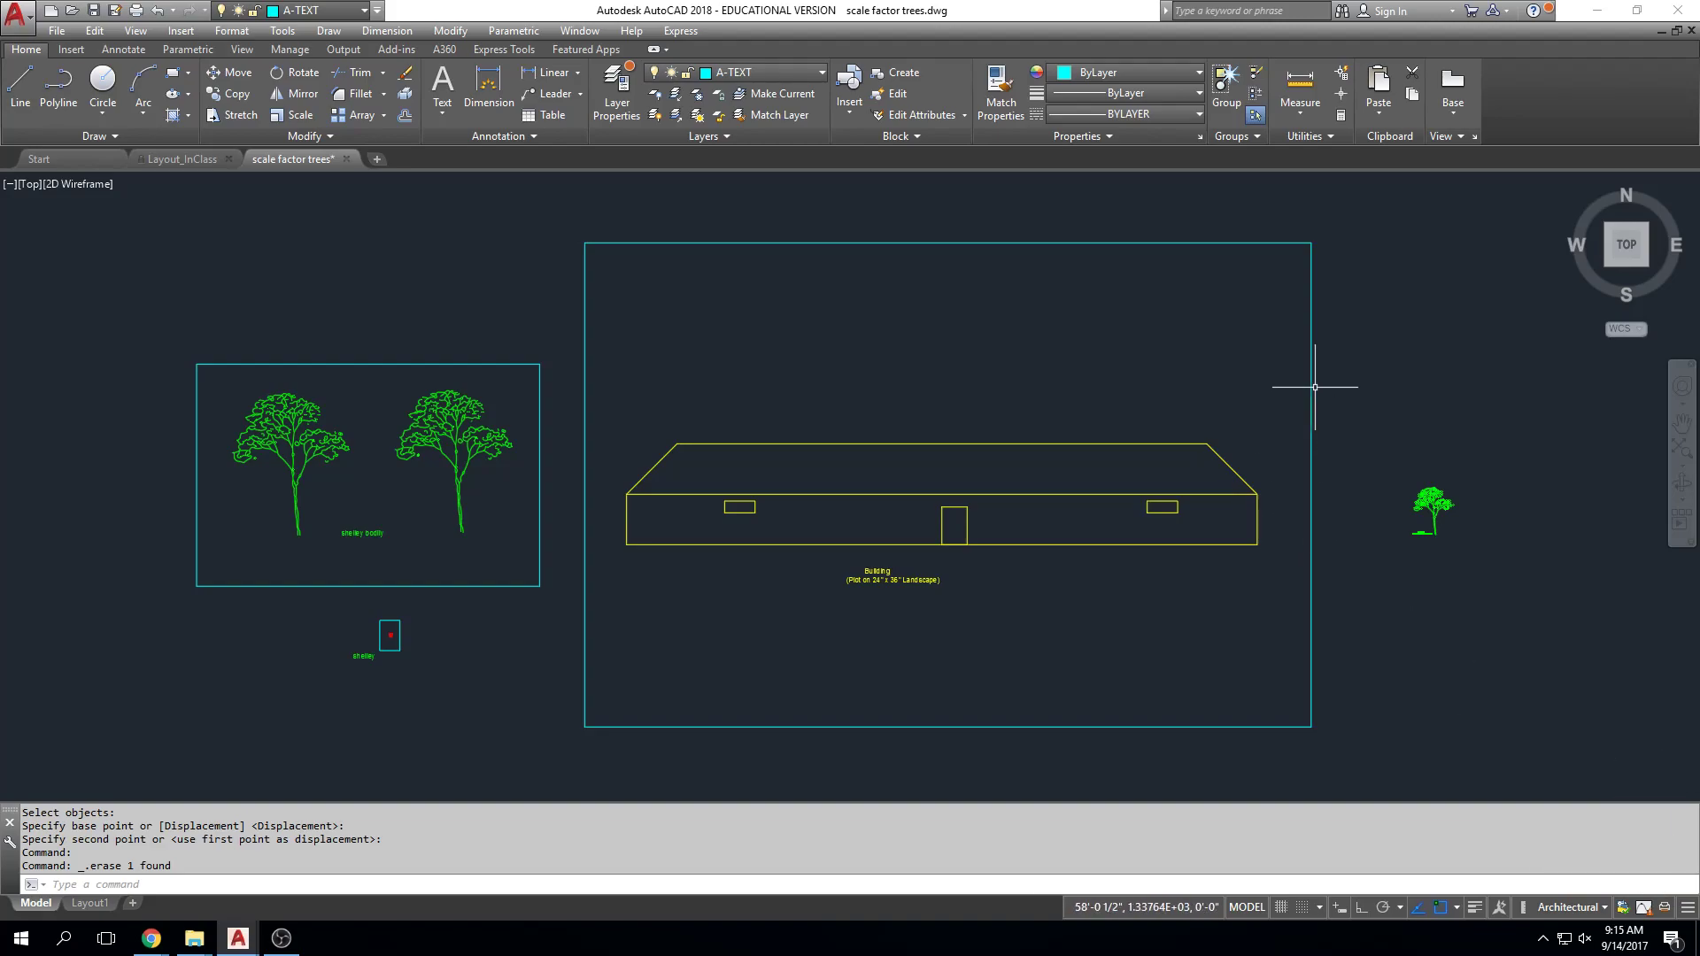
Step: Set the model plot to the Adobe PDF printer with ARCH D (24 x 36) paper
key(ctrl+p)
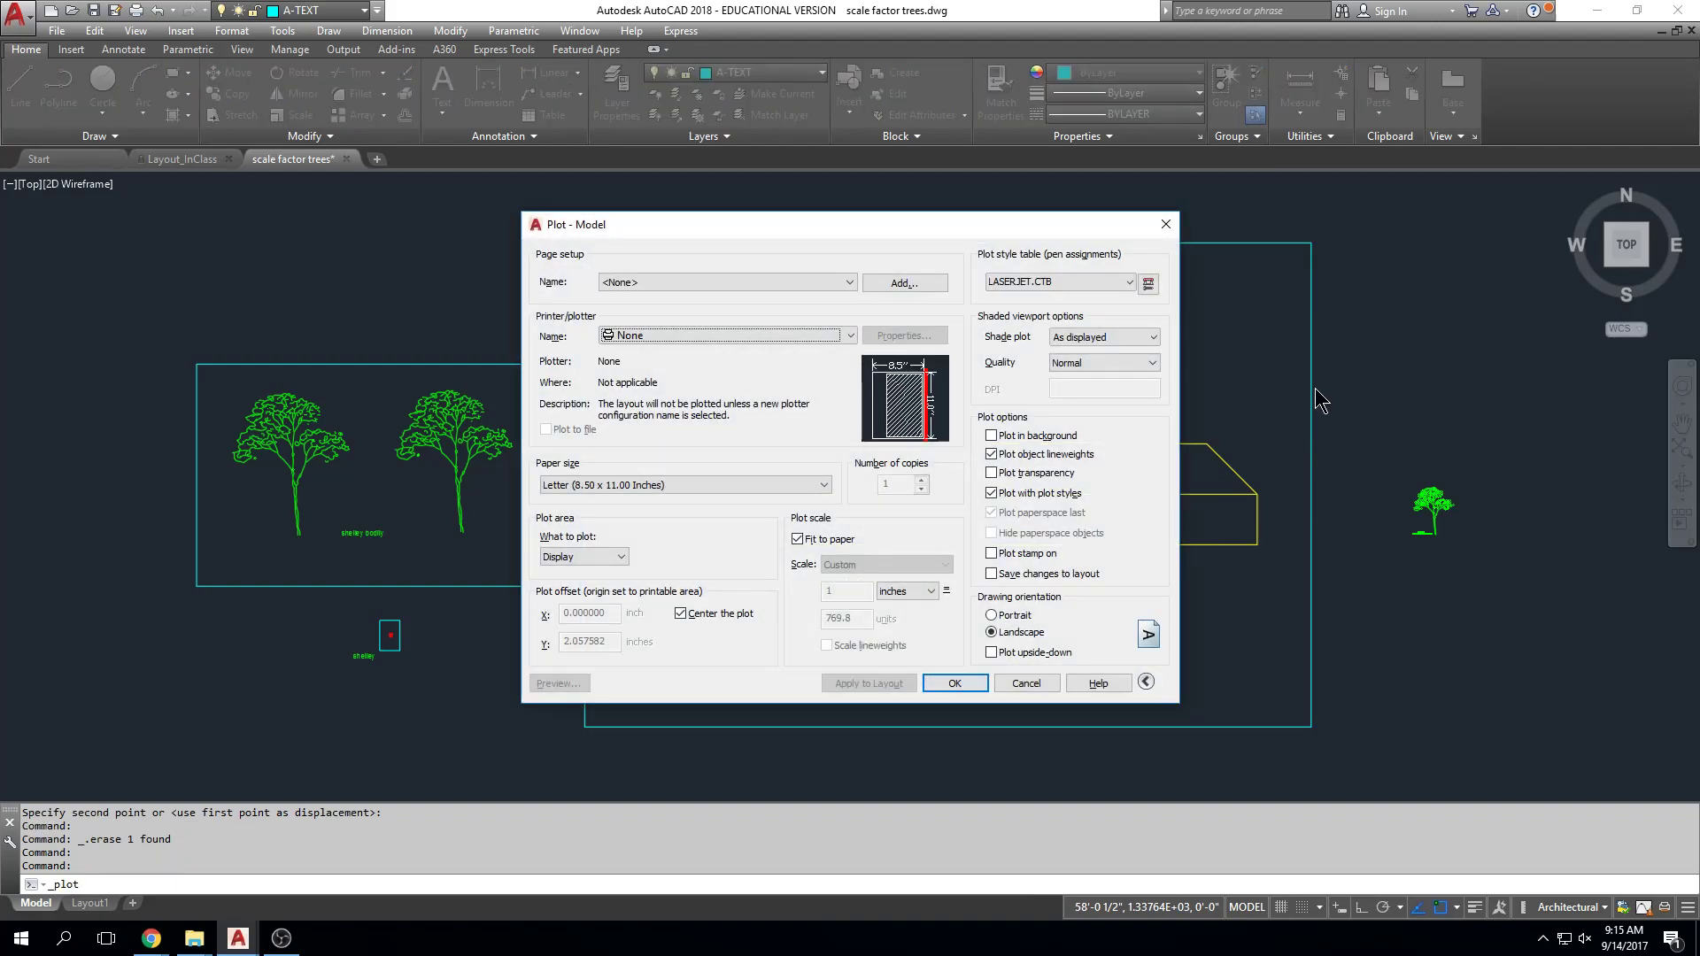
click(848, 336)
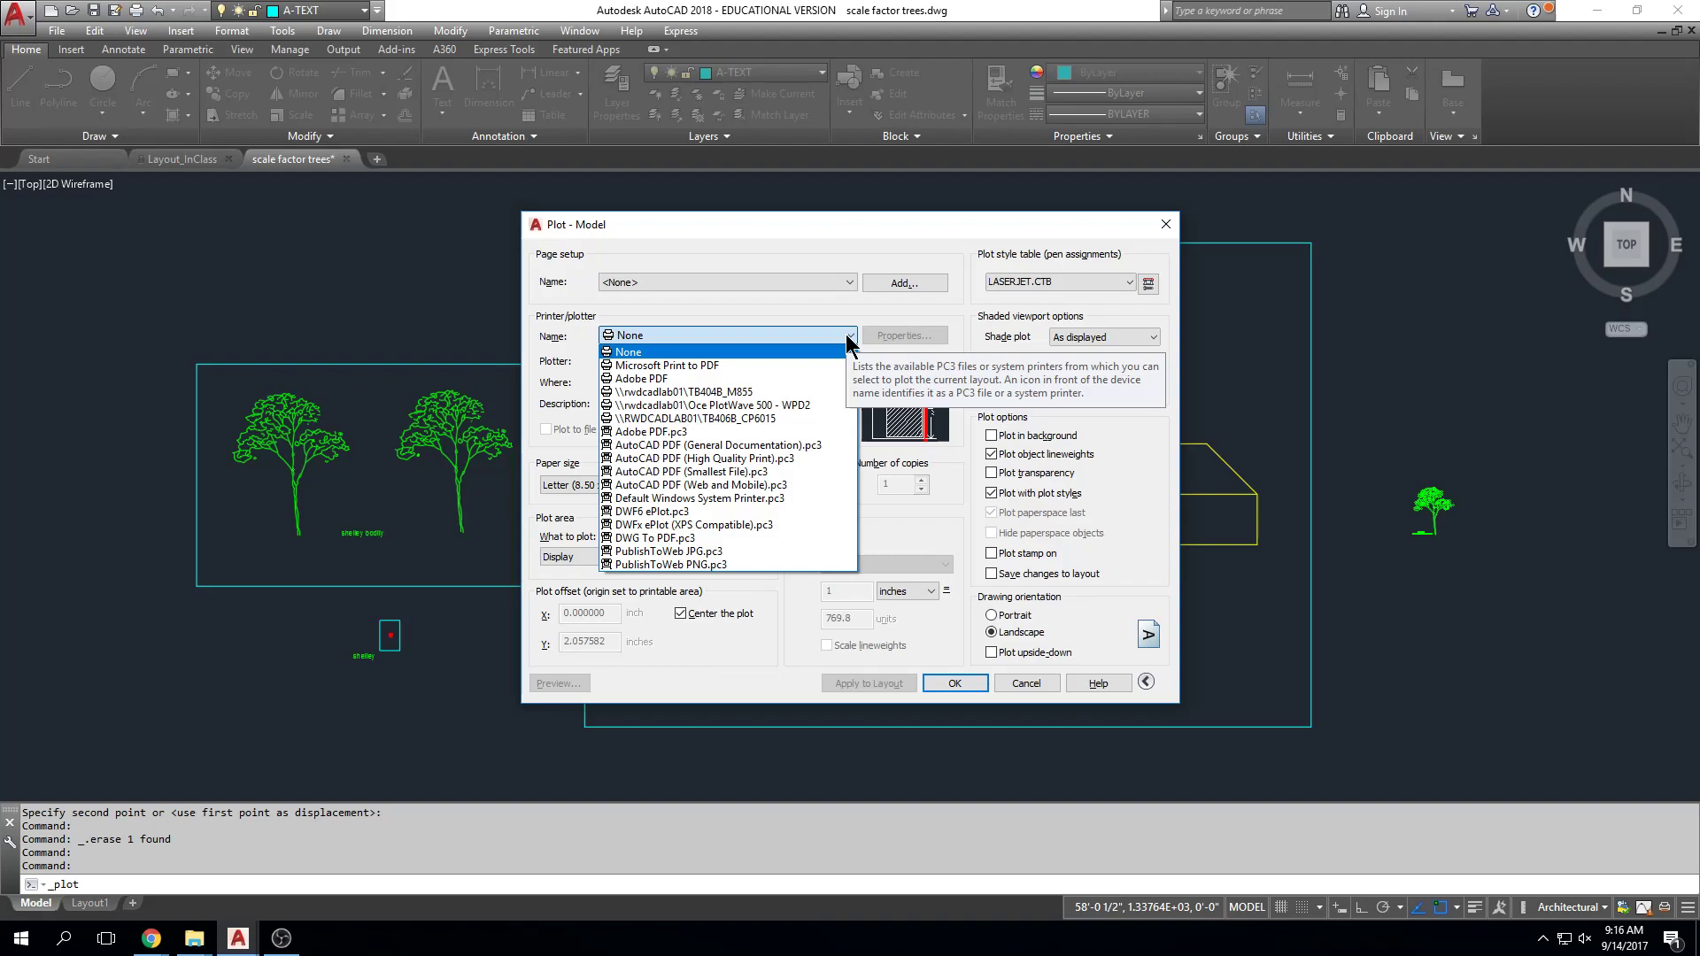
click(850, 341)
click(823, 490)
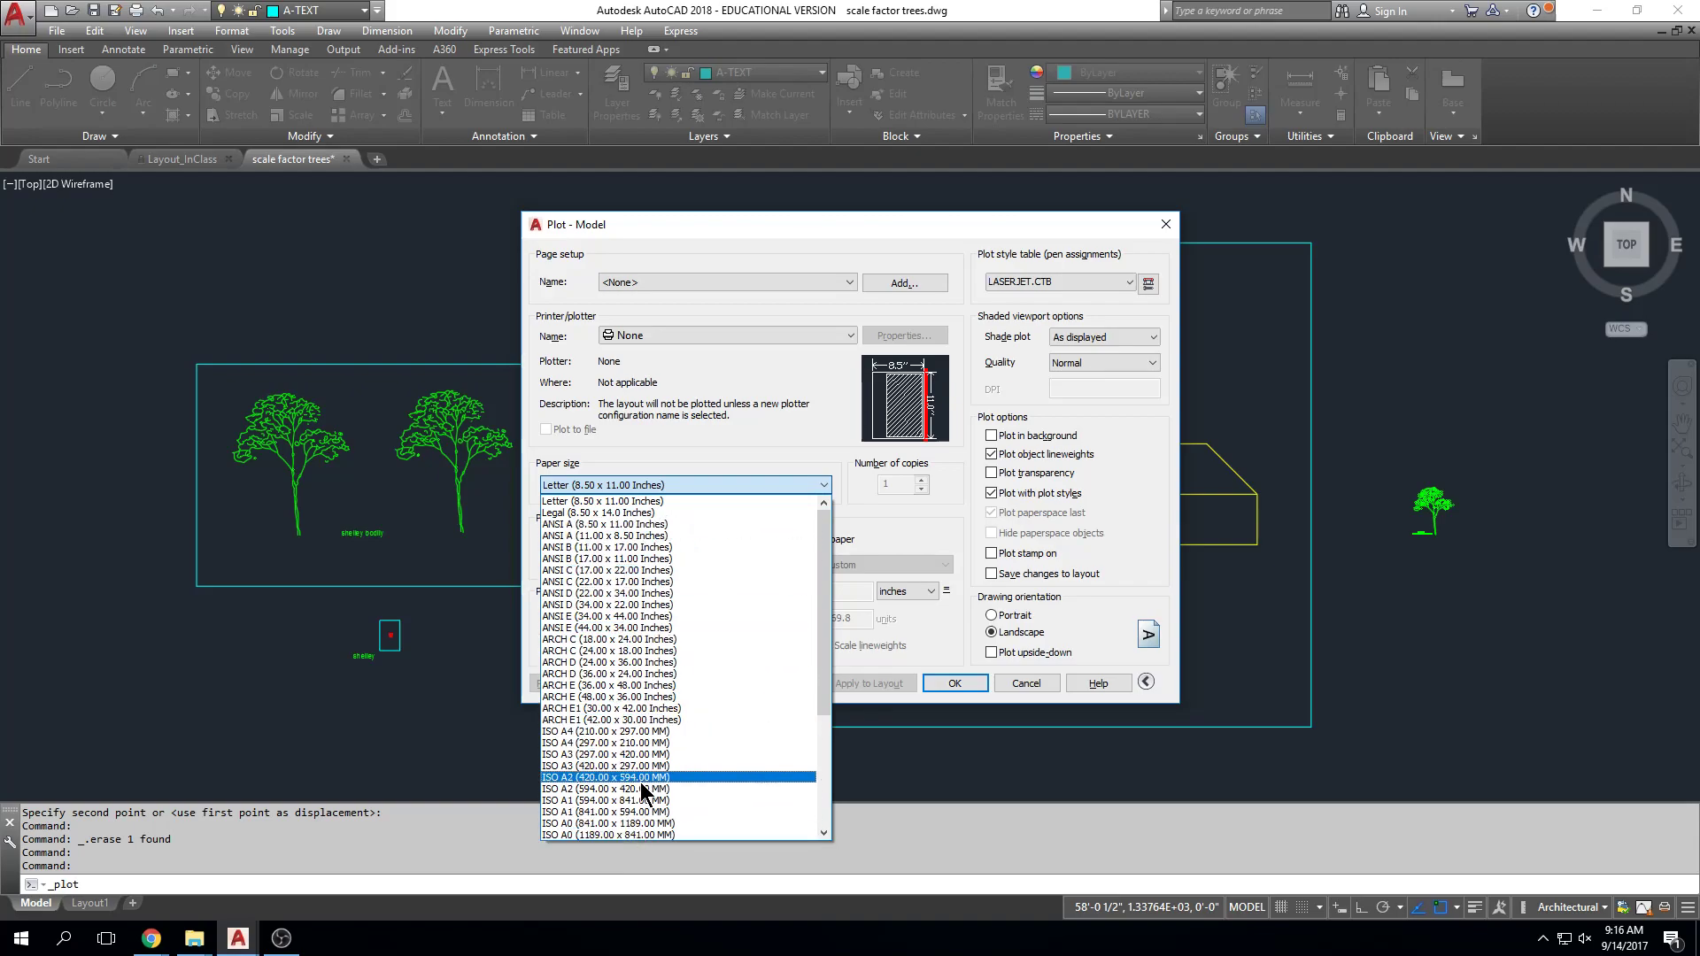
click(772, 375)
click(851, 335)
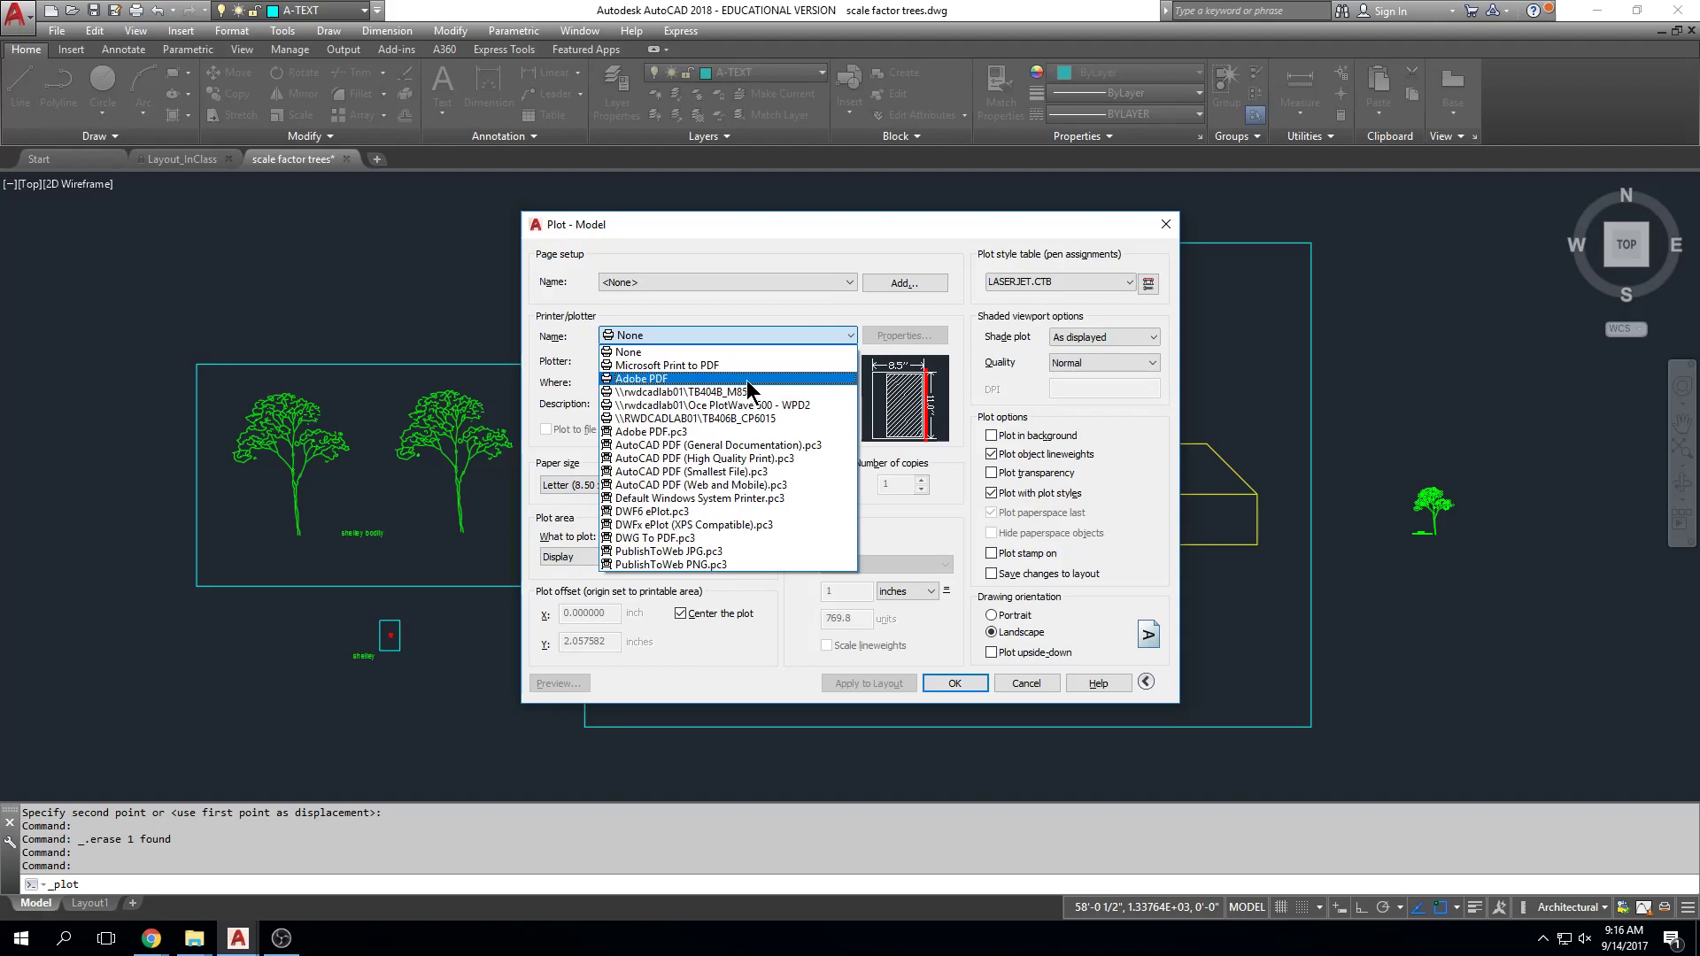
click(673, 380)
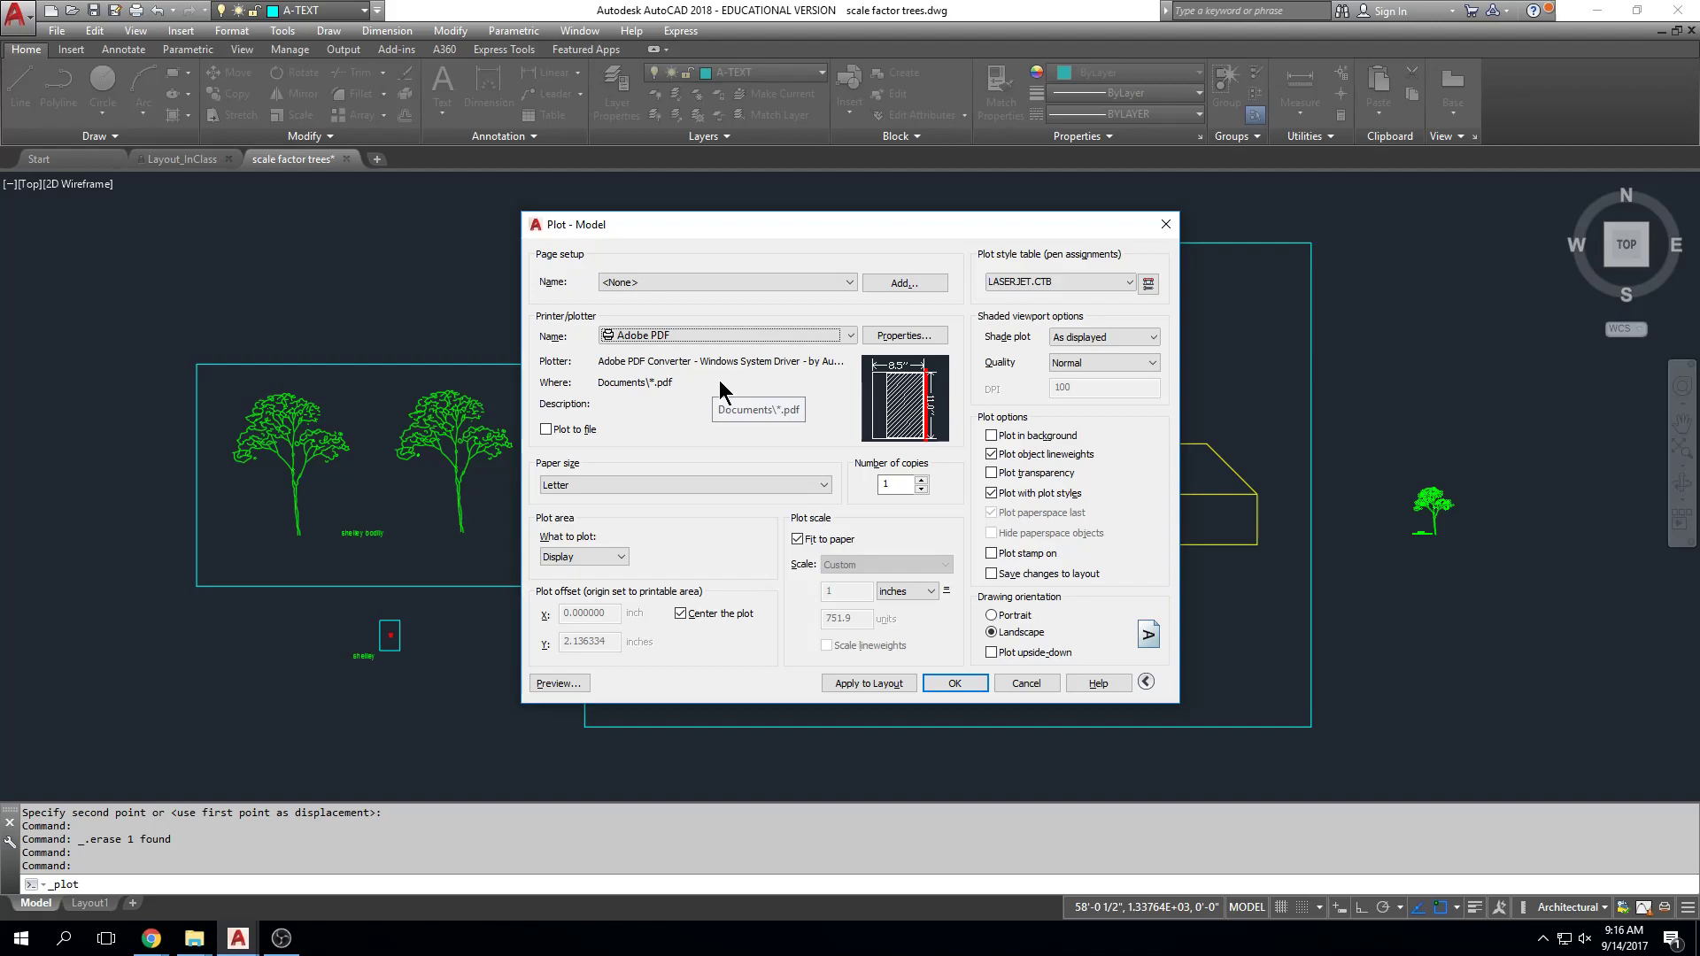
click(825, 487)
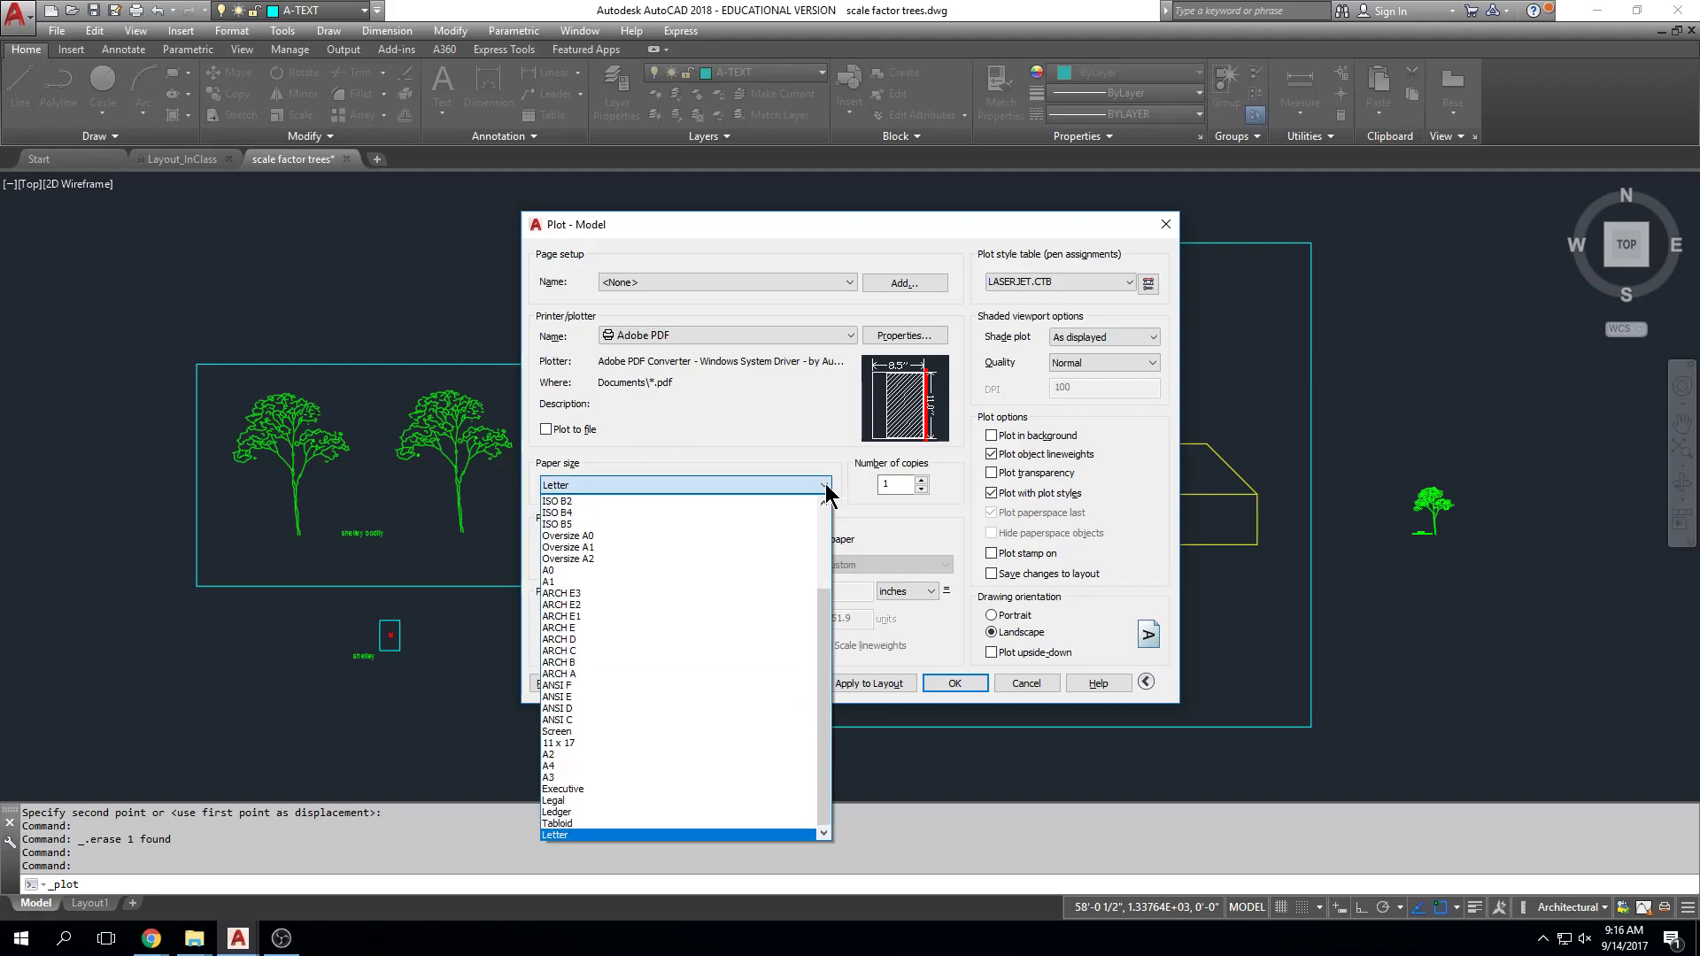
click(746, 639)
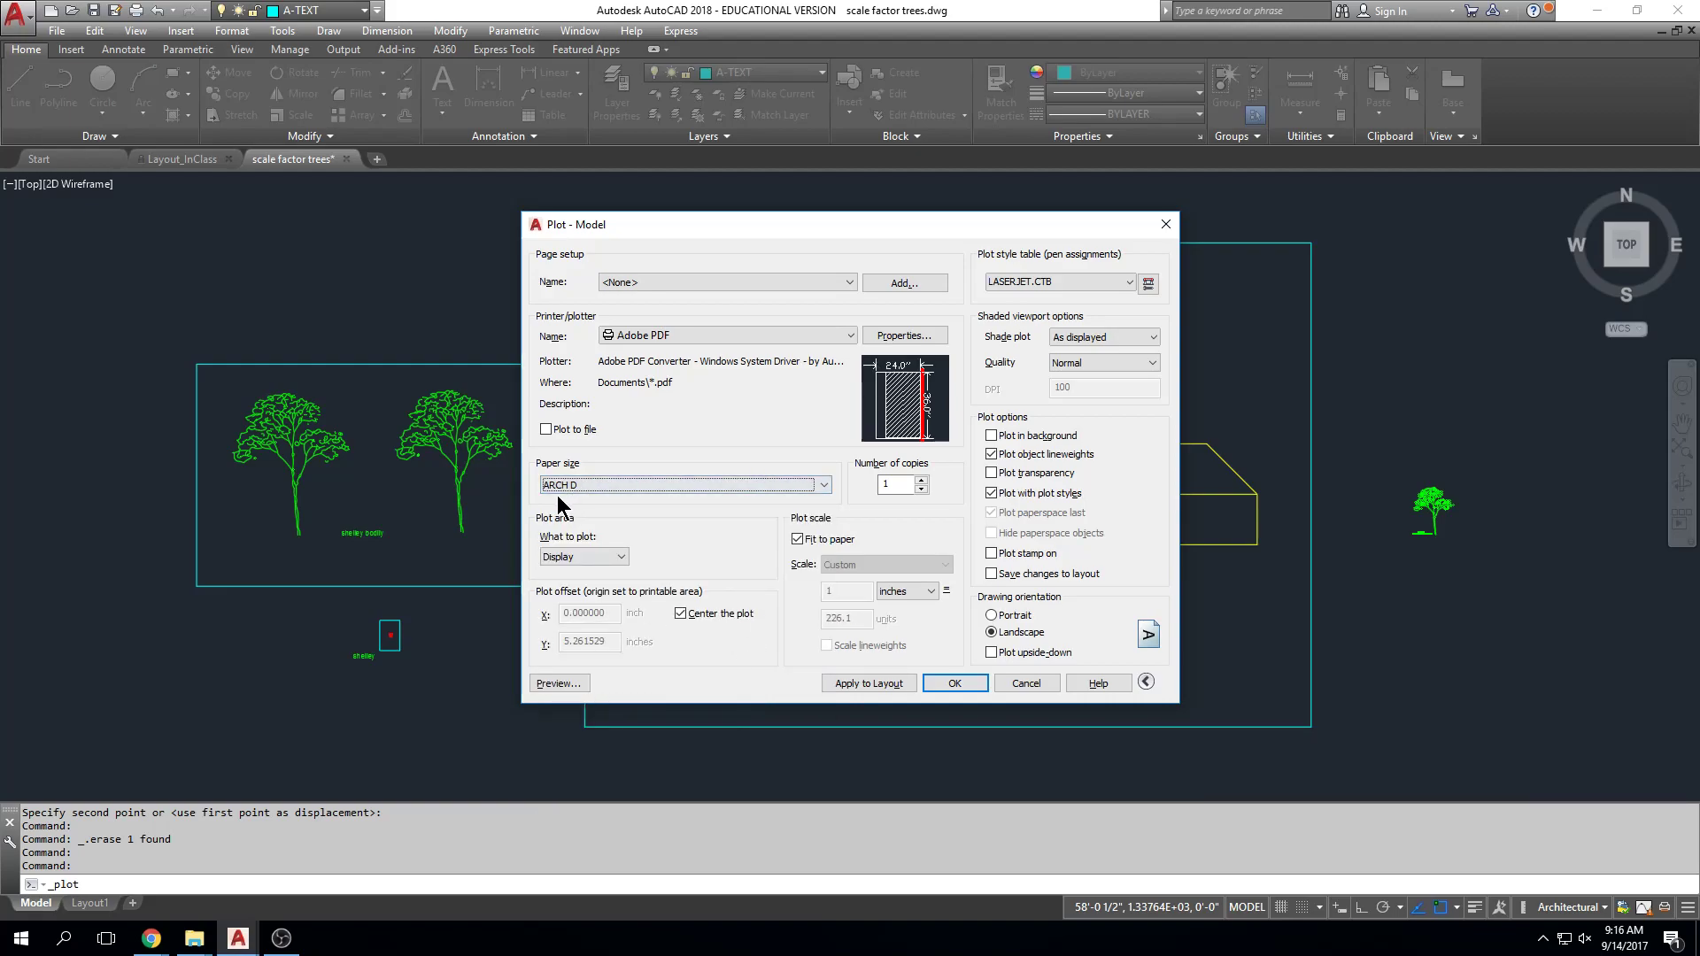
click(152, 939)
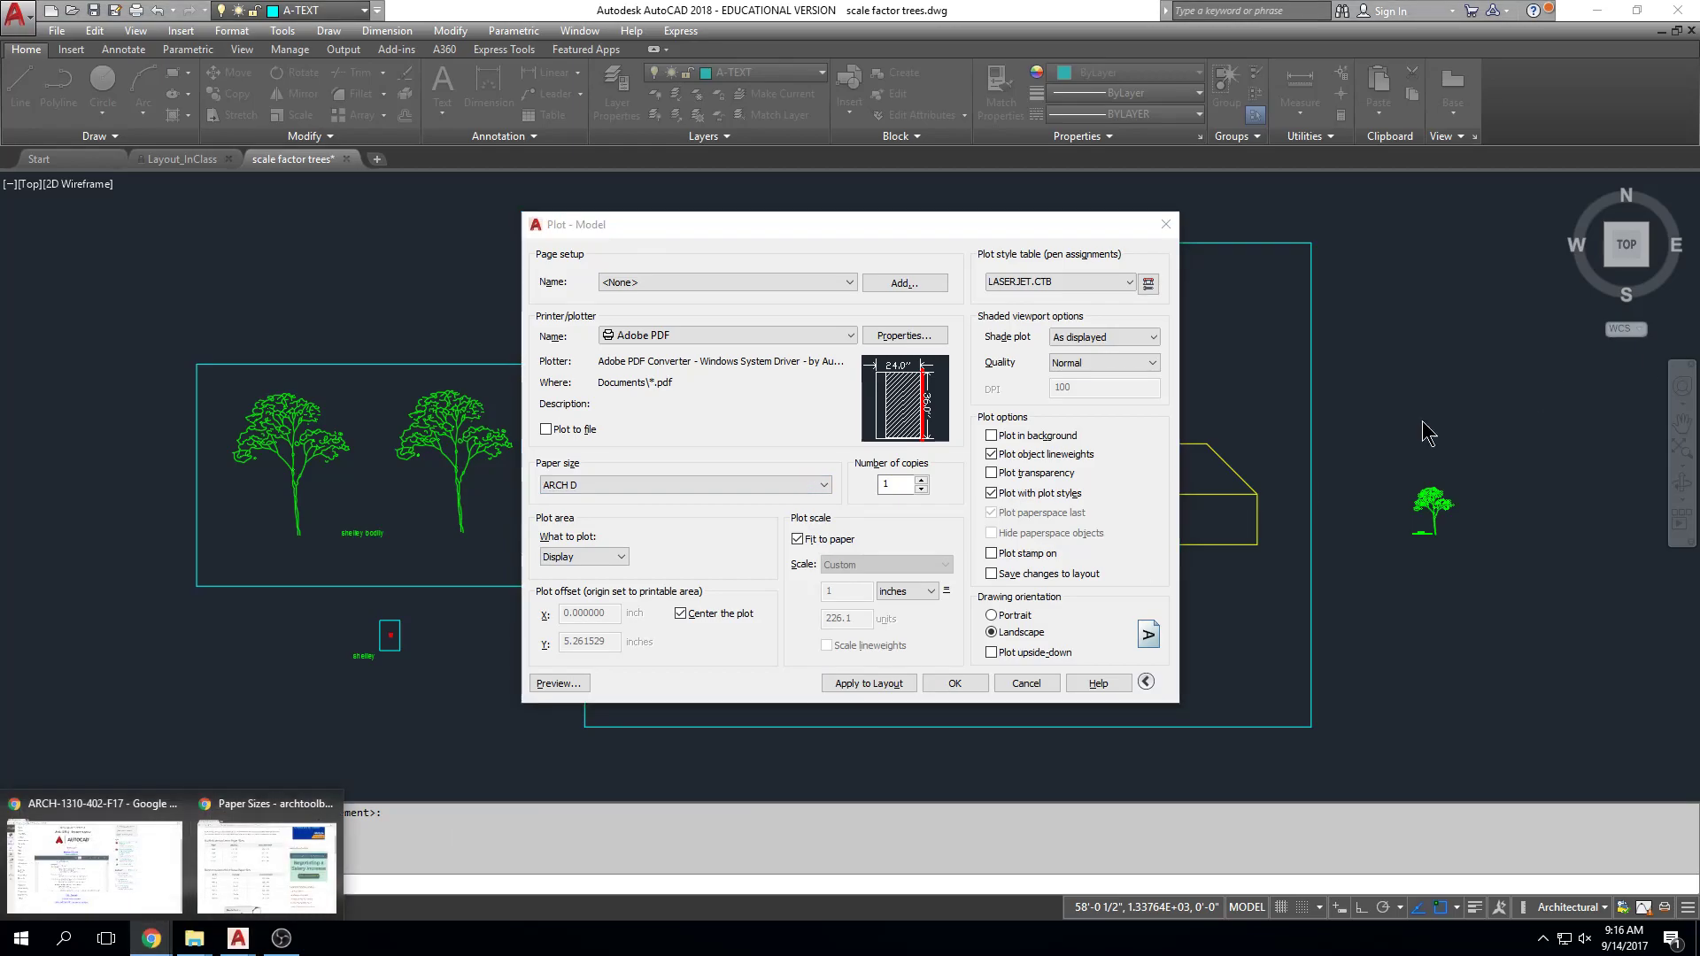
mouse_move(236, 868)
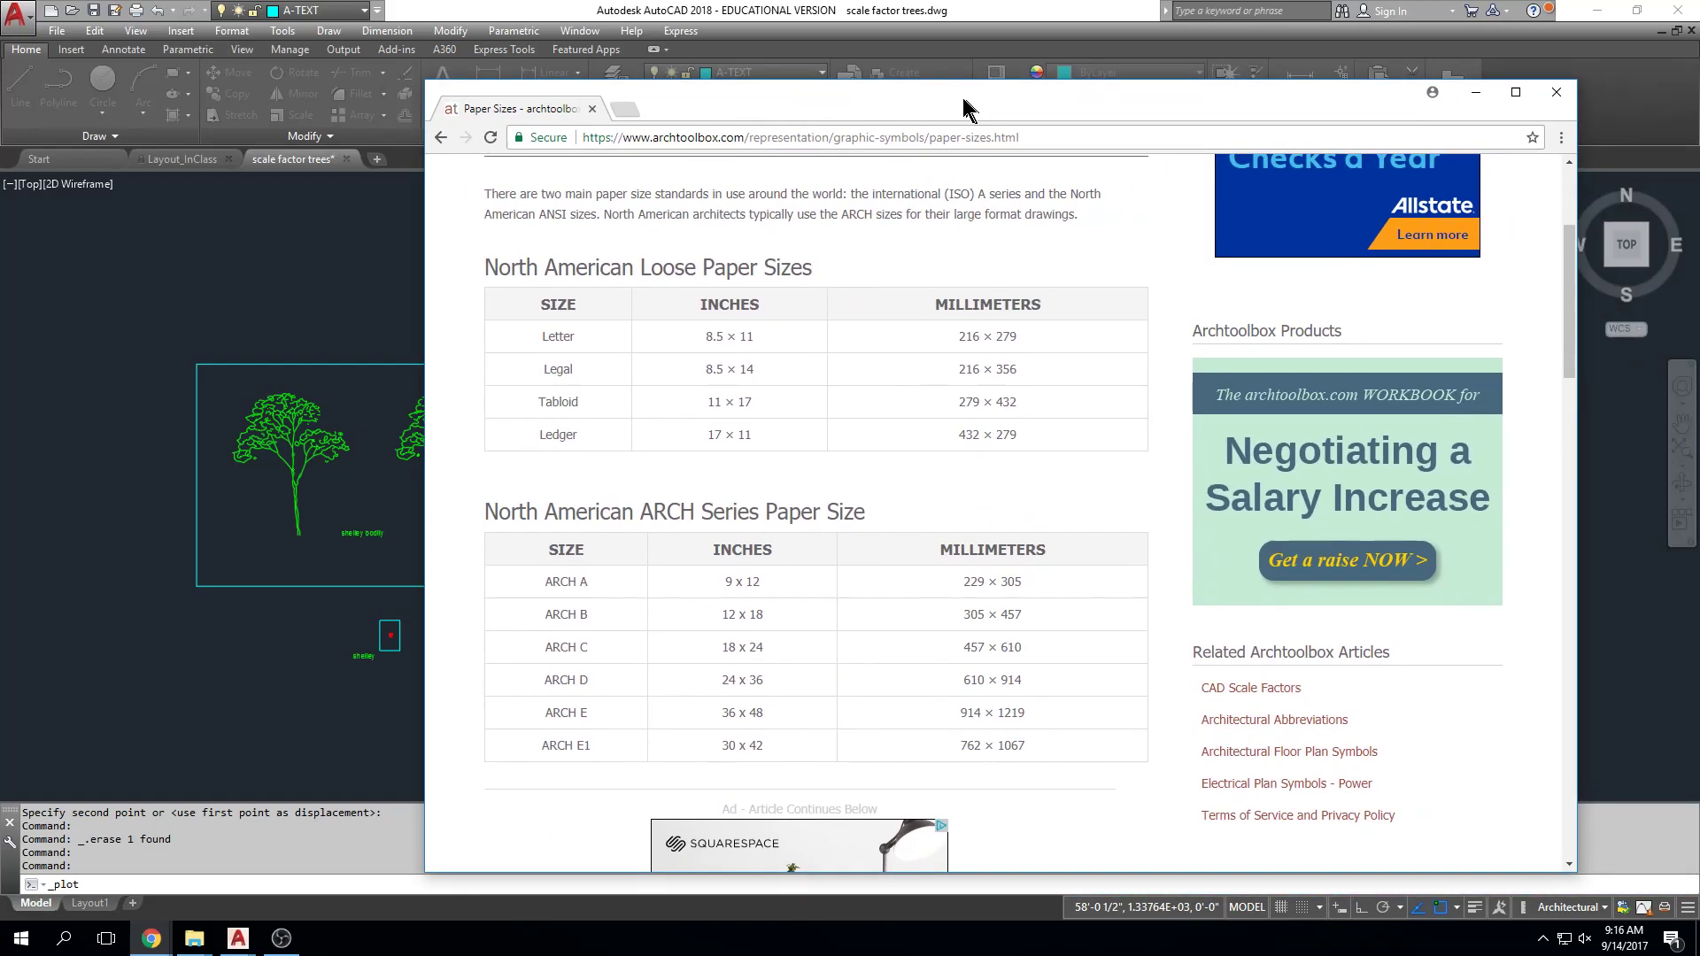
drag(963, 98, 780, 80)
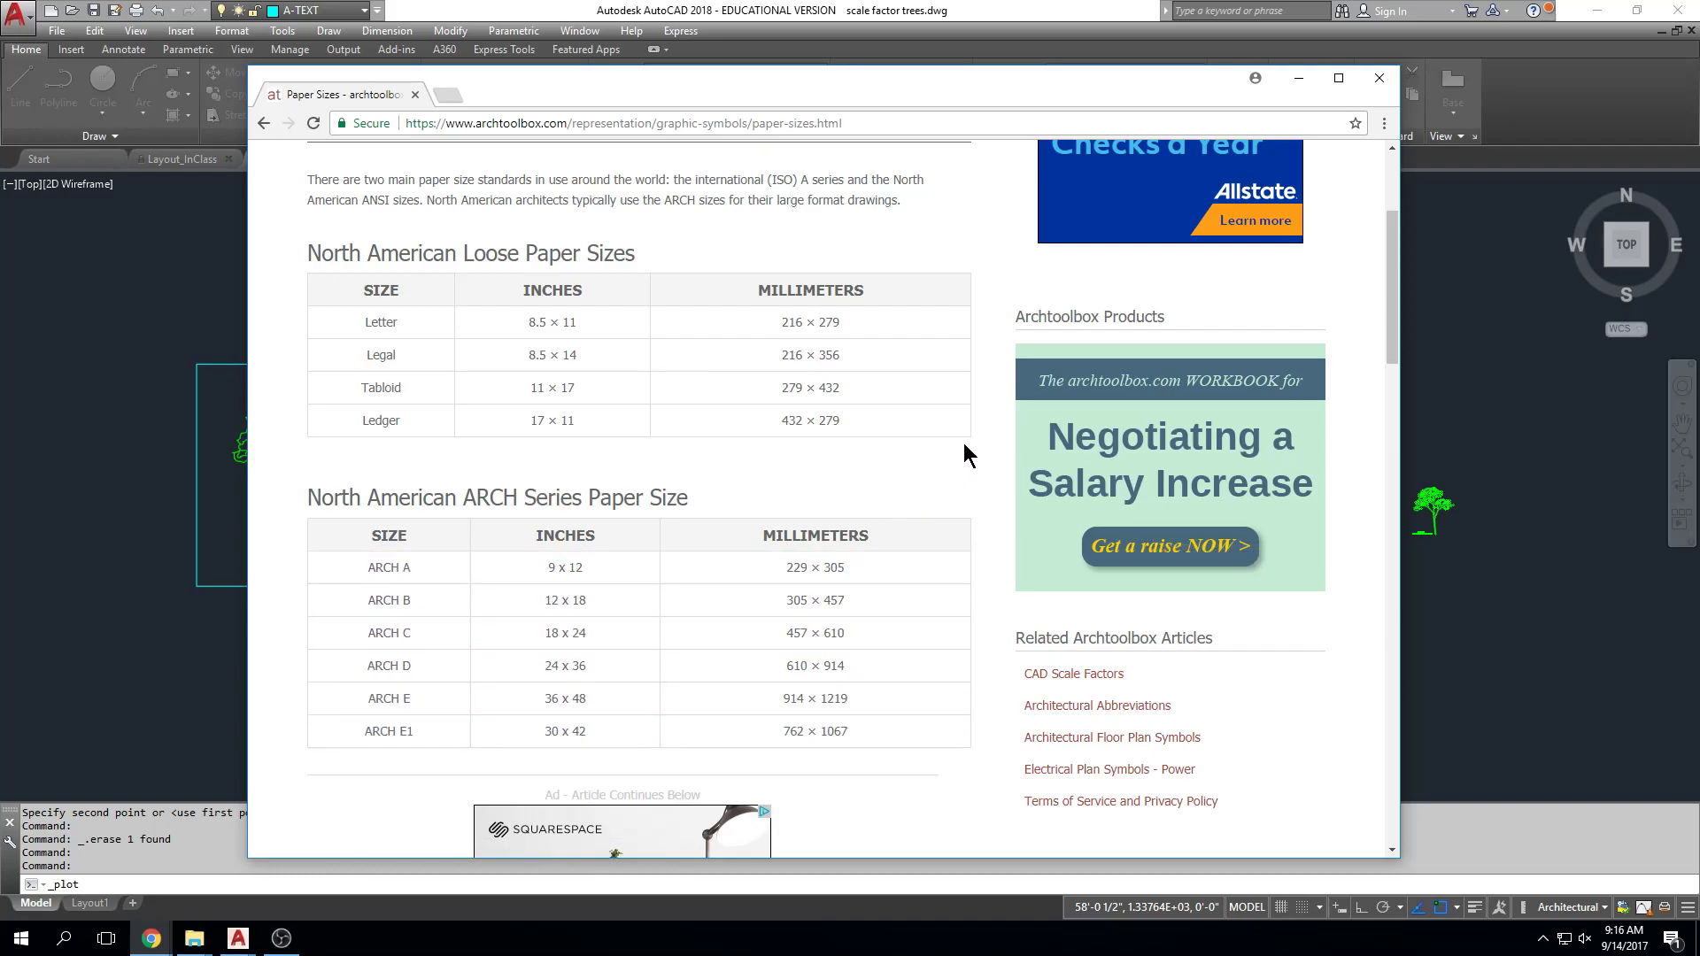
drag(752, 88, 1699, 82)
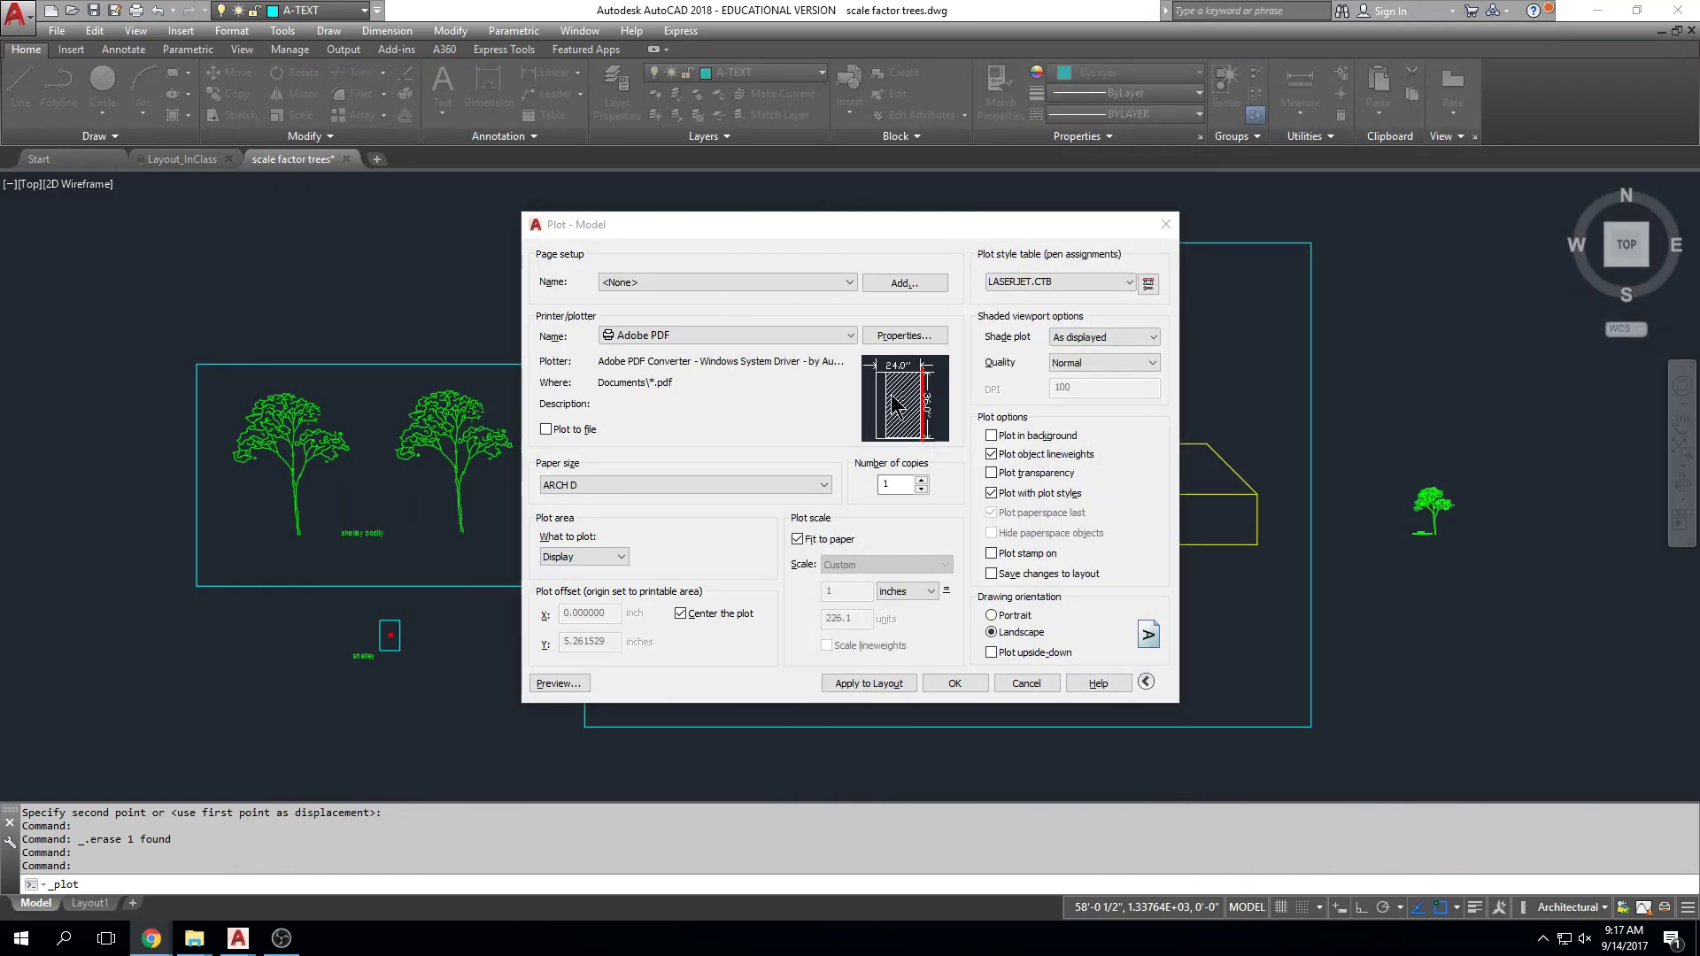
Step: Set the plot area to a Window picked from corner to corner of the cyan frame
click(577, 558)
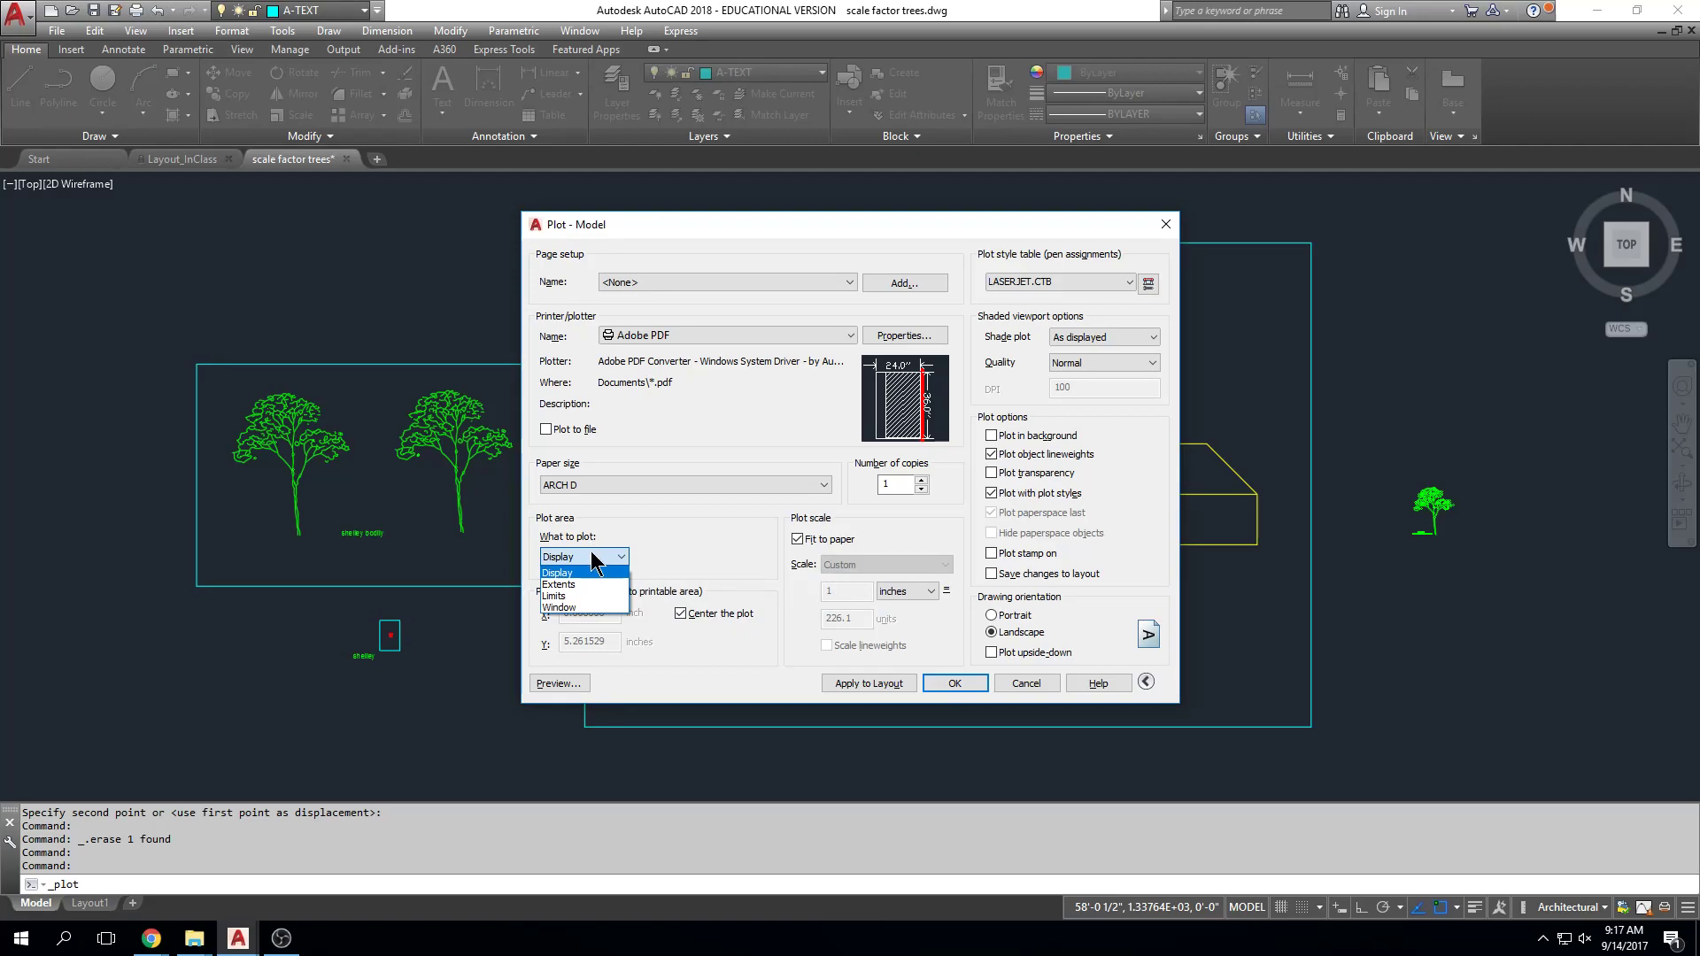
click(595, 607)
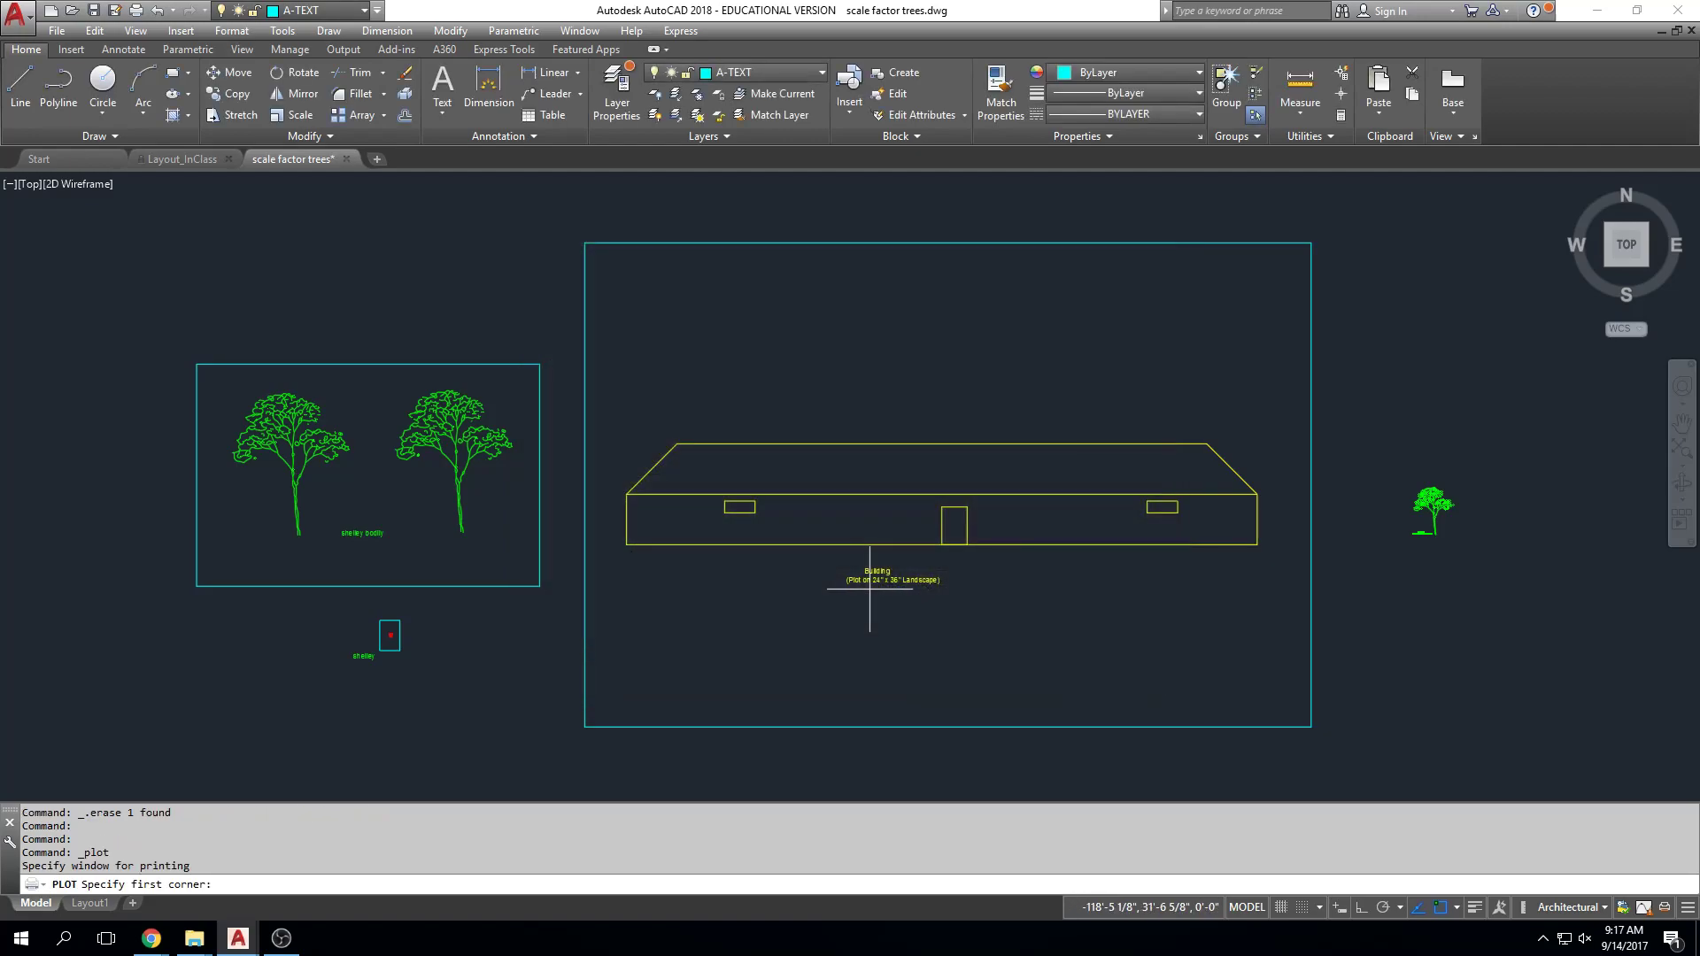
click(585, 242)
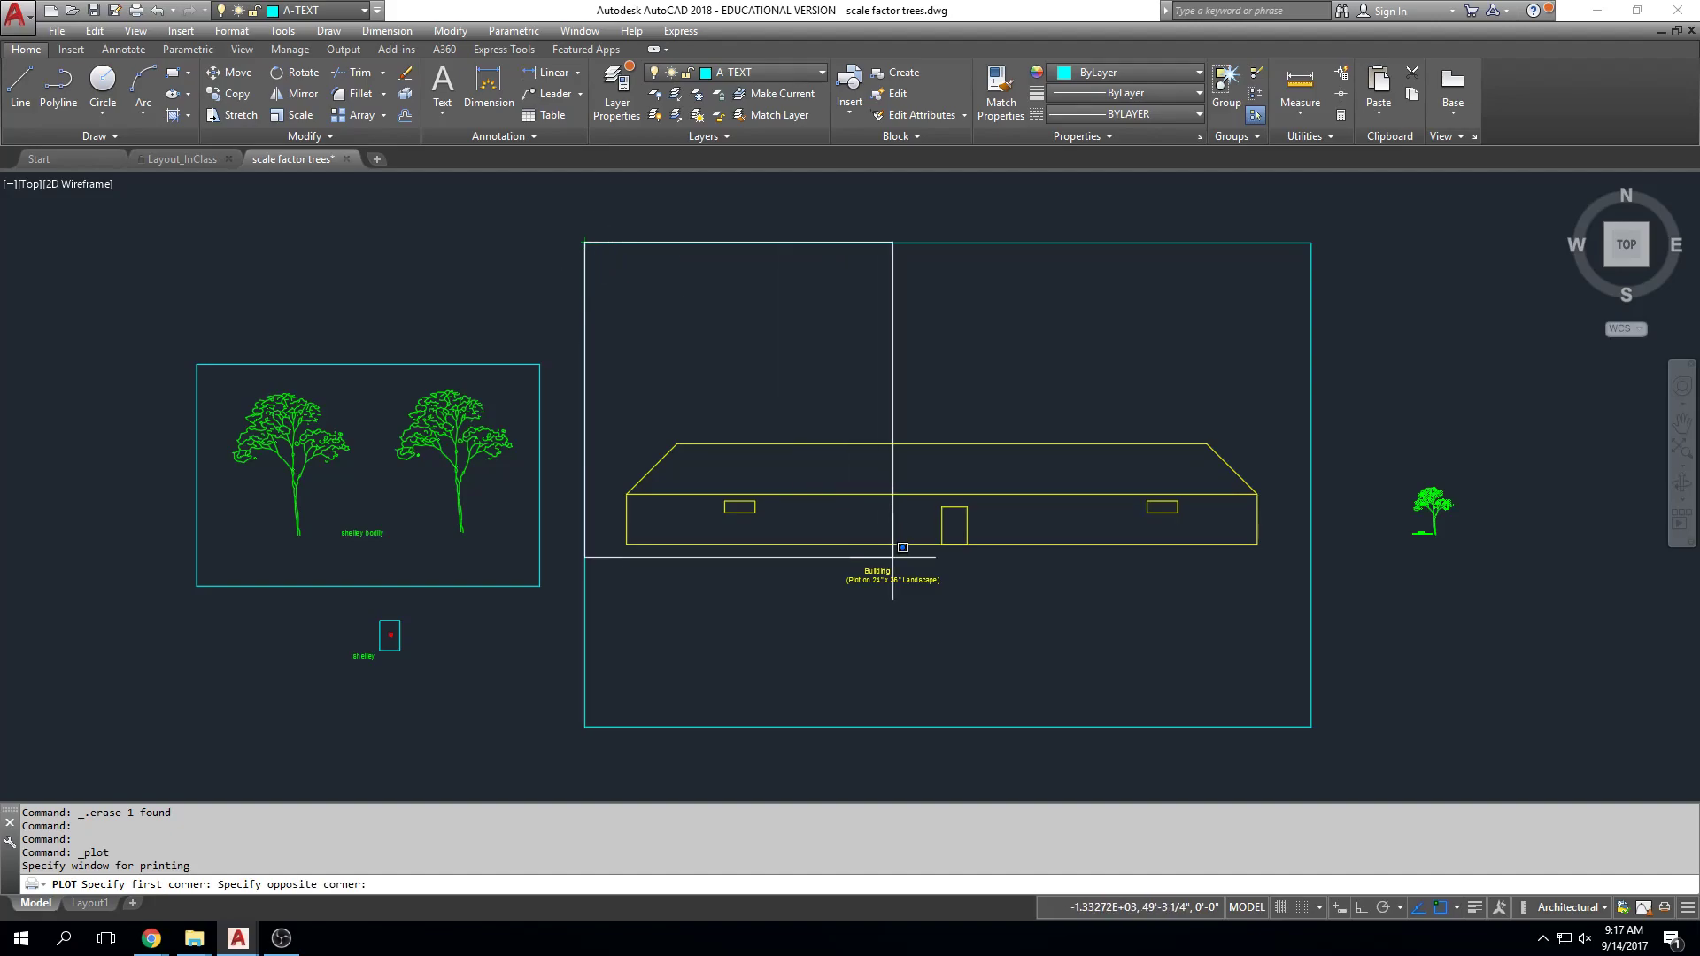
click(1311, 727)
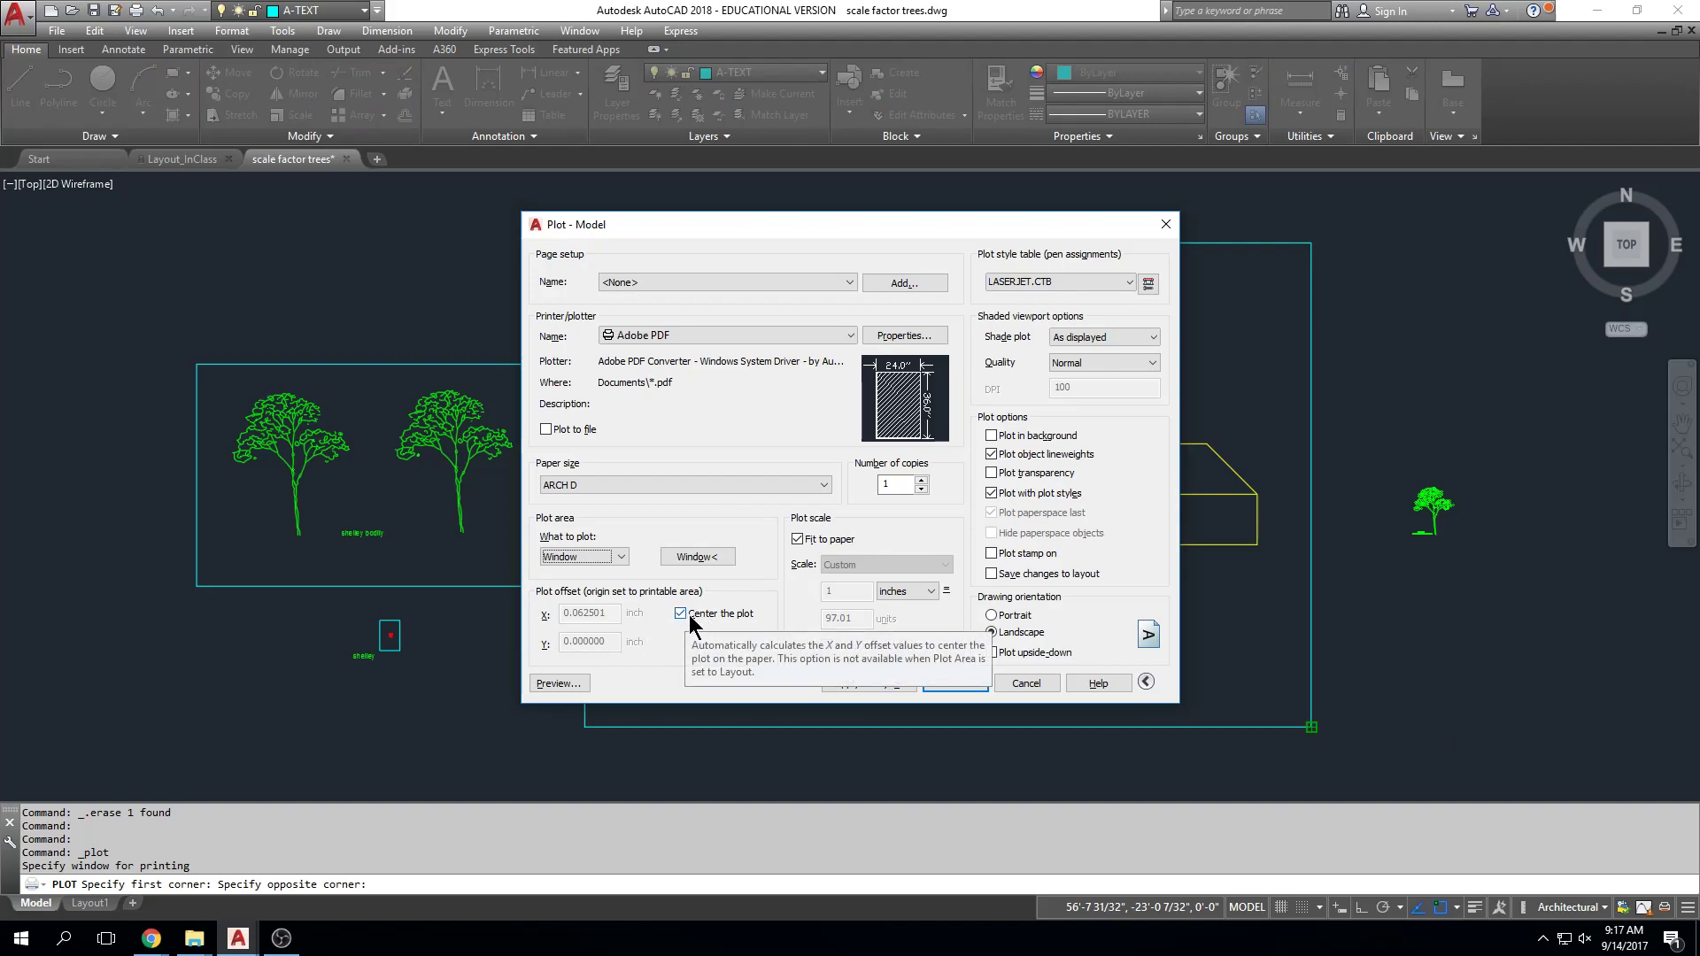
Step: Turn off Fit to paper, use 1/8" = 1'-0" scale, LASERJET.CTB, and portrait, then preview
click(799, 539)
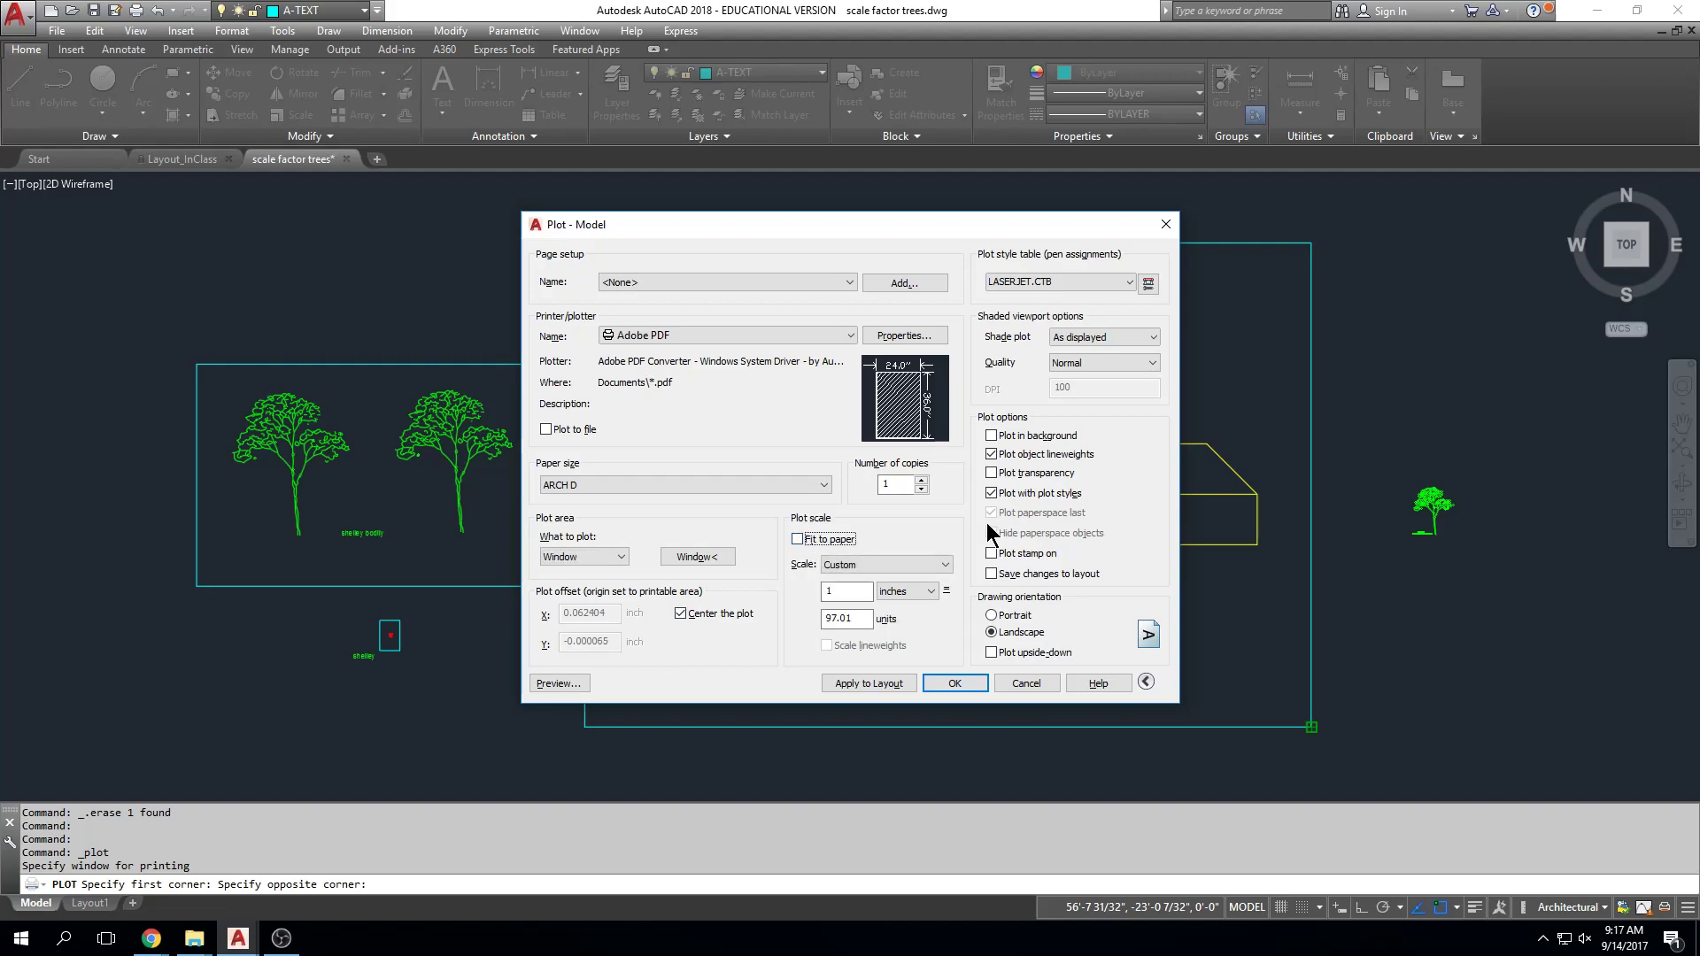
click(946, 565)
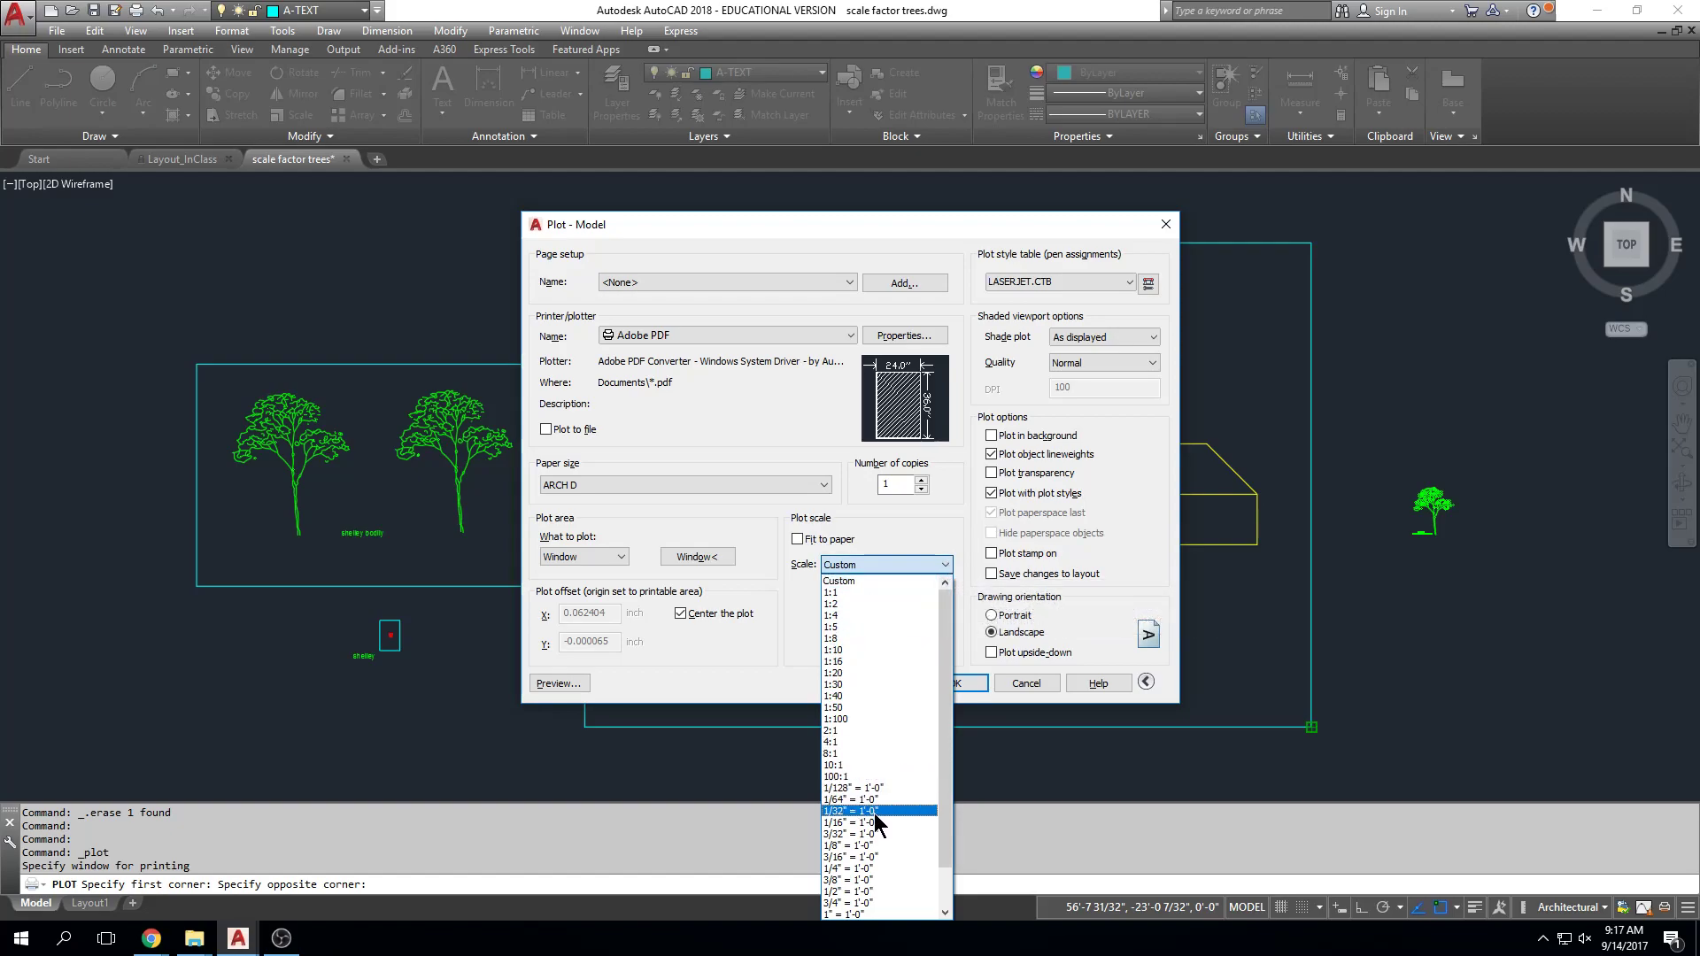
click(875, 845)
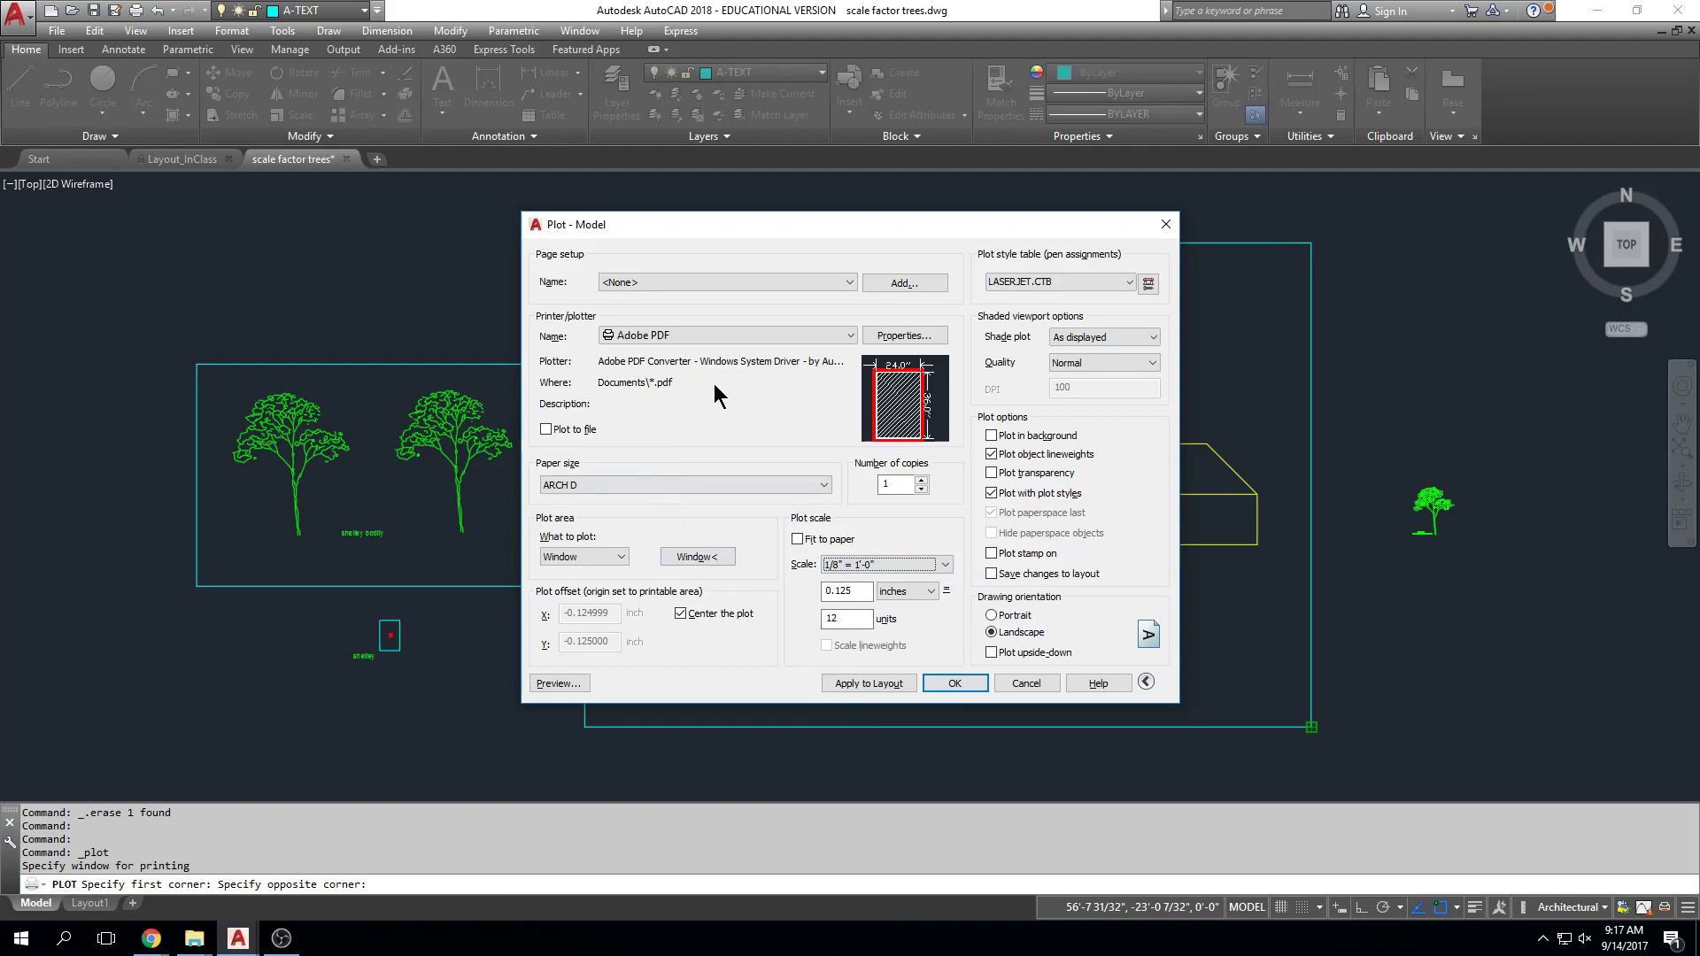
click(1128, 282)
click(1128, 283)
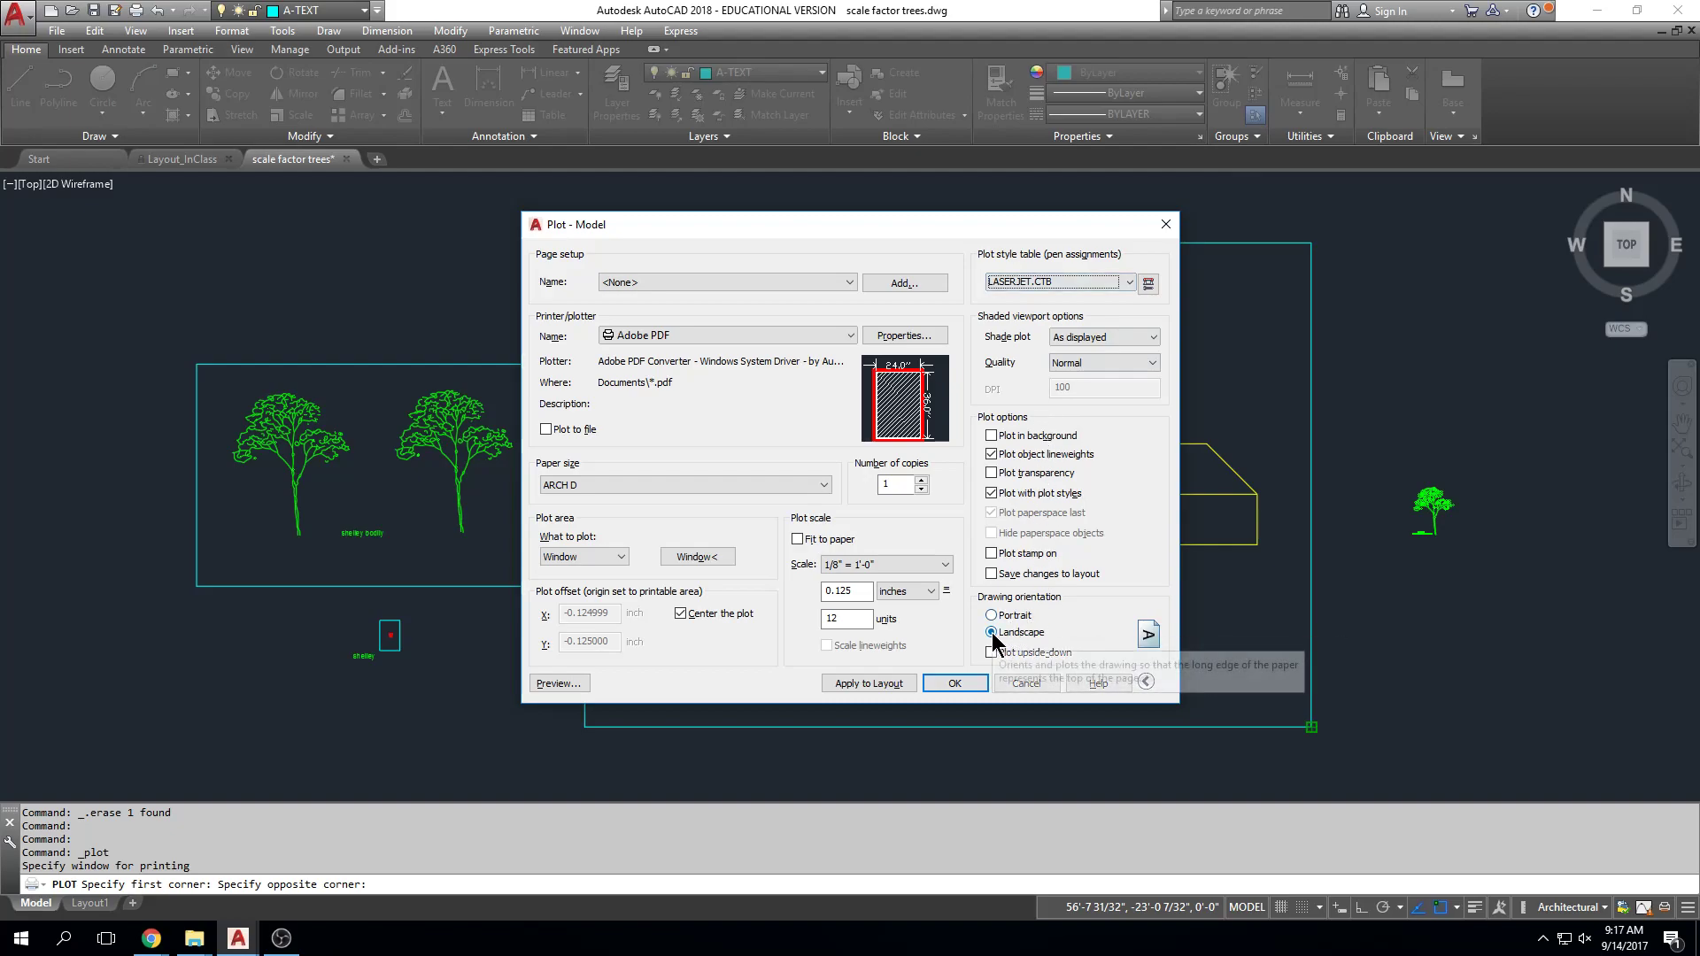
click(992, 614)
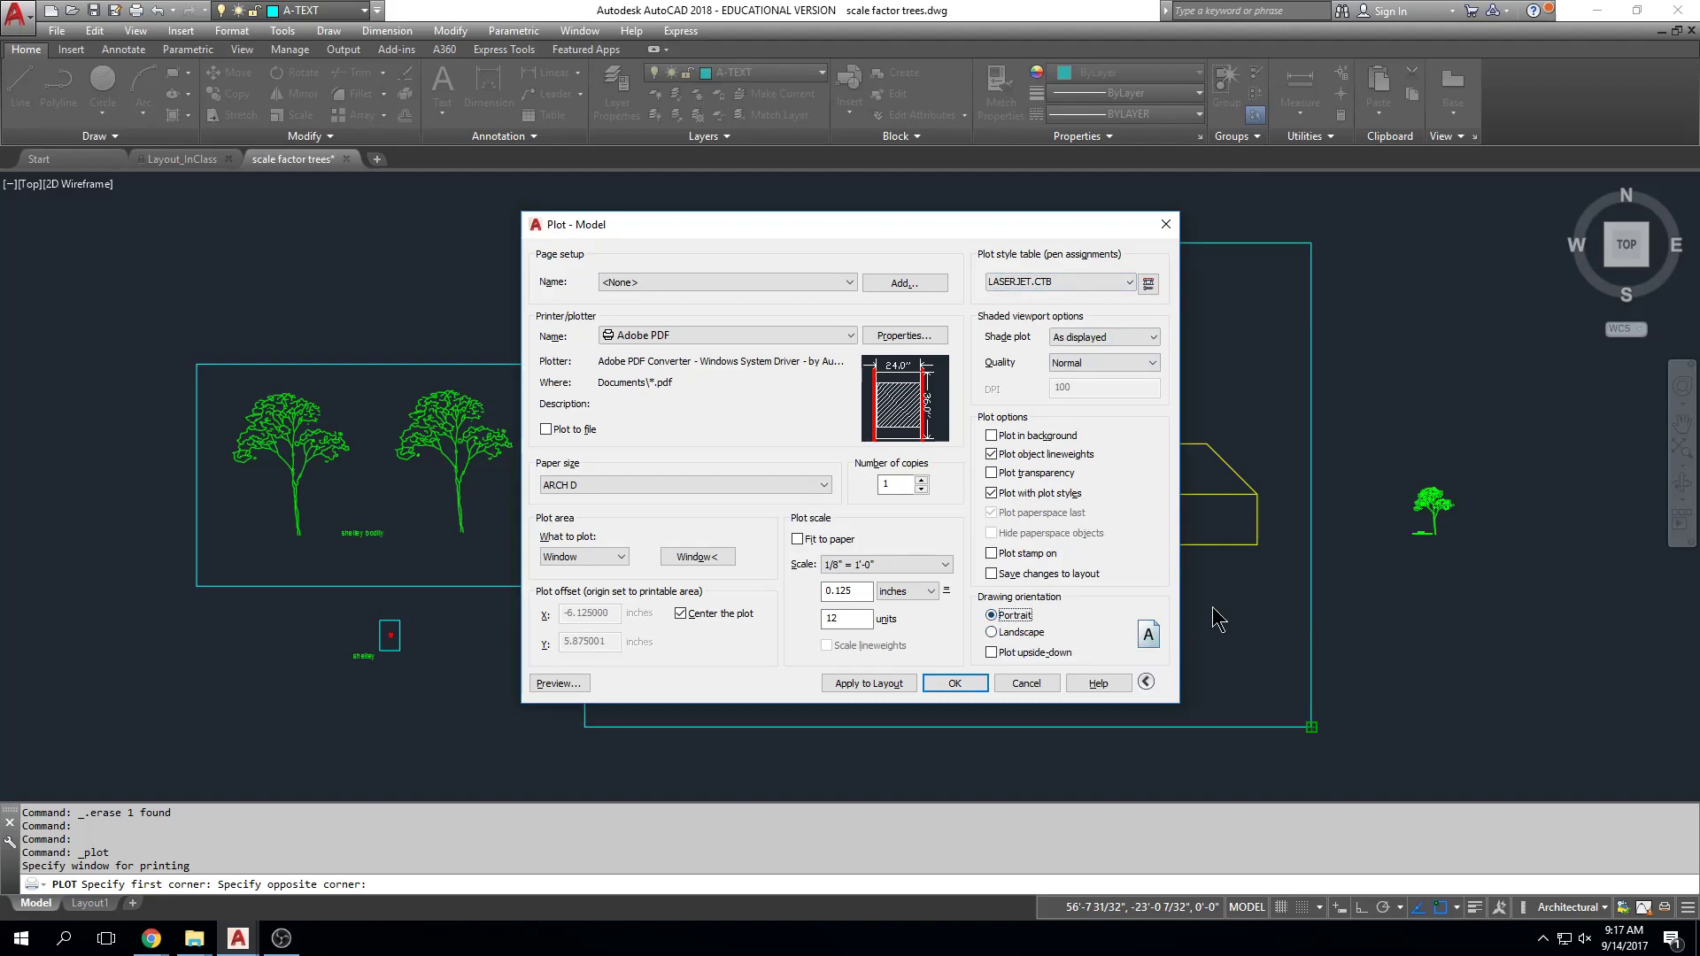
click(564, 691)
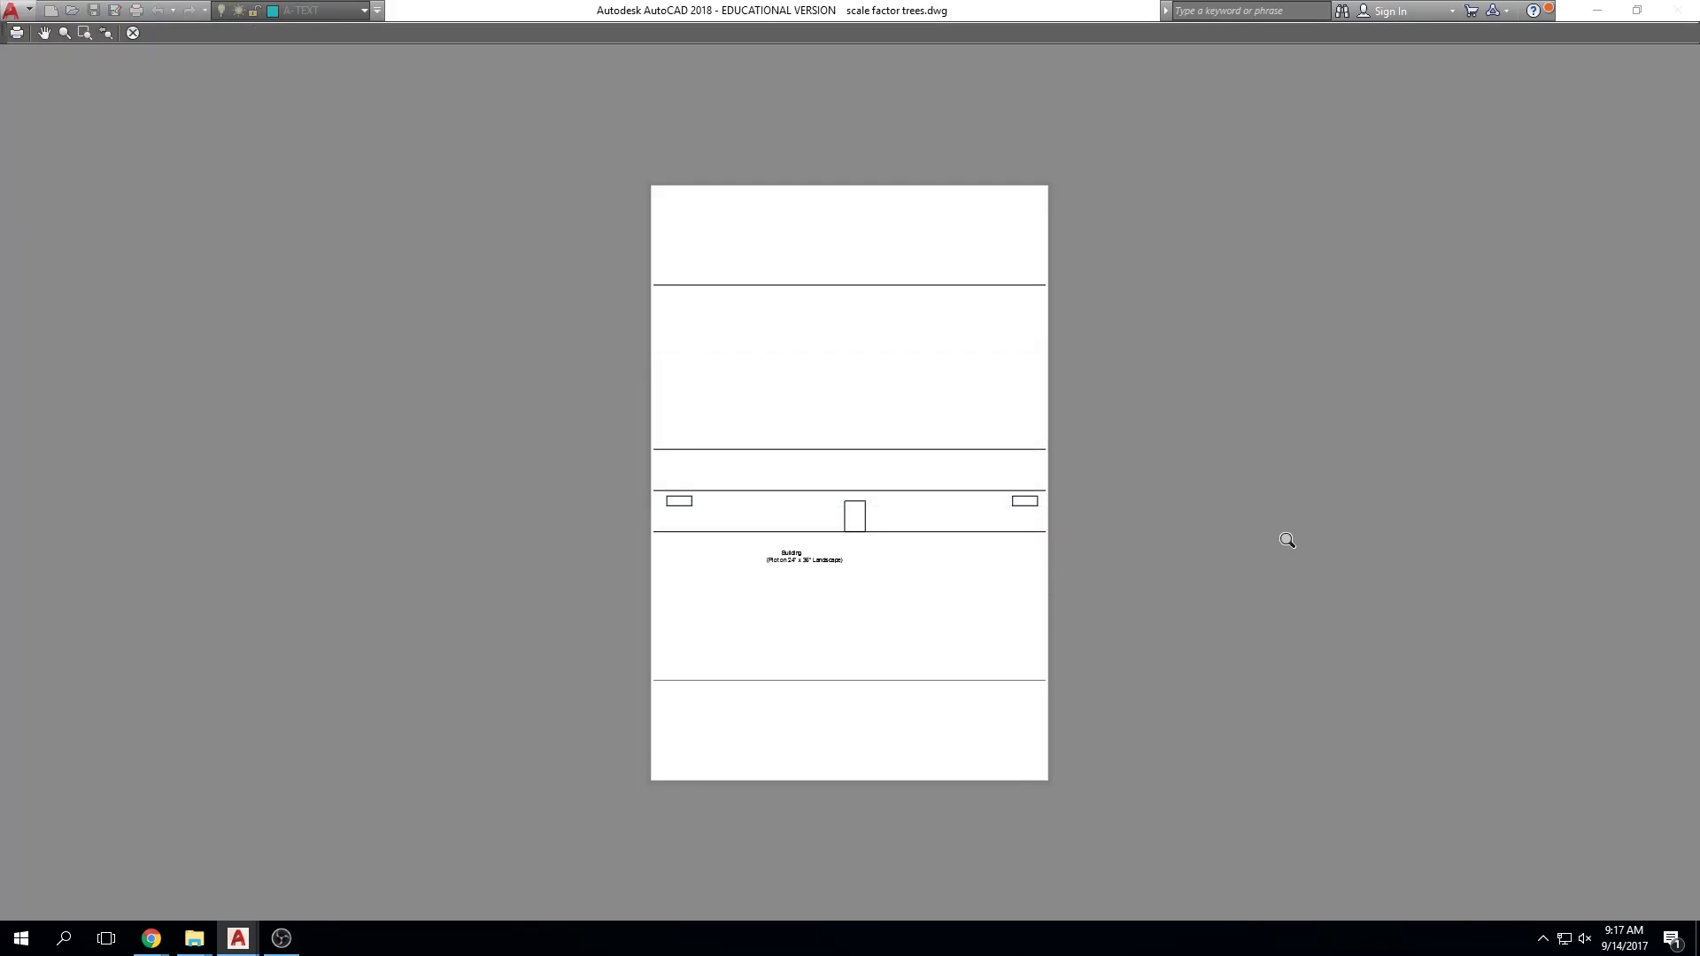
Step: Exit the portrait plot preview back to the Plot - Model dialog
key(Escape)
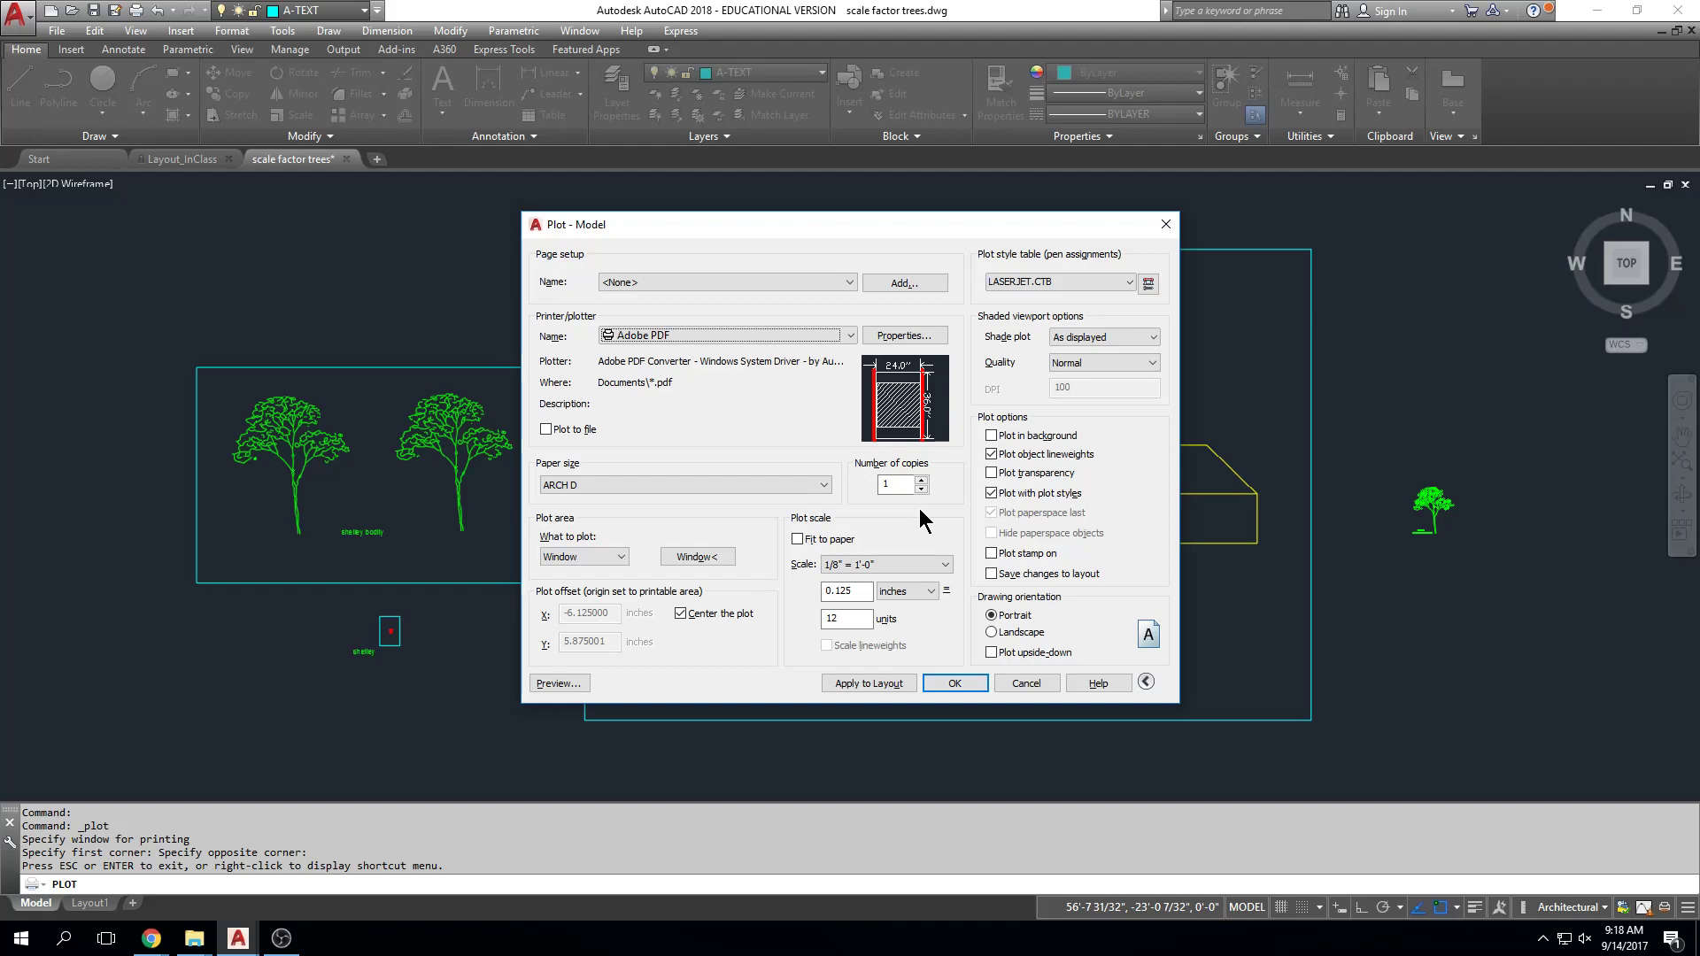
Step: Switch to landscape, check the full elevation in preview twice, then plot with OK
click(991, 632)
click(577, 680)
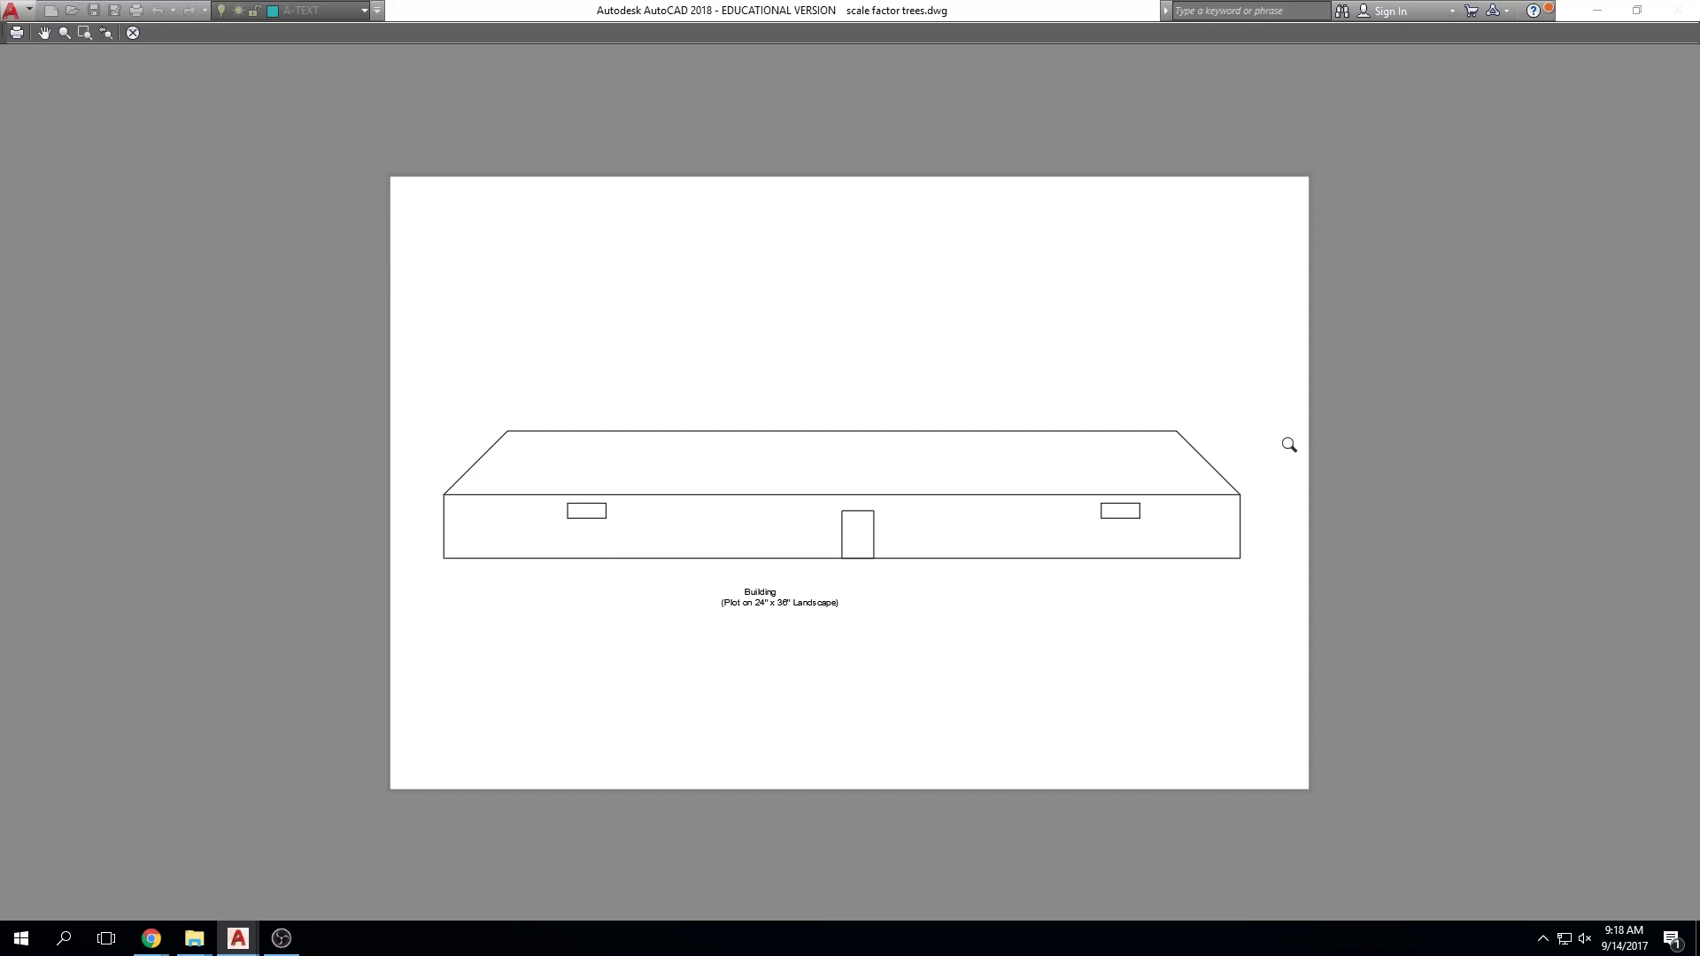
key(Escape)
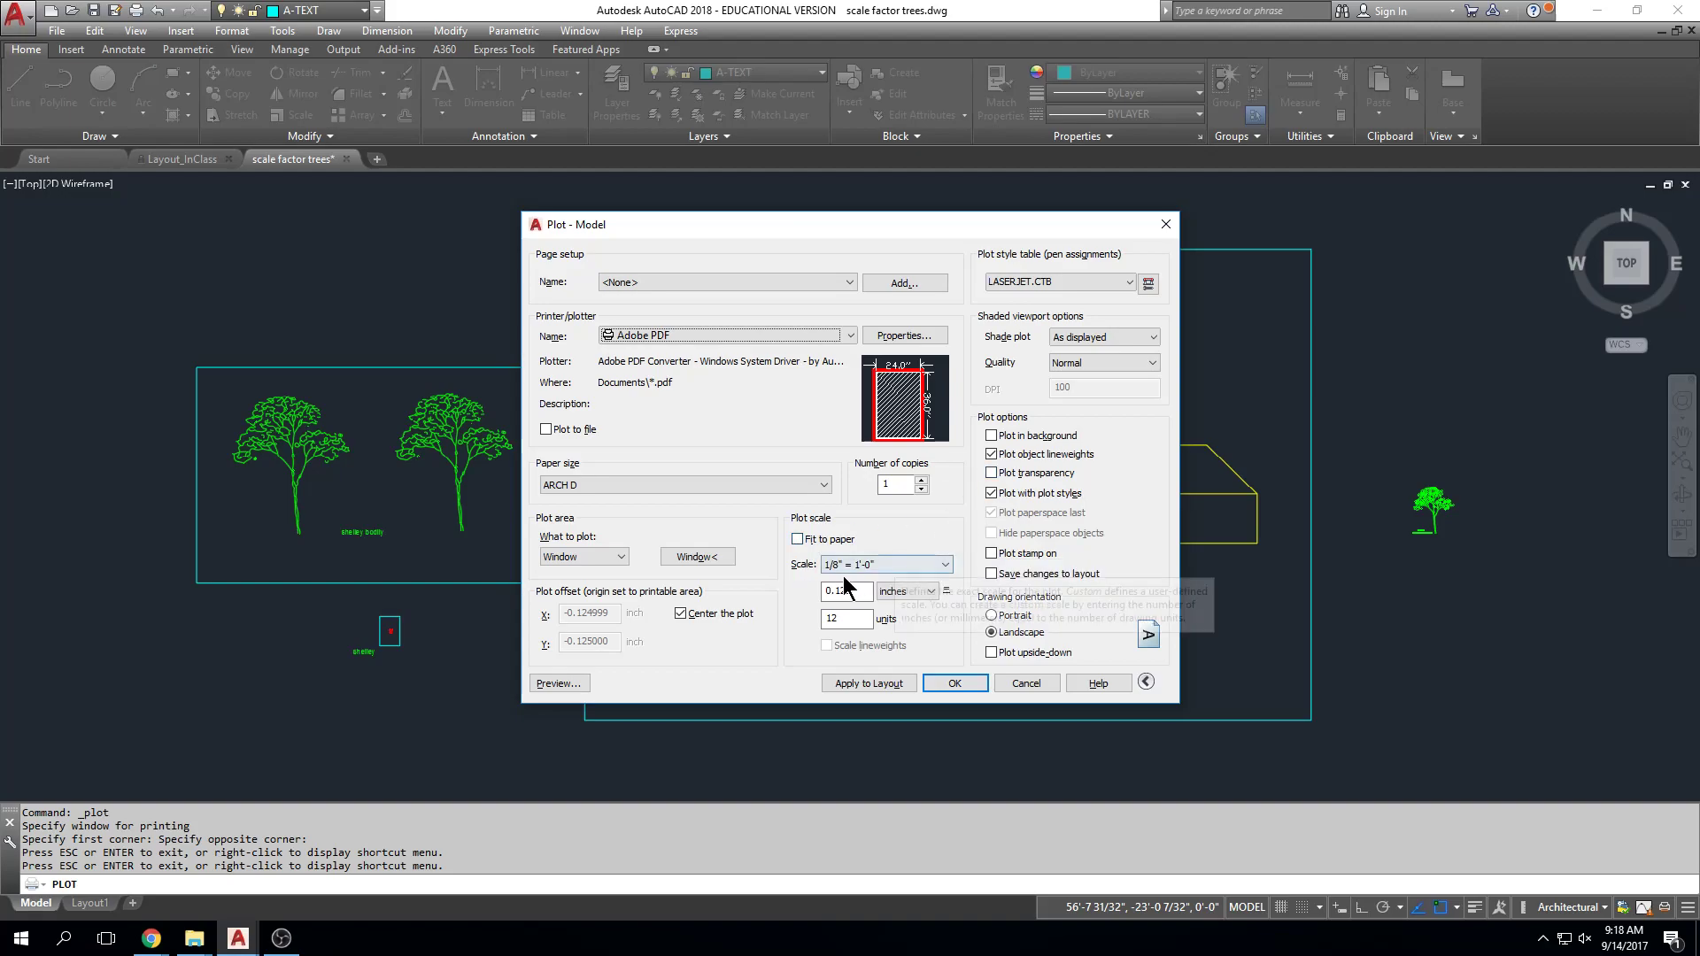
click(559, 685)
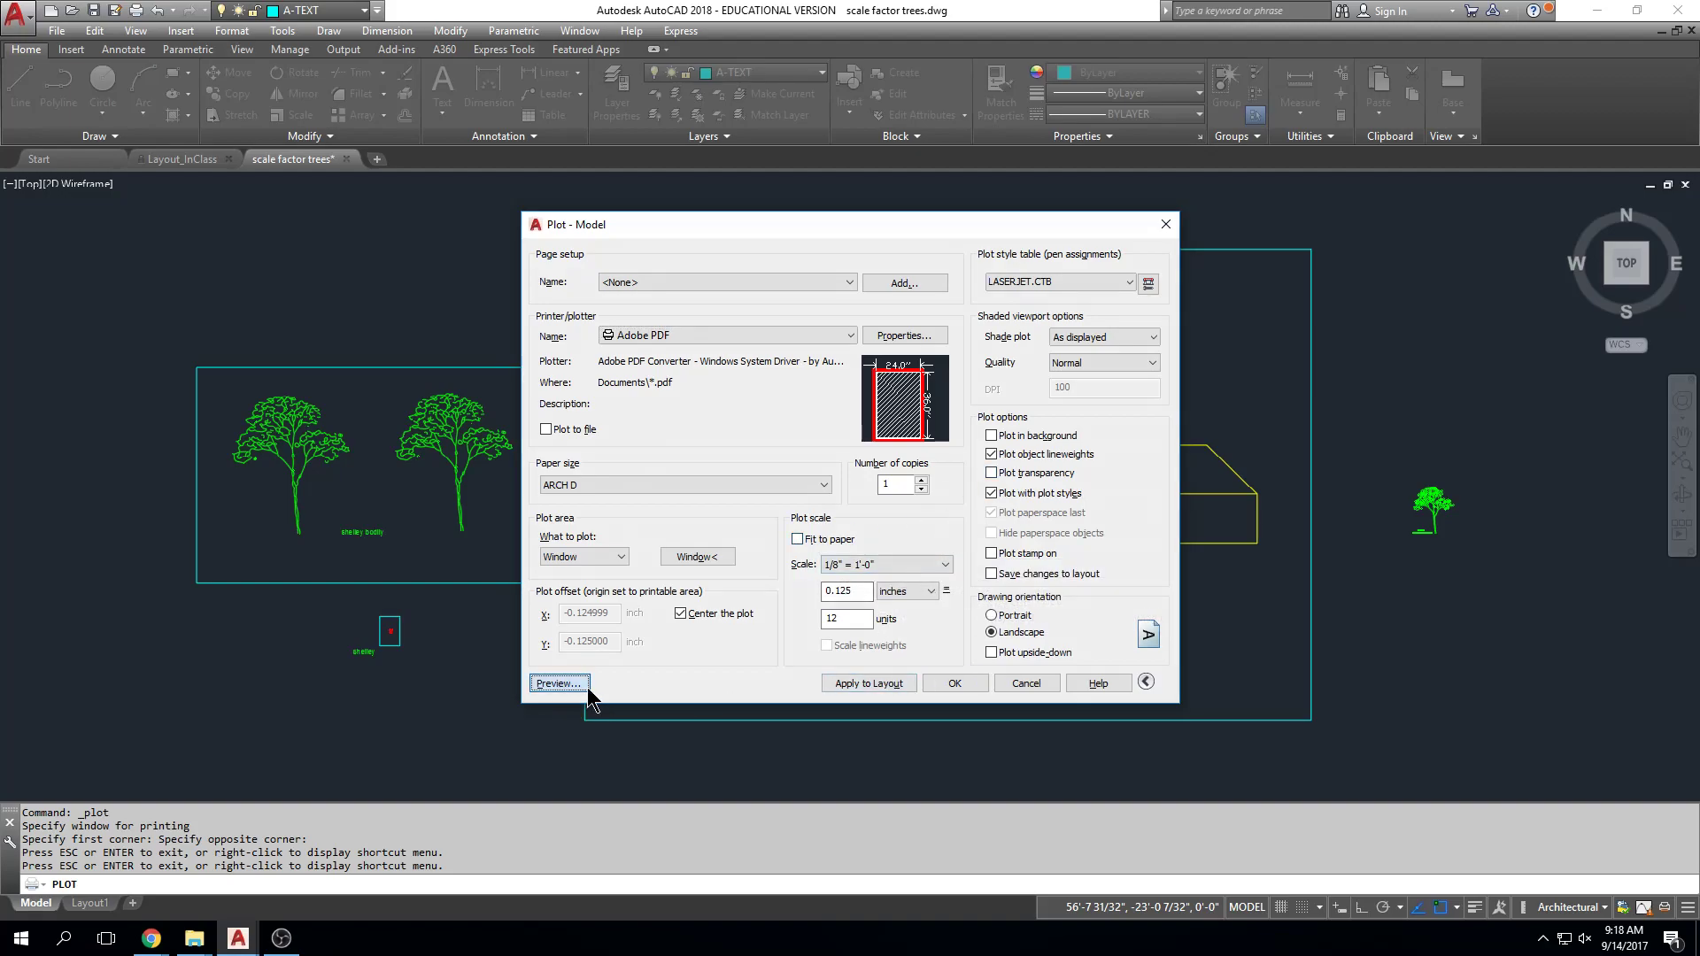
key(Escape)
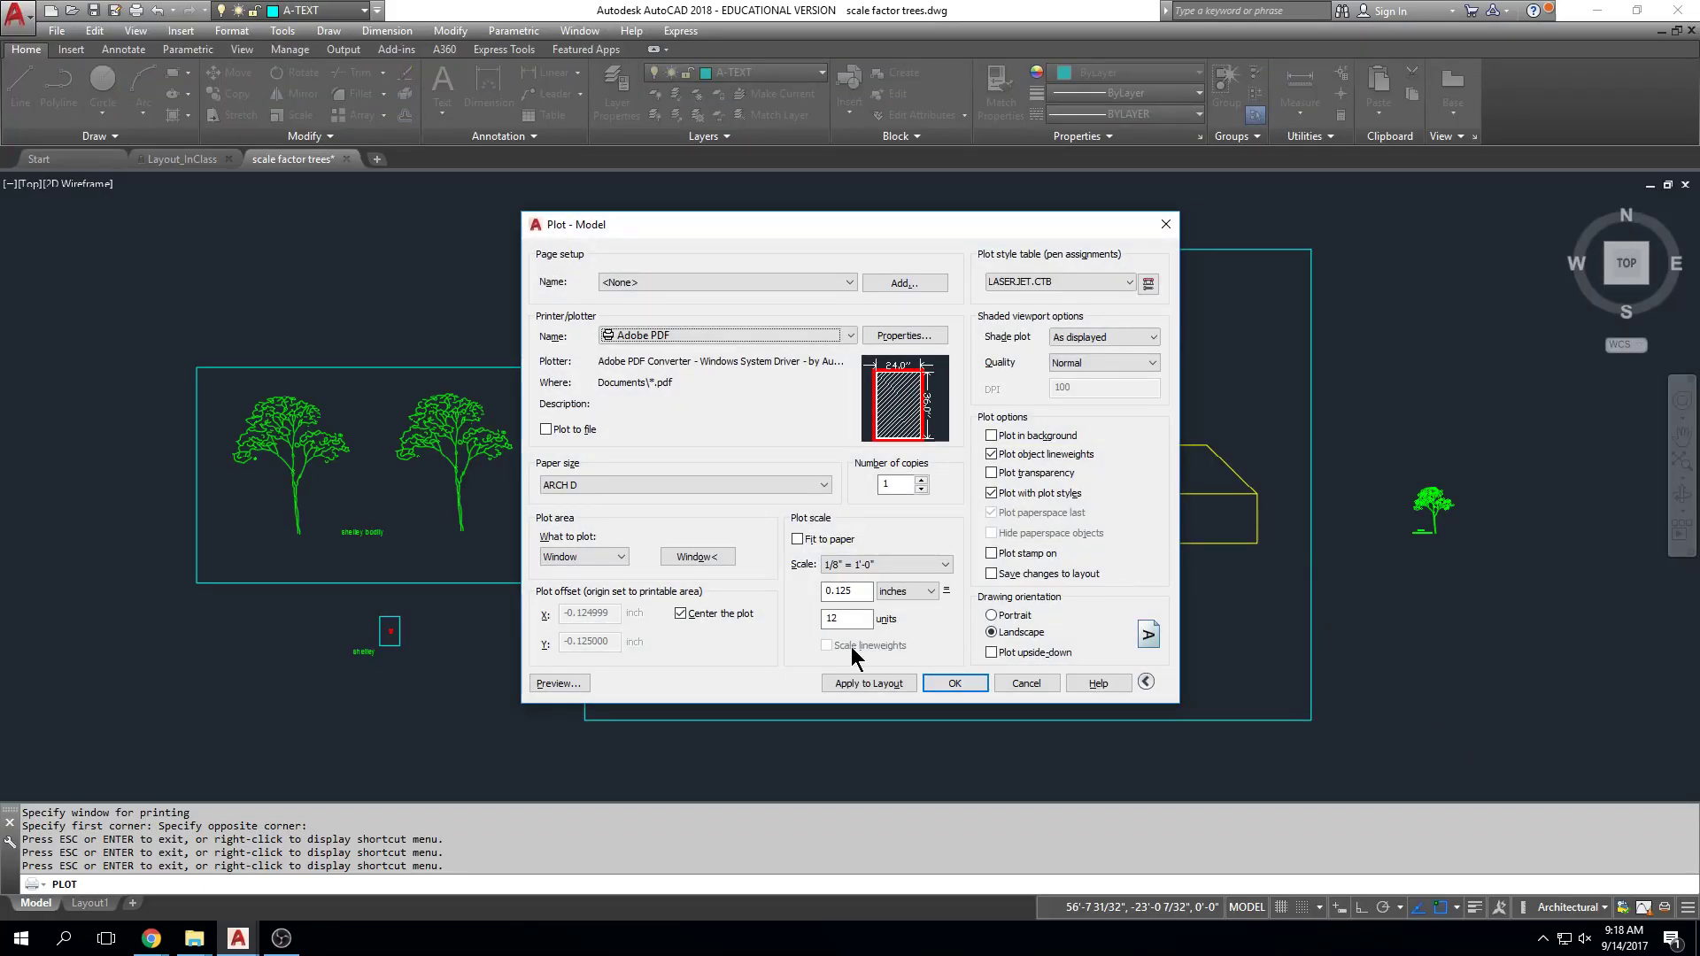
click(954, 683)
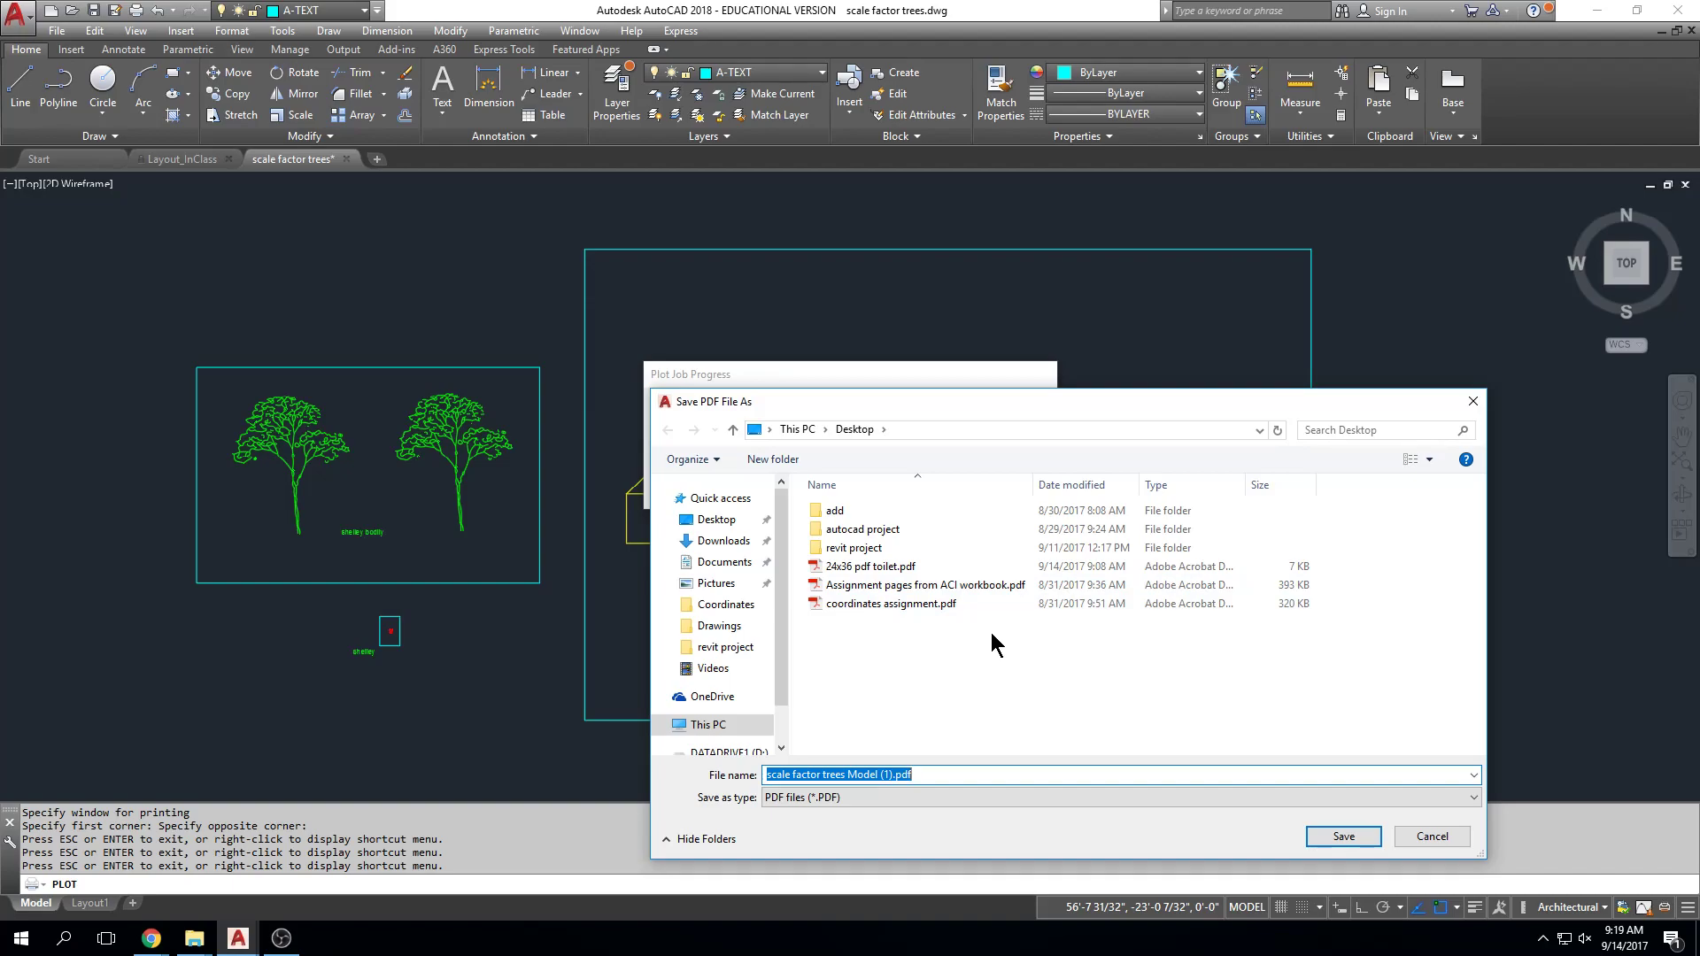
Step: Save the plot to the Desktop as 'building 24x36.pdf'
text(building 24x36)
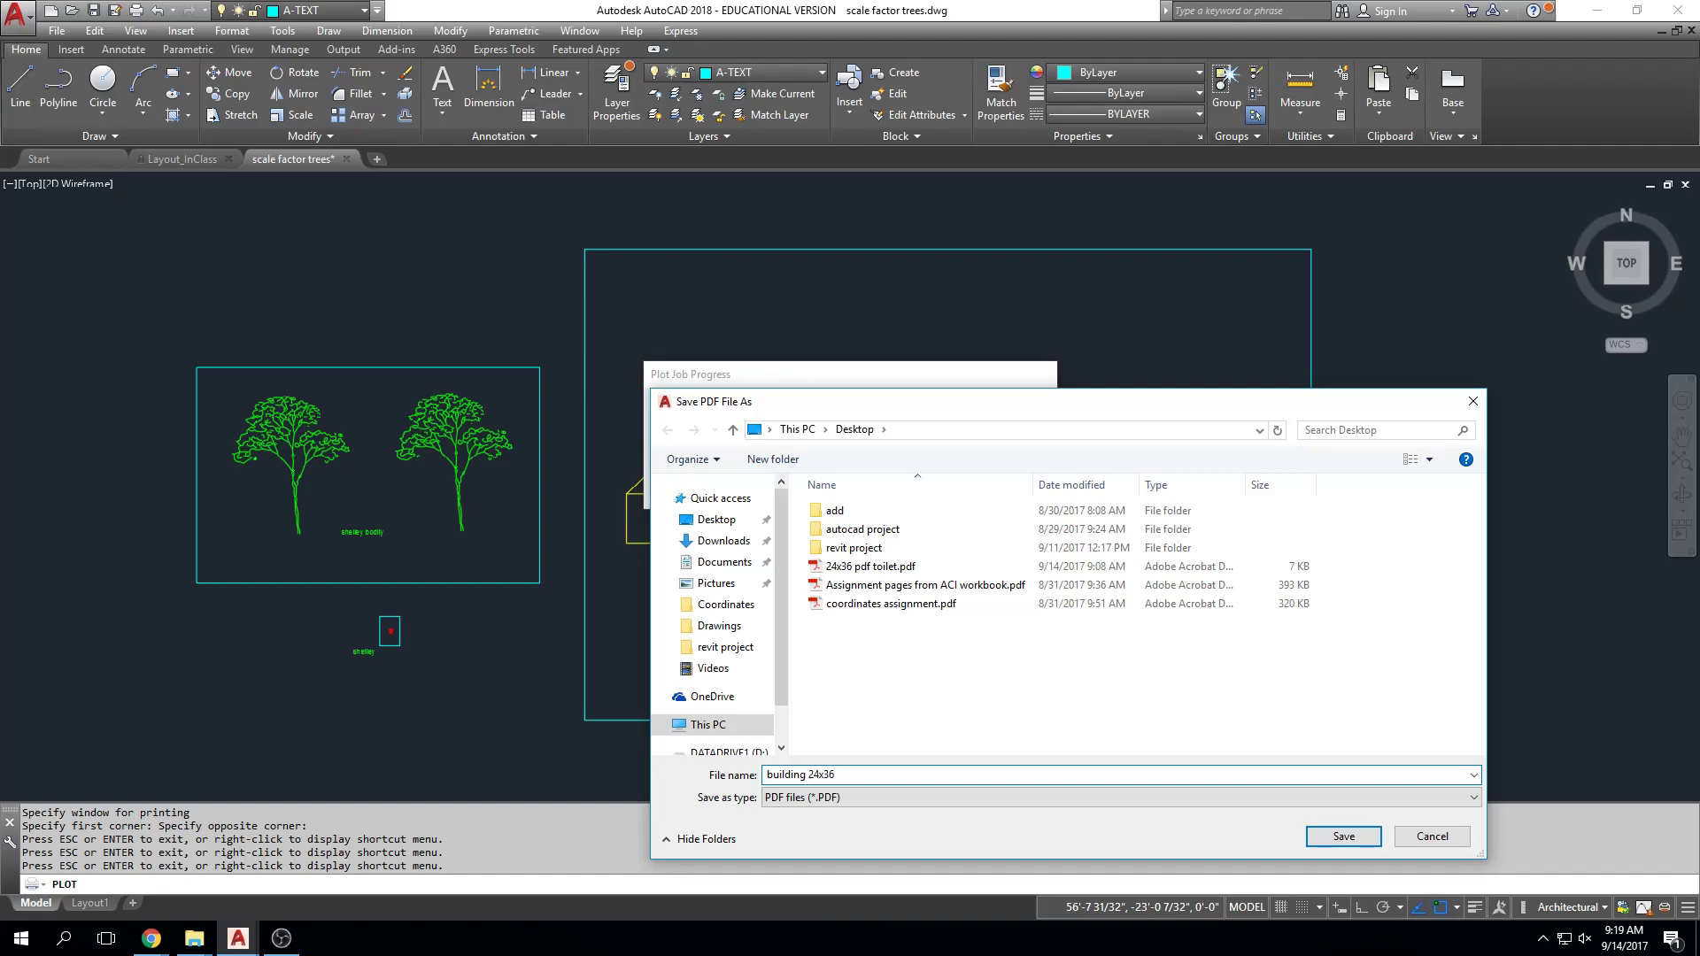
key(Return)
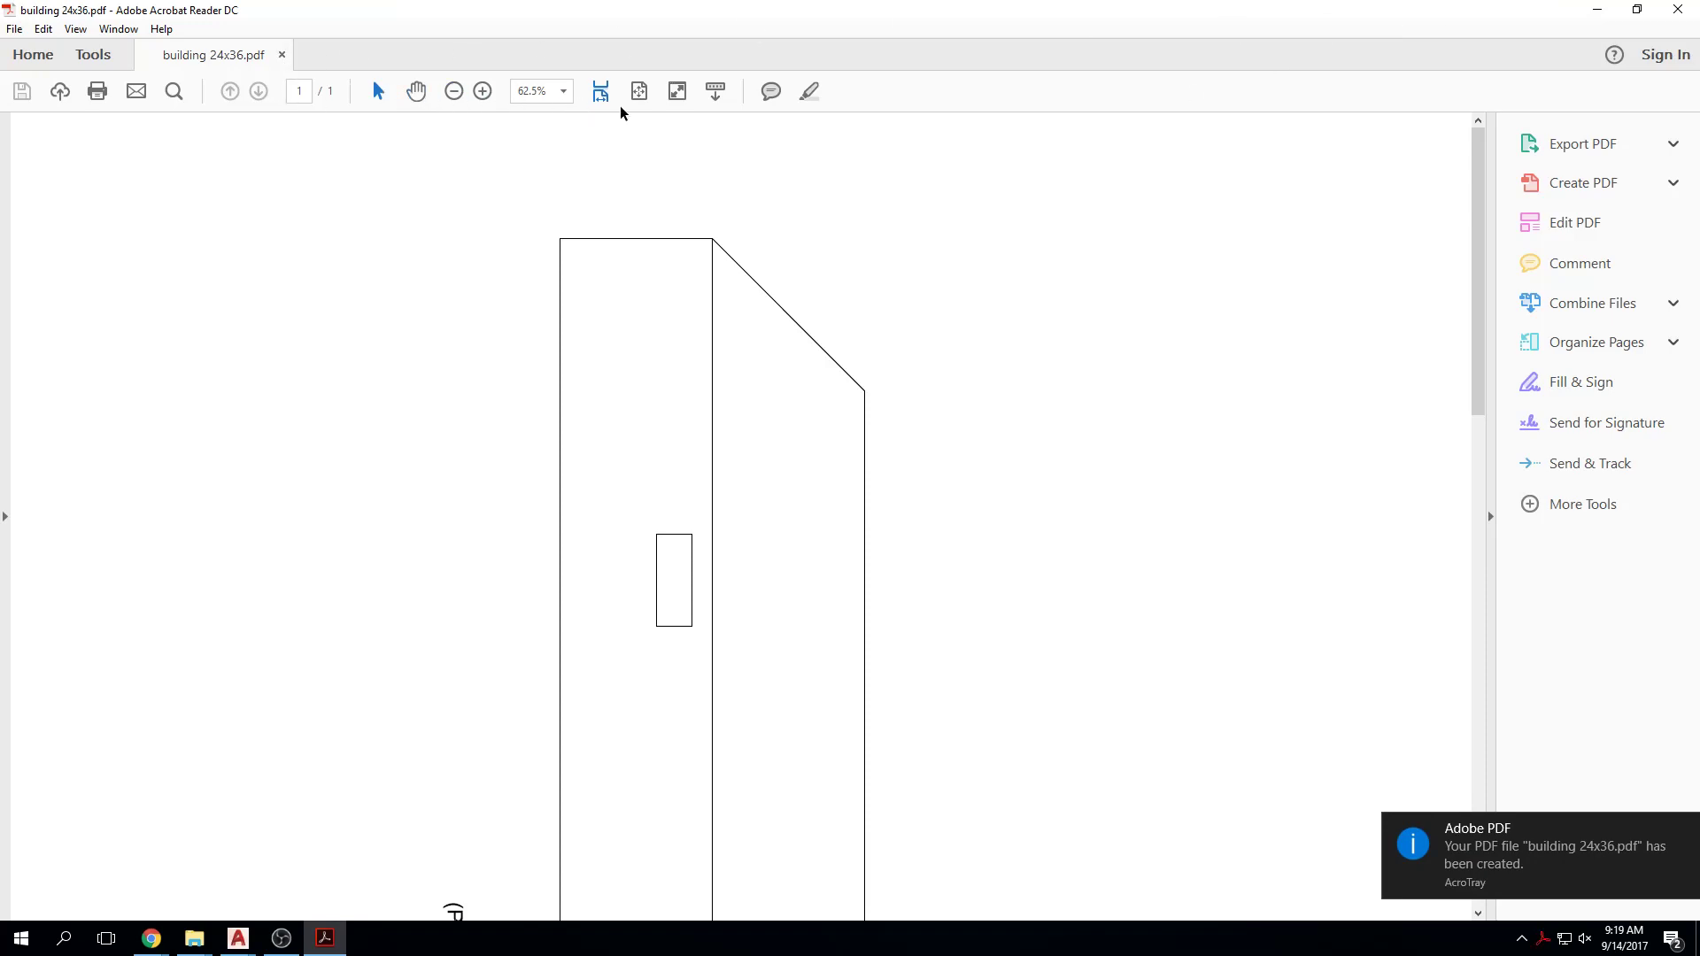
Step: Fit the whole building 24x36 page in the window and bring up More Tools
click(646, 94)
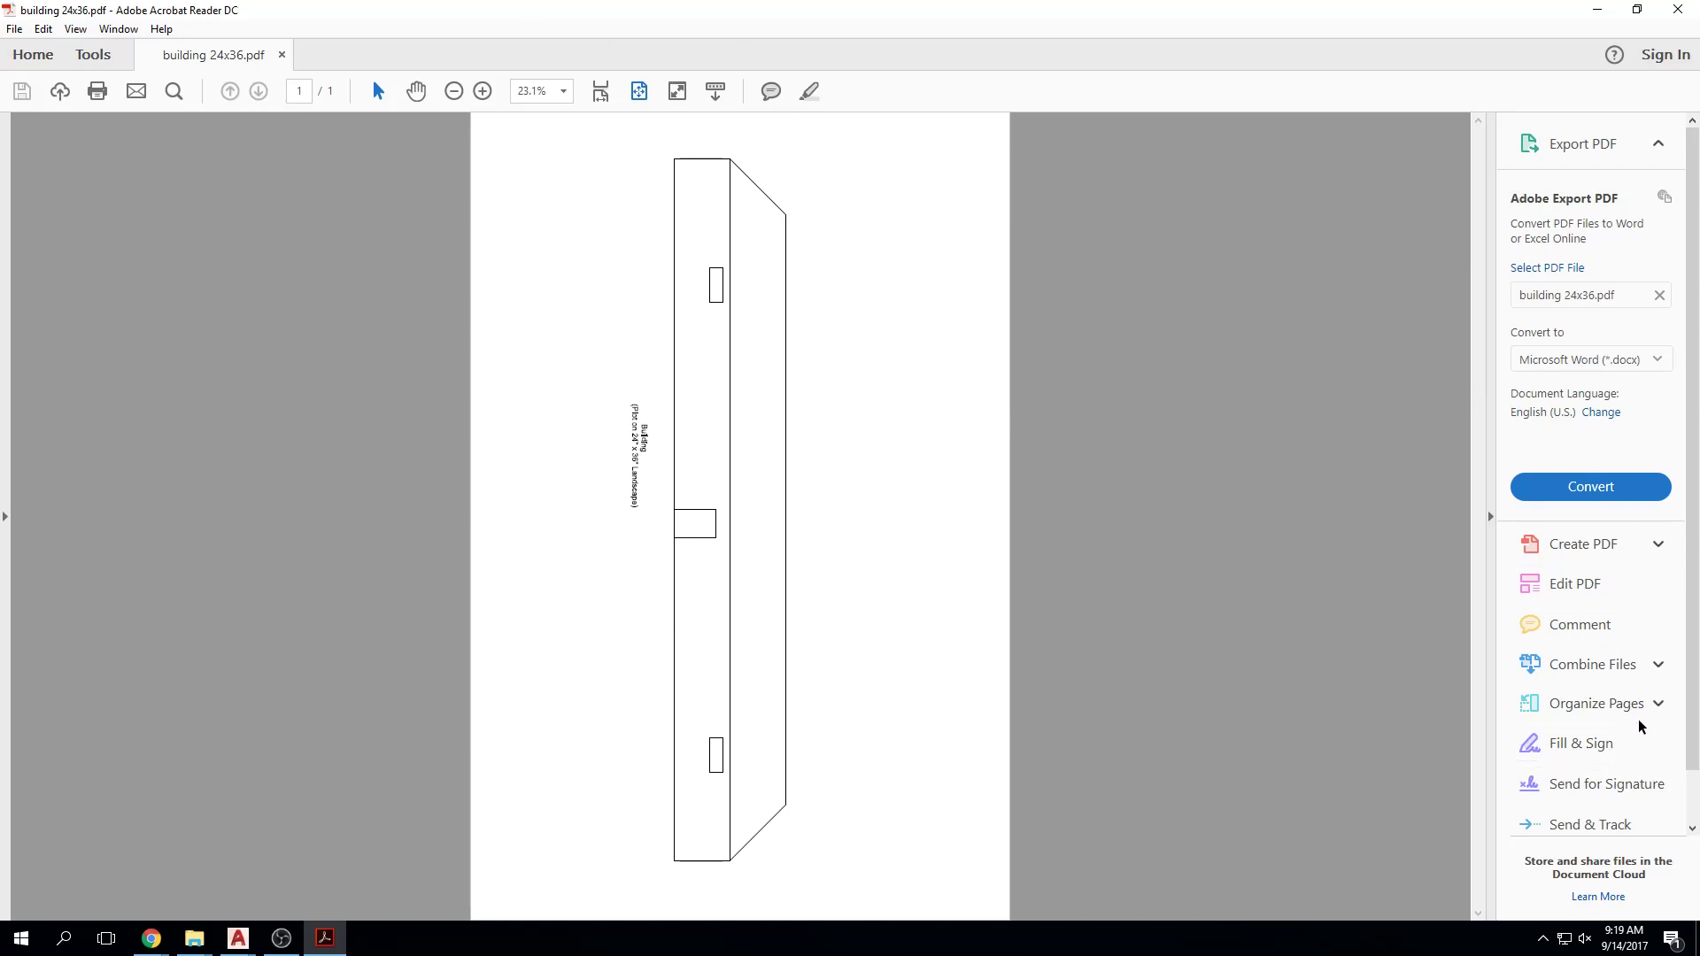
scroll(1687, 718, down, 1)
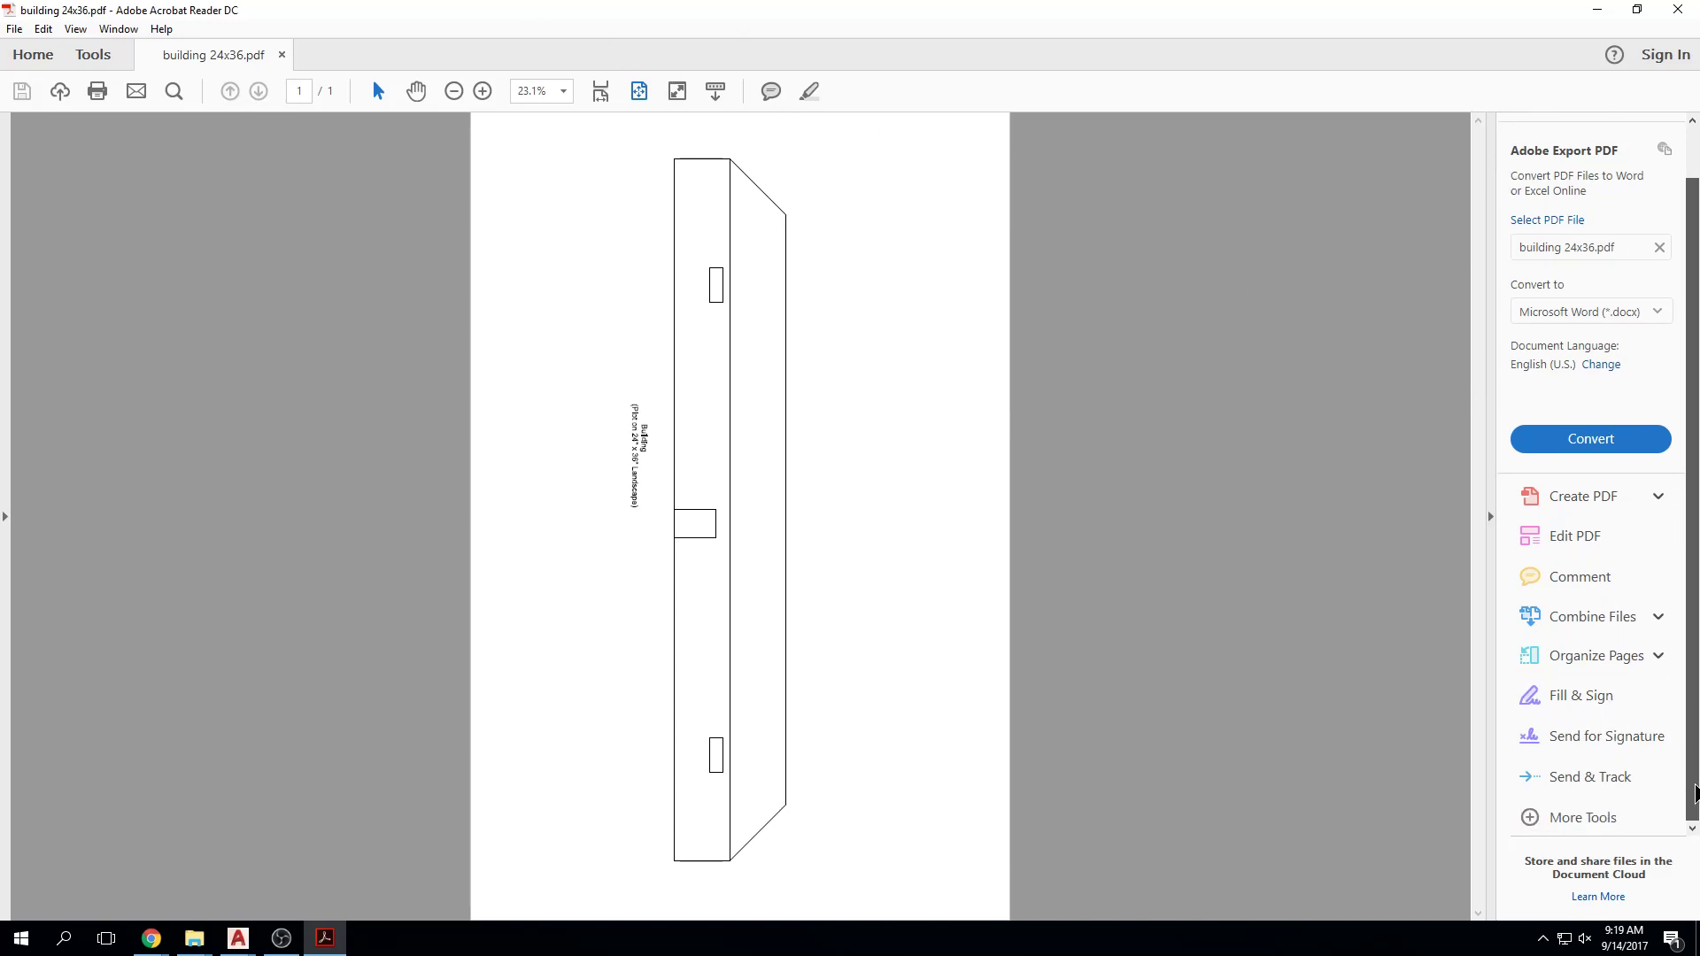
click(1610, 821)
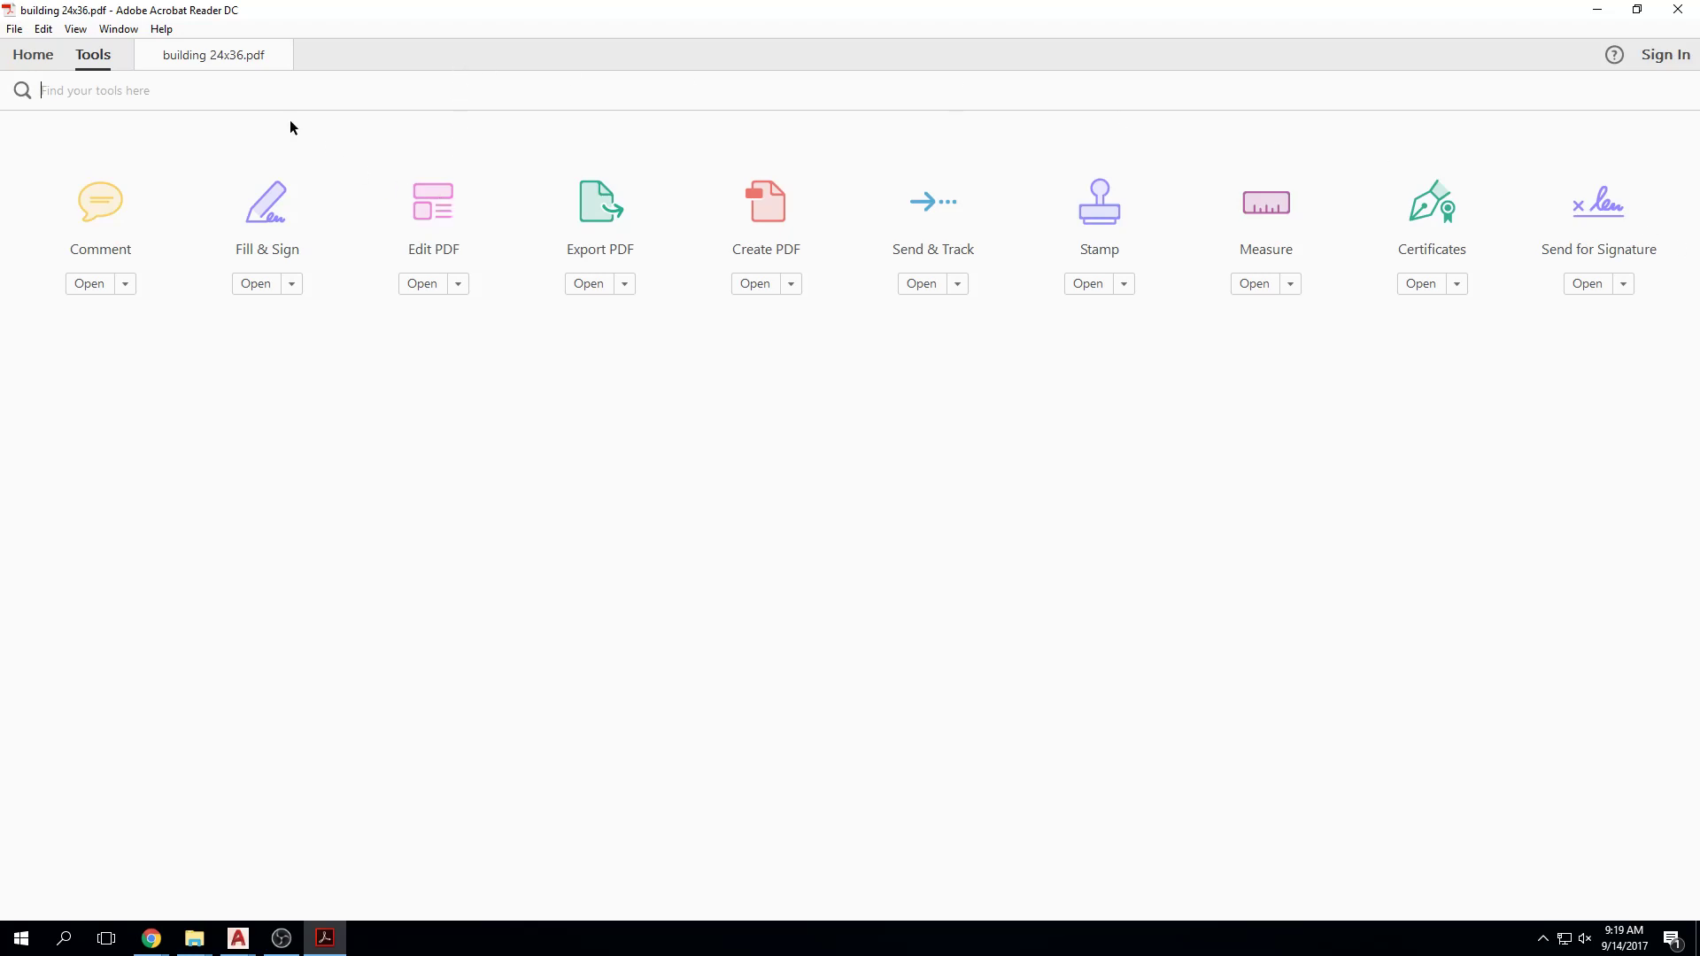
Step: Dismiss the Edit PDF information panel and close the building 24x36.pdf document
click(22, 56)
click(89, 56)
click(440, 241)
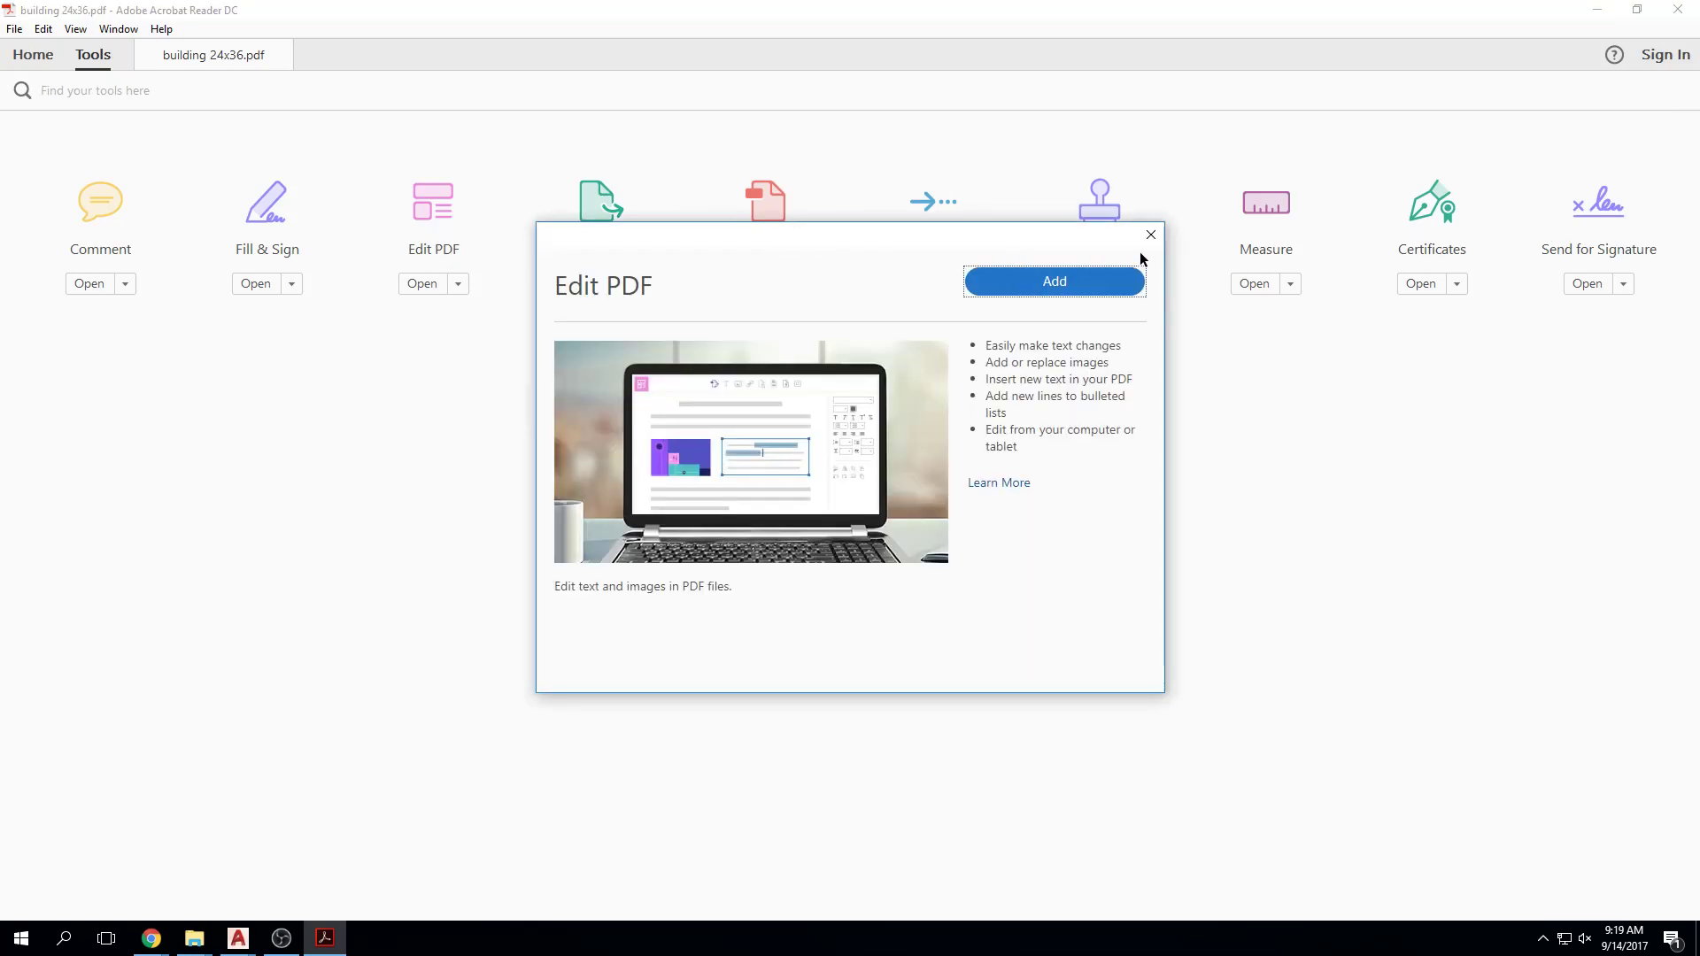
click(1150, 236)
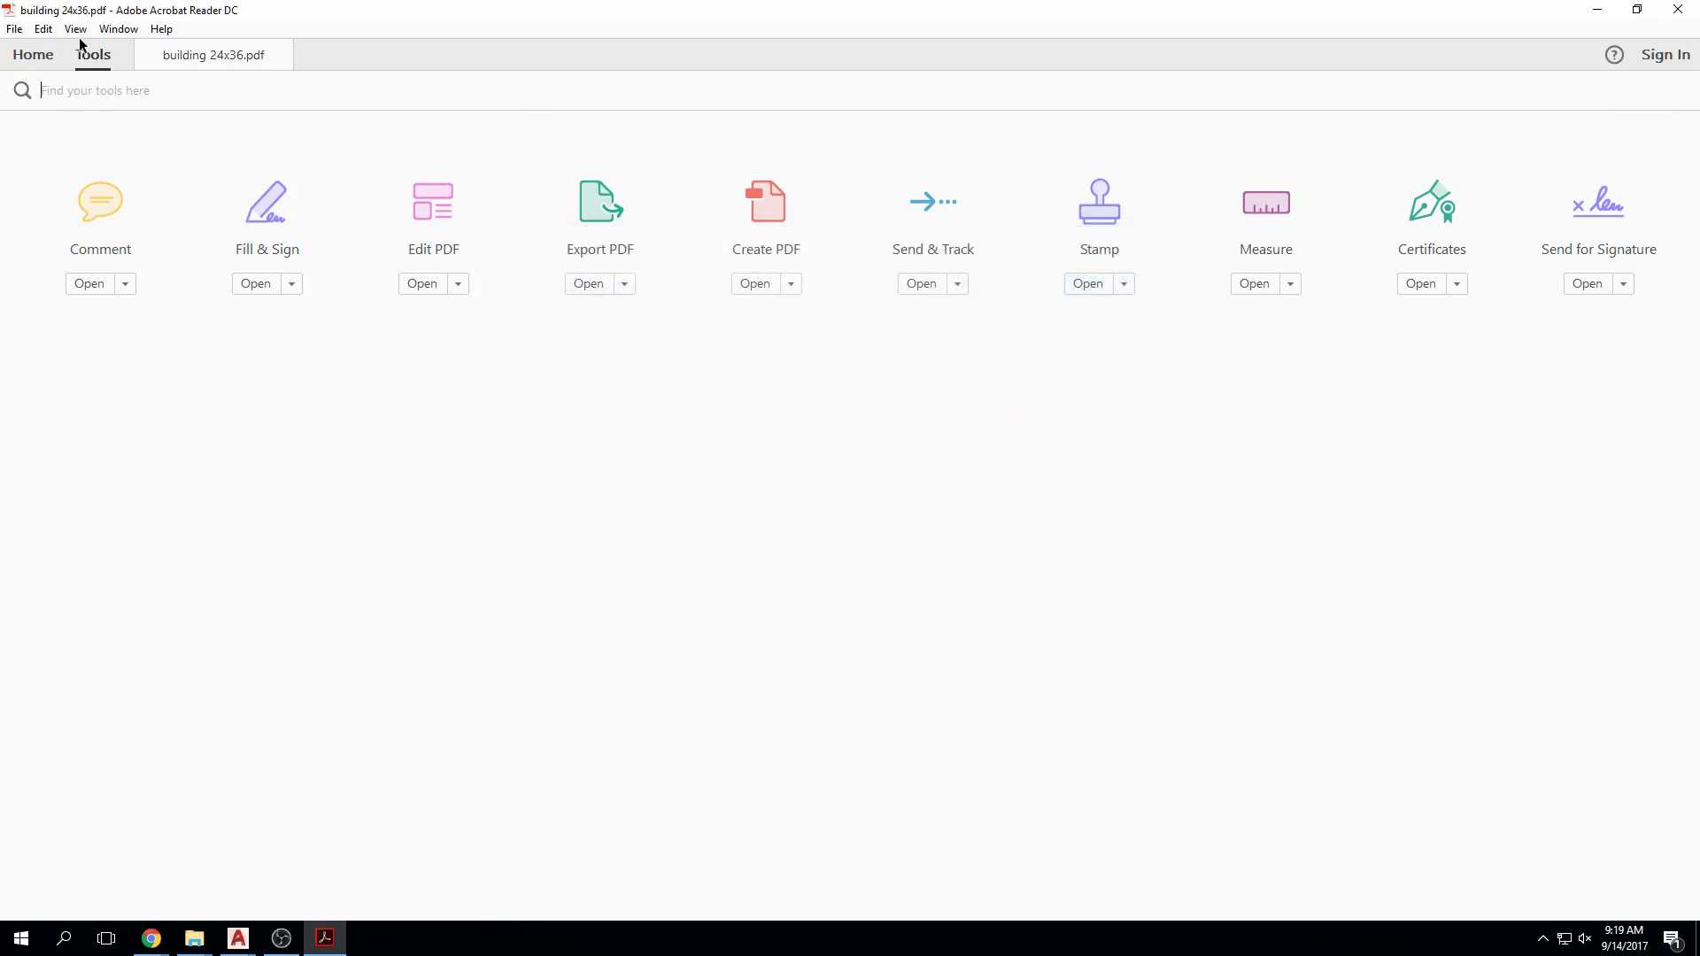
click(283, 55)
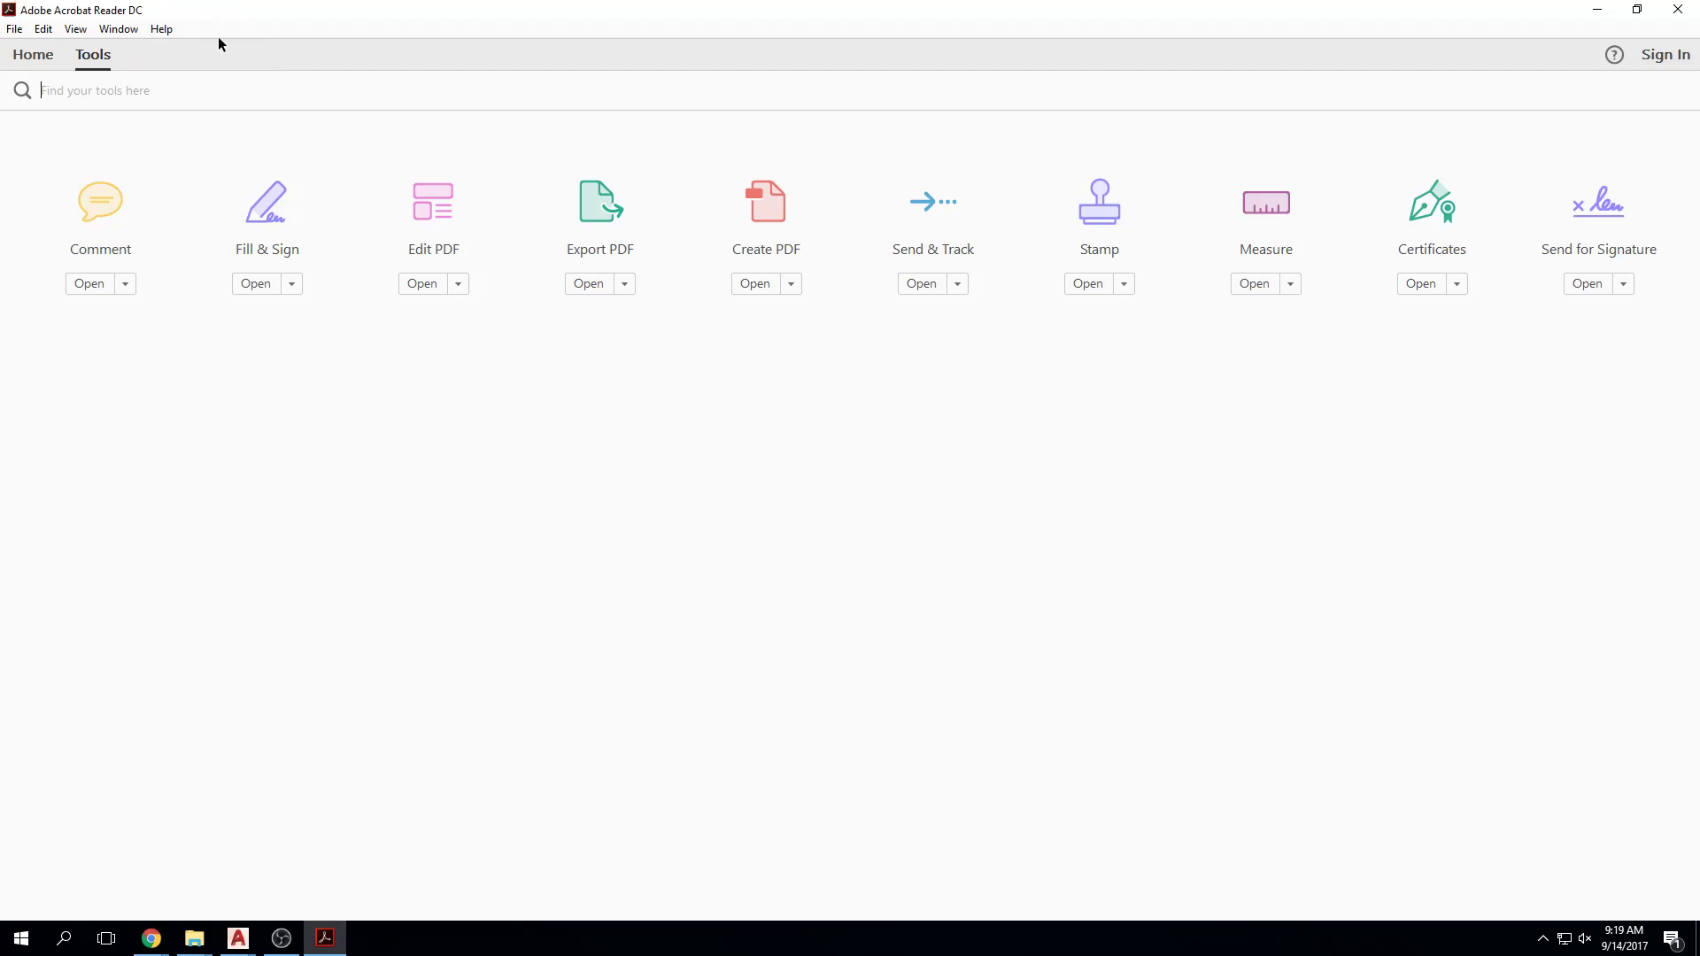
Step: Try adding Edit PDF from Tools, decline launching full Acrobat, and close the panel
click(29, 59)
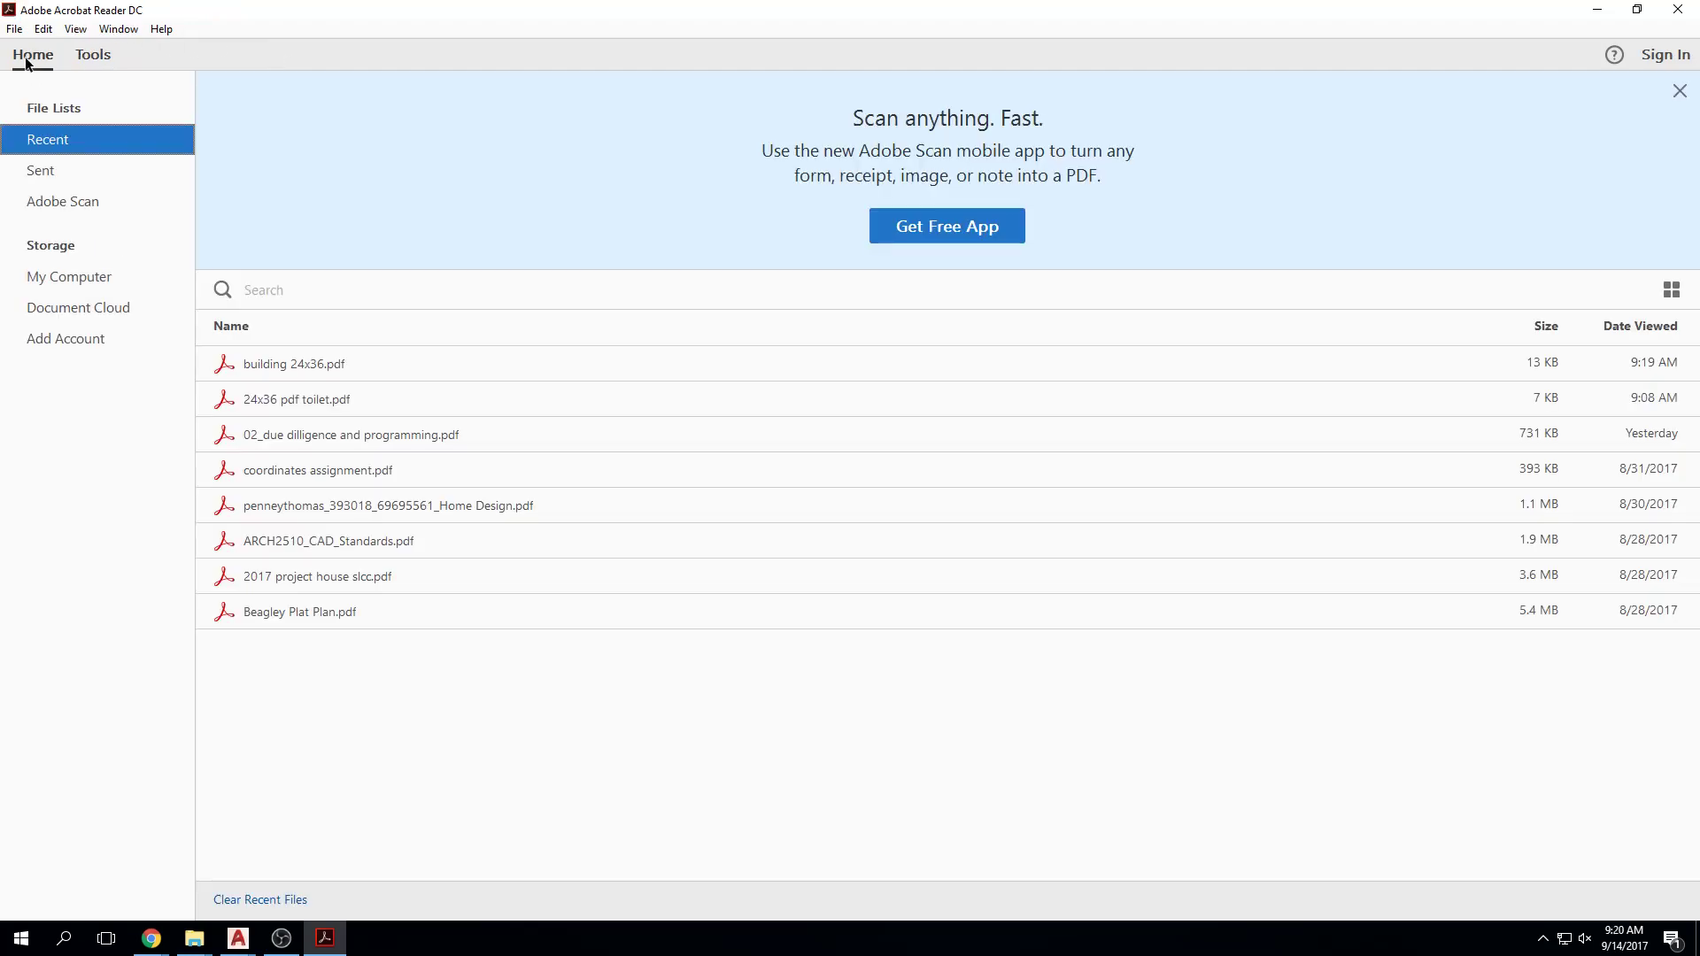
click(104, 56)
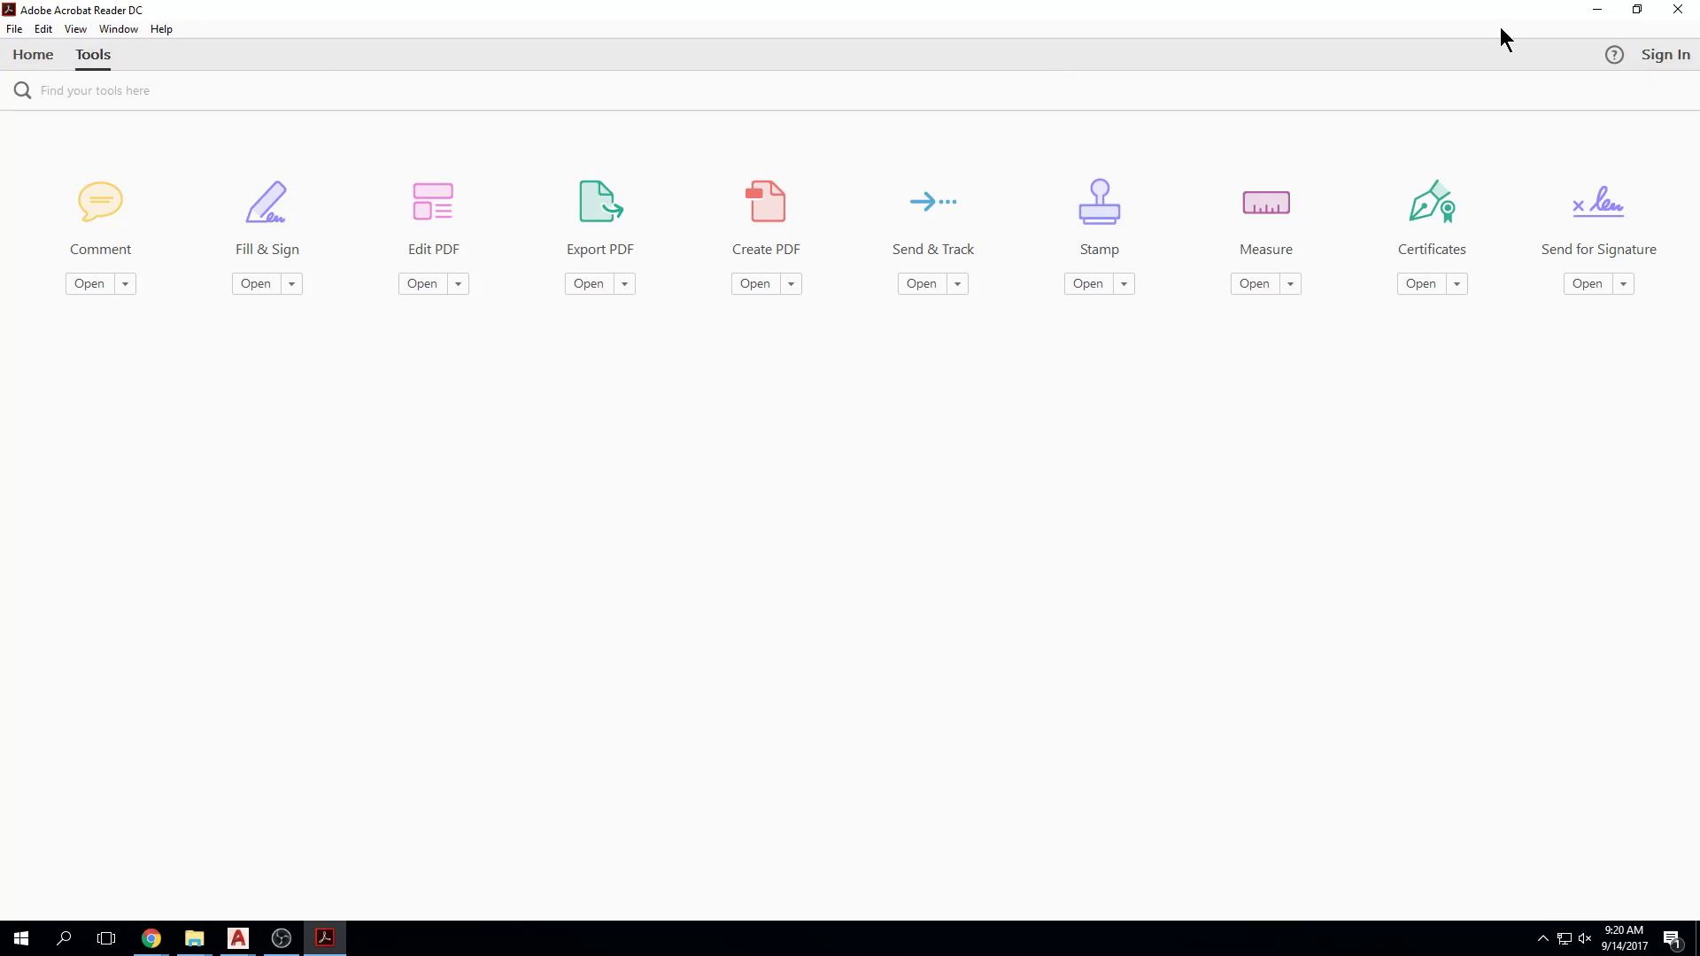
click(435, 204)
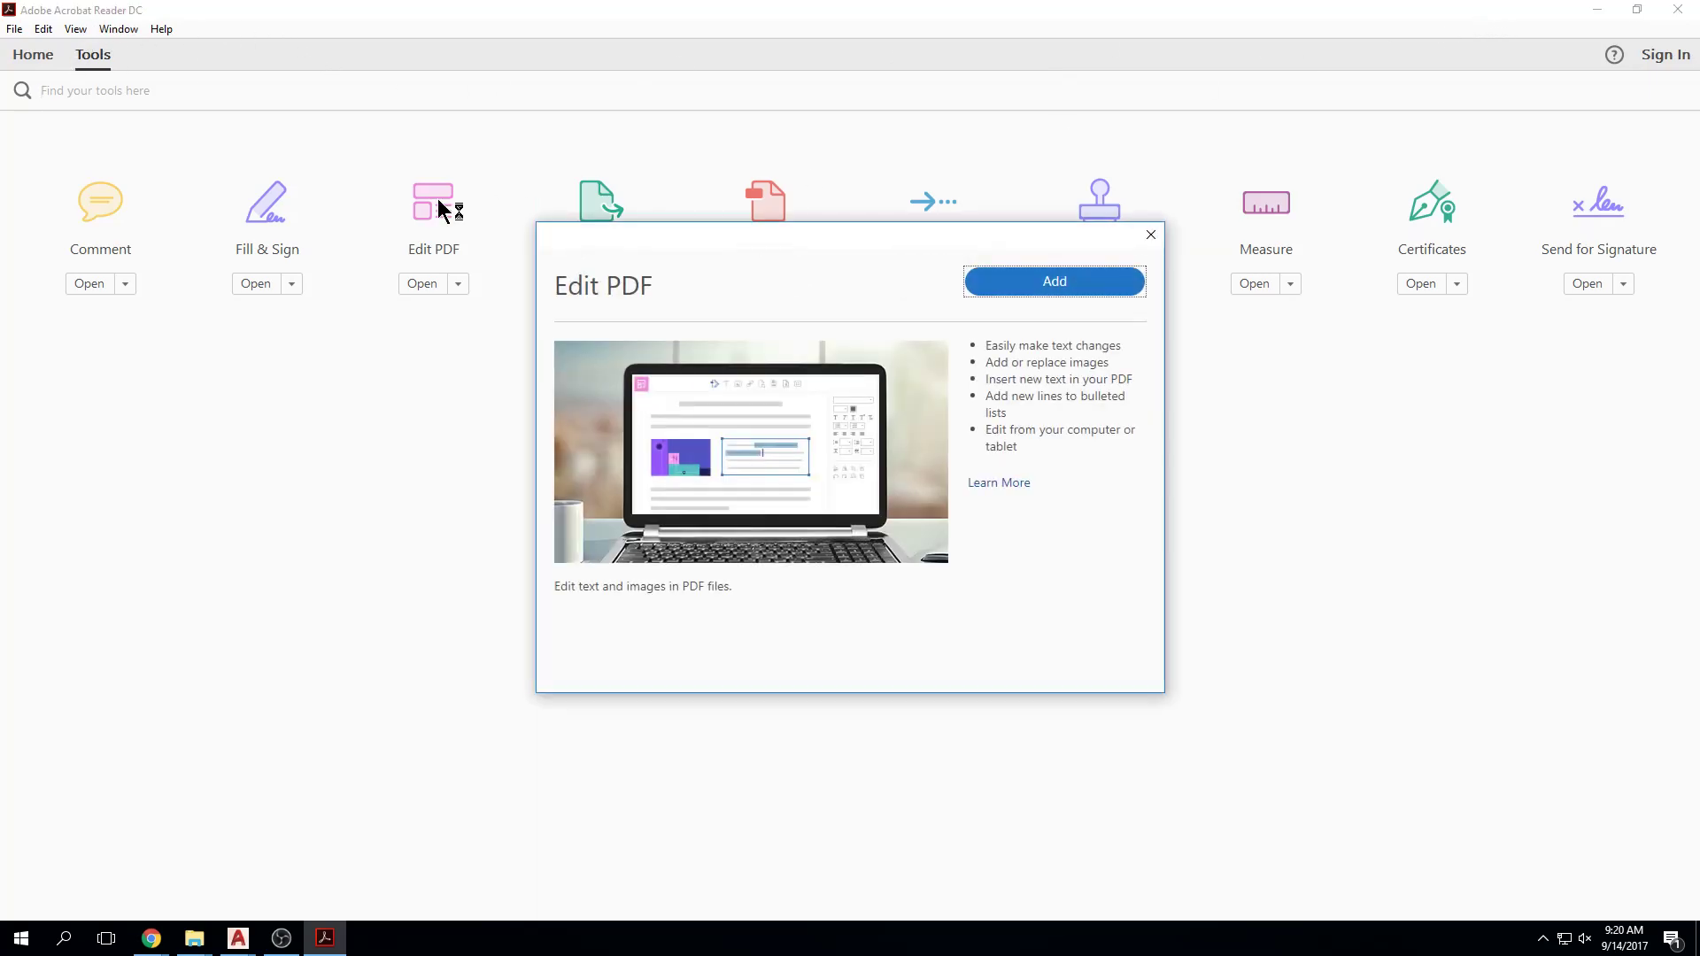
click(1078, 296)
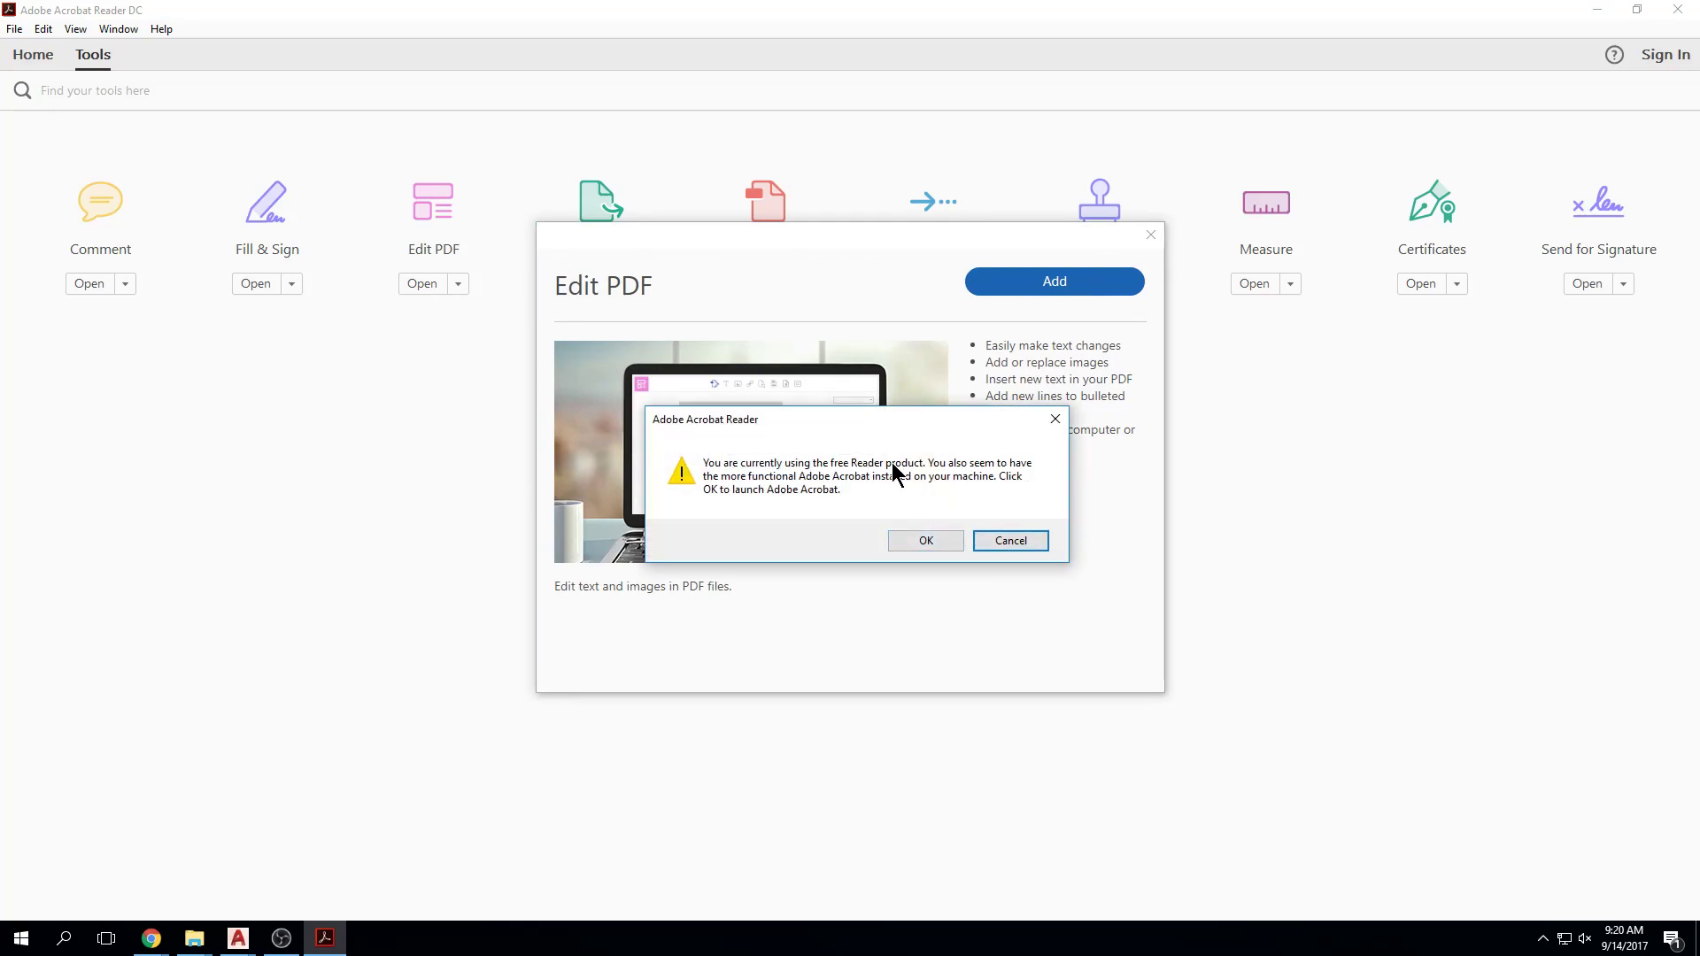
click(1001, 541)
click(1150, 234)
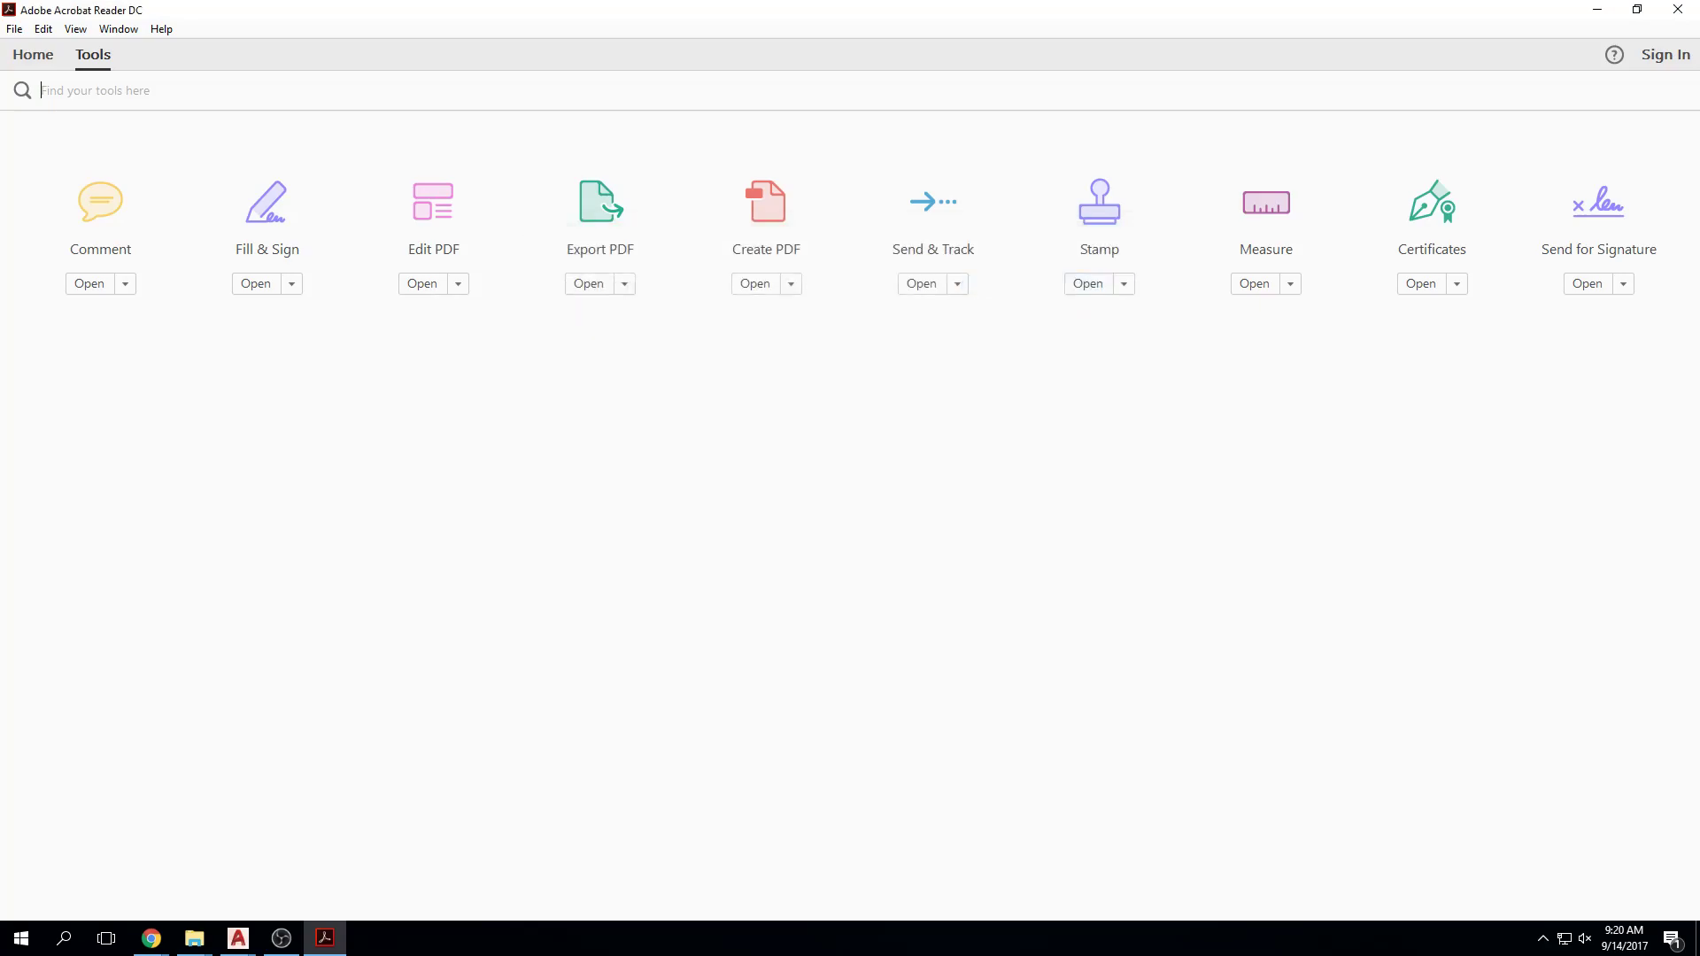
Step: Close Acrobat Reader, minimize AutoCAD, and start Adobe Acrobat DC from the Start menu
click(1683, 10)
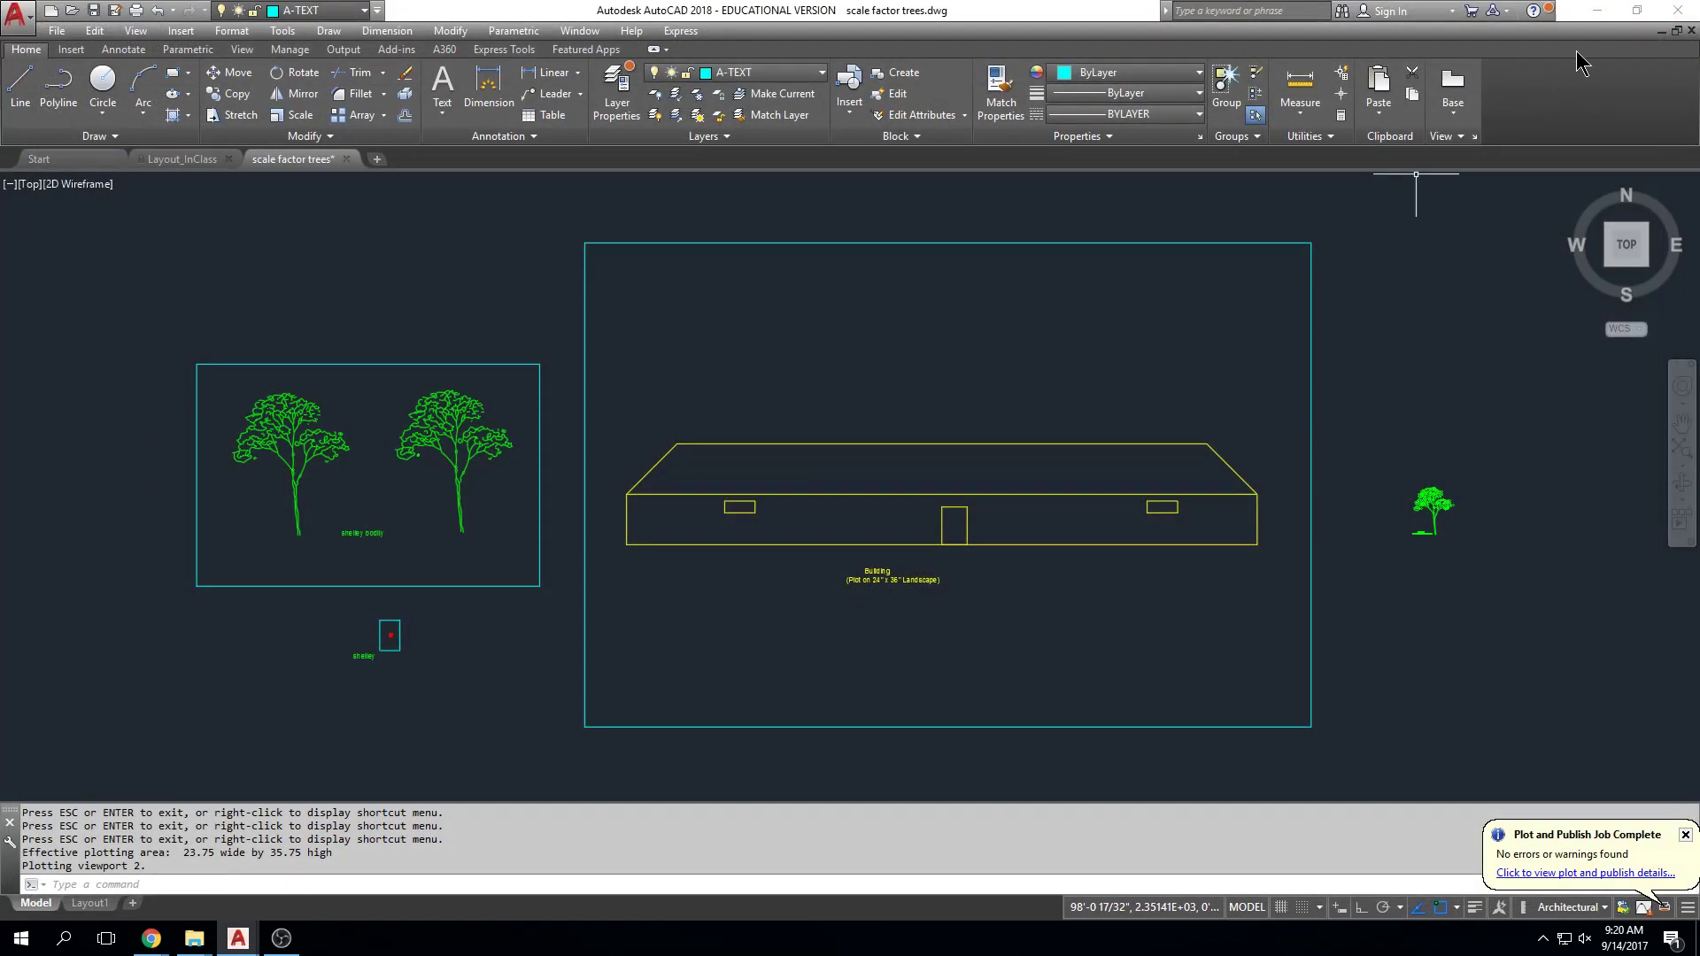
click(1598, 9)
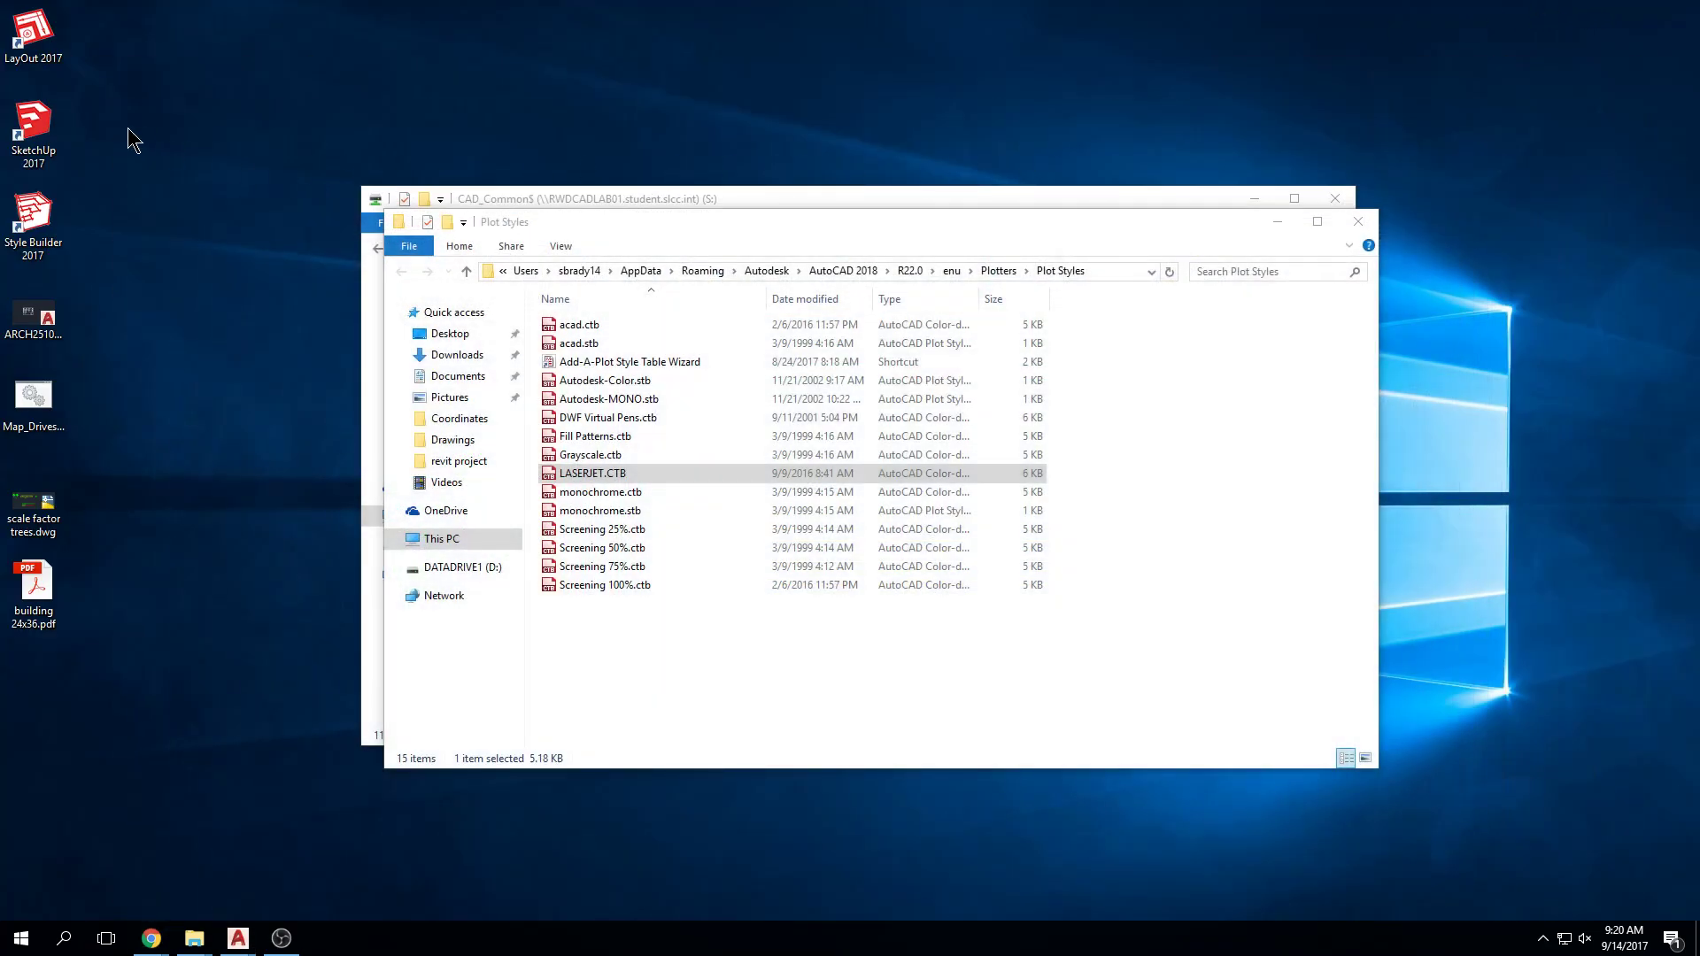
click(10, 944)
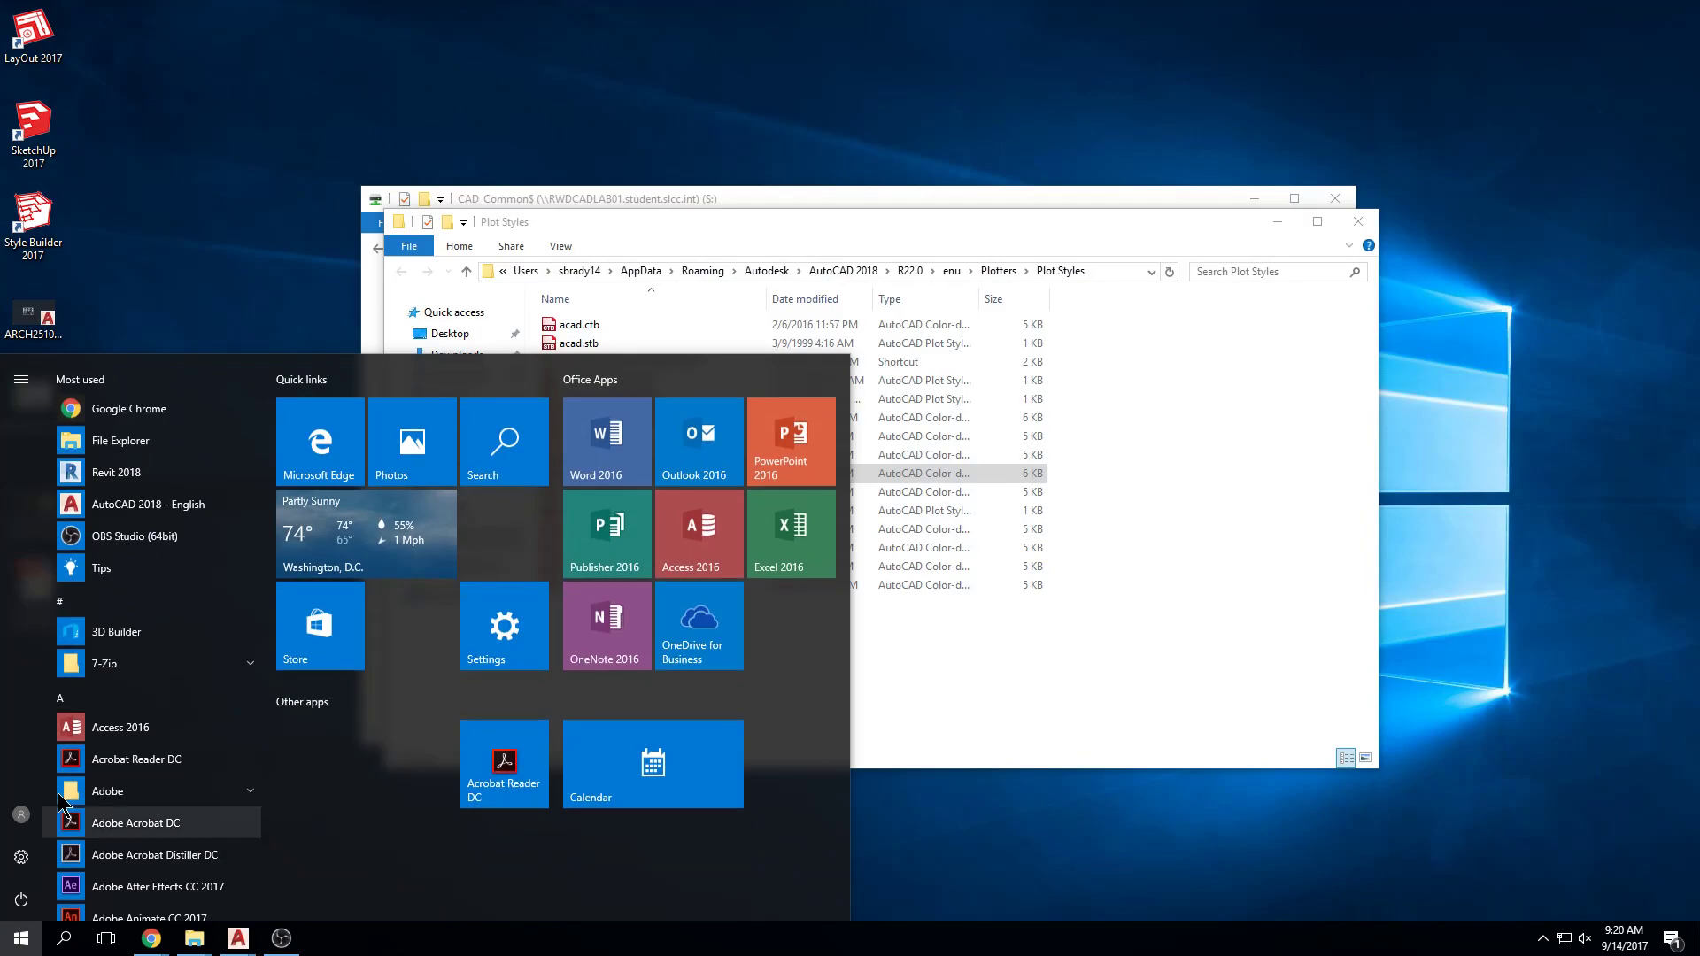
click(97, 828)
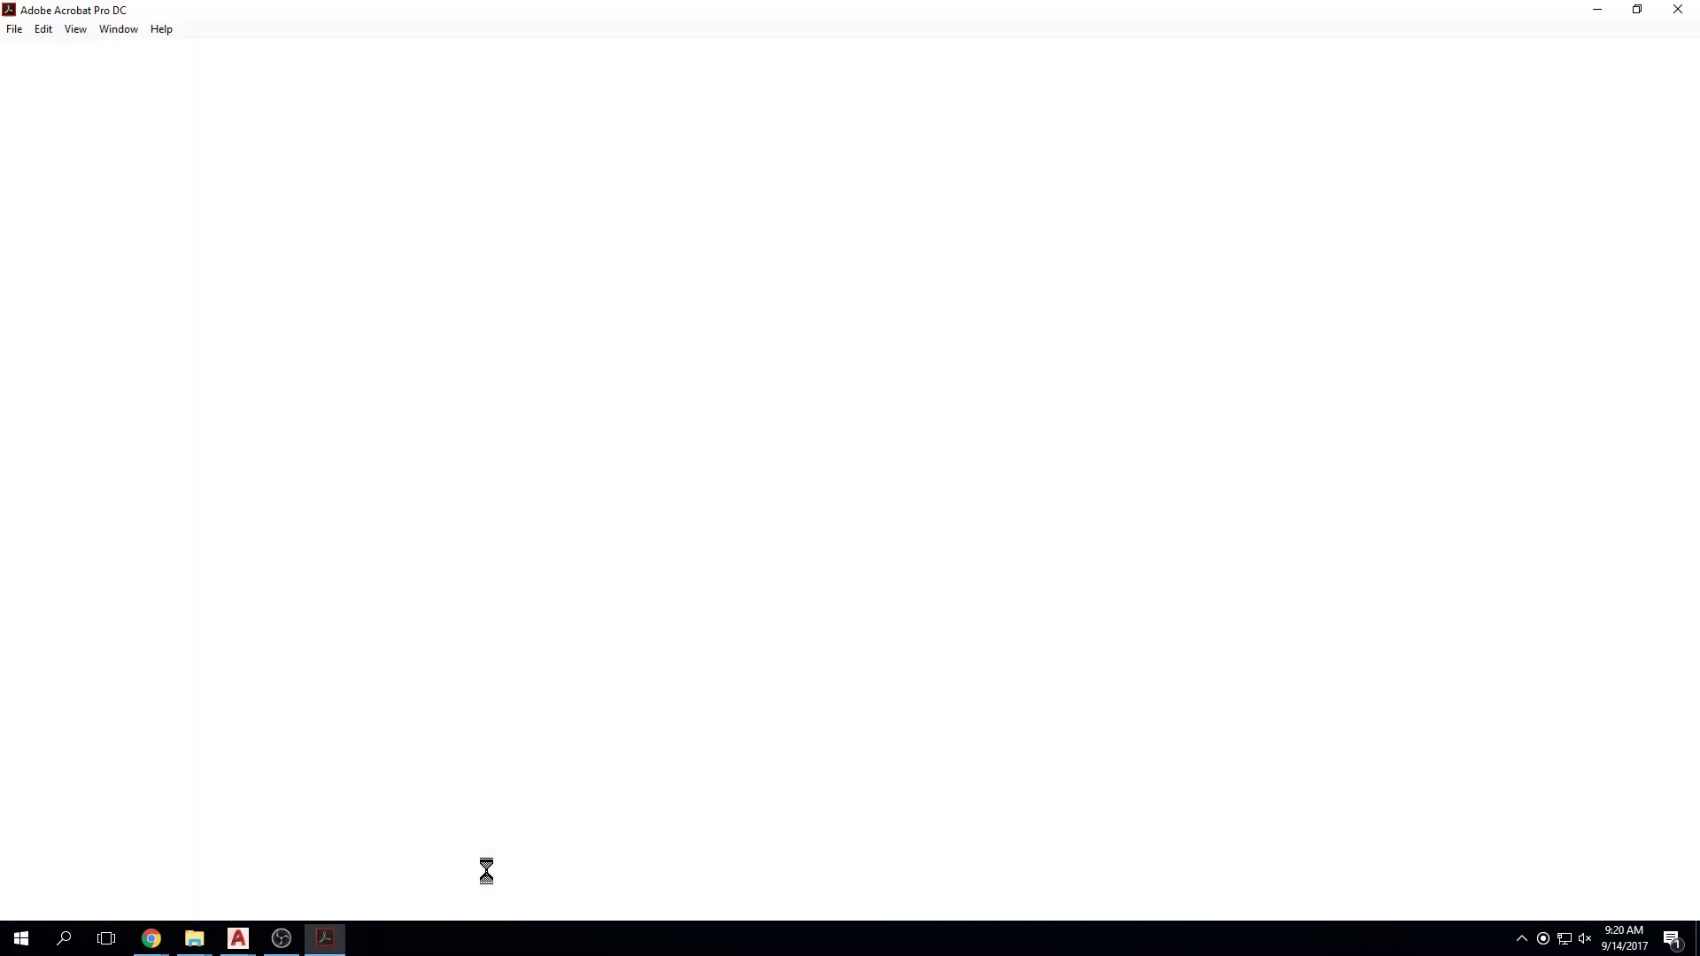
Step: Make Acrobat the default PDF app, open building 24x36.pdf, and show Organize Pages
click(15, 29)
click(45, 56)
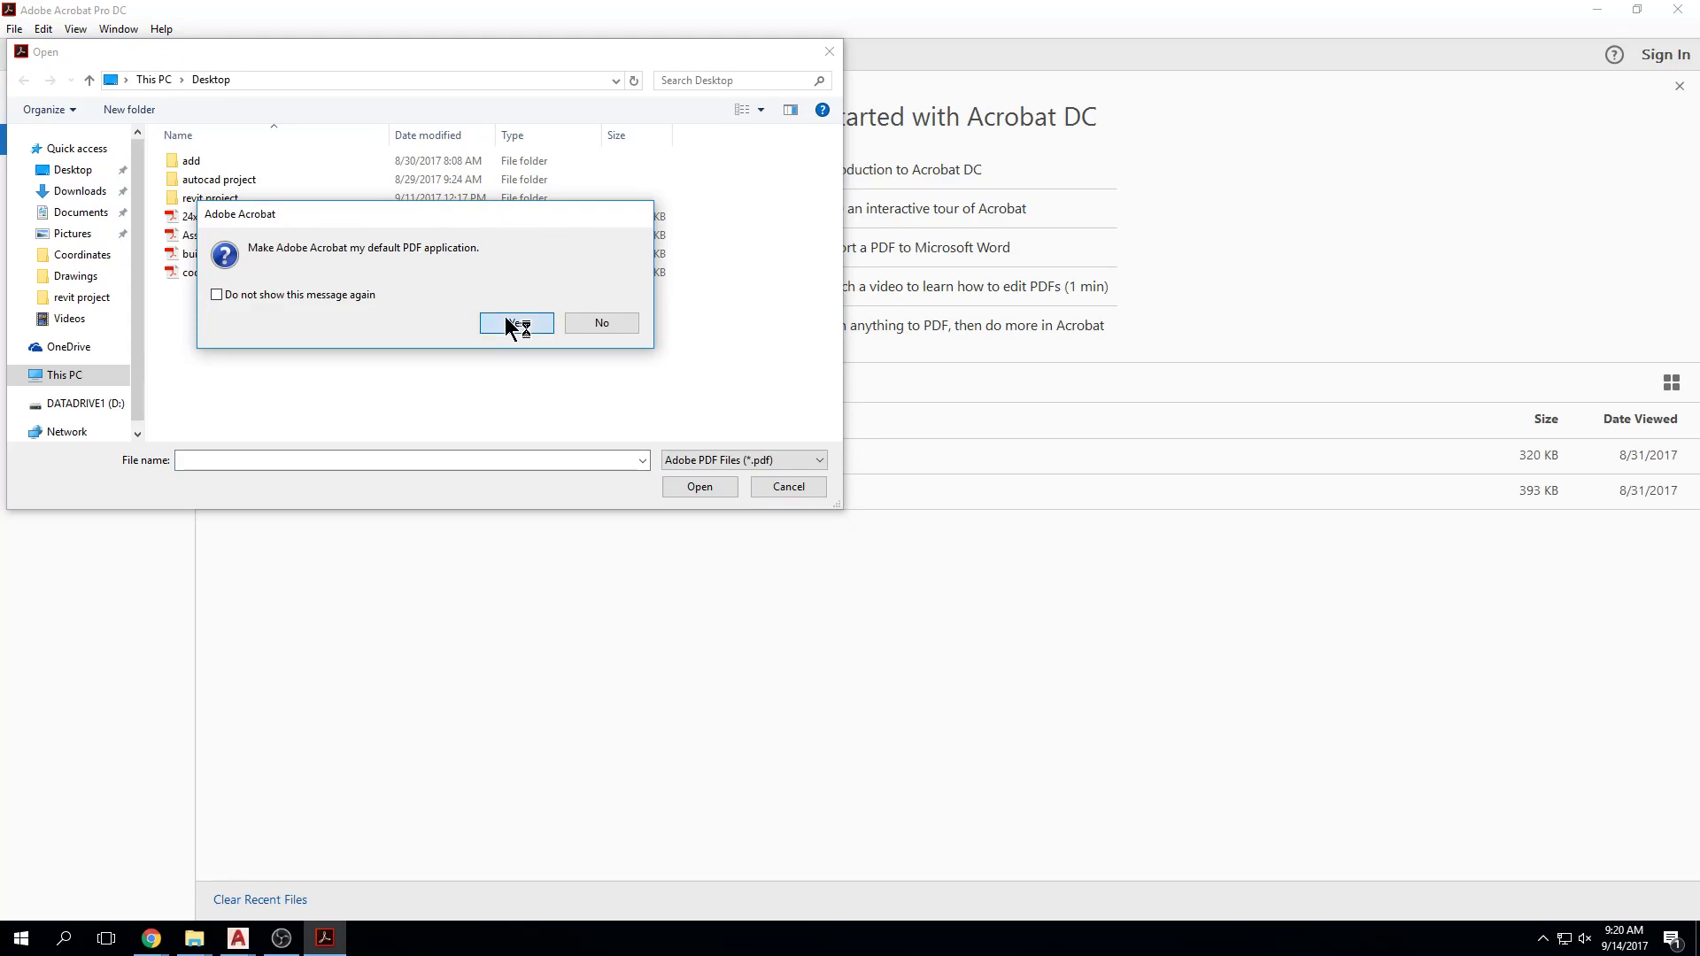
click(508, 322)
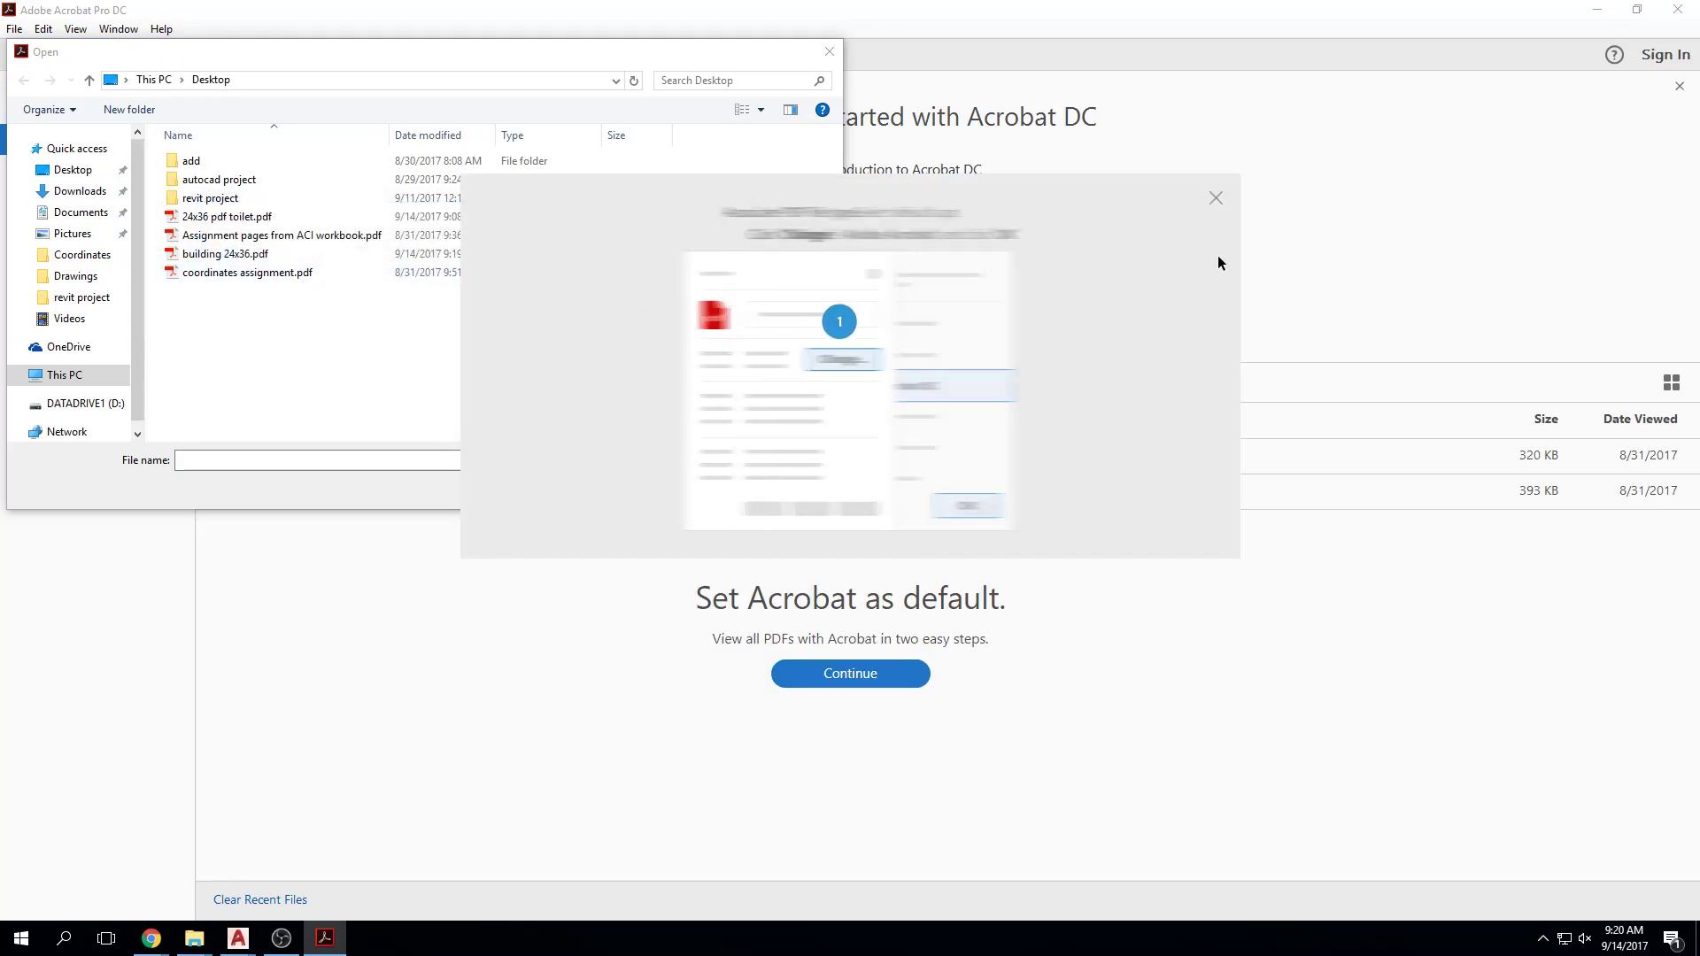
click(1216, 197)
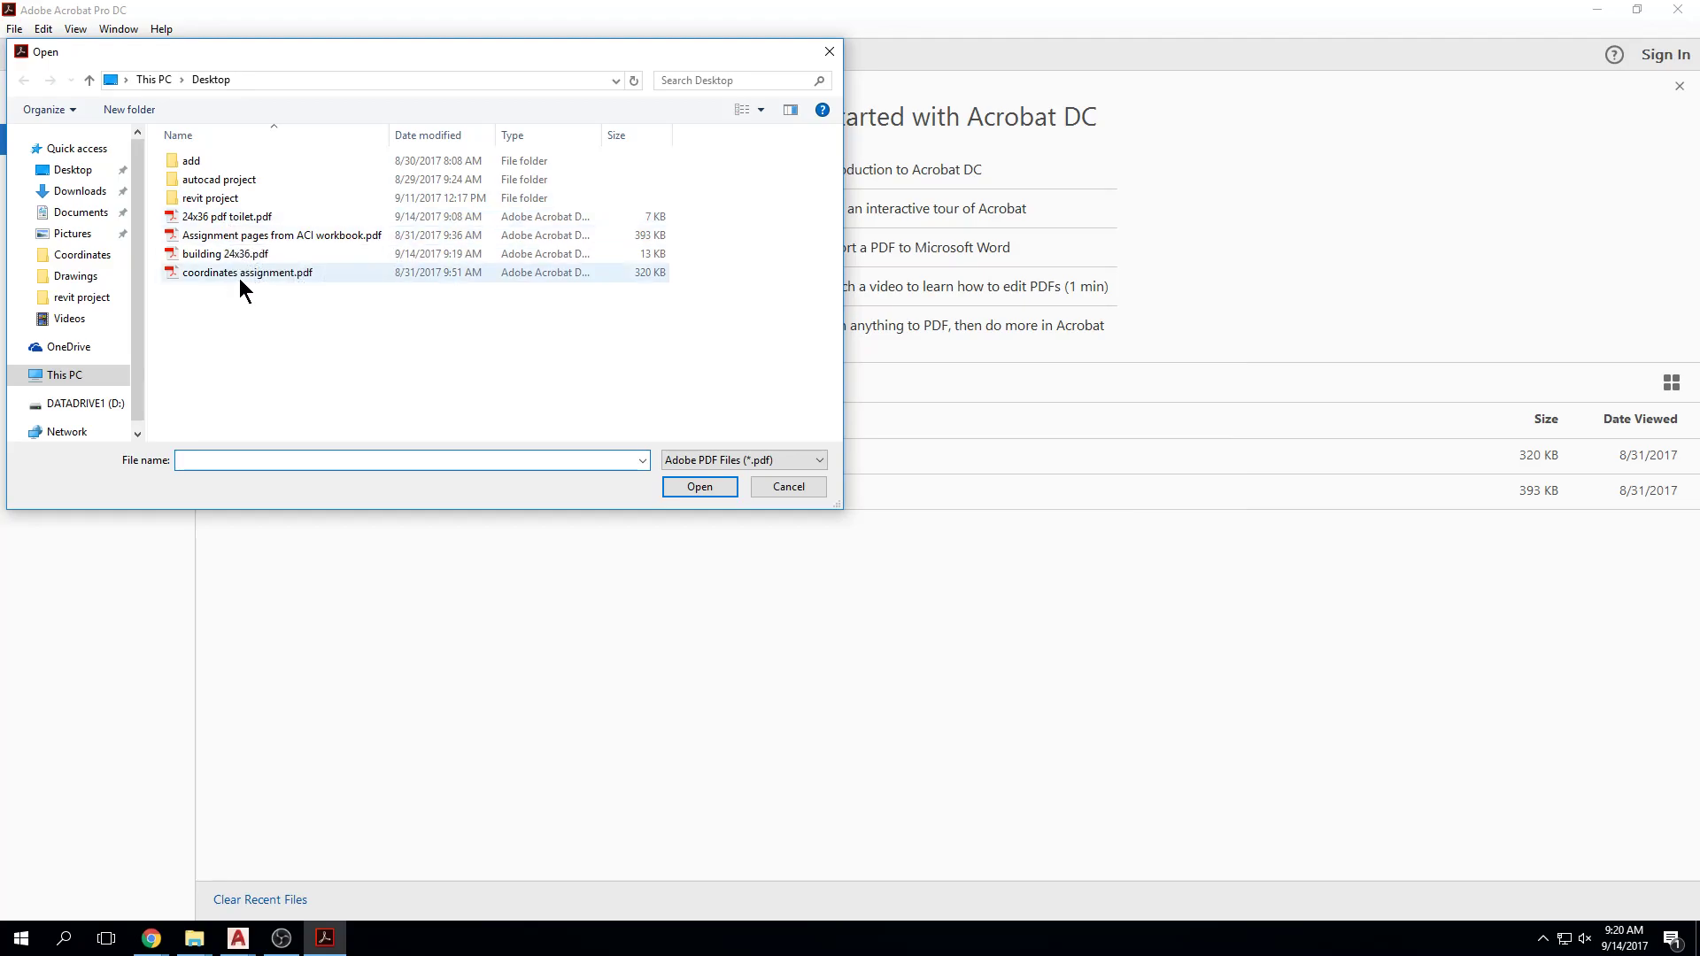
click(232, 255)
click(700, 487)
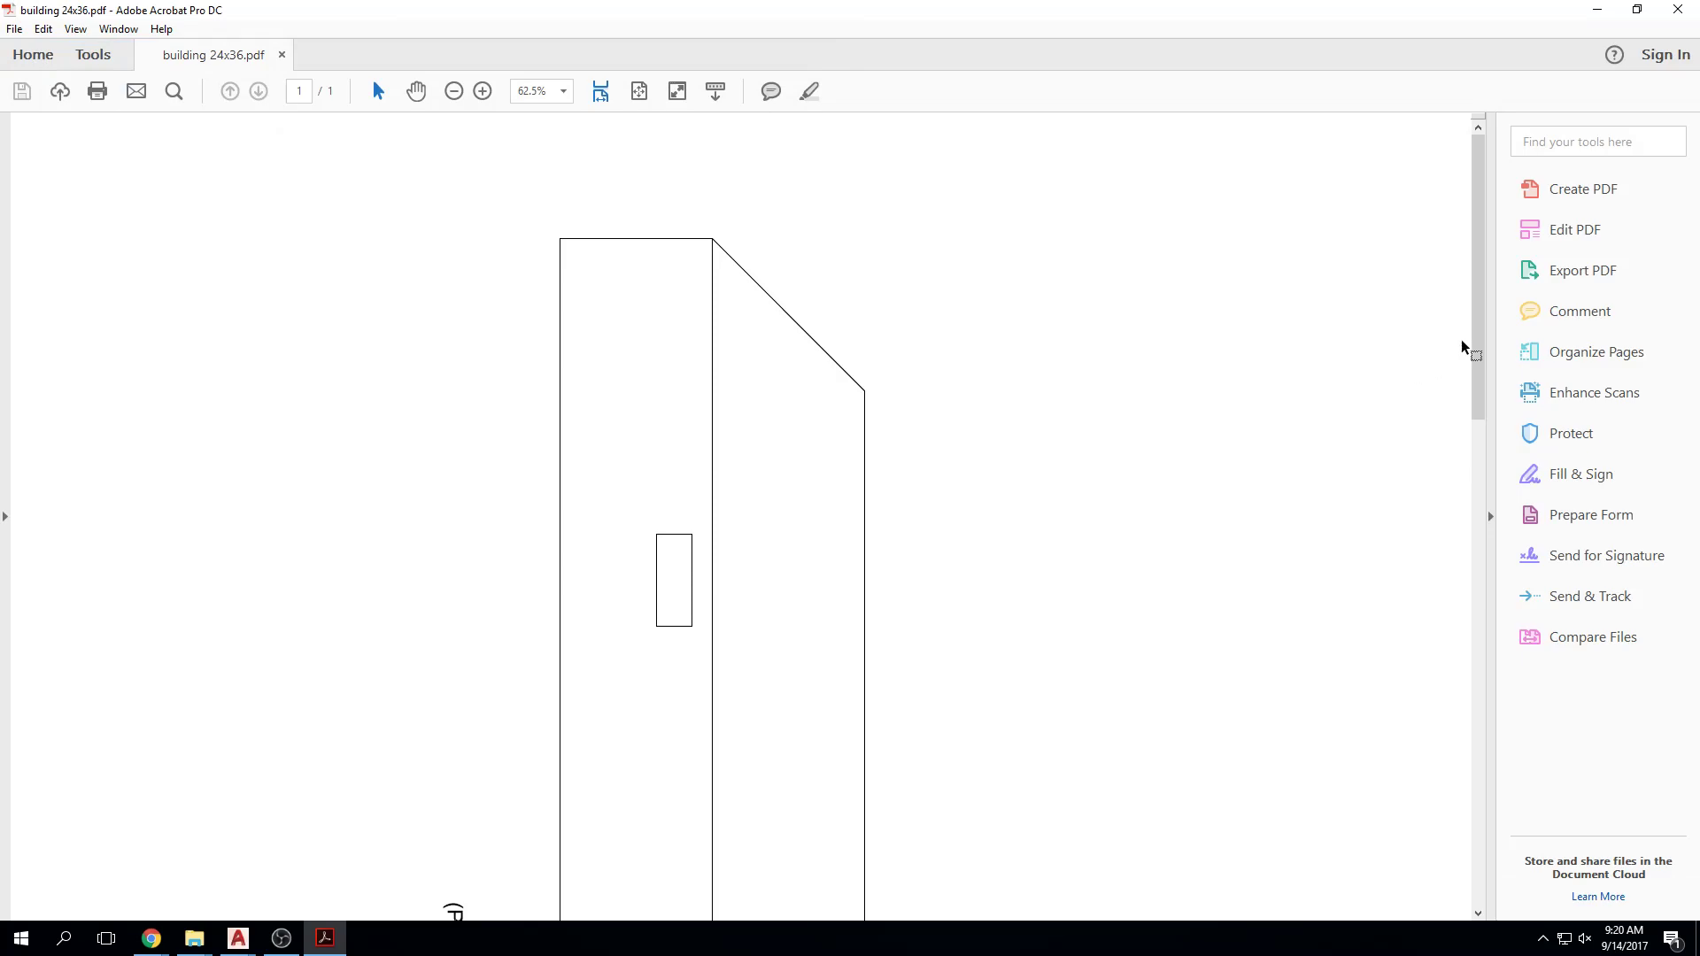
click(1596, 354)
Step: Rotate the building 24x36 page to landscape, exit Organize Pages, and close the PDF
mouse_move(98, 284)
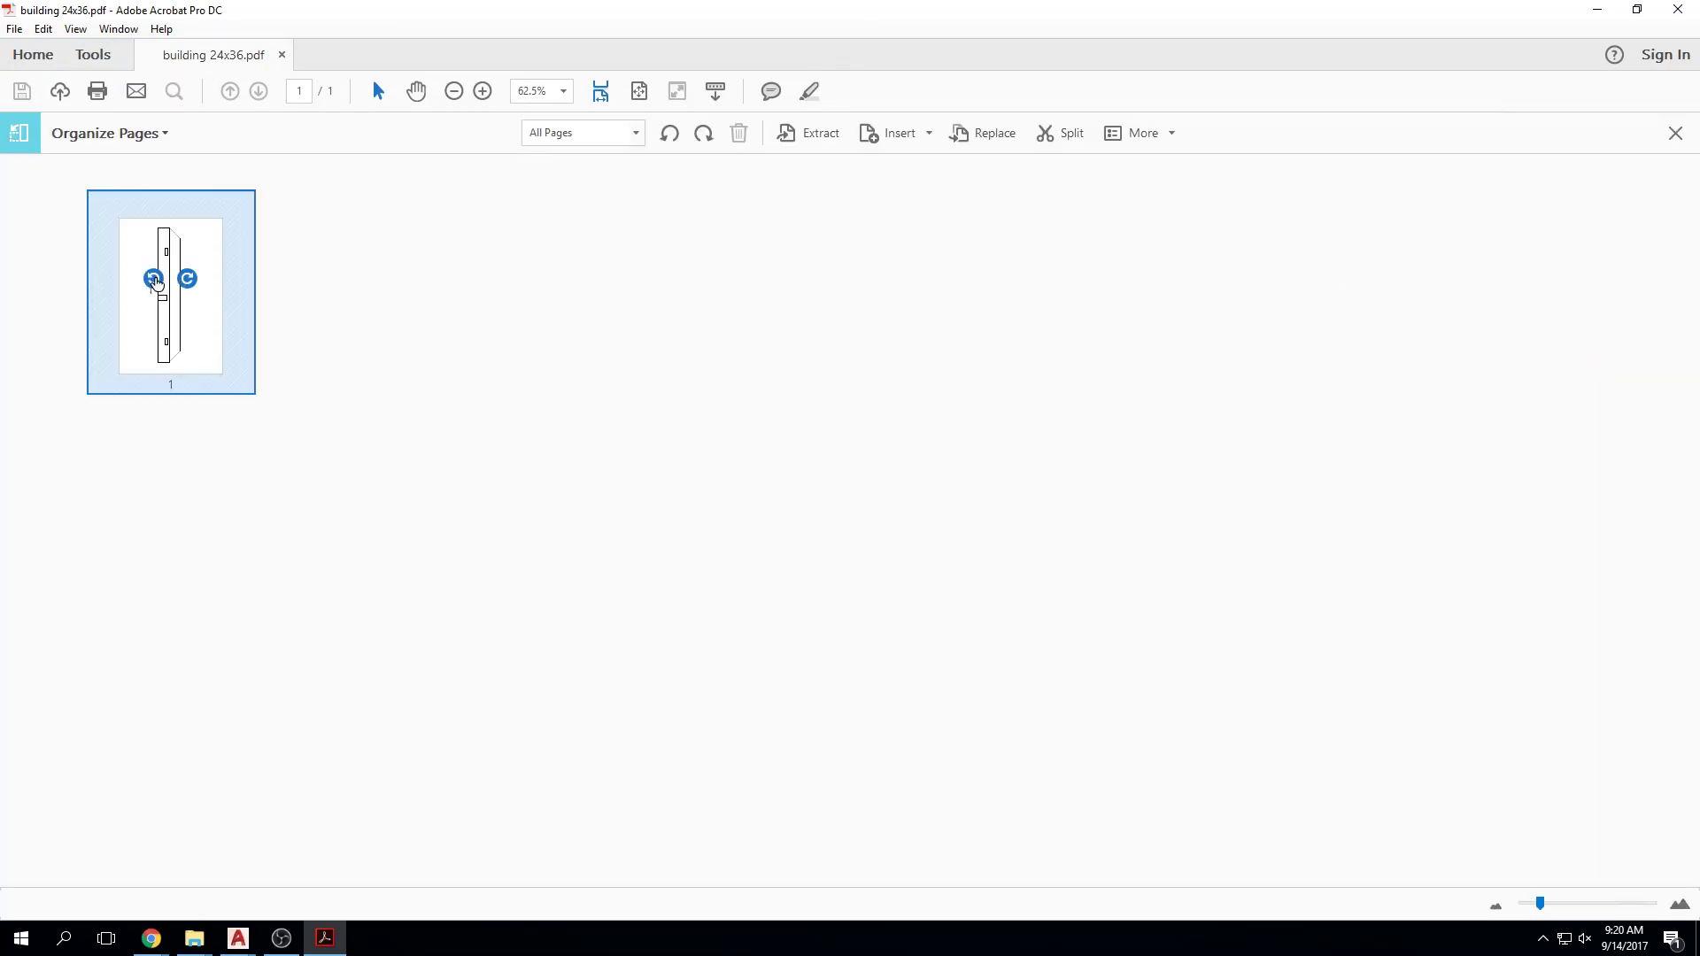
click(154, 279)
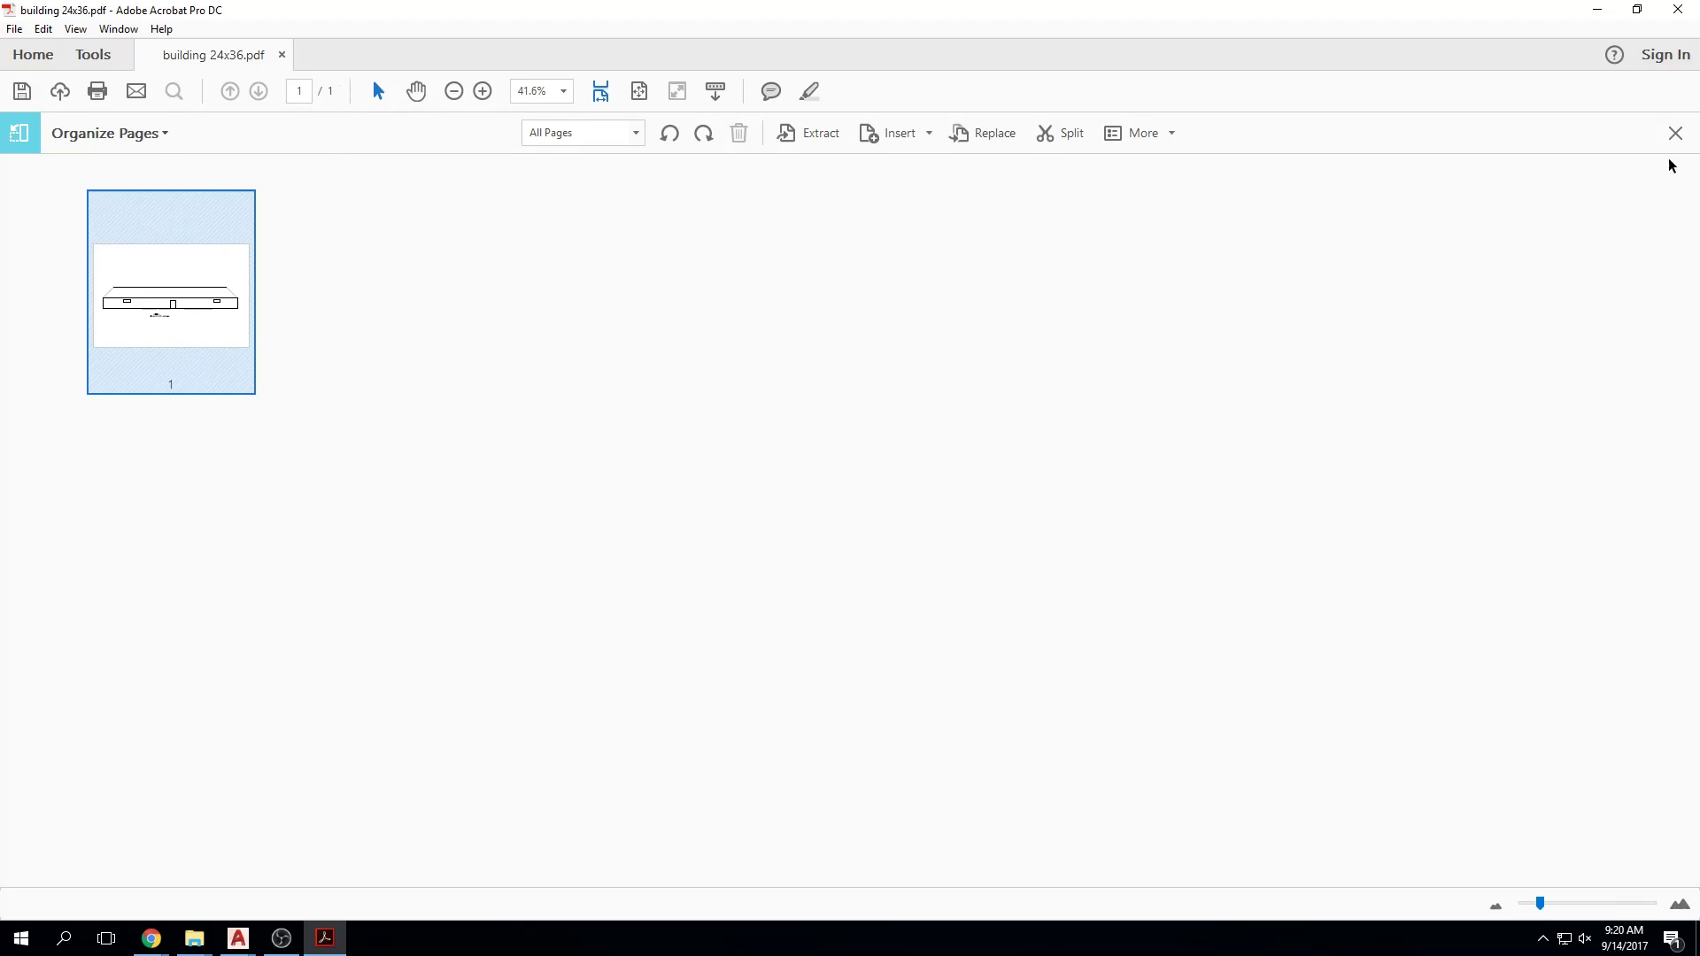
click(1675, 133)
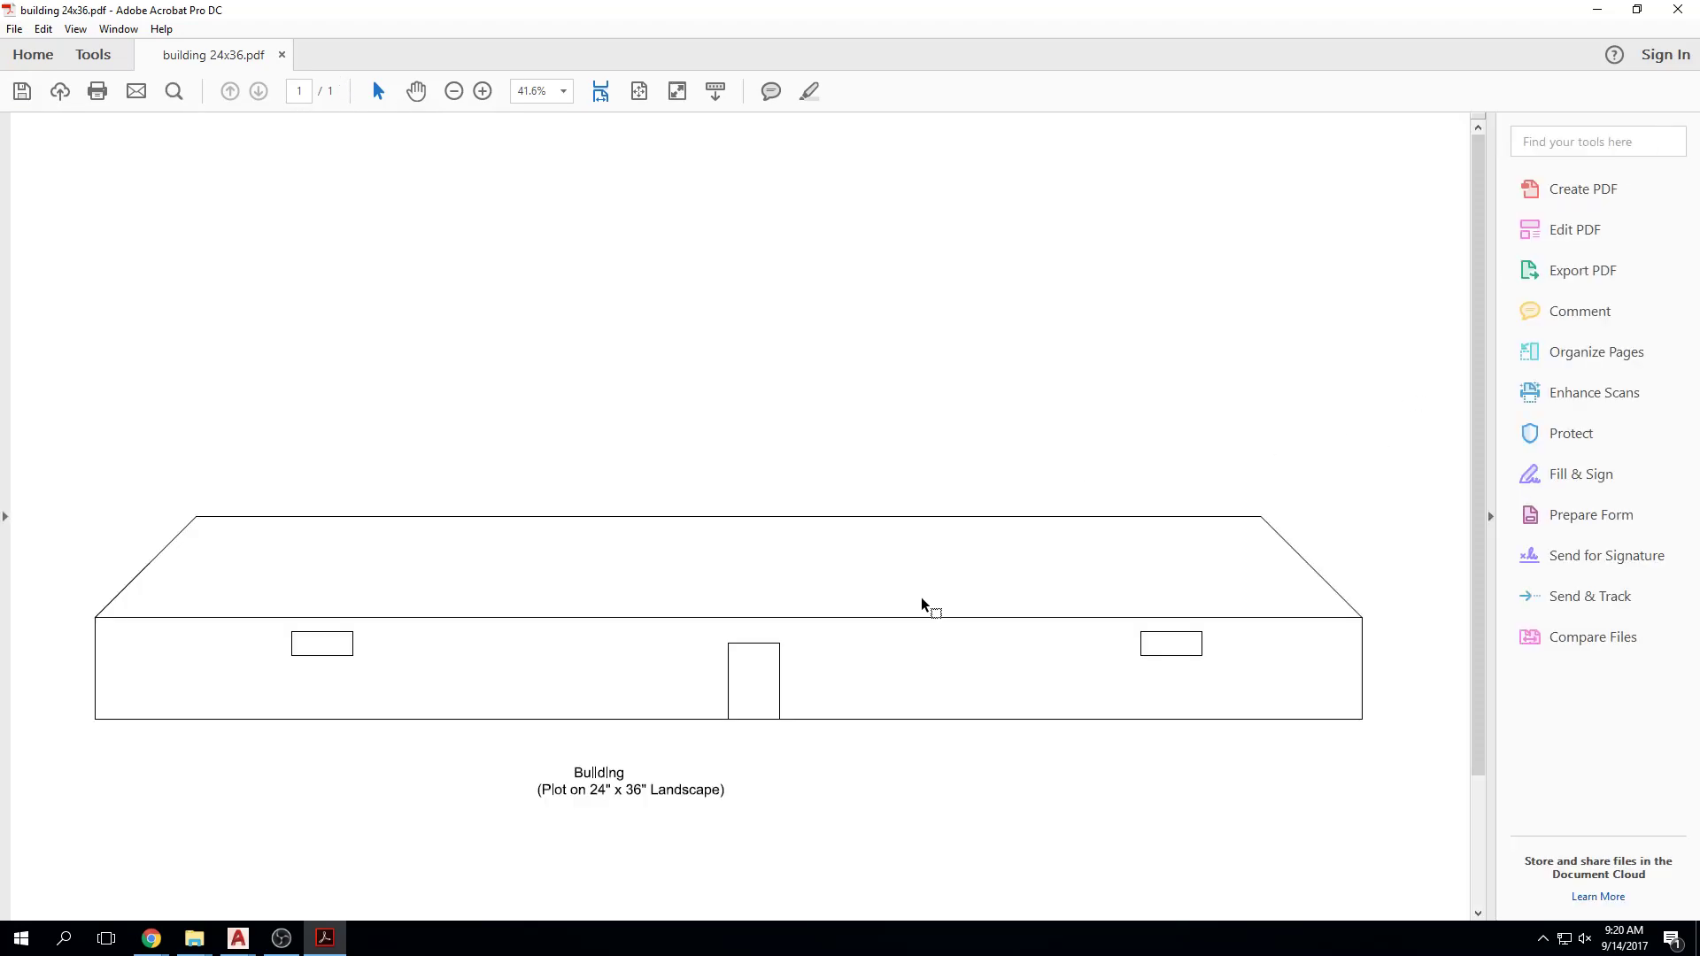
scroll(872, 597, down, 1)
scroll(872, 595, down, 1)
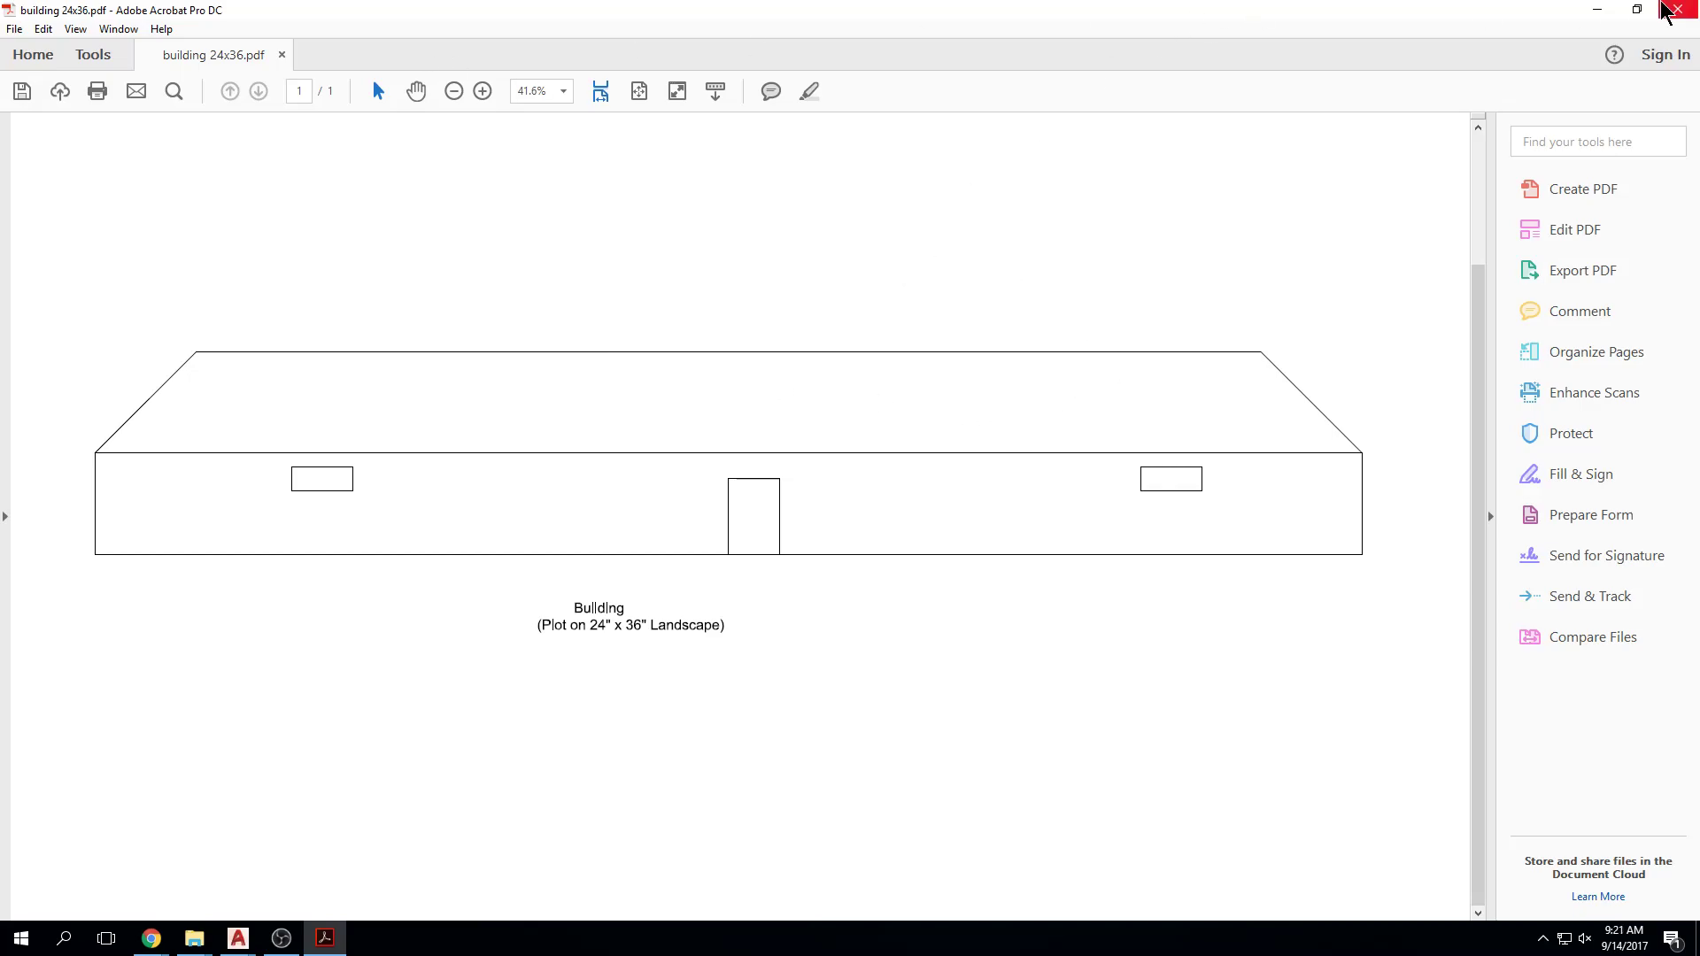
click(1678, 9)
Step: Save the rotated building PDF when prompted on closing Acrobat
click(856, 506)
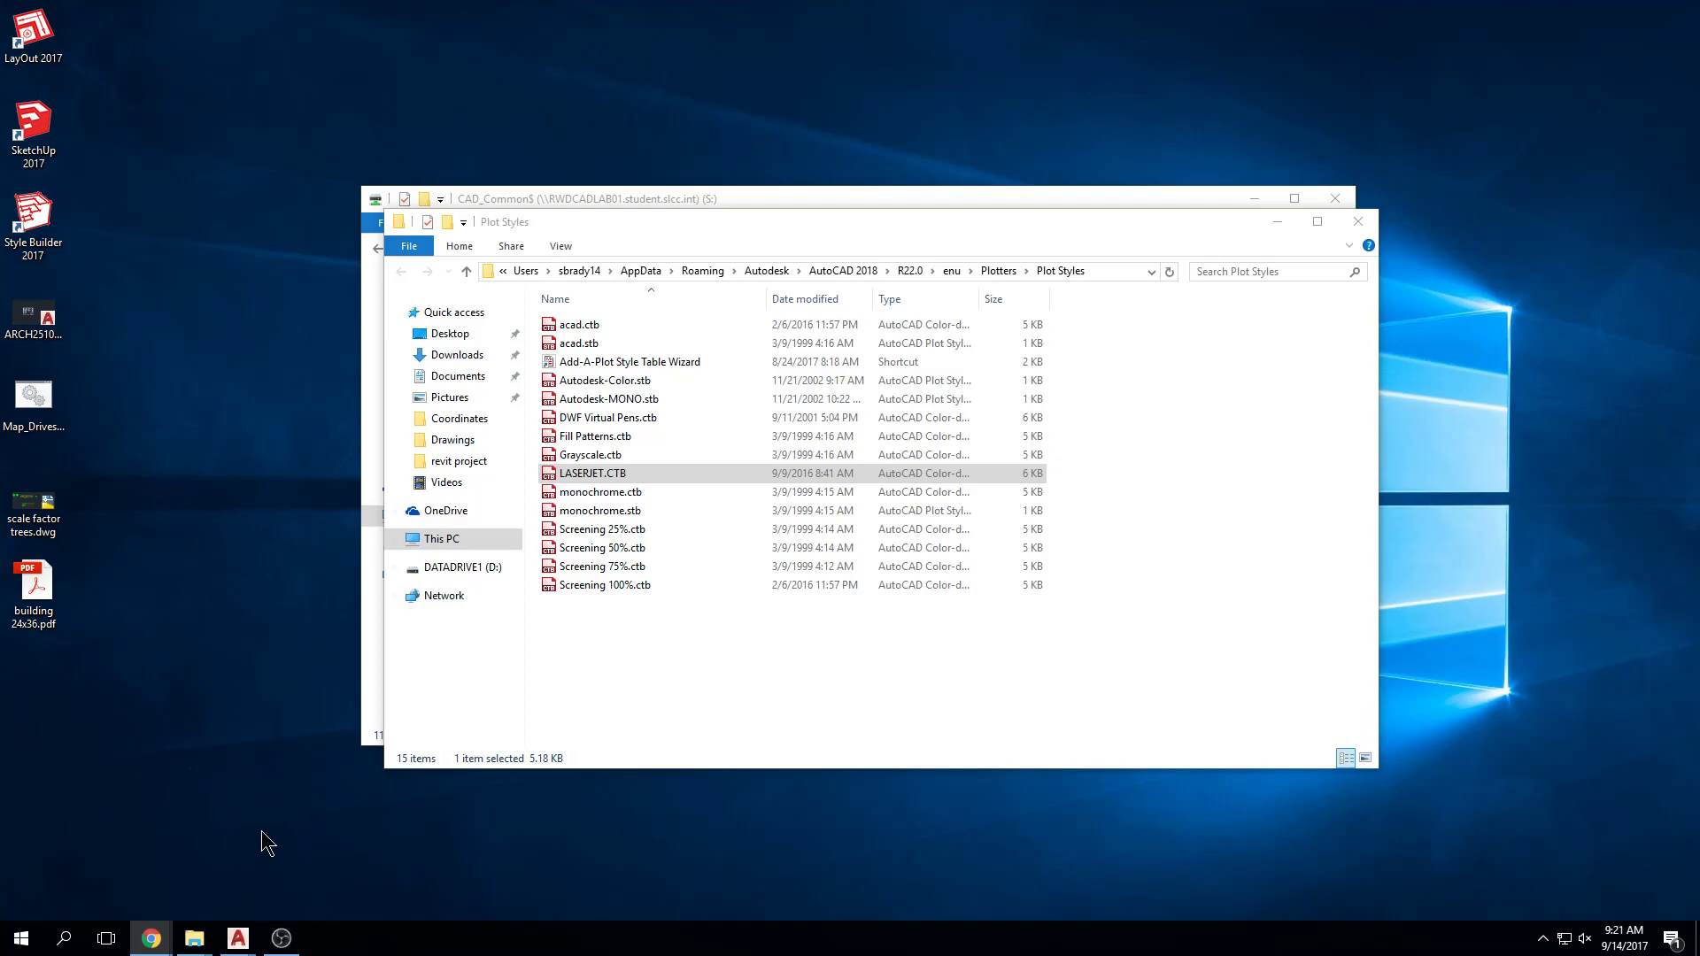
Step: In a new Chrome window, search for 'university of utah lecturearch'
mouse_move(159, 944)
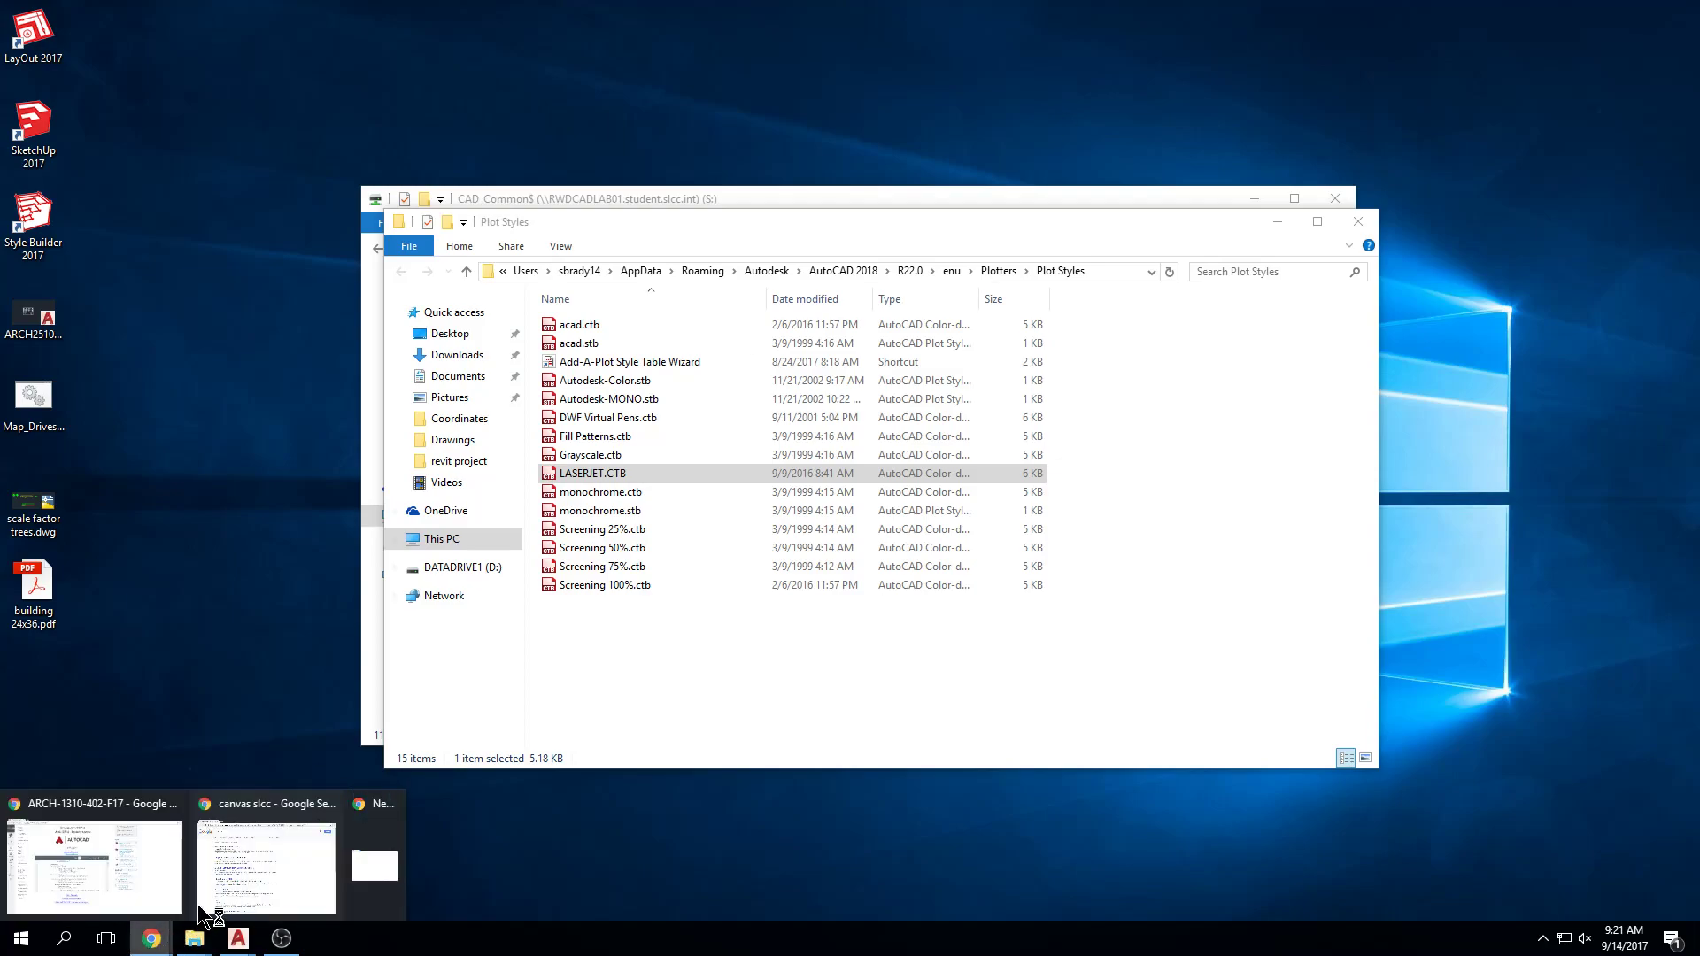
click(391, 832)
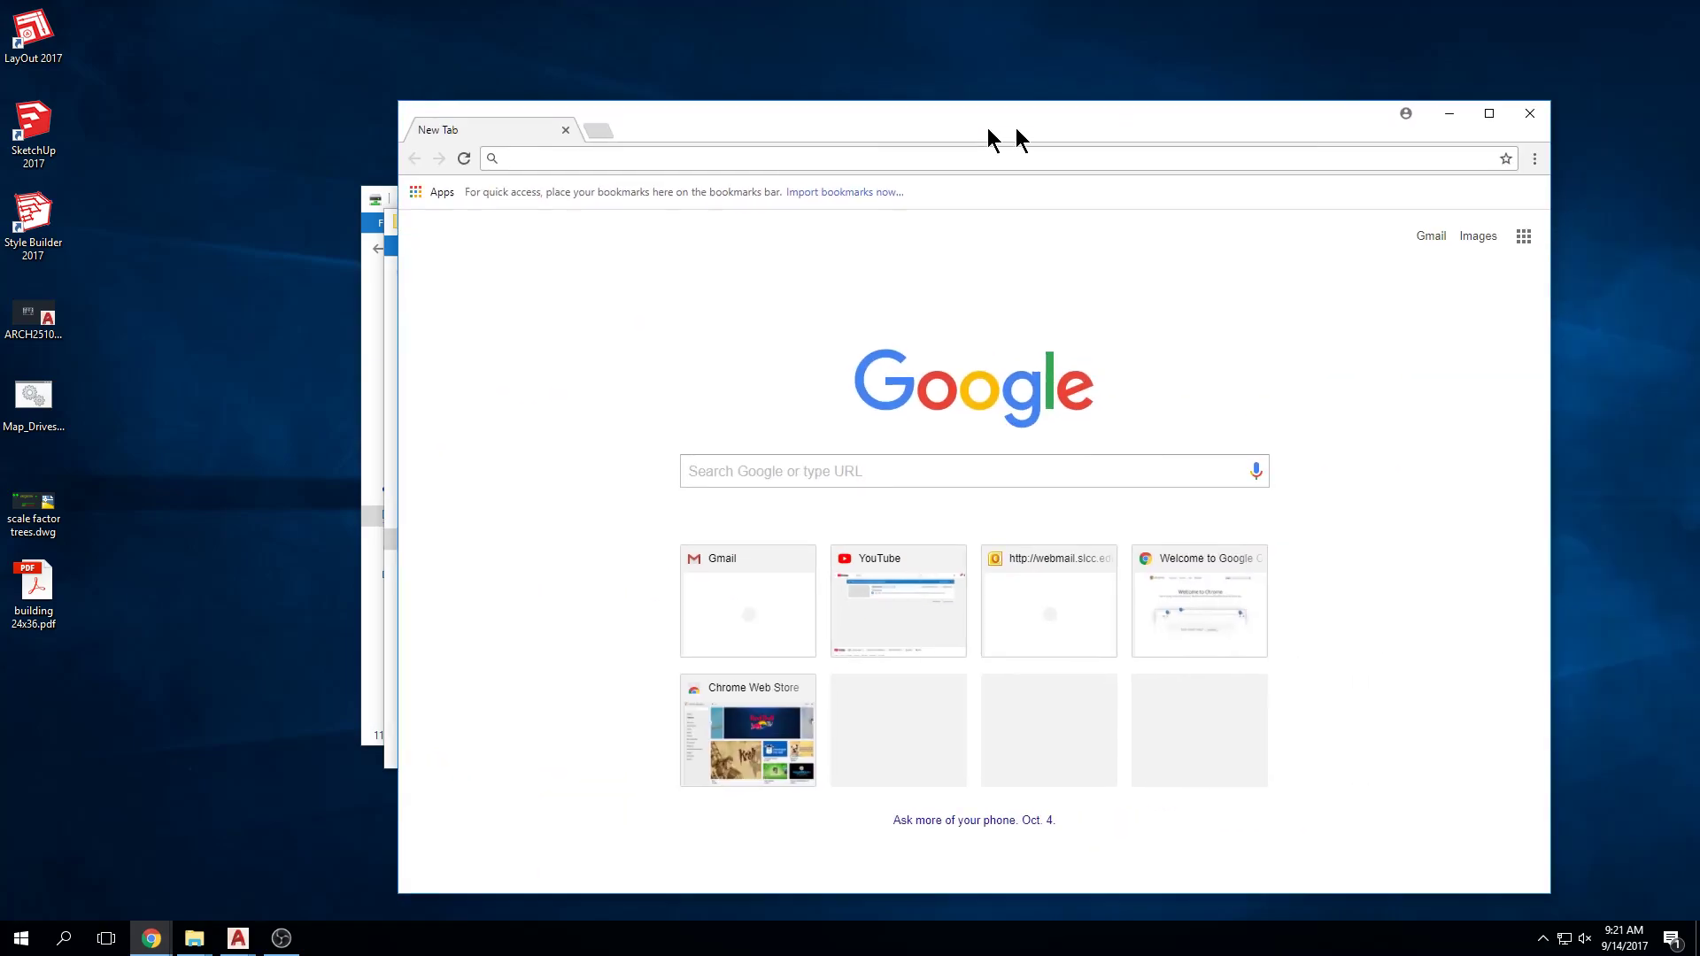
drag(990, 124, 828, 120)
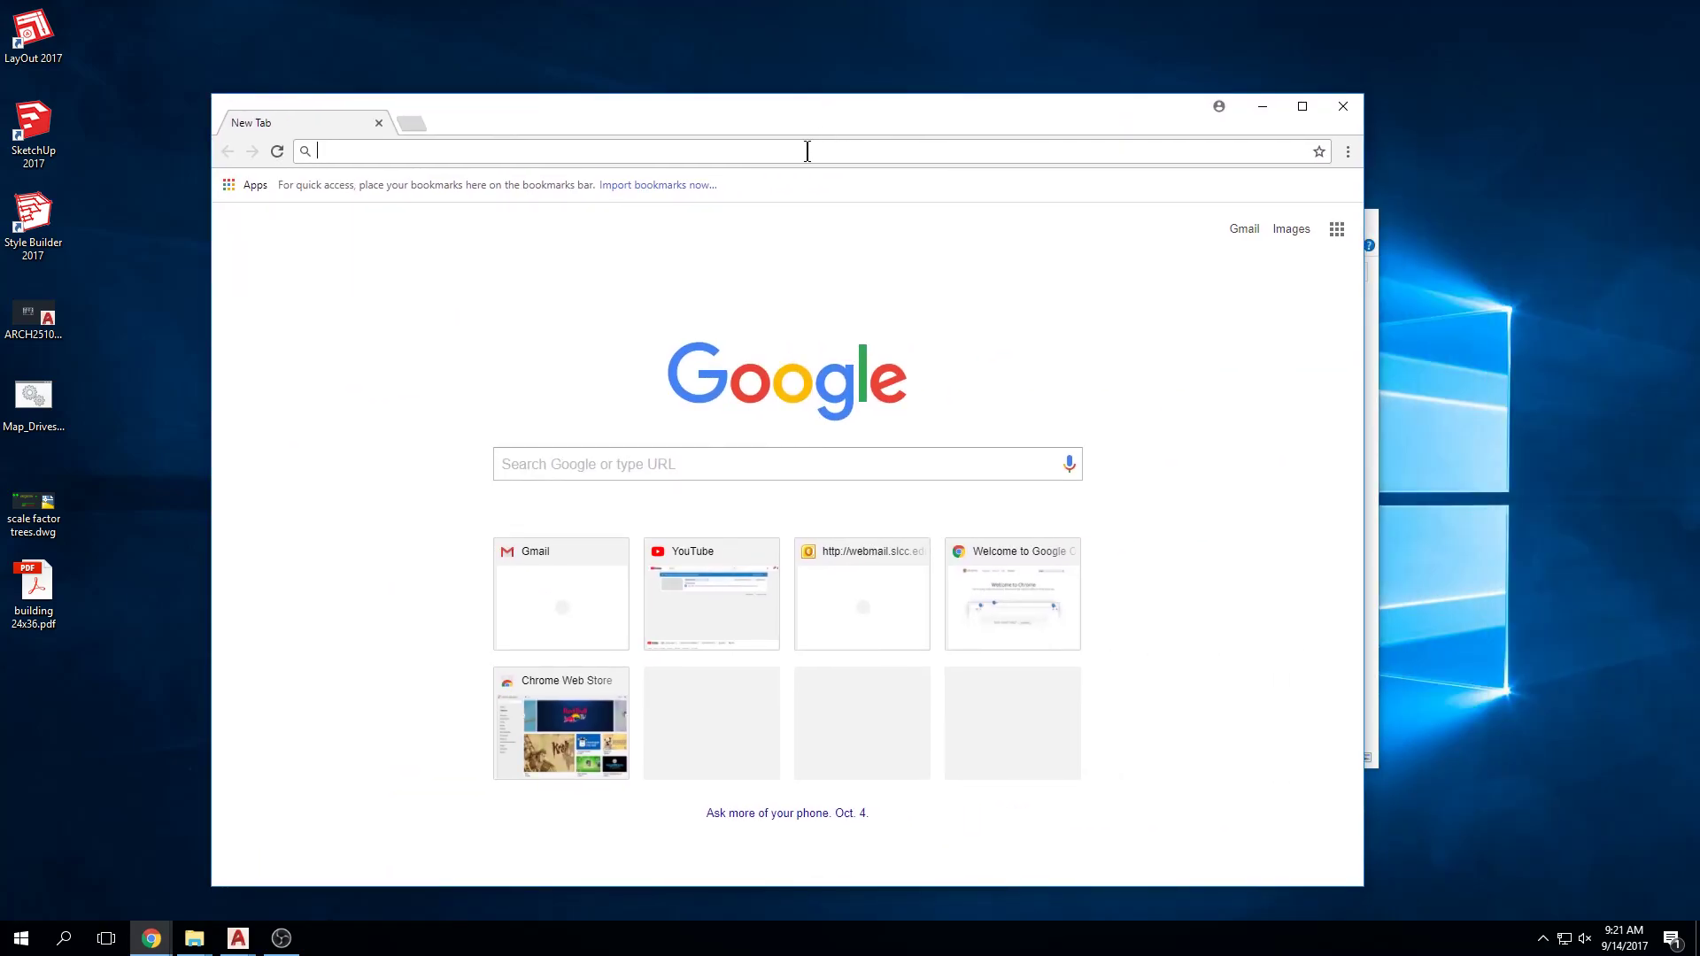
text(univ)
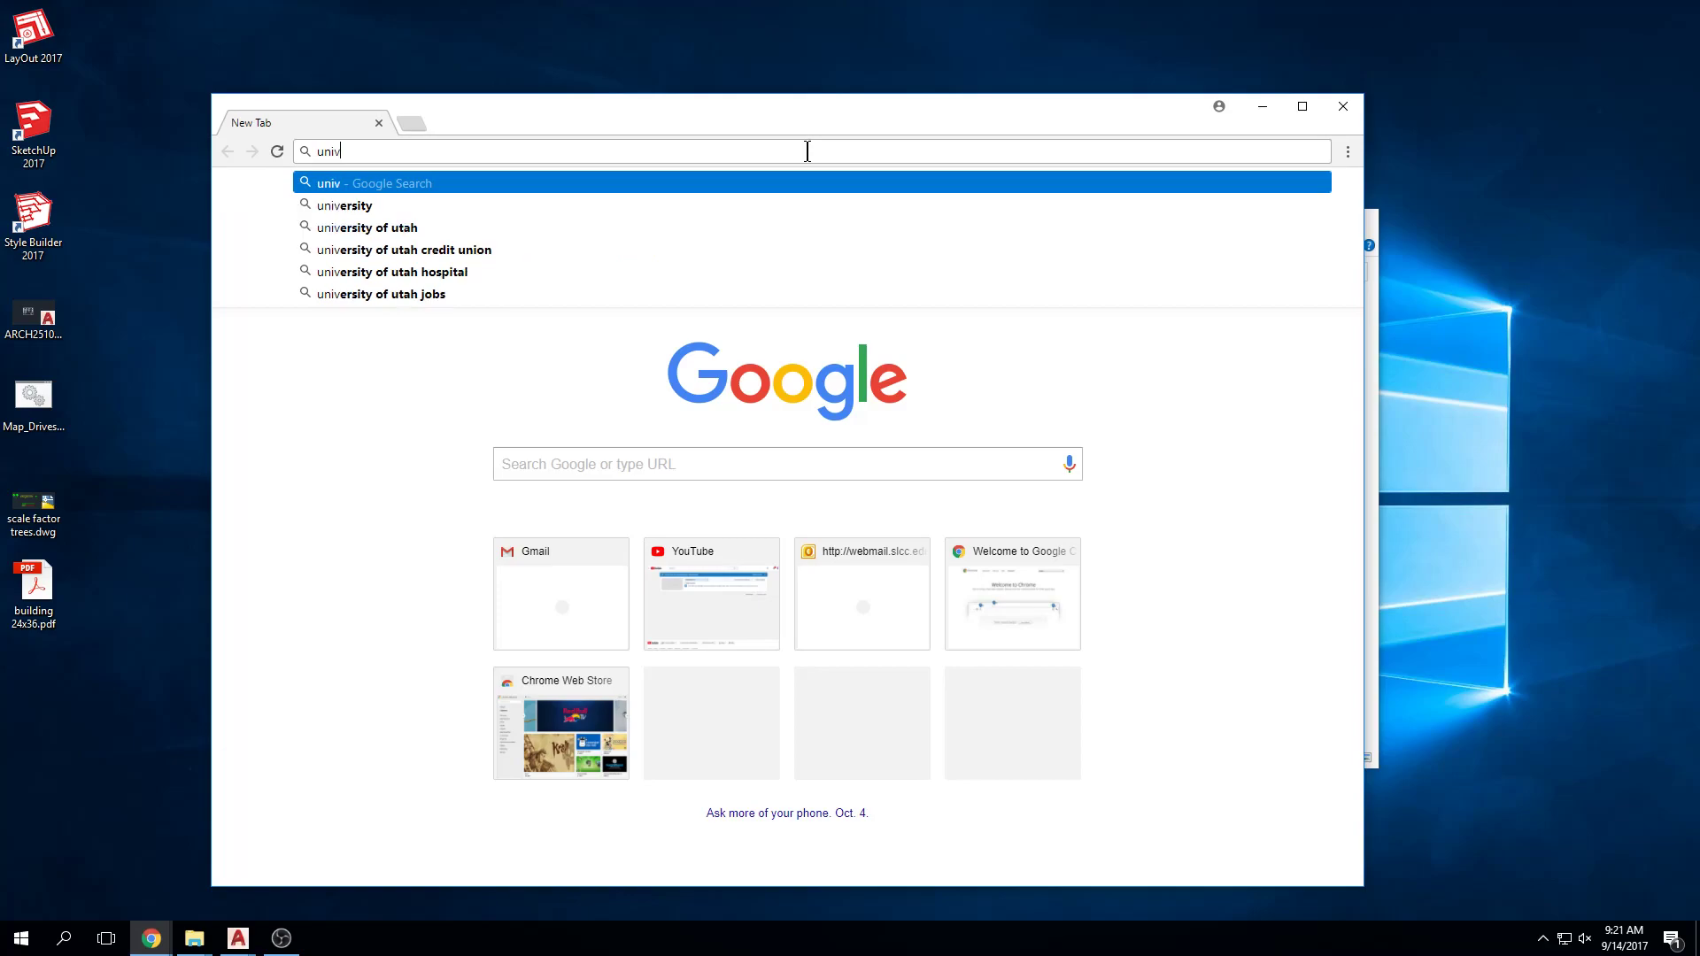
text(ersity of utah le)
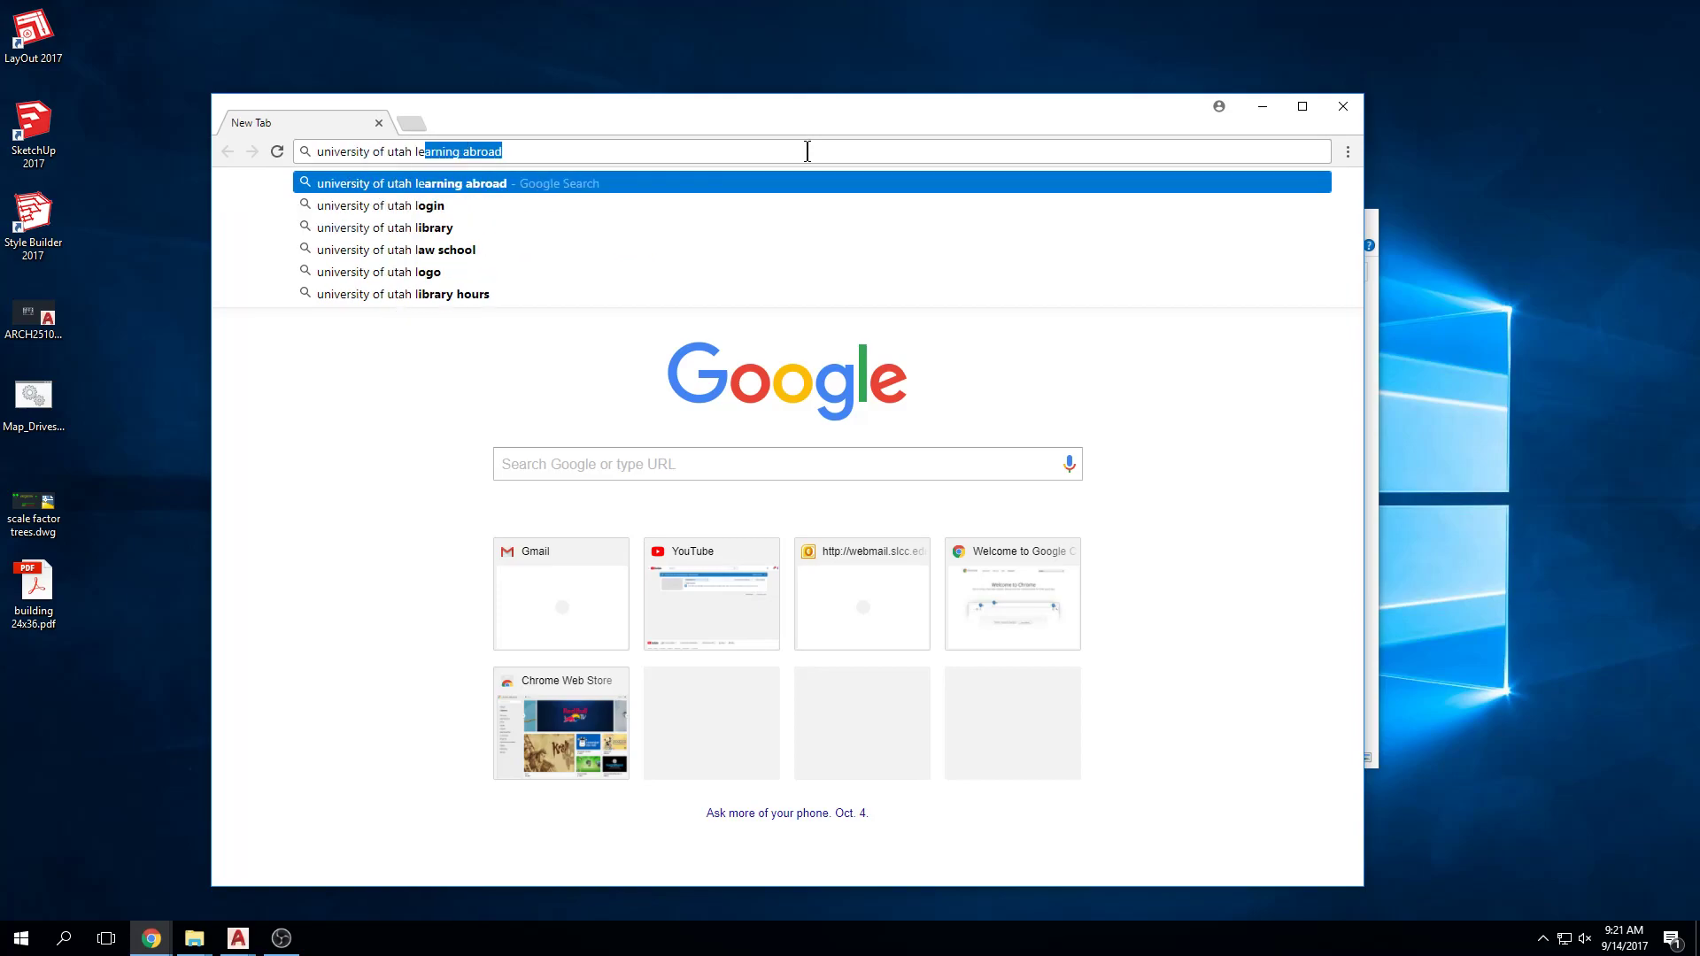
text(cturearch)
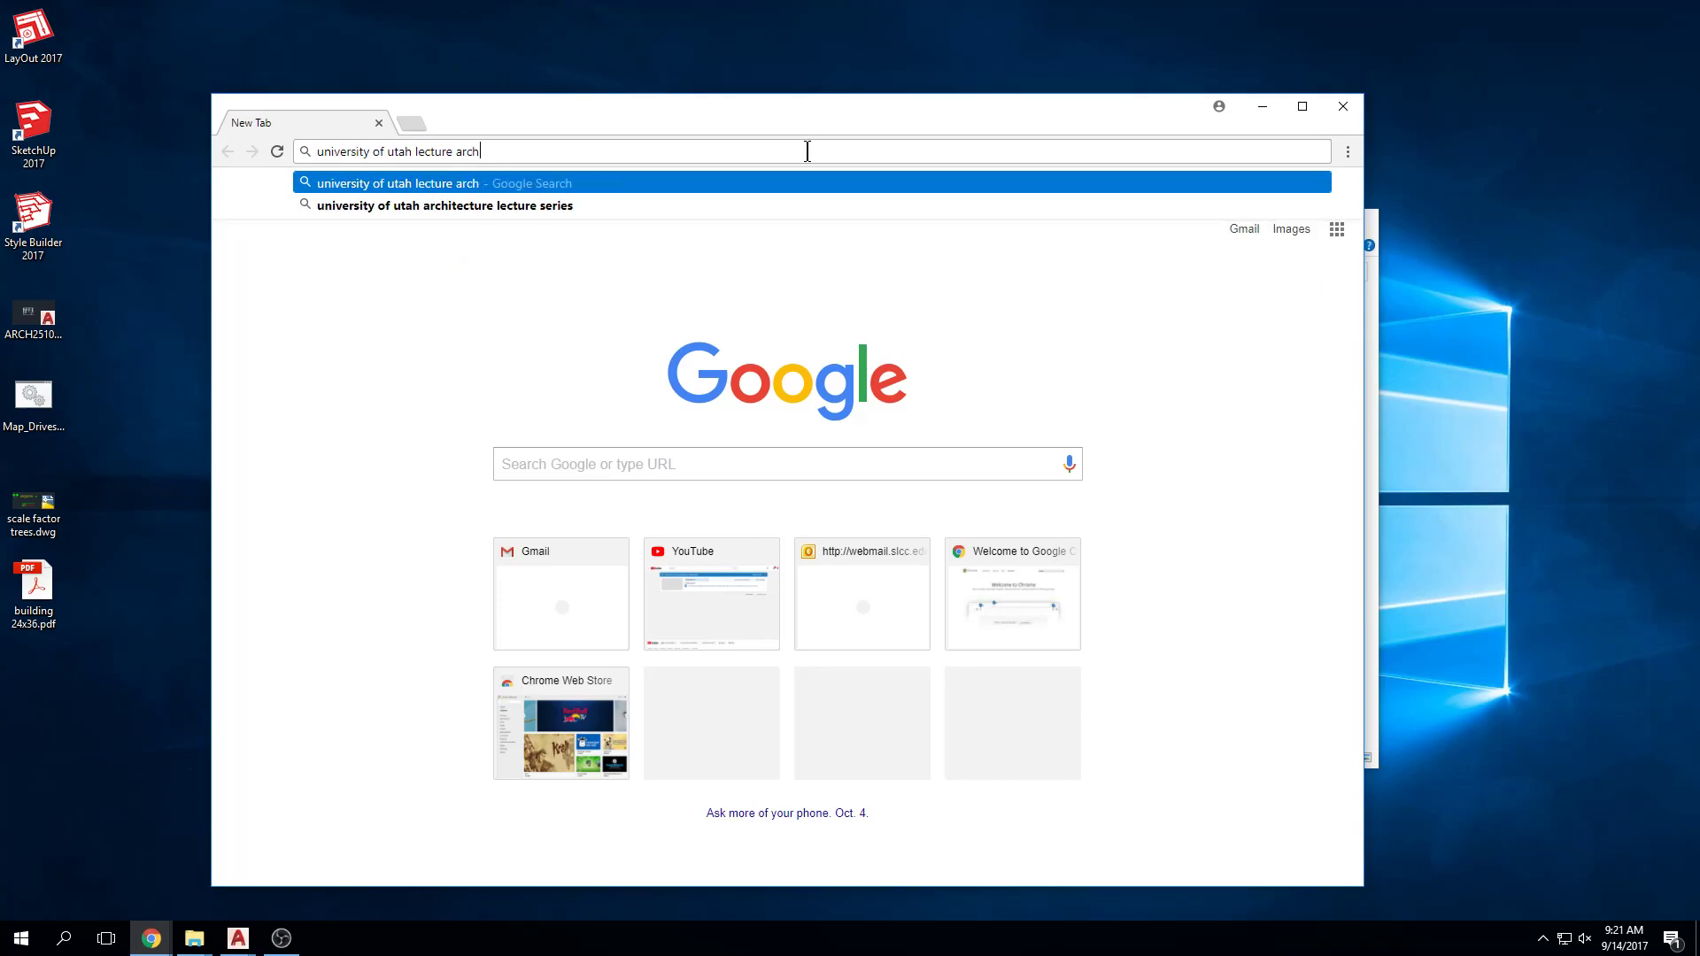
key(Return)
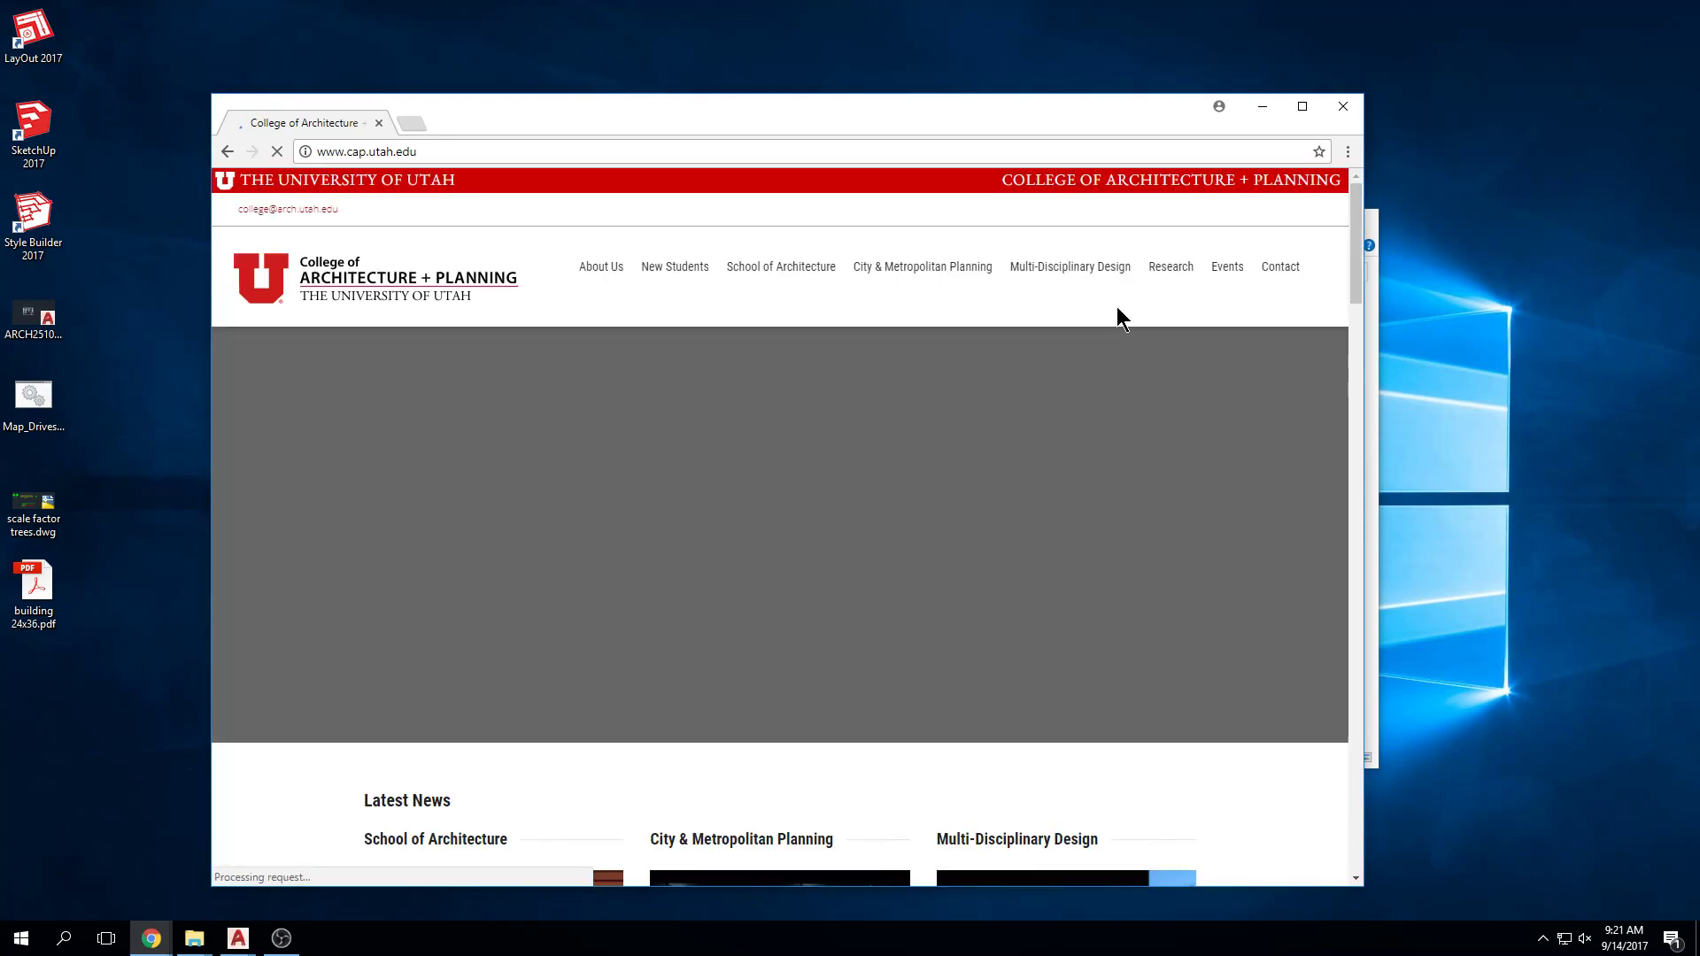
Step: Maximize Chrome and open the CAP Calendar of Events to find the September 20 lecture
double_click(995, 115)
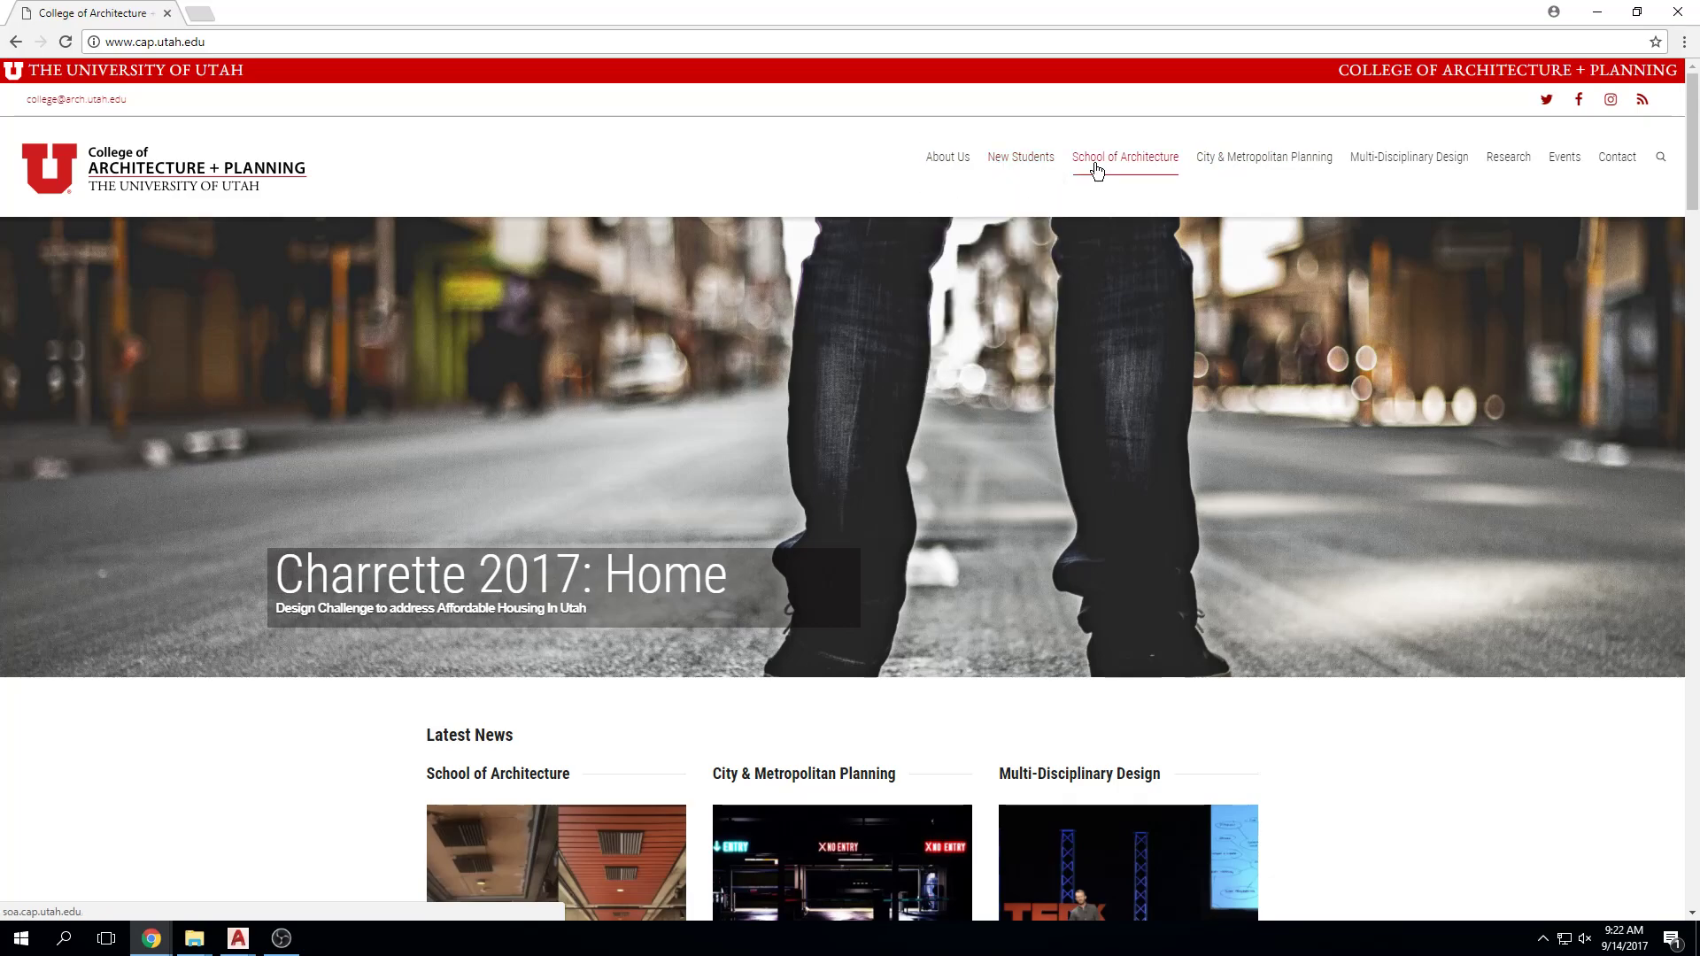
scroll(1051, 581, down, 2)
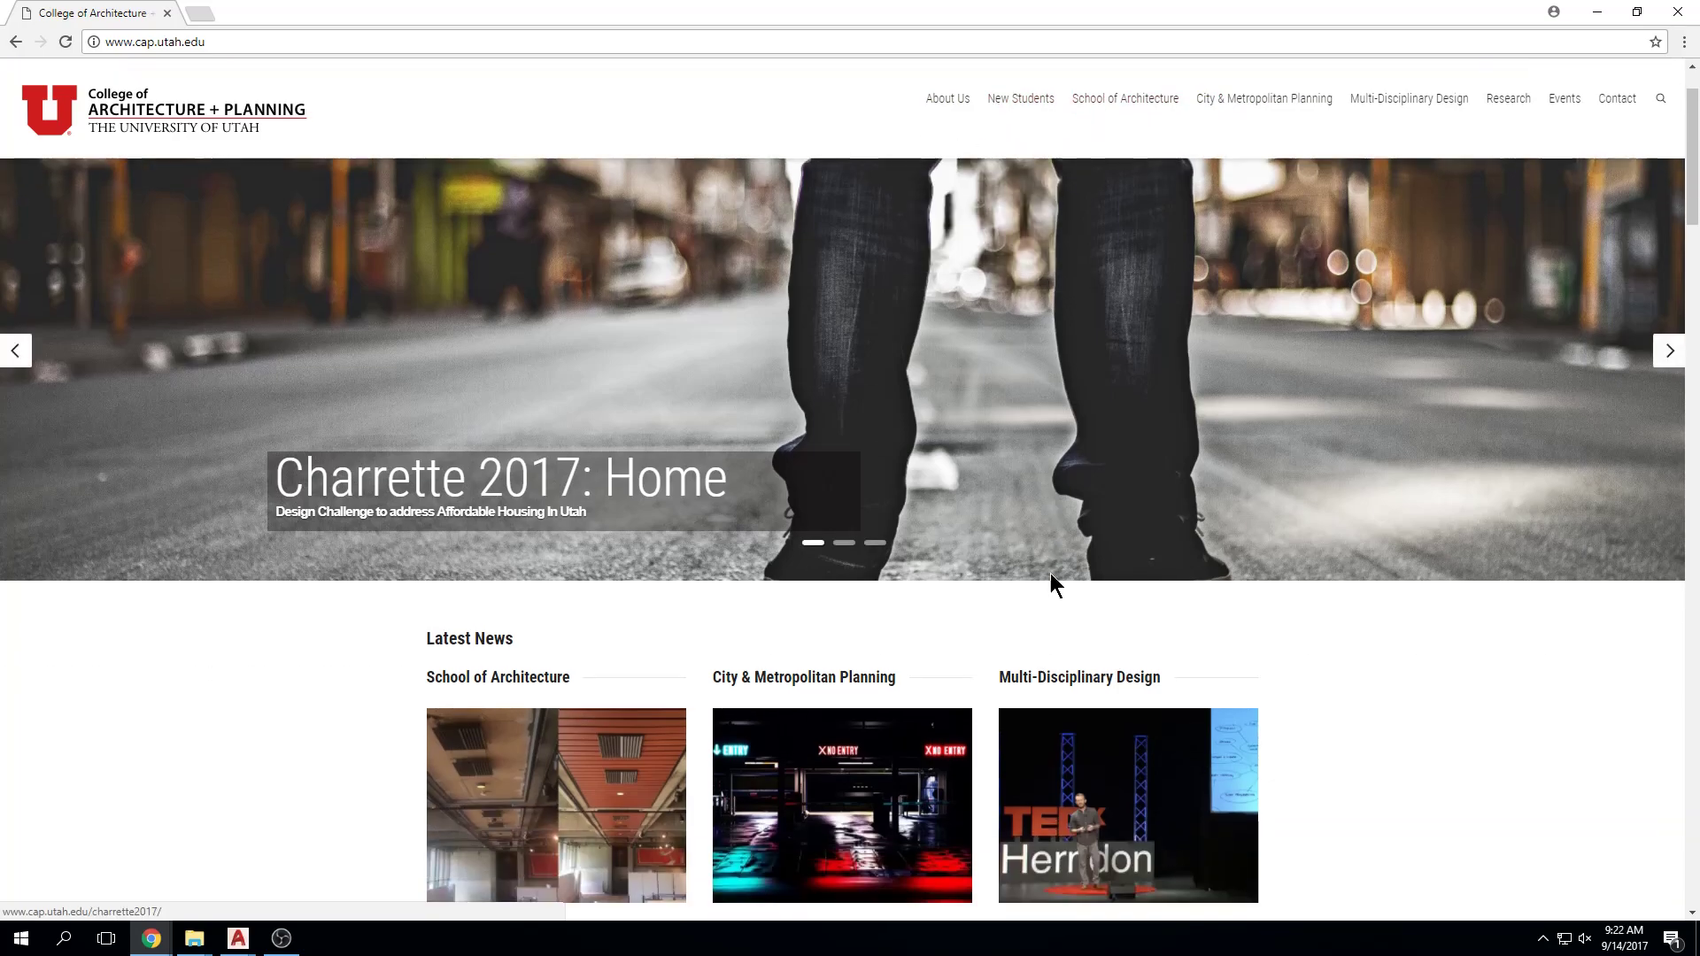
scroll(517, 626, down, 1)
scroll(517, 626, up, 3)
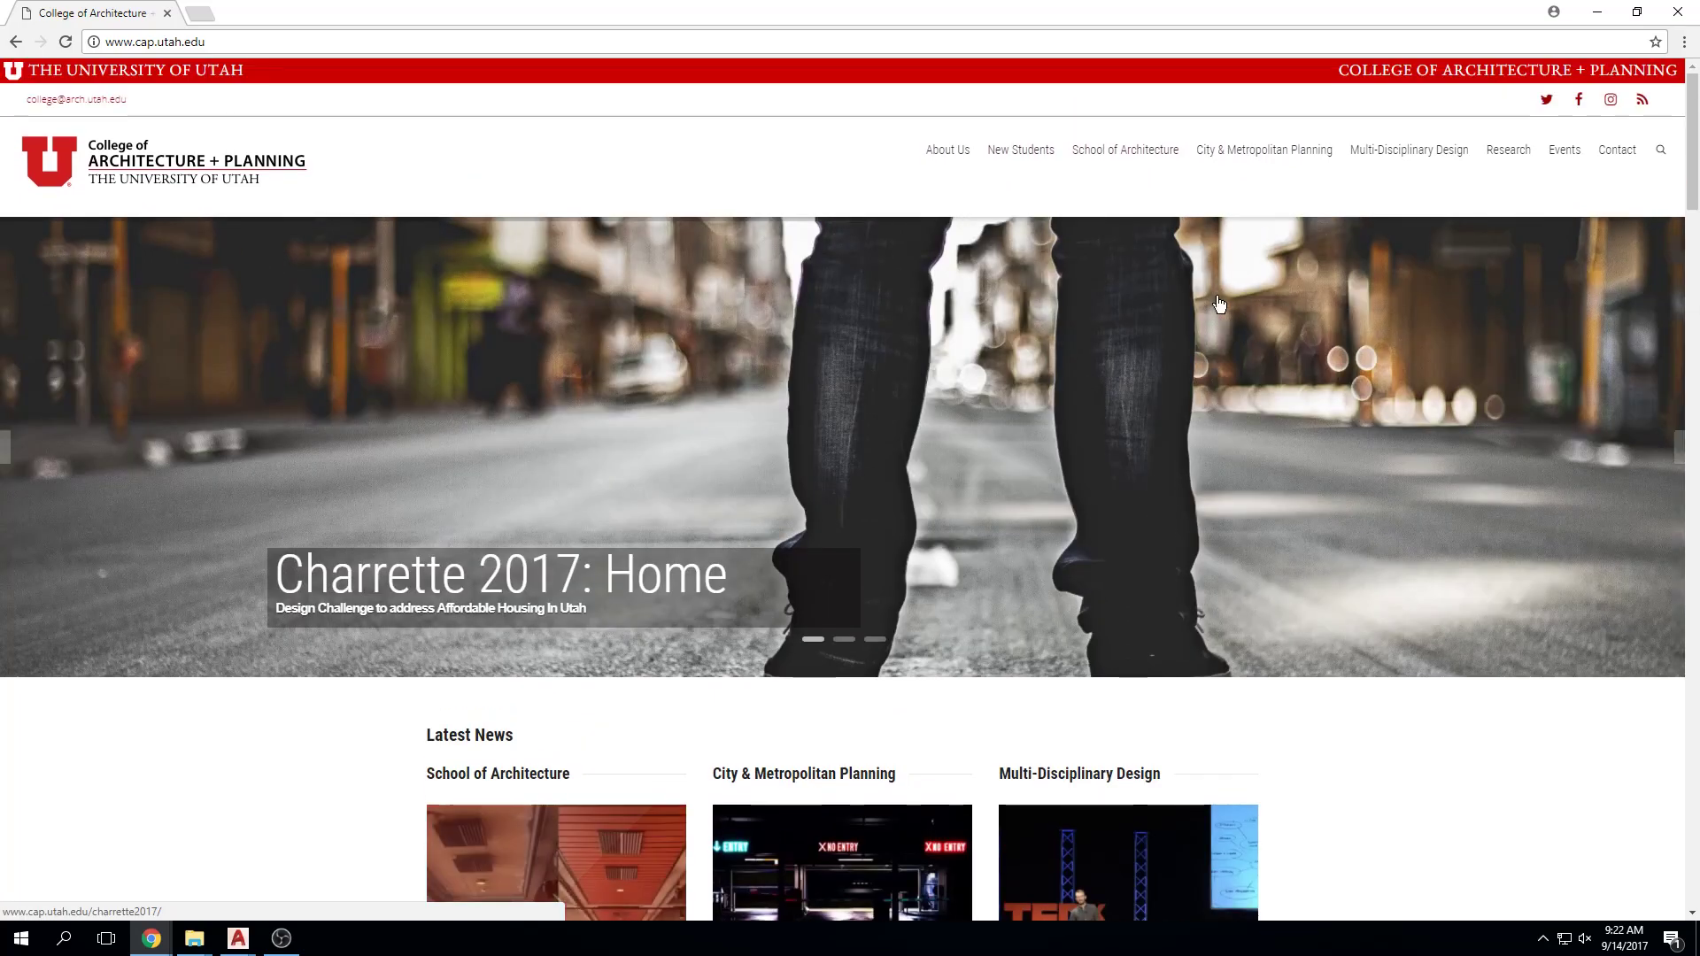
mouse_move(1565, 159)
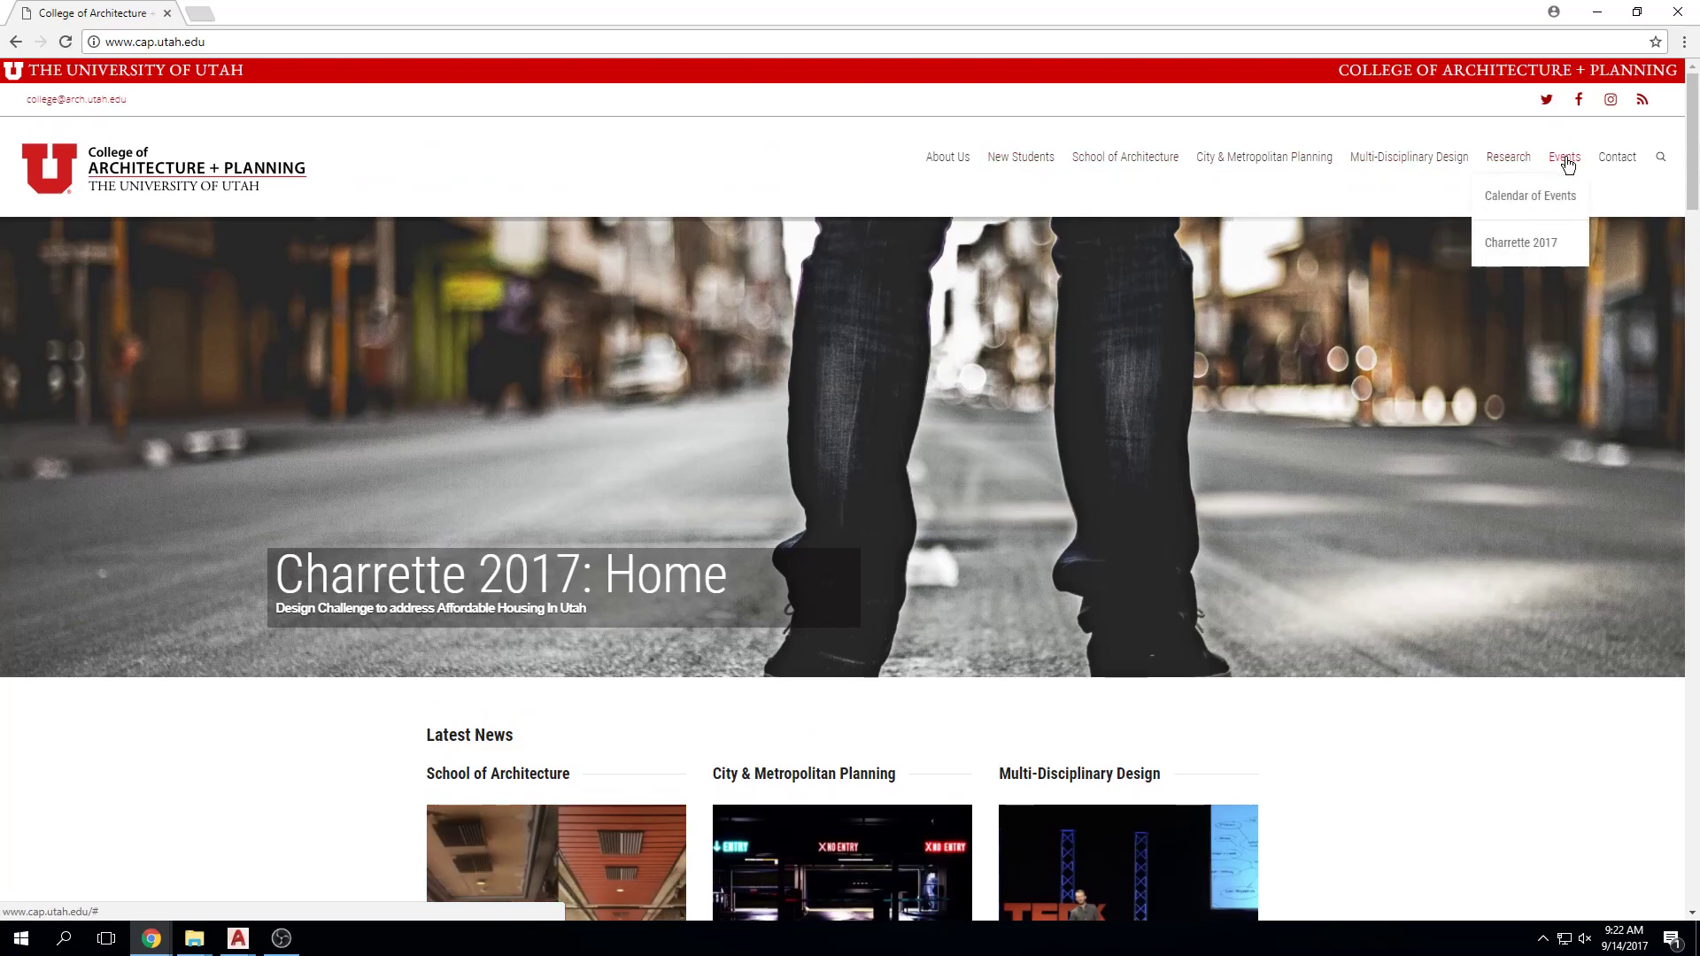
click(1558, 193)
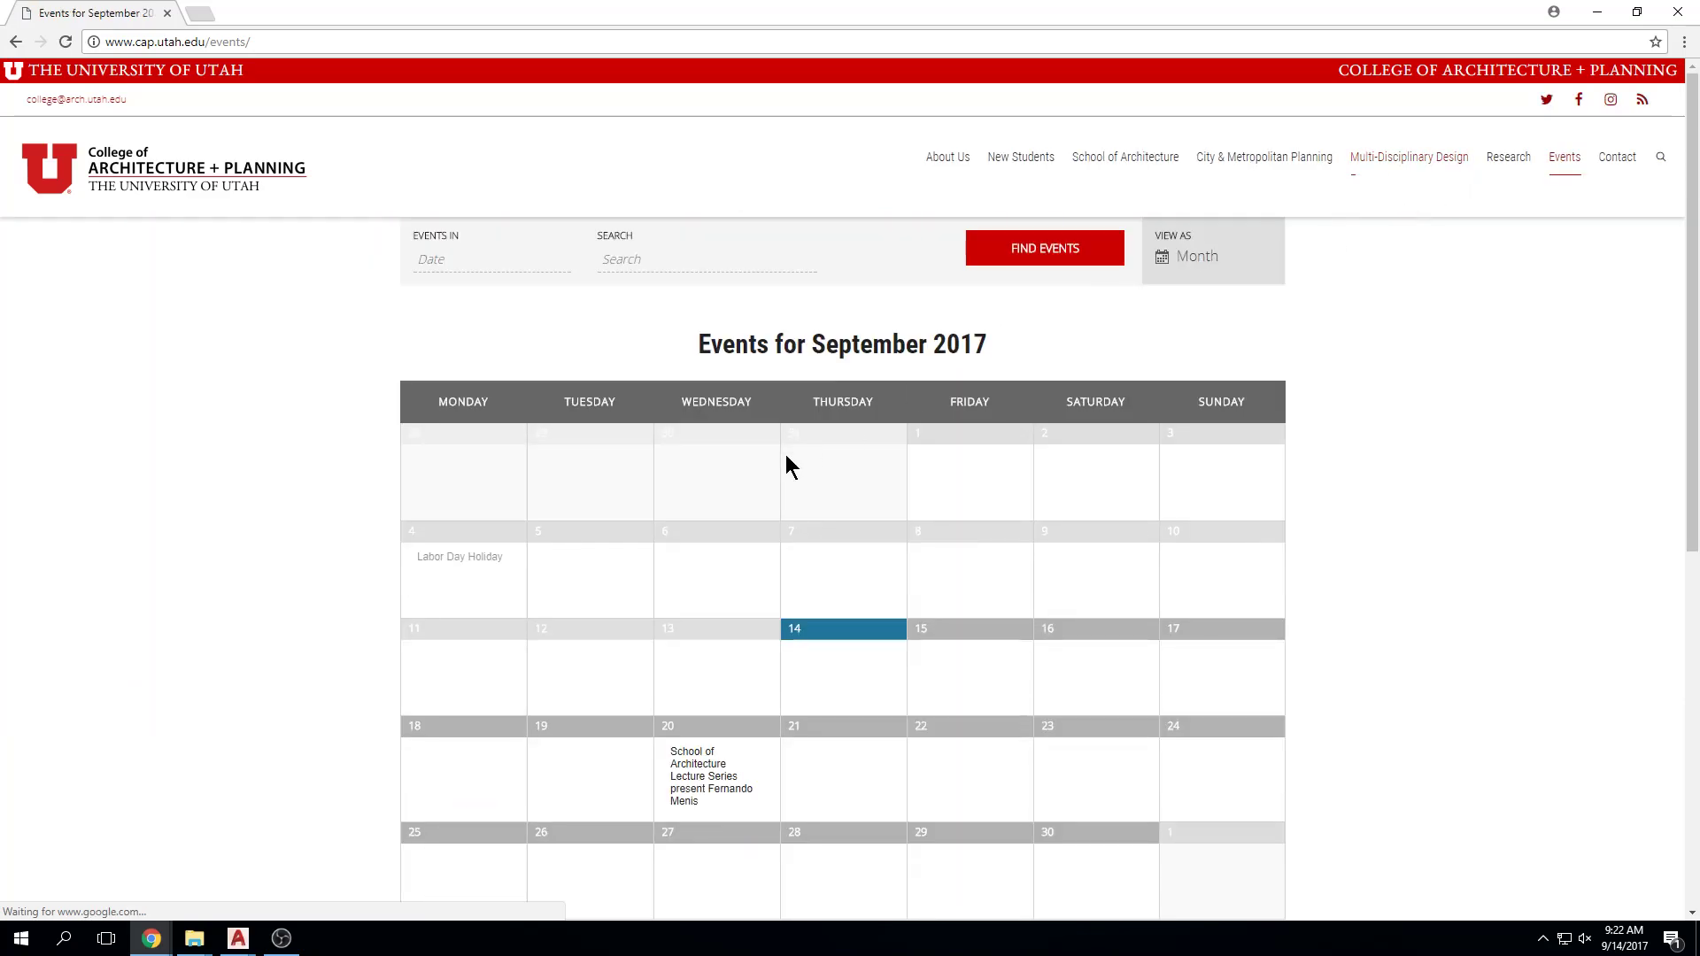
scroll(543, 516, down, 1)
mouse_move(697, 686)
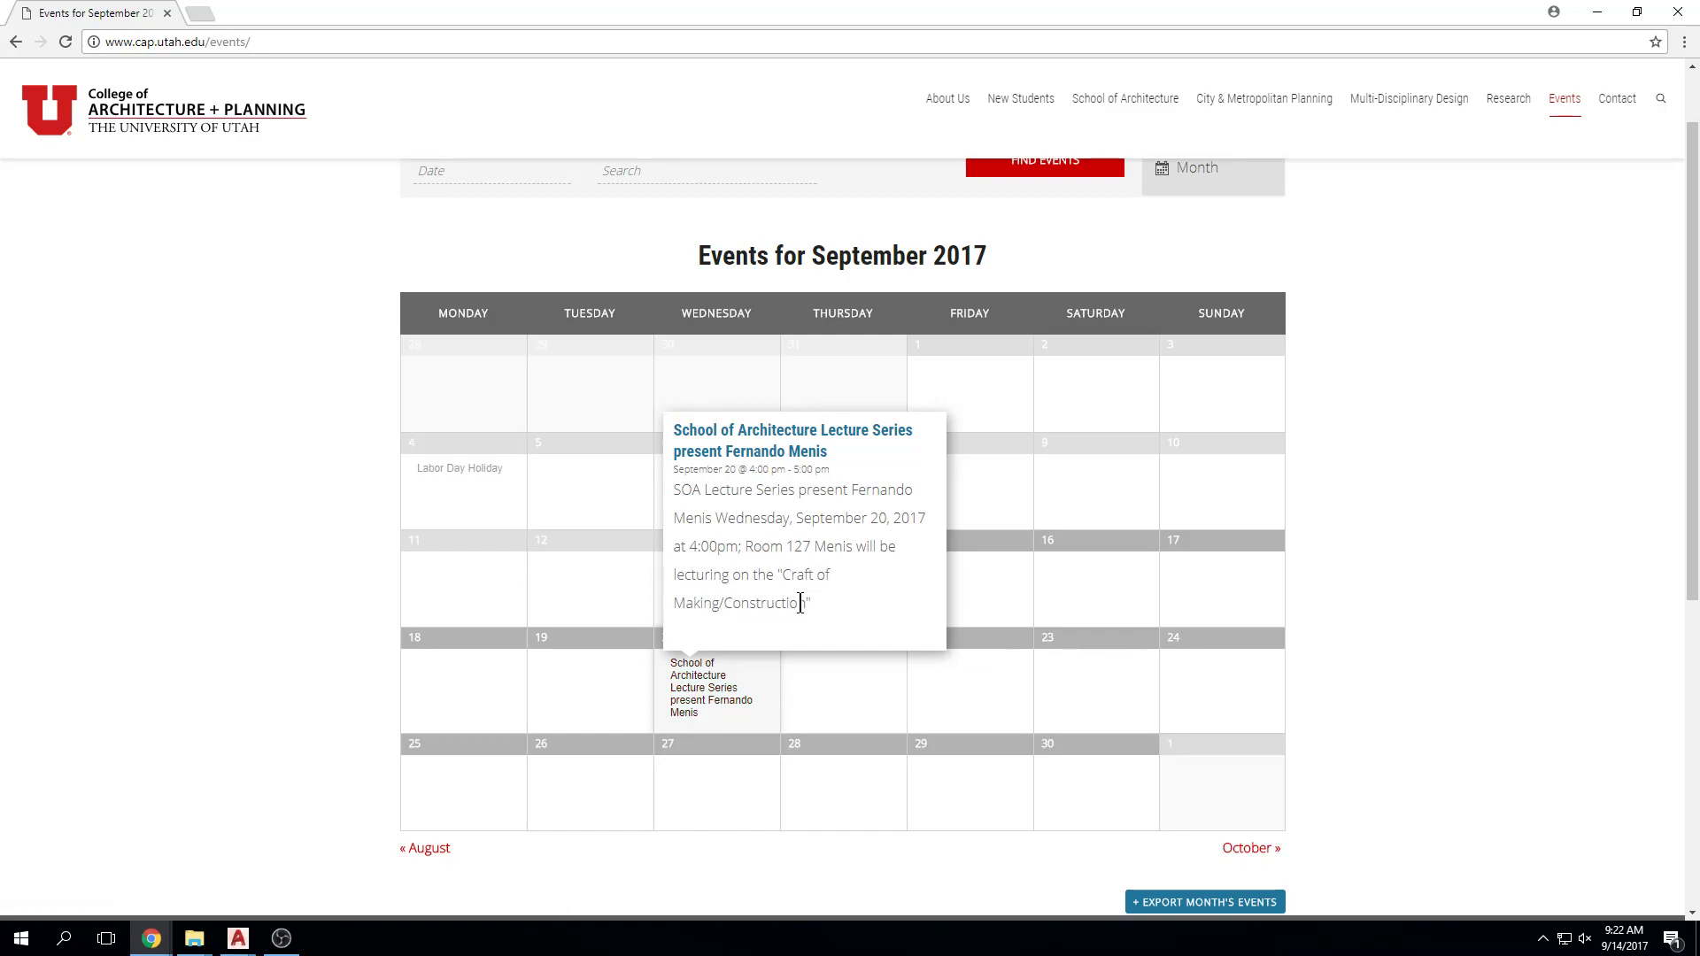
Step: Open the Sept 20 lecture page (4:00–5:00 pm, Room 127) and restore the Chrome window
click(720, 700)
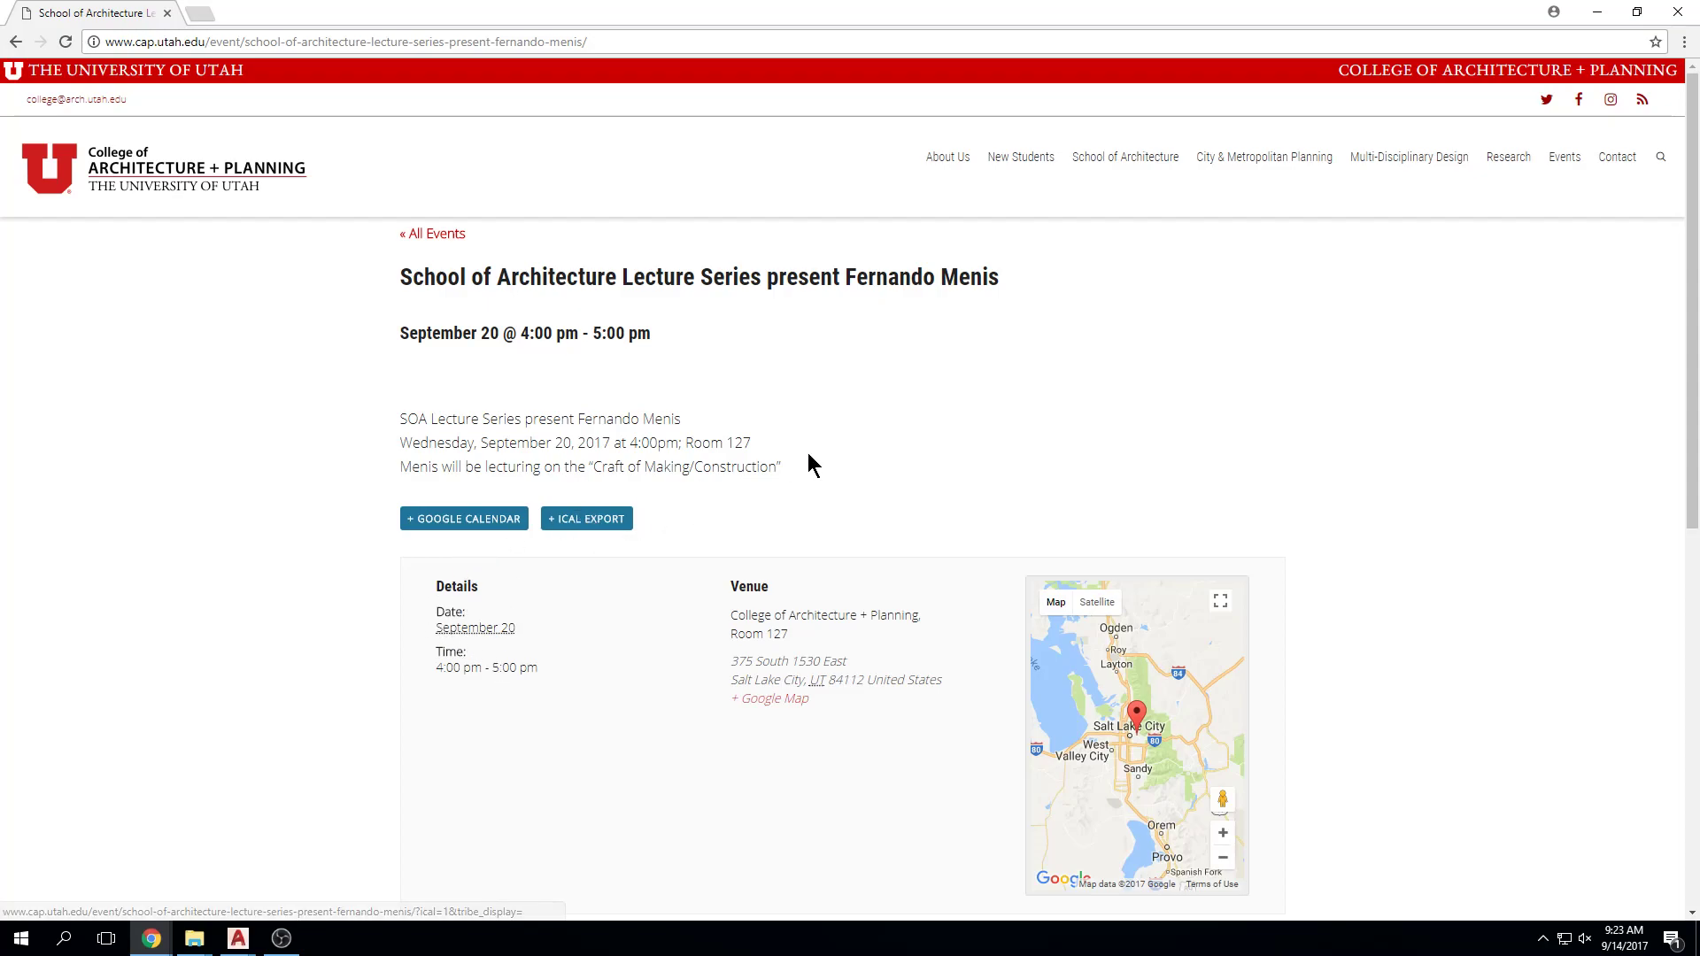
drag(850, 8, 843, 74)
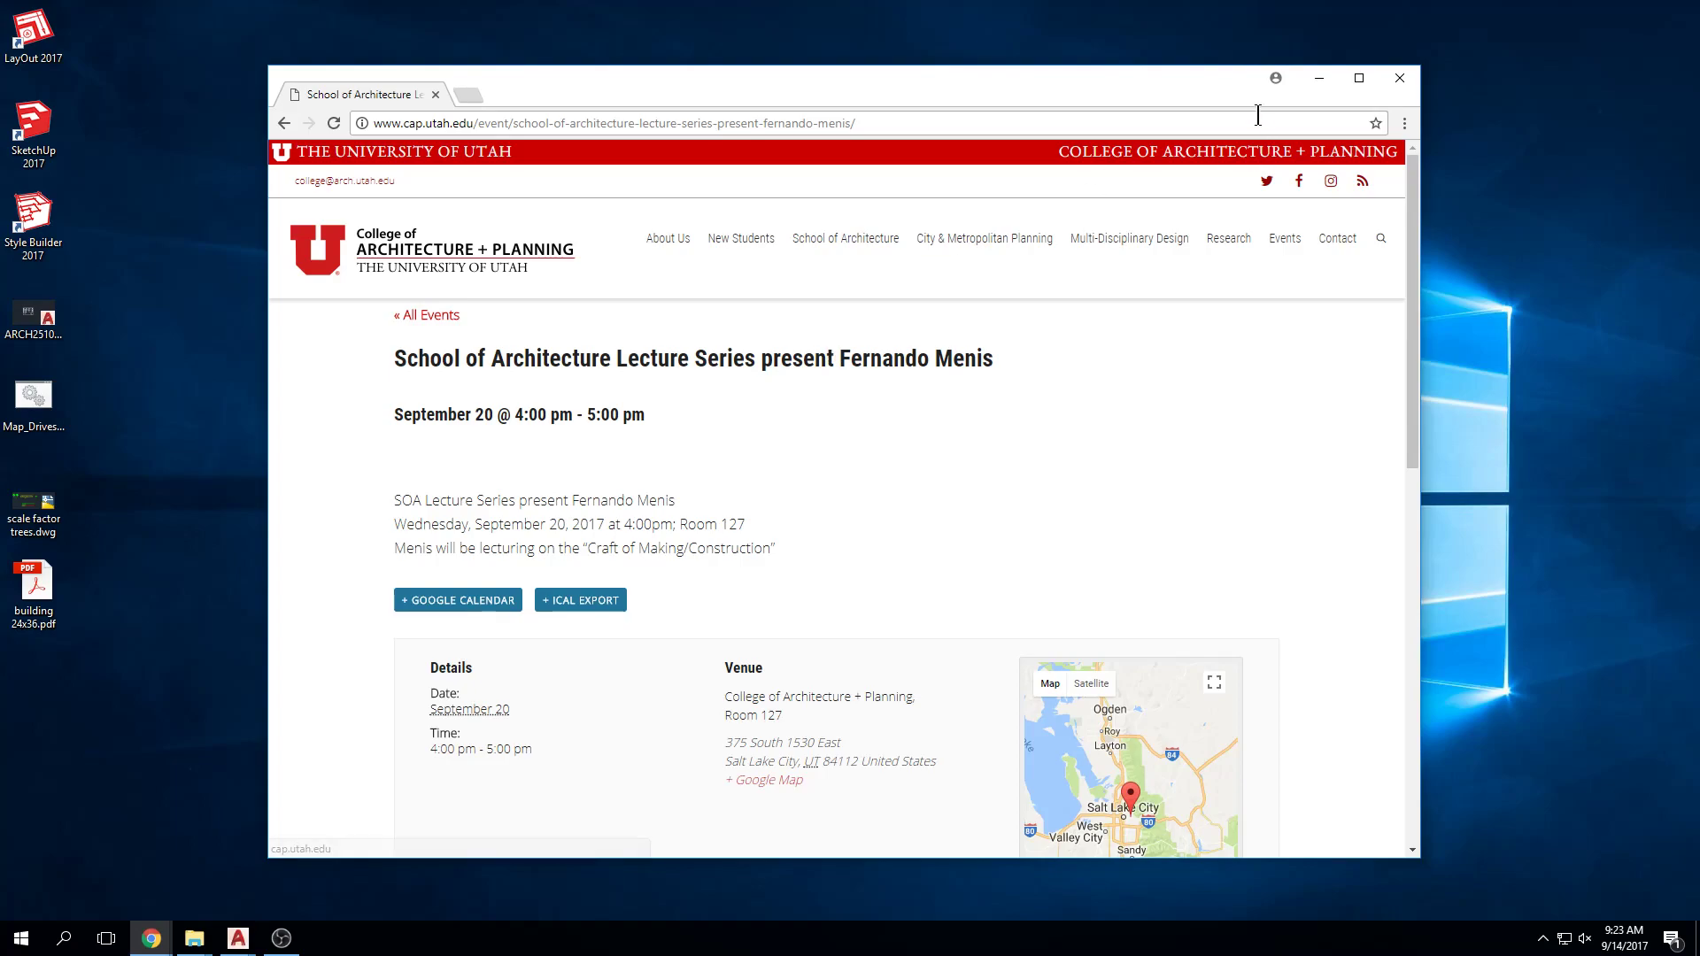
Step: Minimize the lecture window, bring the canvas slcc results onscreen, and open SLCC Secure Authentication
click(1318, 77)
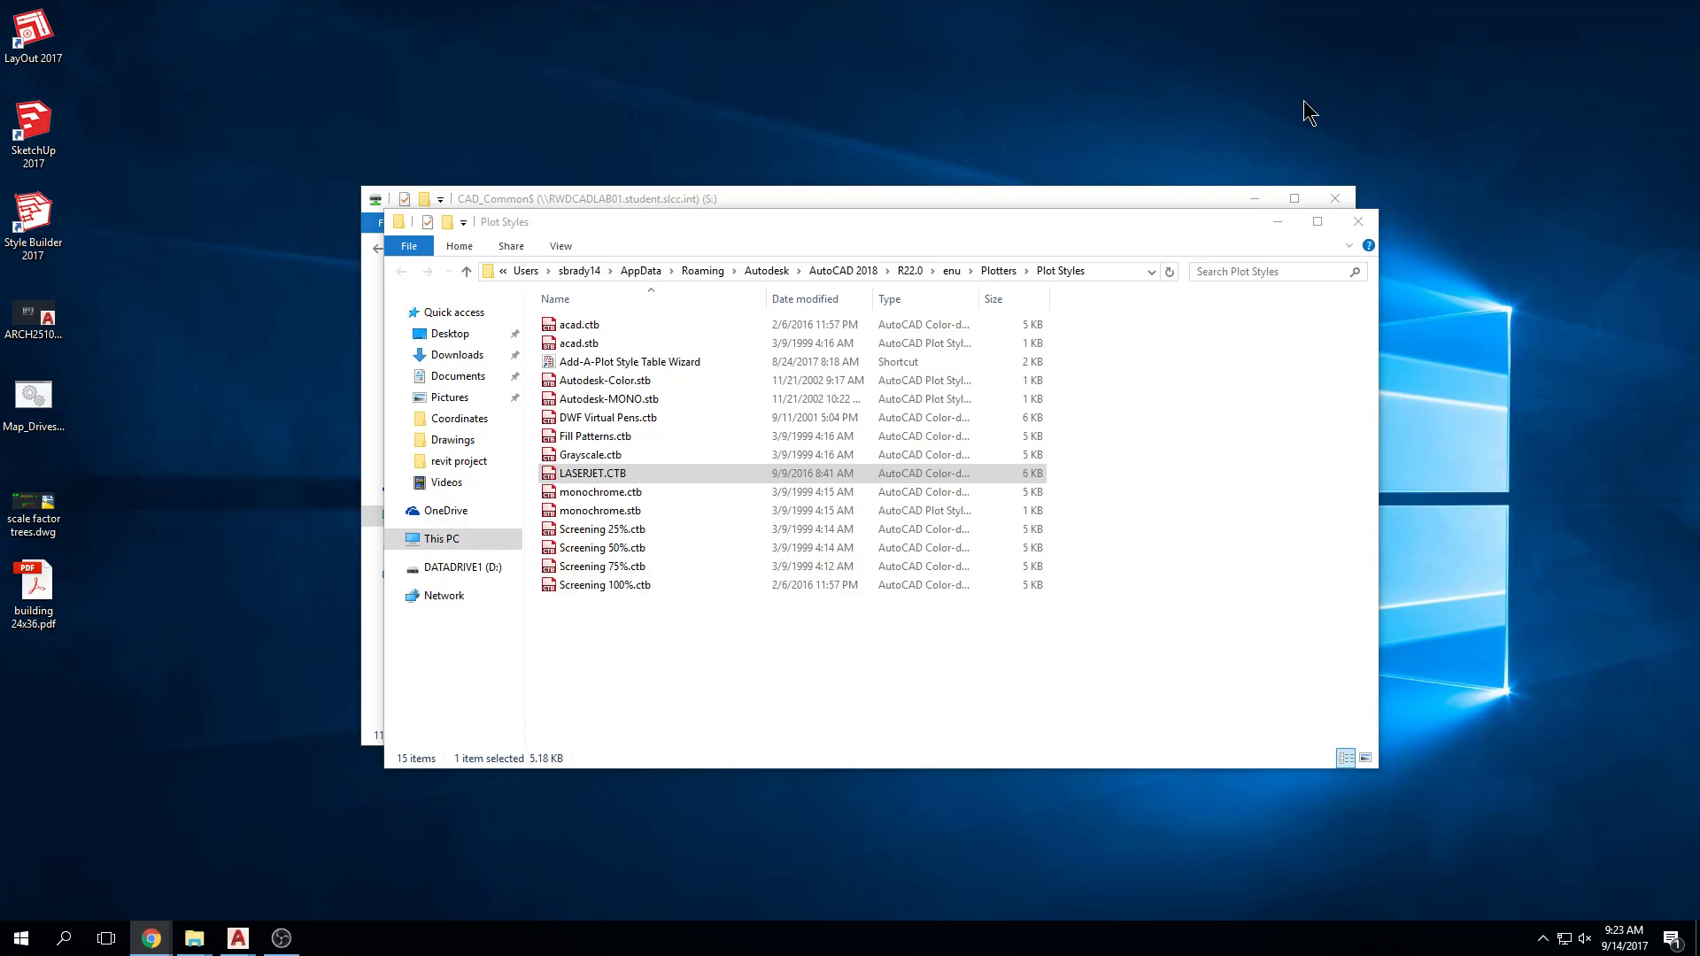
drag(1699, 204, 983, 91)
click(584, 329)
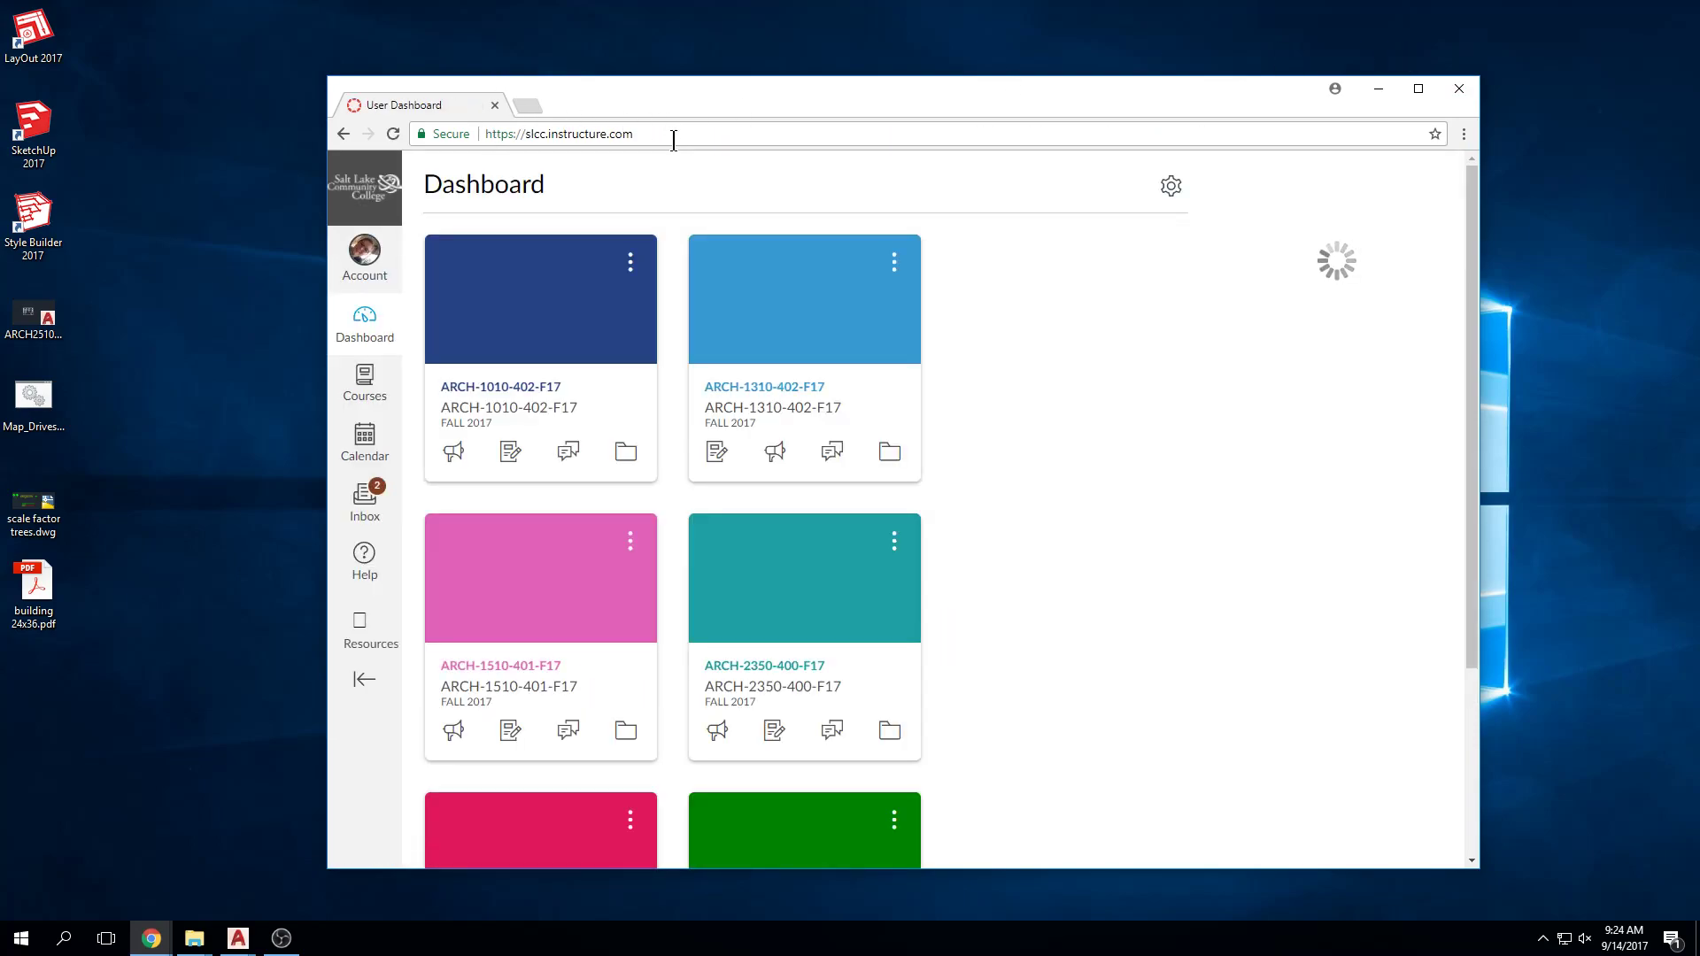
Step: Go to ARCH-1310-402-F17 Assignments, open 5_Plot Boxes, and enlarge its description box
click(754, 399)
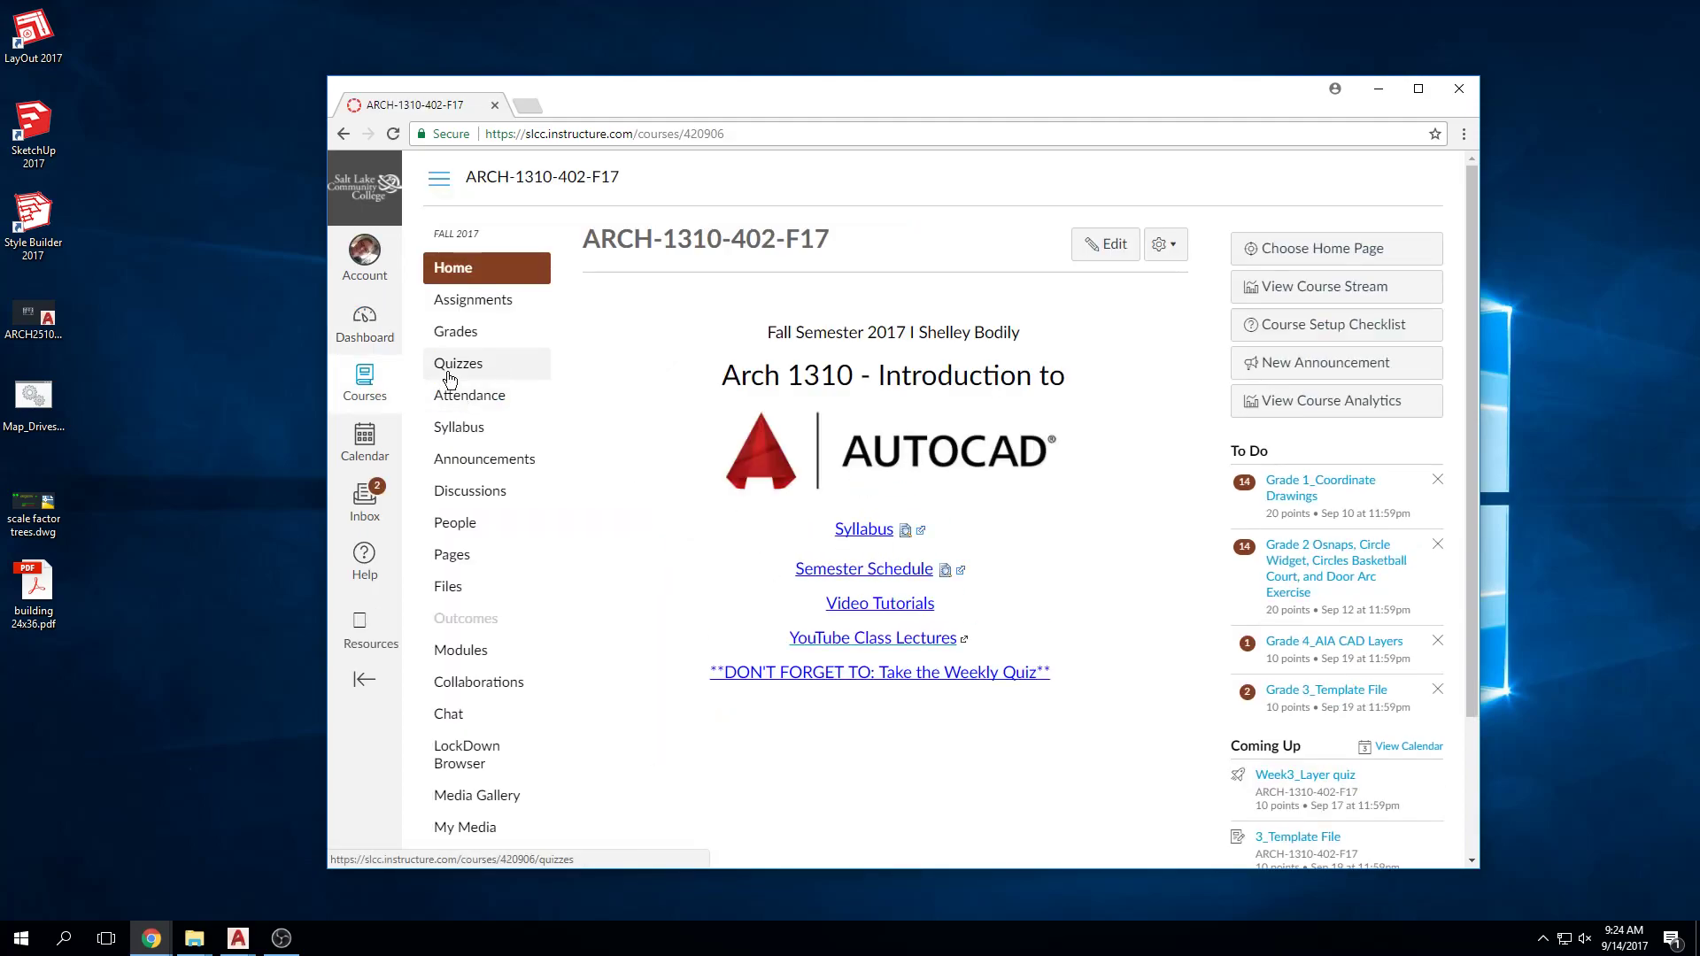
click(454, 303)
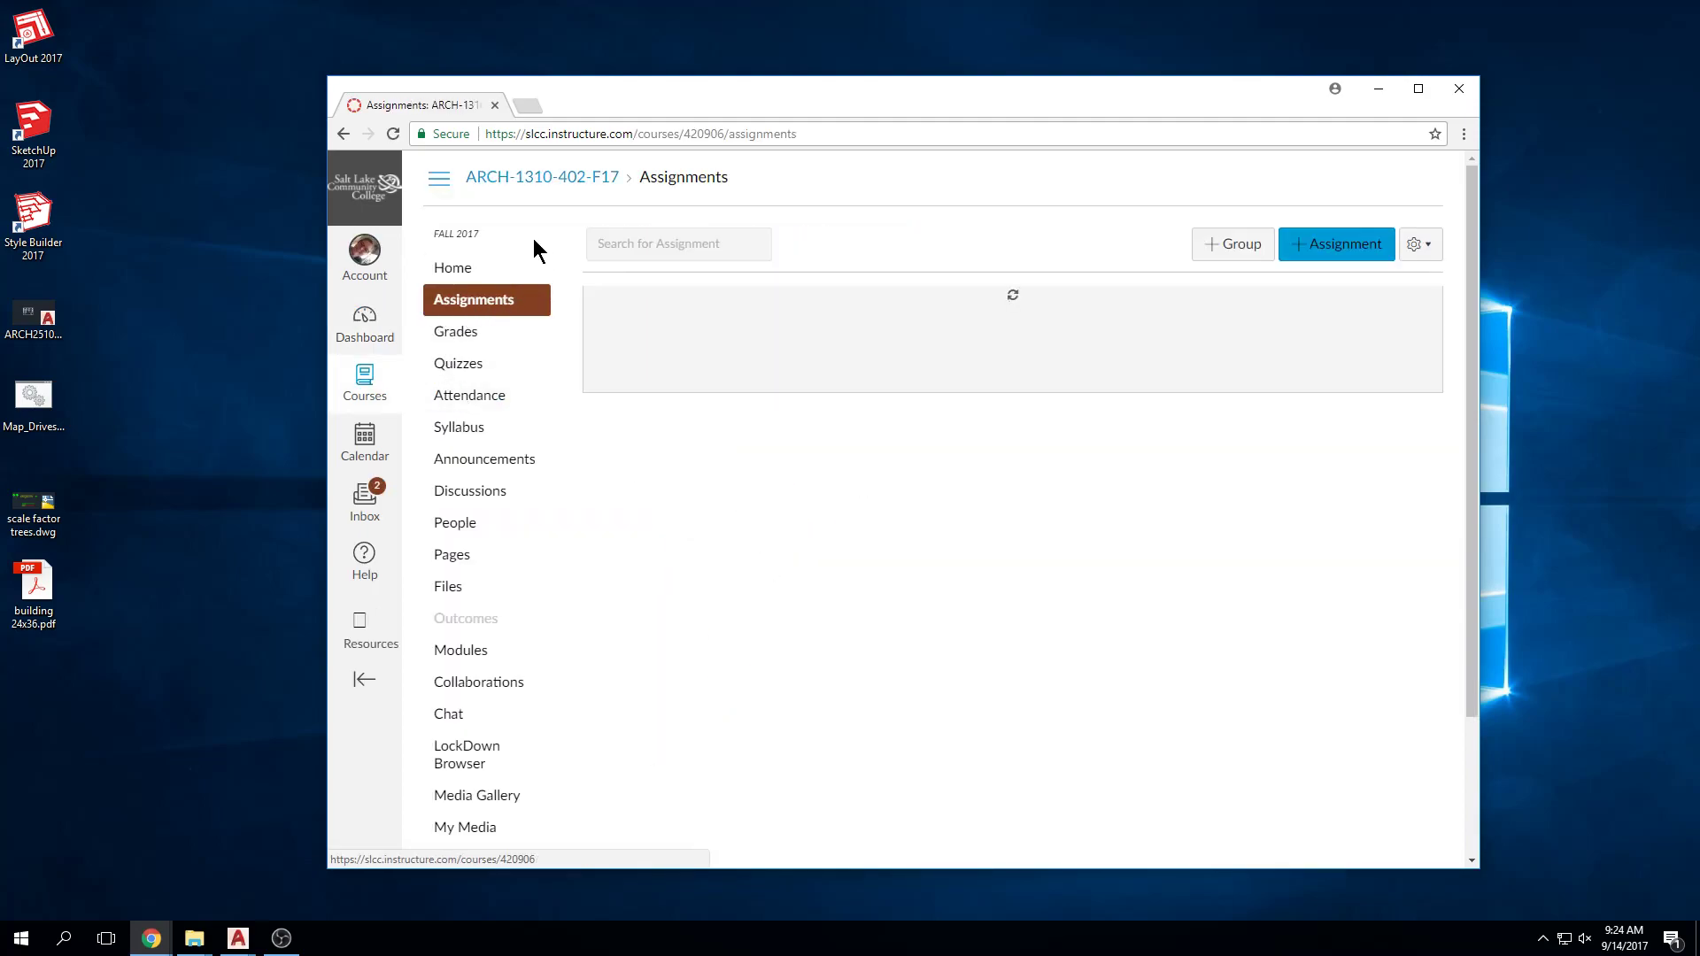
double_click(1122, 94)
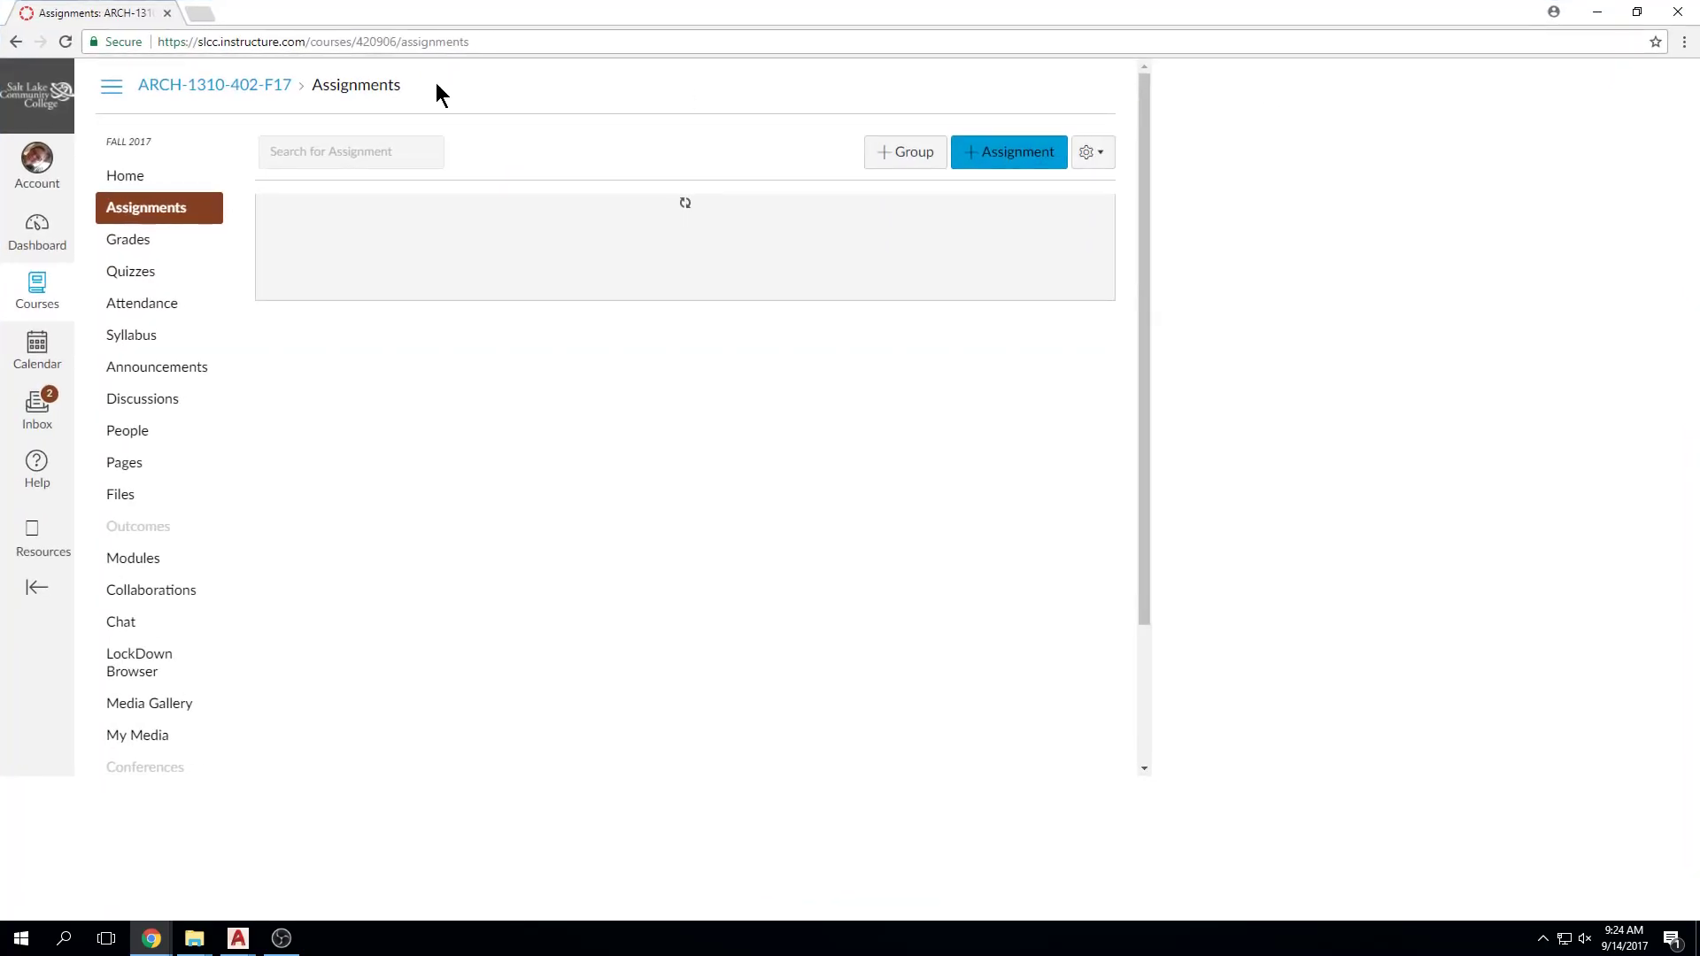
scroll(567, 496, down, 1)
click(400, 552)
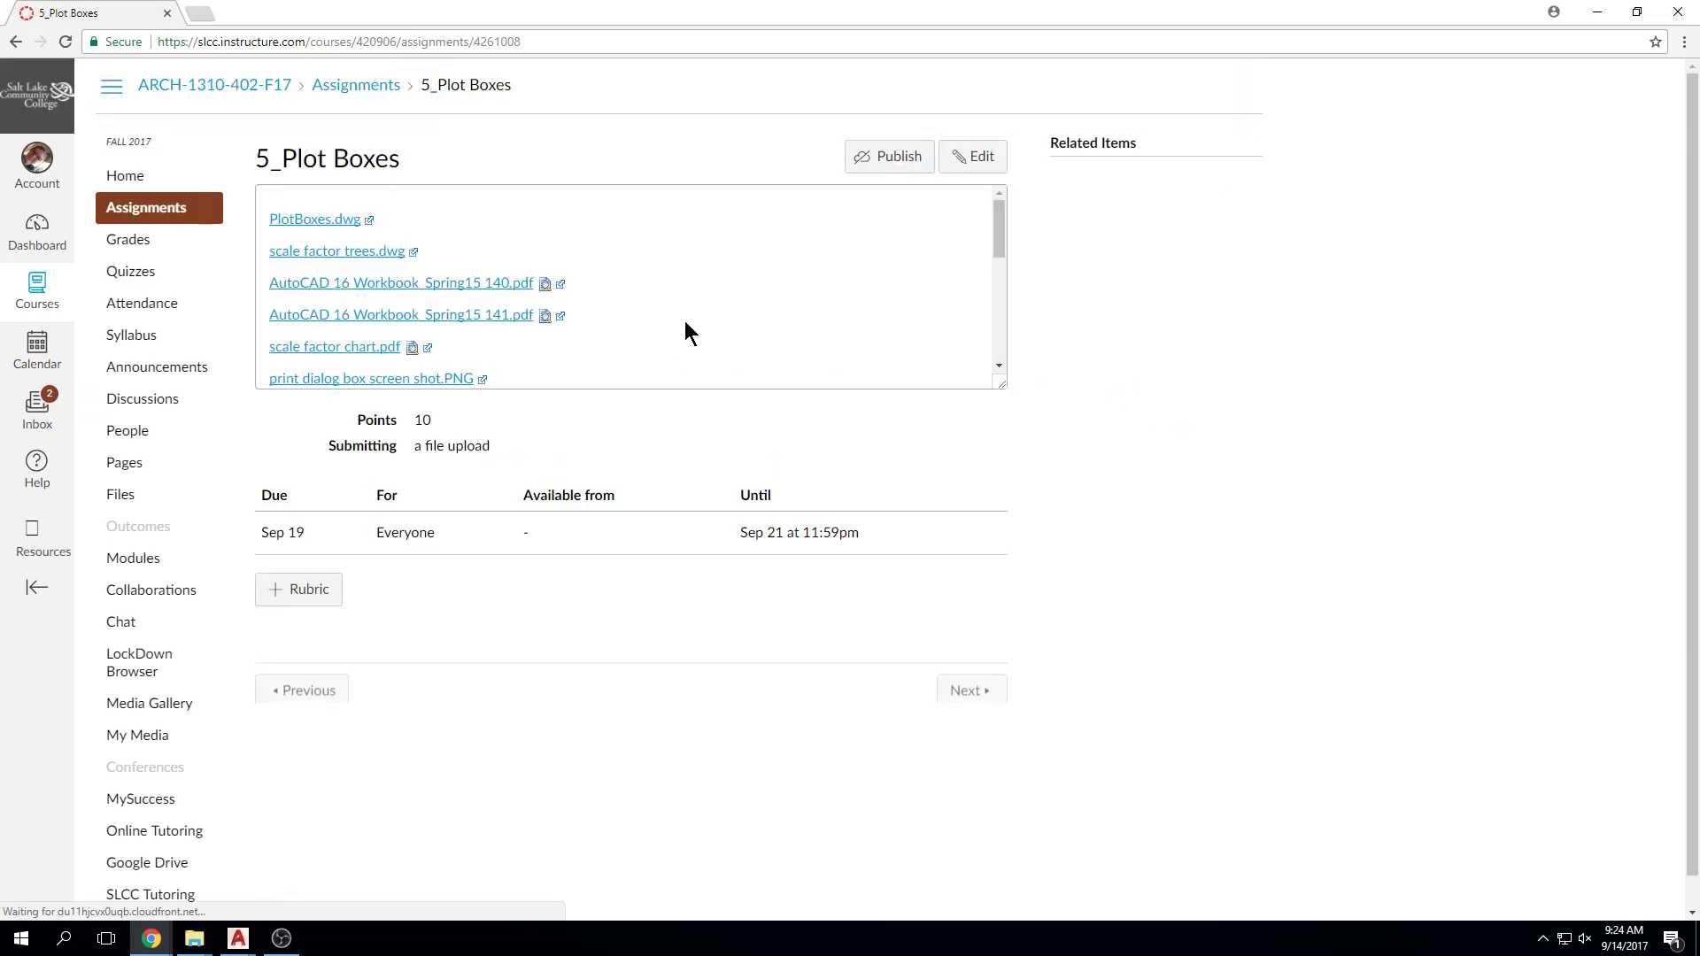
drag(1001, 383, 1024, 775)
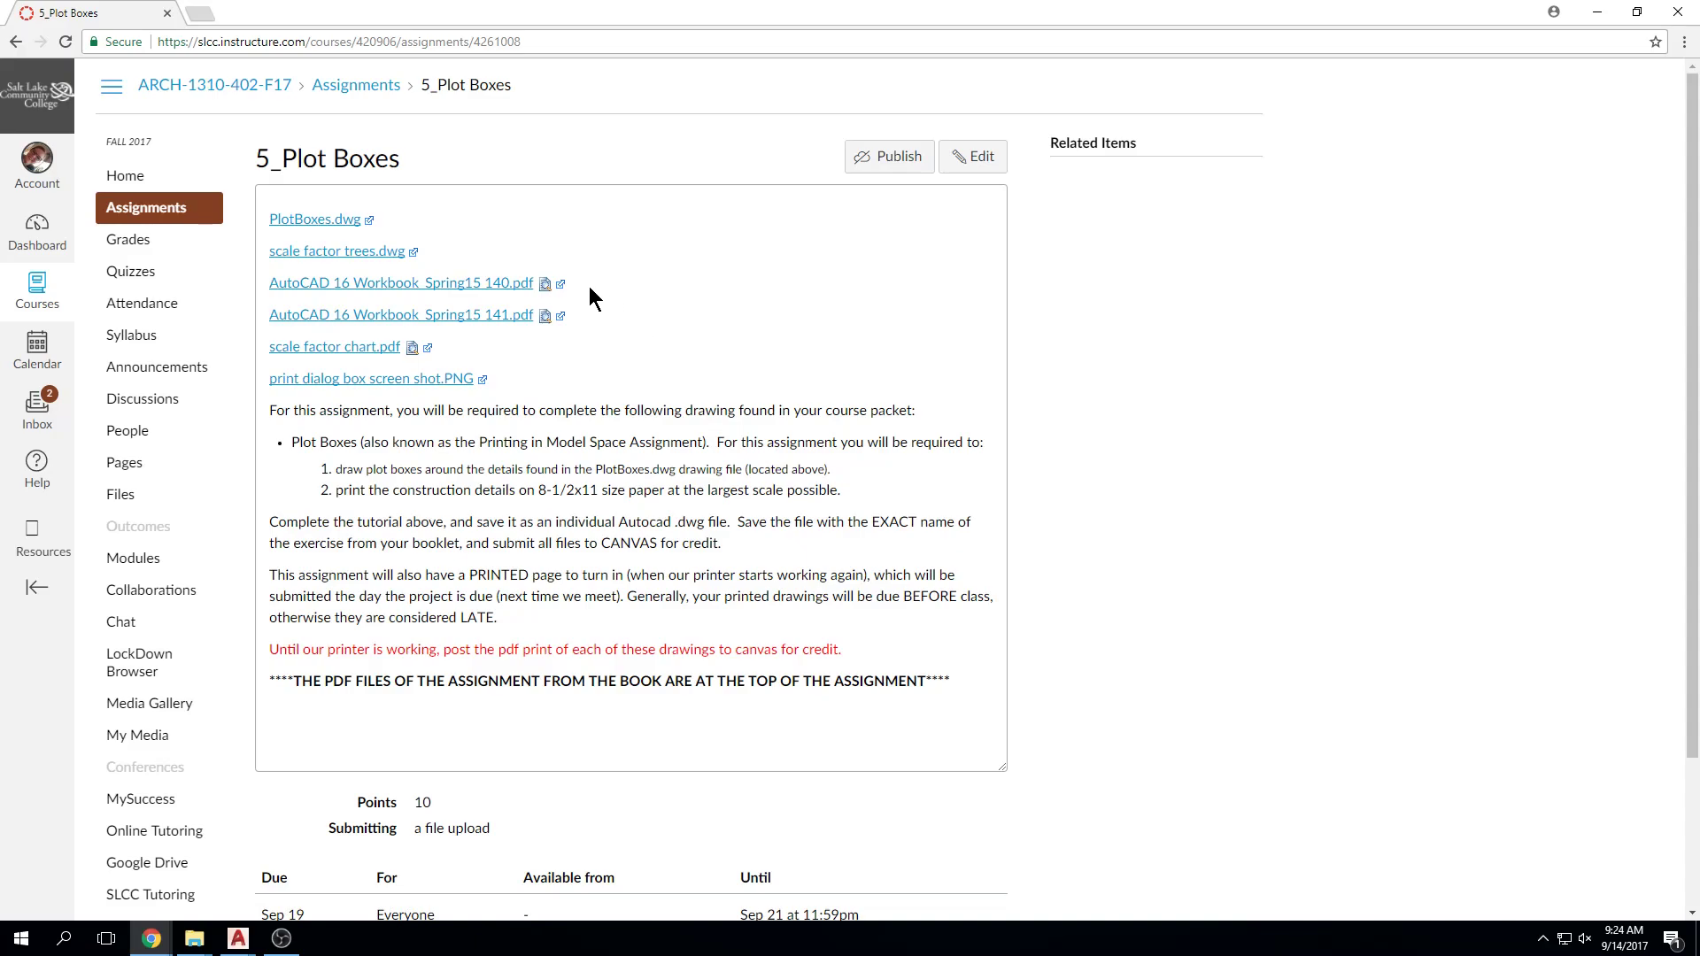
Step: Review the AutoCAD 16 Workbook_Spring15 140.pdf Determining Scale Factor page, then return to 5_Plot Boxes
click(445, 284)
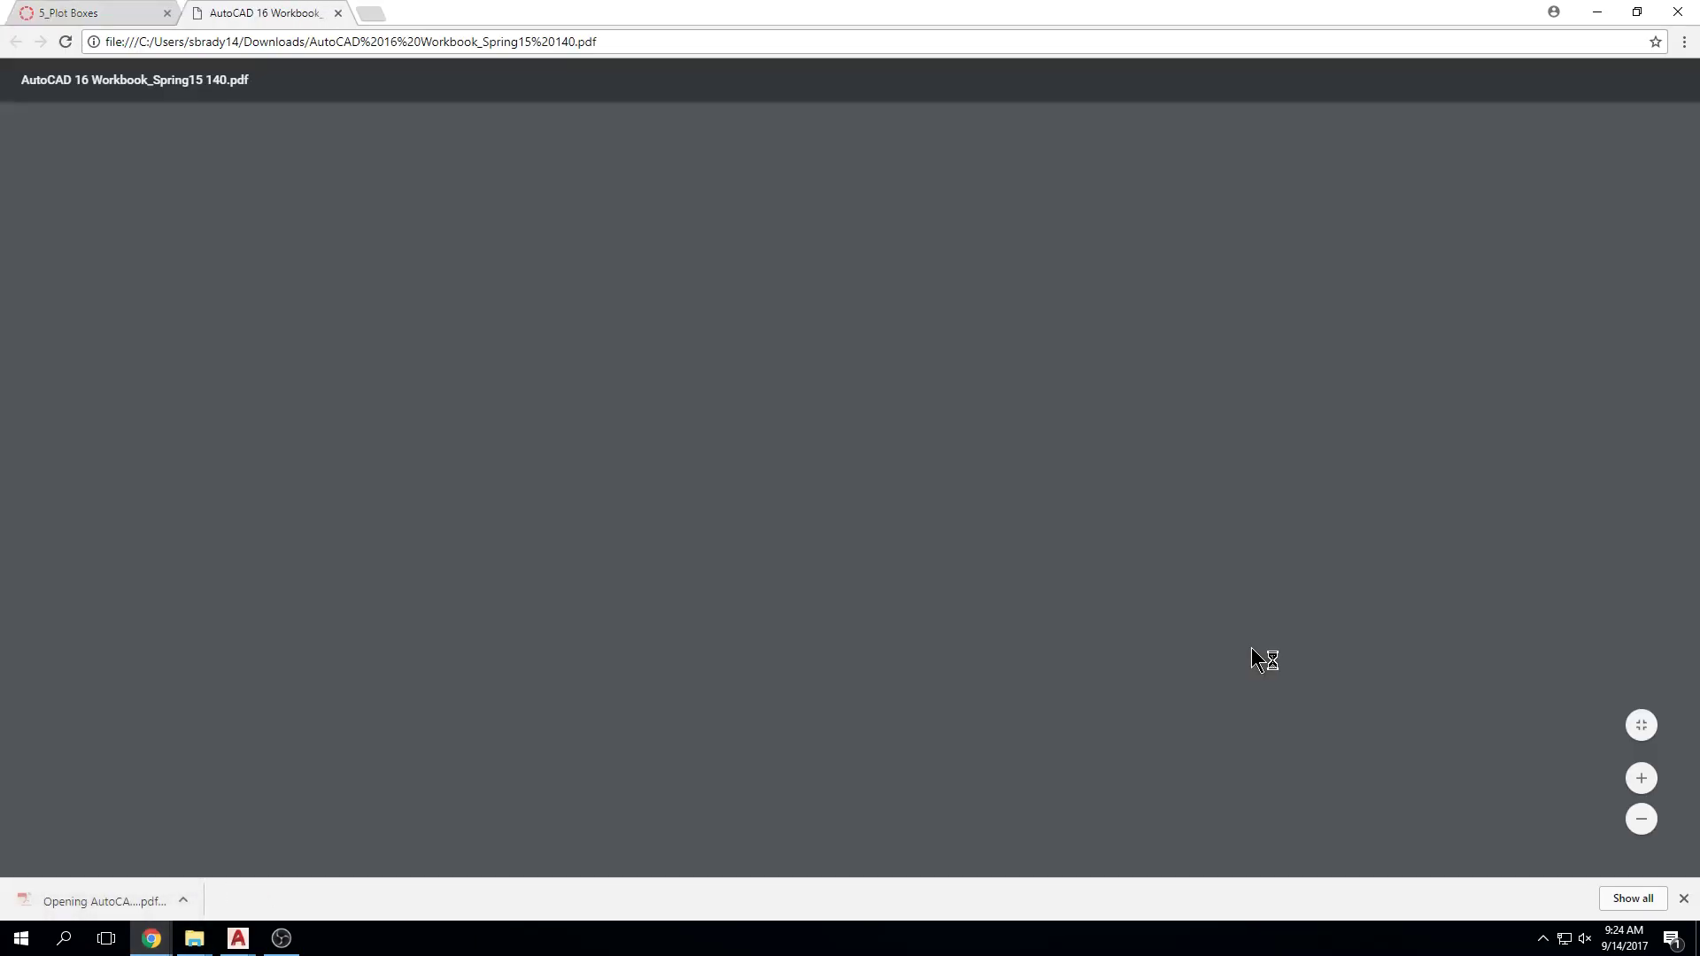
scroll(1257, 637, down, 2)
scroll(1363, 662, up, 1)
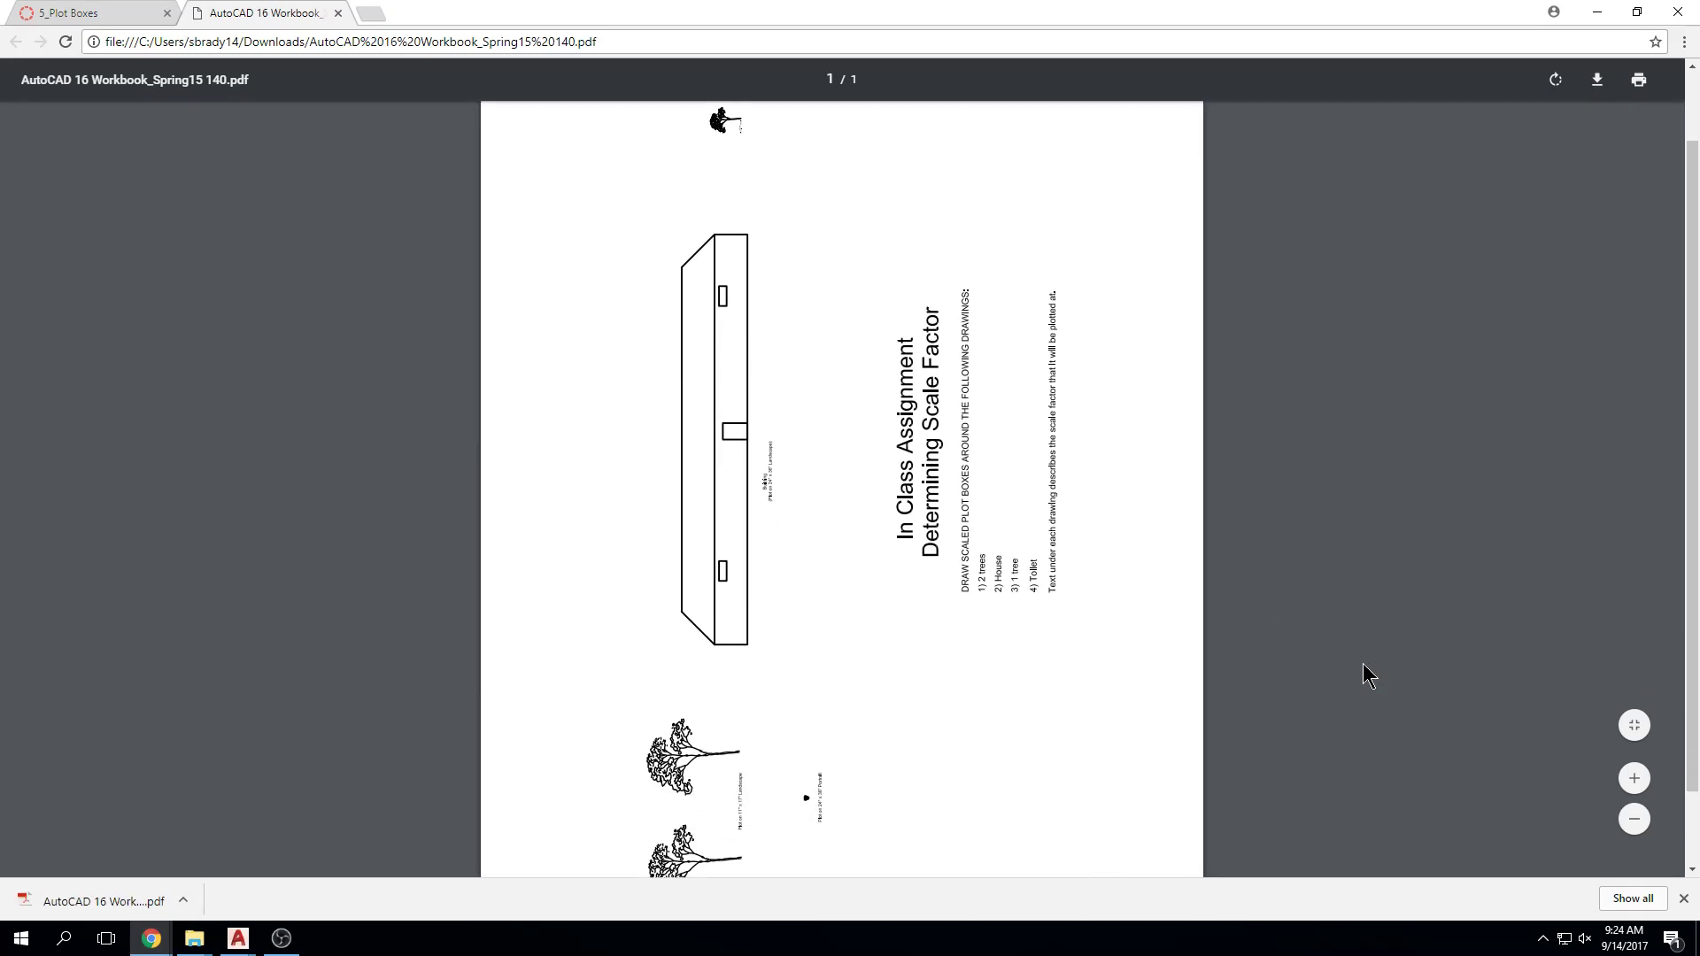
scroll(723, 756, up, 1)
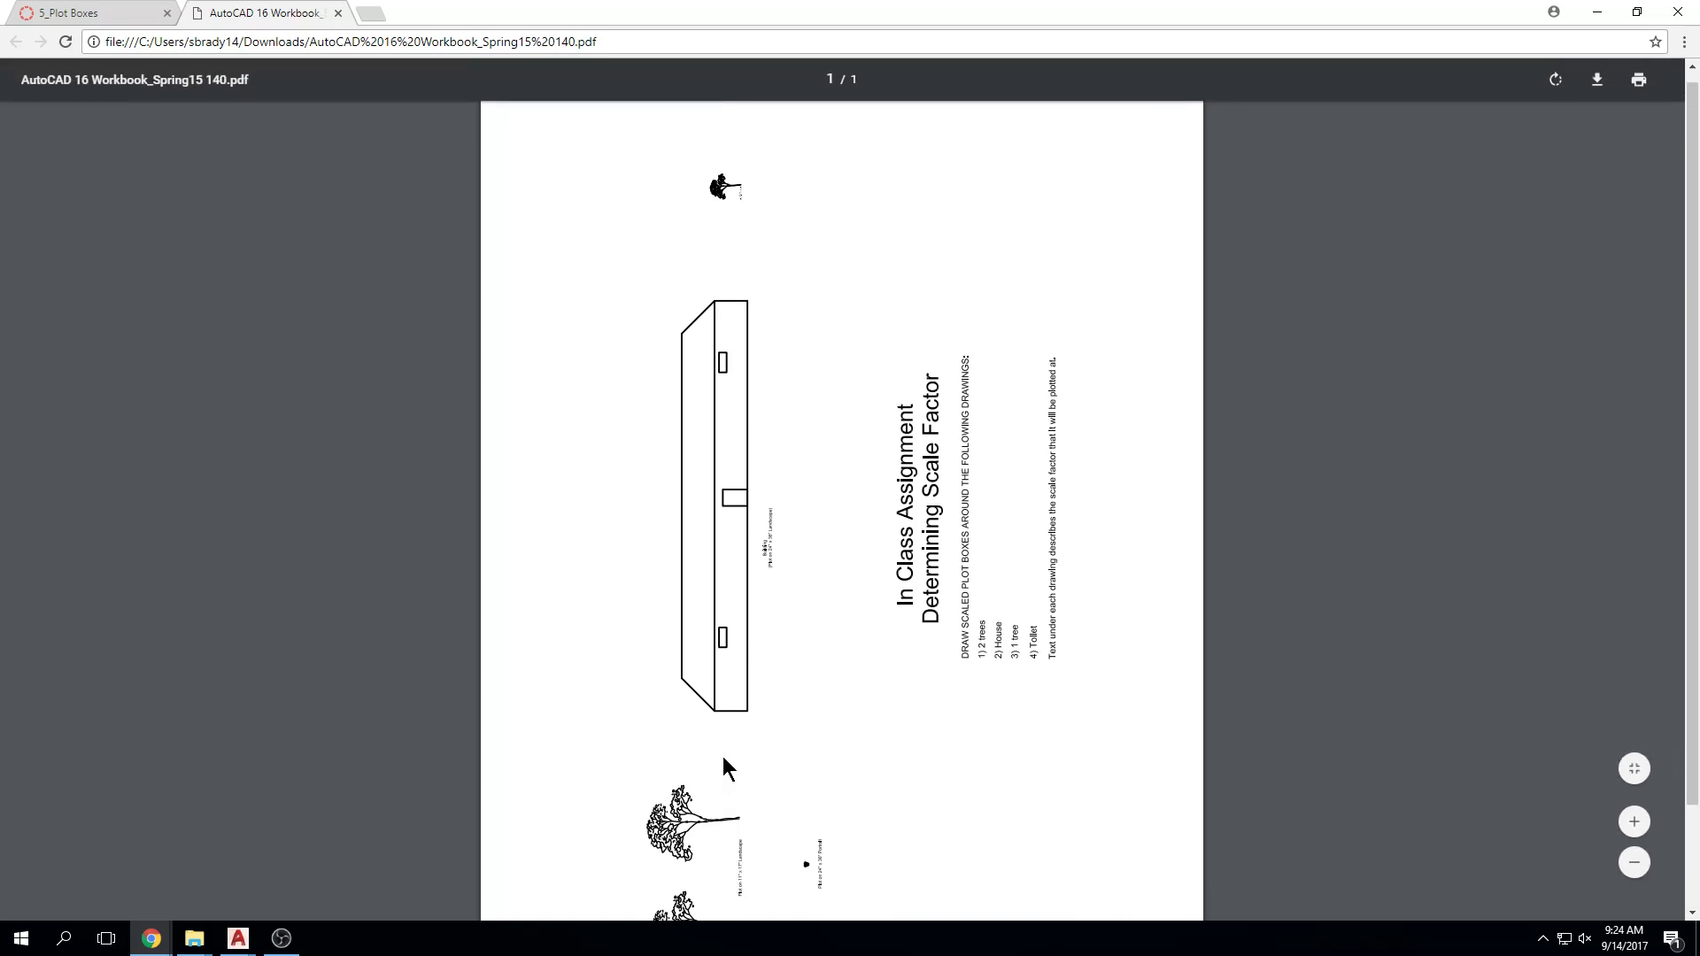
scroll(799, 763, down, 1)
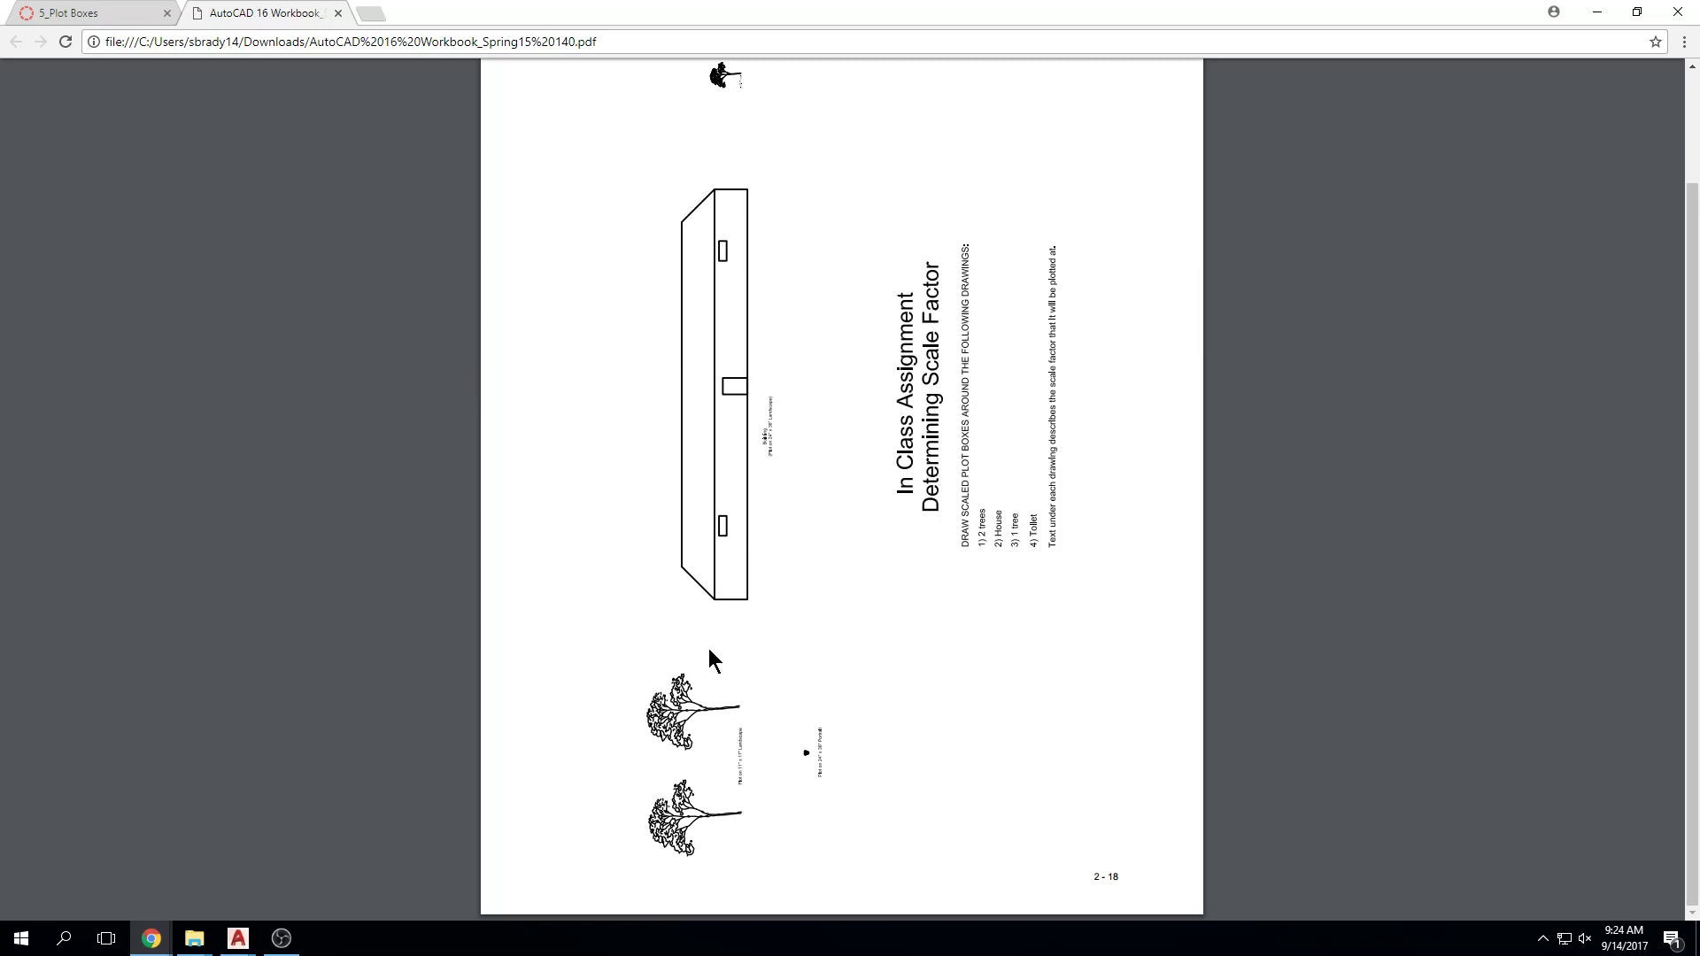
click(75, 13)
Step: Edit the 5_Plot Boxes description to ask for a PDF page ONLY instead of PRINTED
click(973, 156)
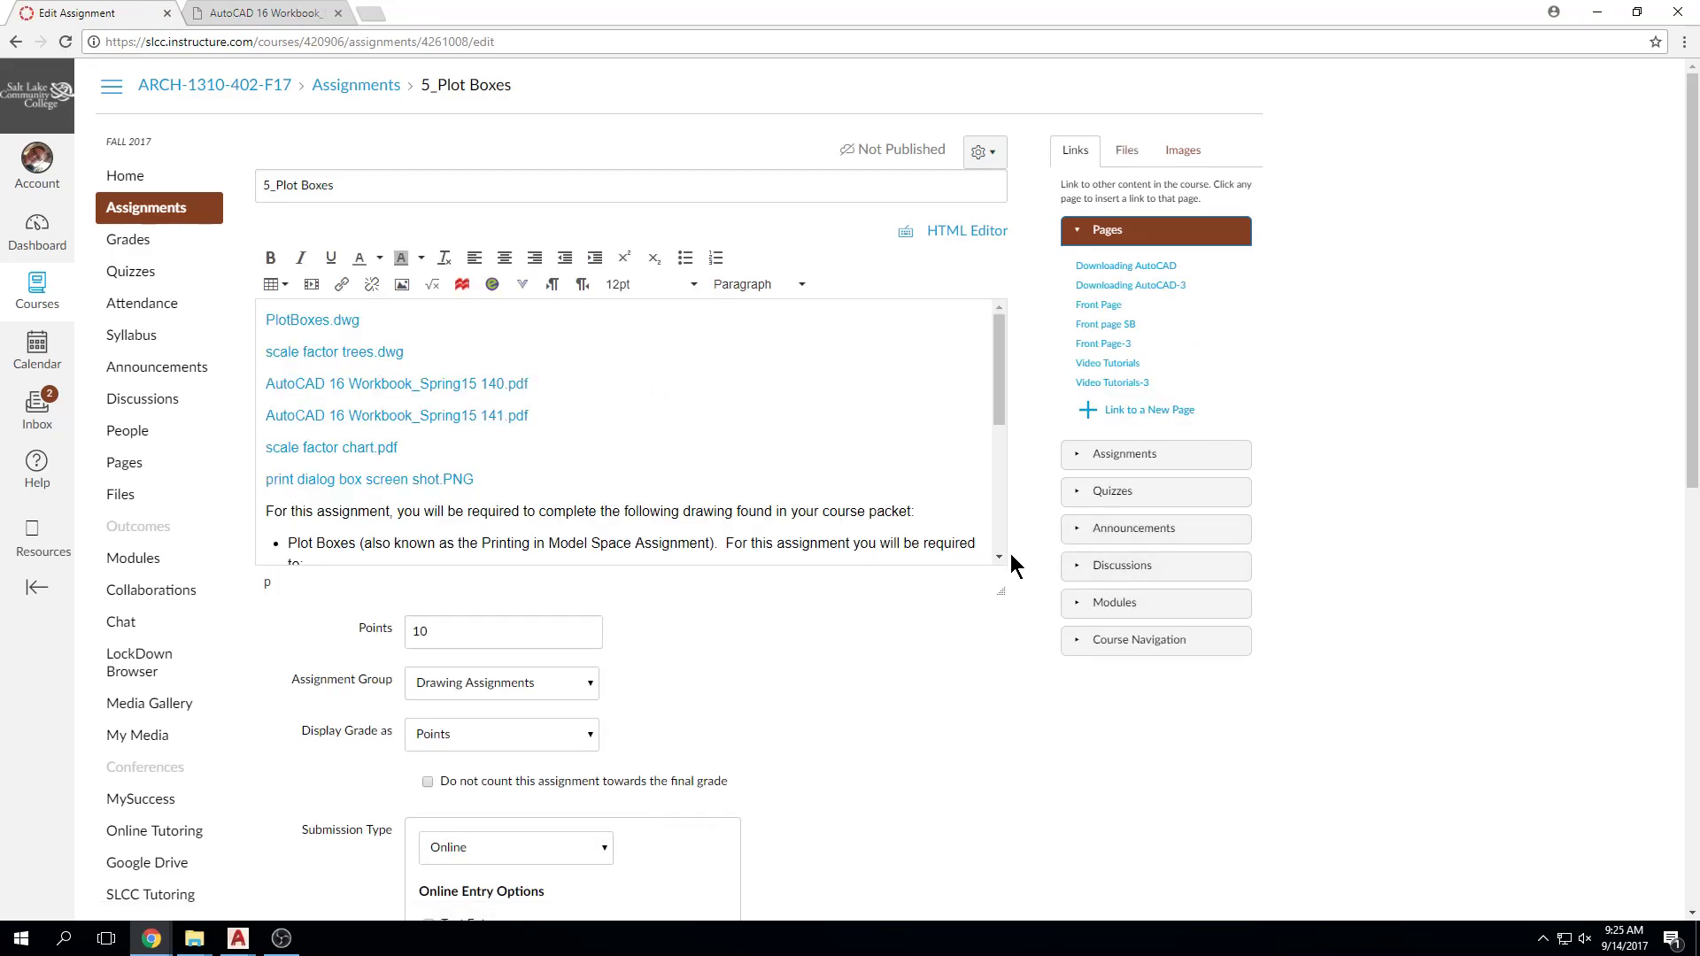
drag(1001, 591, 999, 775)
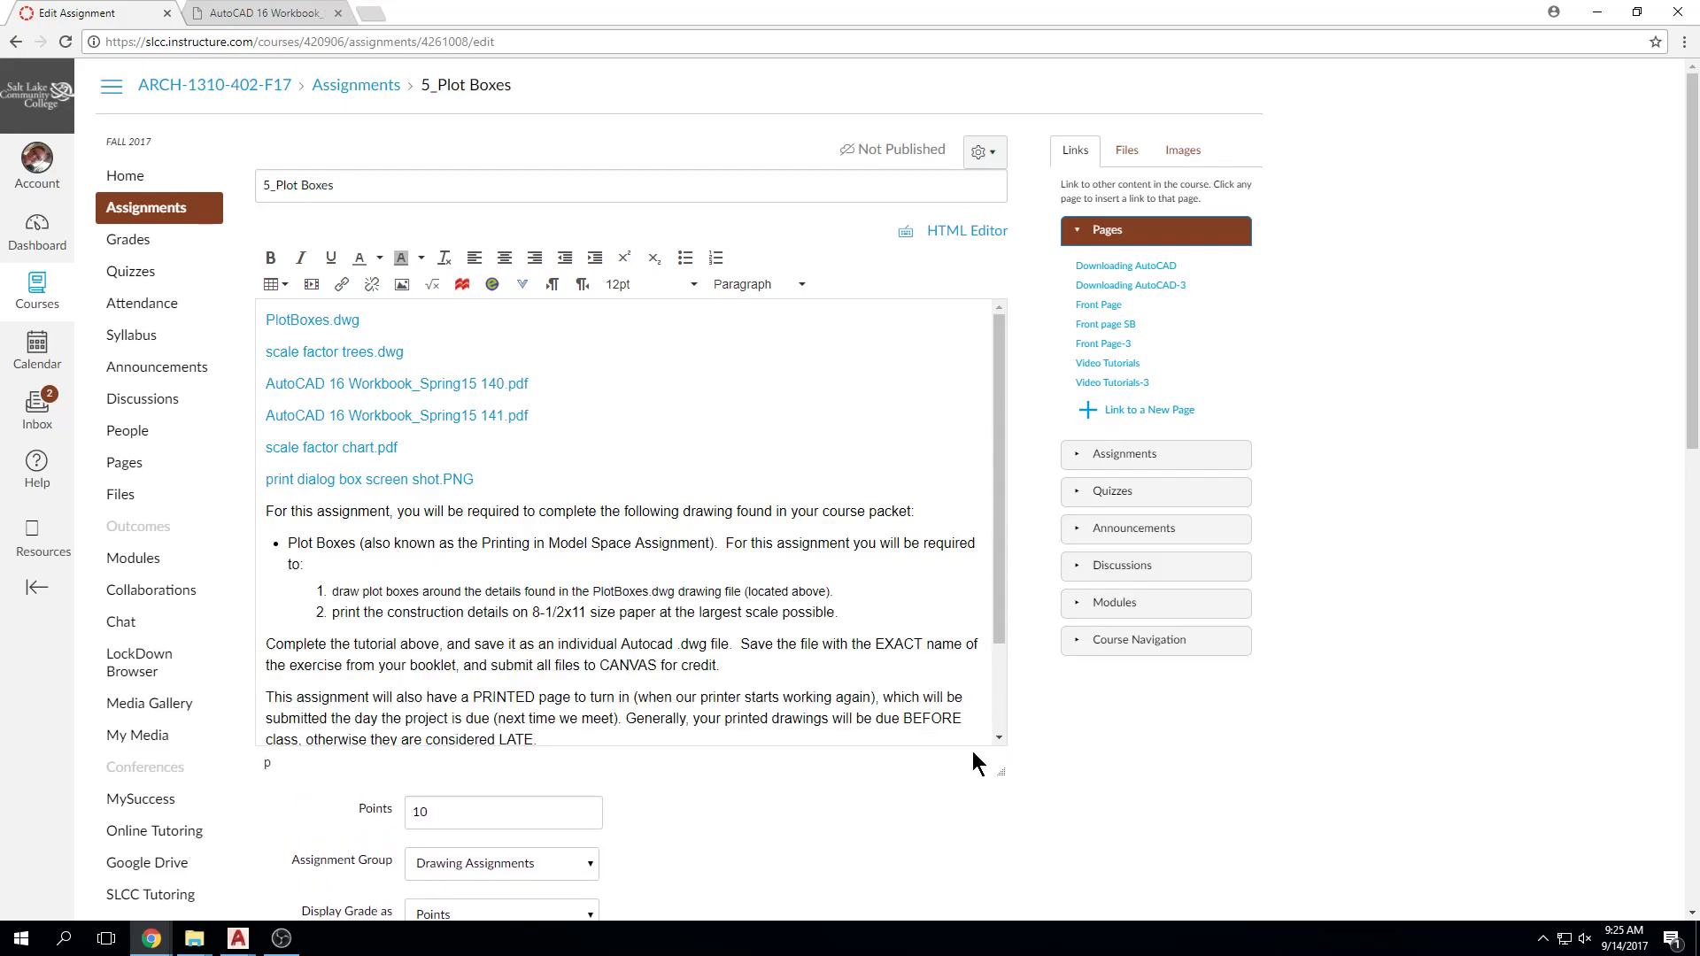
scroll(748, 704, down, 1)
scroll(748, 704, down, 1)
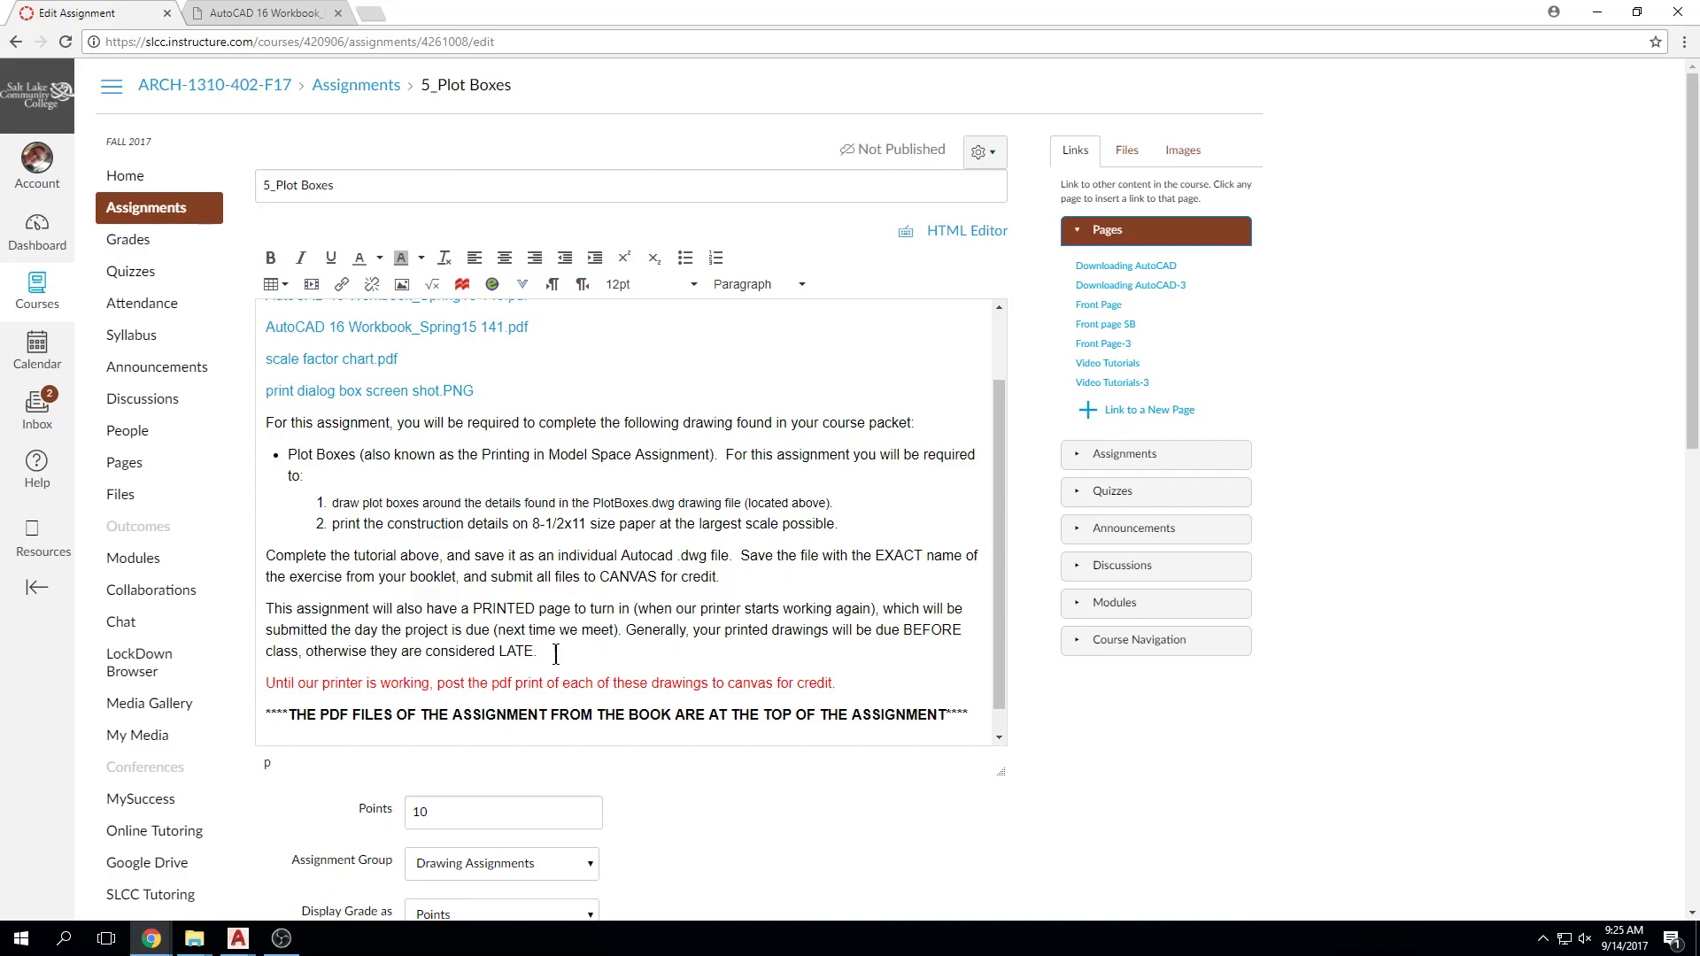
double_click(490, 608)
text(PDF)
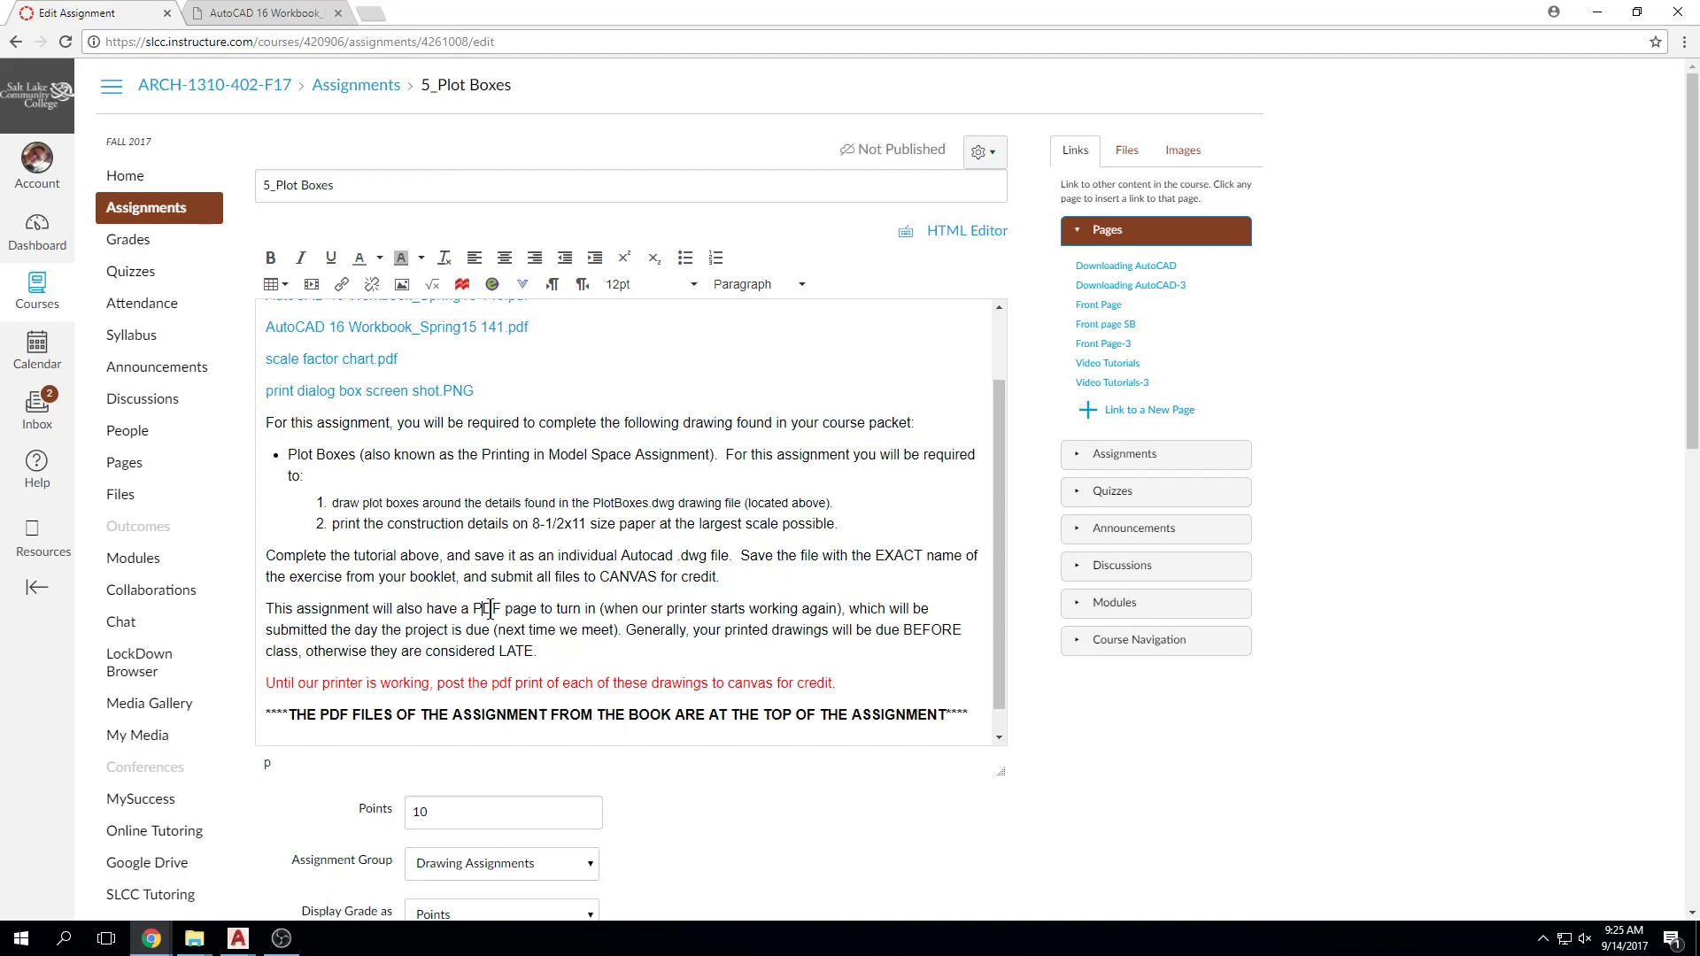
key(Right)
key(Right)
key(Right)
key(Right)
text(ONLY)
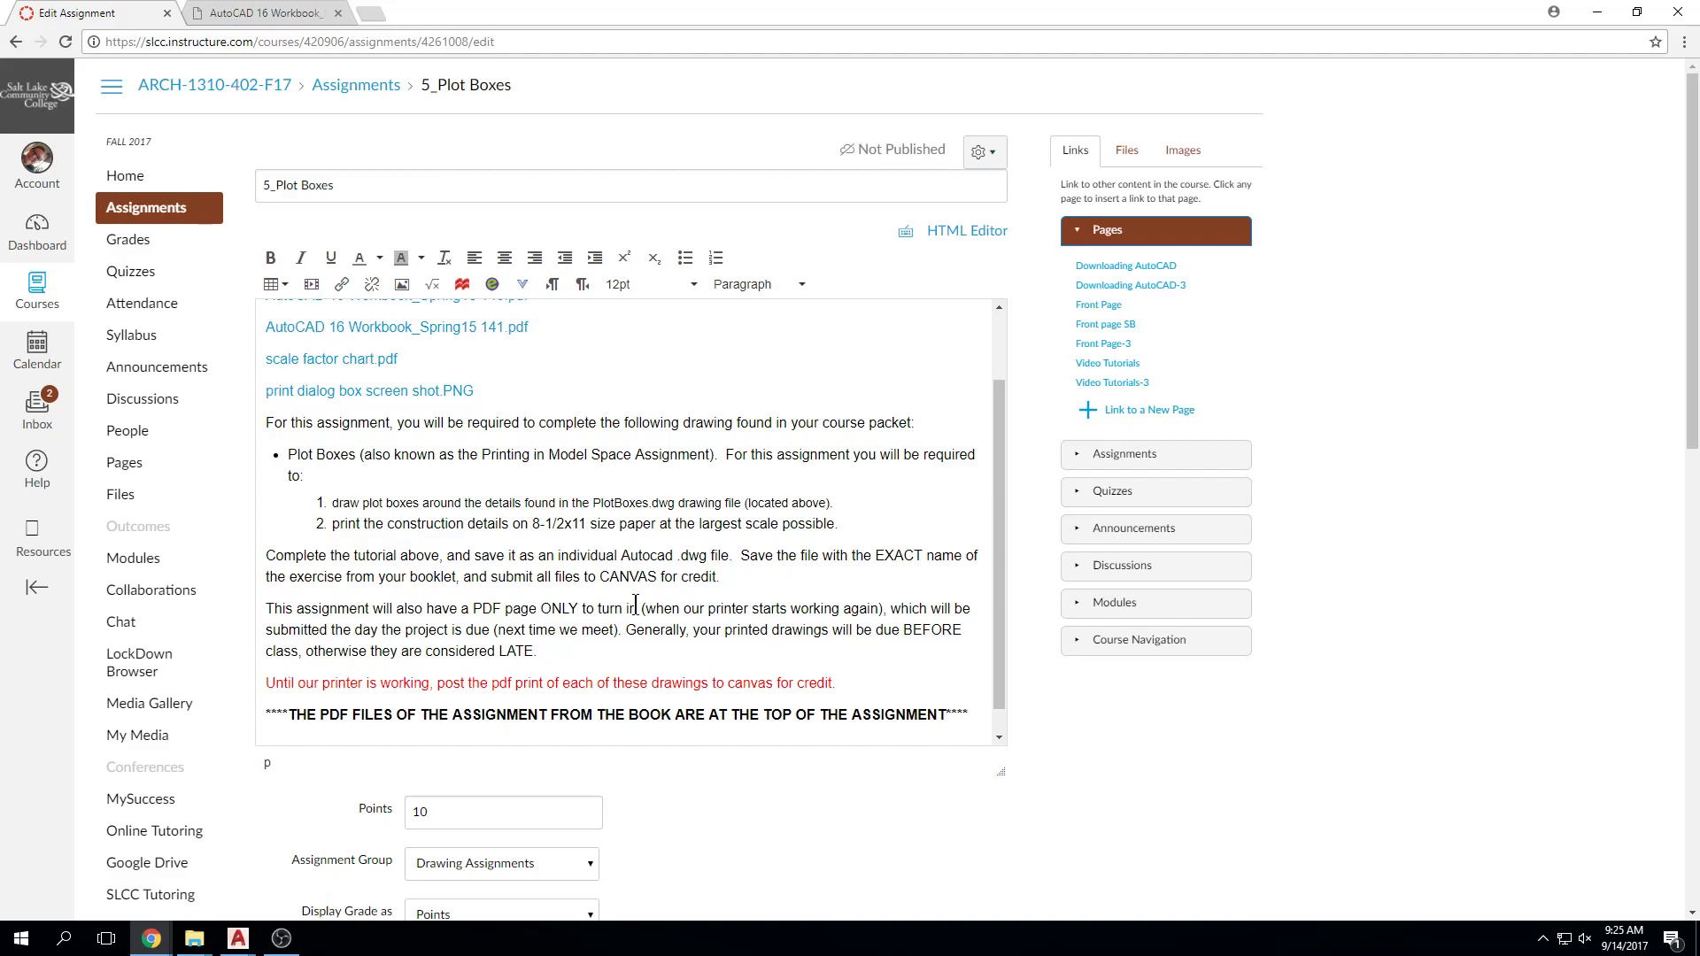
Step: Delete the printer parenthetical, the due-timing and lateness text, and the red printer reminder line
drag(641, 609, 895, 609)
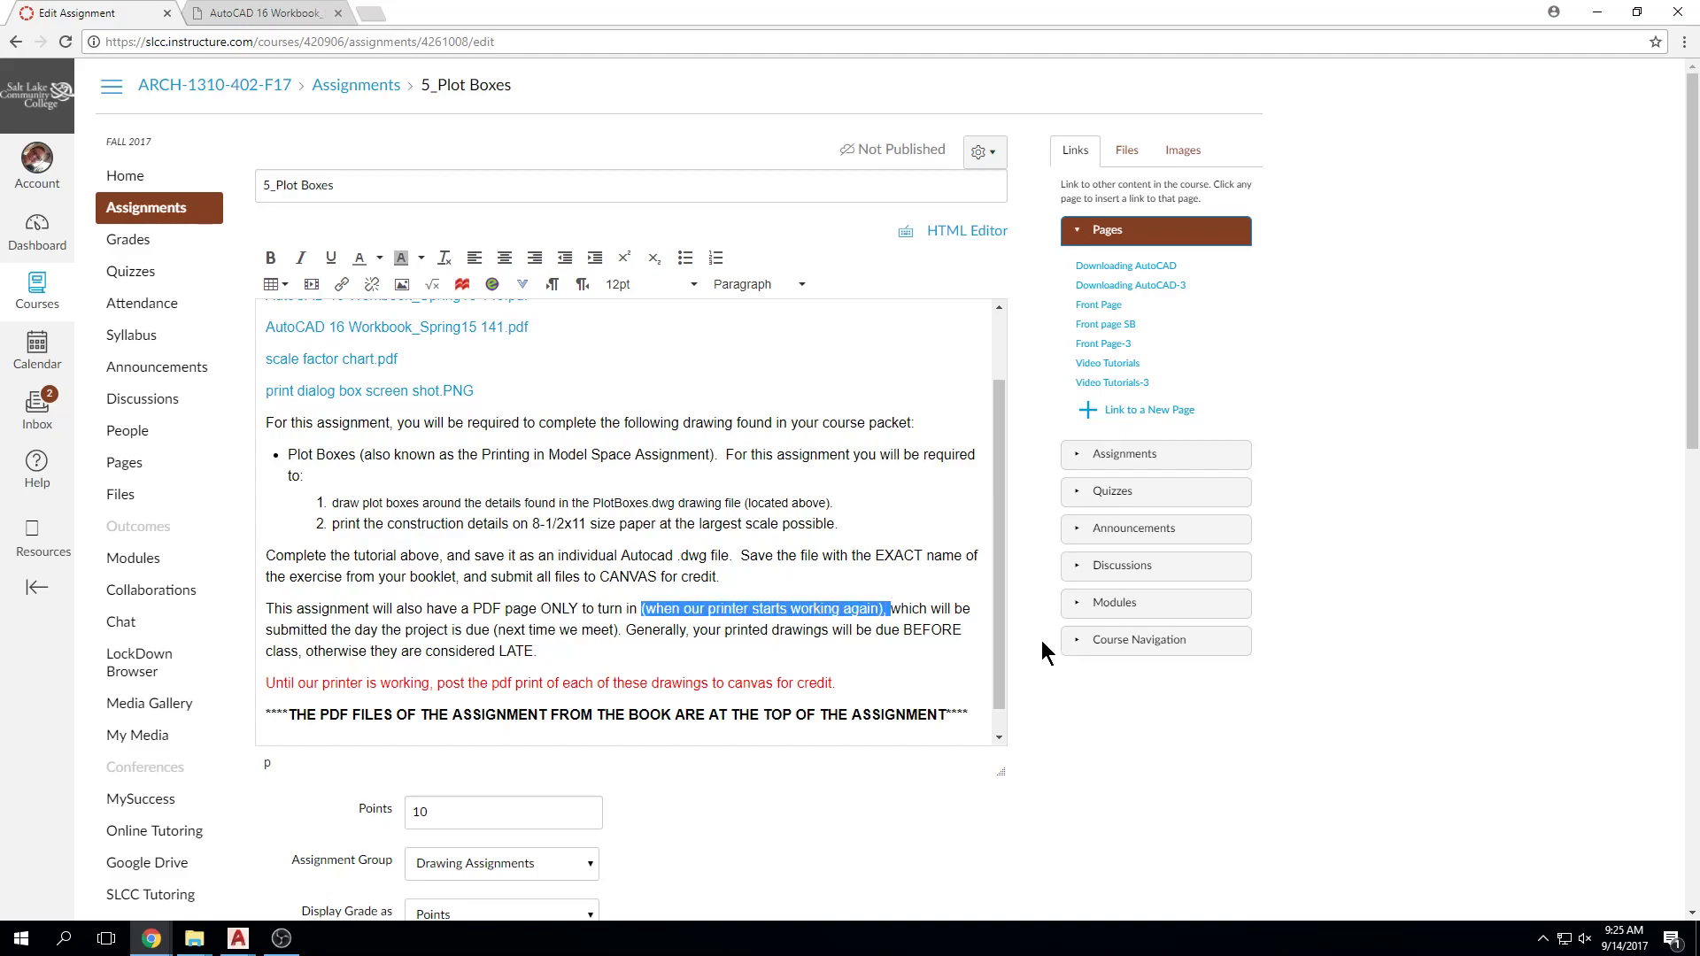
key(Delete)
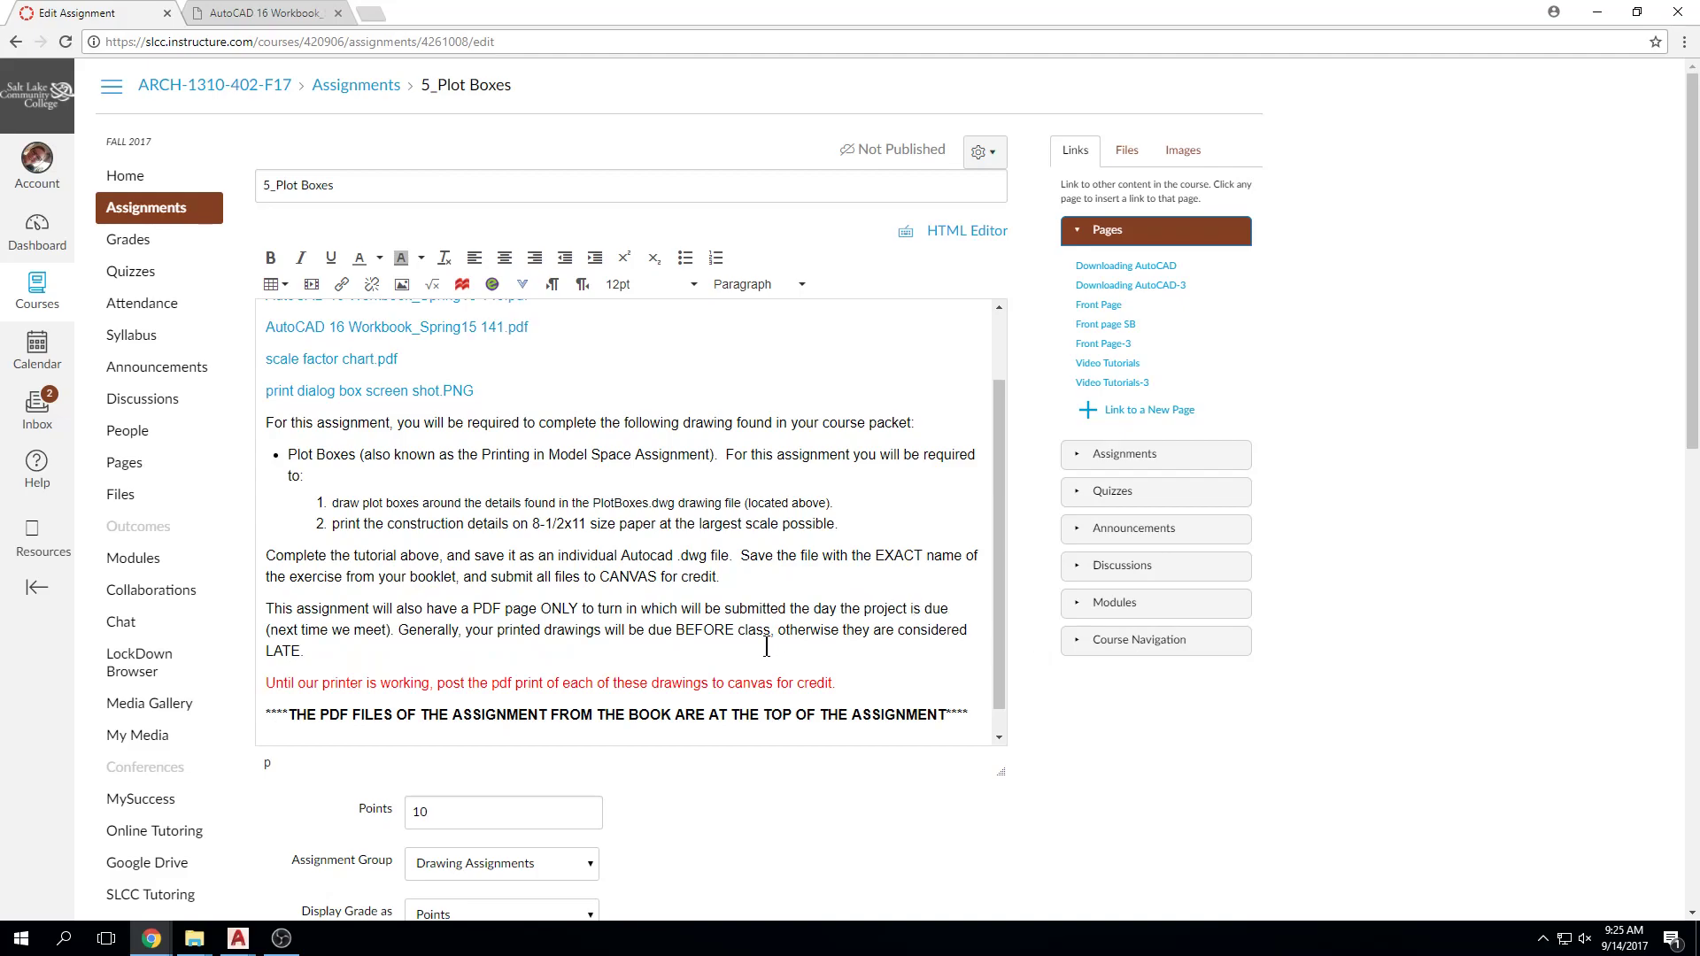
text(M)
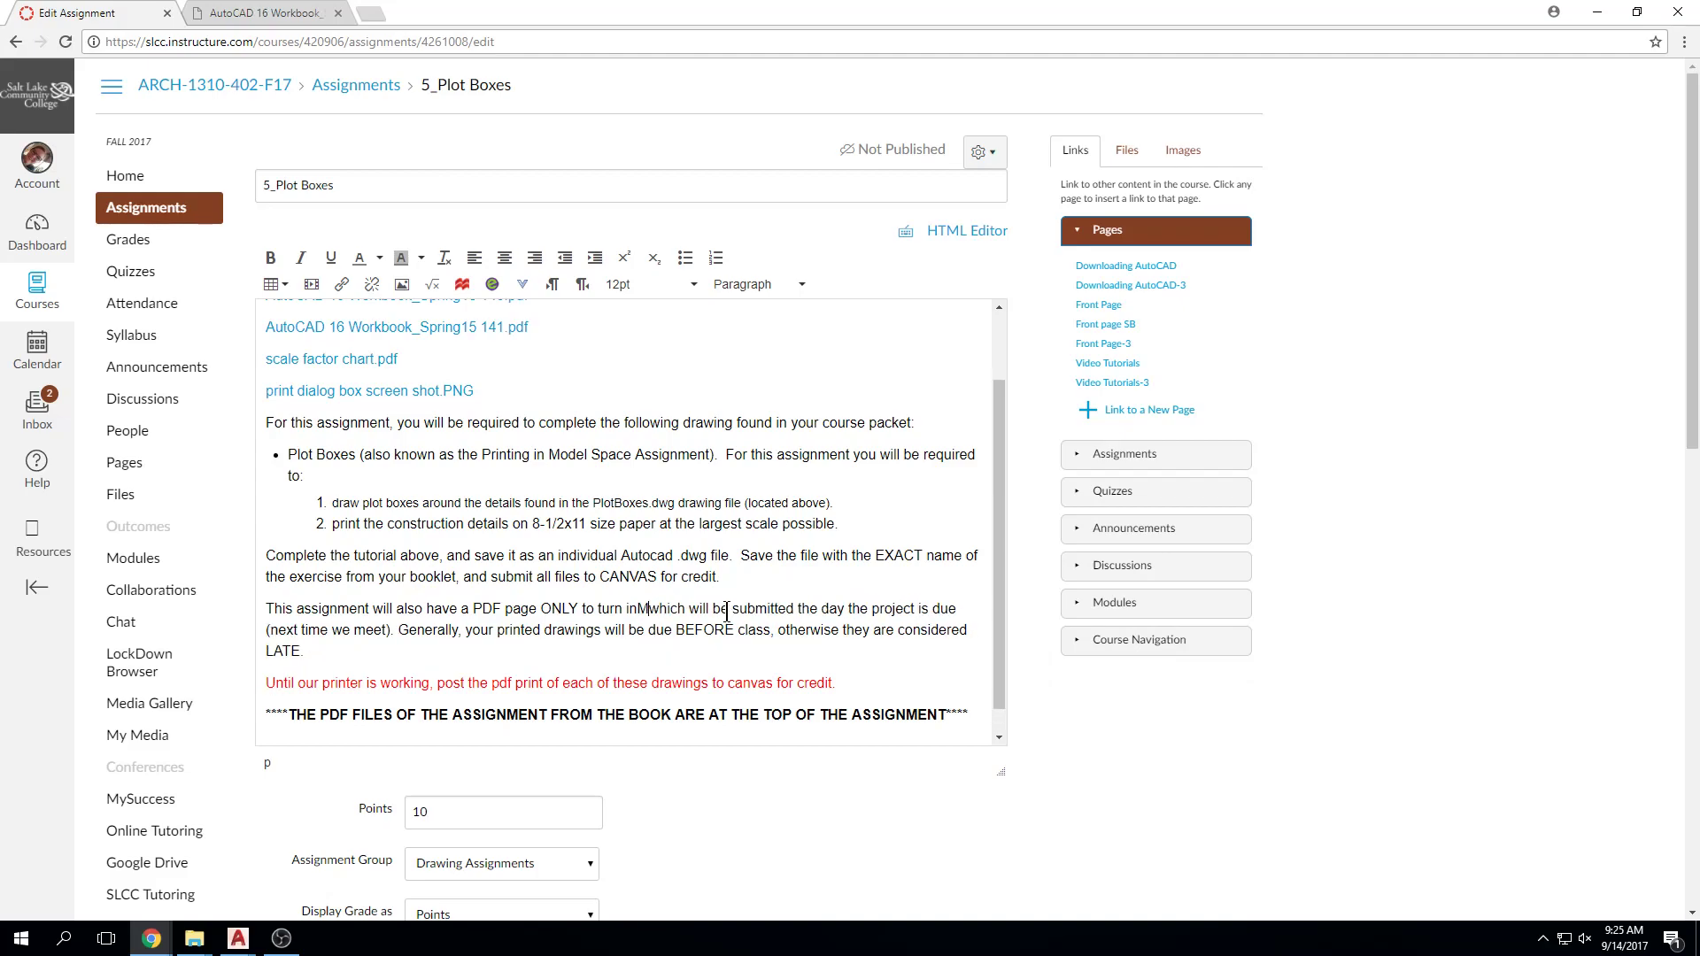
key(BackSpace)
text(,)
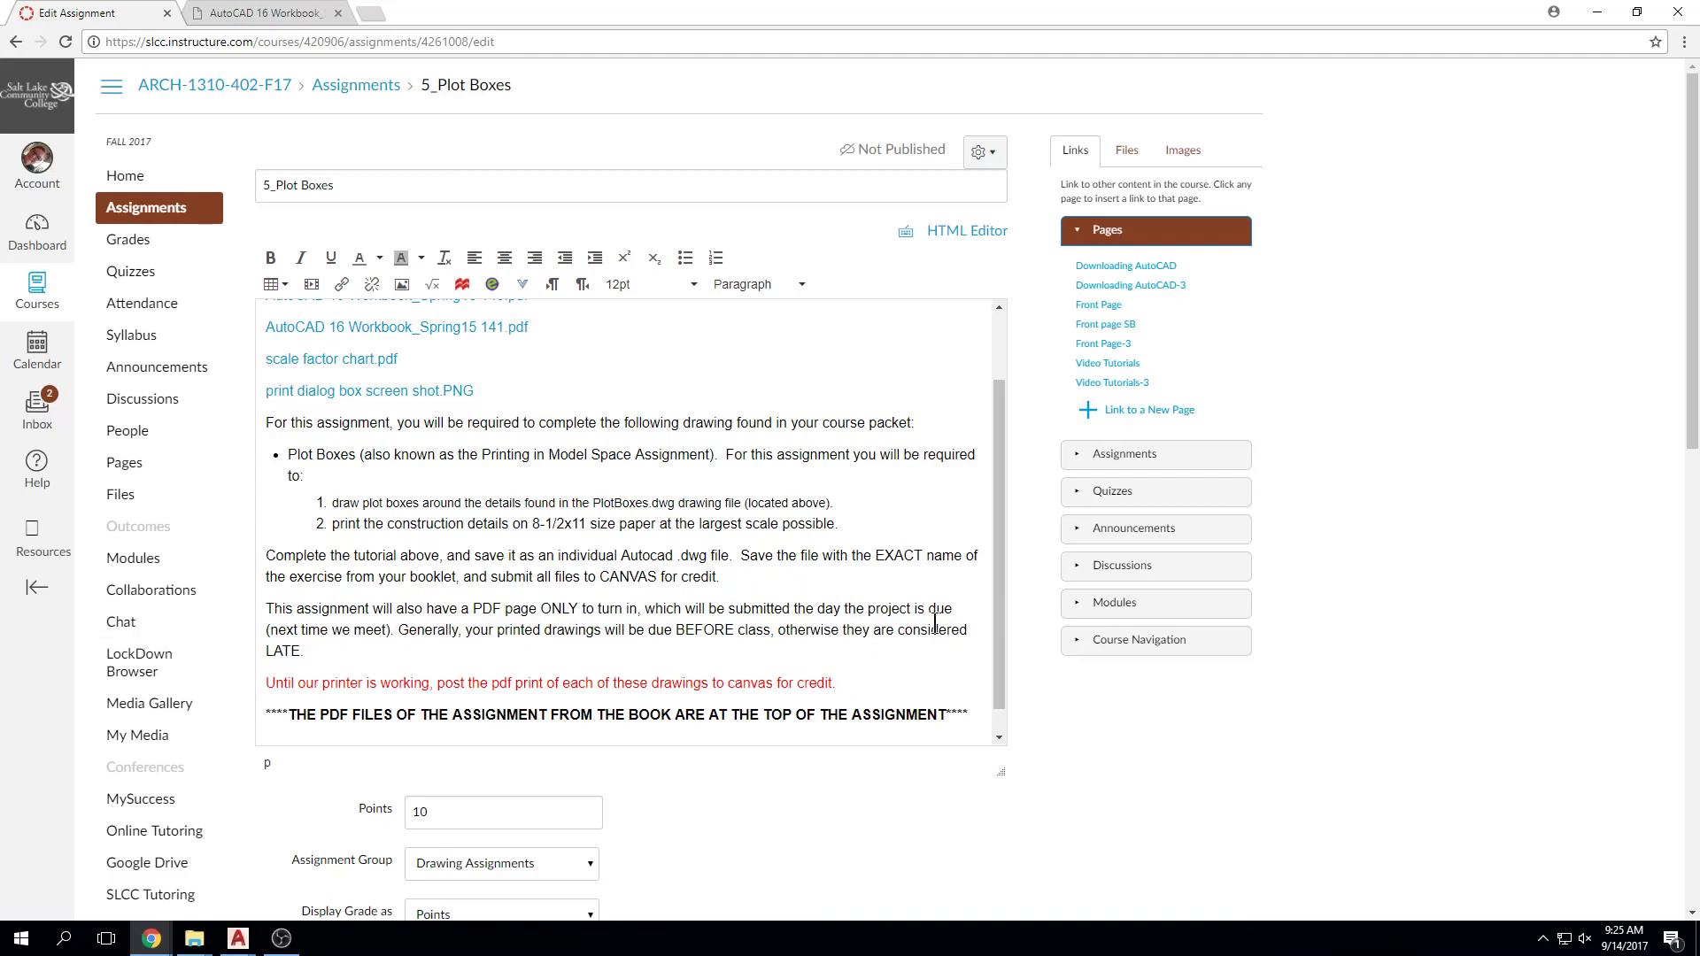
drag(388, 630, 261, 643)
key(BackSpace)
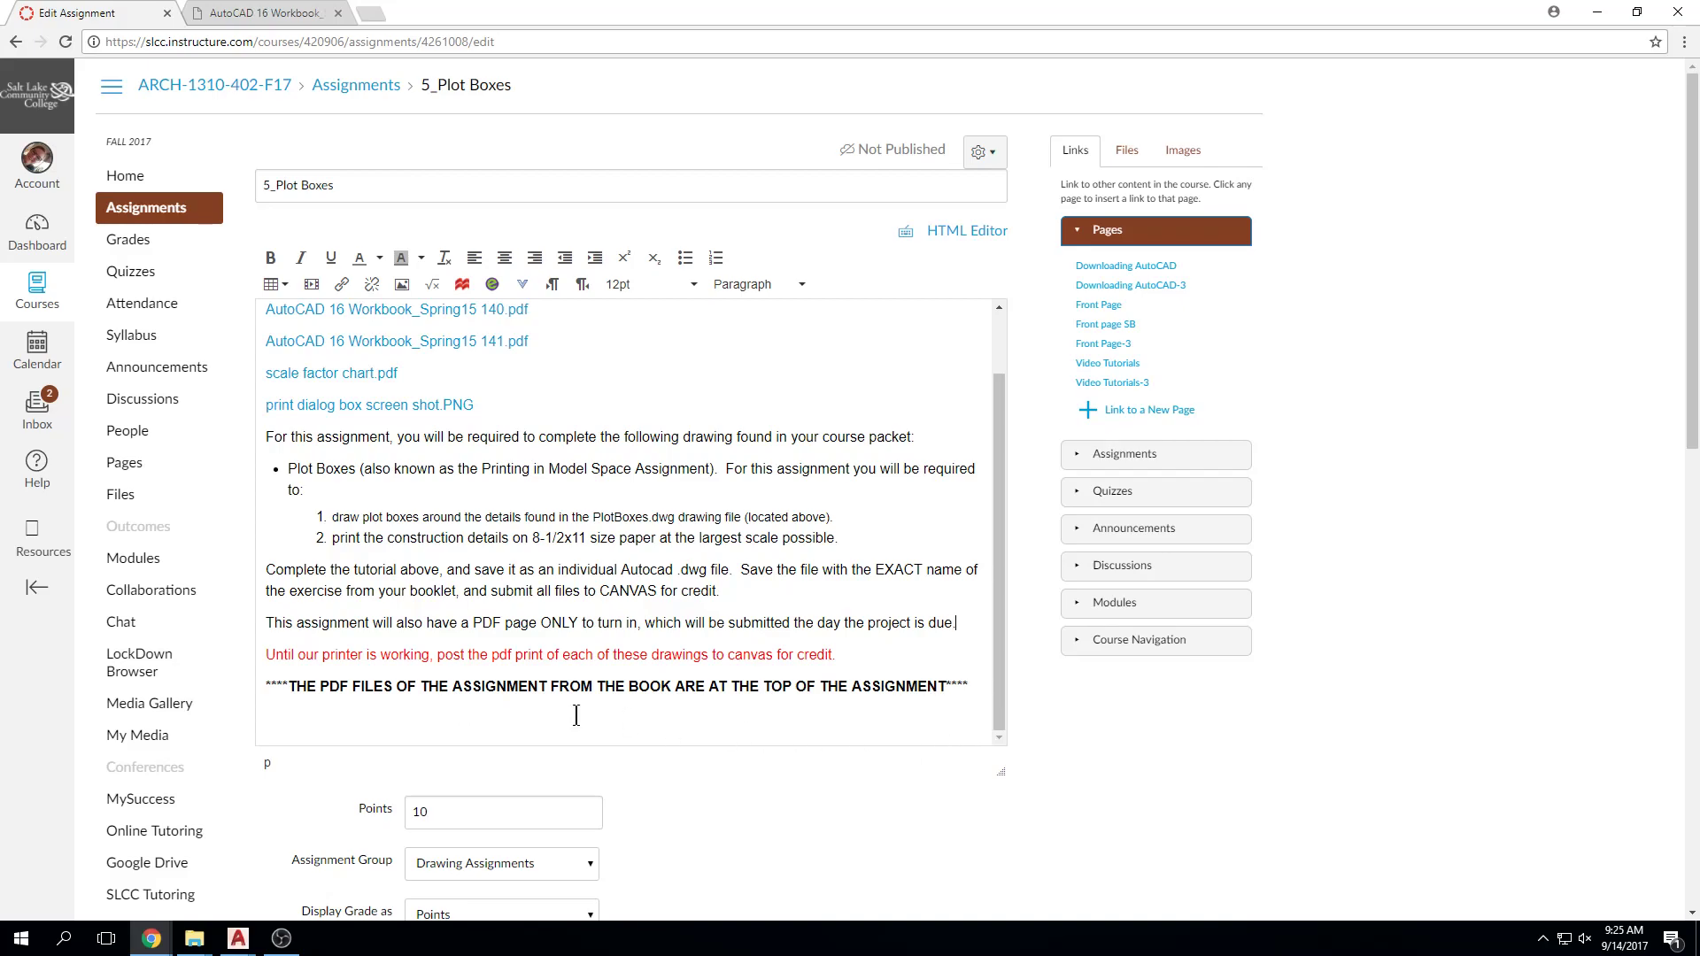
drag(866, 657, 281, 663)
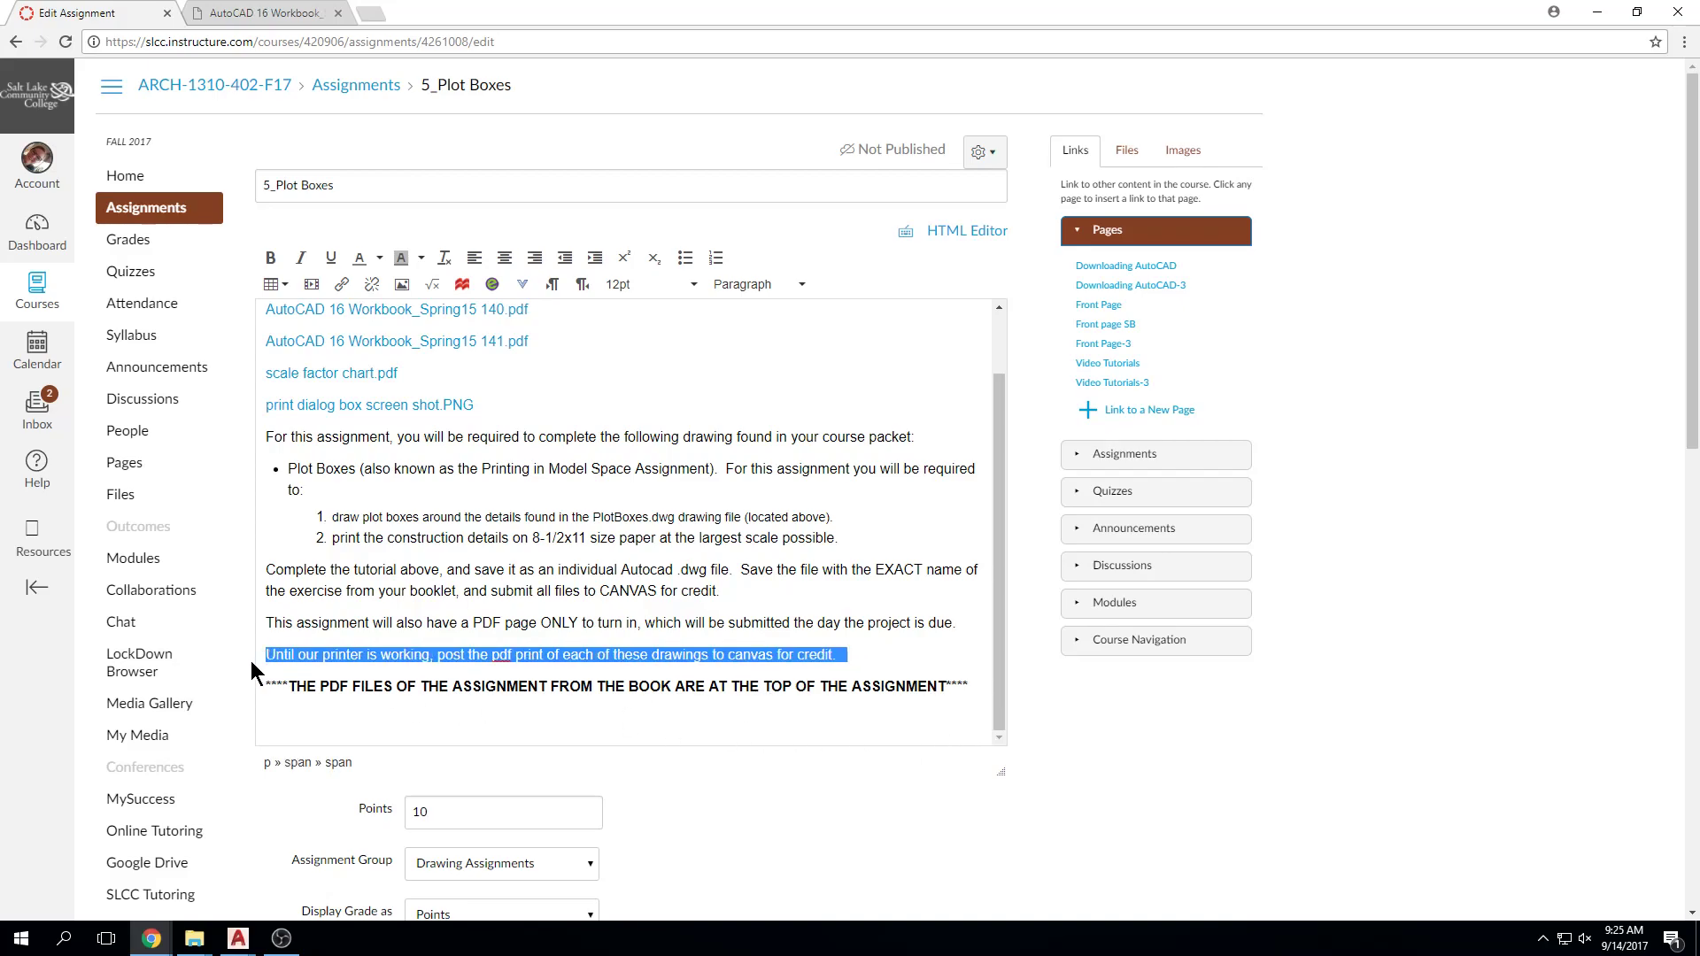
key(BackSpace)
key(BackSpace)
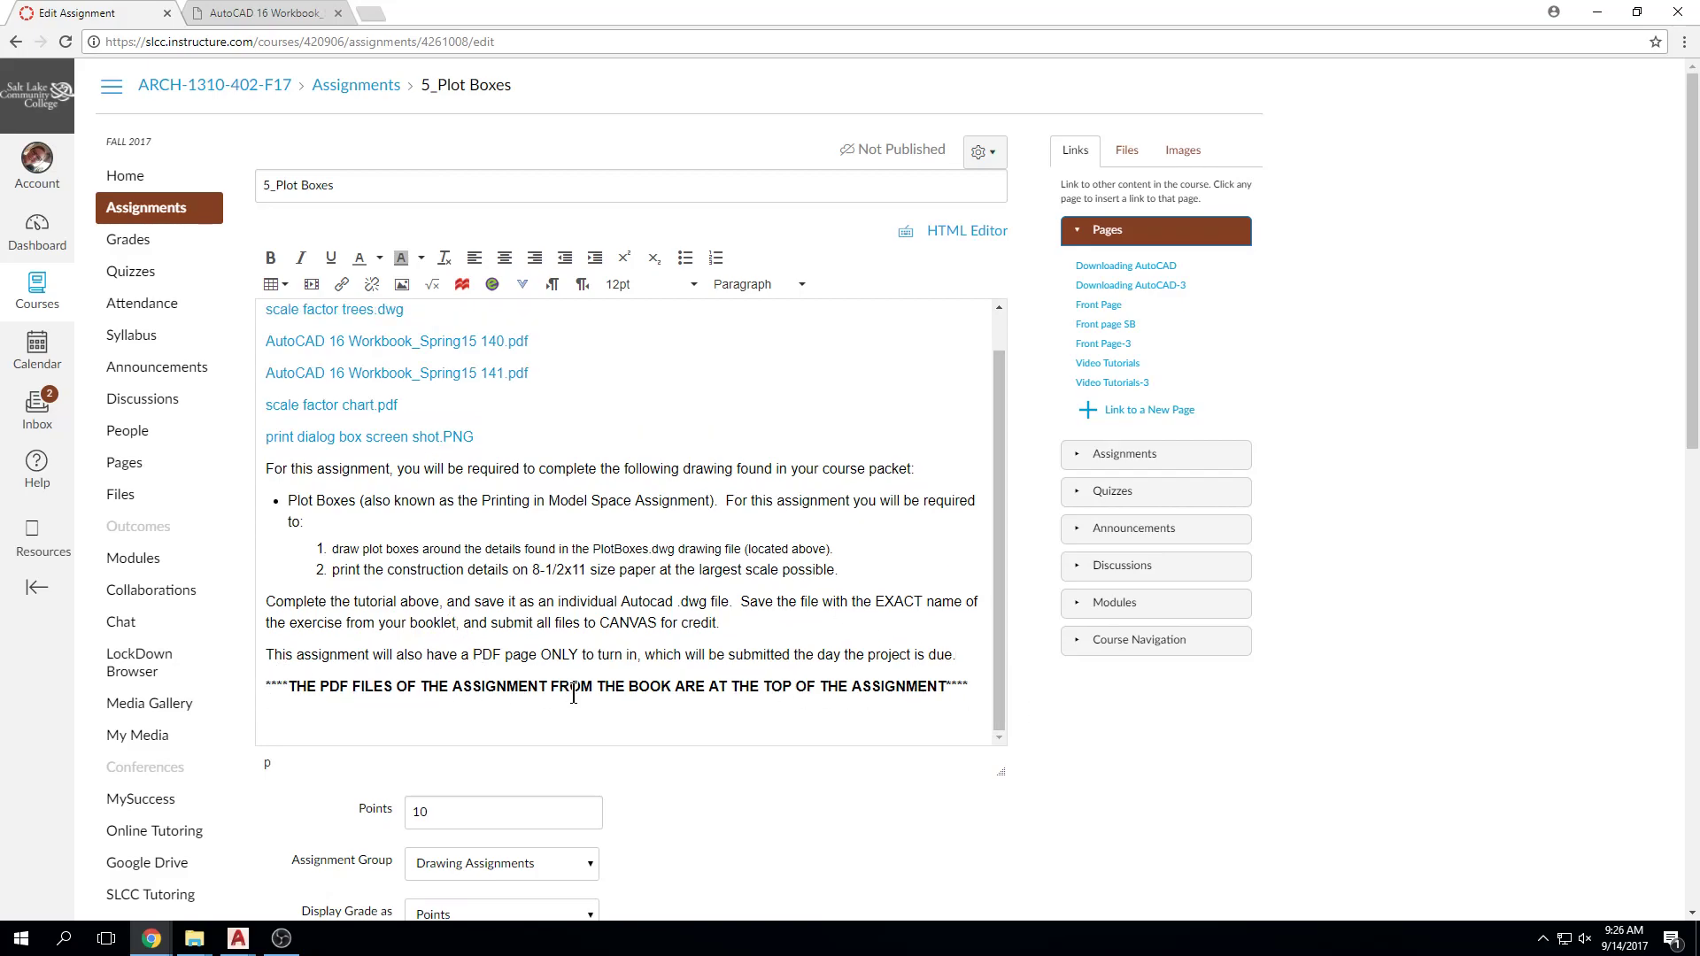
Step: Set the assignment due date to Sep 21 and the until date to Sep 28
scroll(853, 804, down, 1)
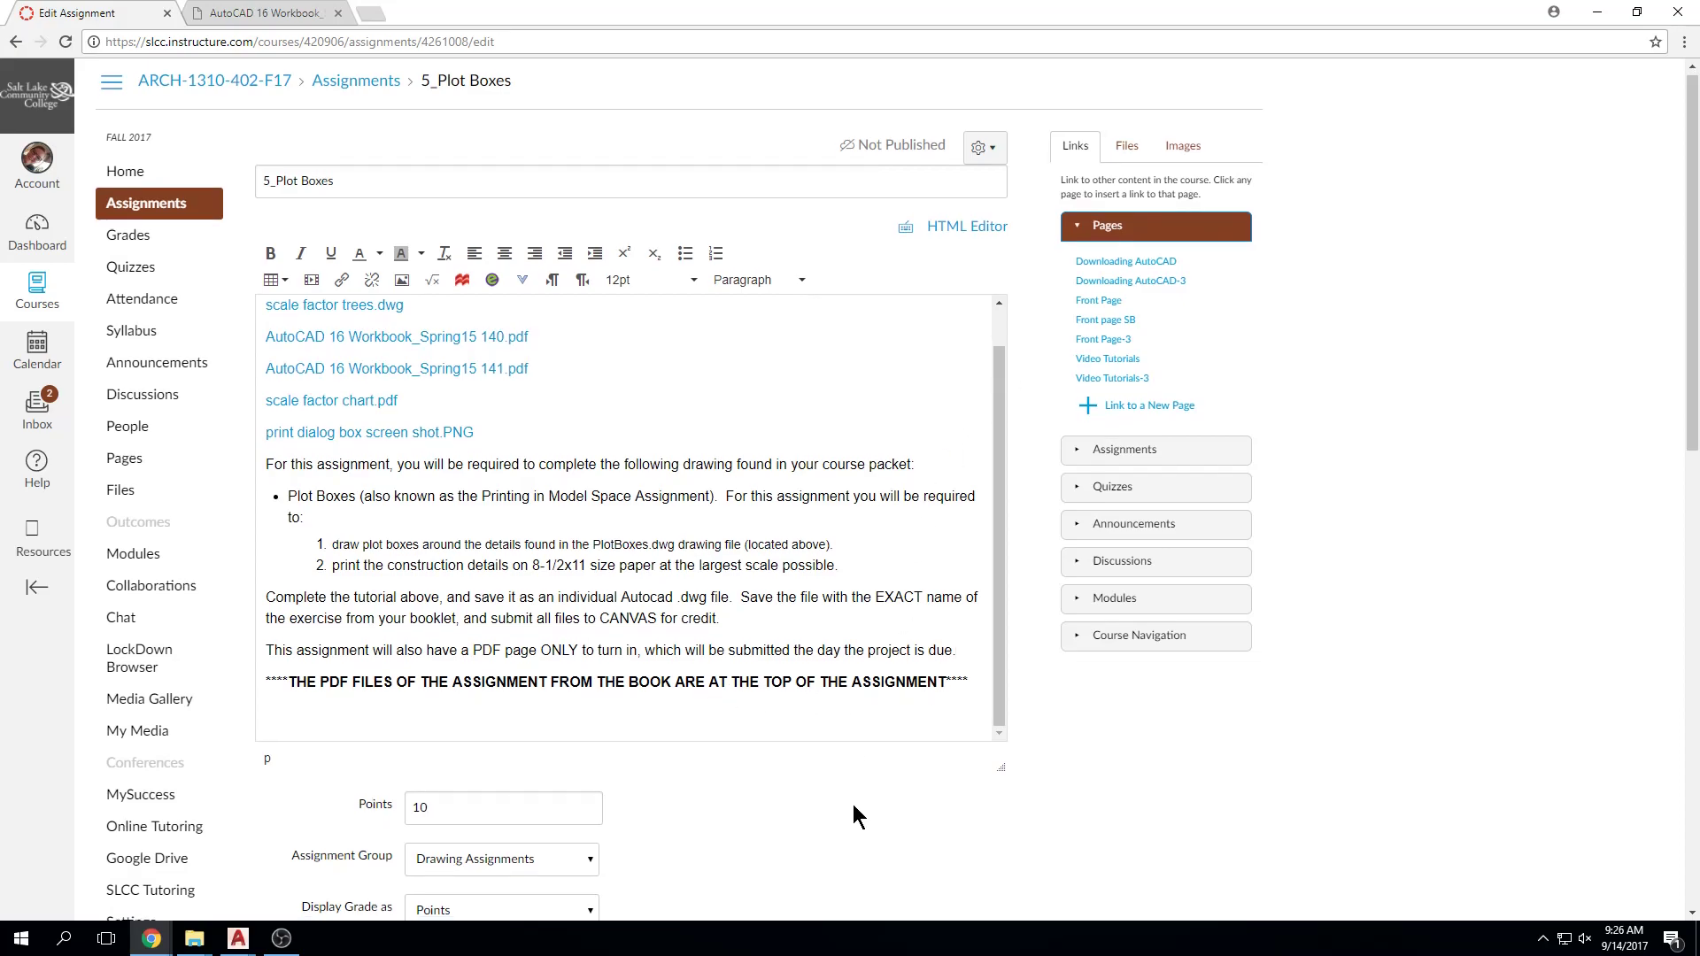
scroll(842, 782, up, 1)
scroll(1055, 614, down, 7)
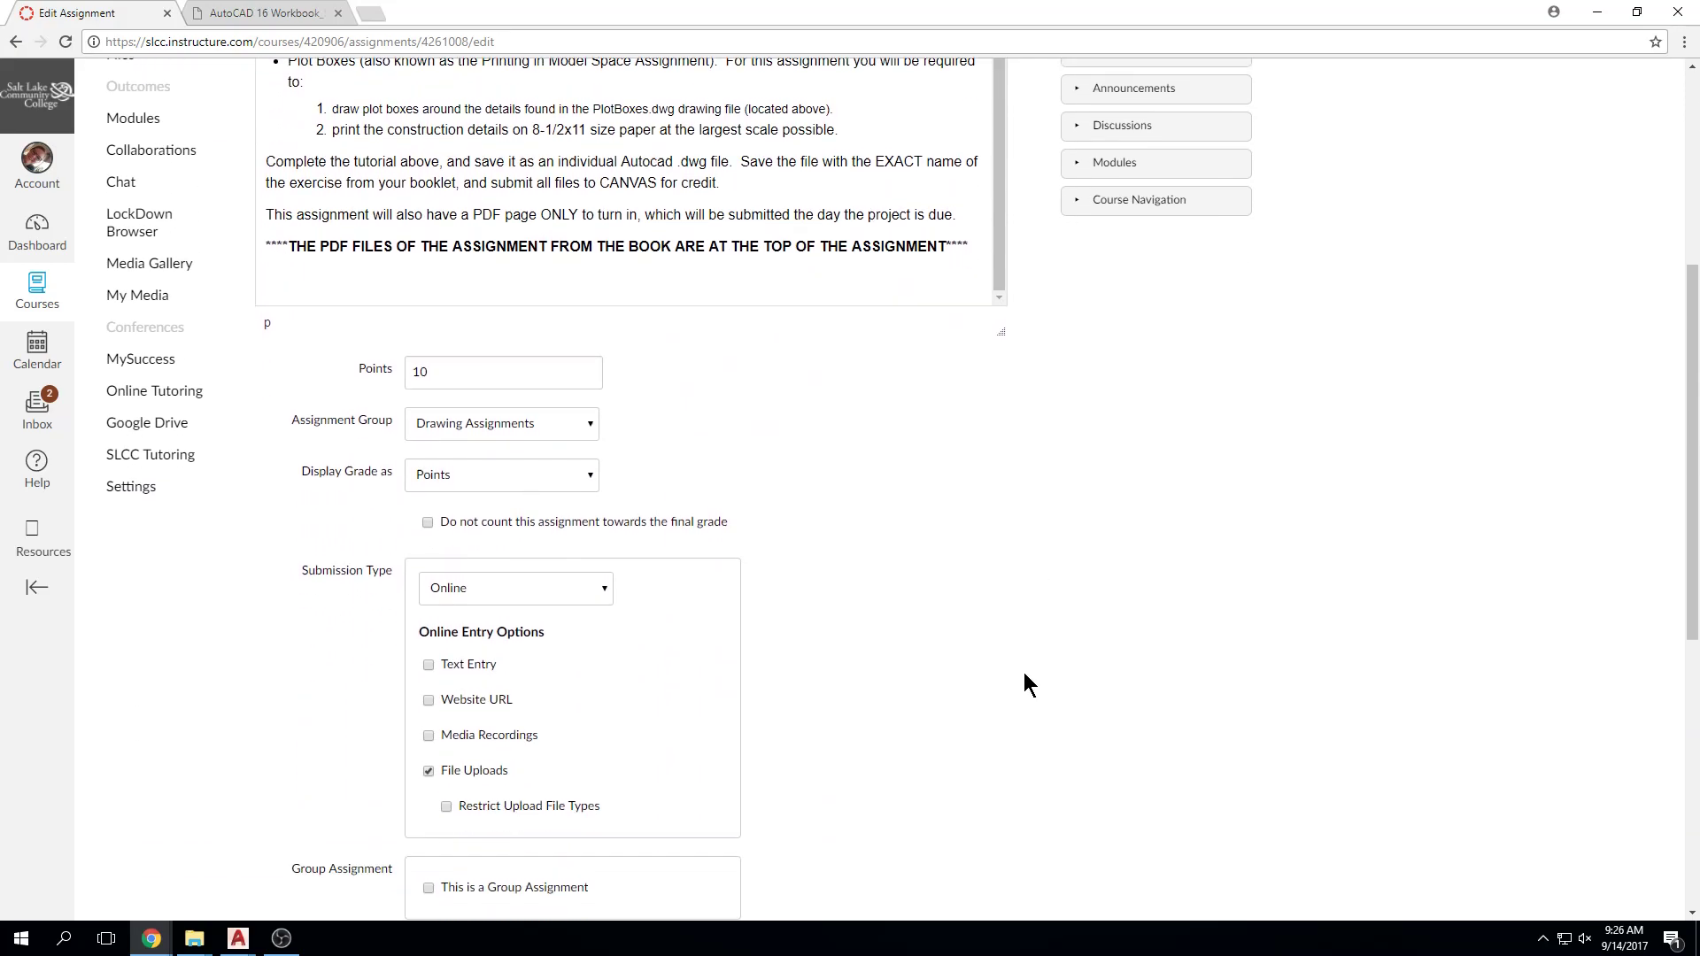
scroll(1018, 682, down, 5)
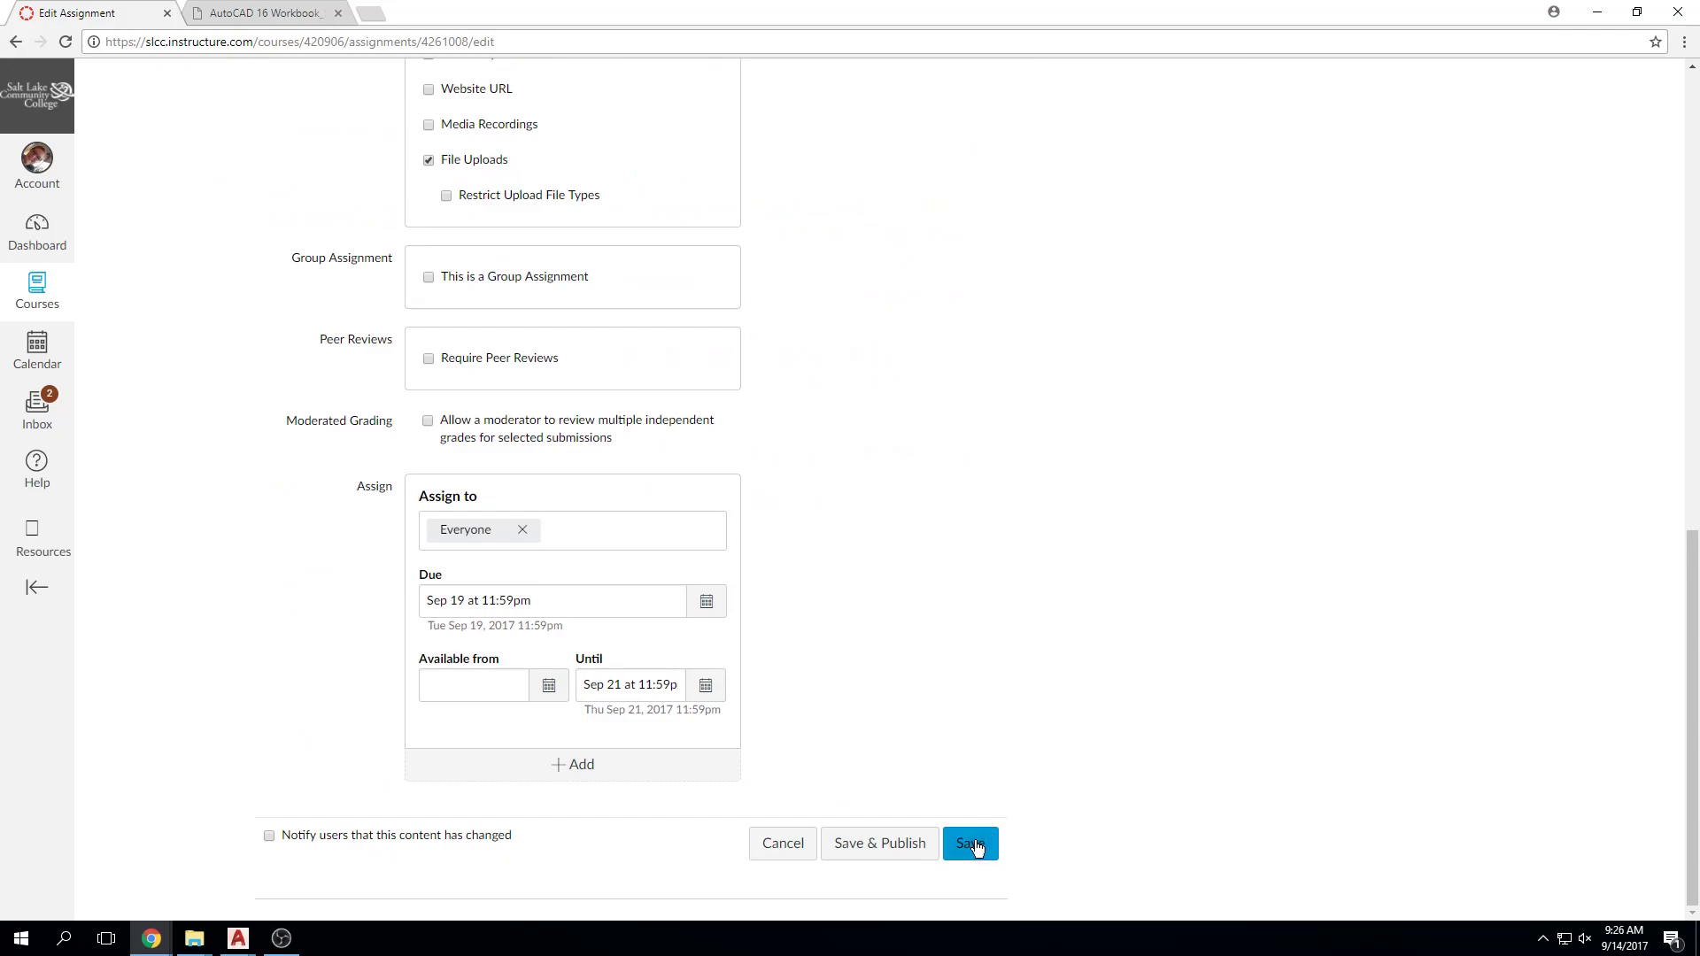
click(706, 602)
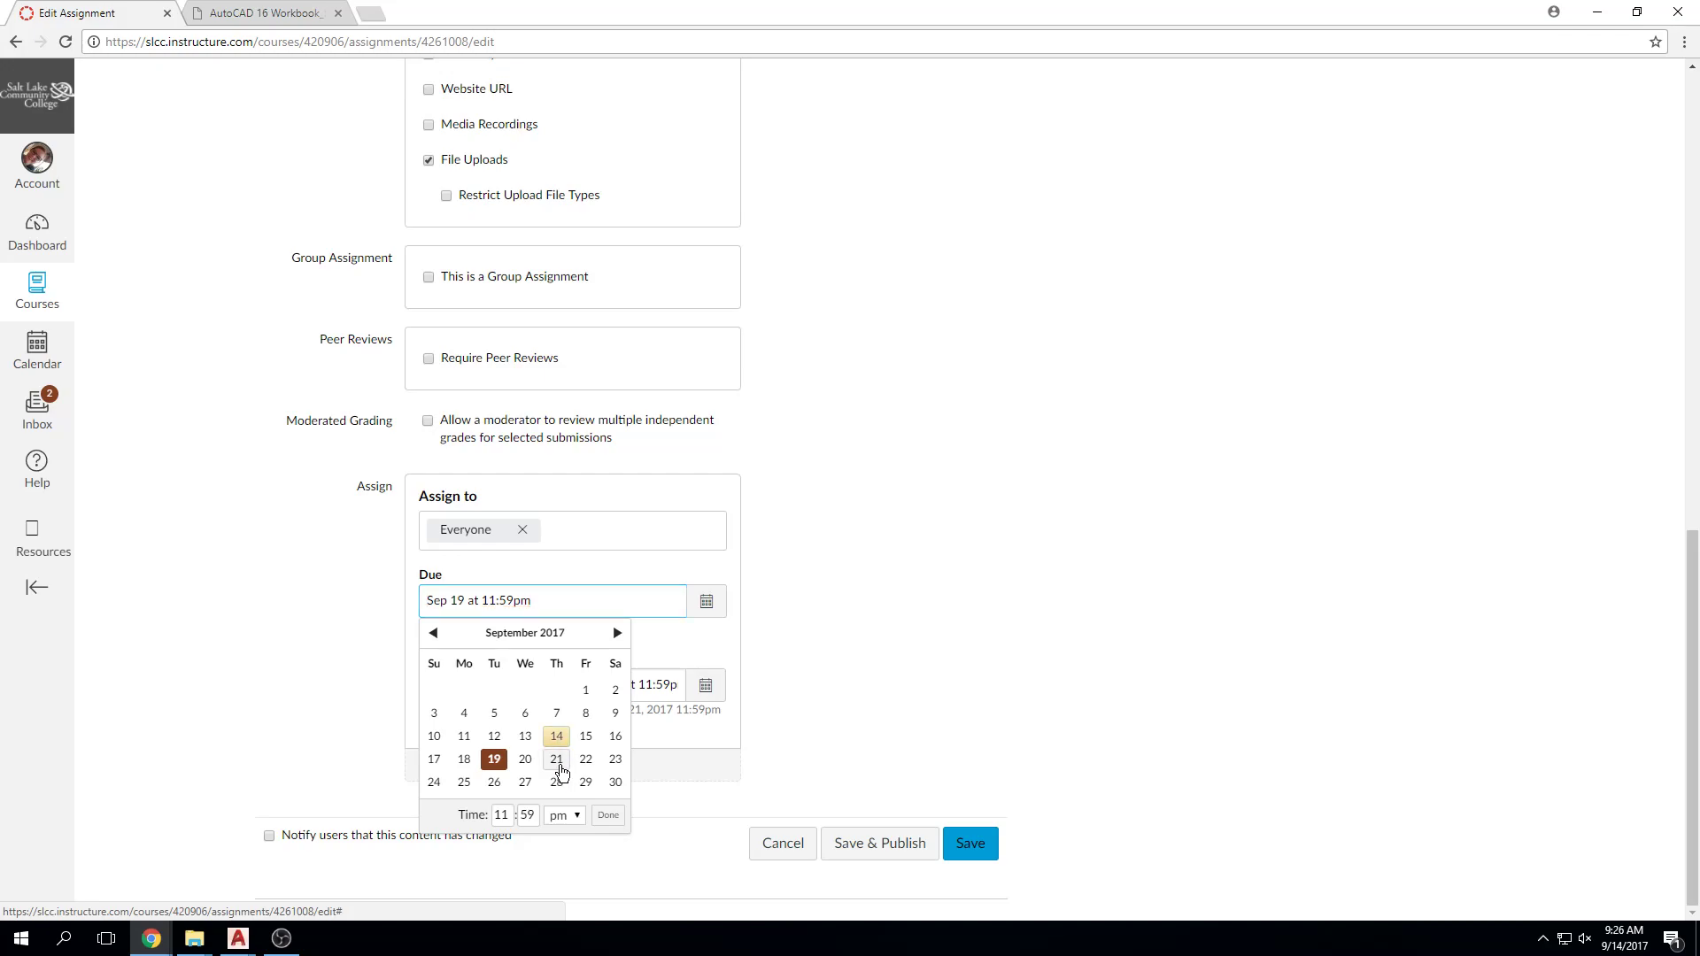
click(557, 762)
click(606, 816)
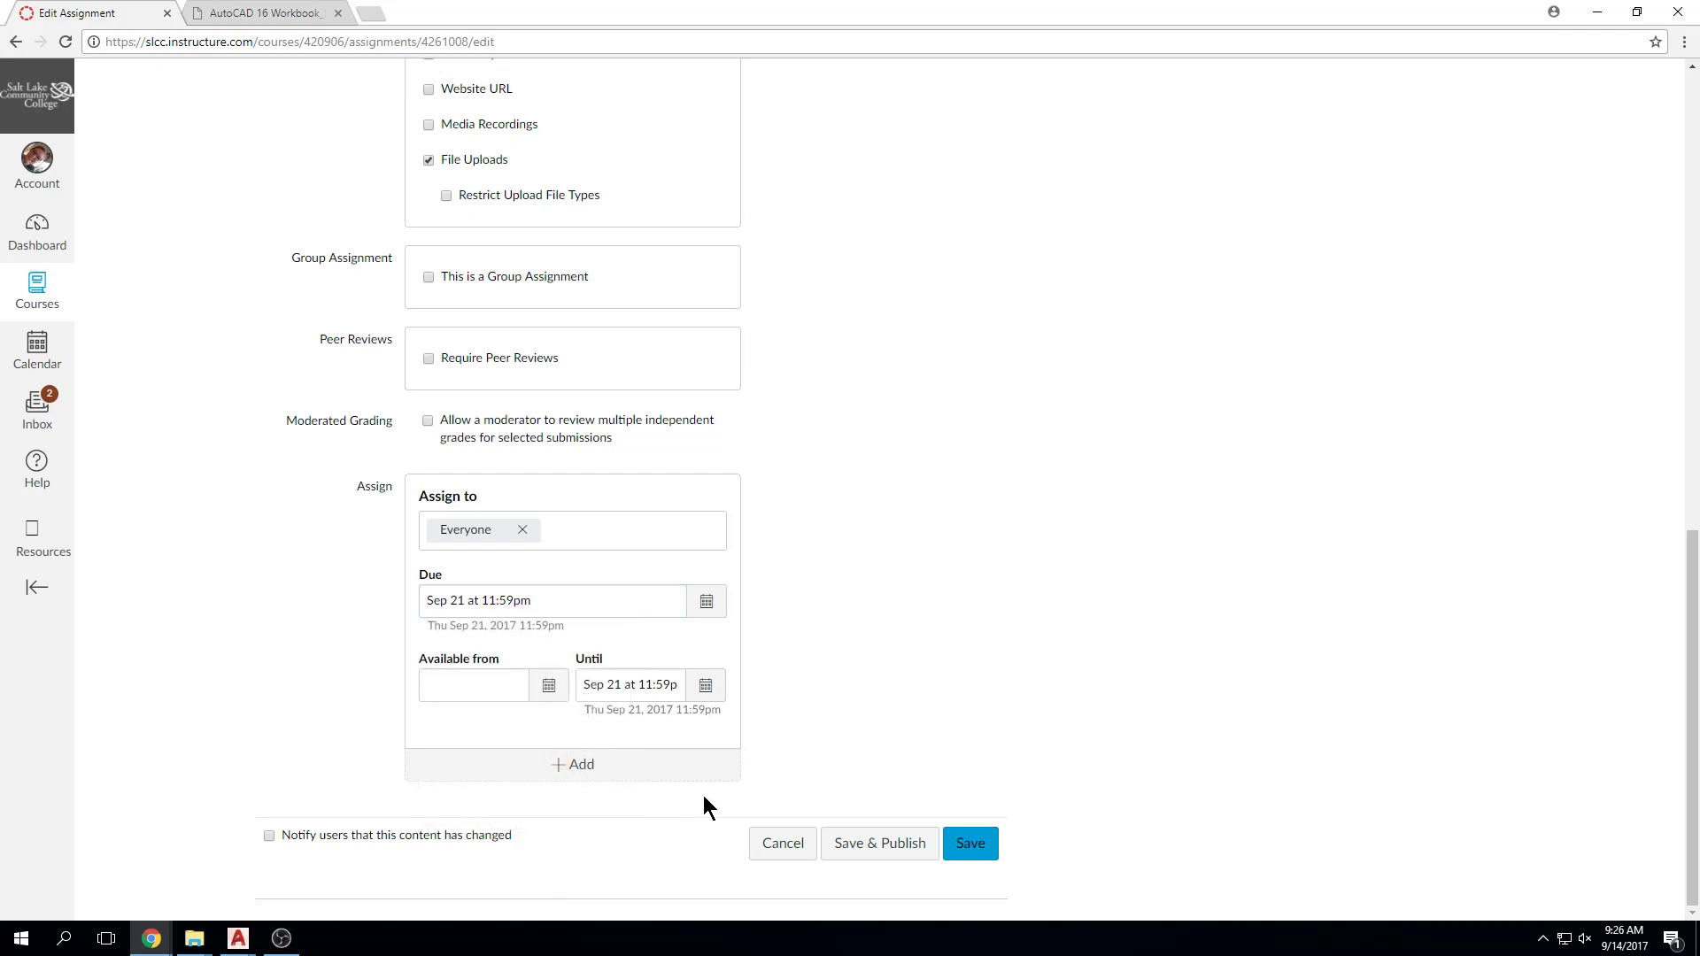
click(706, 686)
click(713, 866)
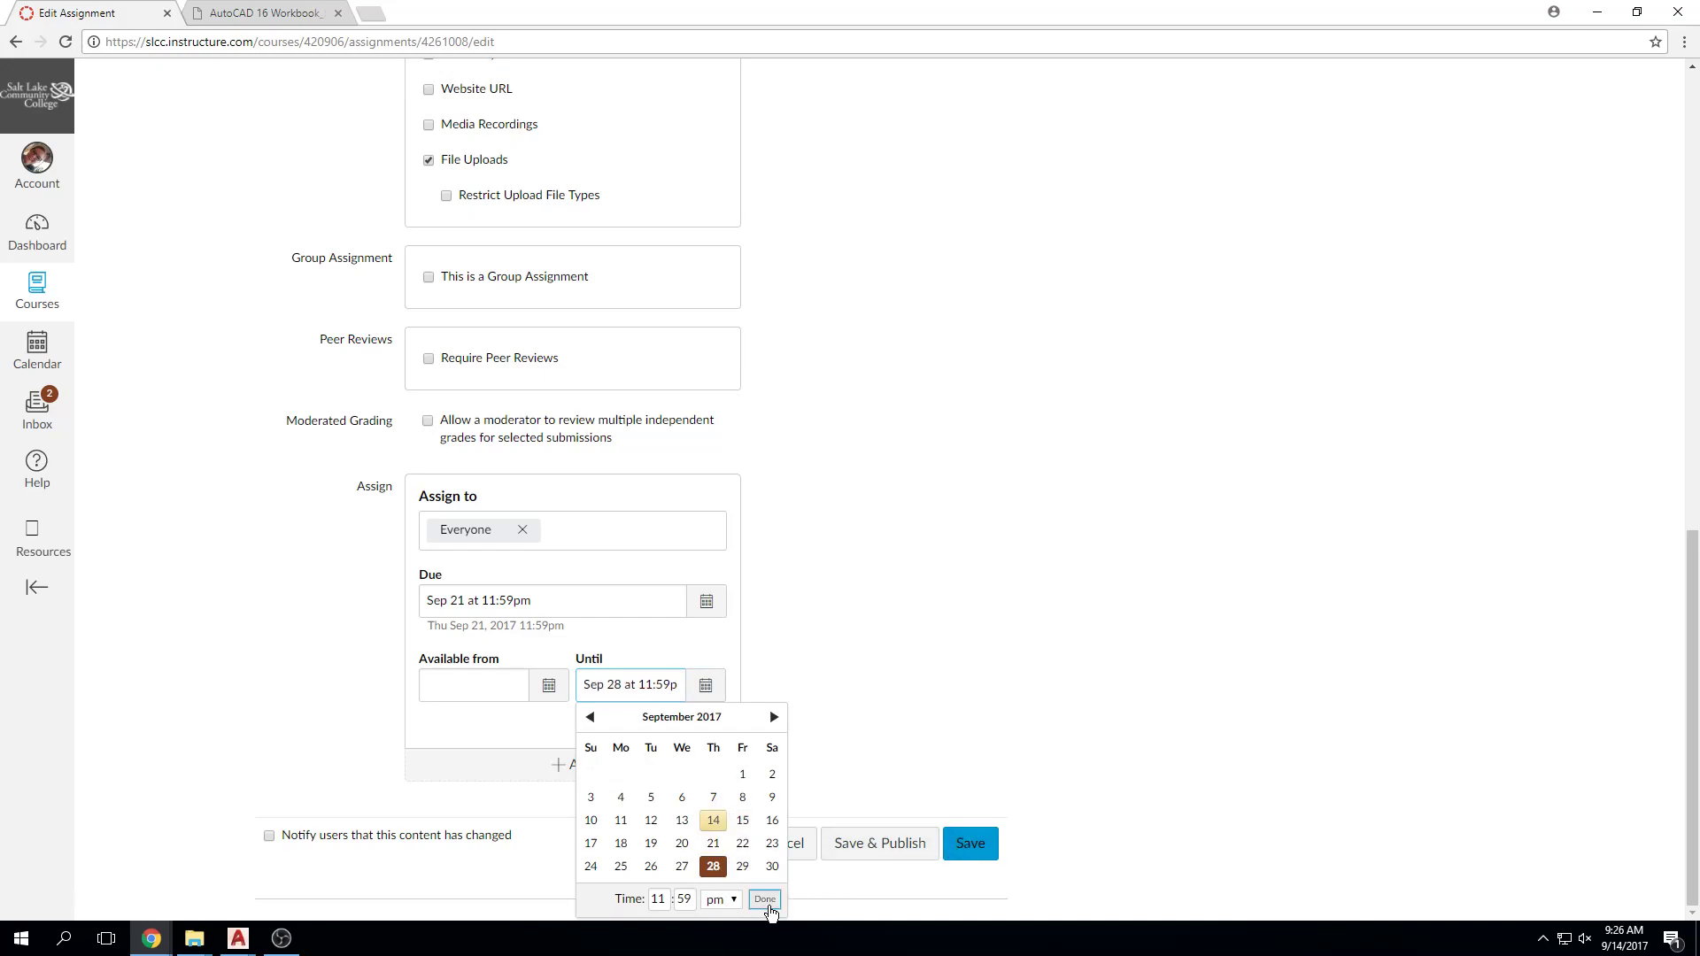
click(764, 899)
Step: Save and publish the 5_Plot Boxes assignment, then reopen it and save again
click(882, 846)
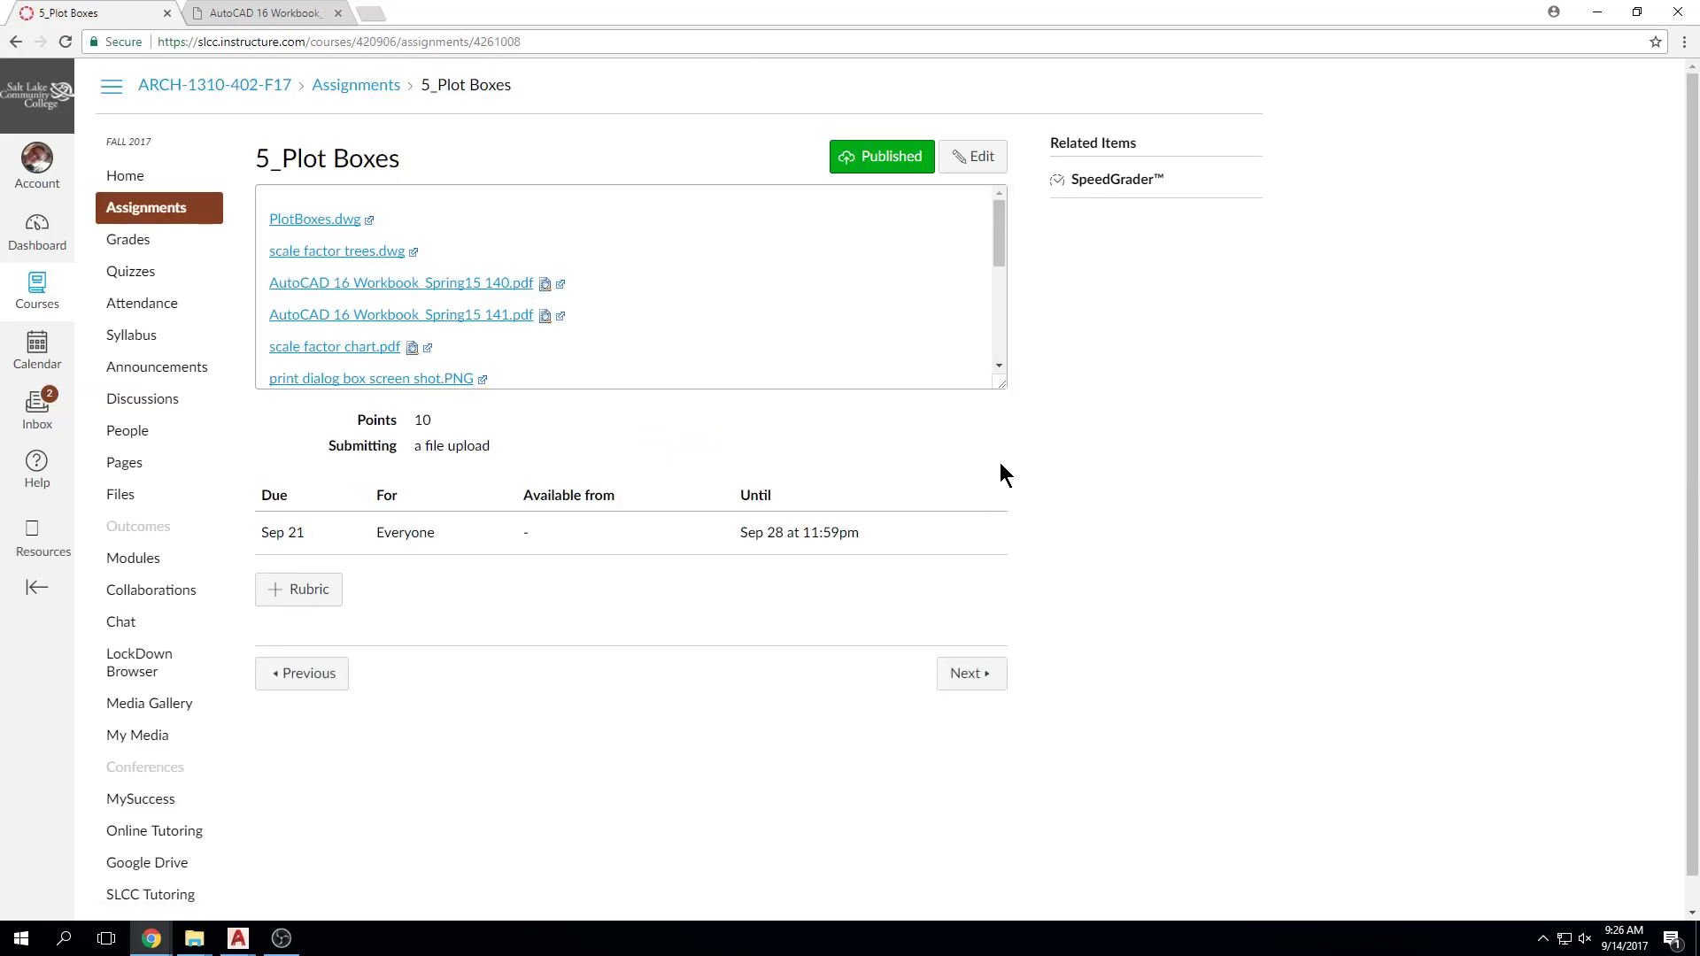
click(974, 160)
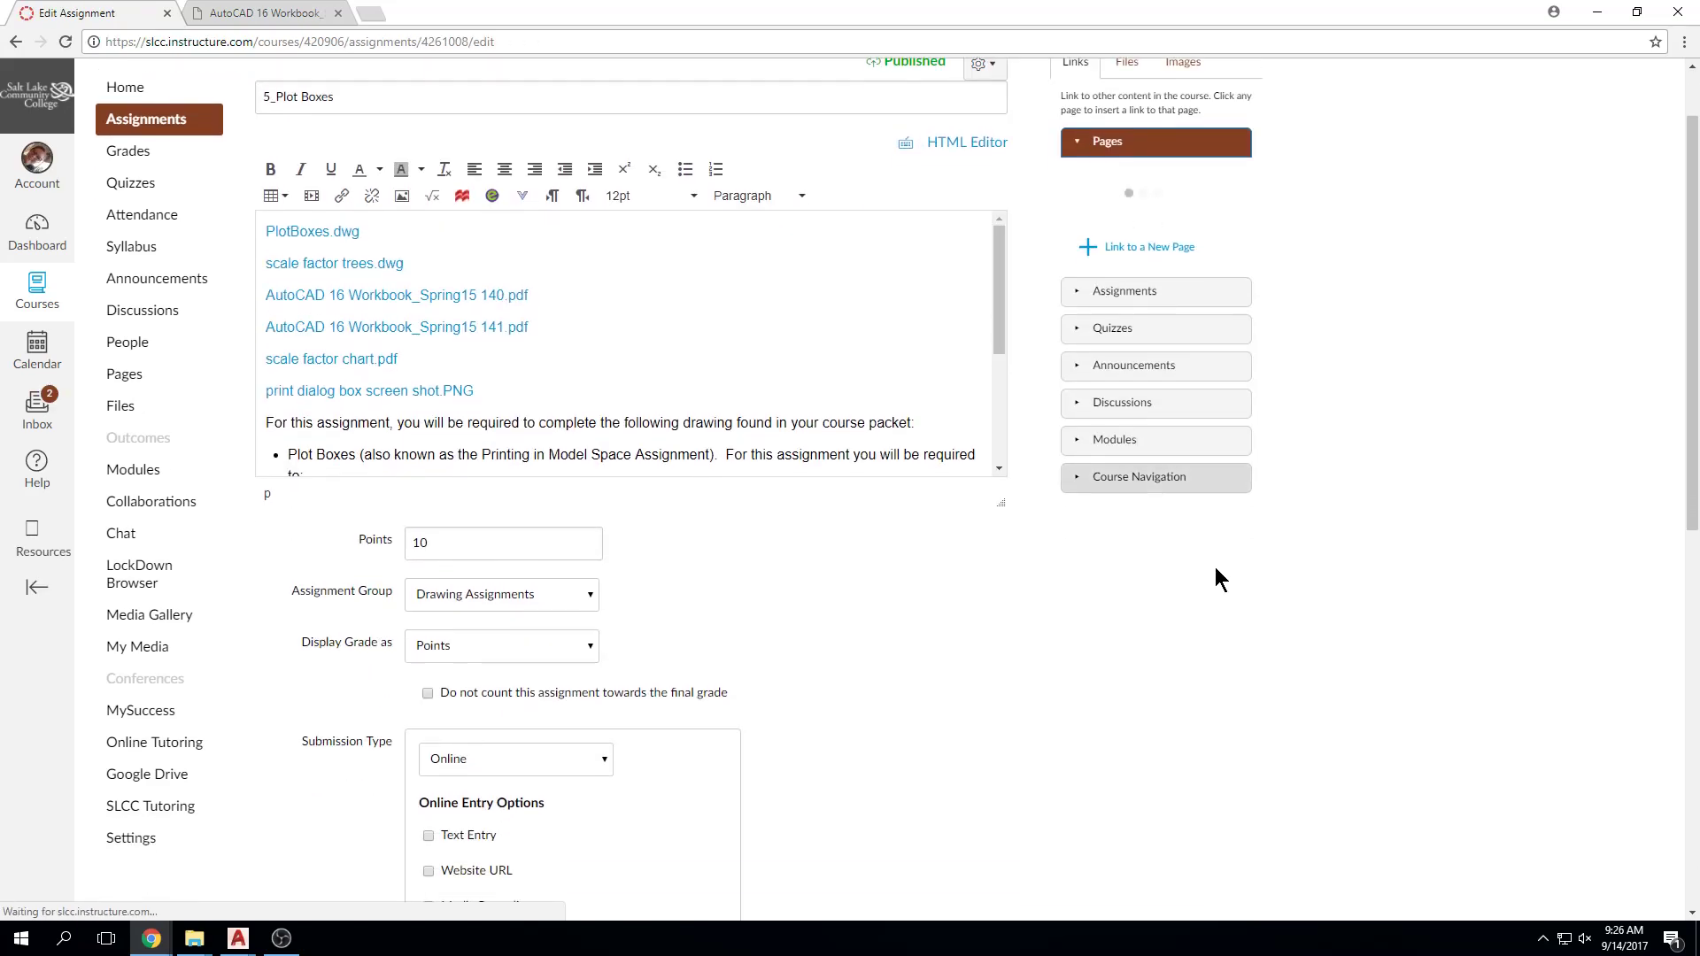
scroll(1121, 639, down, 4)
scroll(712, 765, down, 2)
scroll(863, 207, up, 7)
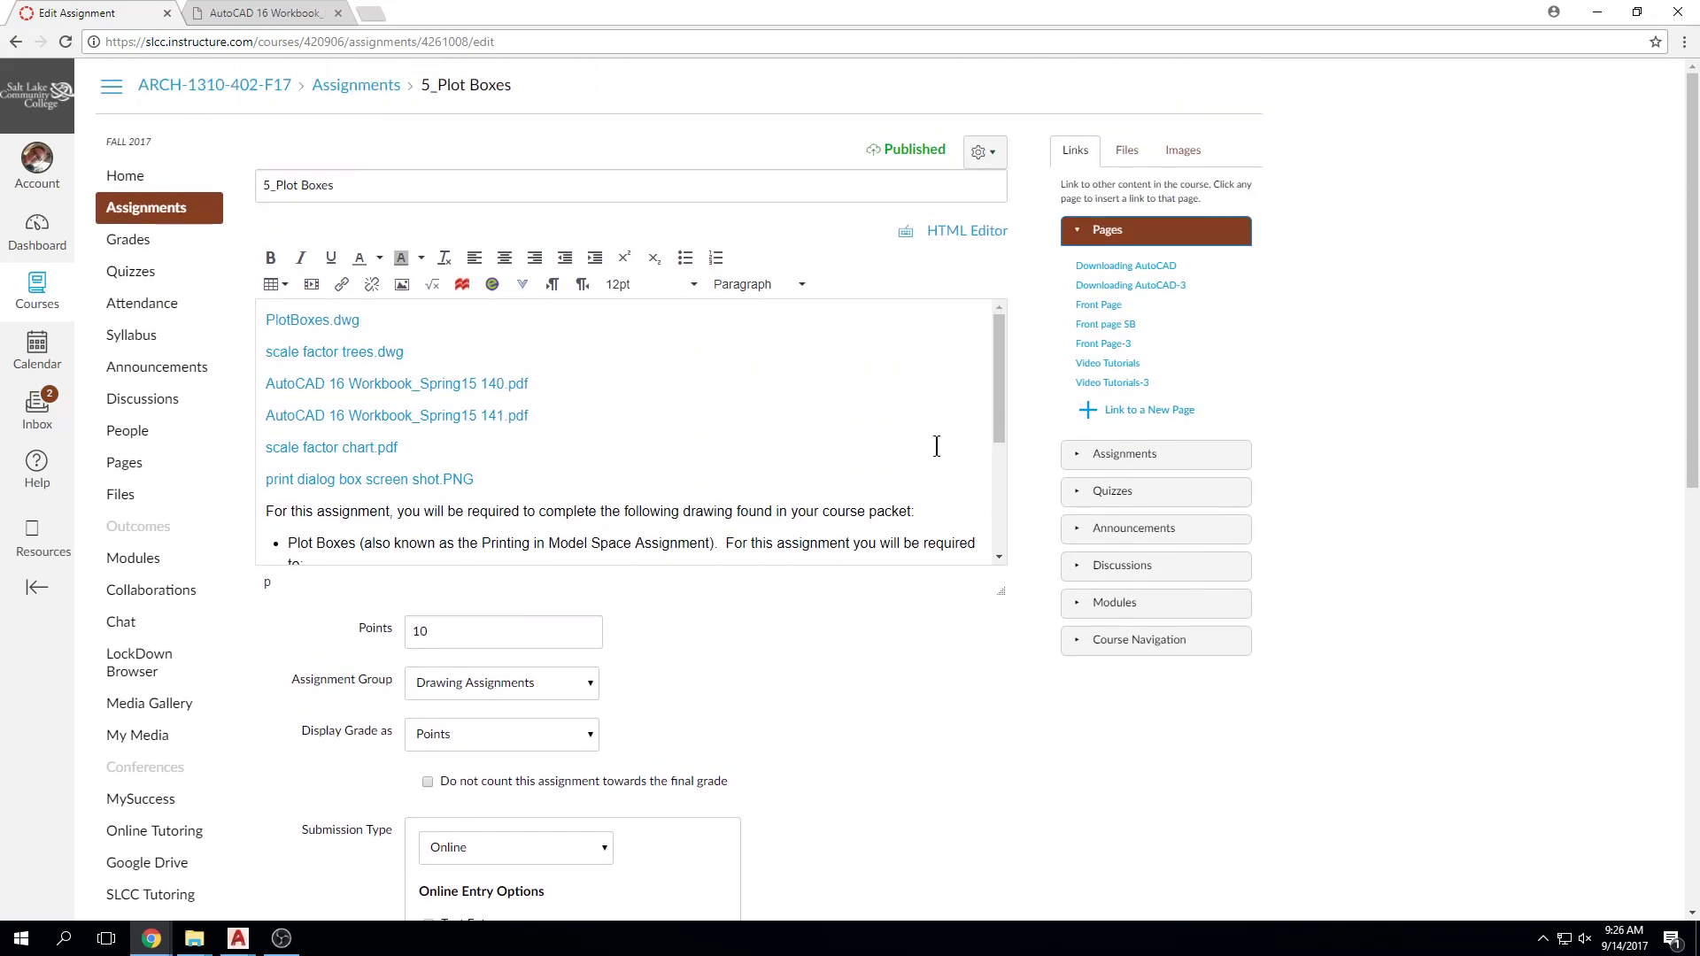
scroll(949, 646, down, 10)
click(985, 857)
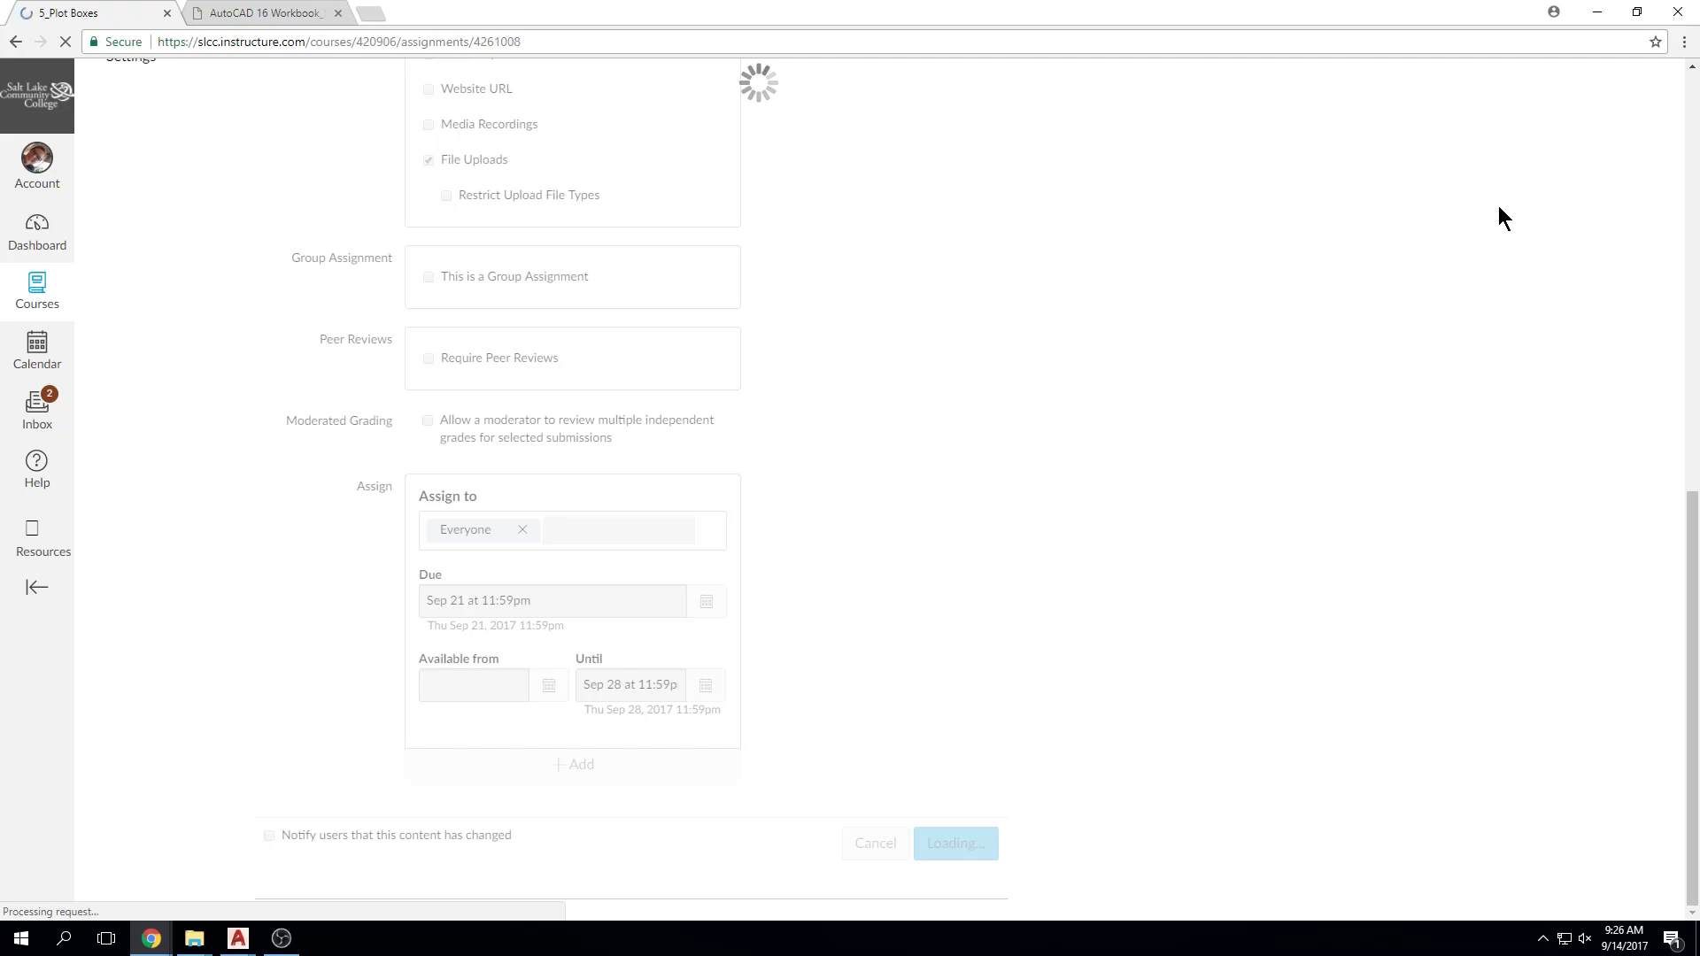
scroll(604, 269, down, 3)
scroll(434, 266, up, 1)
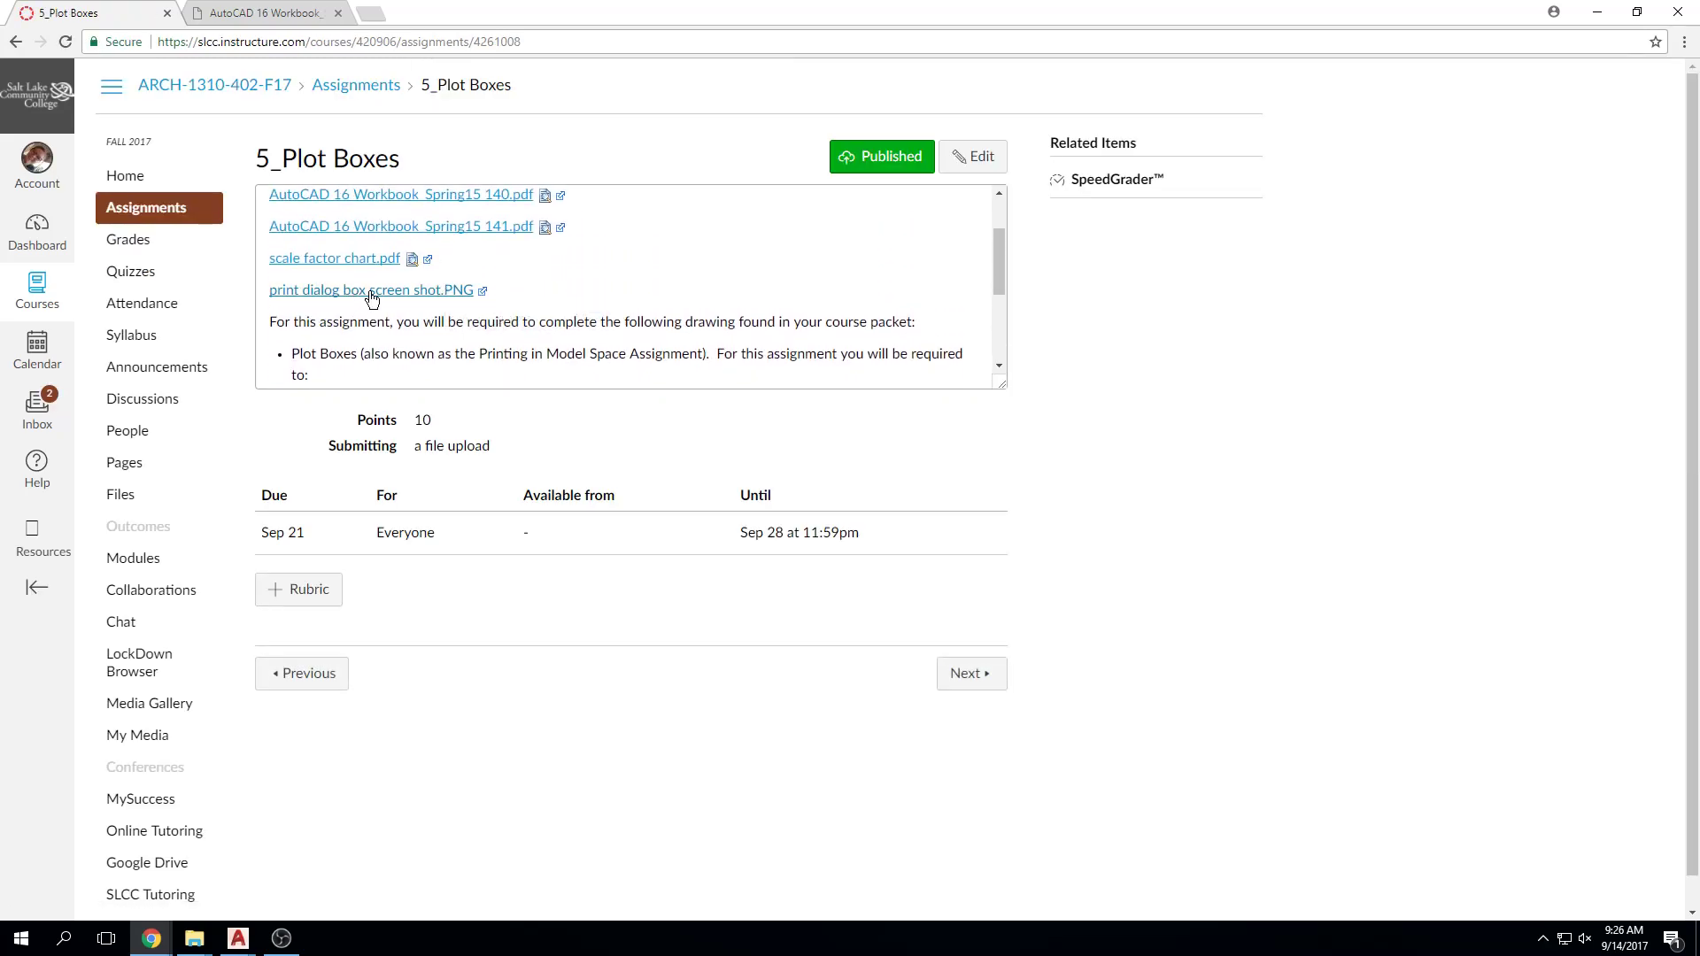
click(411, 289)
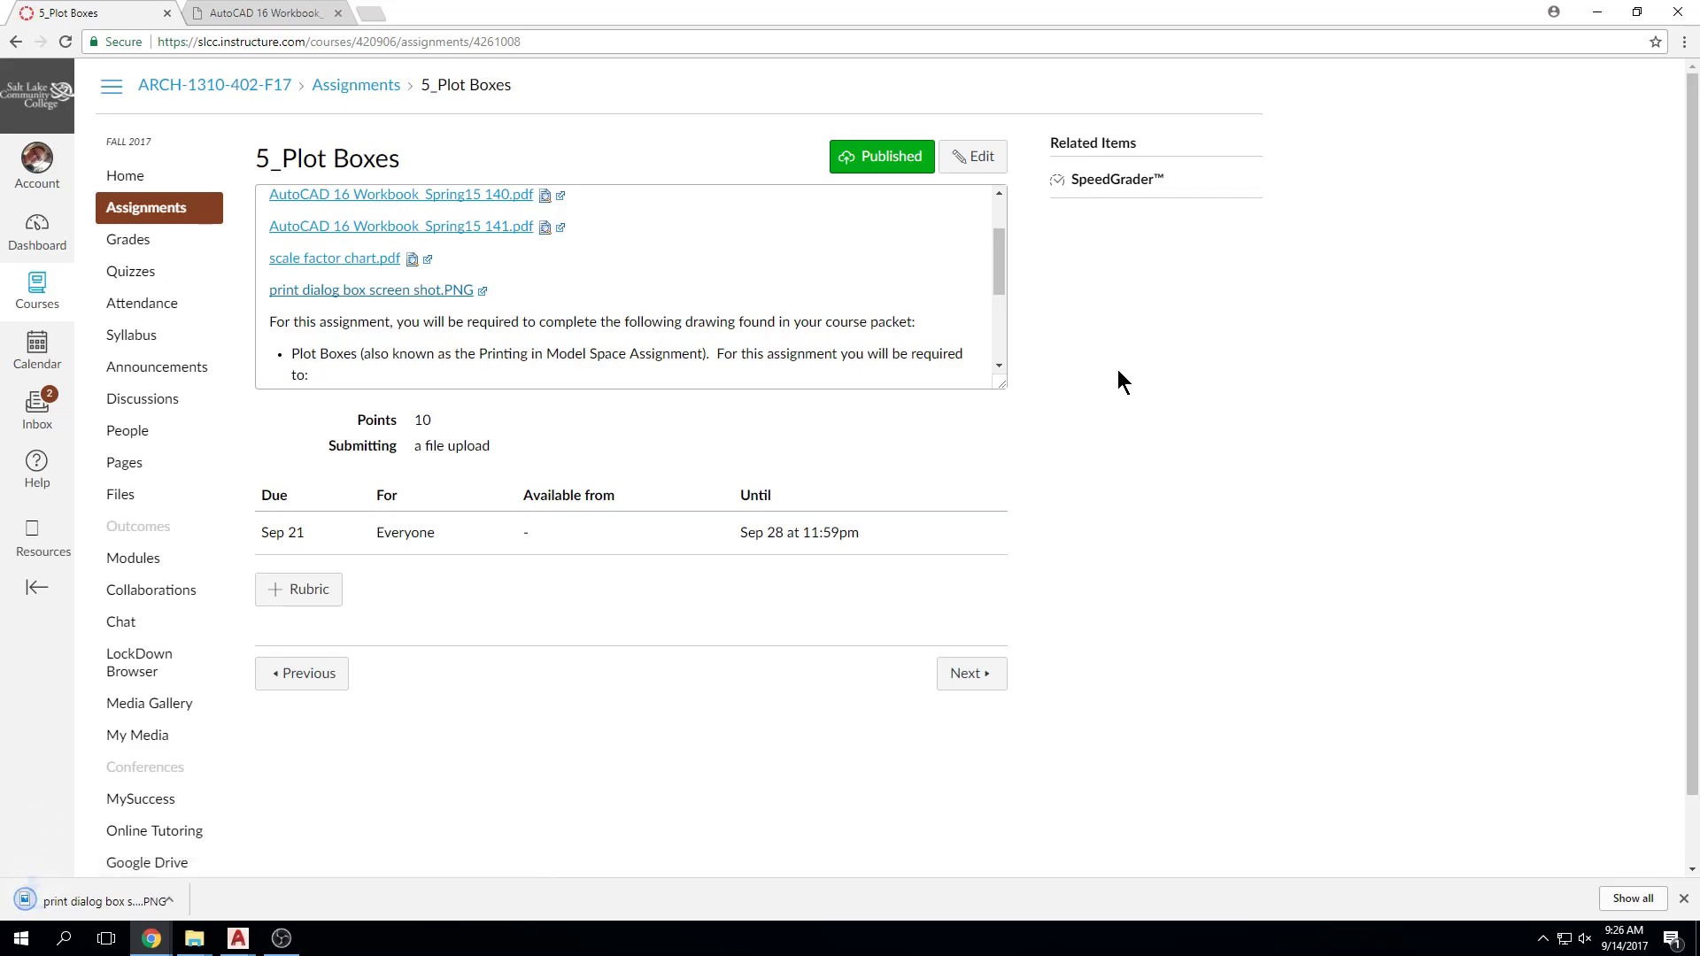
click(106, 938)
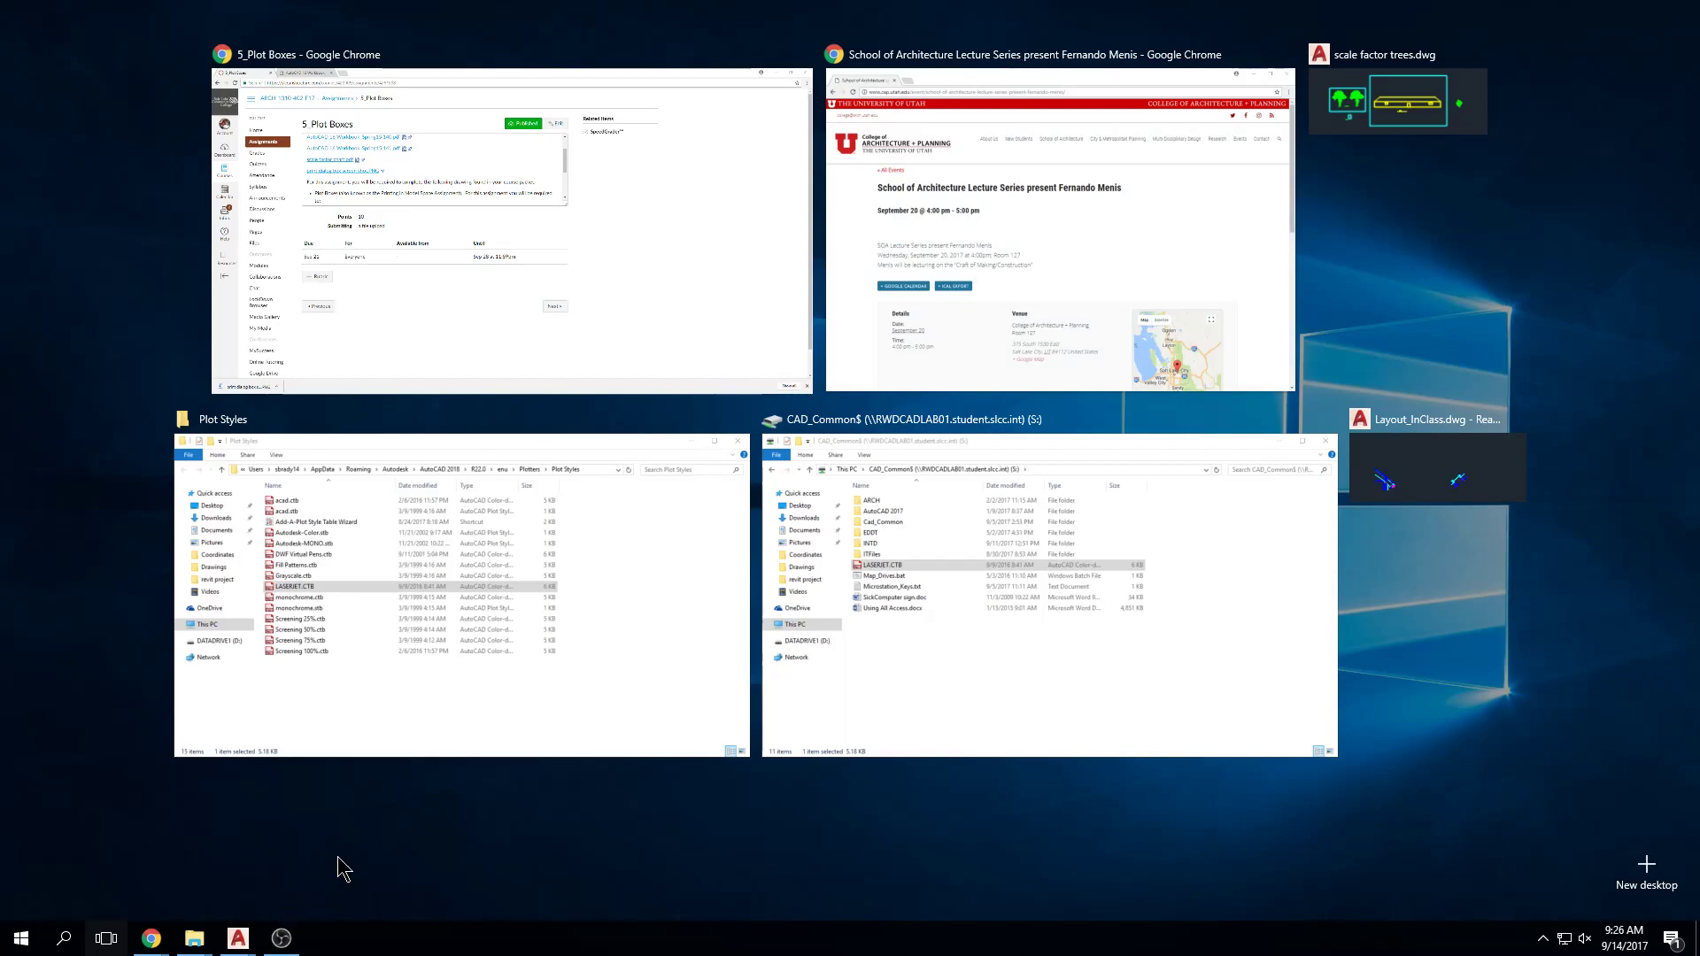
click(614, 223)
click(111, 896)
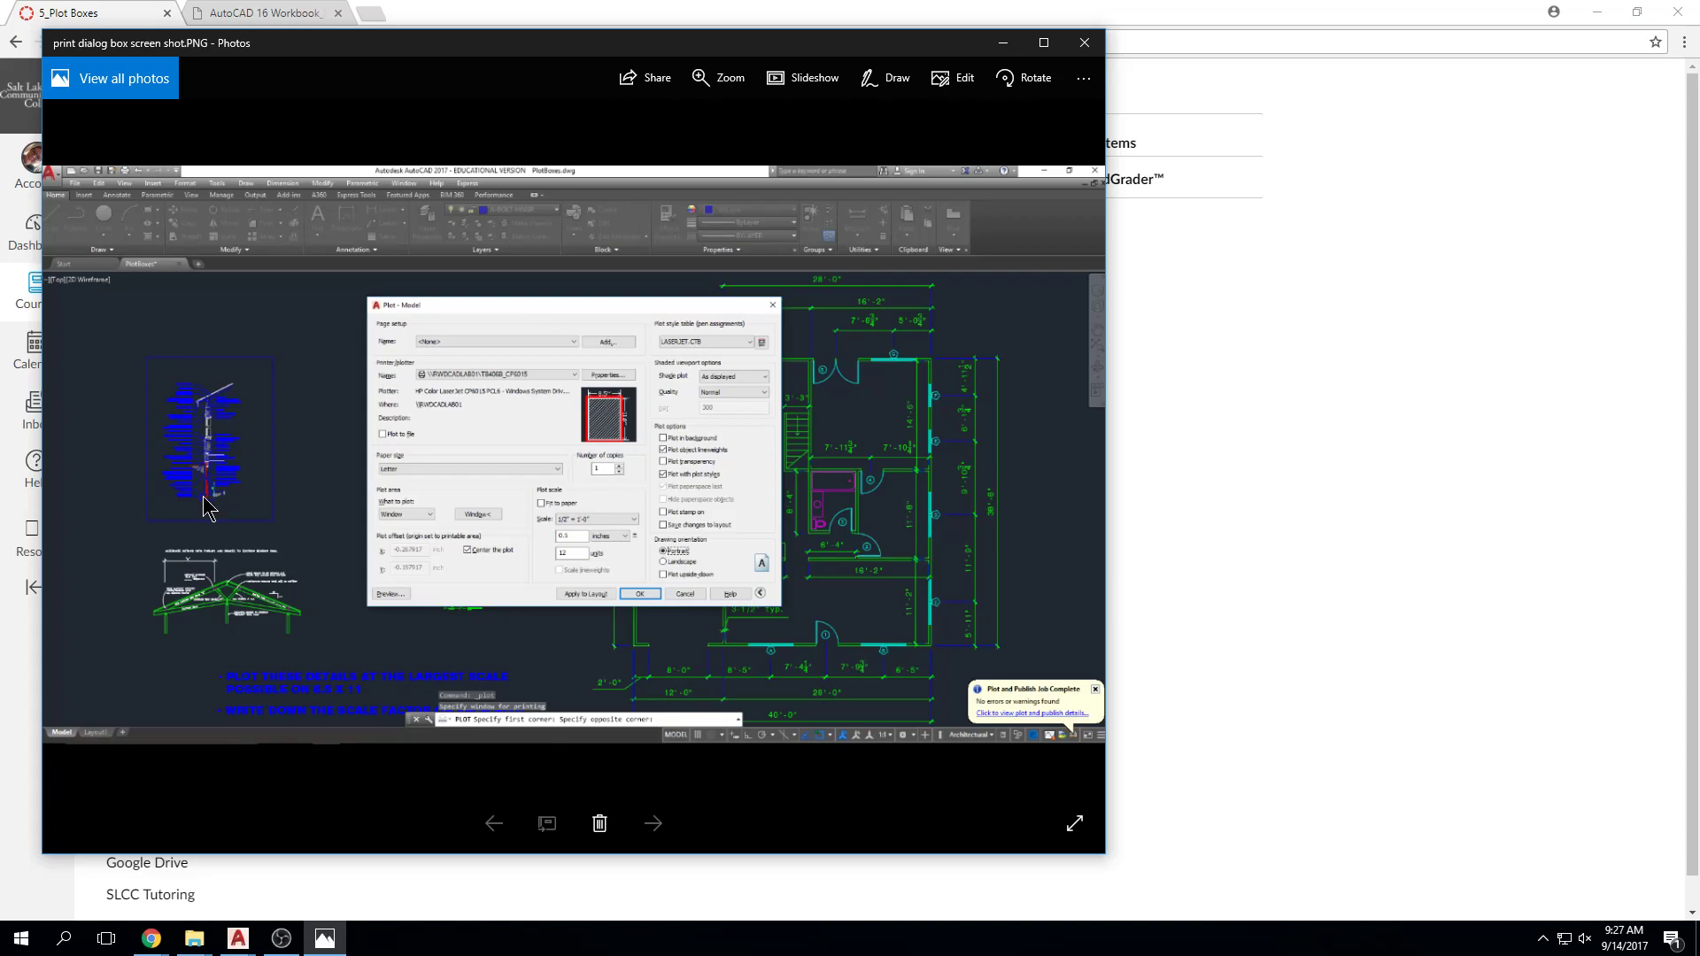
click(1083, 43)
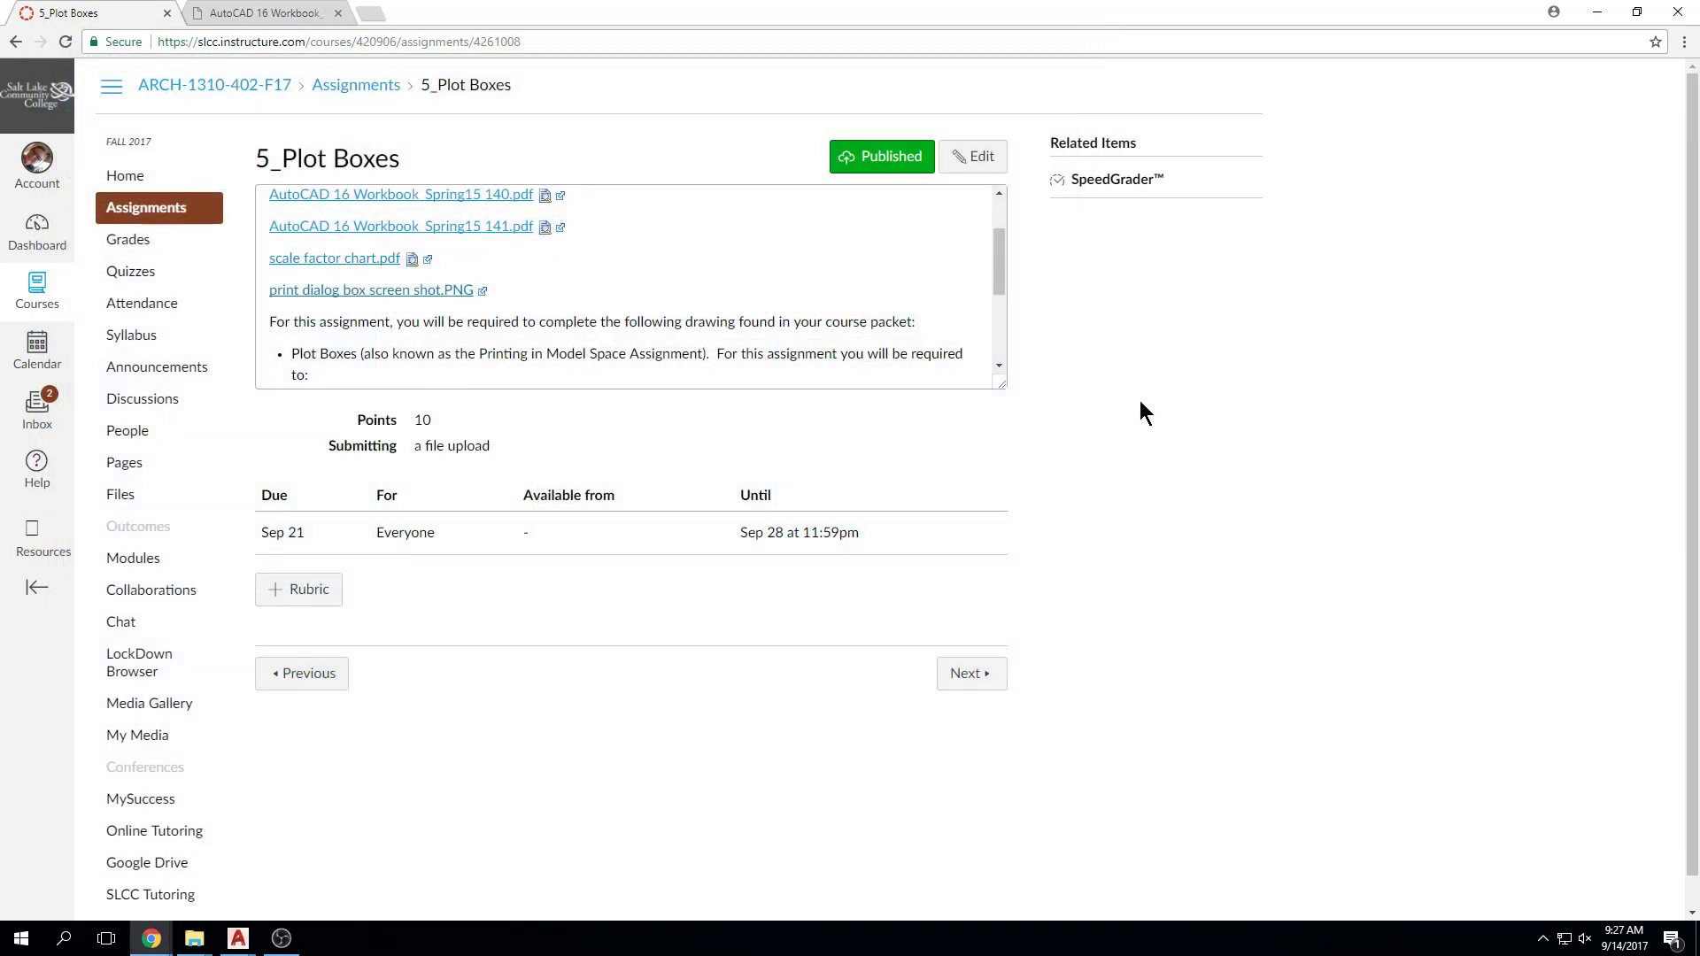
Step: Enlarge the 5_Plot Boxes description box to show all text, then restore Chrome to a smaller window
drag(997, 384, 996, 695)
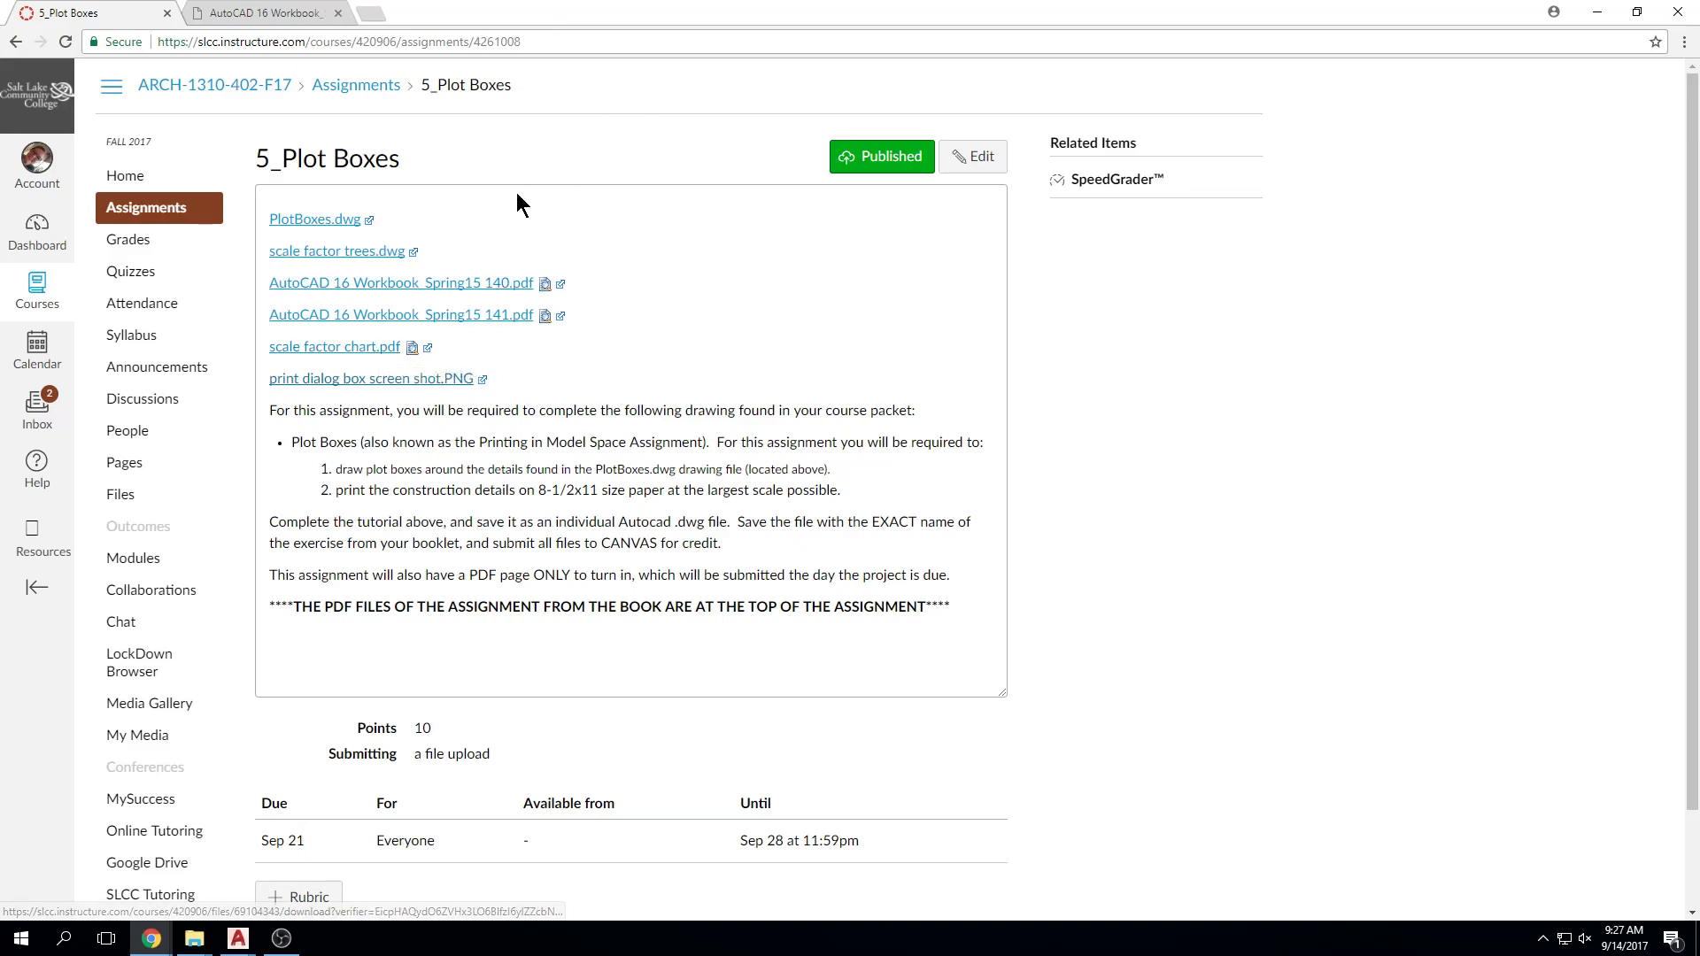
double_click(653, 20)
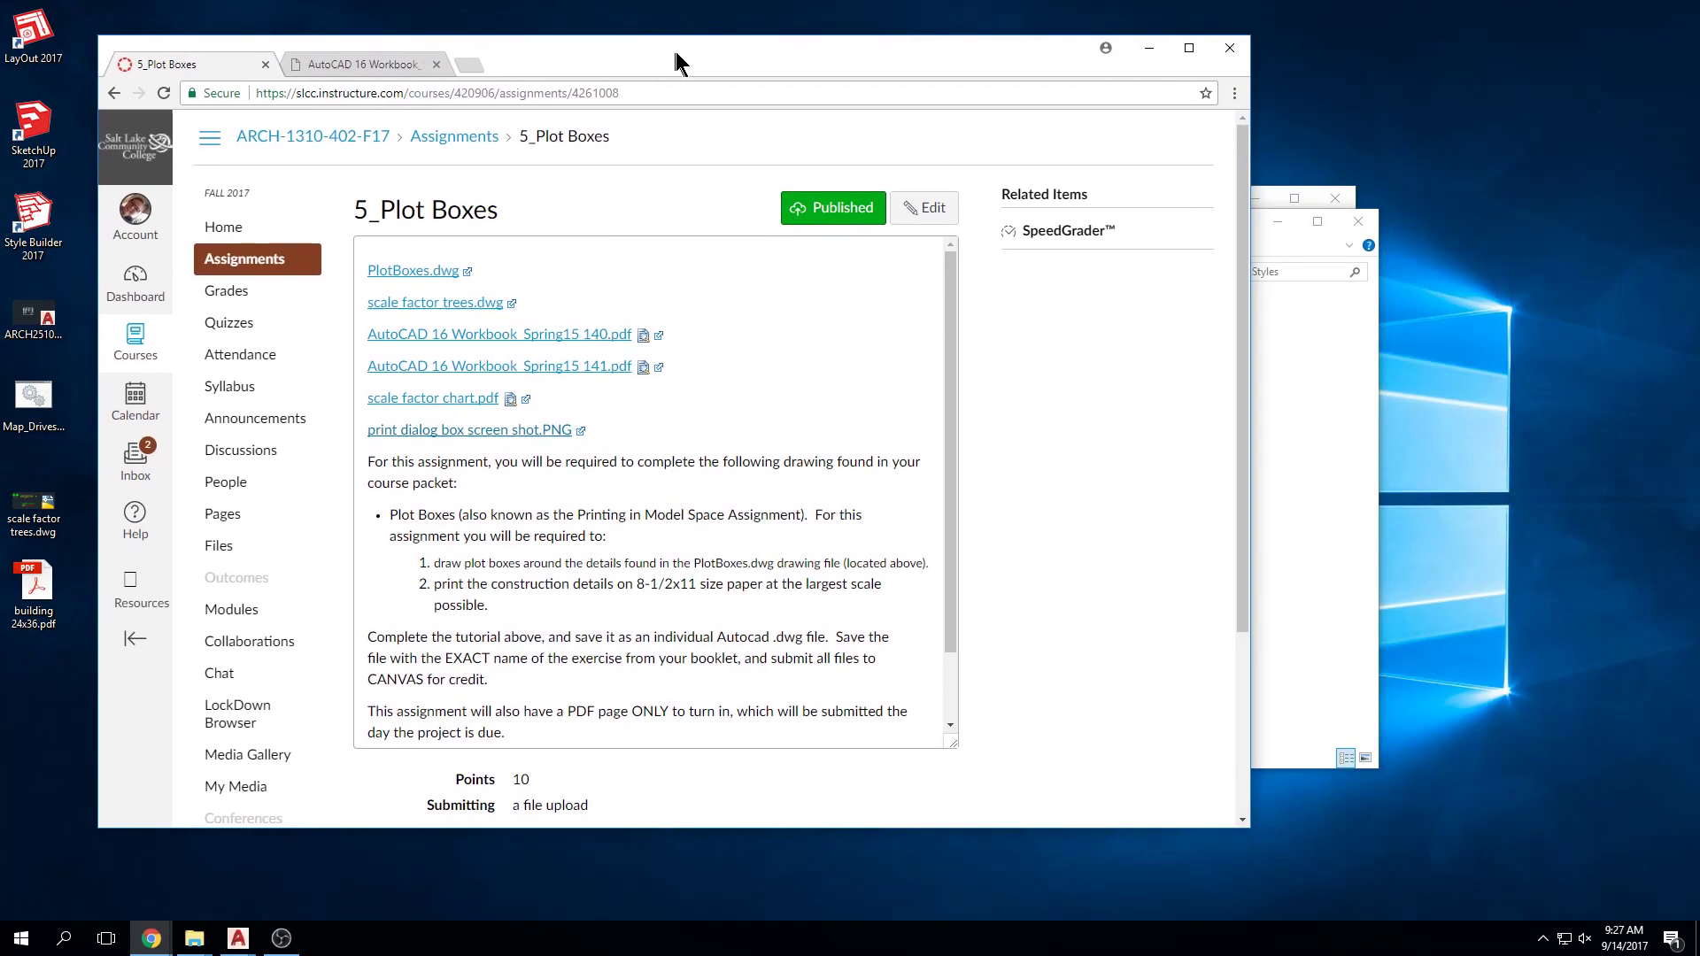